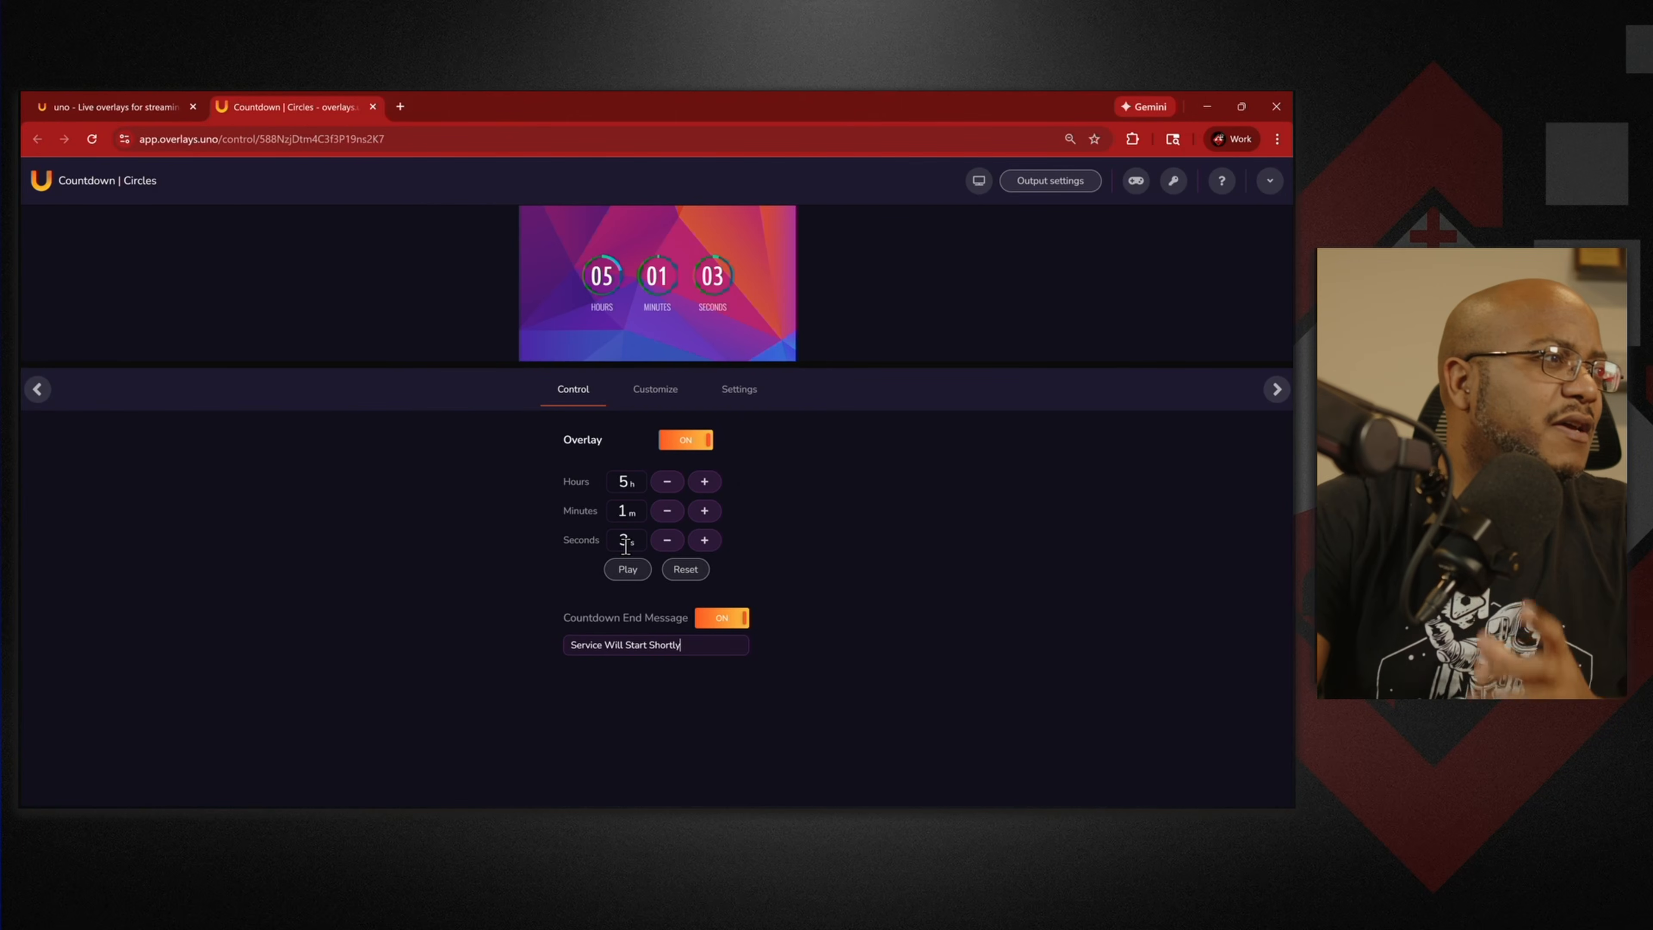
Set the countdown to 0h 15m 0s and open its Customize settings.
double_click(612, 512)
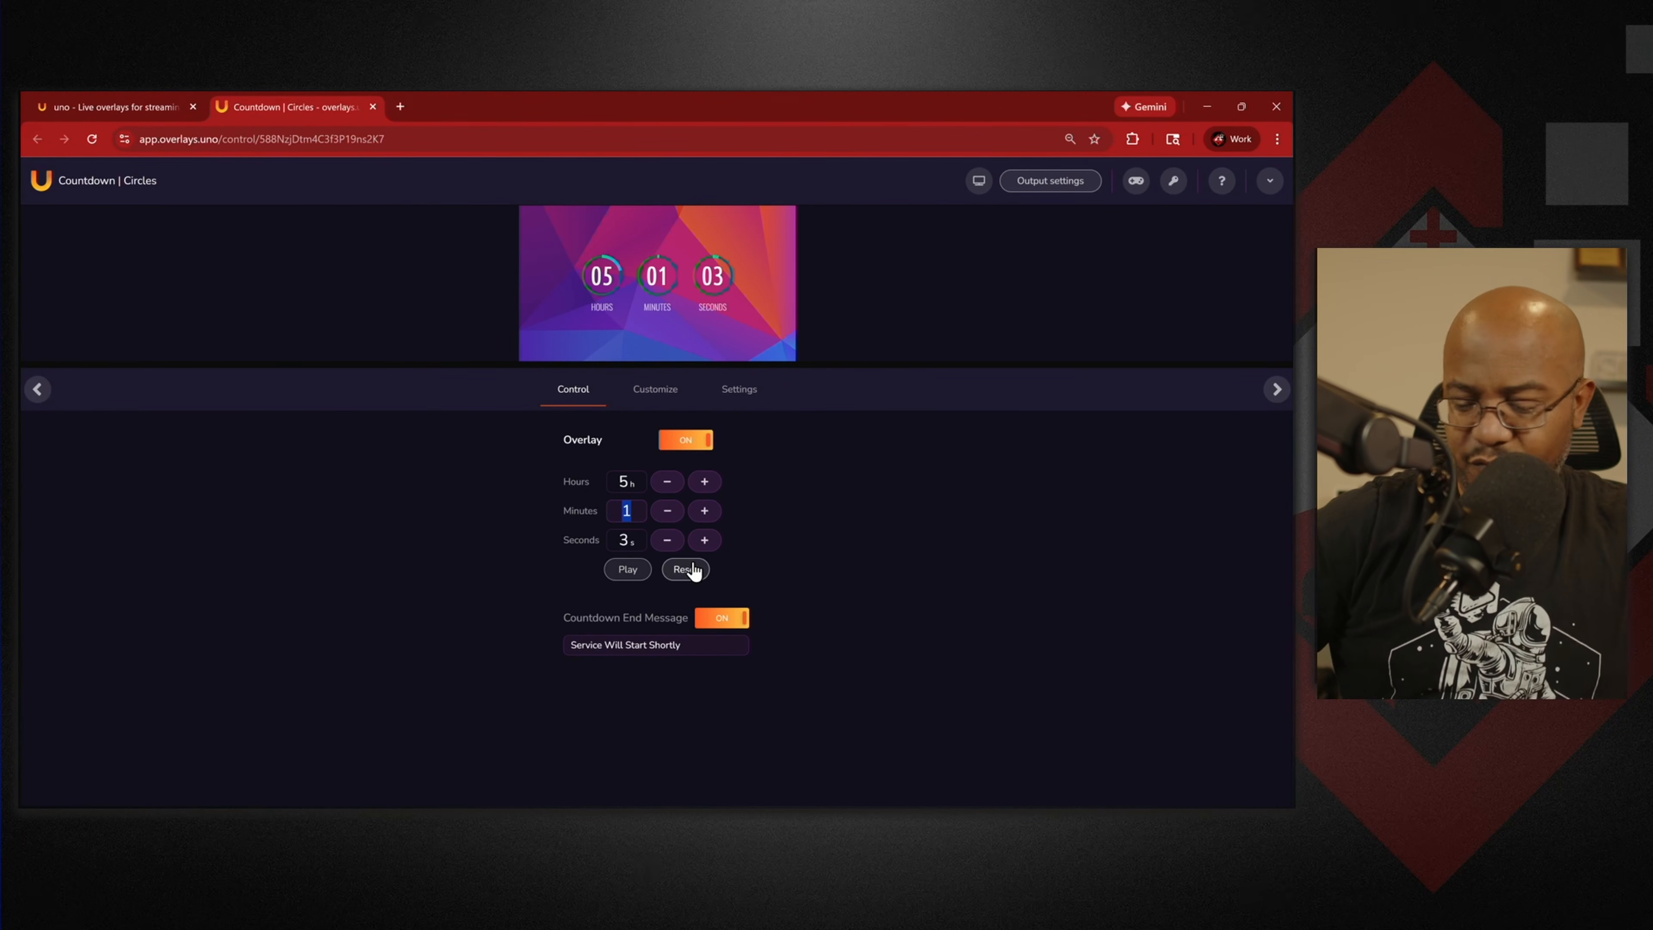
text(15)
key(Return)
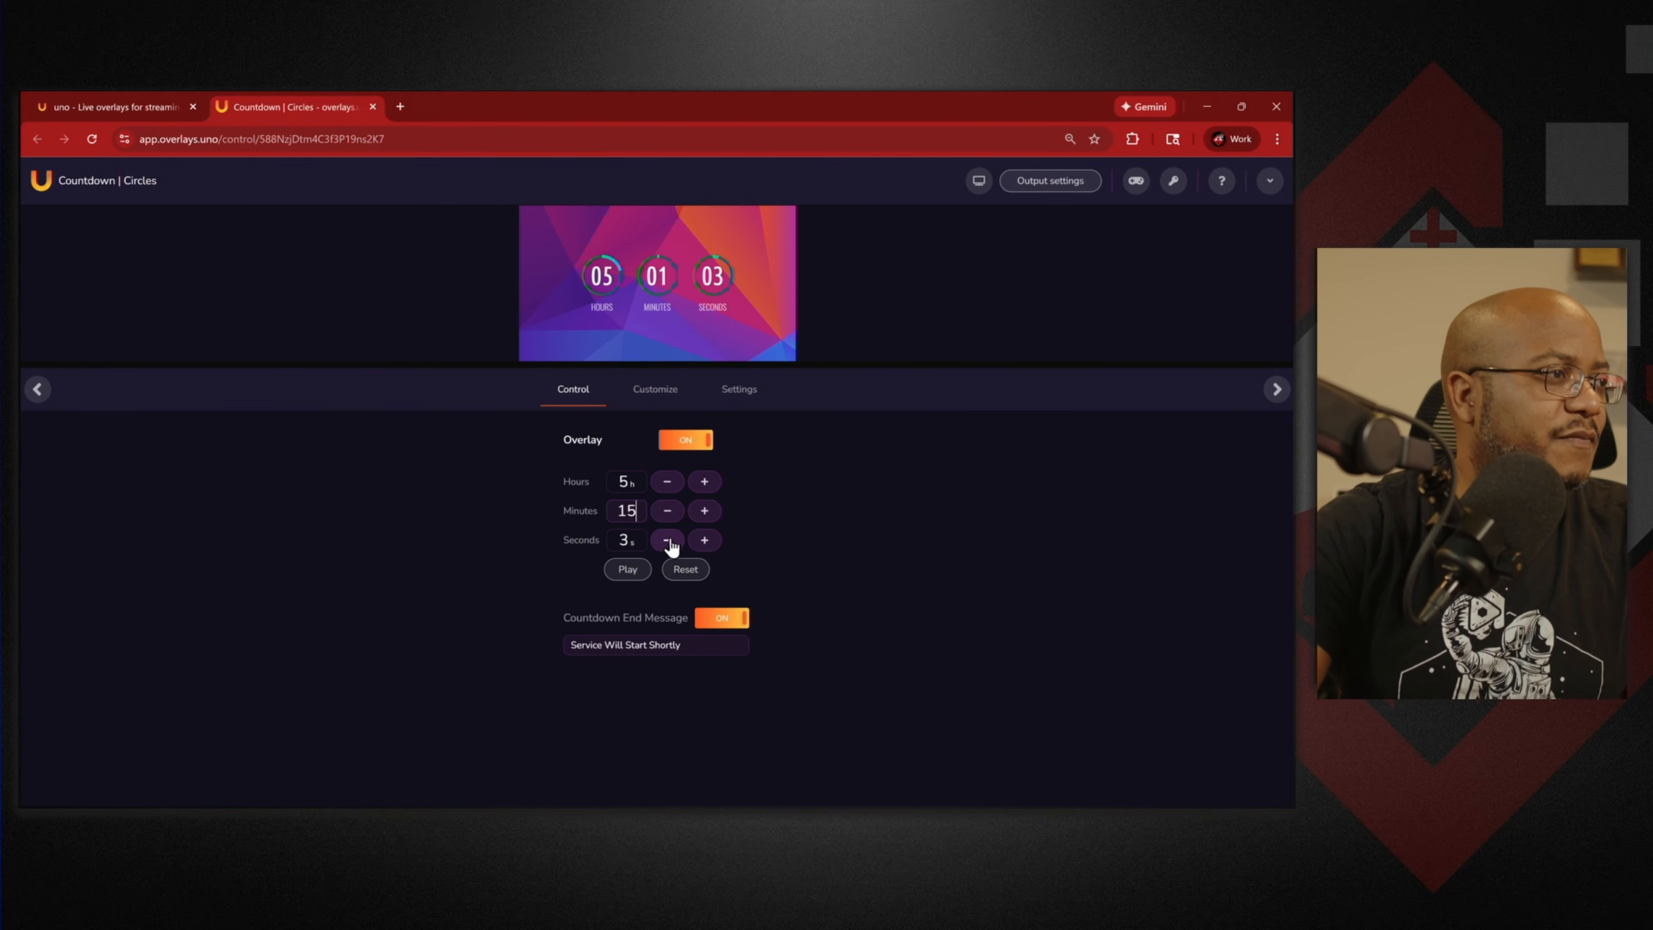
click(669, 541)
click(669, 541)
click(668, 540)
click(674, 483)
click(674, 483)
click(674, 483)
click(674, 483)
click(675, 483)
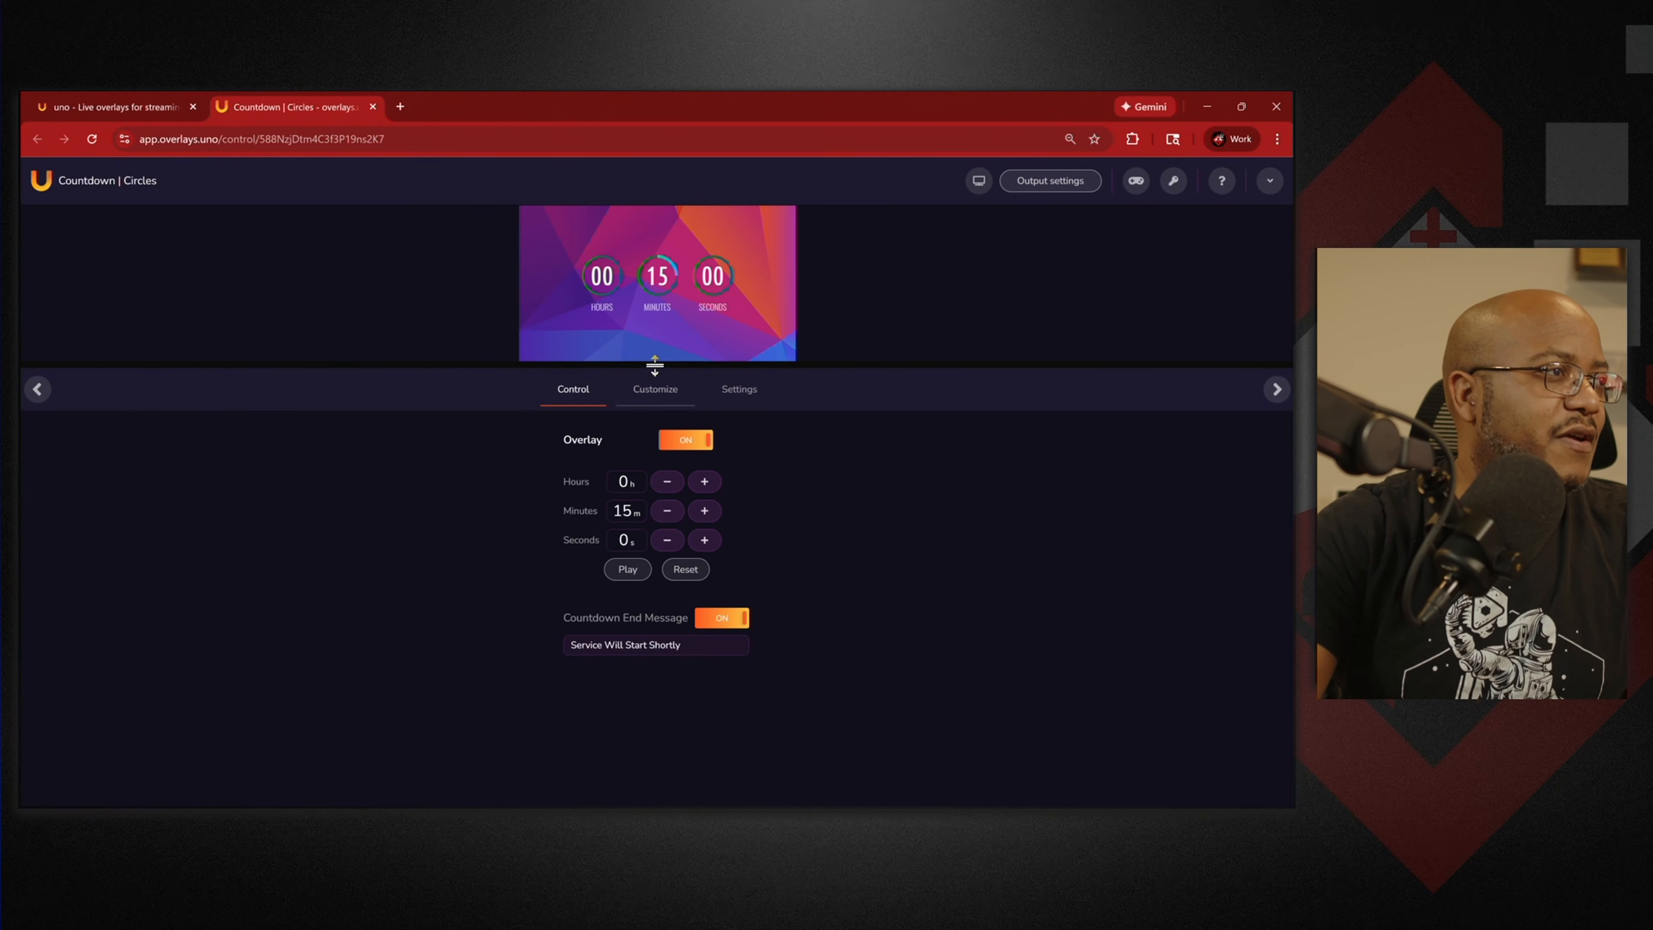
click(658, 393)
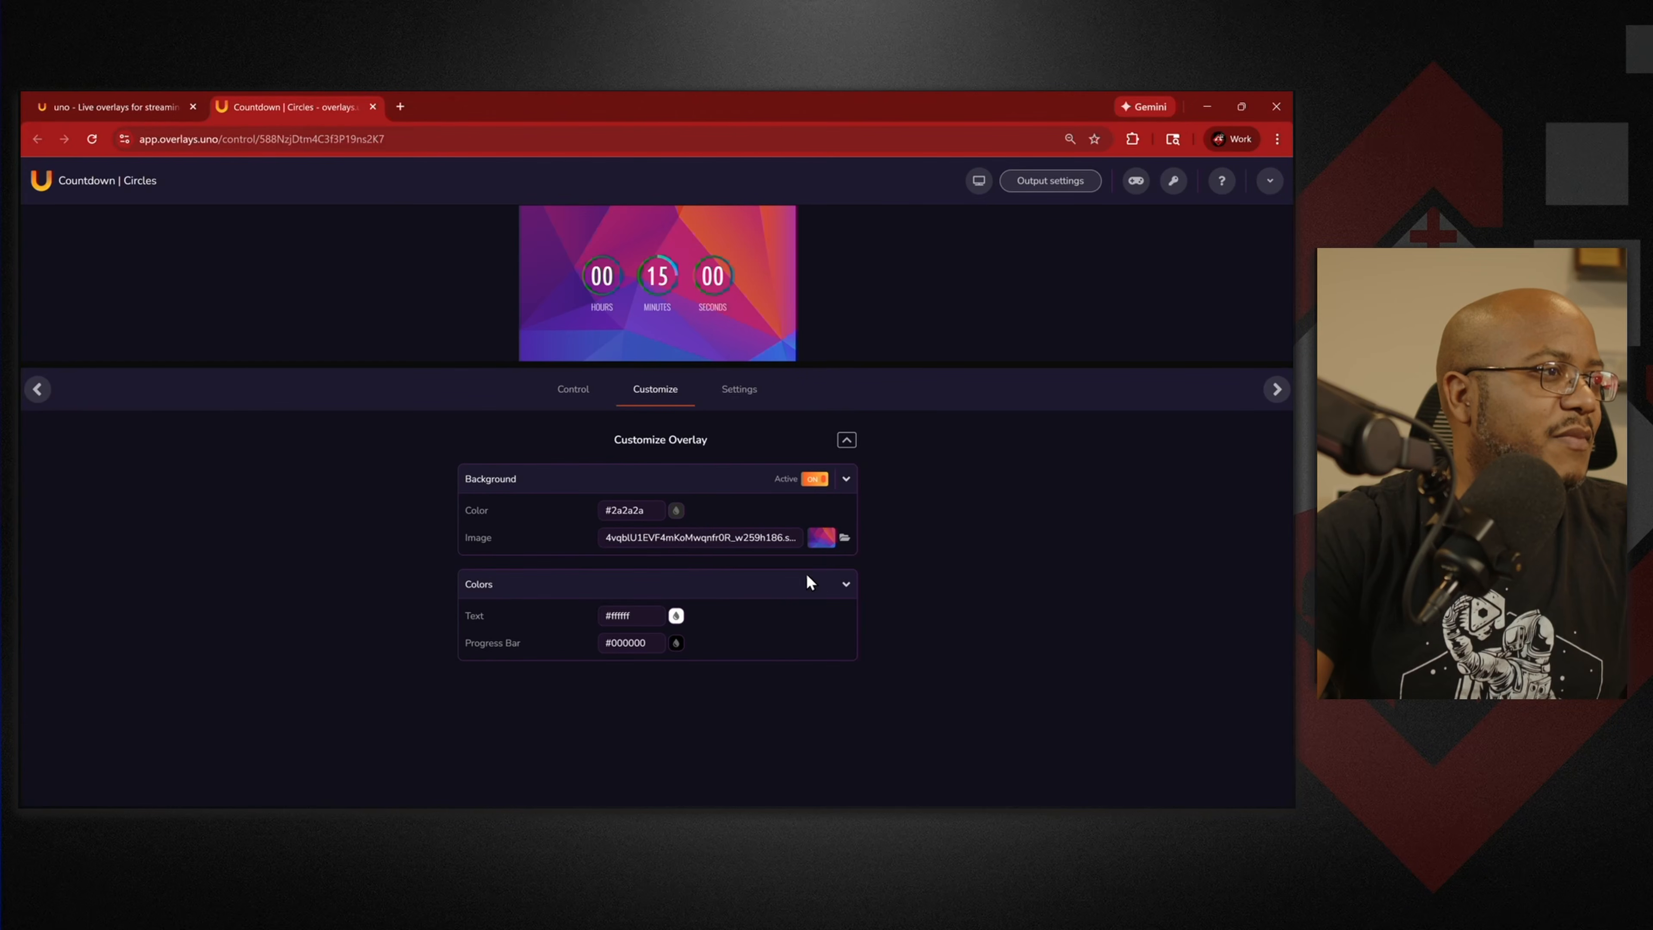
Upload the bible trivia-1 picture to the My Images library.
click(845, 539)
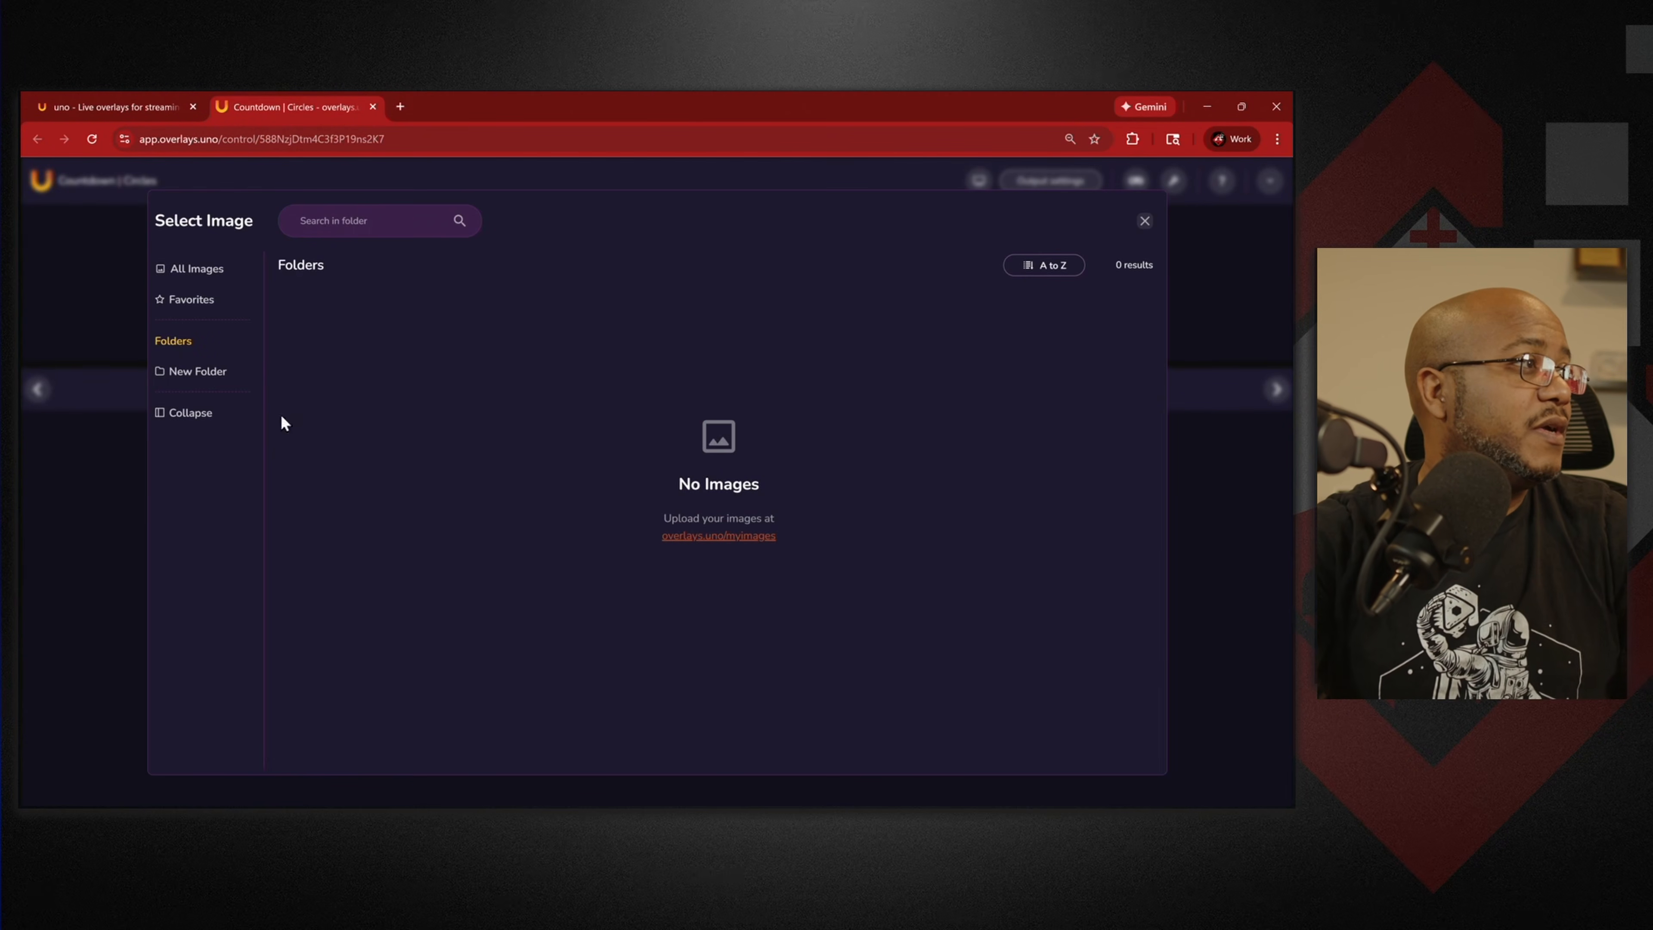
click(191, 270)
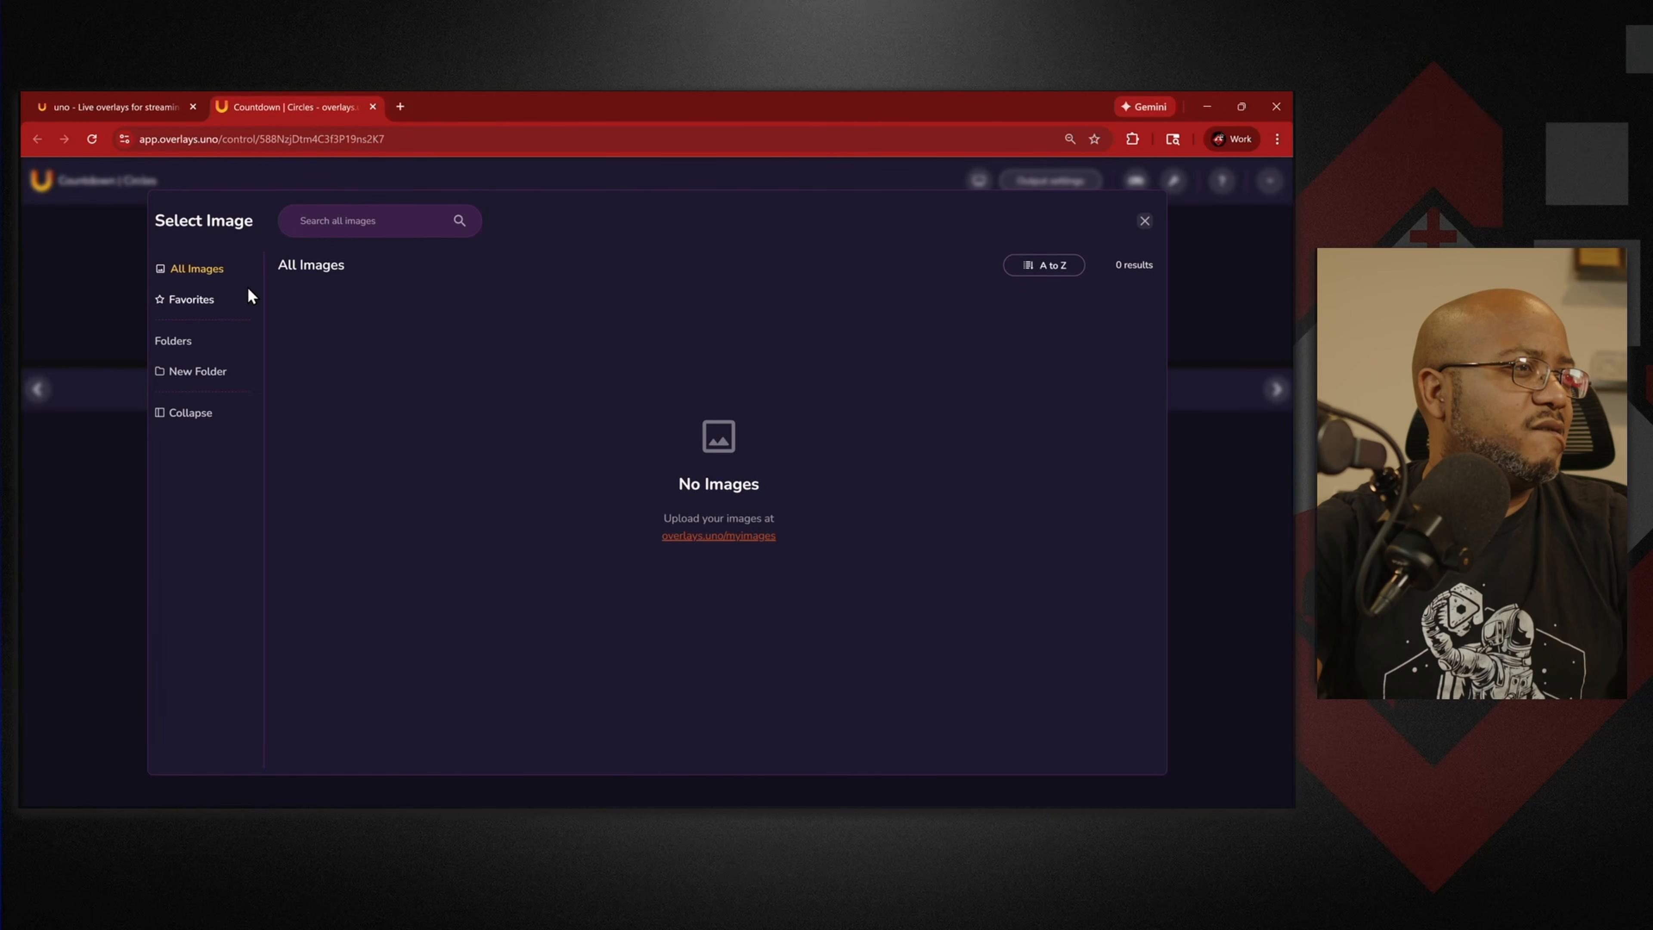
click(714, 535)
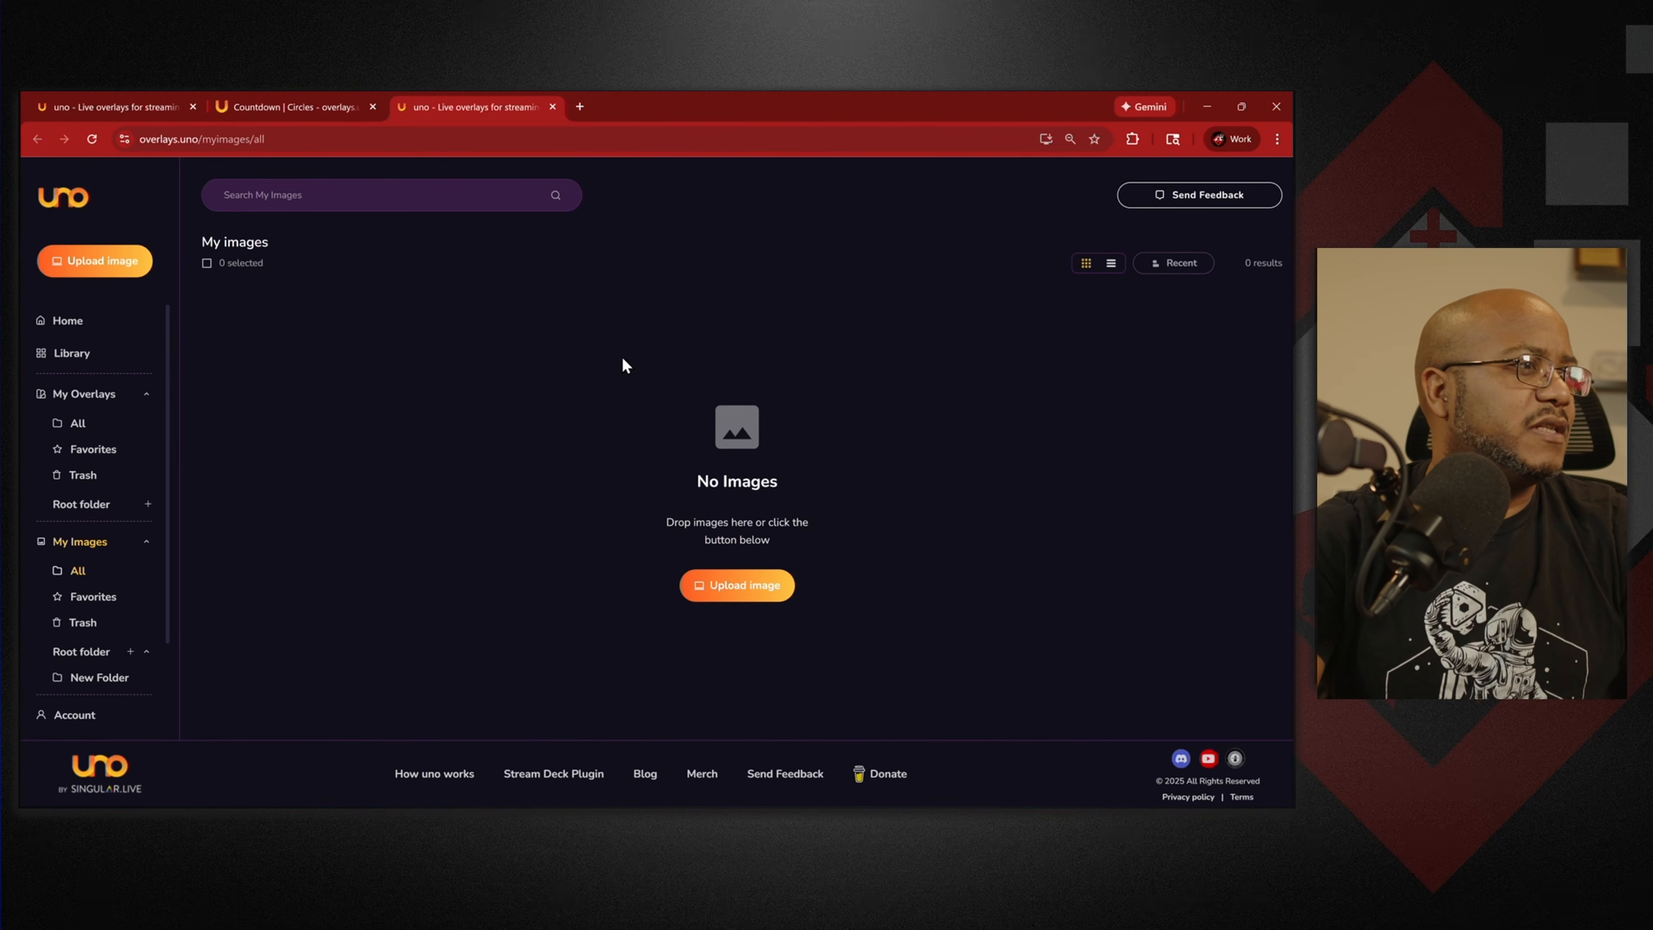
click(774, 589)
click(460, 589)
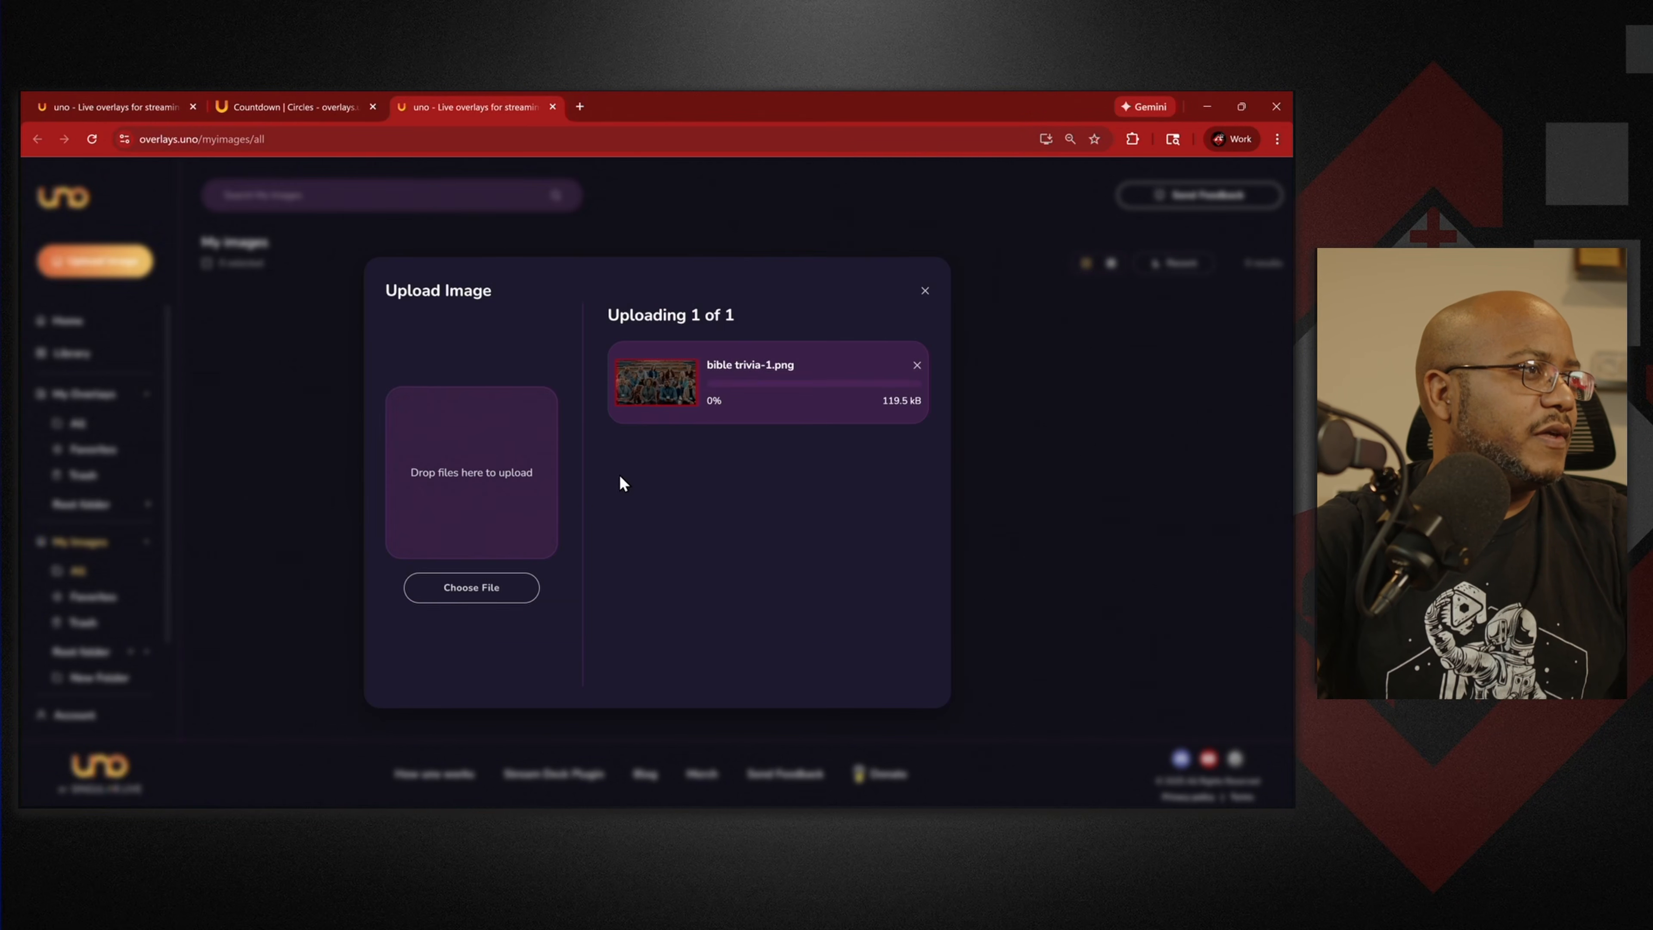
click(925, 291)
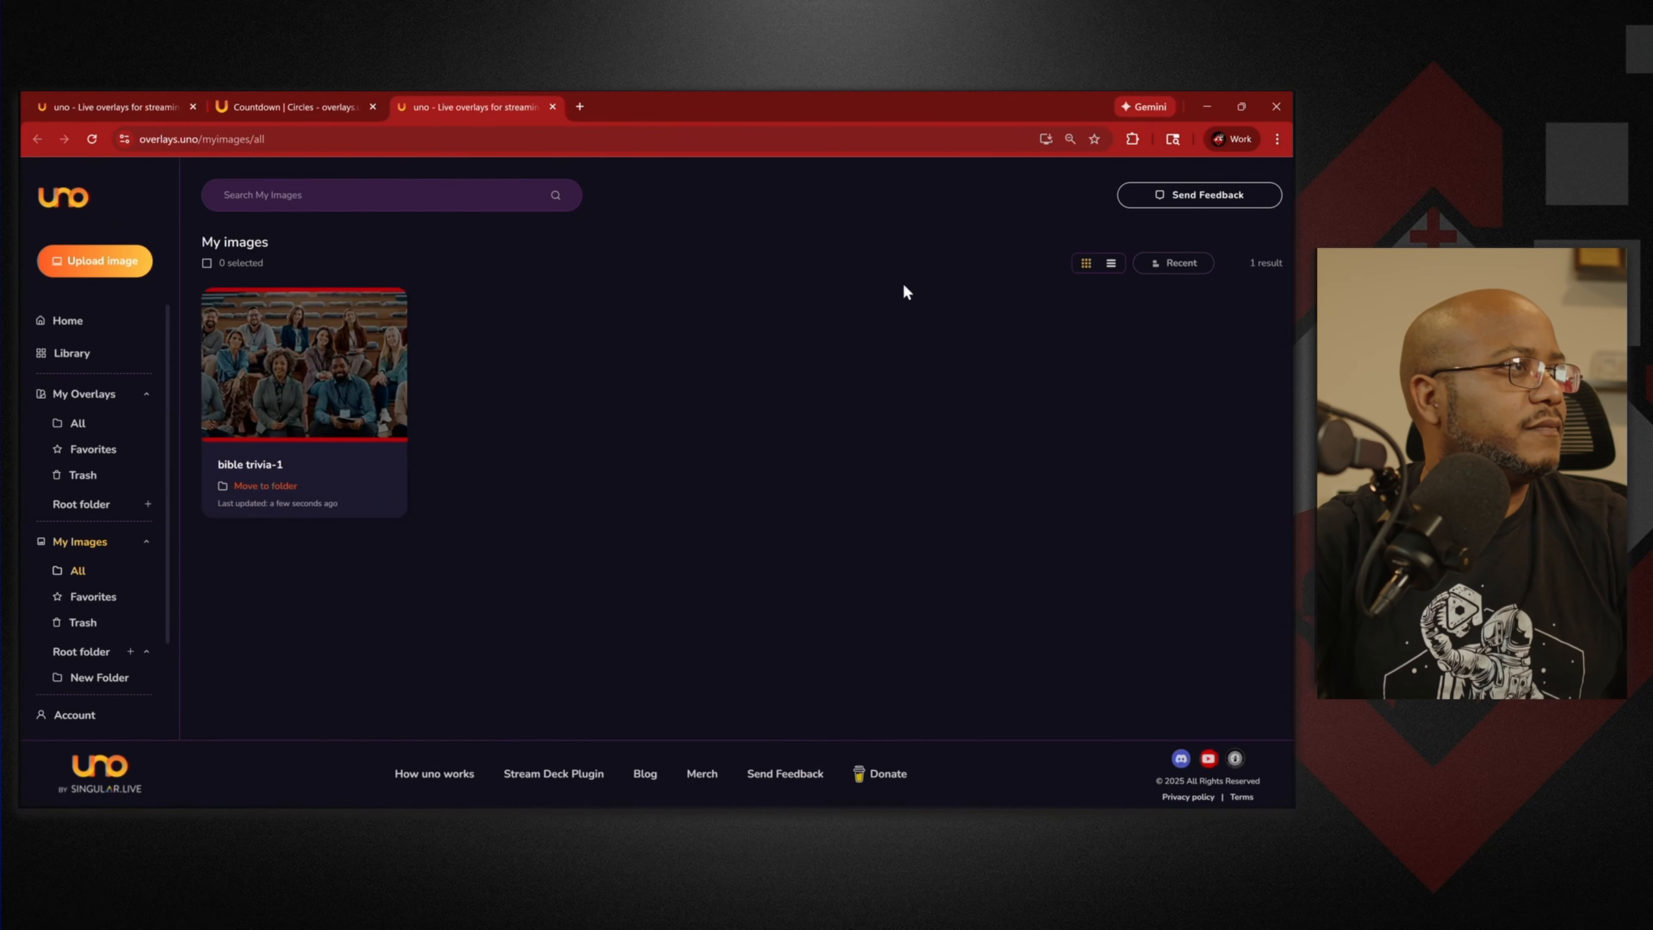
middle_click(489, 107)
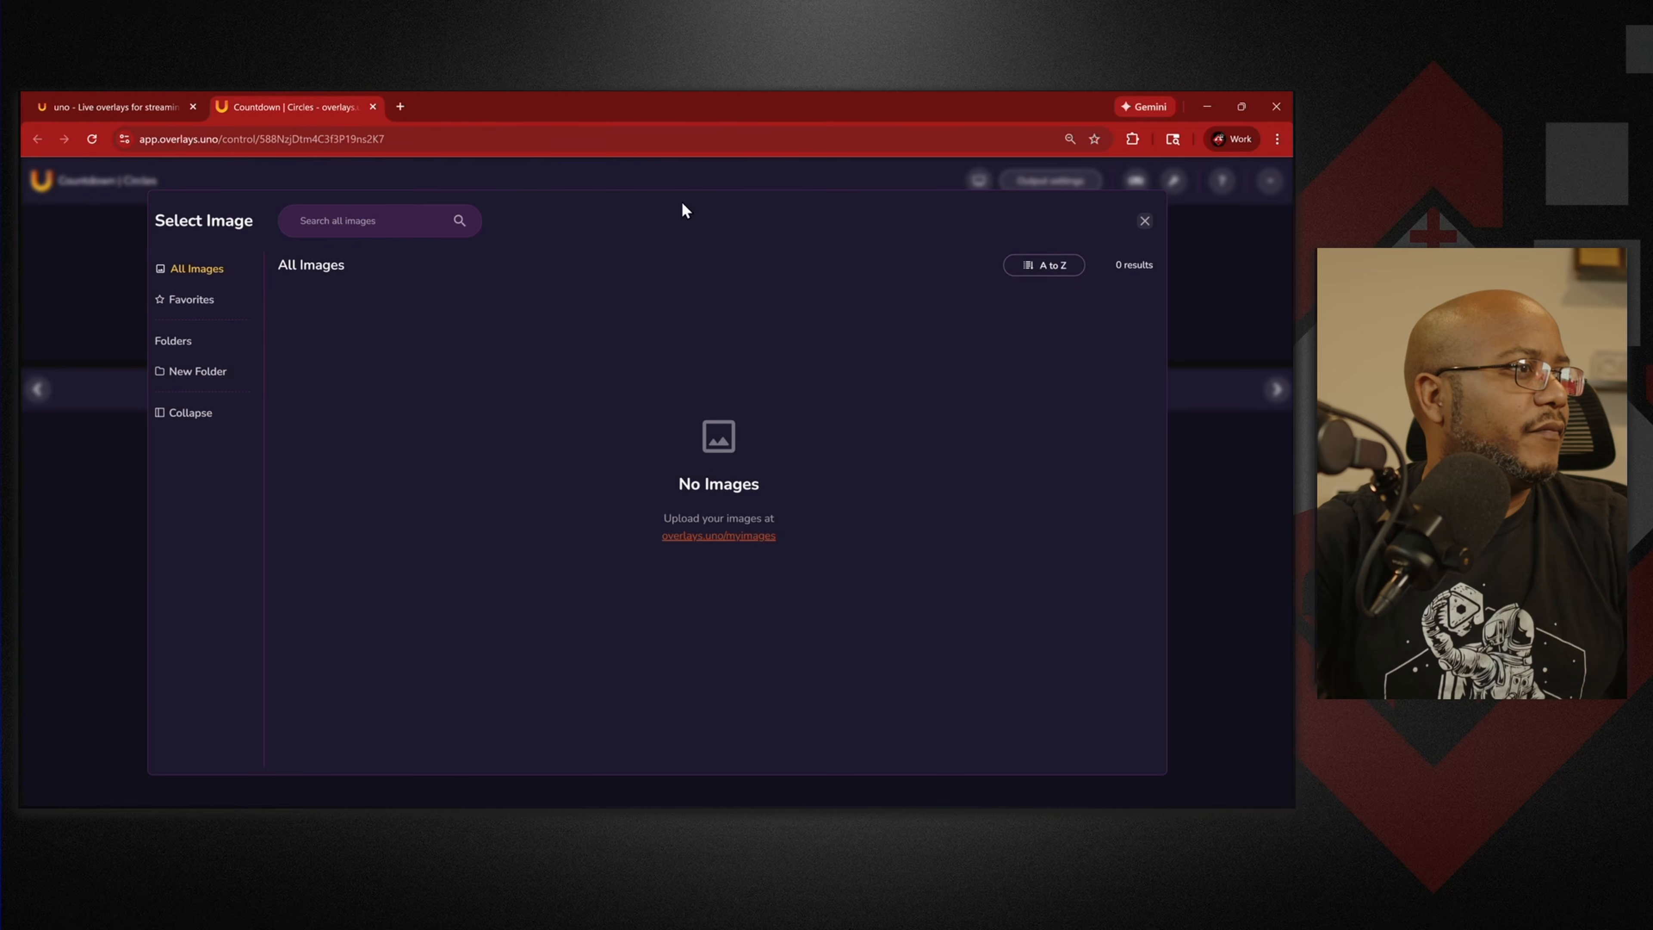
Reload the control page and choose bible trivia-1 as the background image.
click(93, 138)
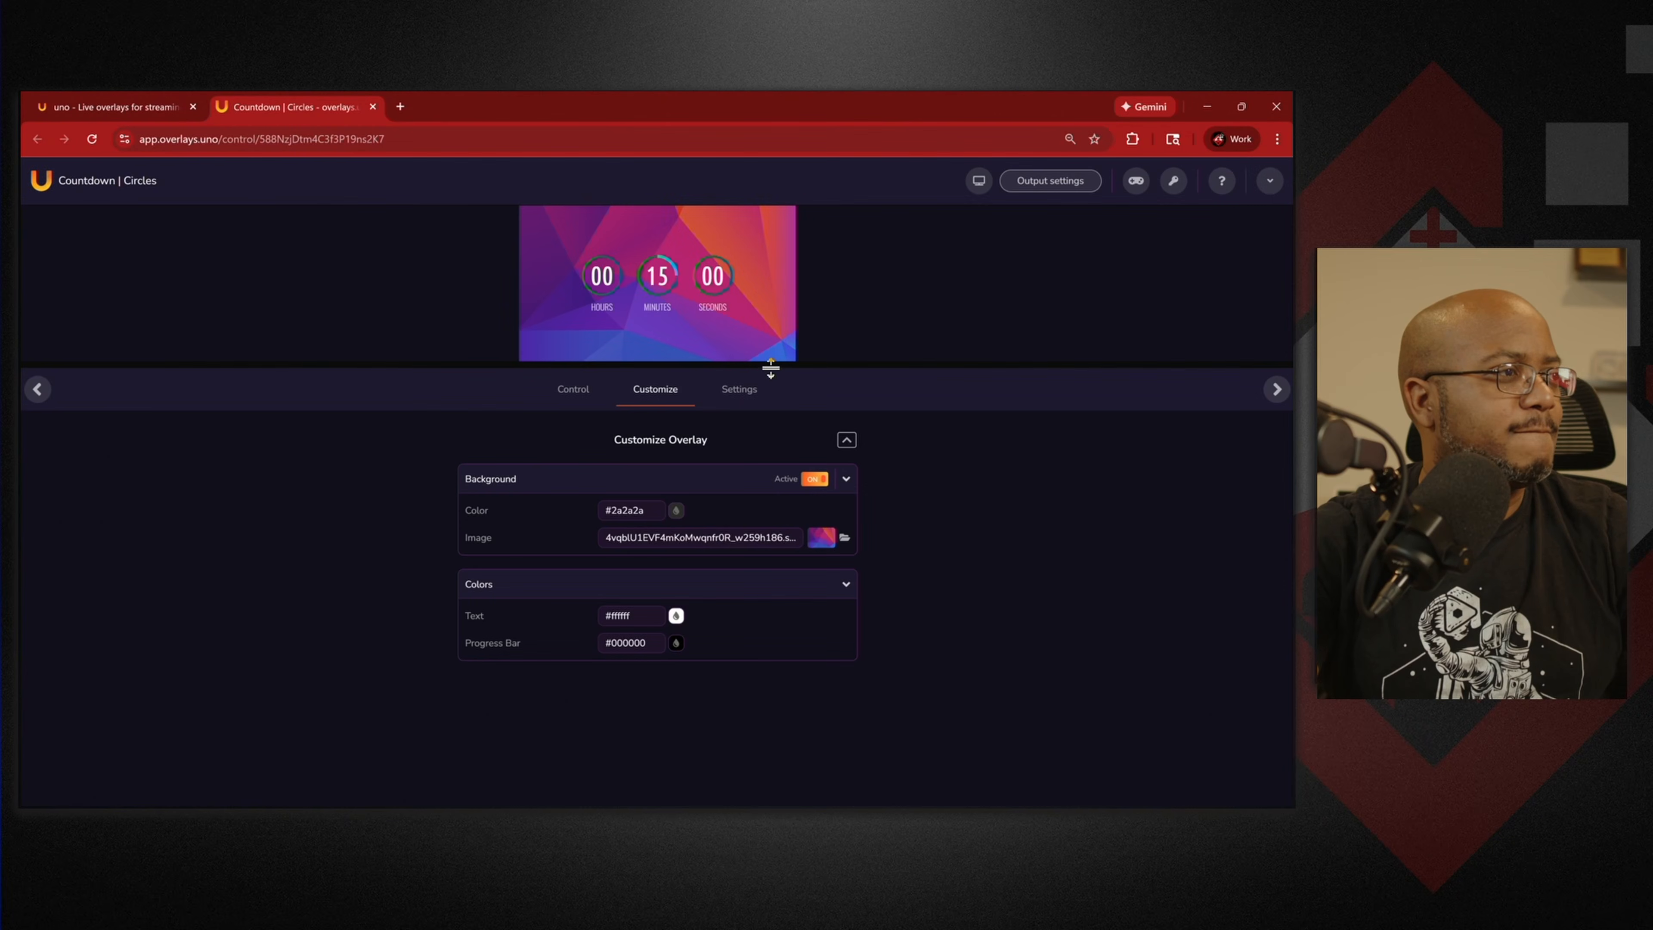
click(845, 538)
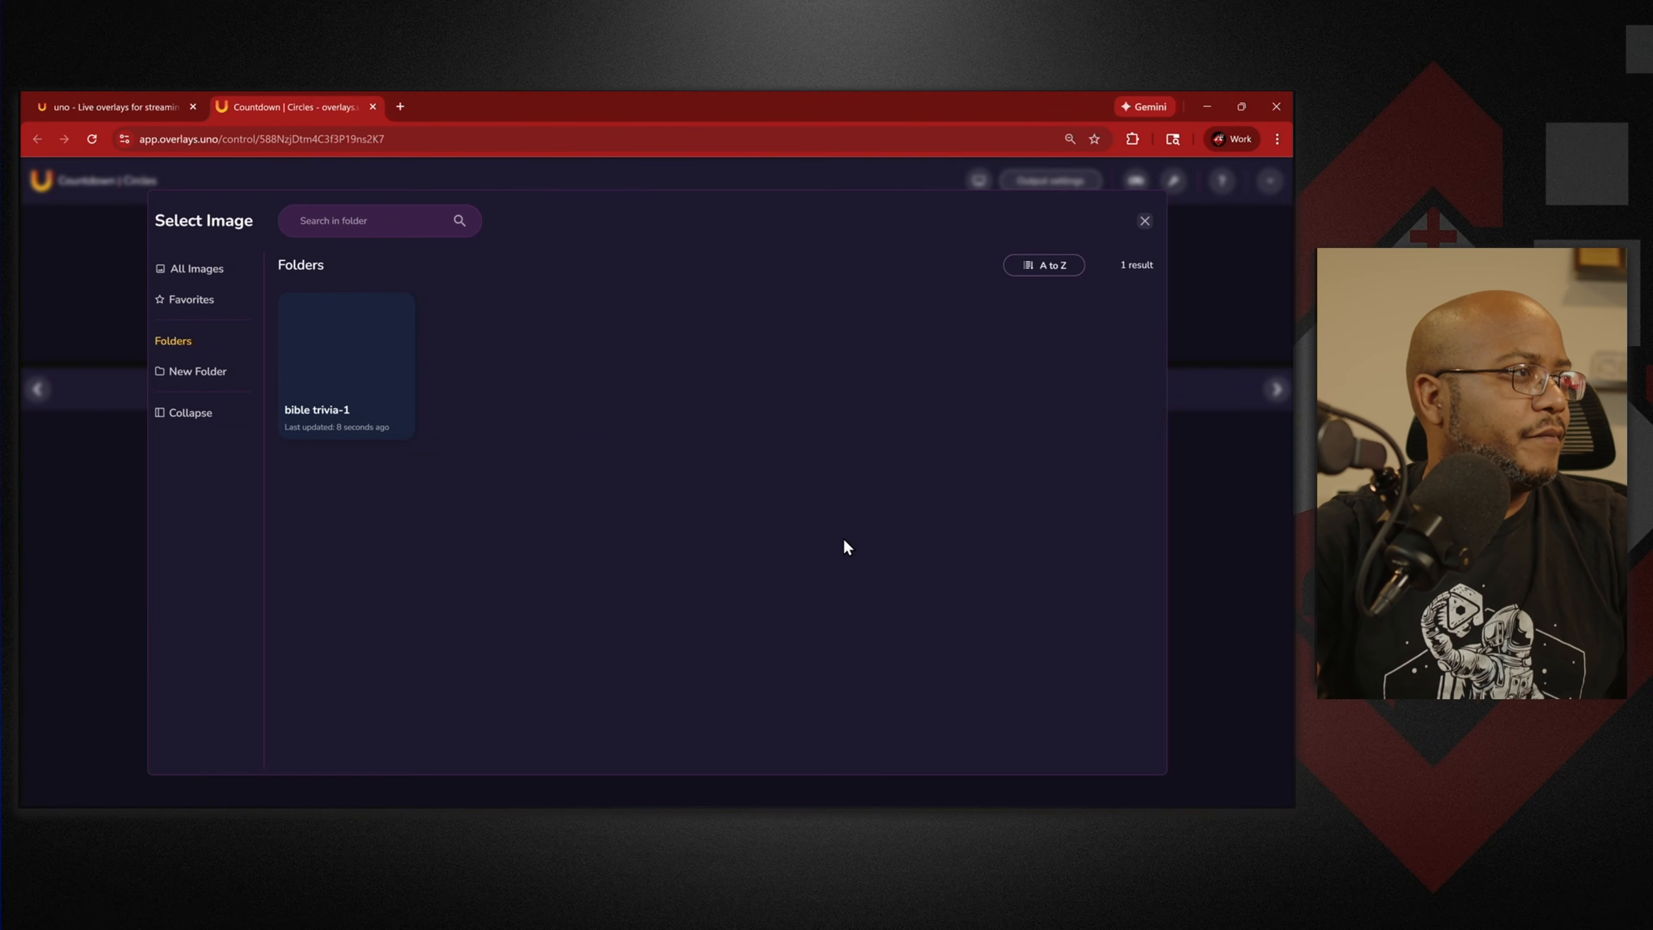
click(335, 358)
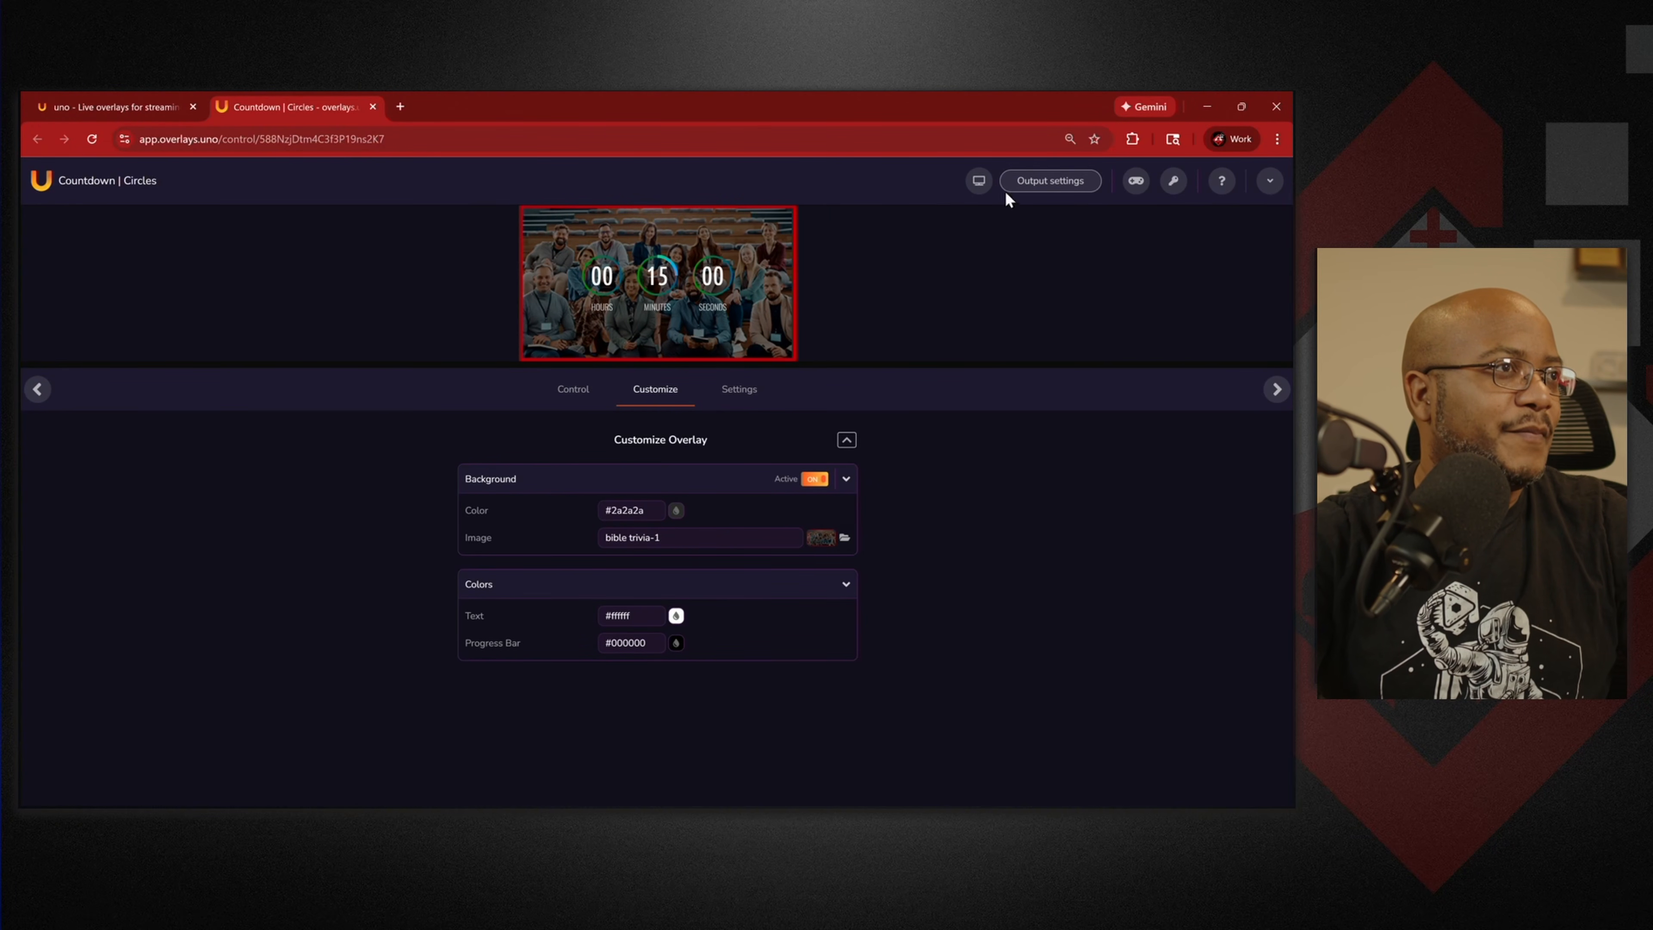
Load the copied countdown output URL in a new tab, then check the Background Color options.
click(1055, 182)
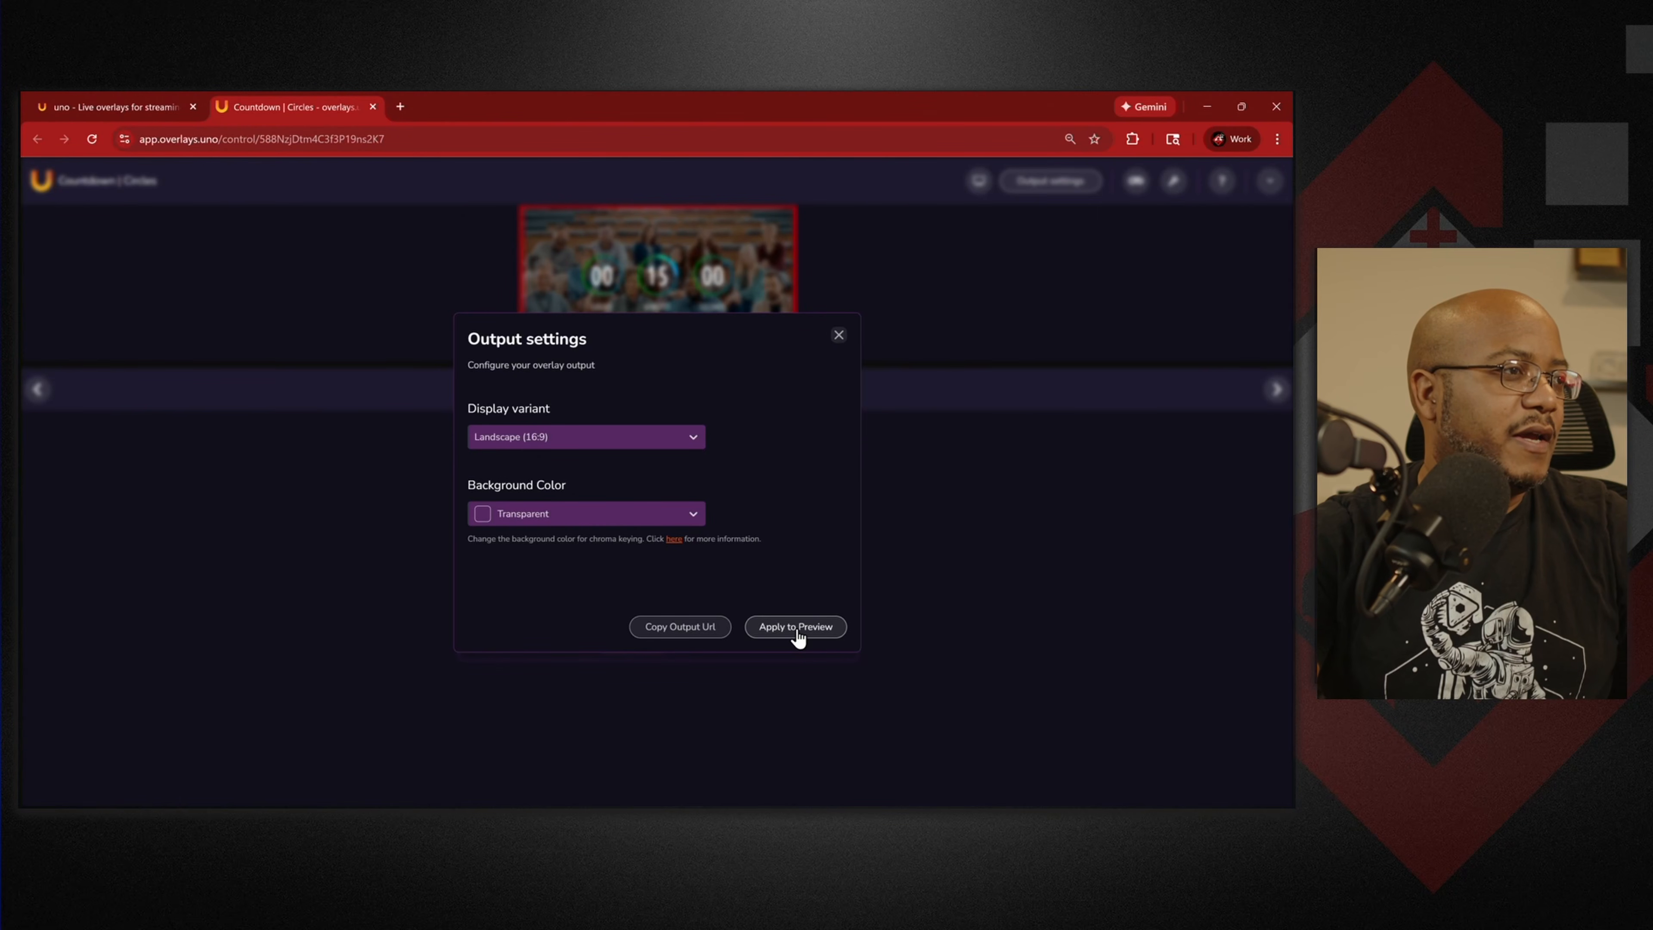
click(716, 629)
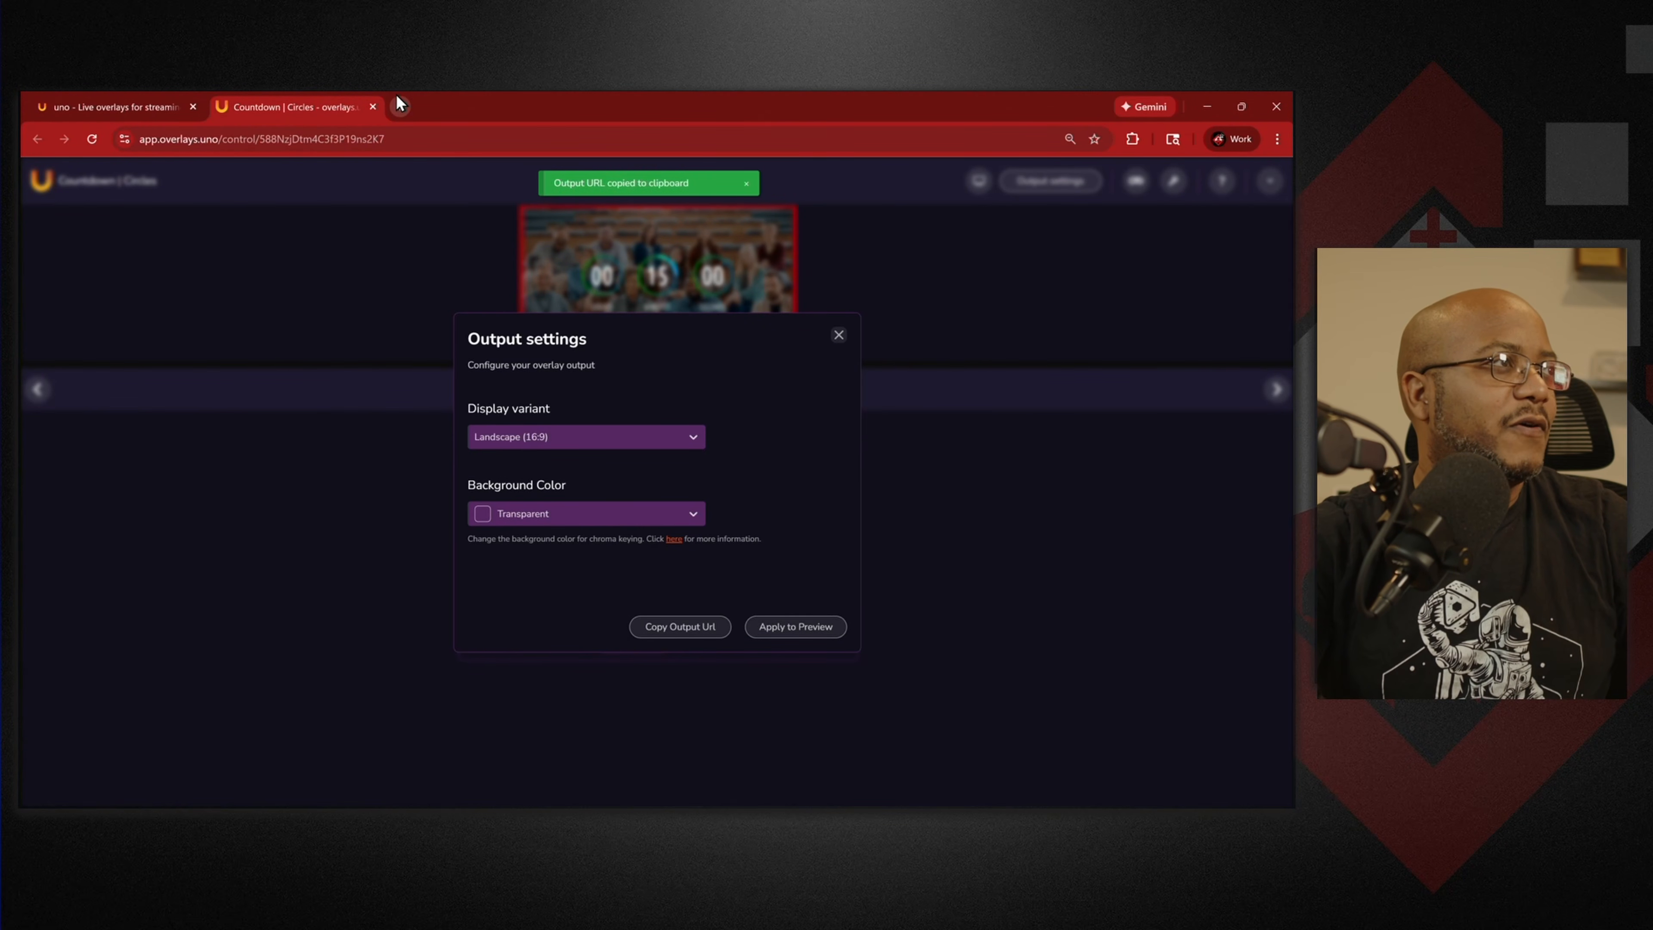
click(399, 106)
key(ctrl+v)
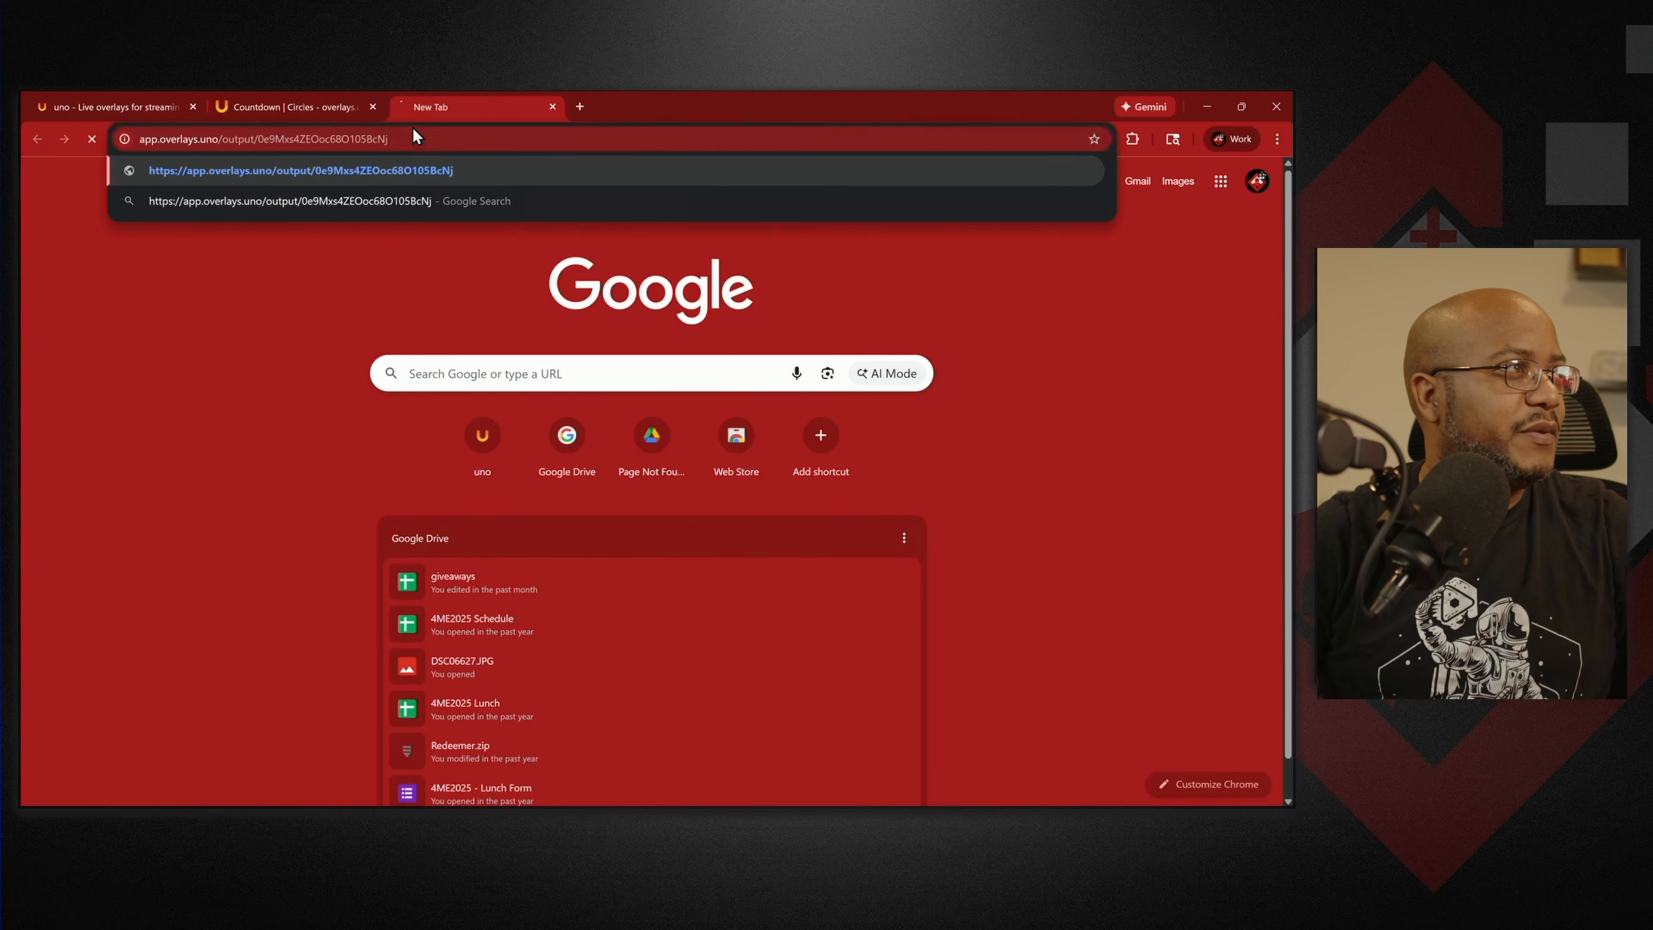
key(Return)
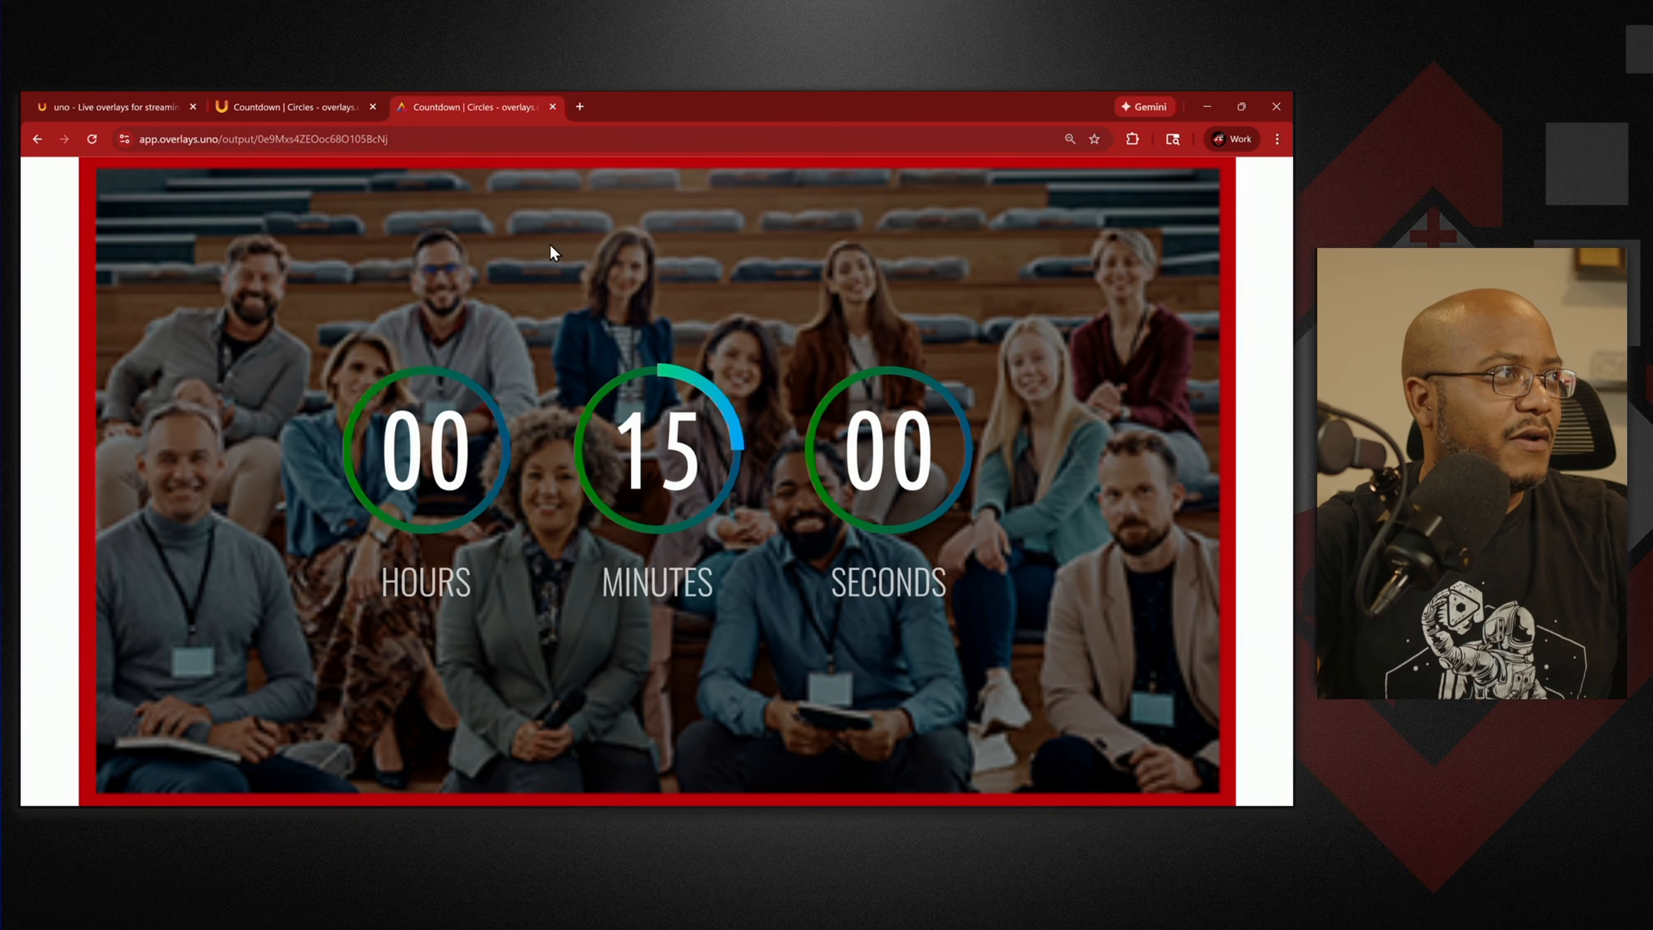
click(333, 108)
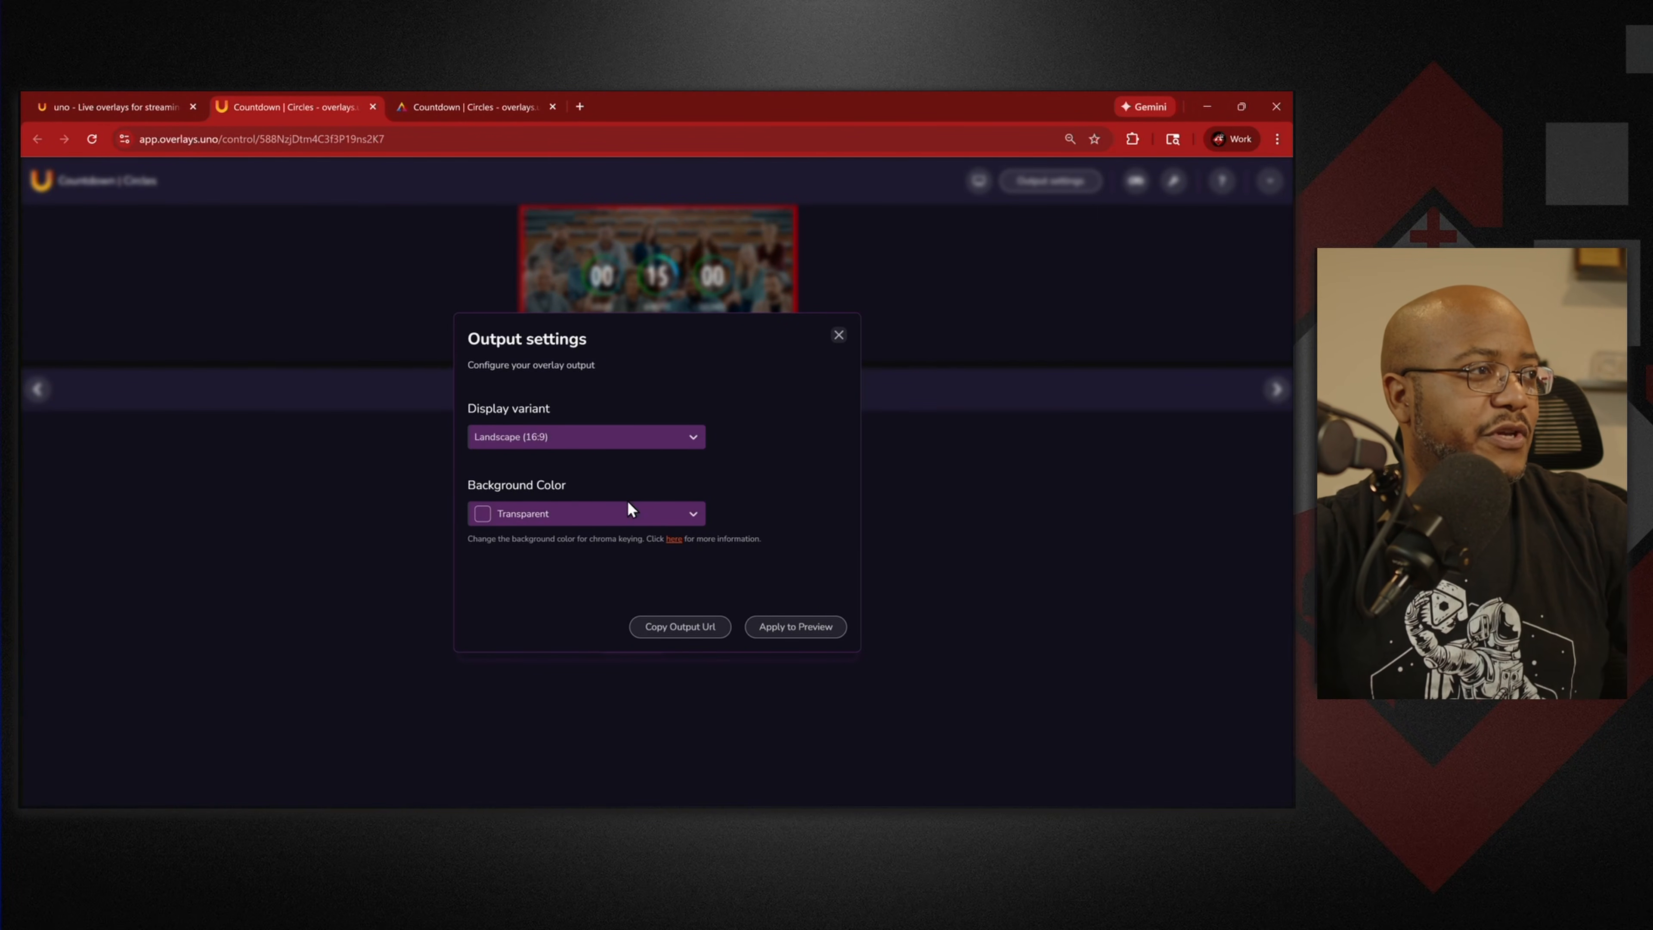
click(654, 514)
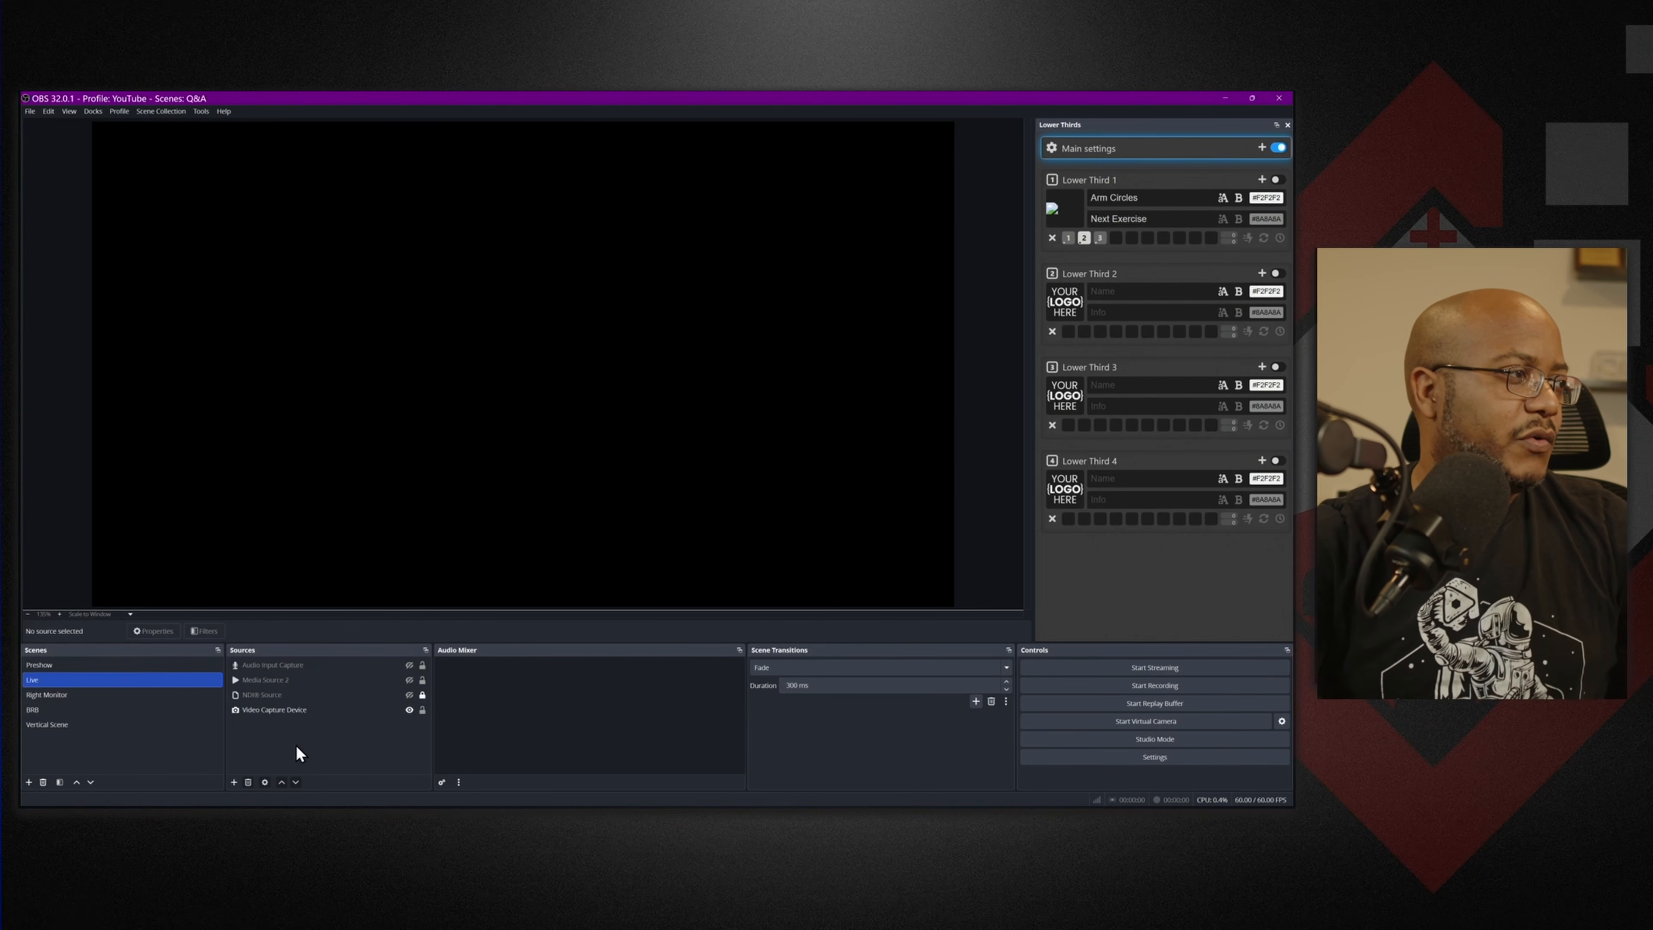
Add a Browser source at 1920×1080 pointing to the pasted uno output URL.
click(234, 783)
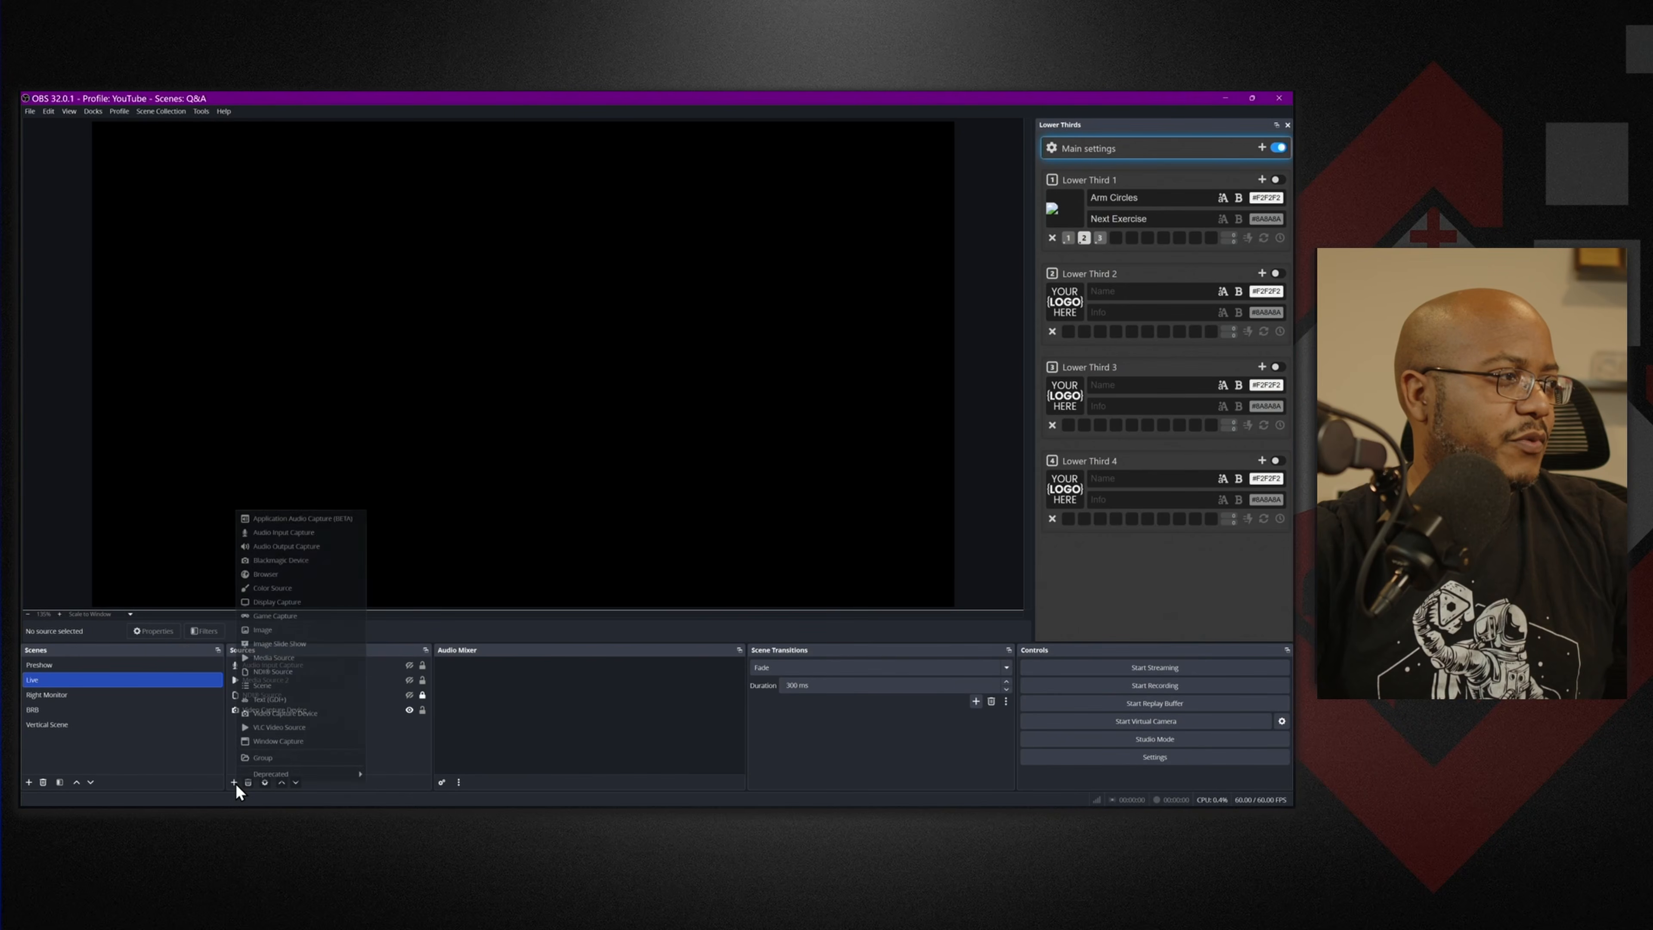
click(321, 576)
click(677, 516)
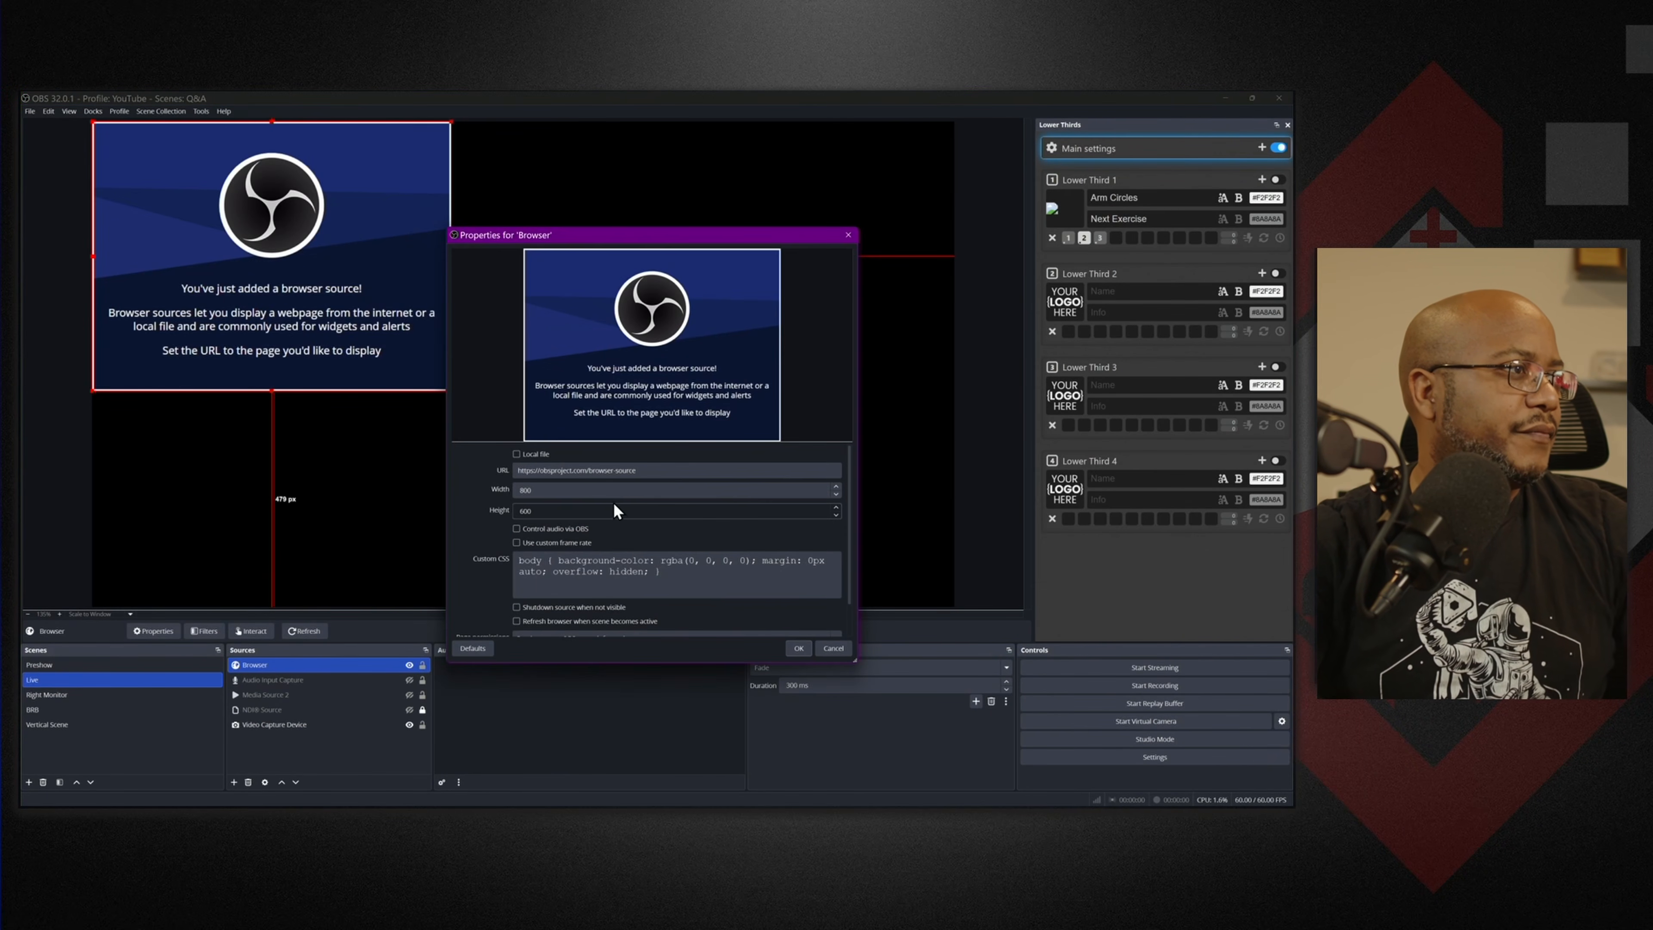
drag(542, 489, 498, 481)
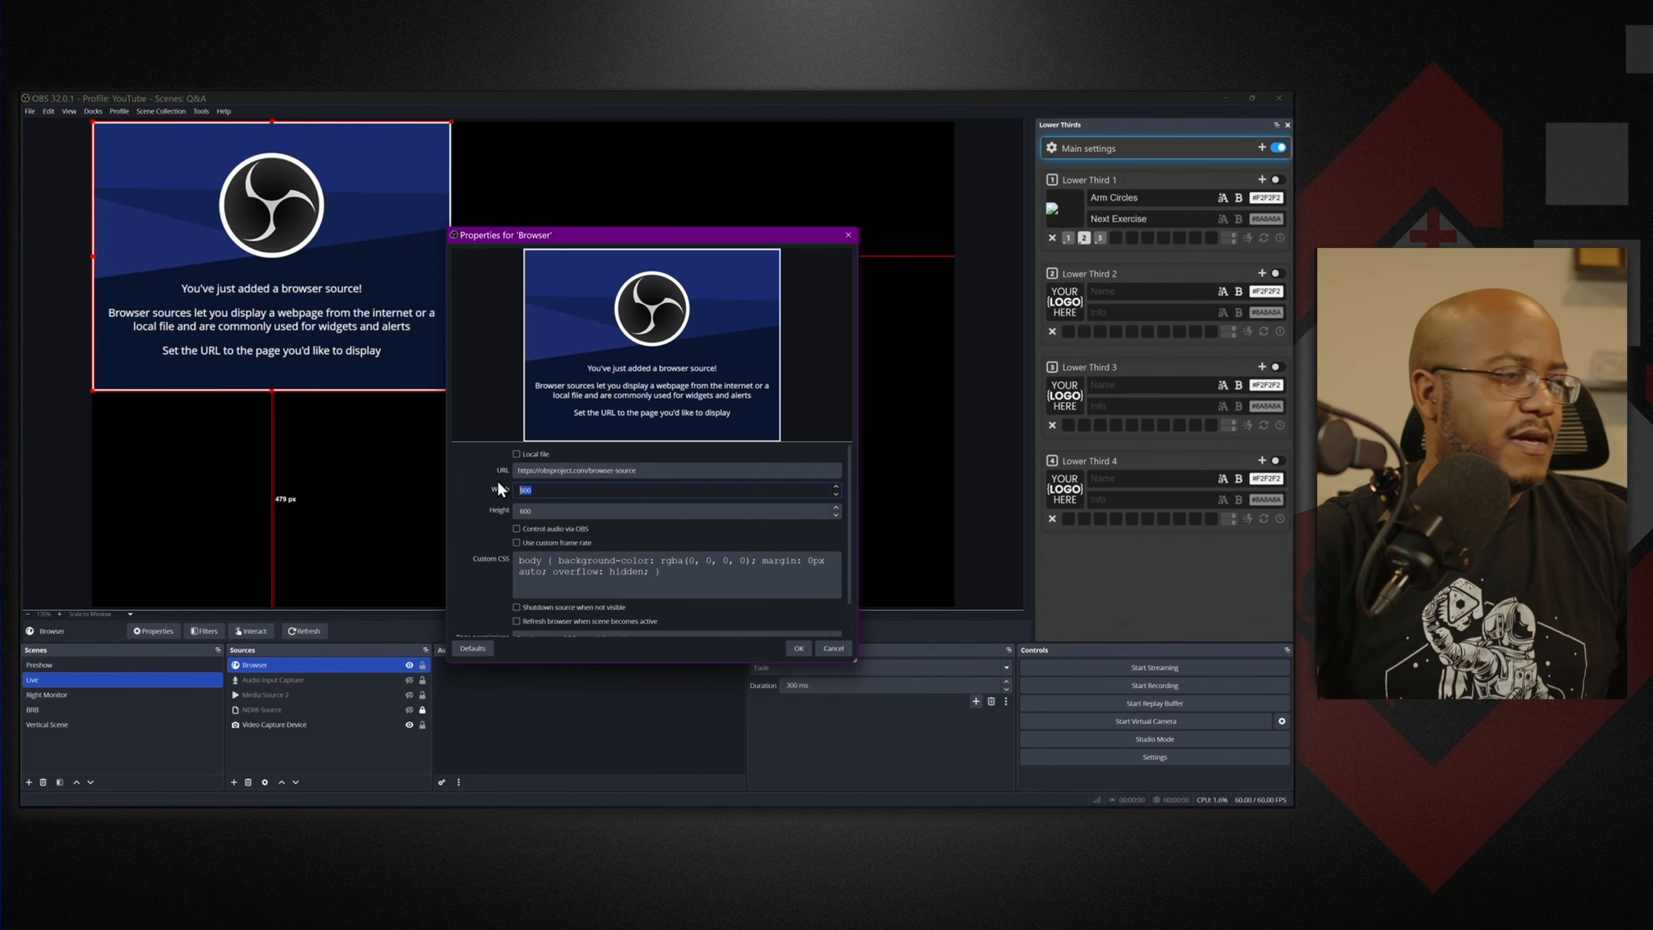
text(1920)
key(Tab)
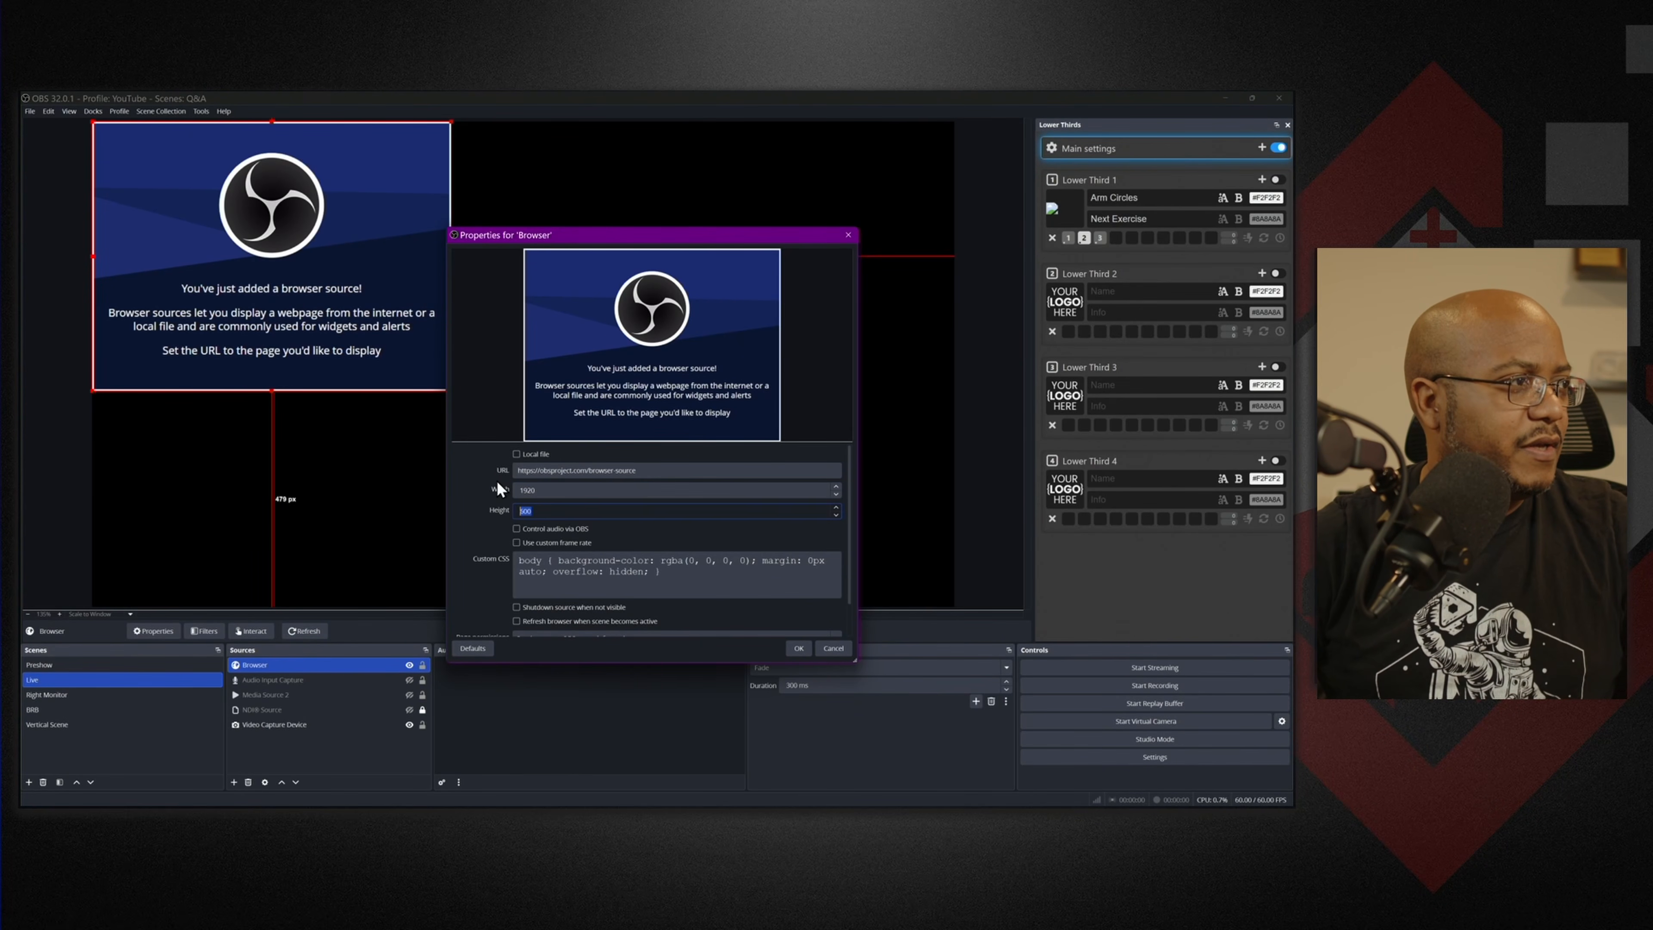
click(667, 470)
key(ctrl+a)
key(ctrl+v)
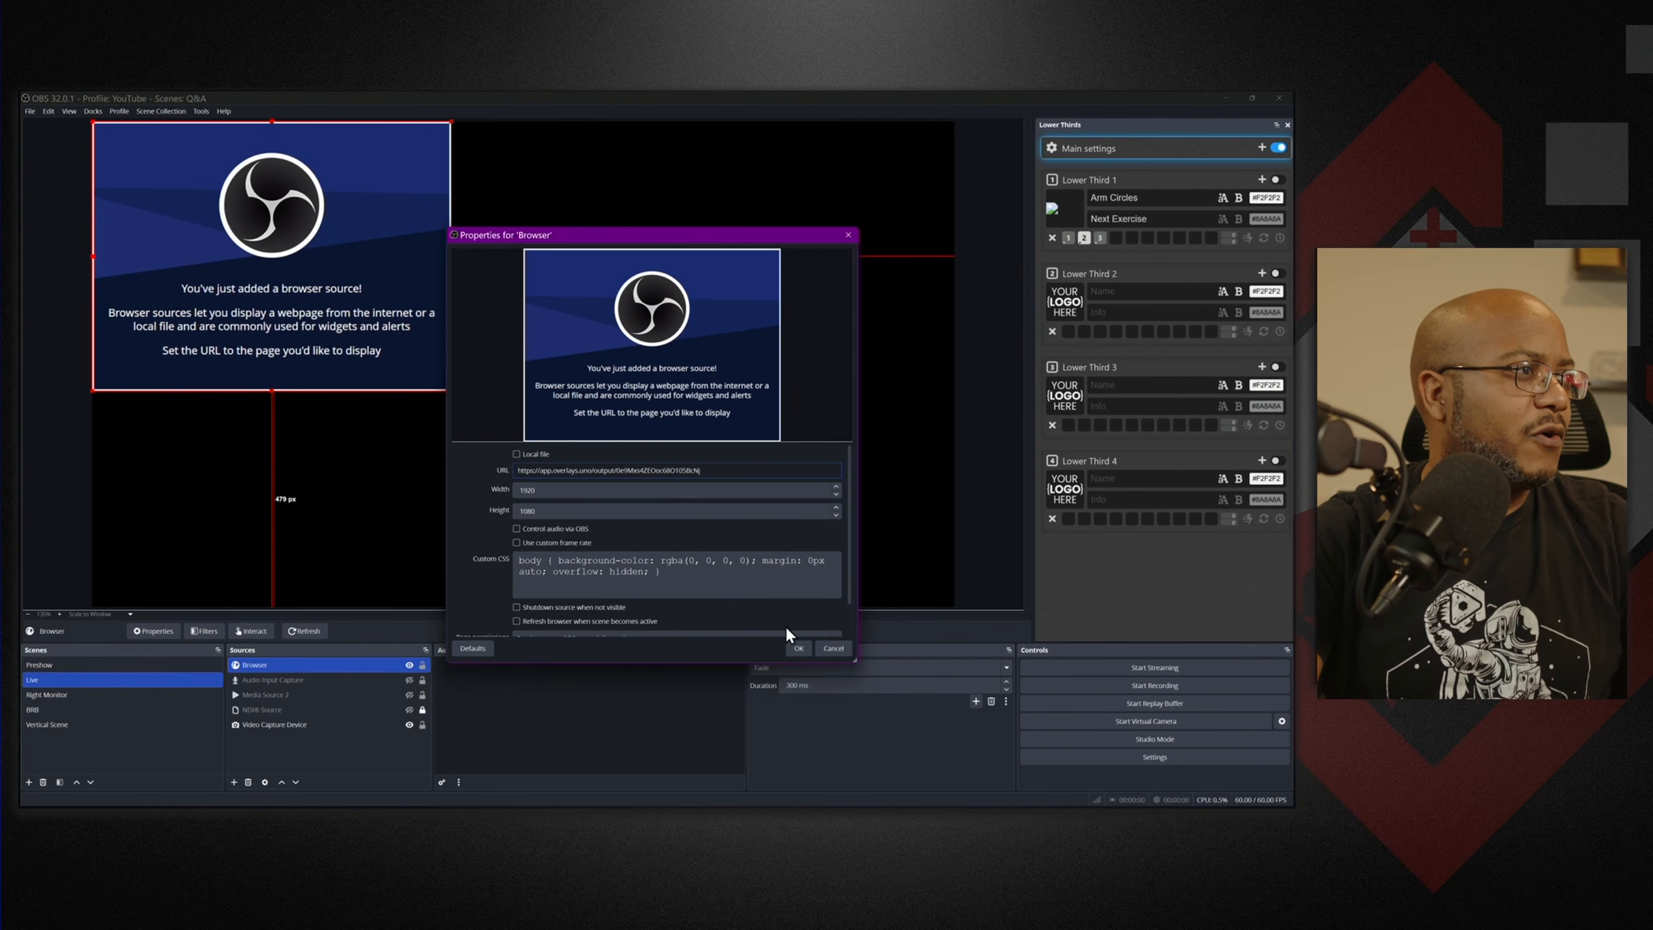
click(798, 649)
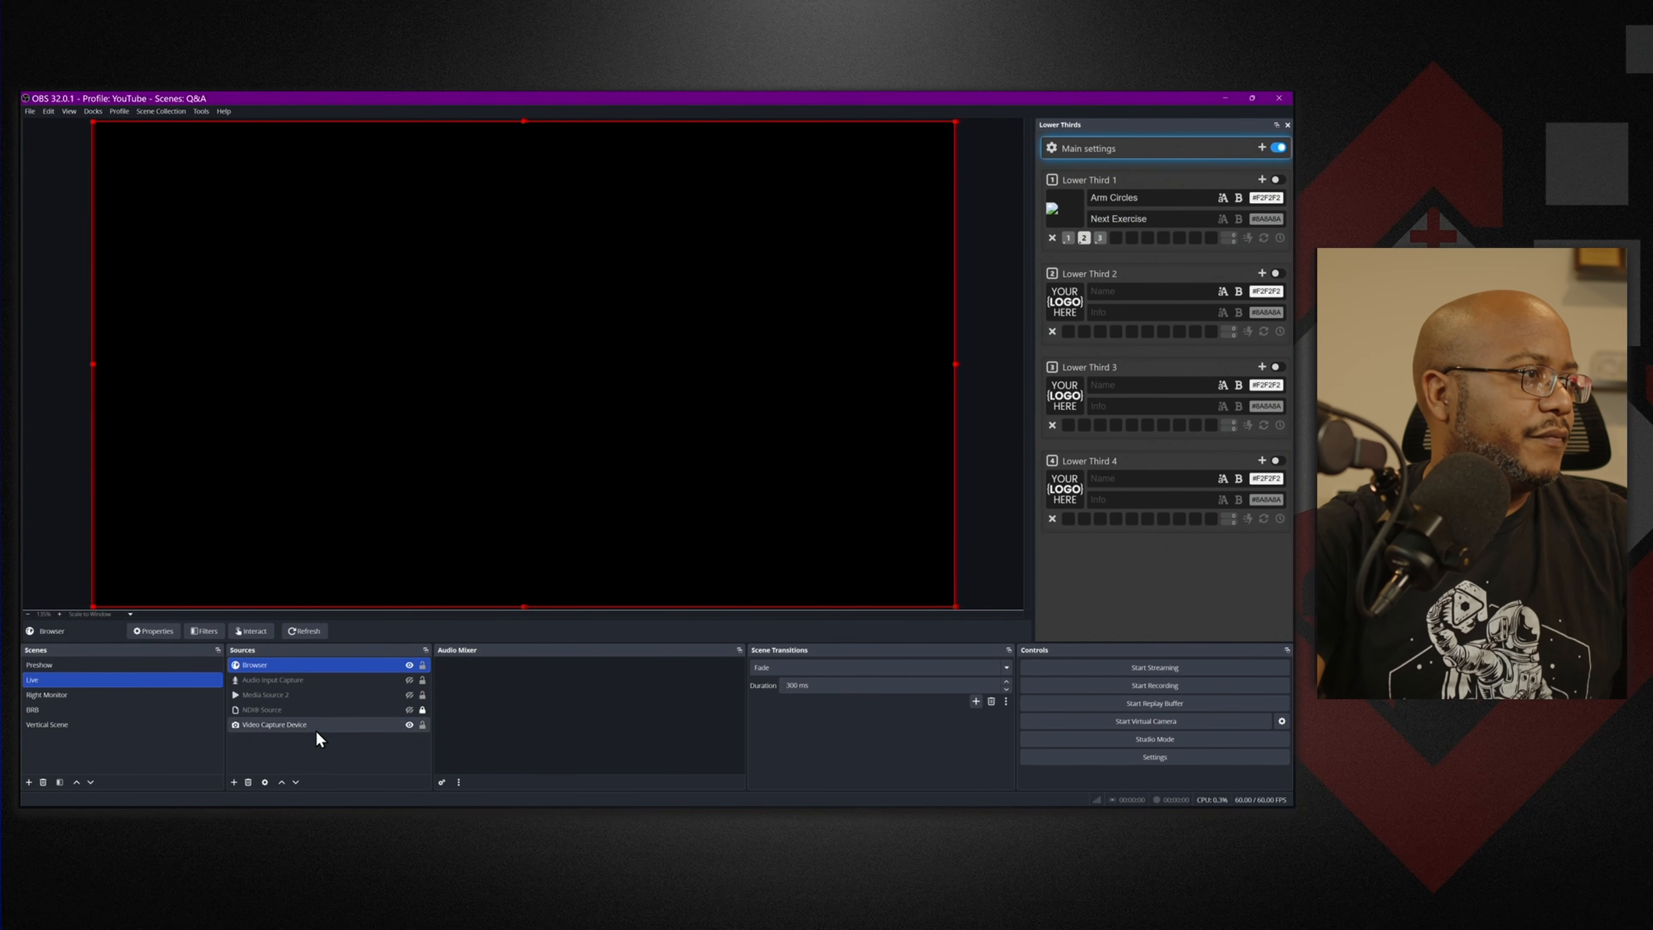
Lock the browser source and shrink OBS to bring the browser forward.
click(422, 665)
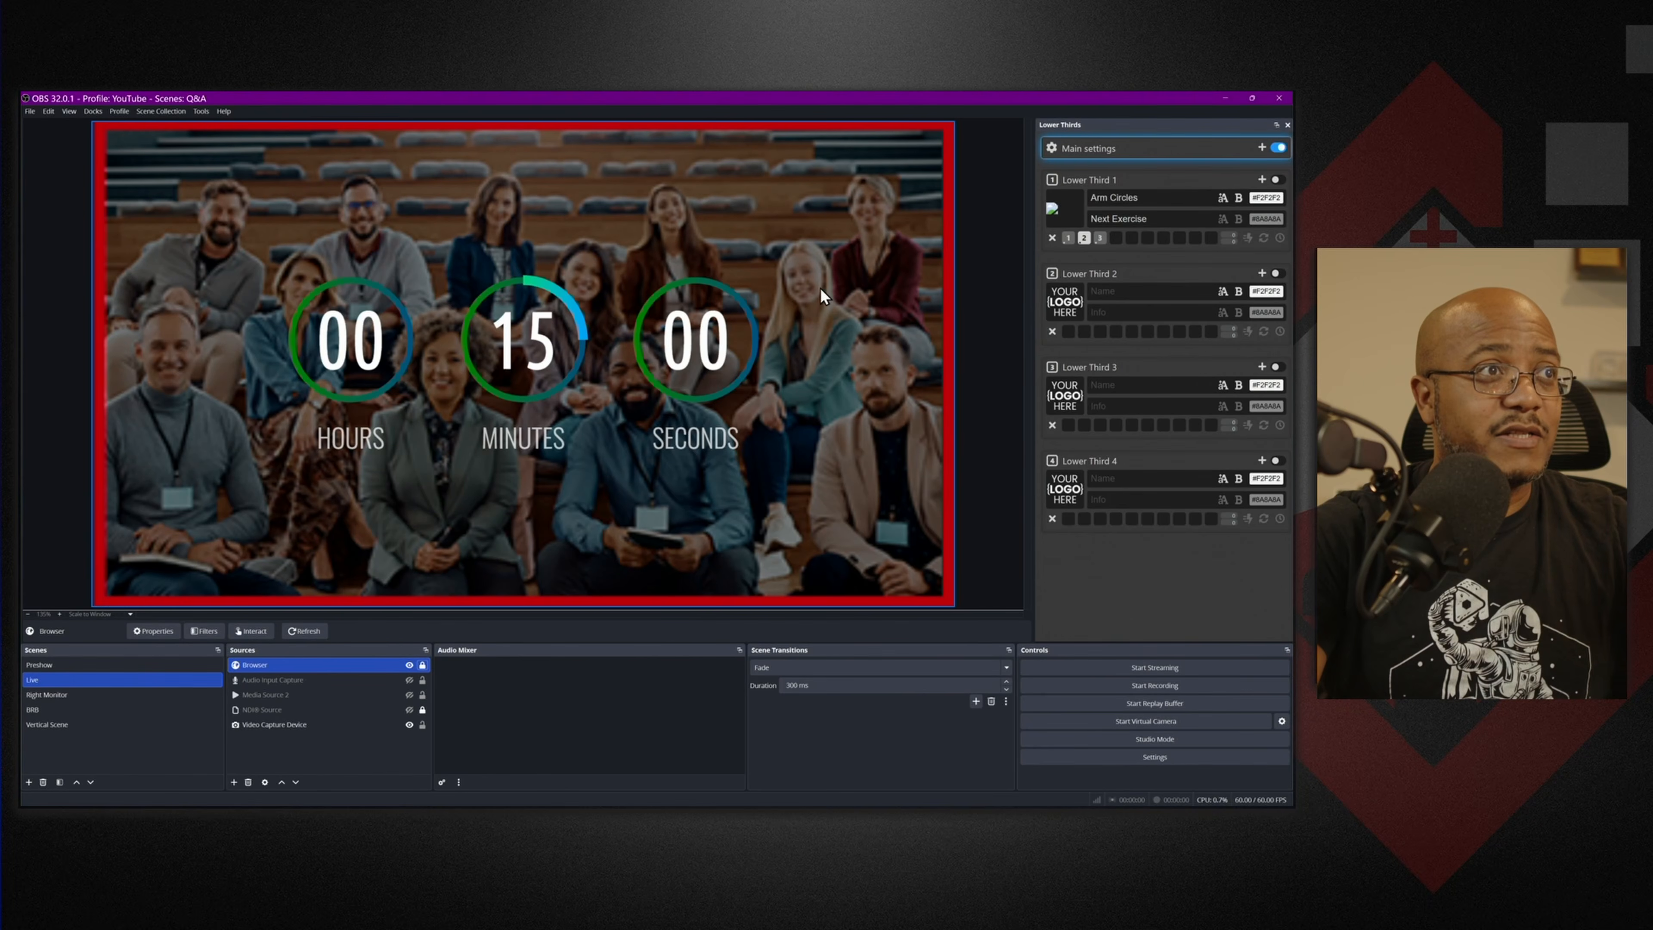
drag(797, 96, 372, 262)
click(809, 428)
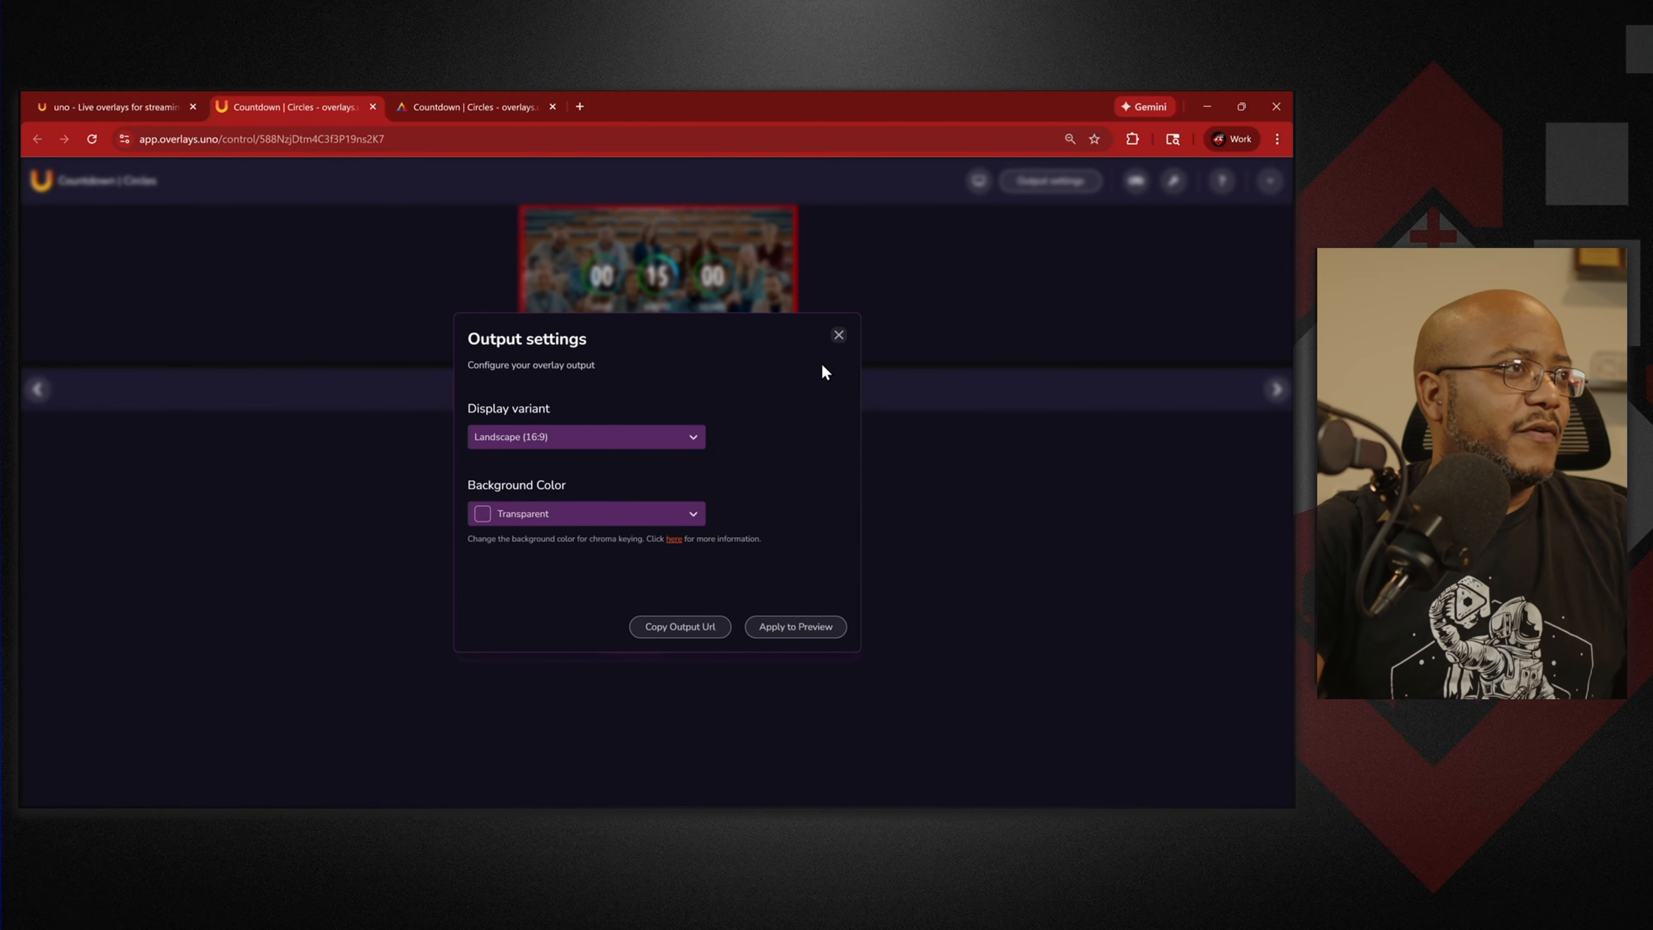
Close the Output settings and return to the countdown's timer controls.
click(838, 336)
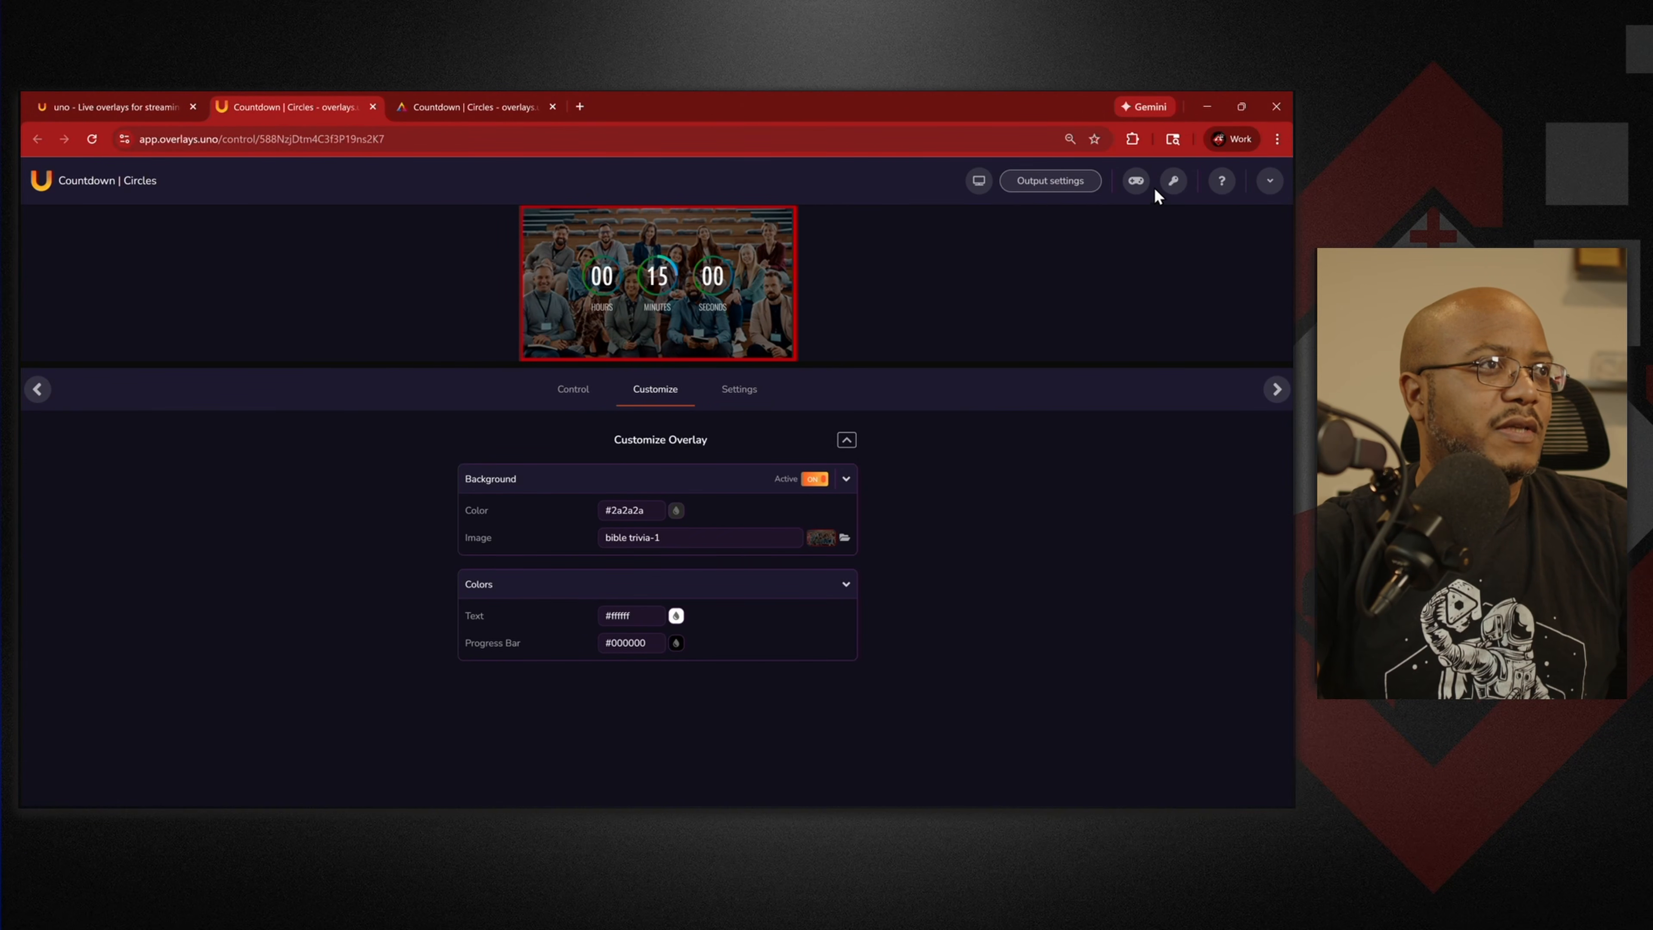
click(1136, 180)
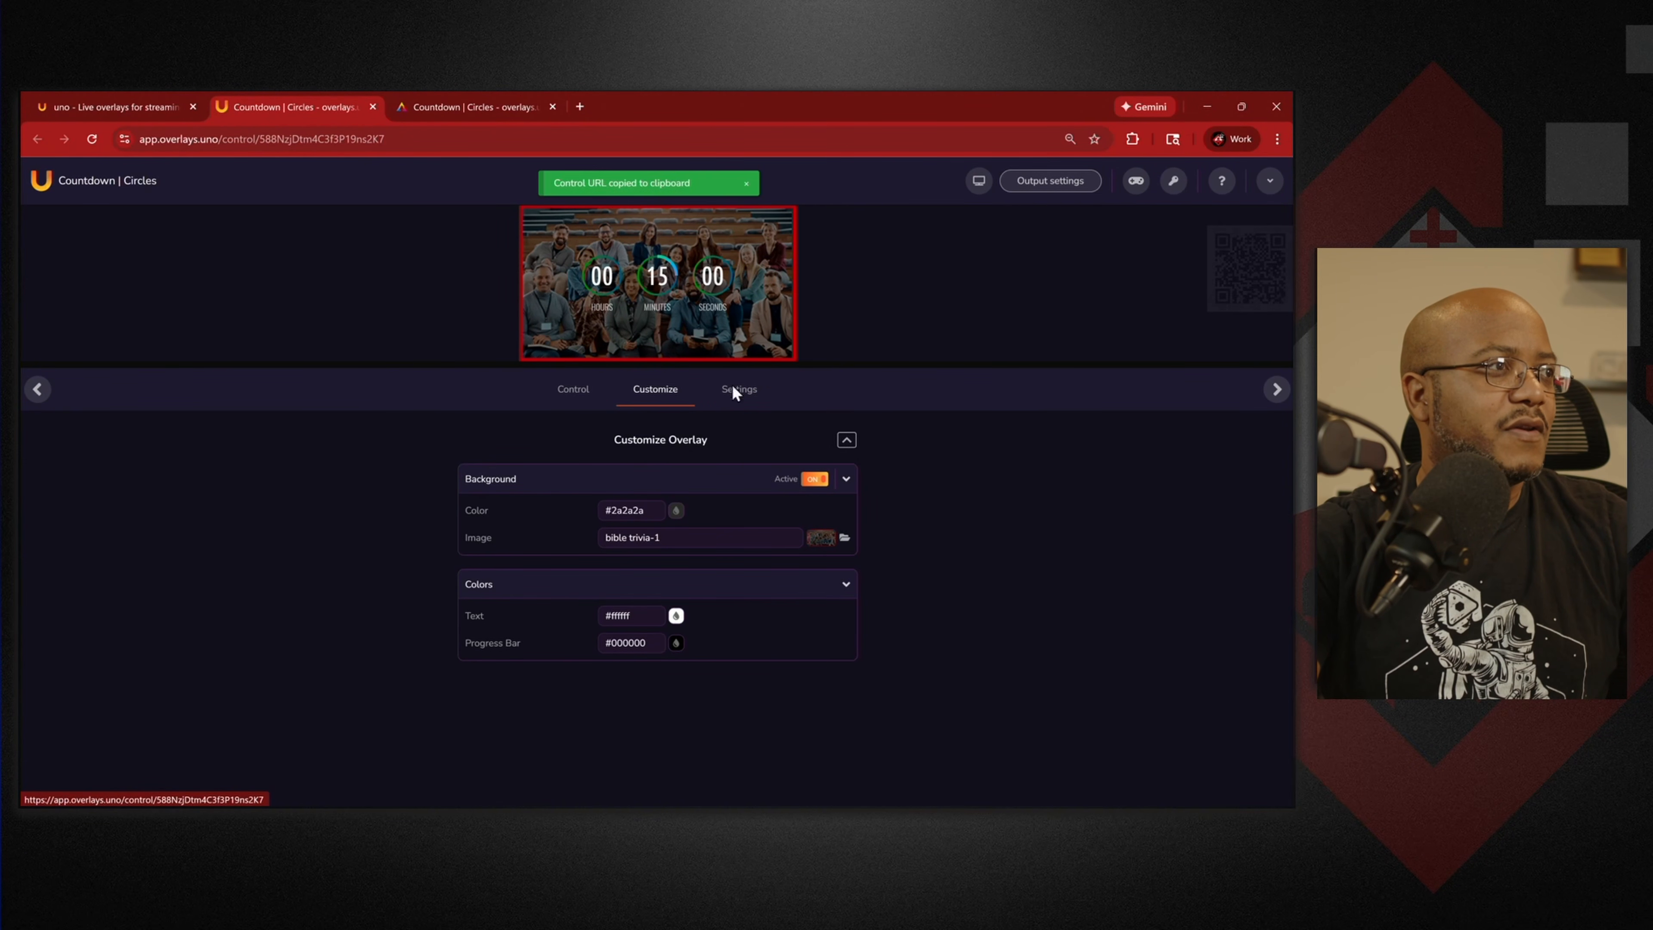
click(739, 392)
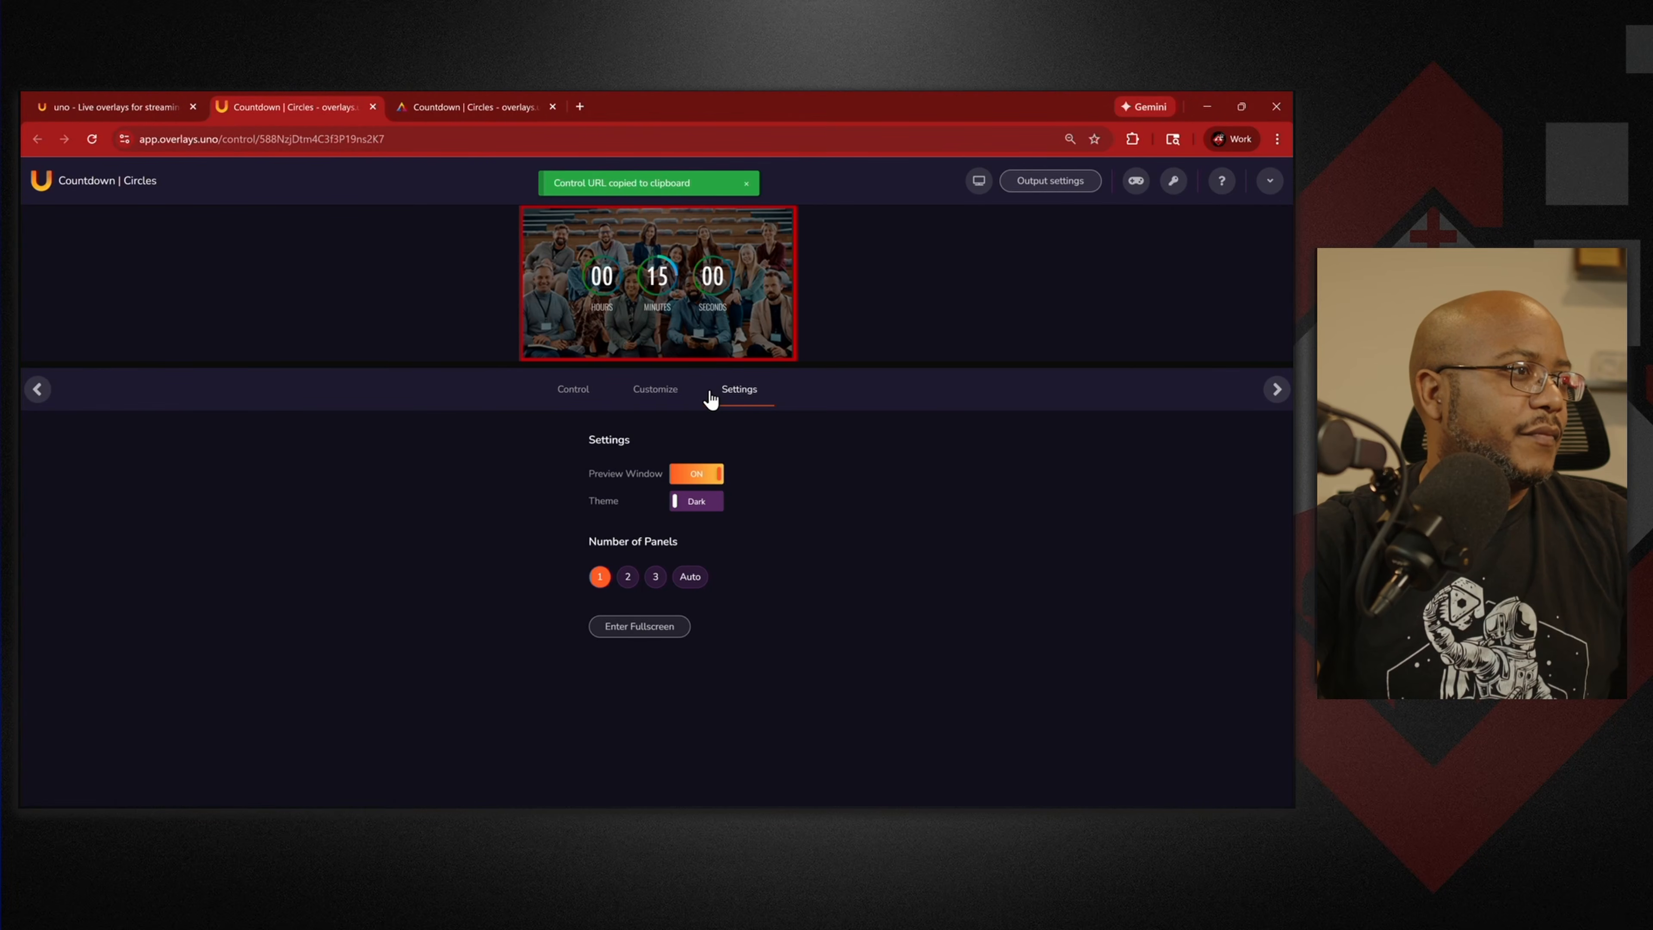
click(580, 401)
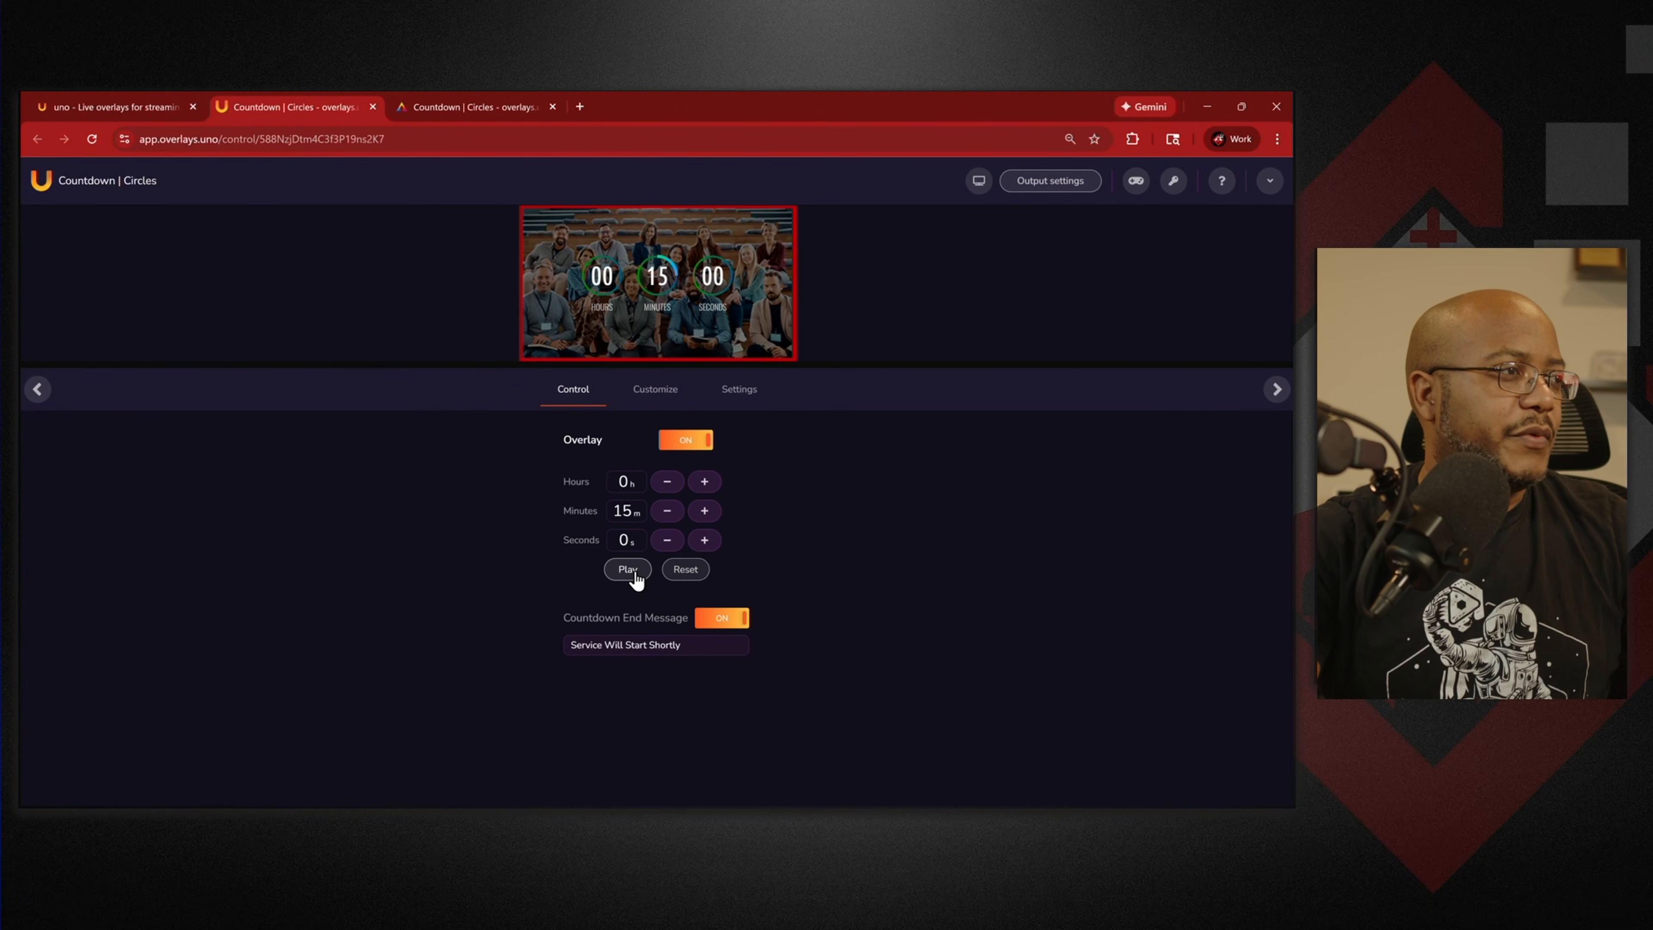
Load the countdown control URL in the output tab and snap the browser right.
drag(856, 113, 815, 192)
mouse_move(1096, 263)
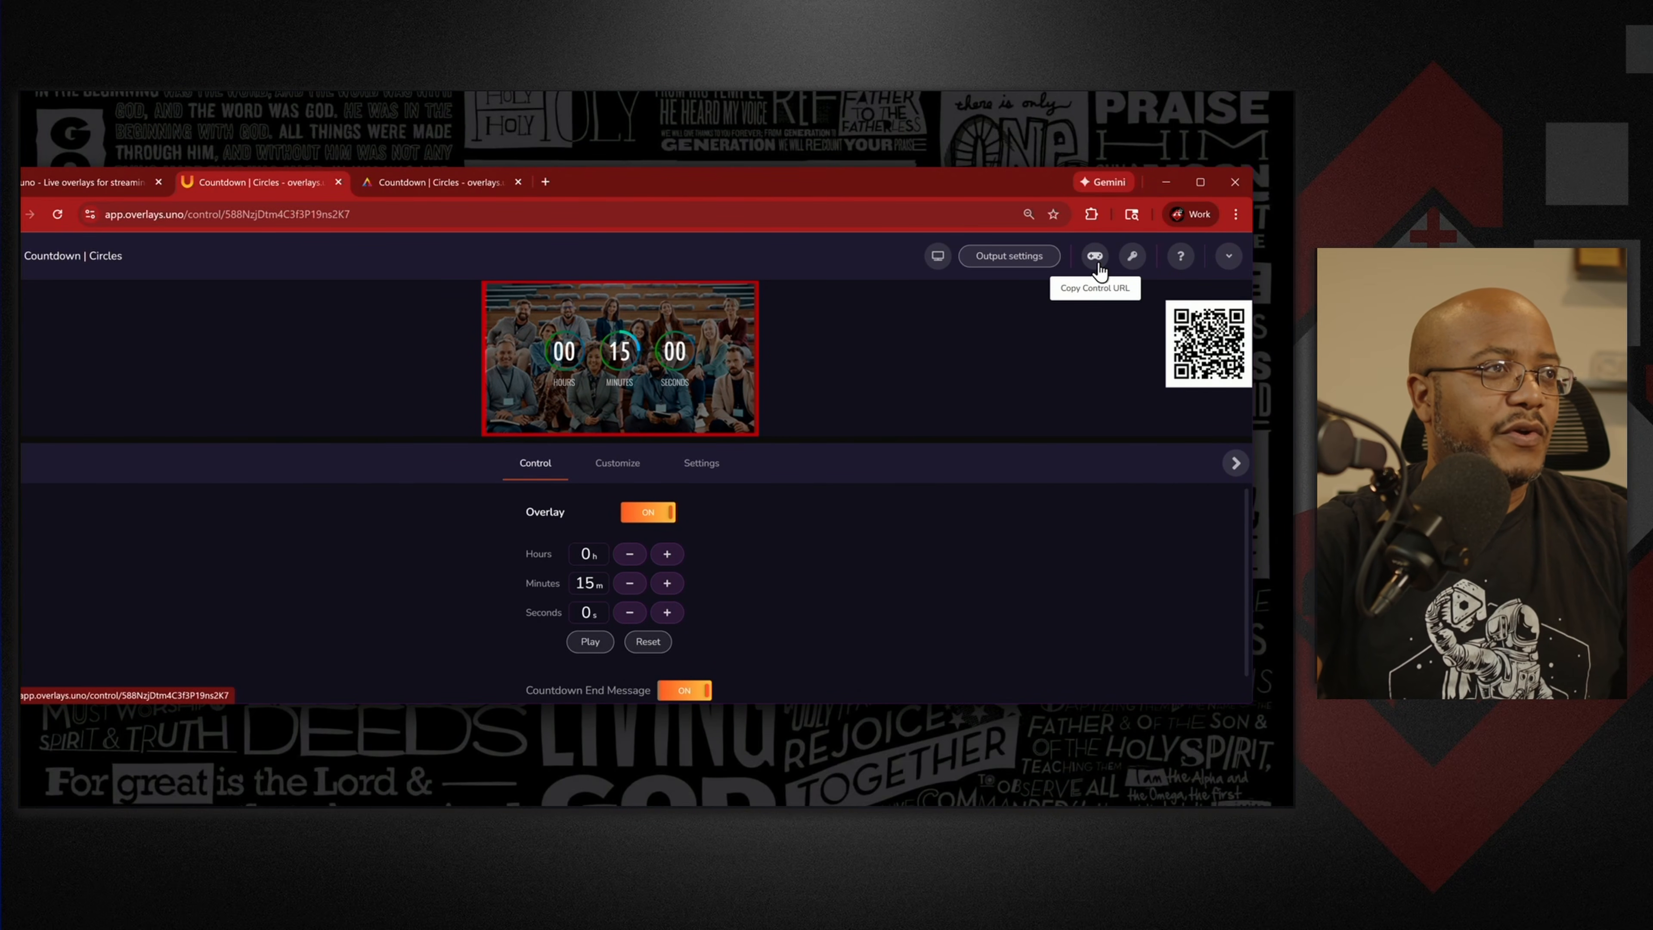
click(1096, 260)
click(469, 188)
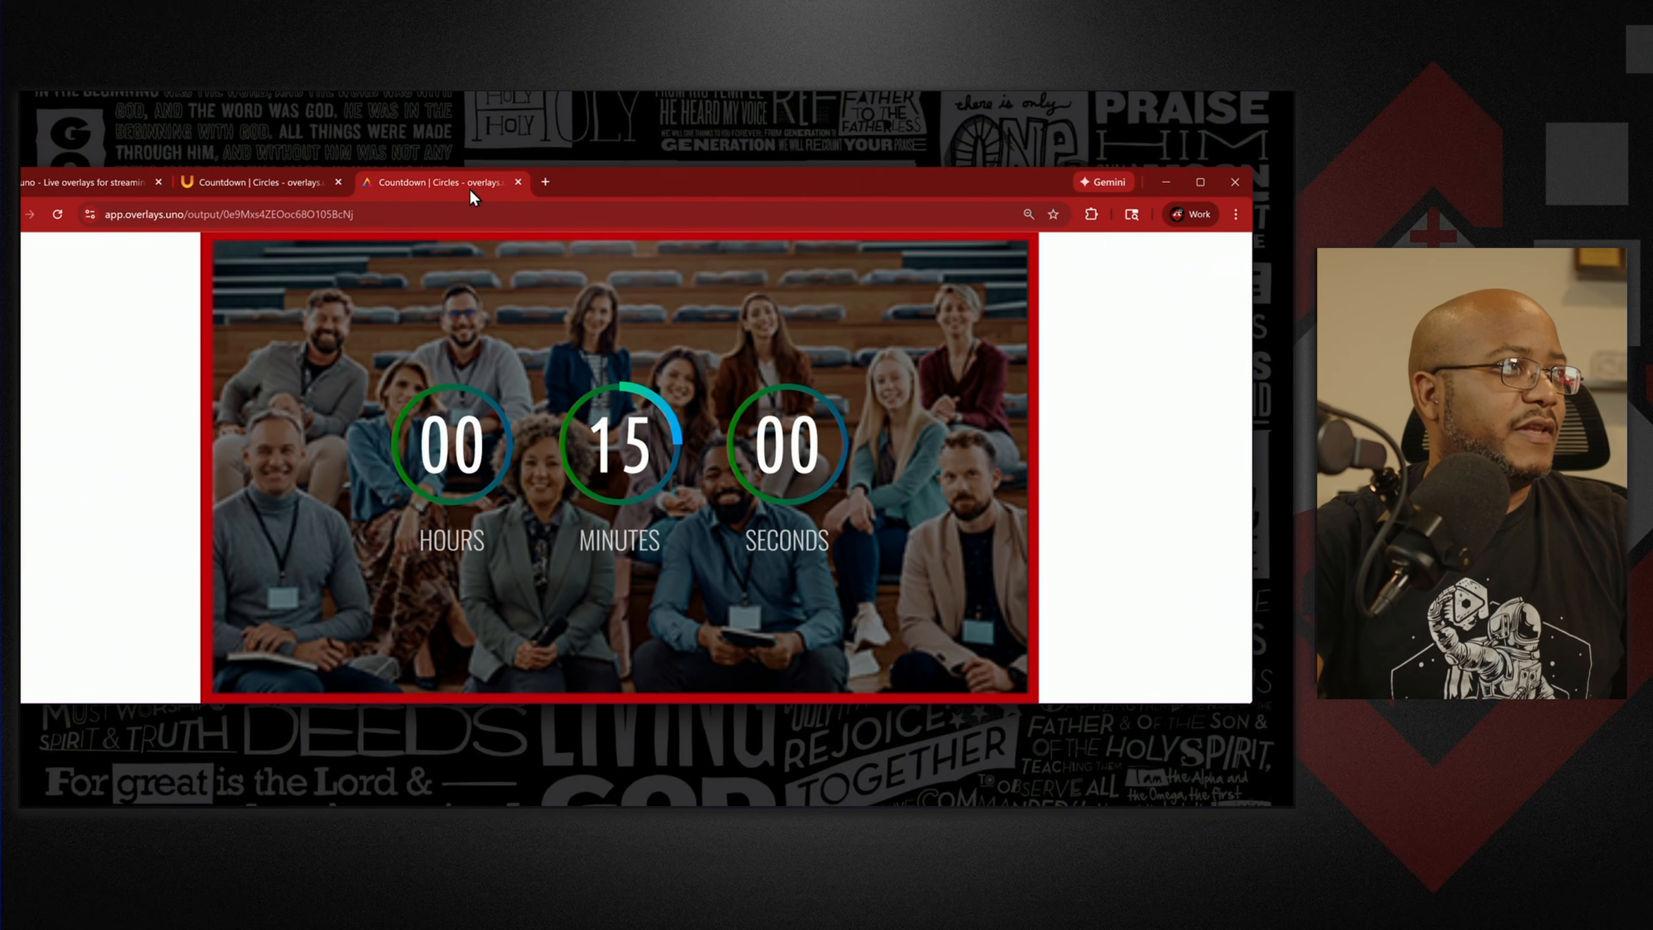
click(483, 213)
key(ctrl+v)
key(Return)
drag(728, 184, 731, 193)
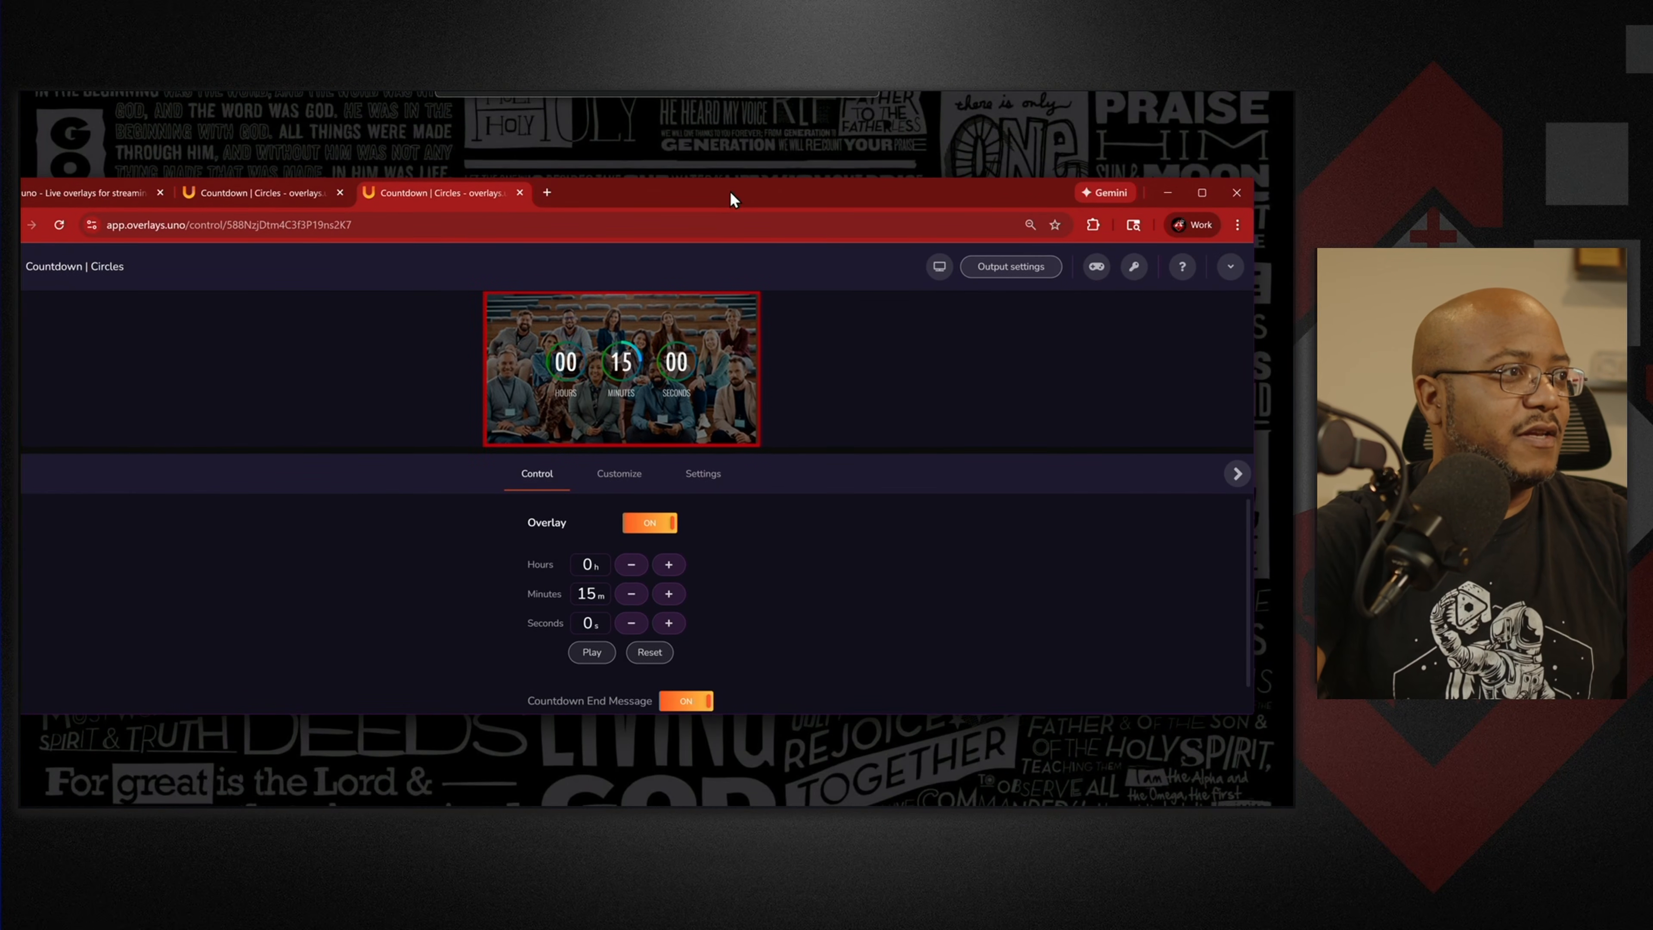
key(super+Right)
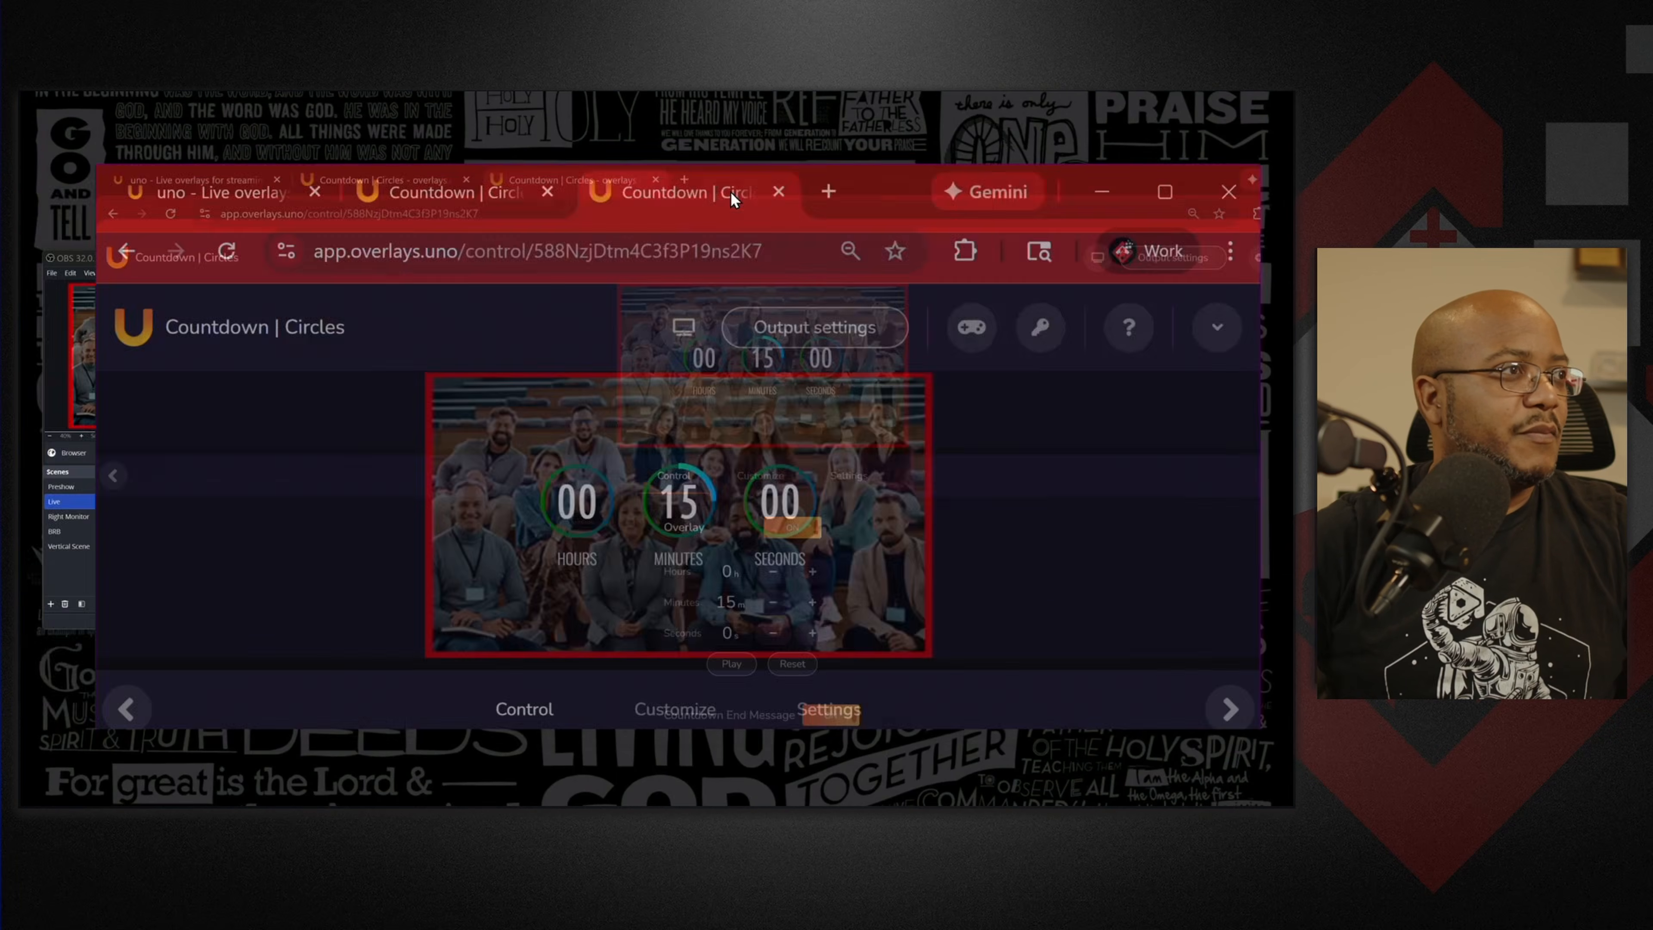
Place OBS on the left half and close its Lower Thirds dock.
click(178, 262)
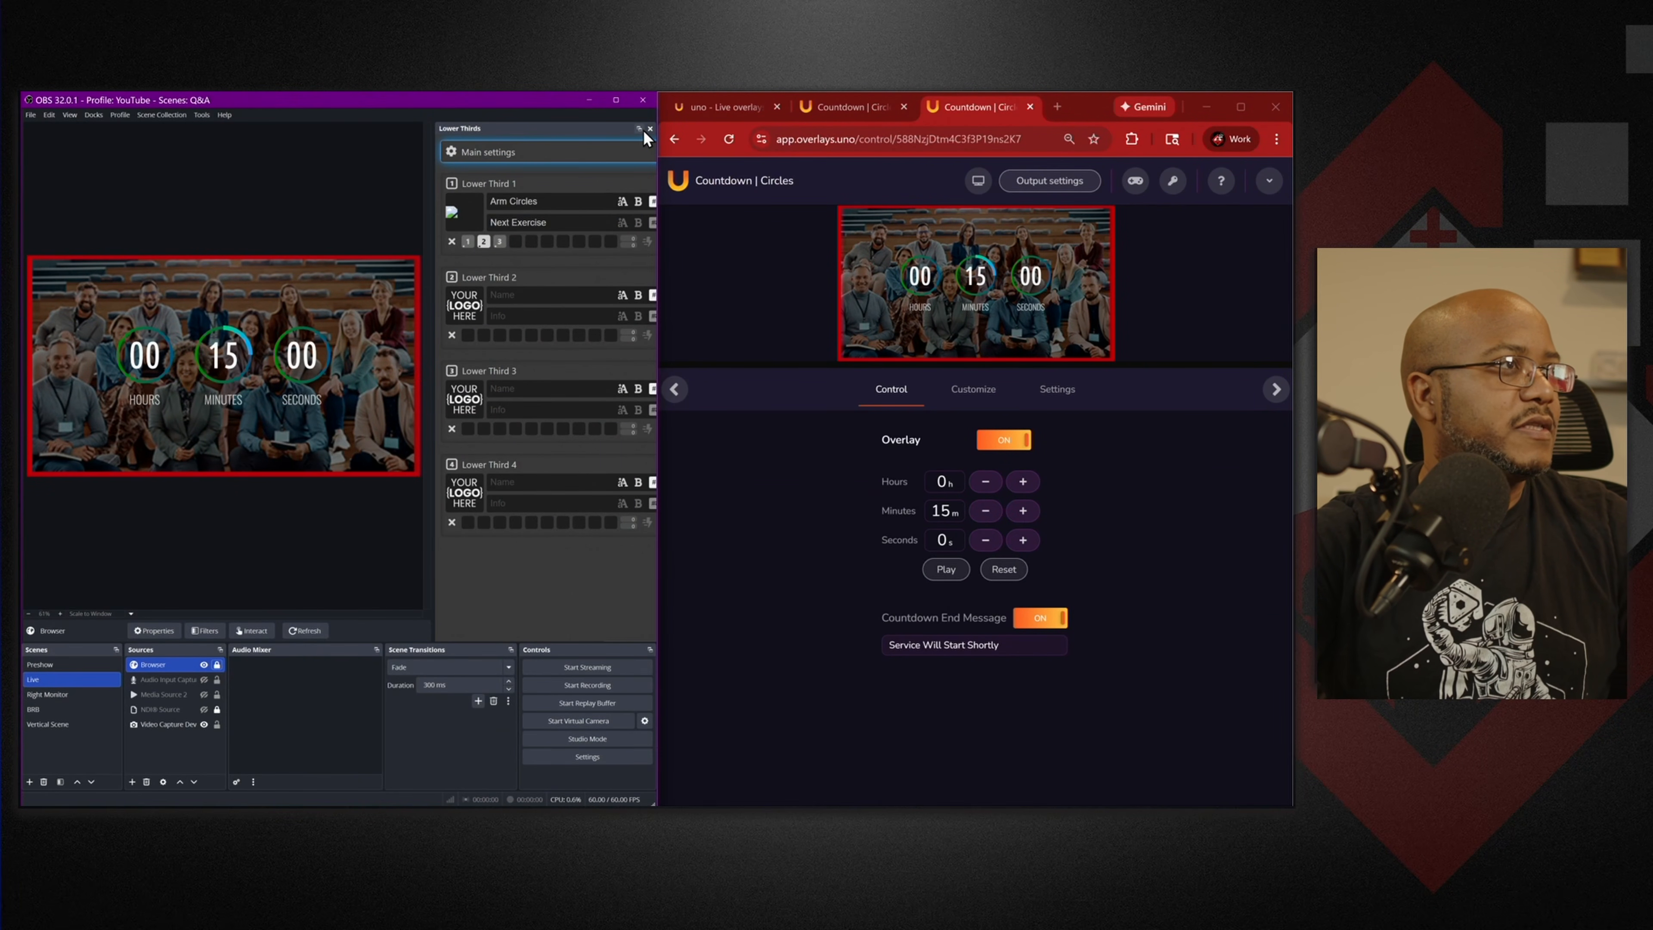
click(651, 129)
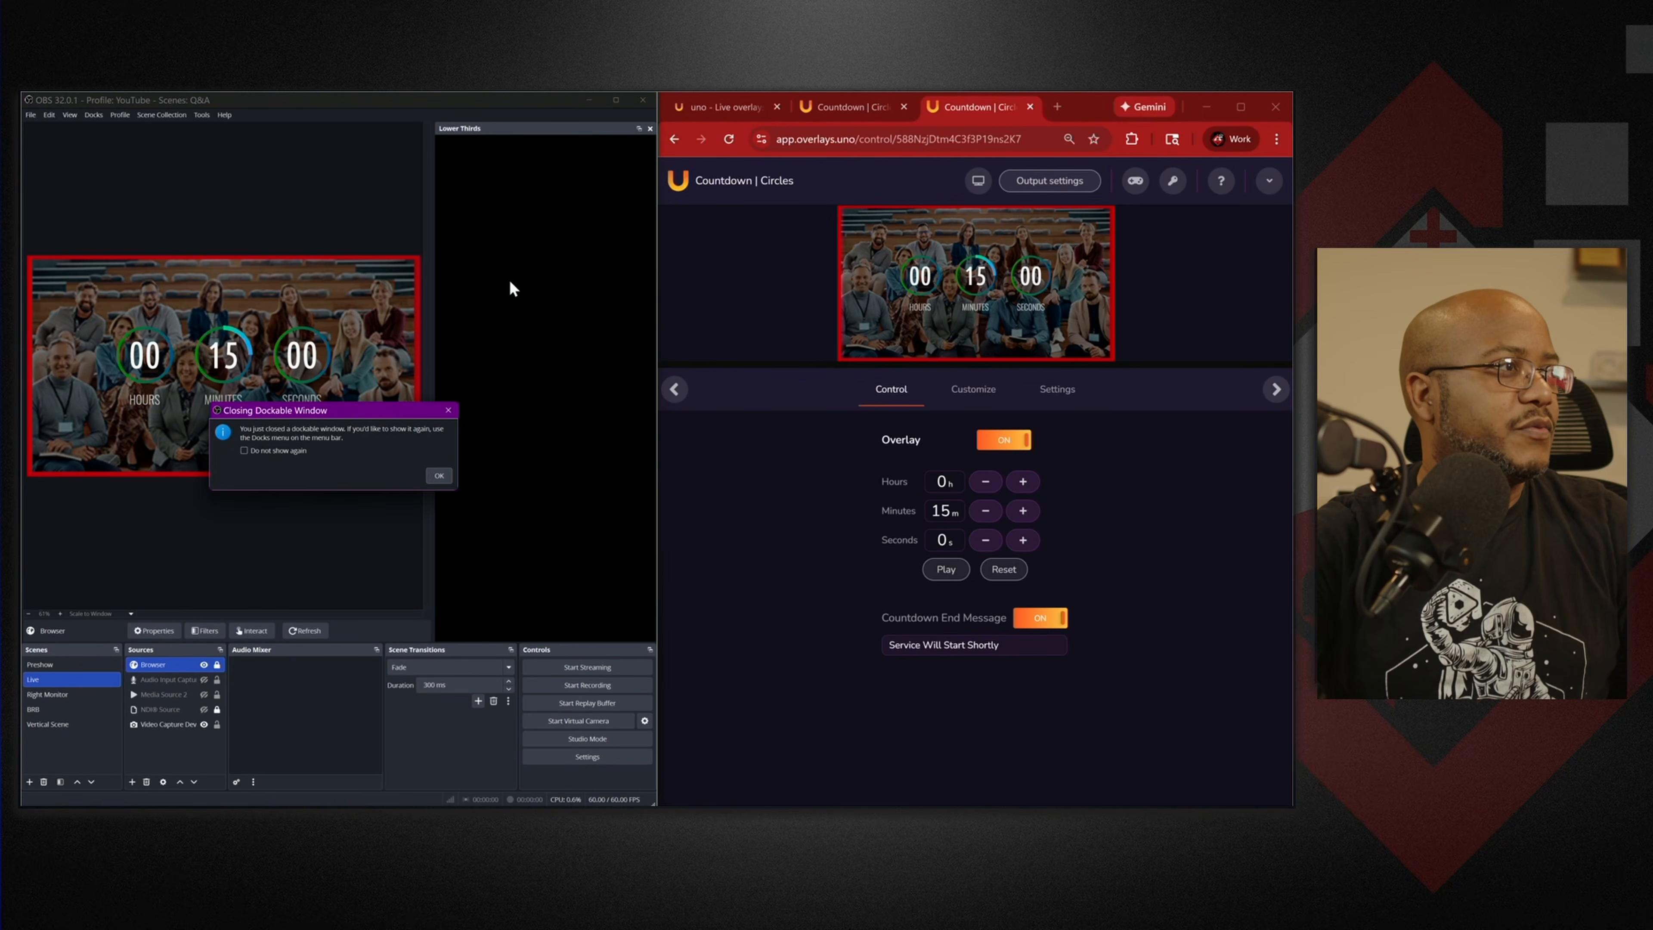
click(438, 477)
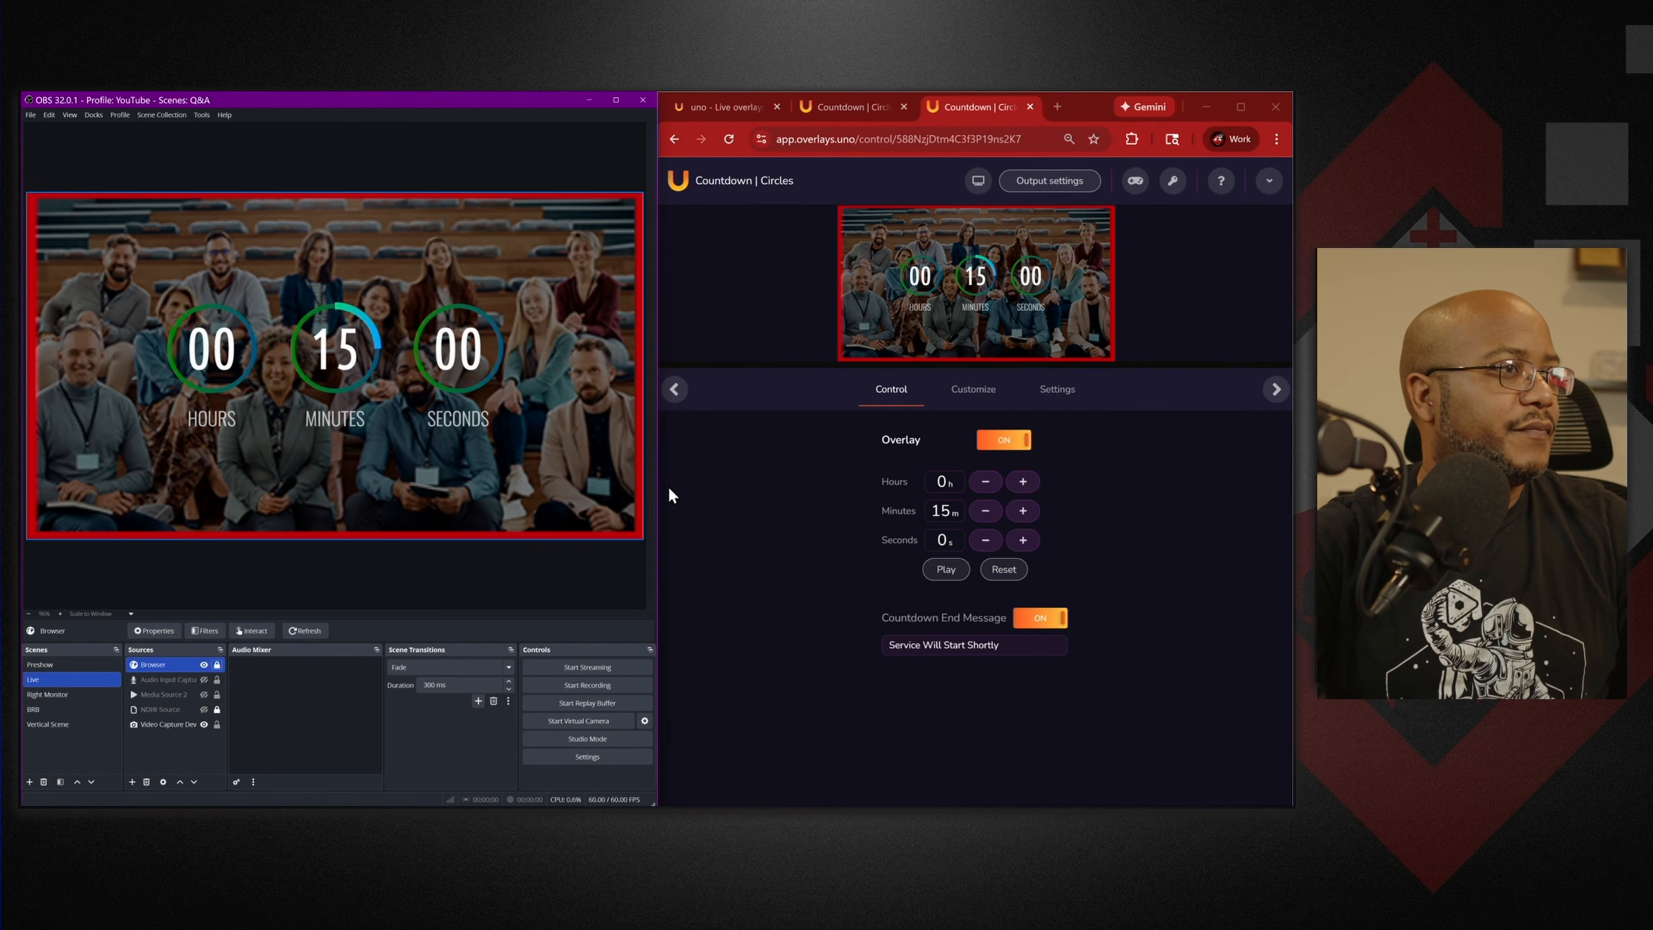
Start the 15-minute countdown, then maximize the browser and close the duplicate tab.
click(946, 576)
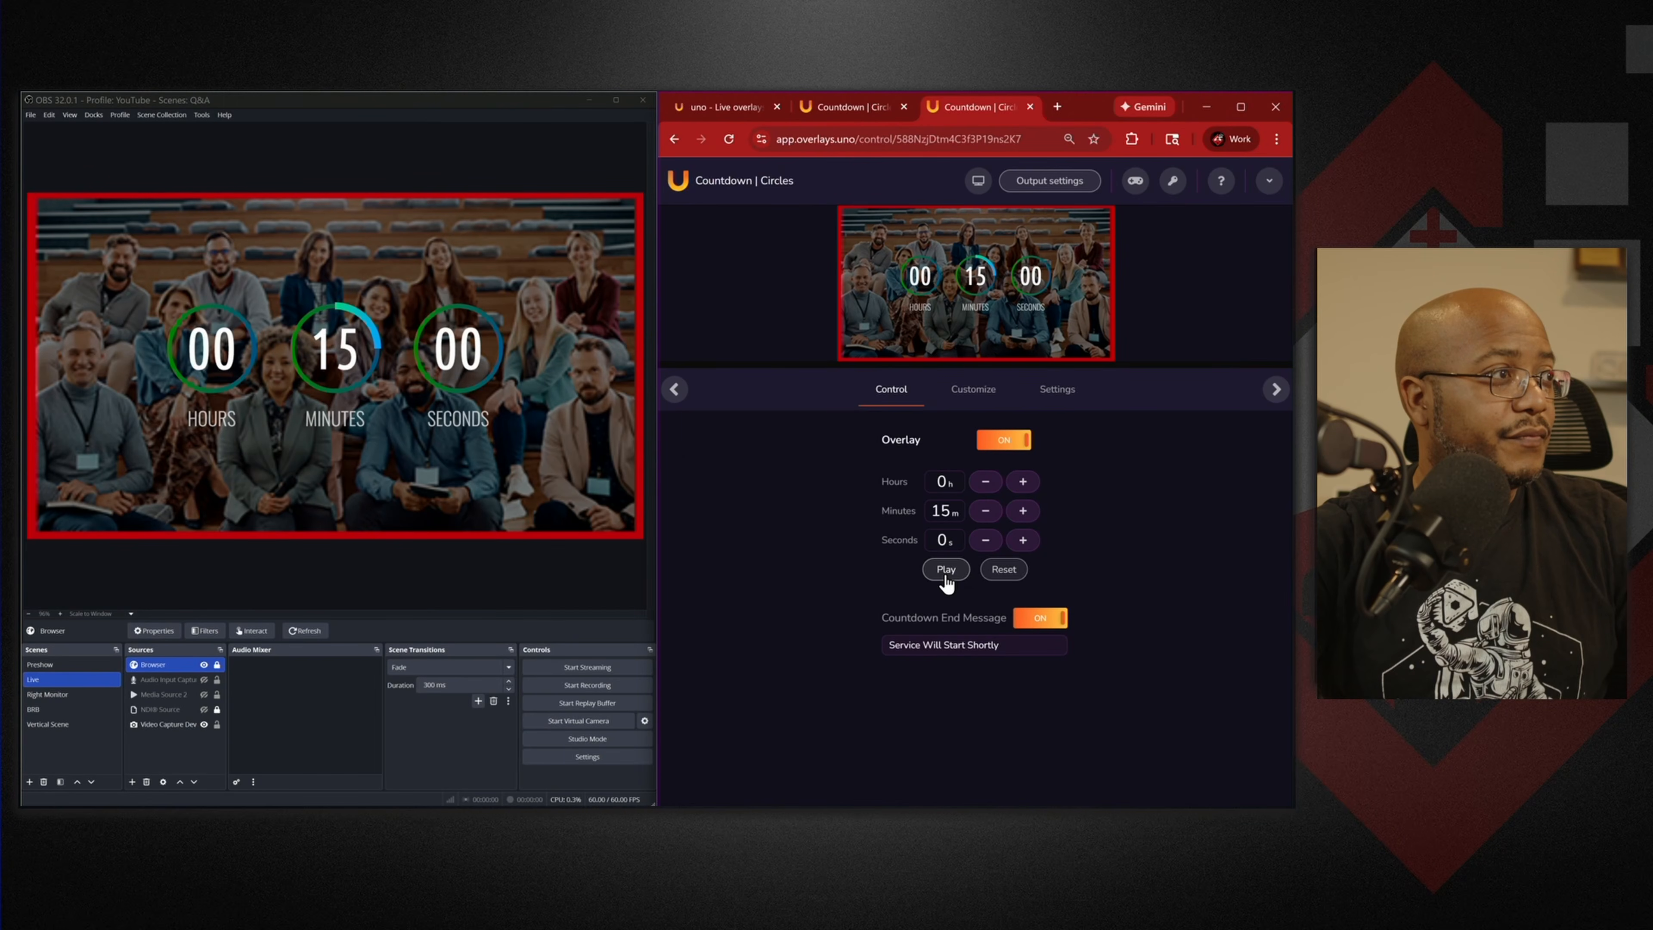
click(946, 570)
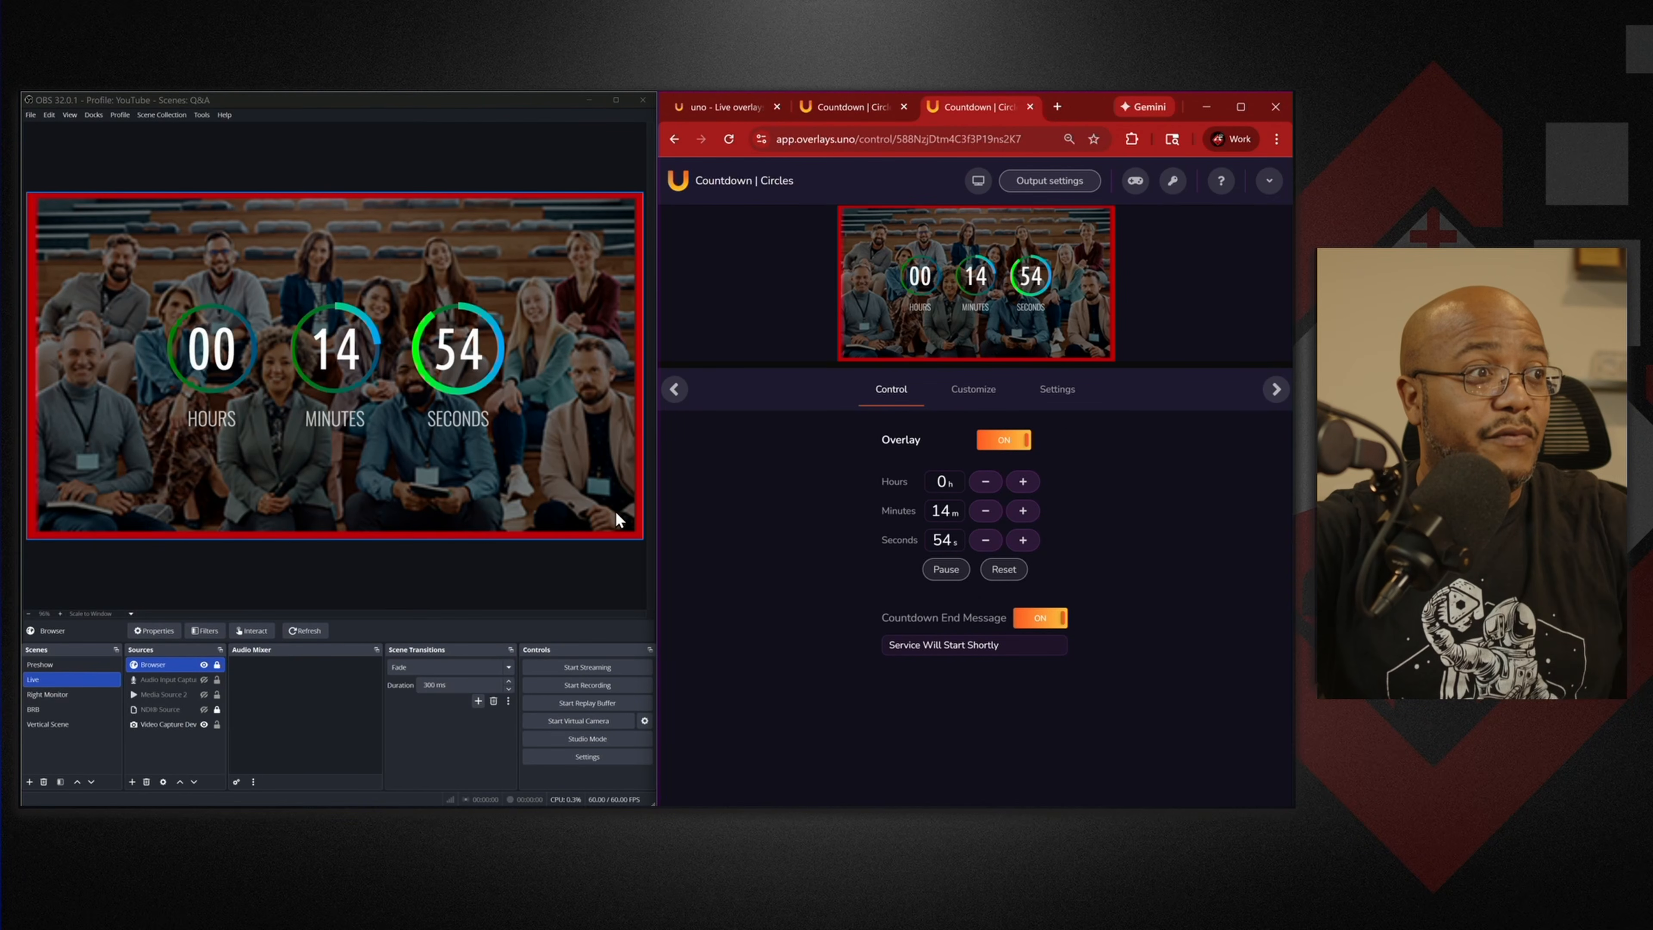
click(1241, 106)
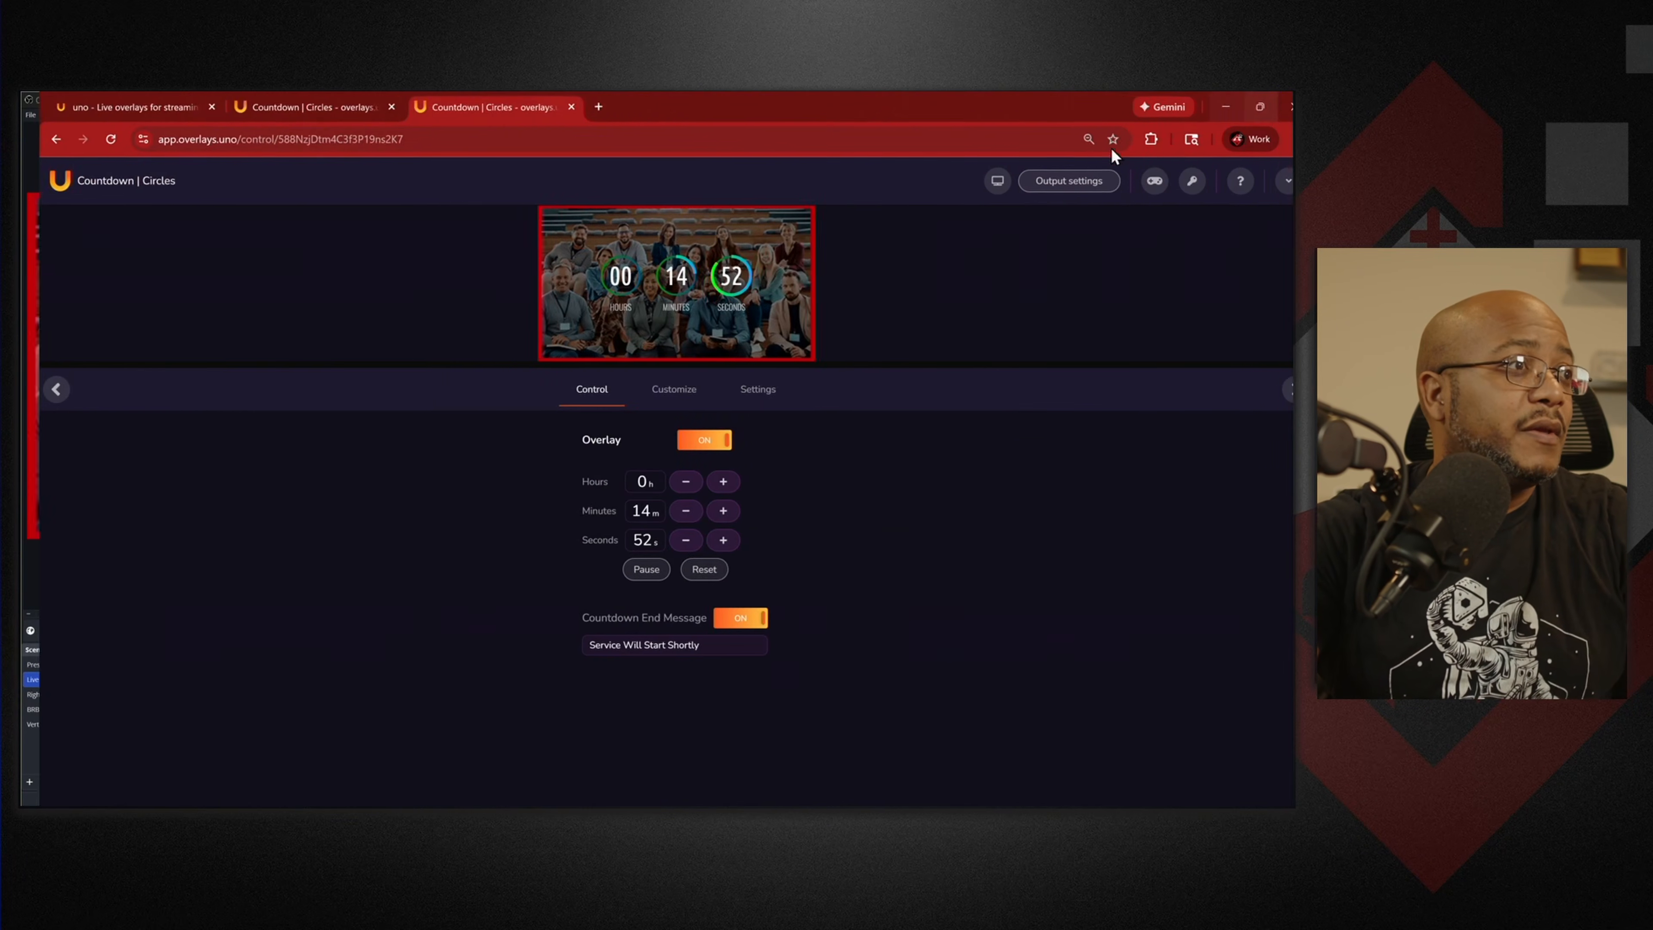
click(553, 107)
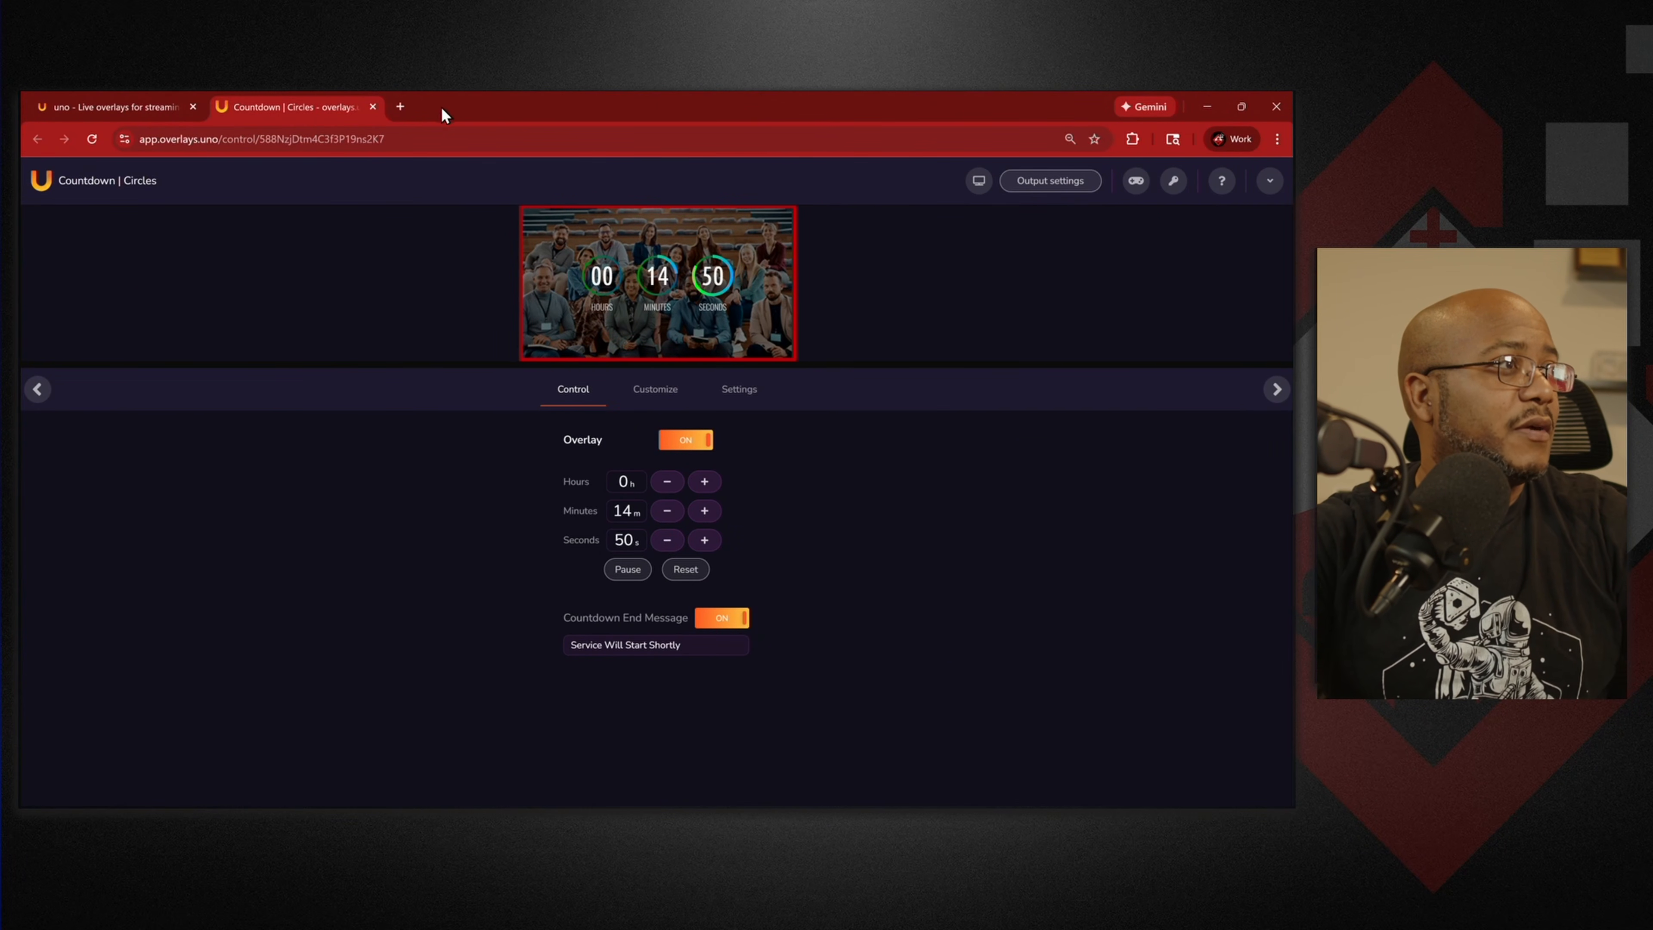
Close the remaining Countdown tab and open the Talking Points Panel | On Air controls.
click(373, 107)
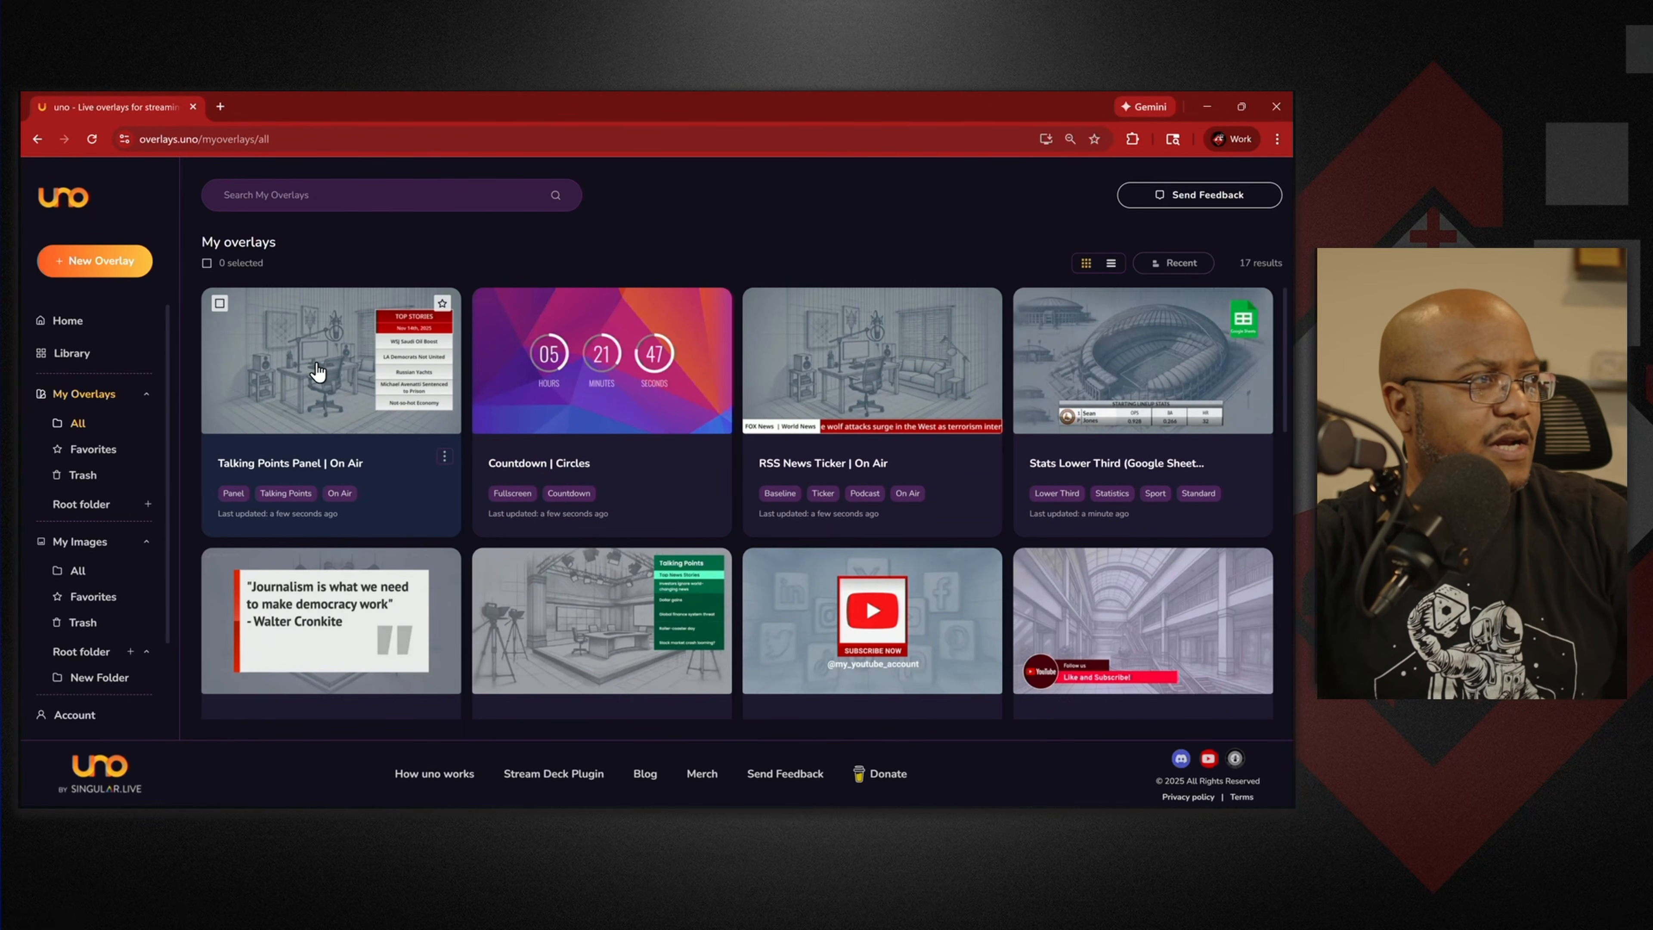
click(444, 456)
click(376, 477)
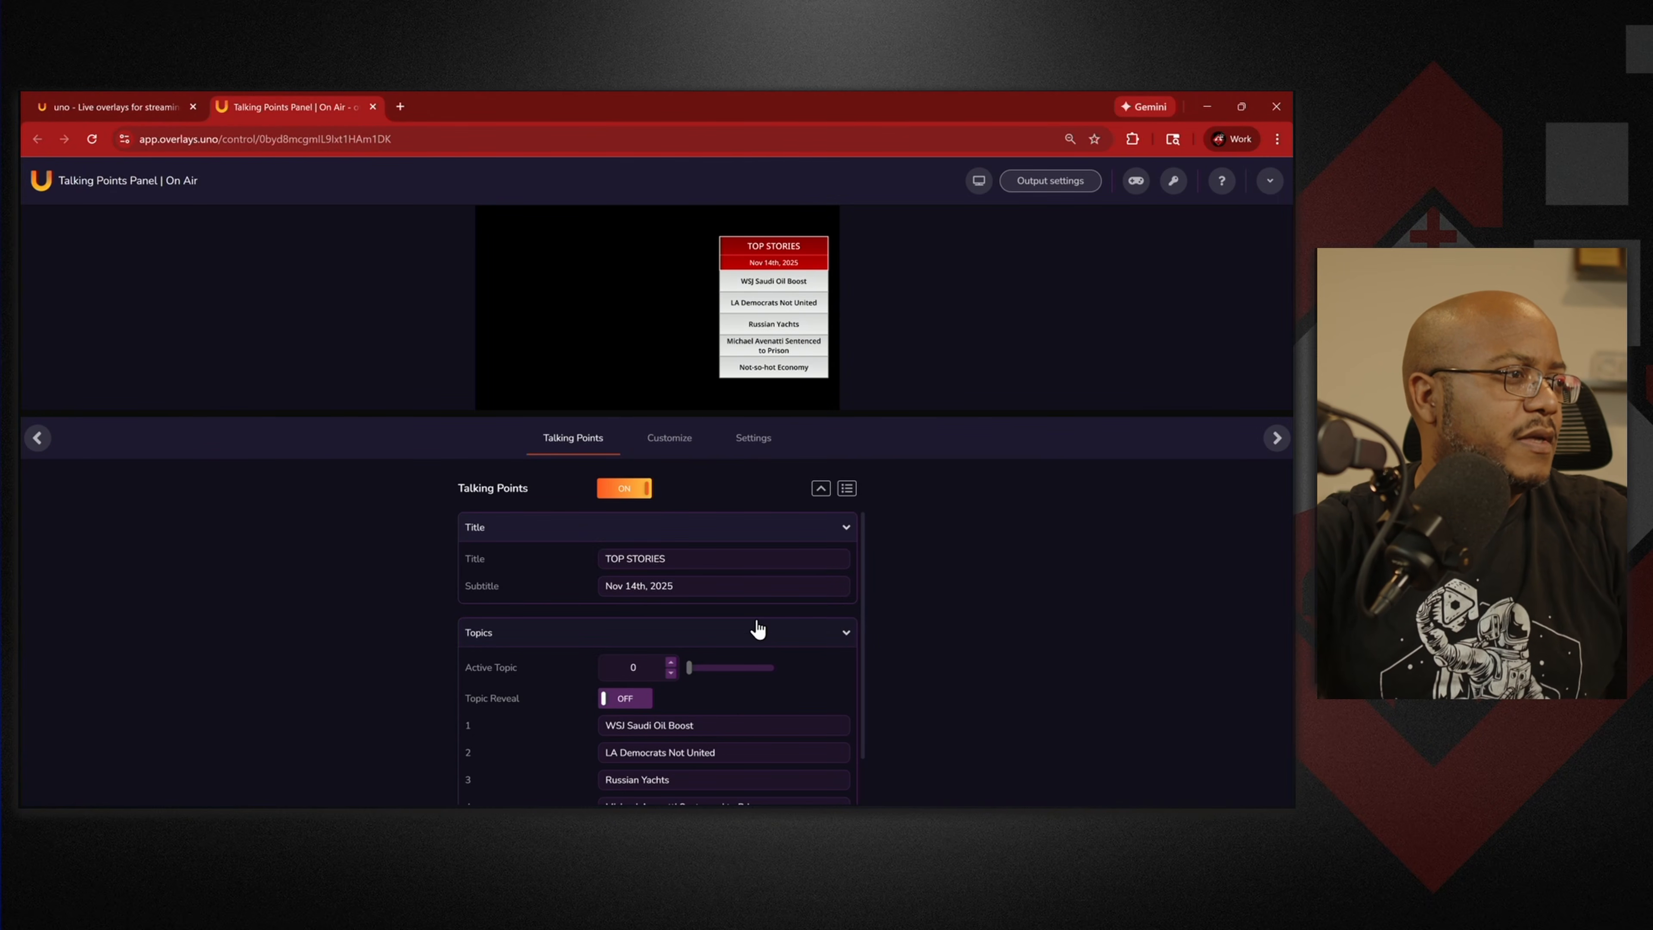
Replace the title with Q&A and change the subtitle date to Nov 7th, 2025.
scroll(794, 651, down, 1)
scroll(706, 671, up, 1)
drag(687, 559, 587, 560)
text(Q)
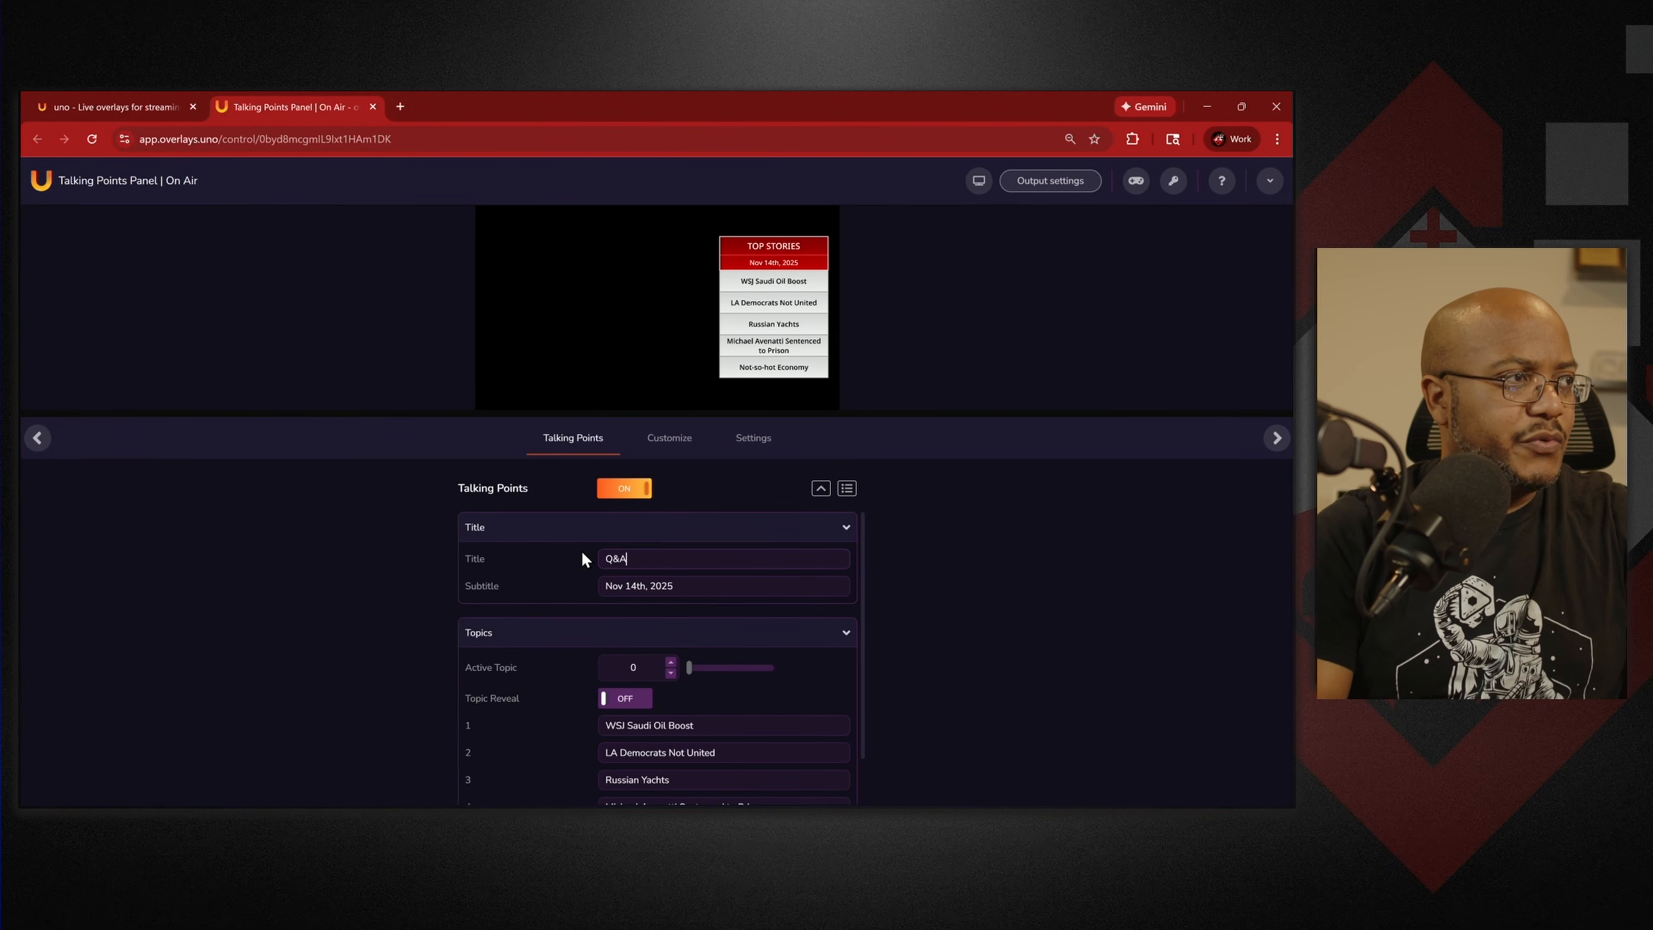
text(&A)
key(Tab)
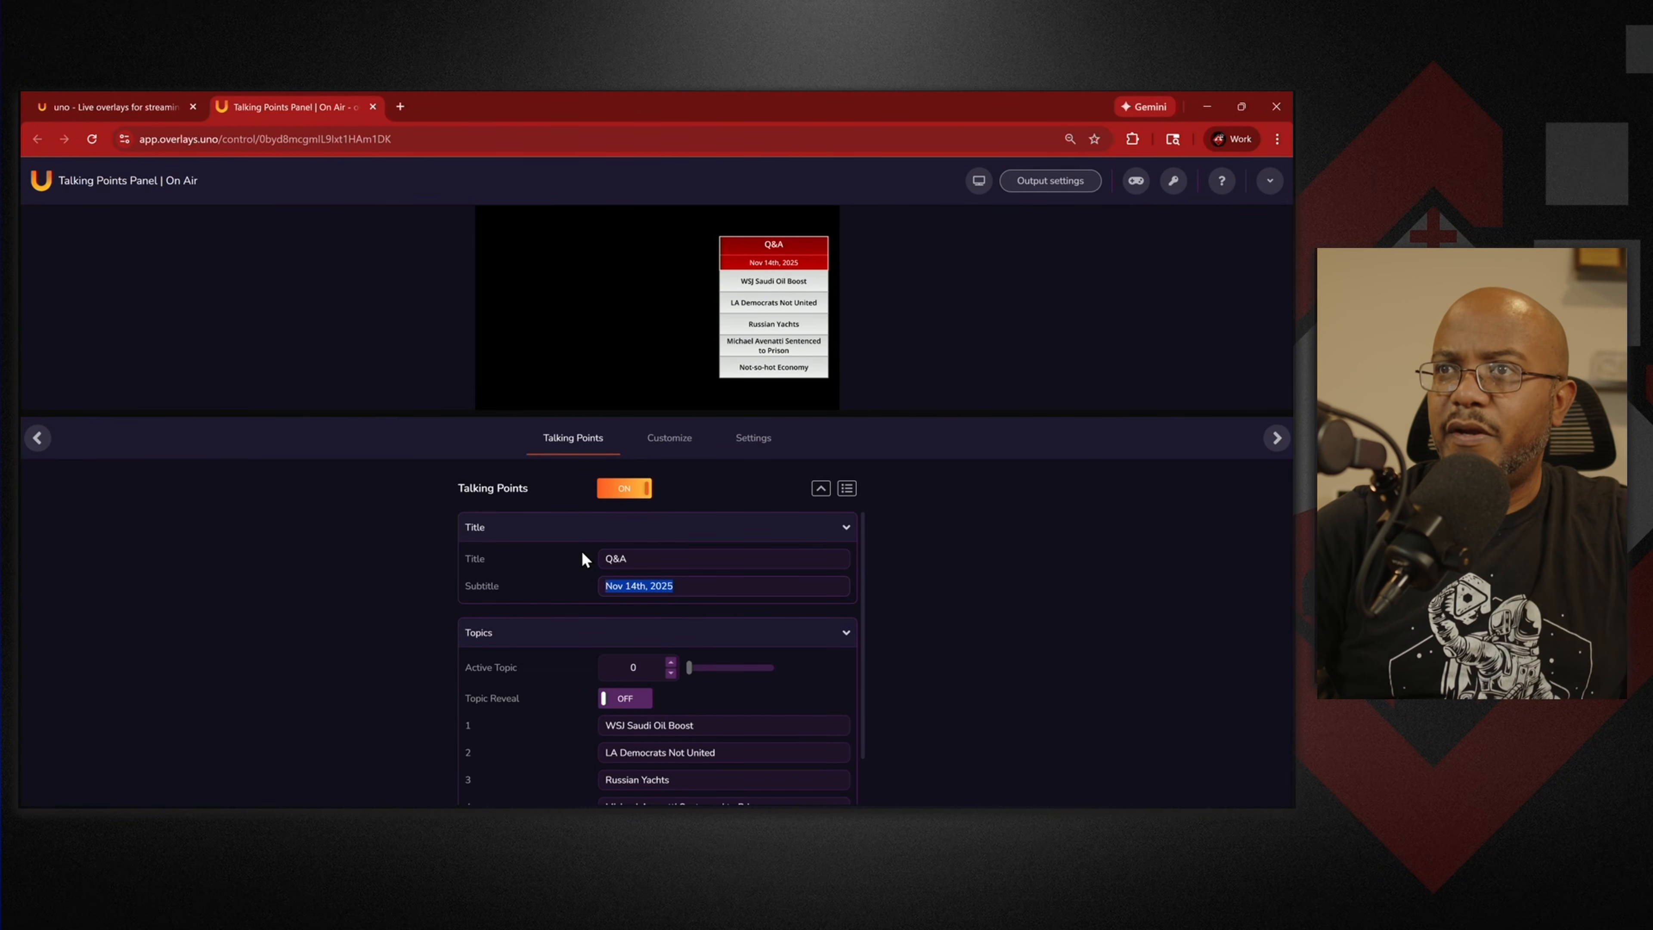
key(Right)
key(Left)
key(Left)
key(Left)
key(Left)
key(Left)
key(Left)
key(Left)
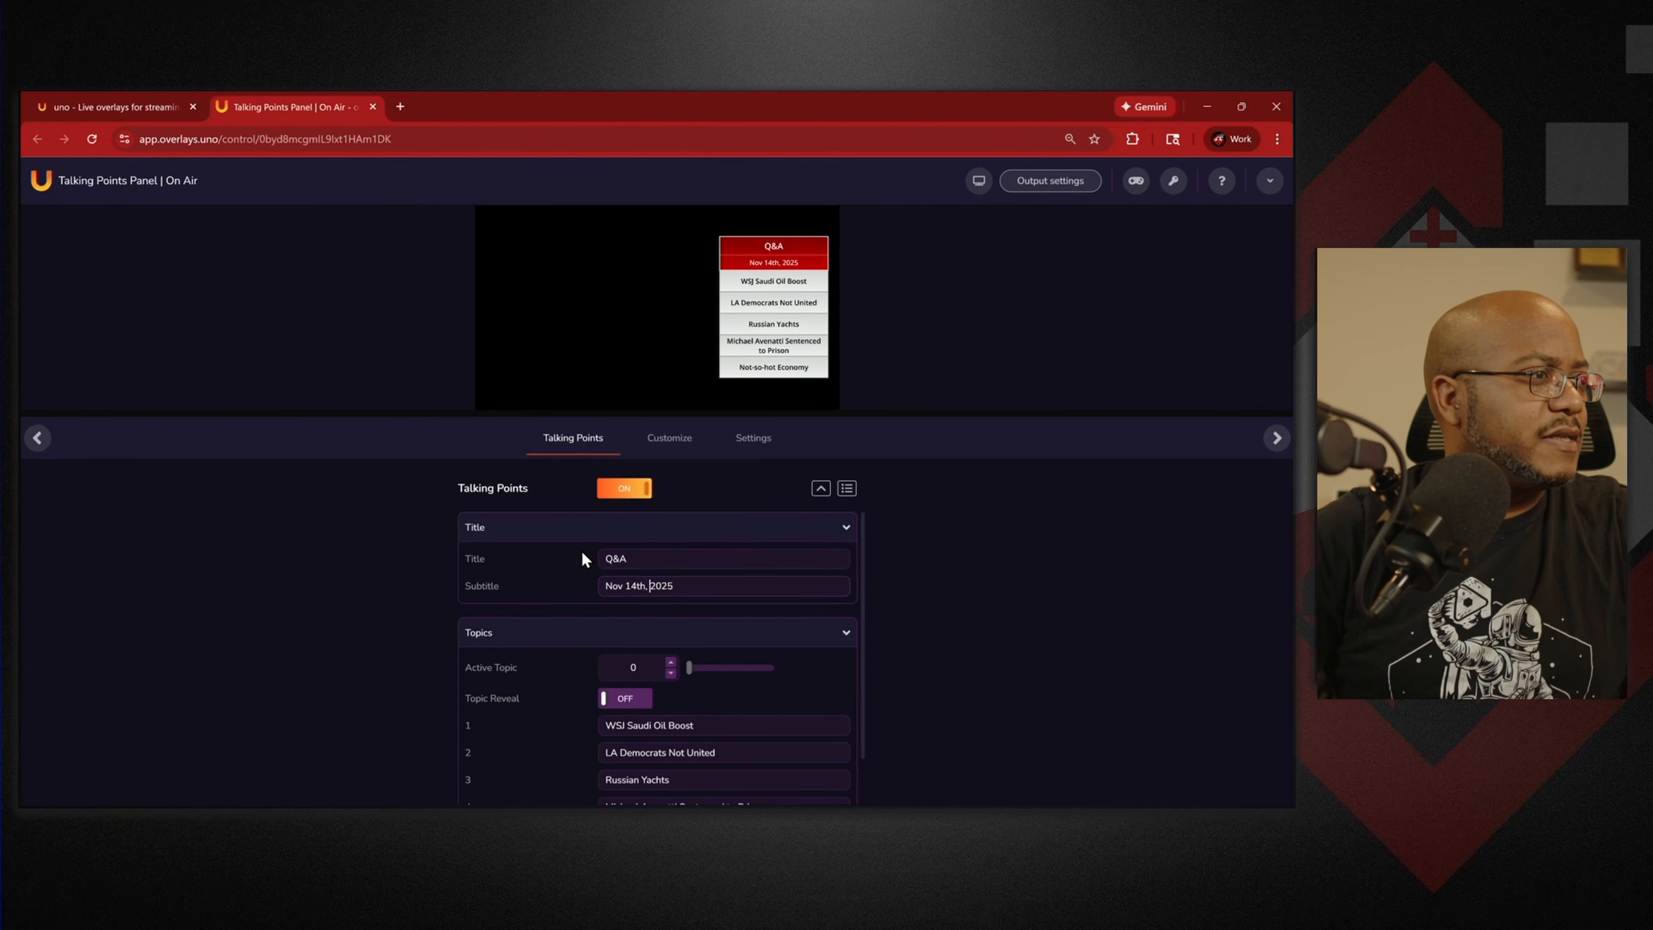
key(BackSpace)
key(BackSpace)
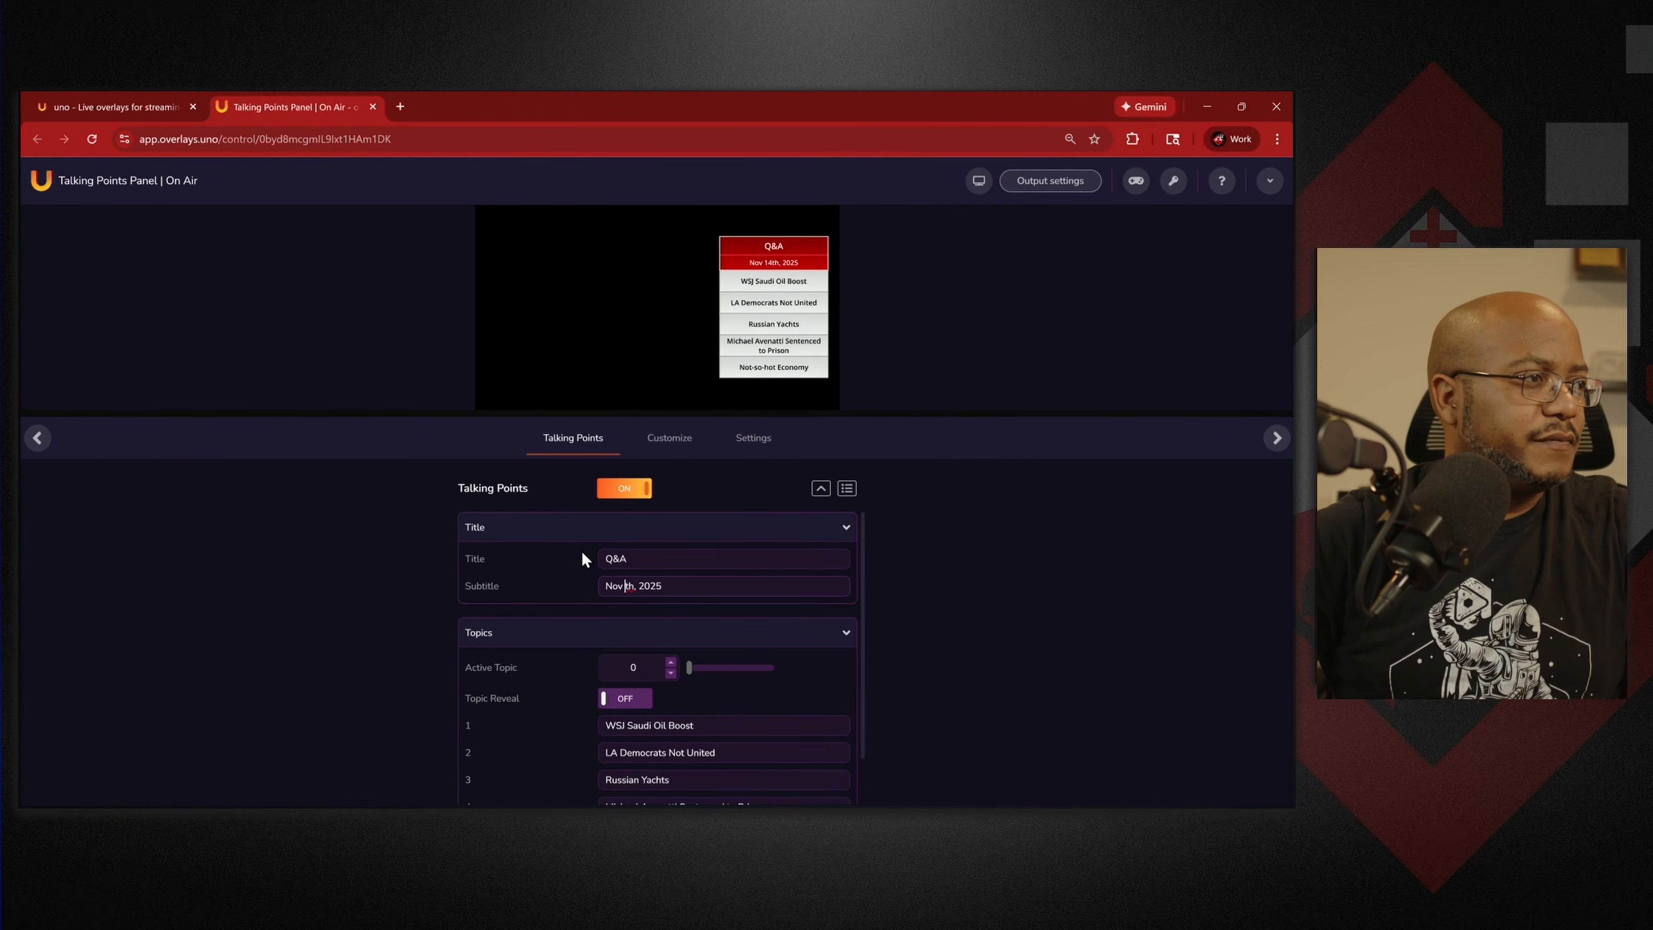
text(7)
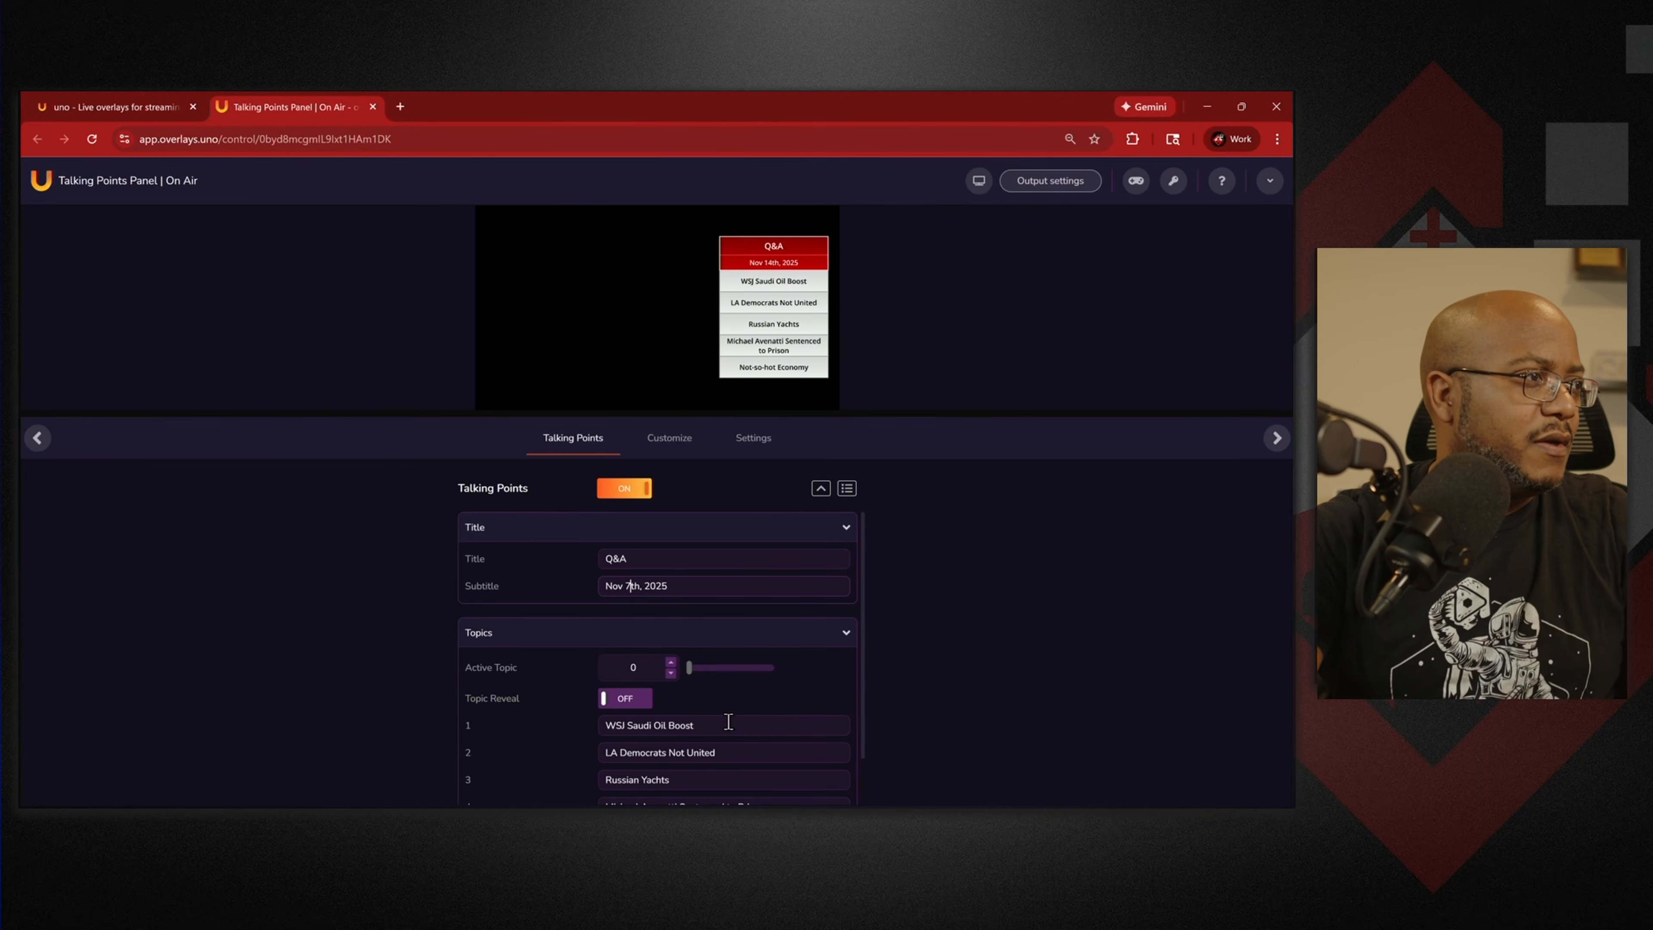
Change the title to 'Bible Study', then select topic 1's WSJ Saudi Oil Boost text.
click(666, 562)
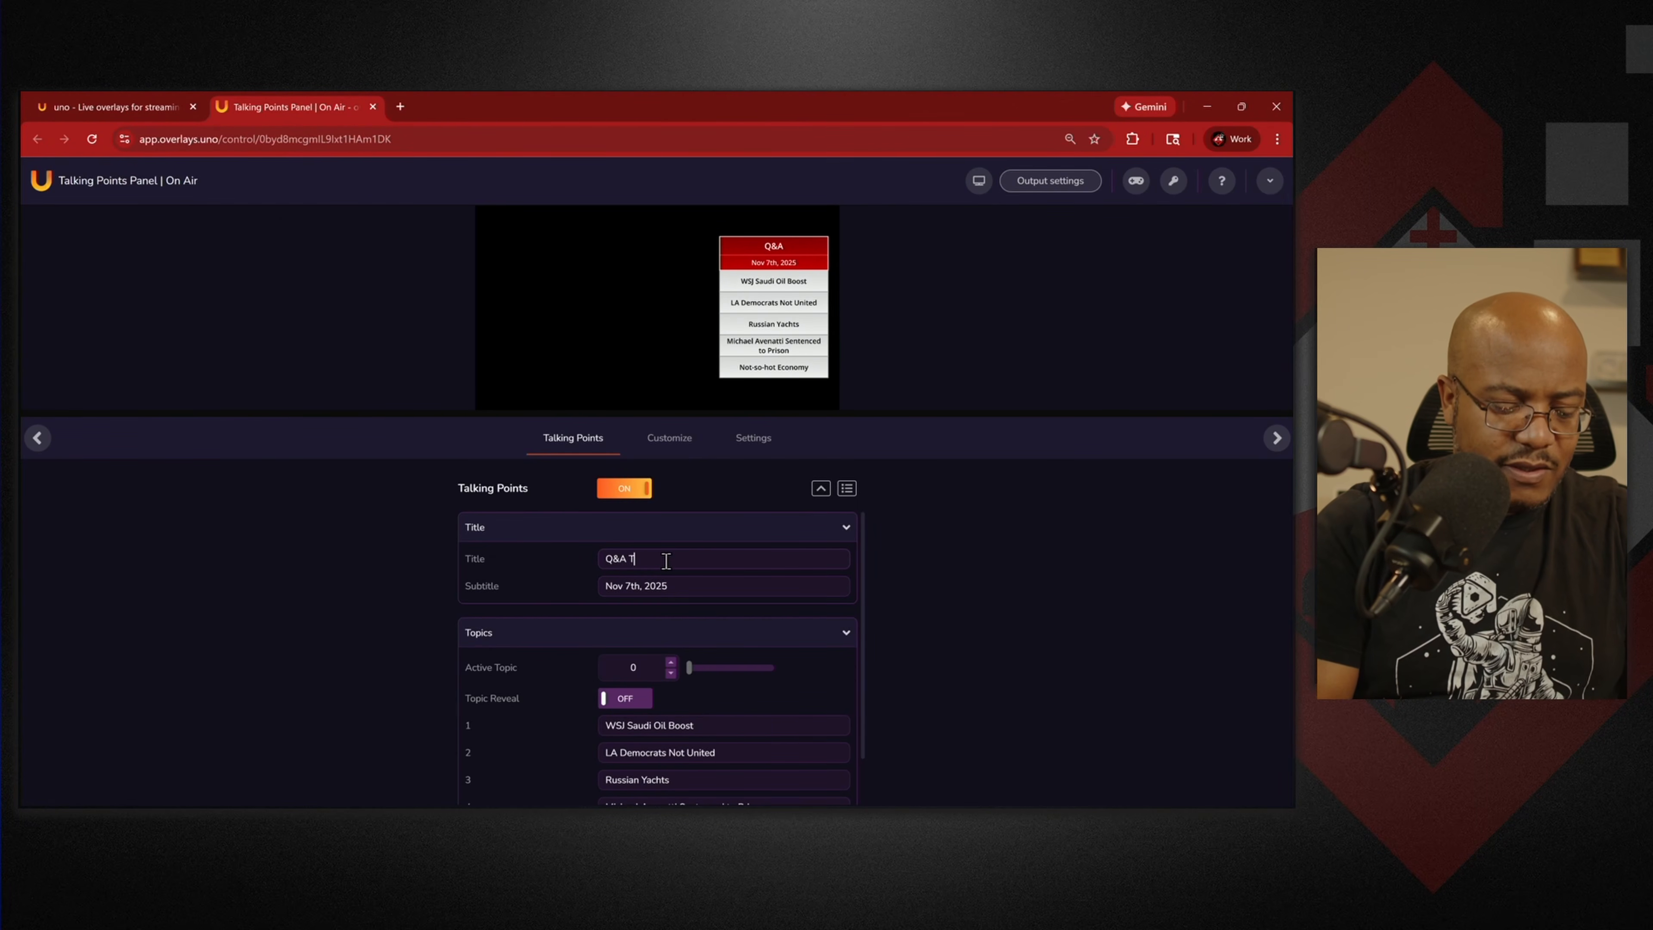
text(opics)
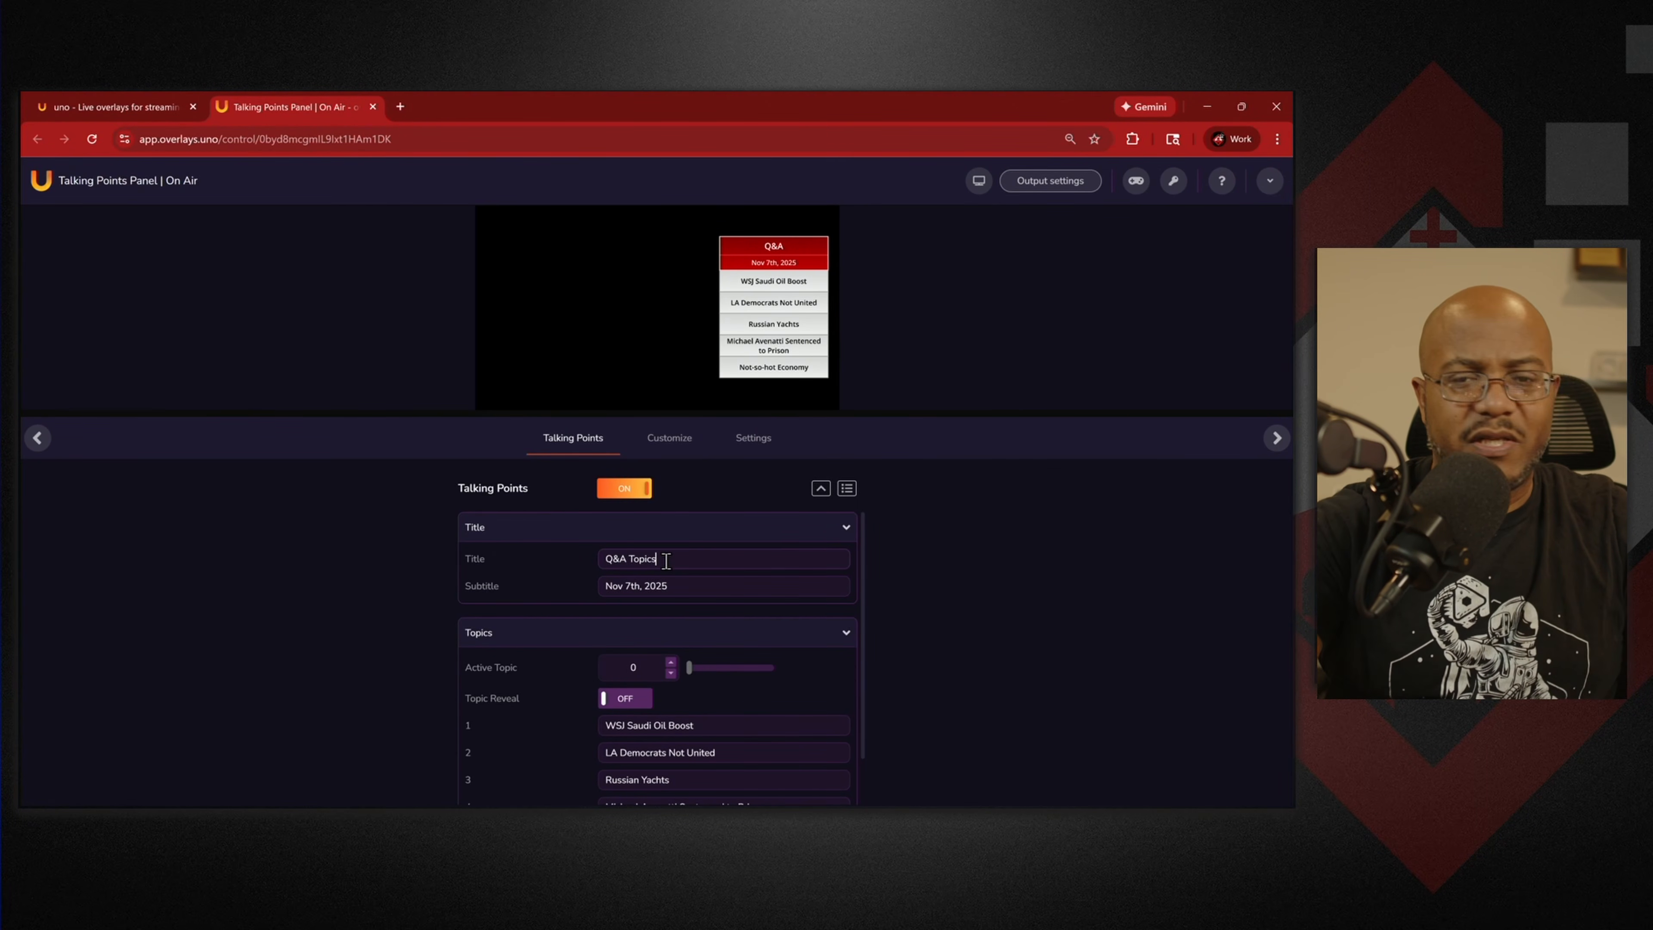
key(ctrl+a)
text(Bible Study)
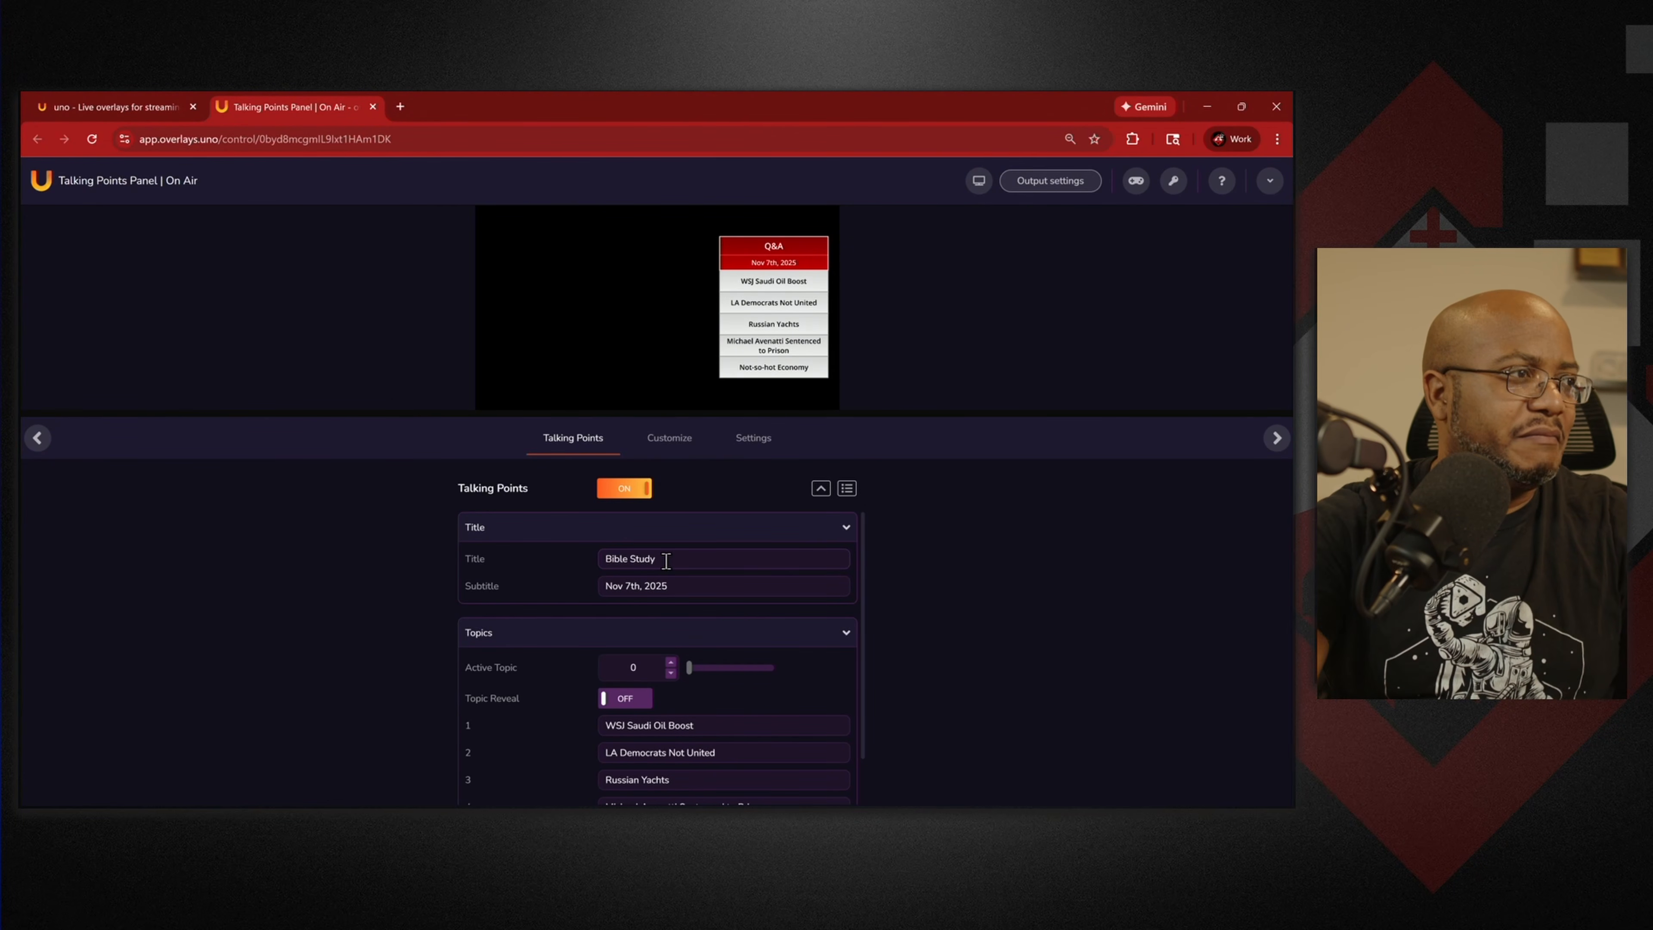
drag(739, 727, 592, 729)
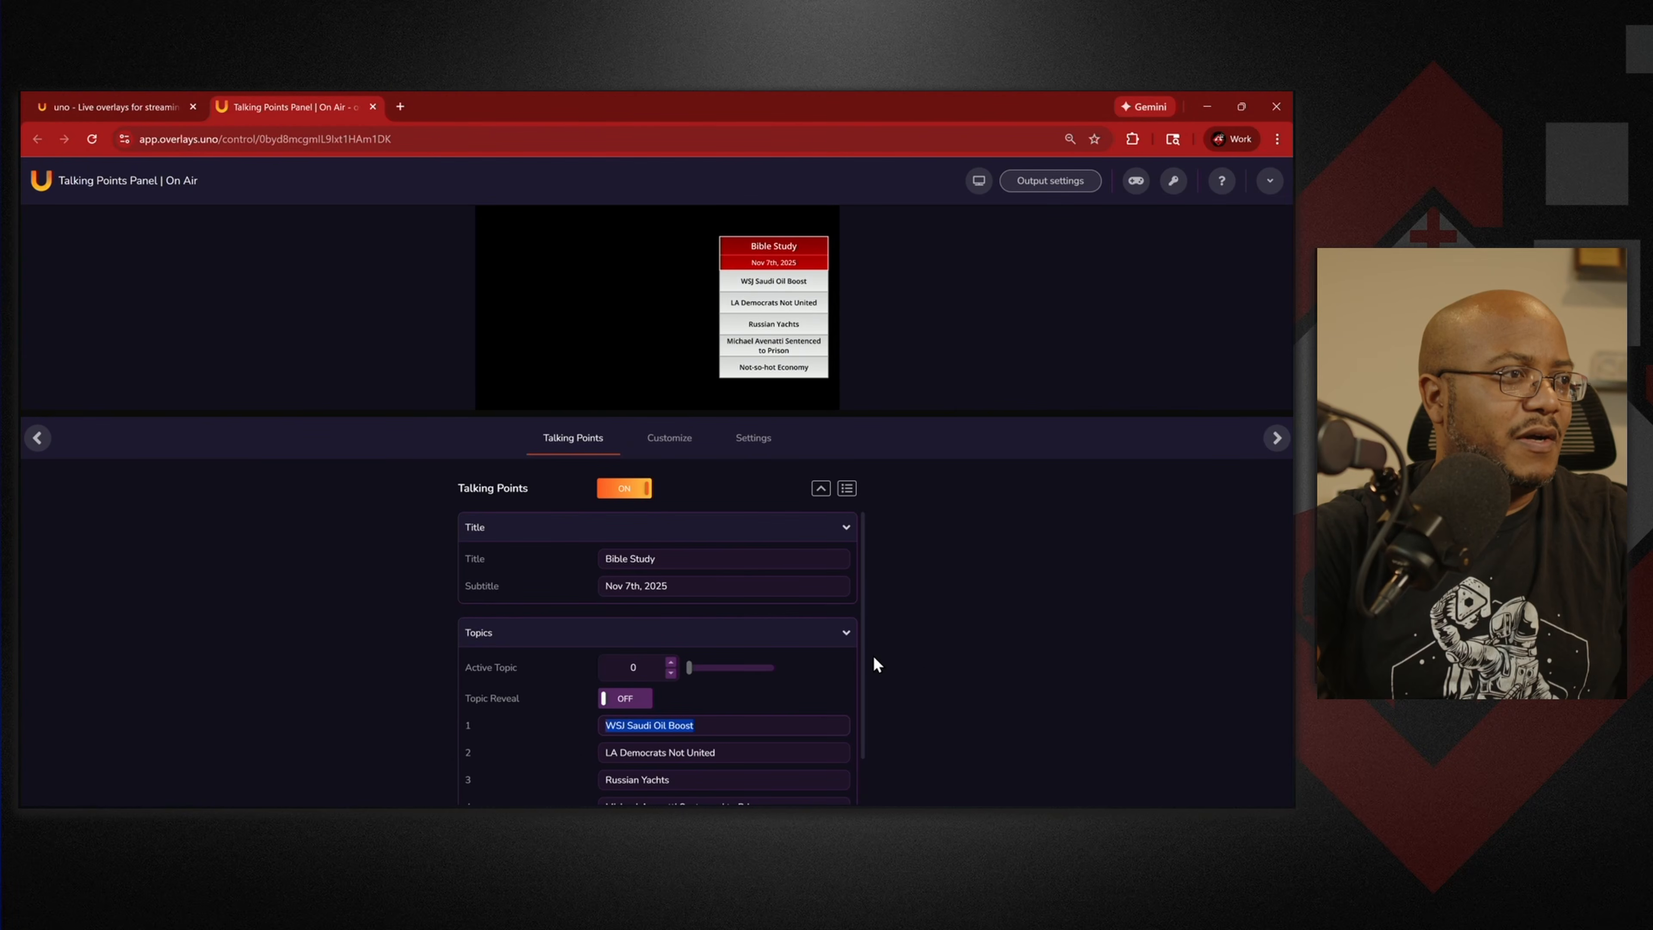
Enter topics 1 and 2 as 'Tabernacle Layout' and 'Roles and Responsibilities', fixing the spelling.
scroll(865, 674, down, 1)
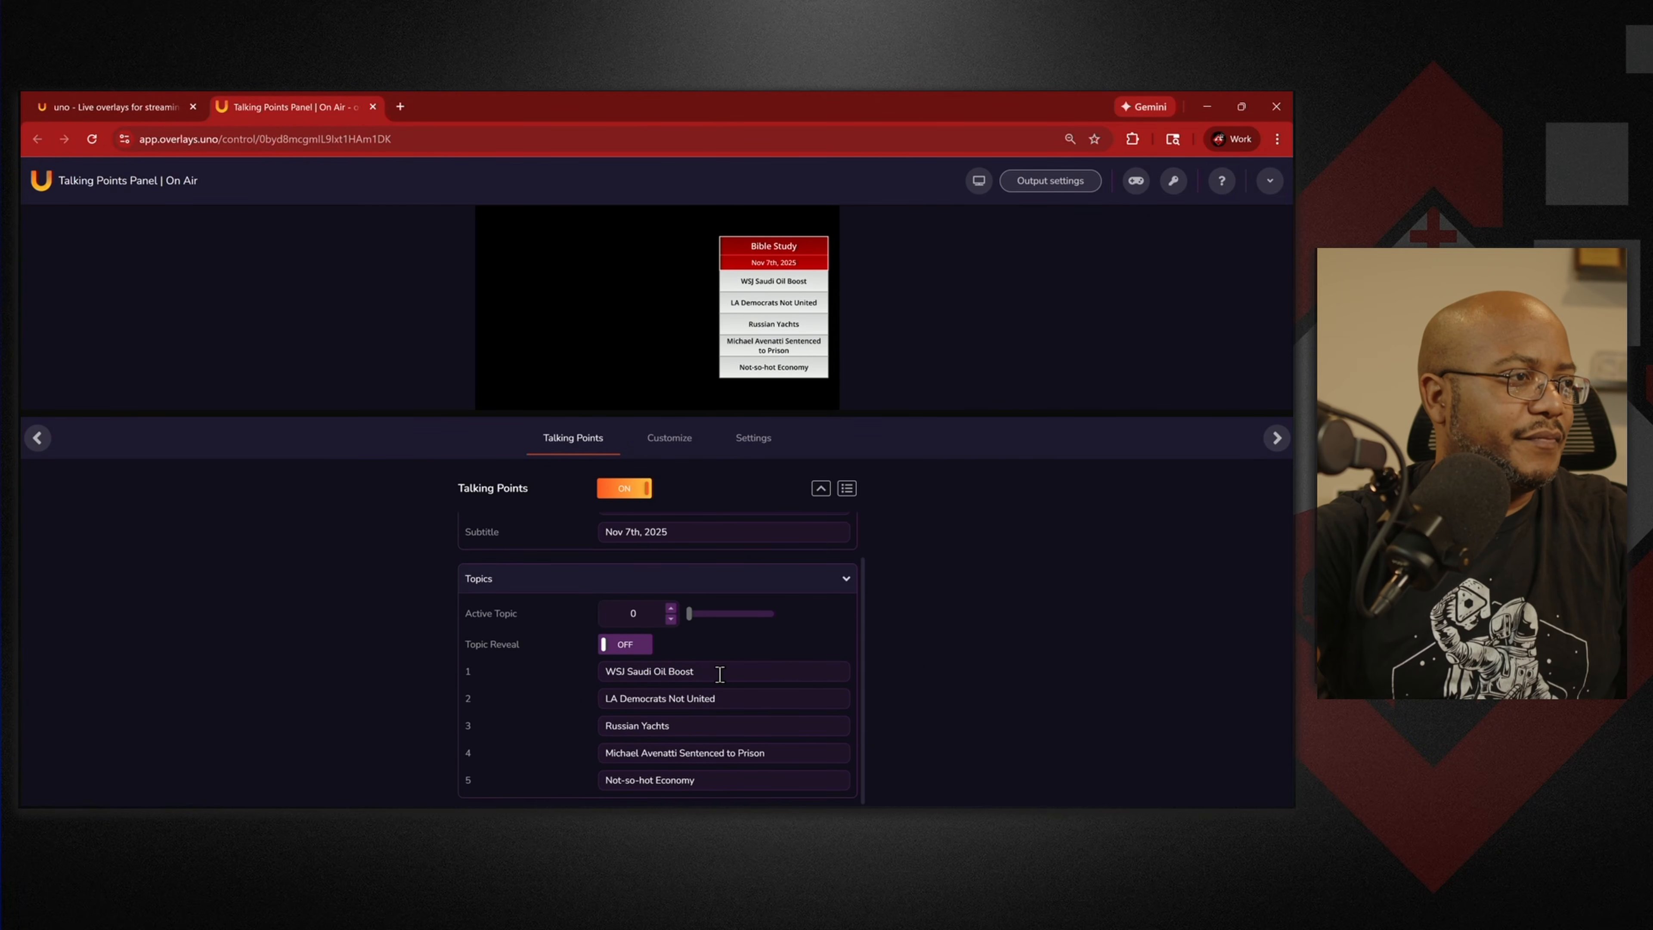
text(Tabern)
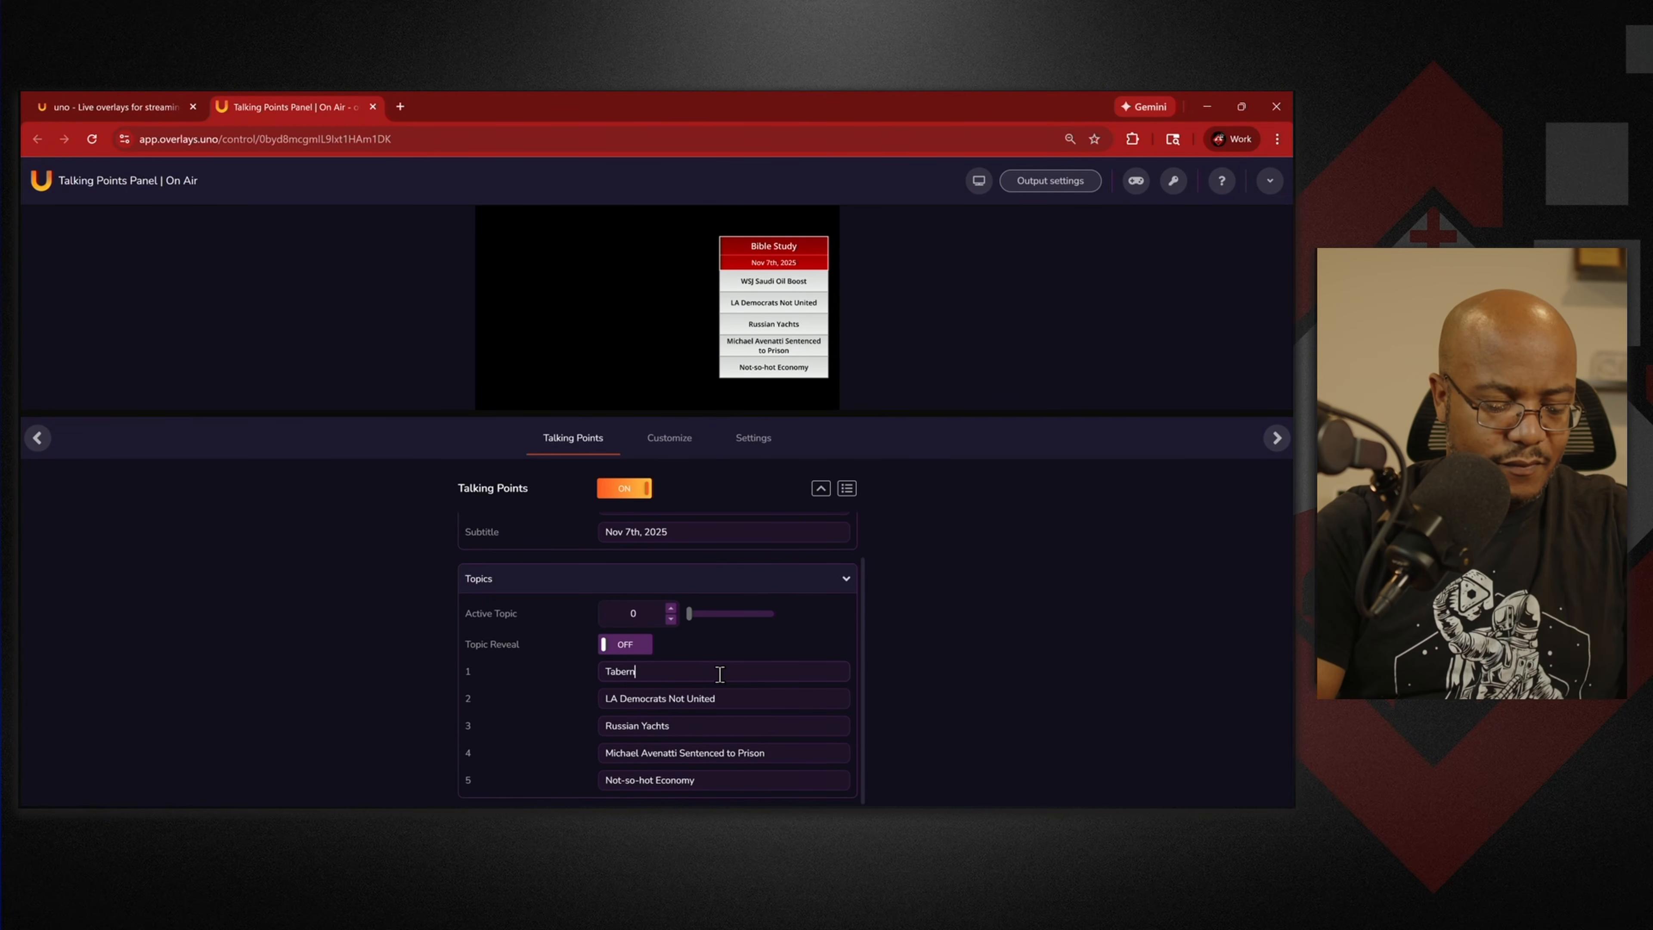
text(acle Layout)
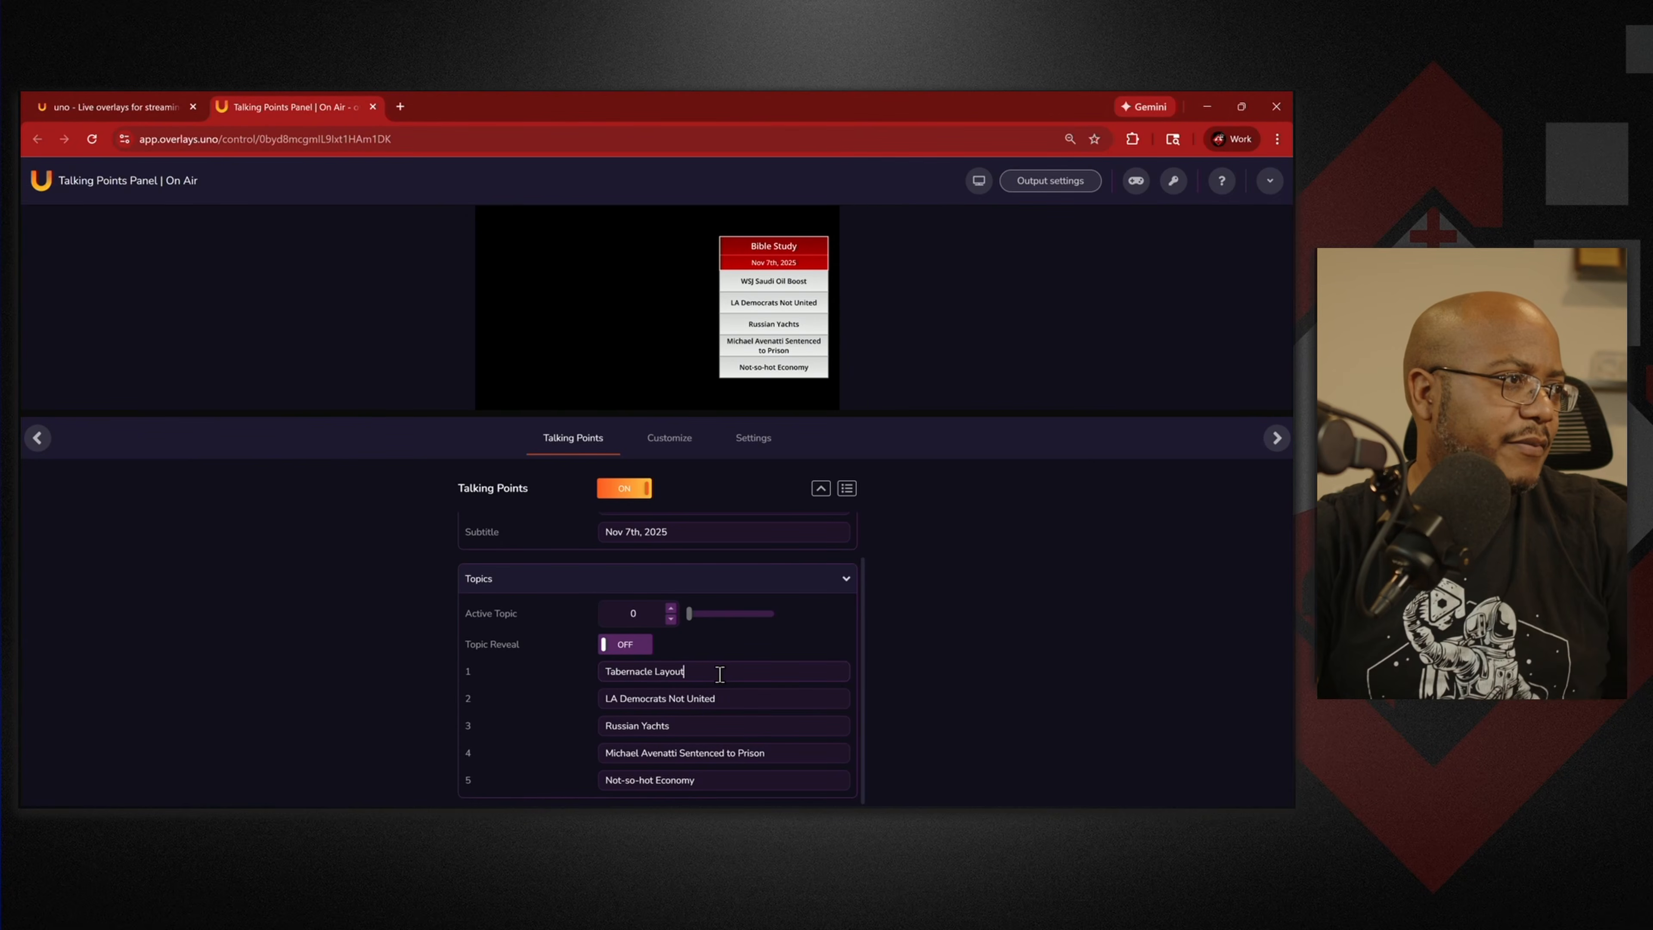
key(Tab)
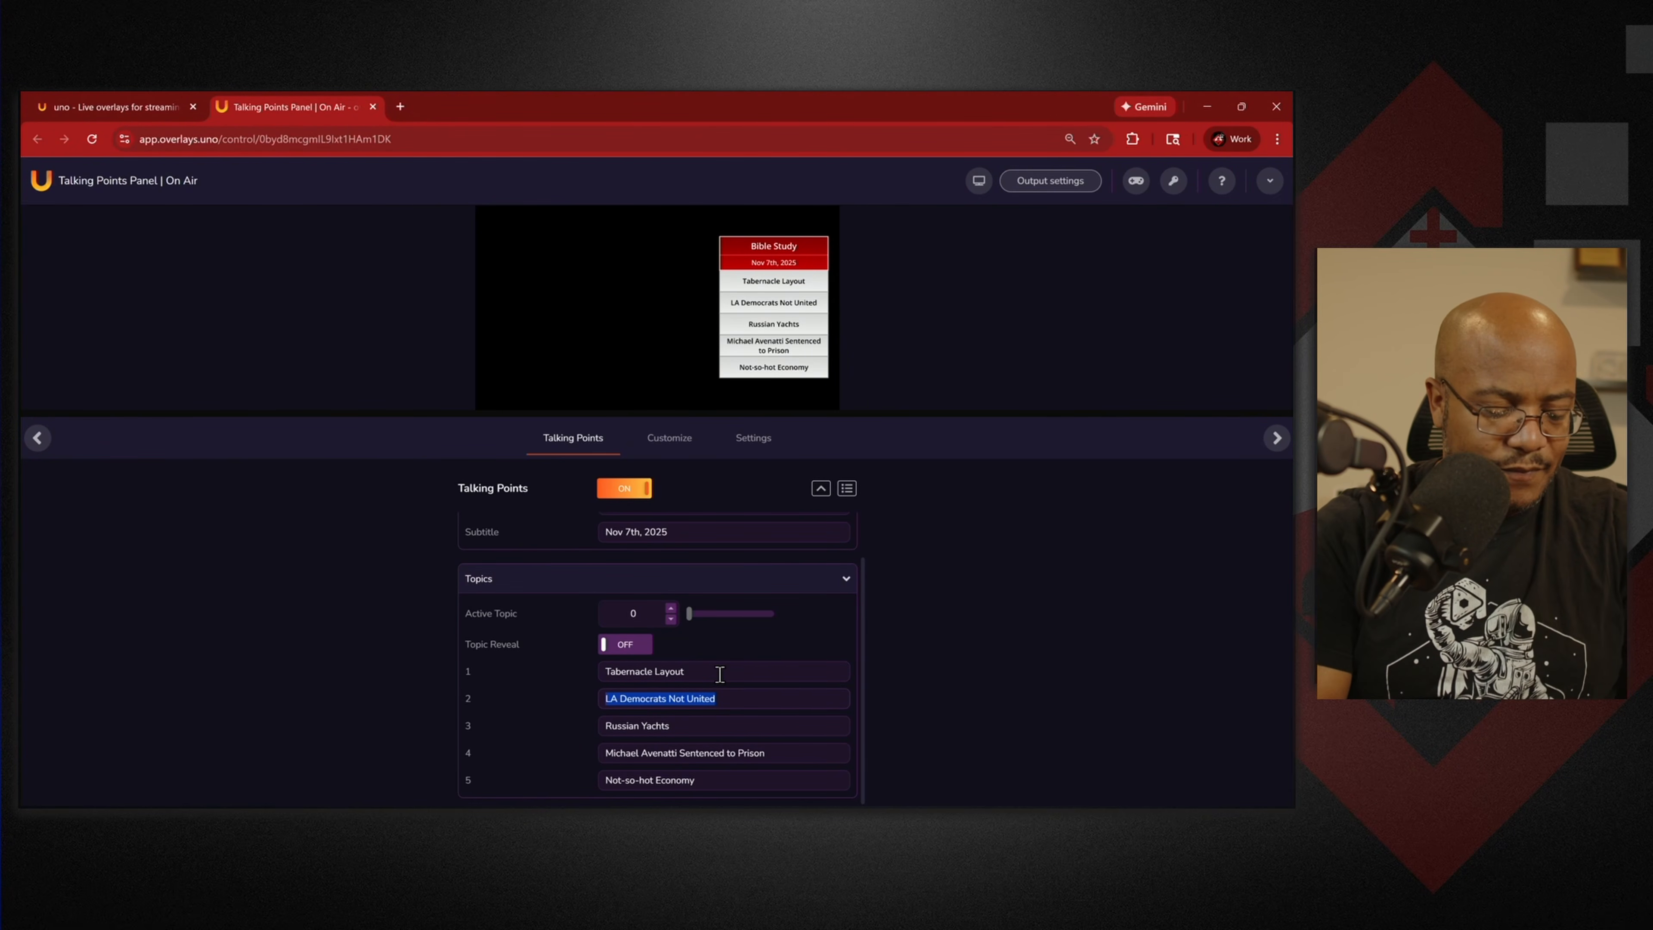
text(Roles and Reponsibilities)
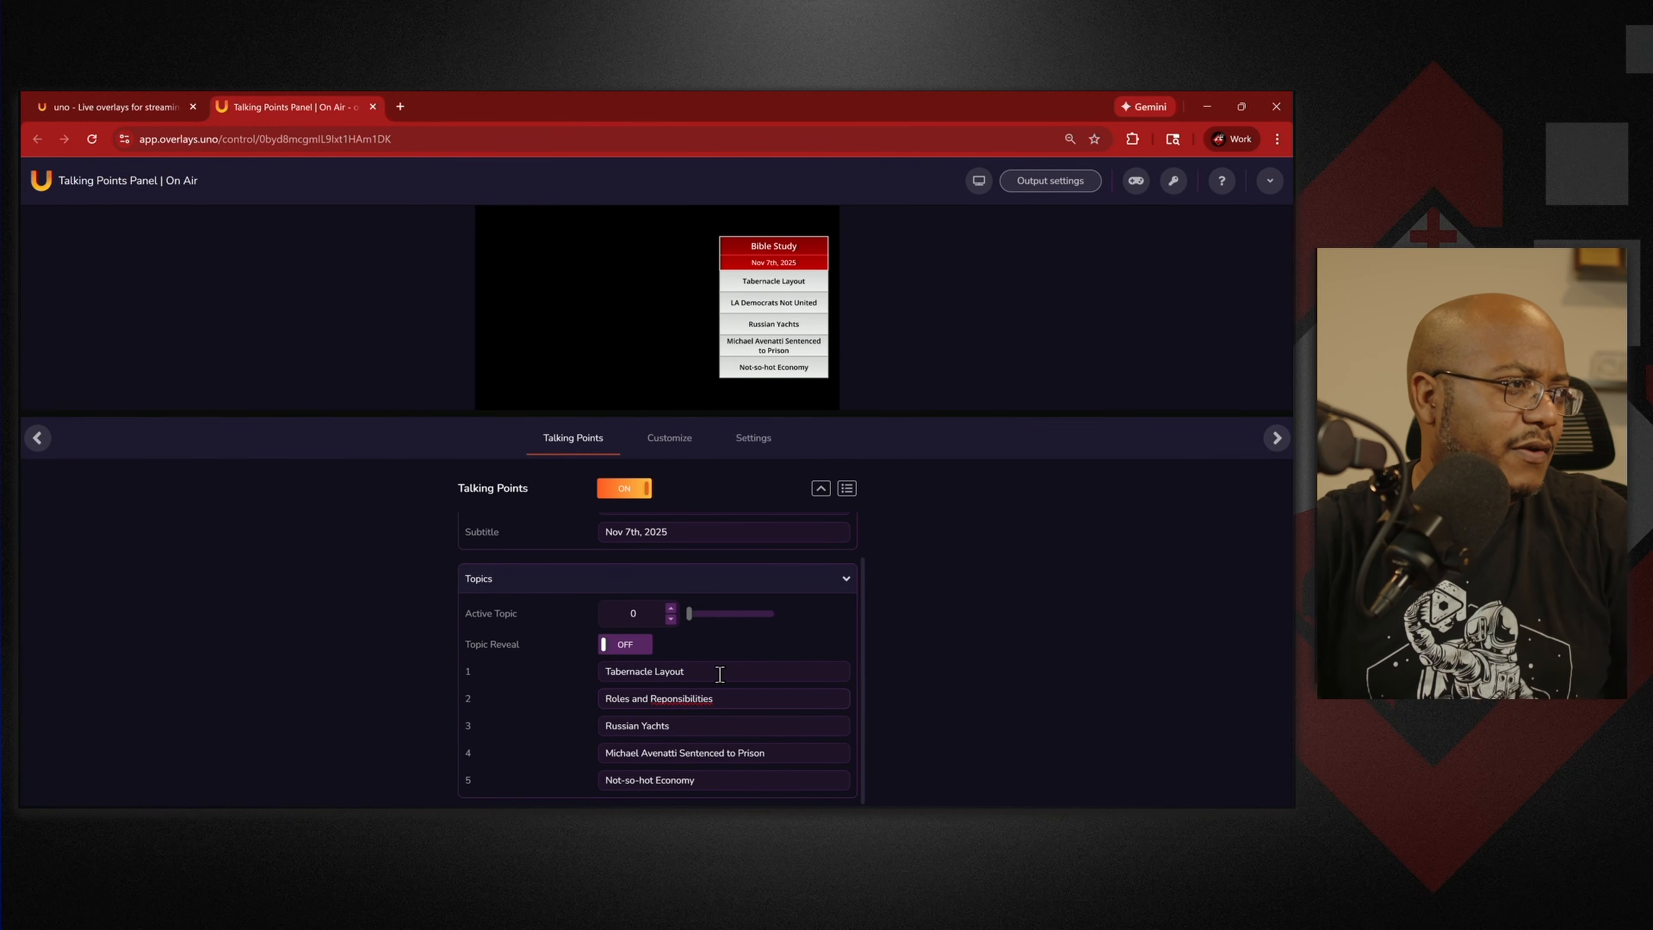
right_click(687, 701)
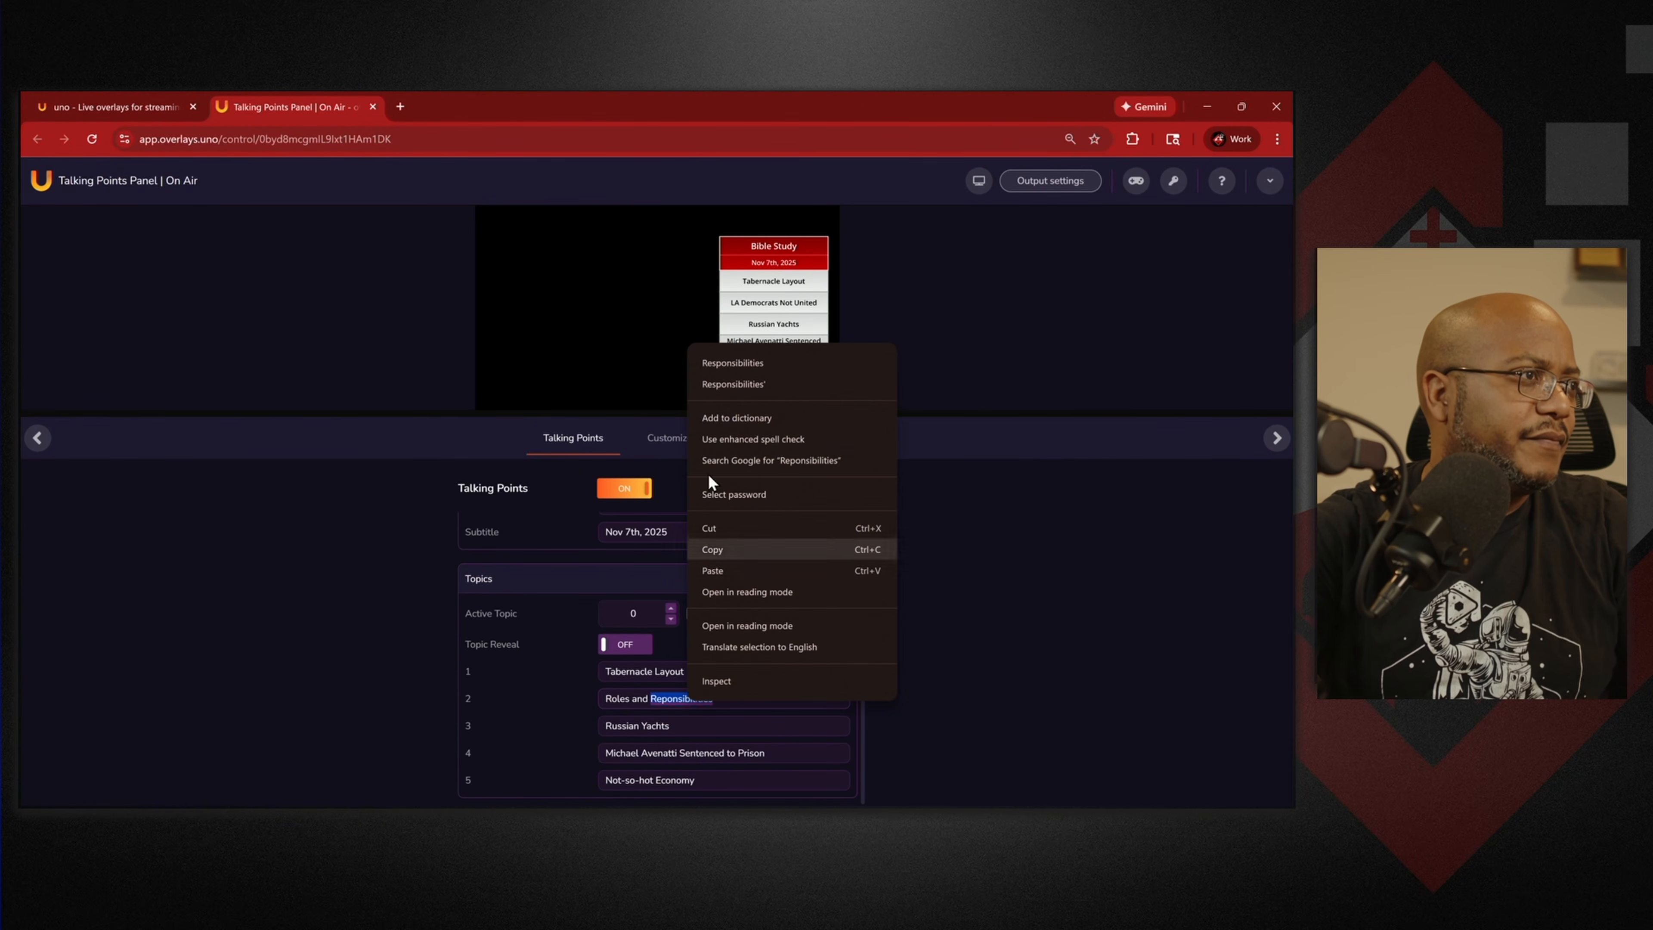
click(739, 370)
Replace topics 3–5 with Colors, Dimensions and Service Flow.
click(688, 719)
key(ctrl+a)
text(Col)
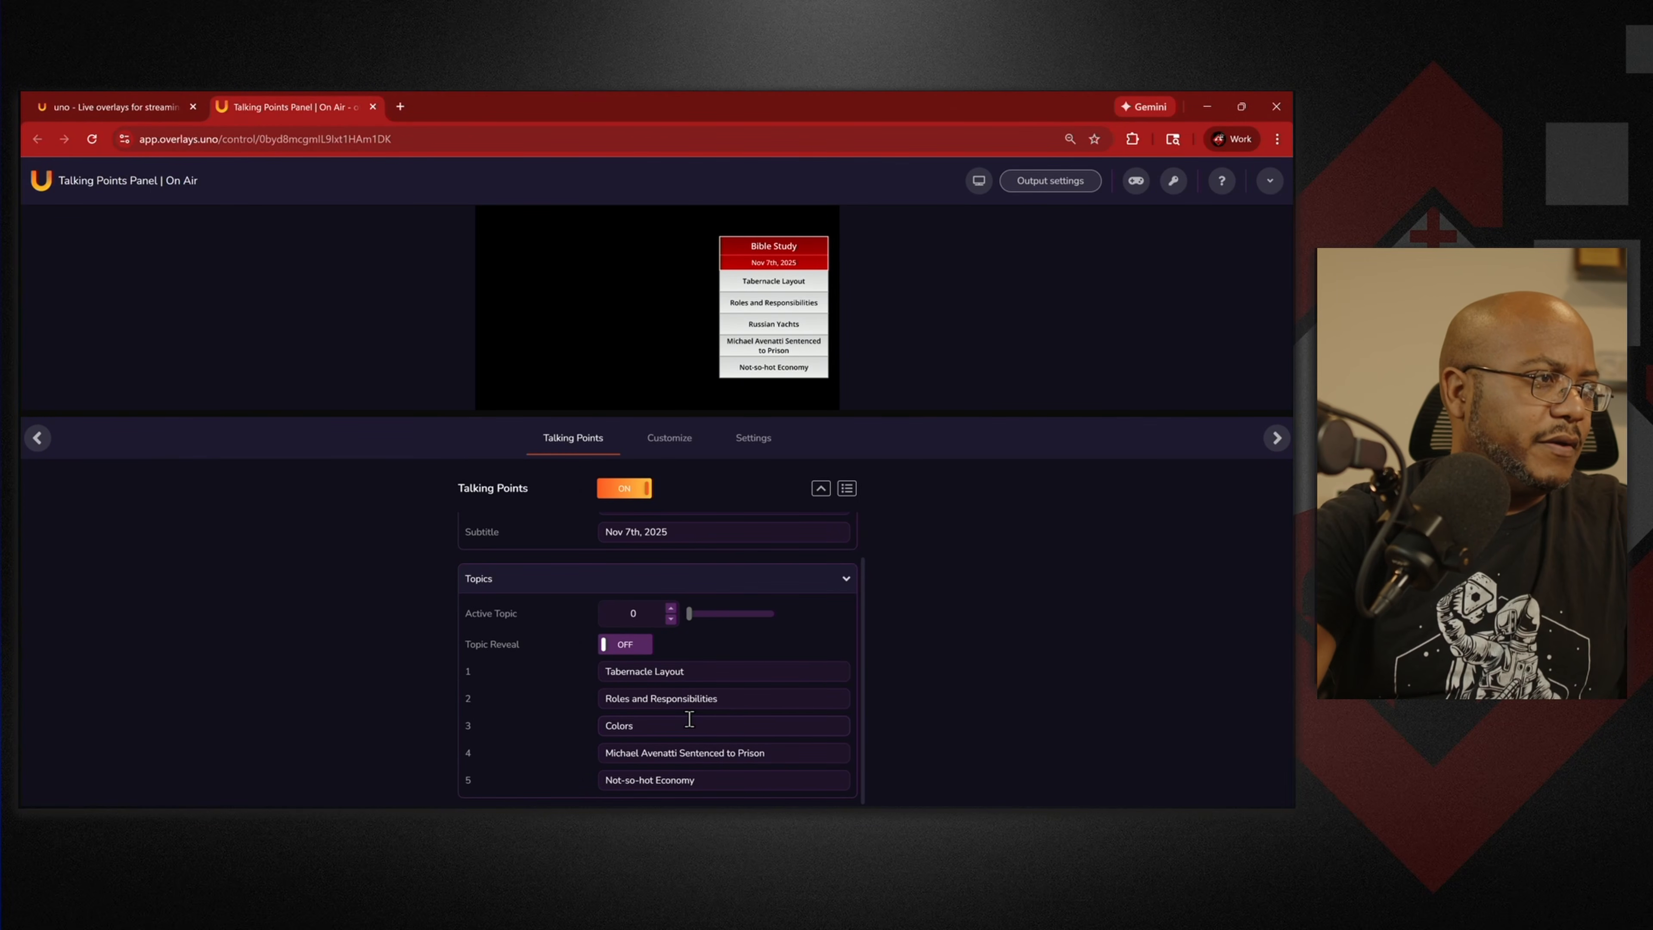
key(Tab)
text(D)
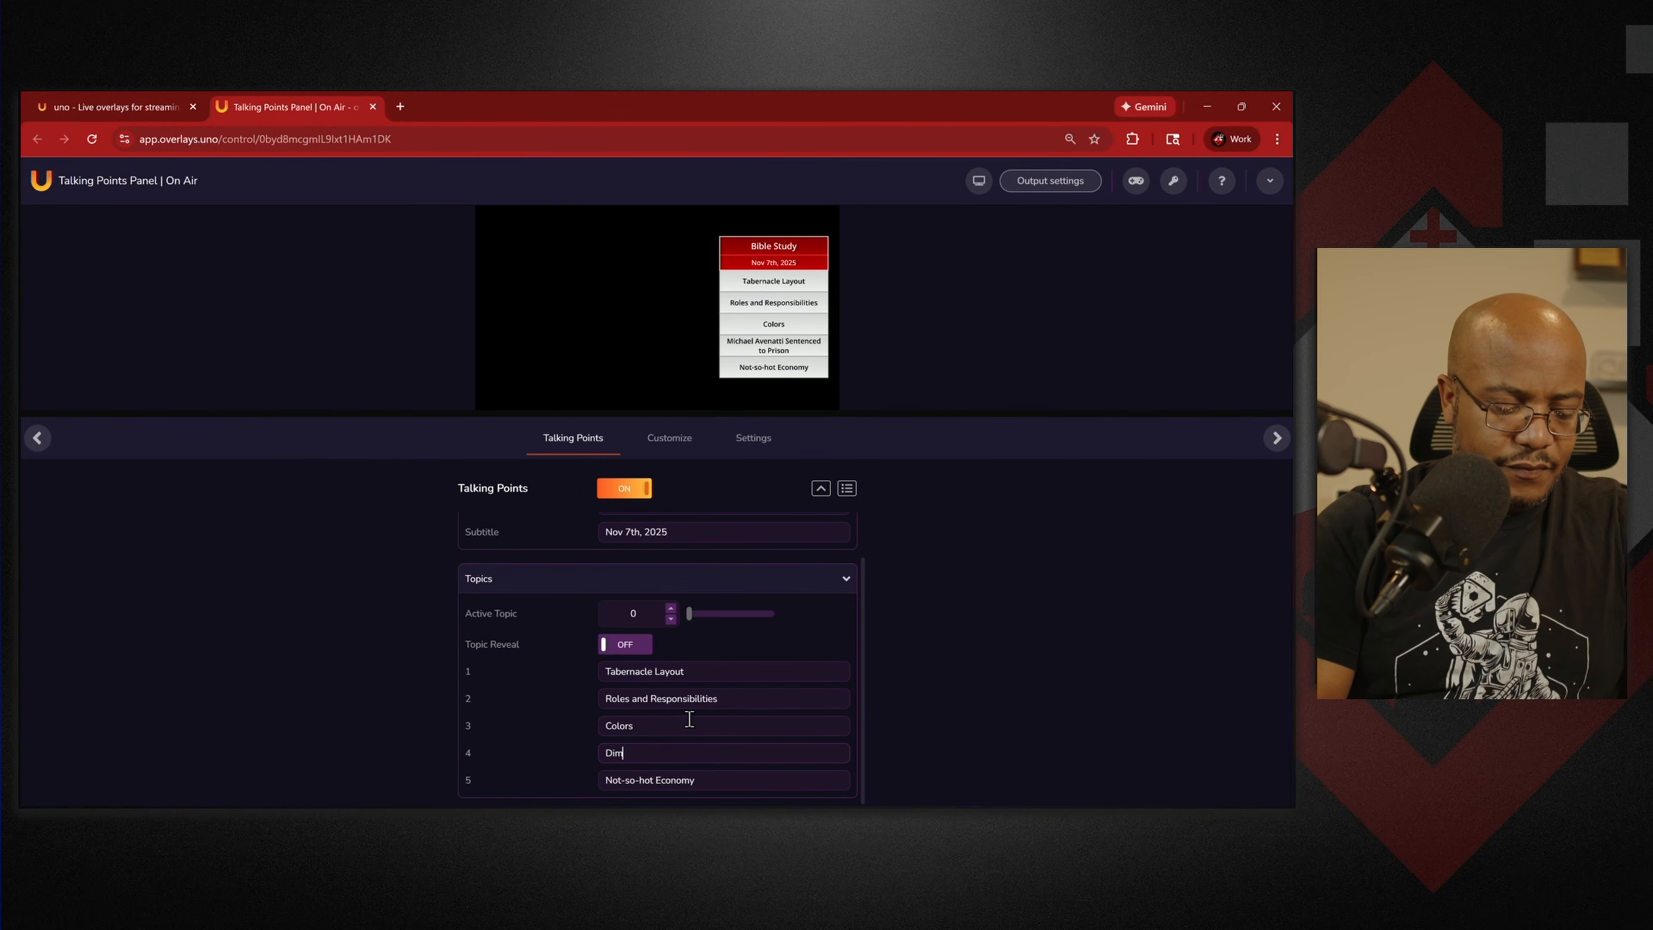
text(imensions)
key(Tab)
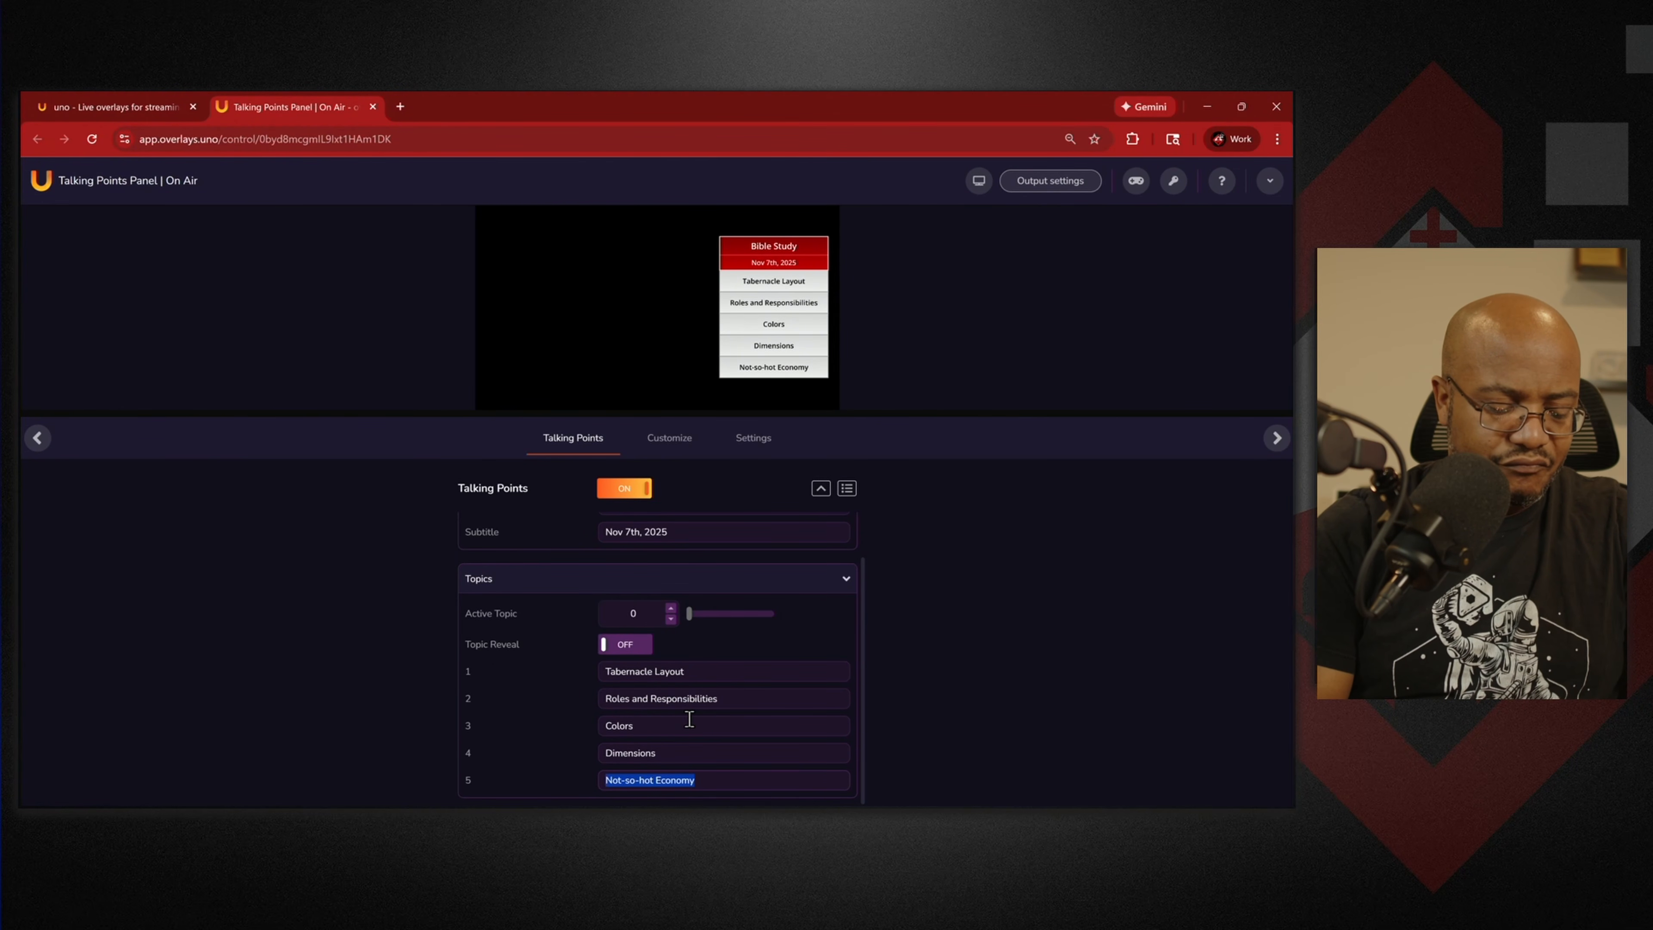
text(Service Flow)
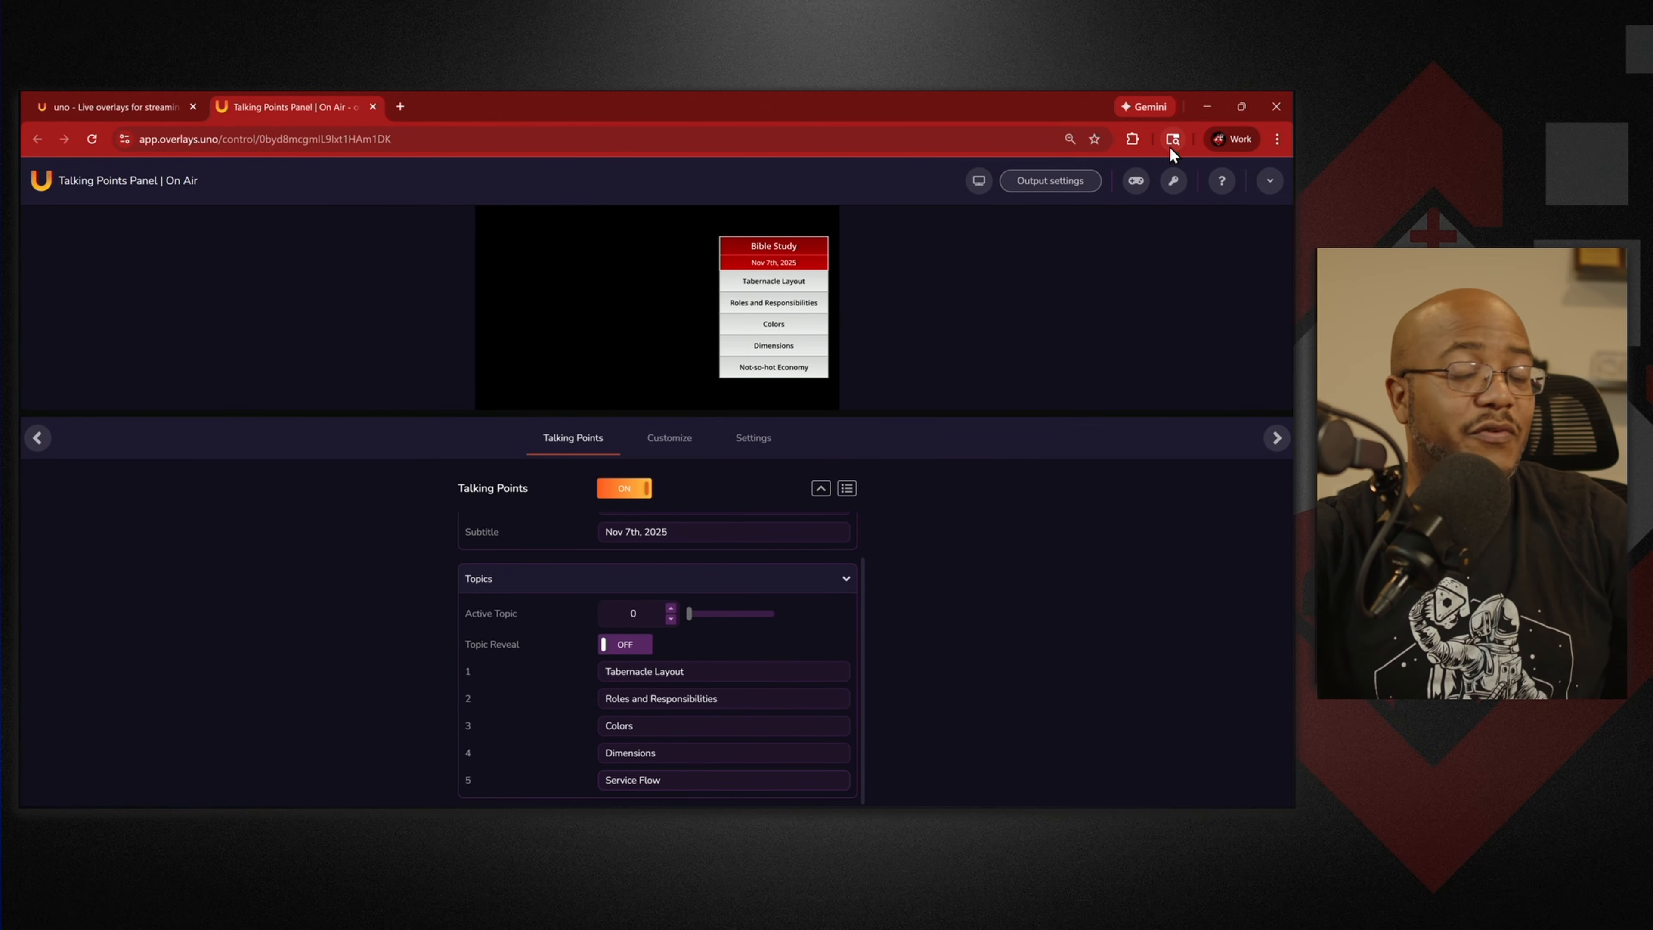
Copy the Talking Points overlay's output URL and minimize the browser to reveal OBS.
click(1045, 181)
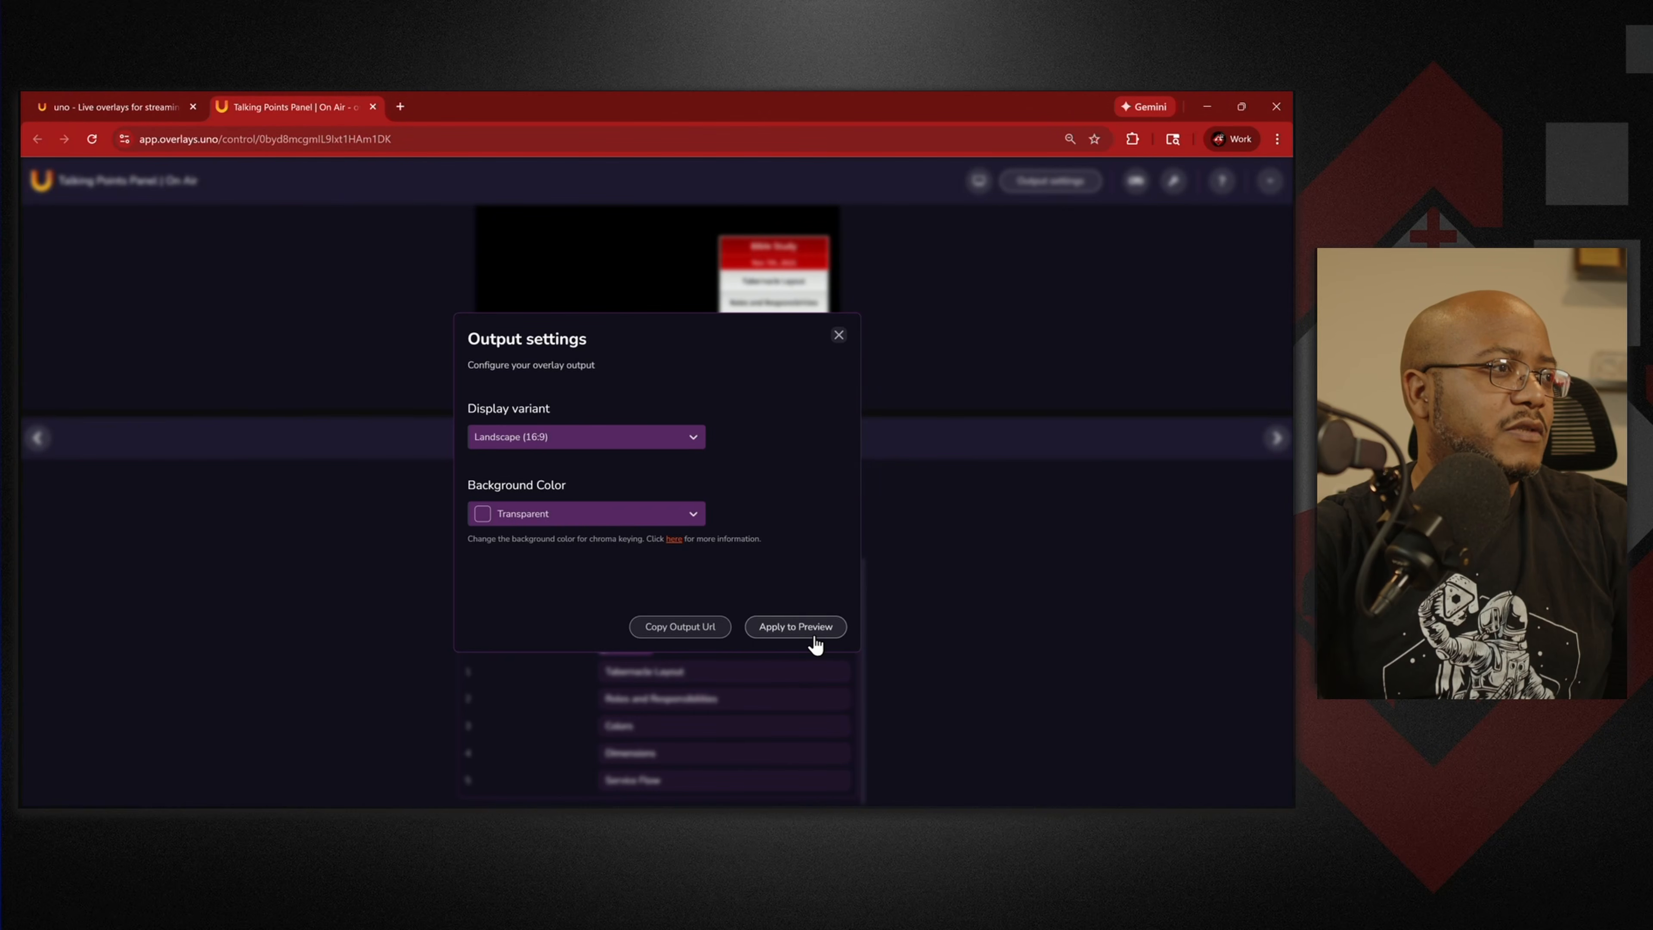
click(677, 628)
click(838, 335)
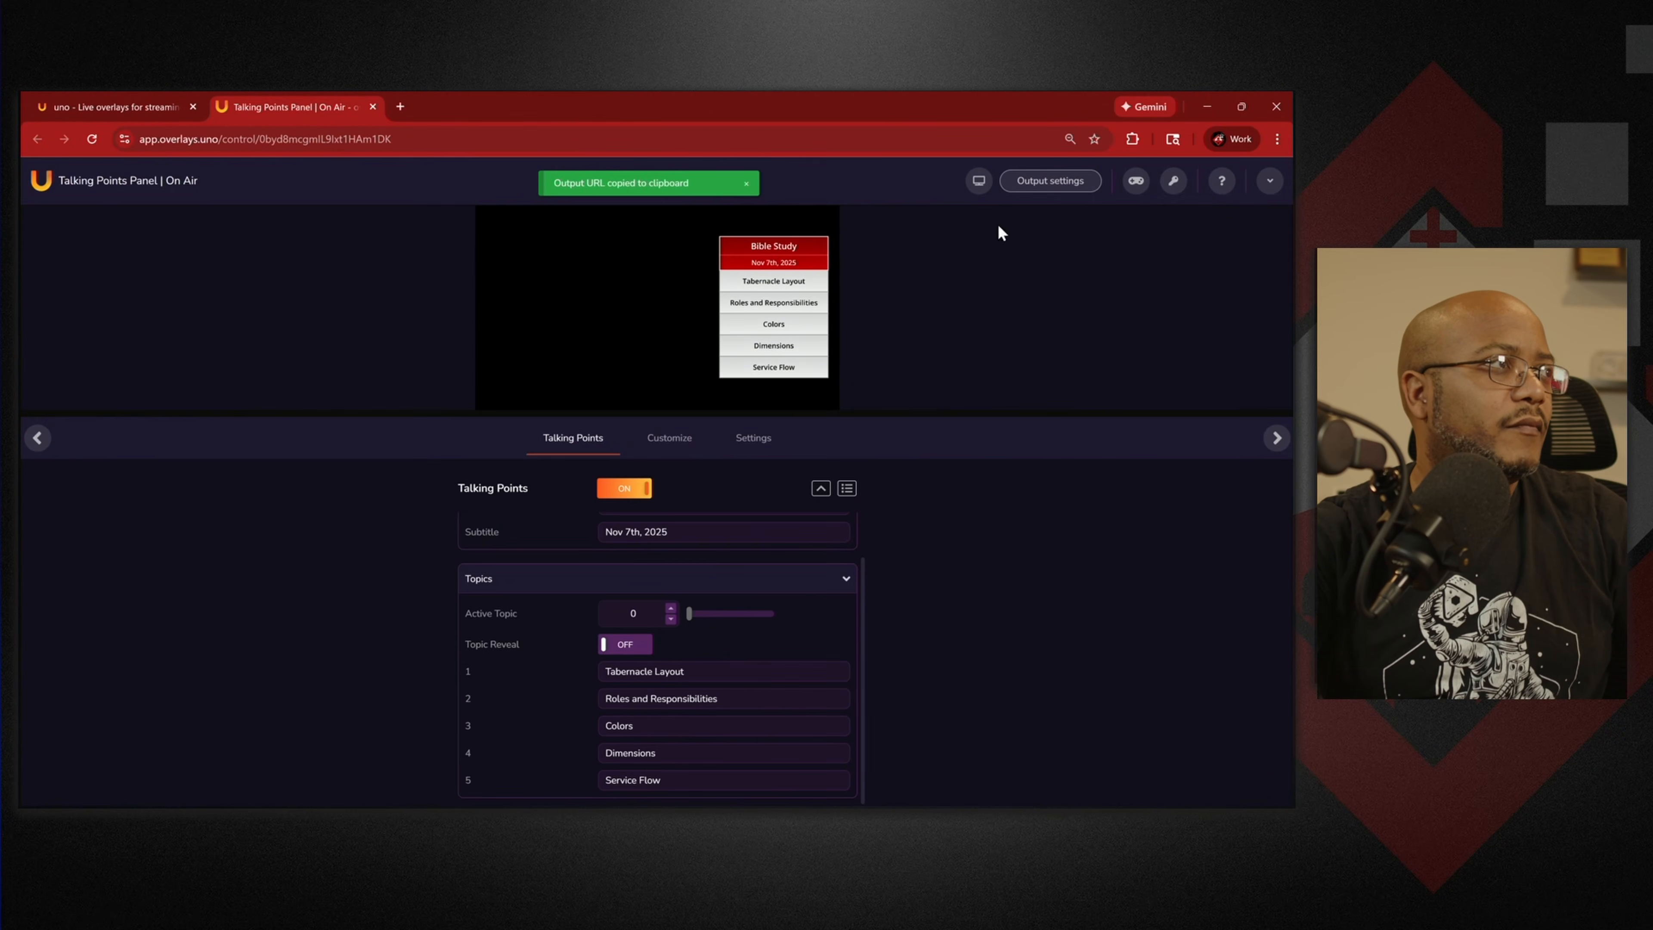
click(1207, 107)
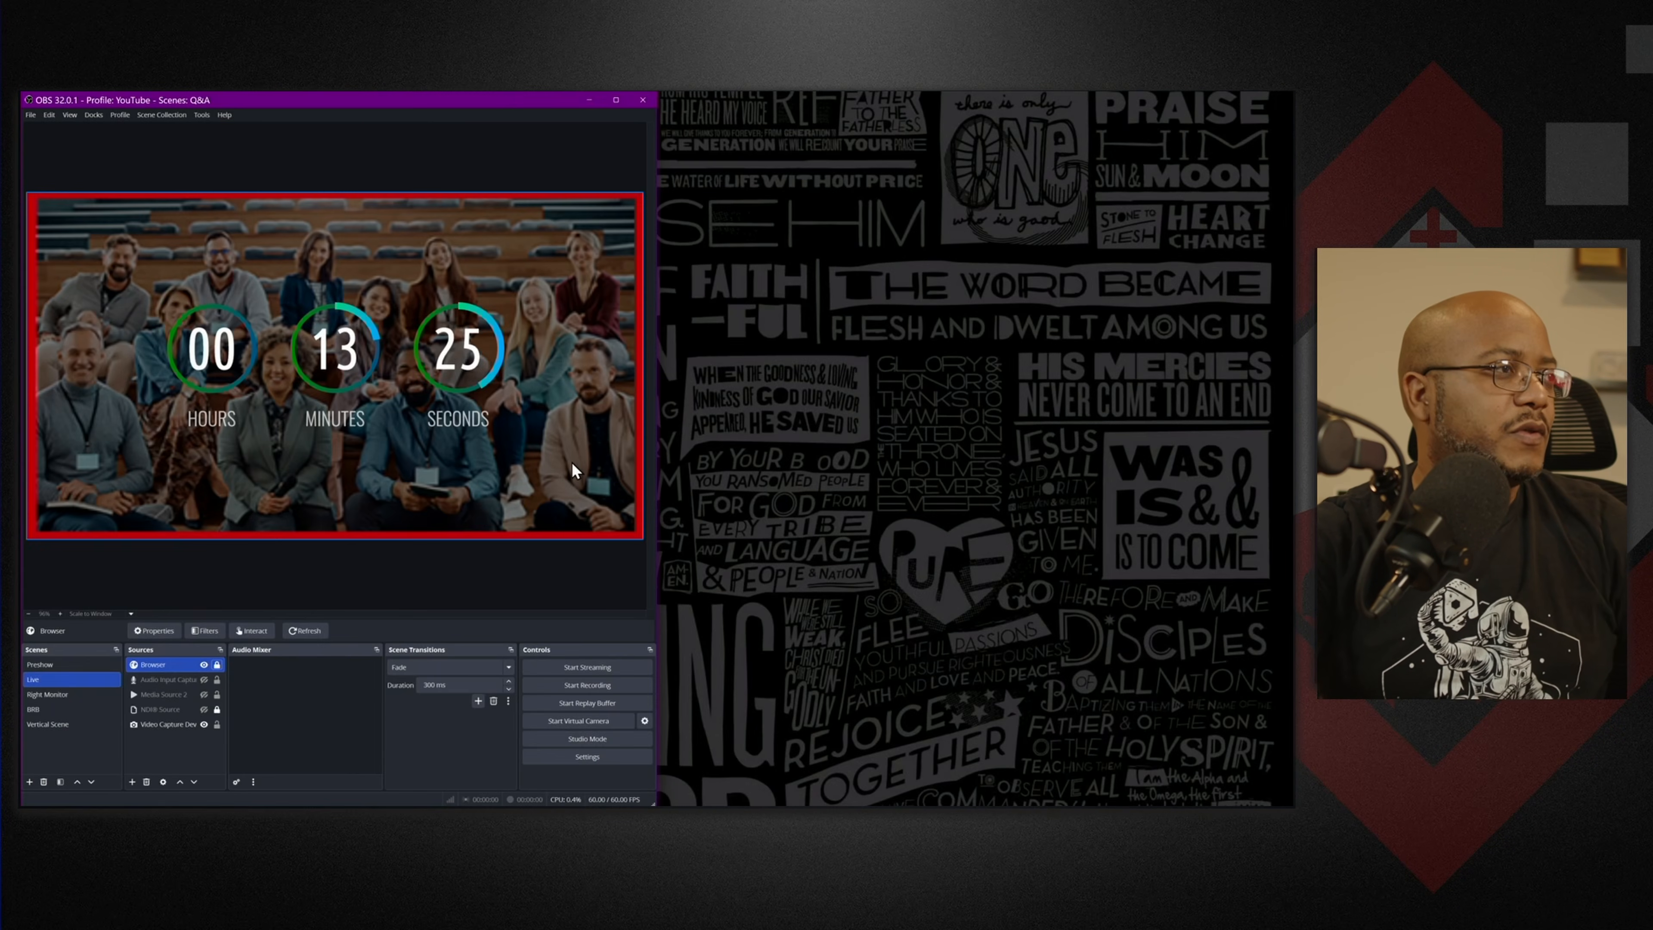
Hide the old Browser source and add Browser 2 at 1920×1080 with the talking points URL.
click(204, 664)
click(132, 781)
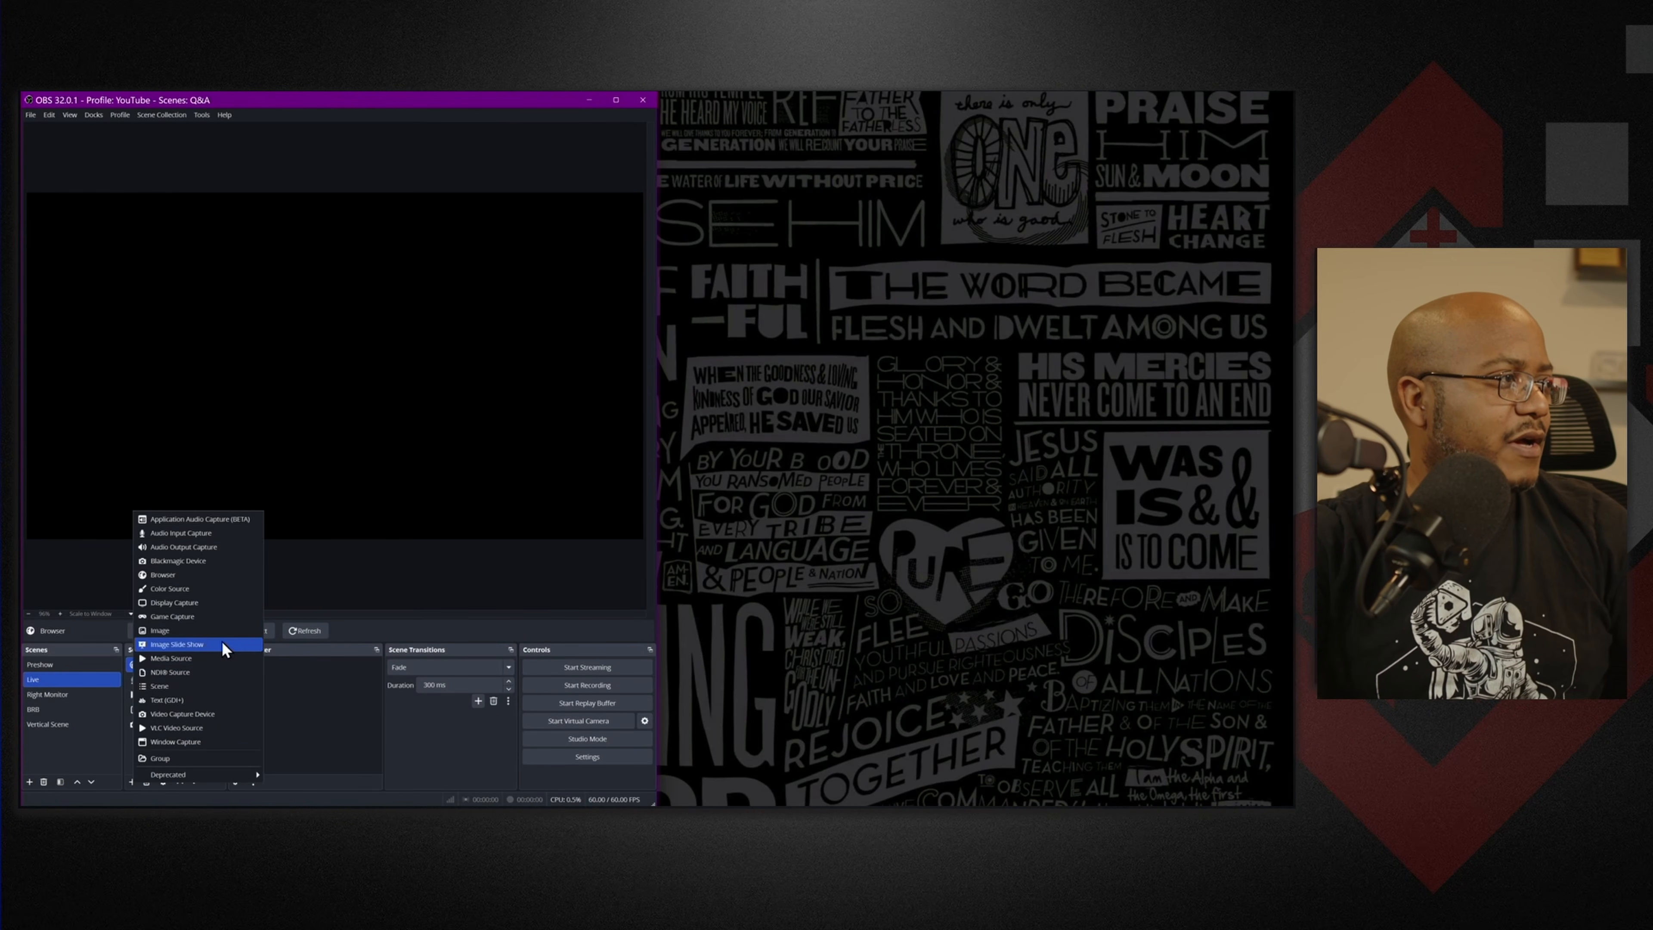
click(182, 574)
click(363, 520)
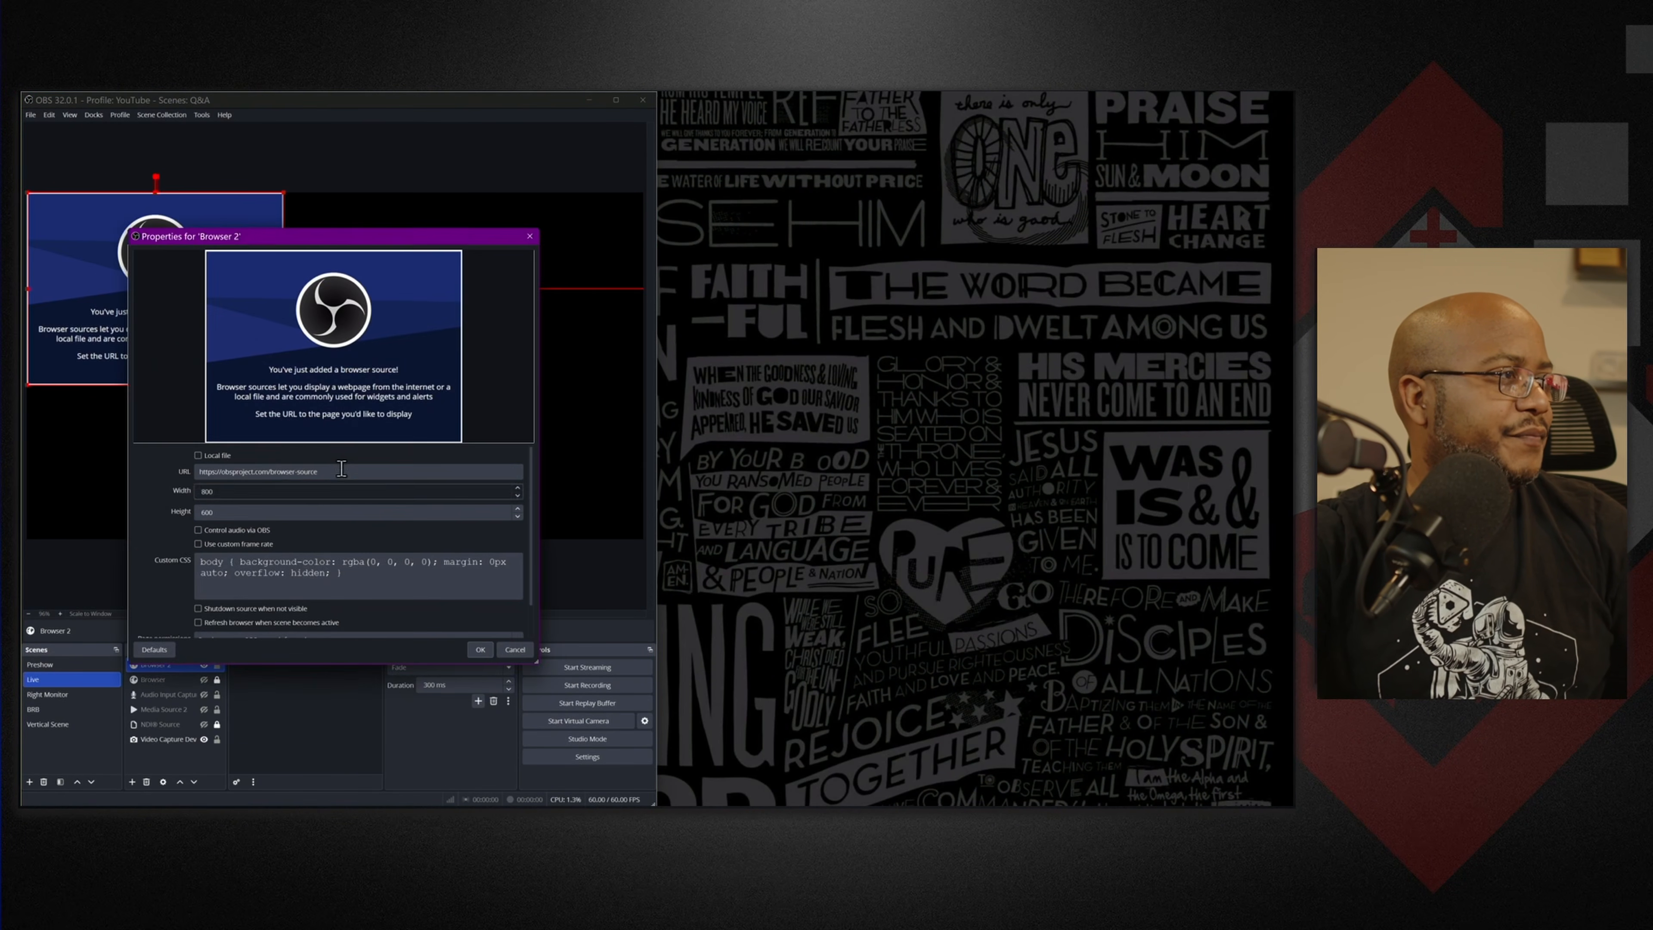
key(ctrl+a)
key(ctrl+v)
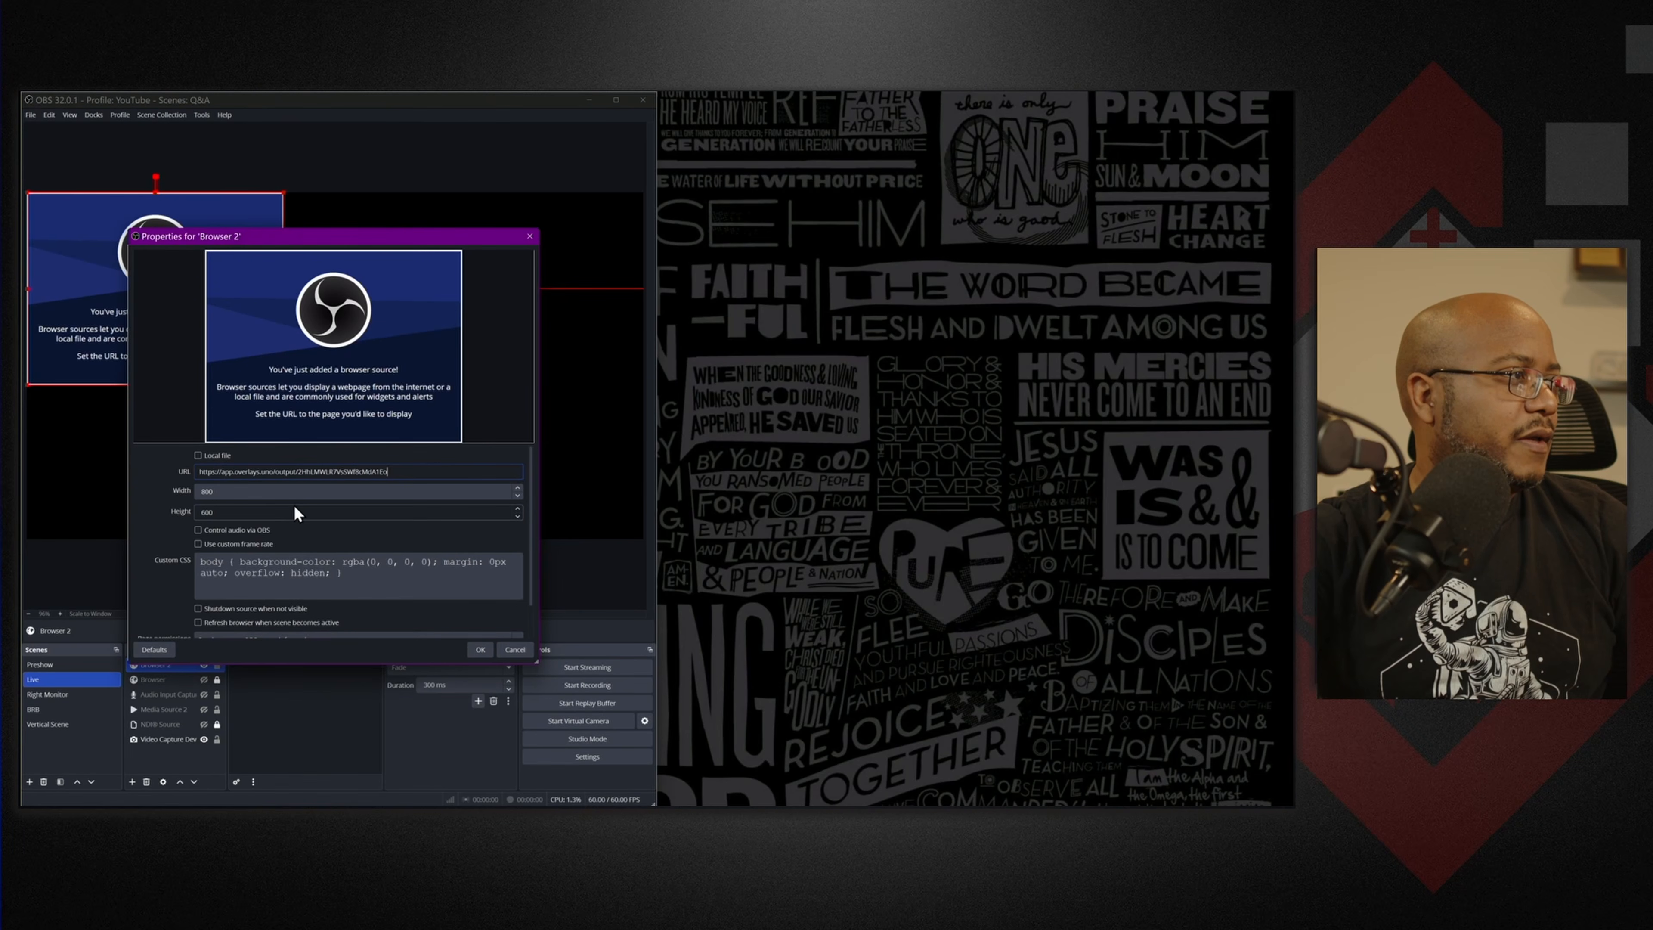
key(Tab)
text(1920)
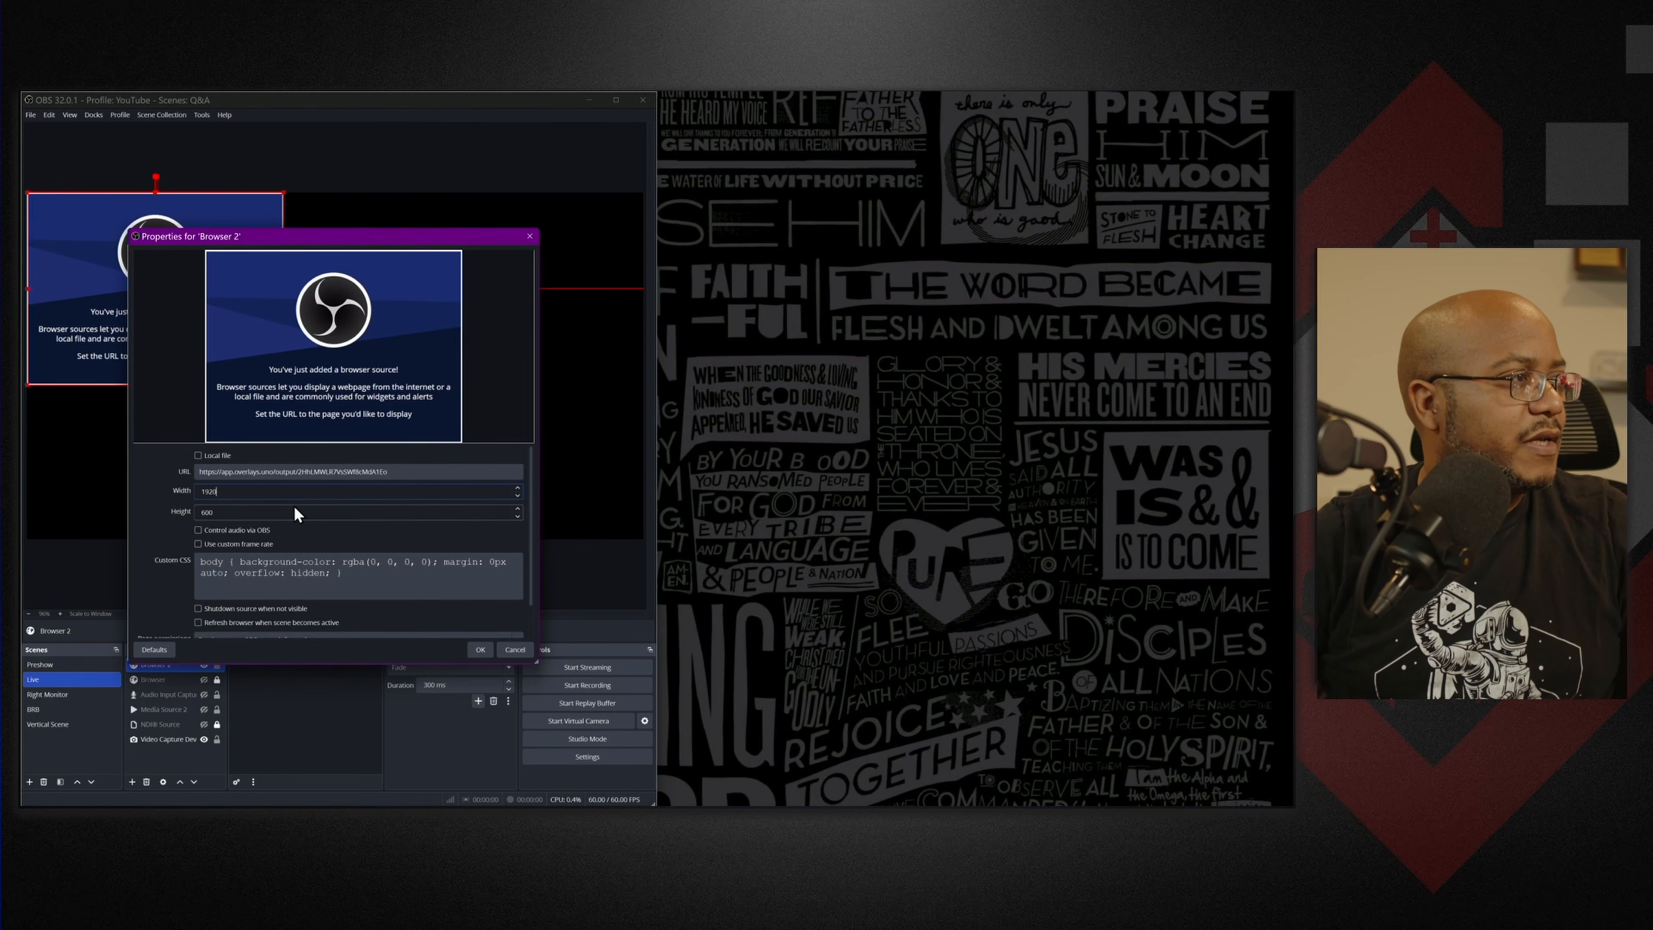
key(Tab)
text(1080)
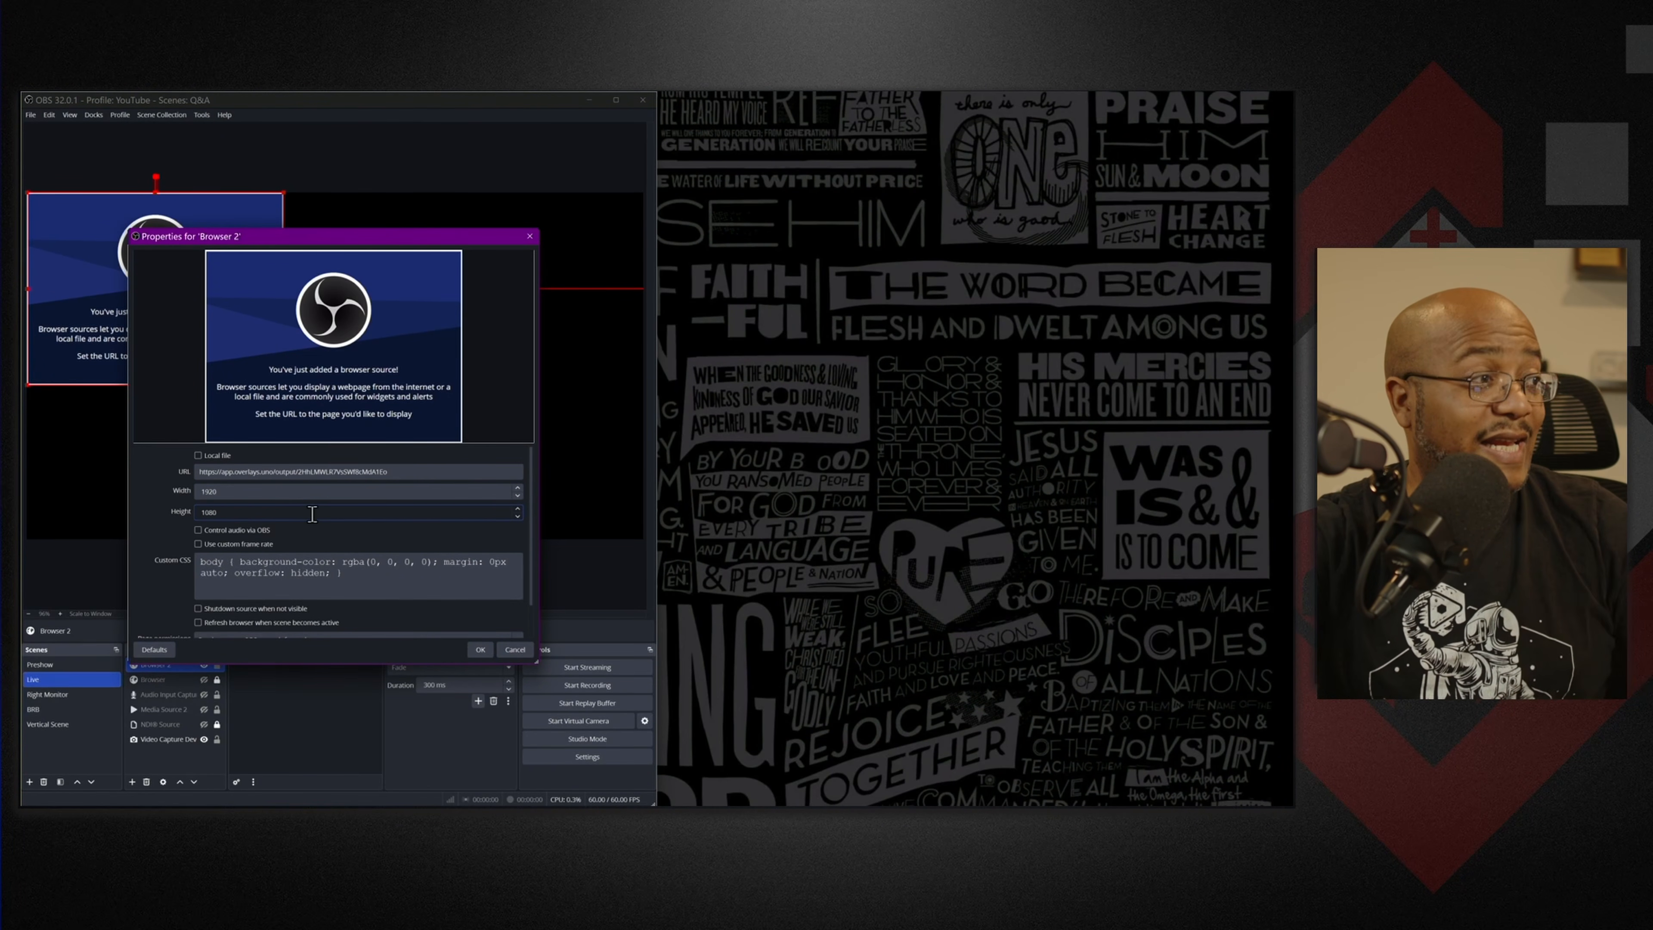
click(481, 649)
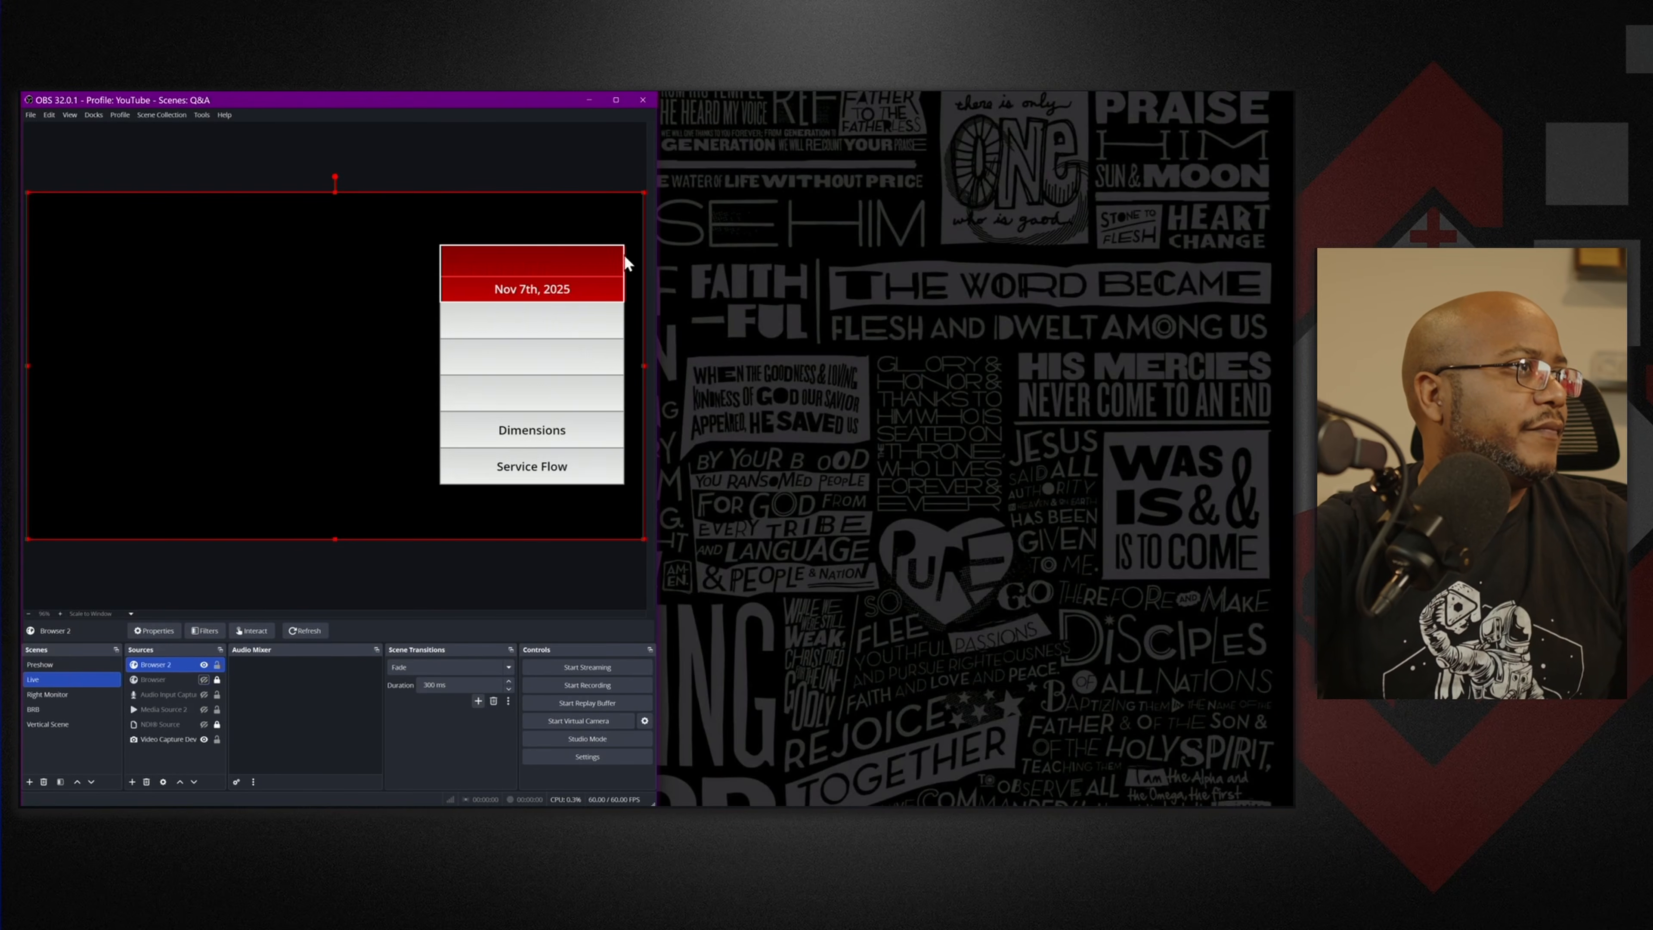
Tile OBS on the left half of the screen and the browser on the right.
click(616, 99)
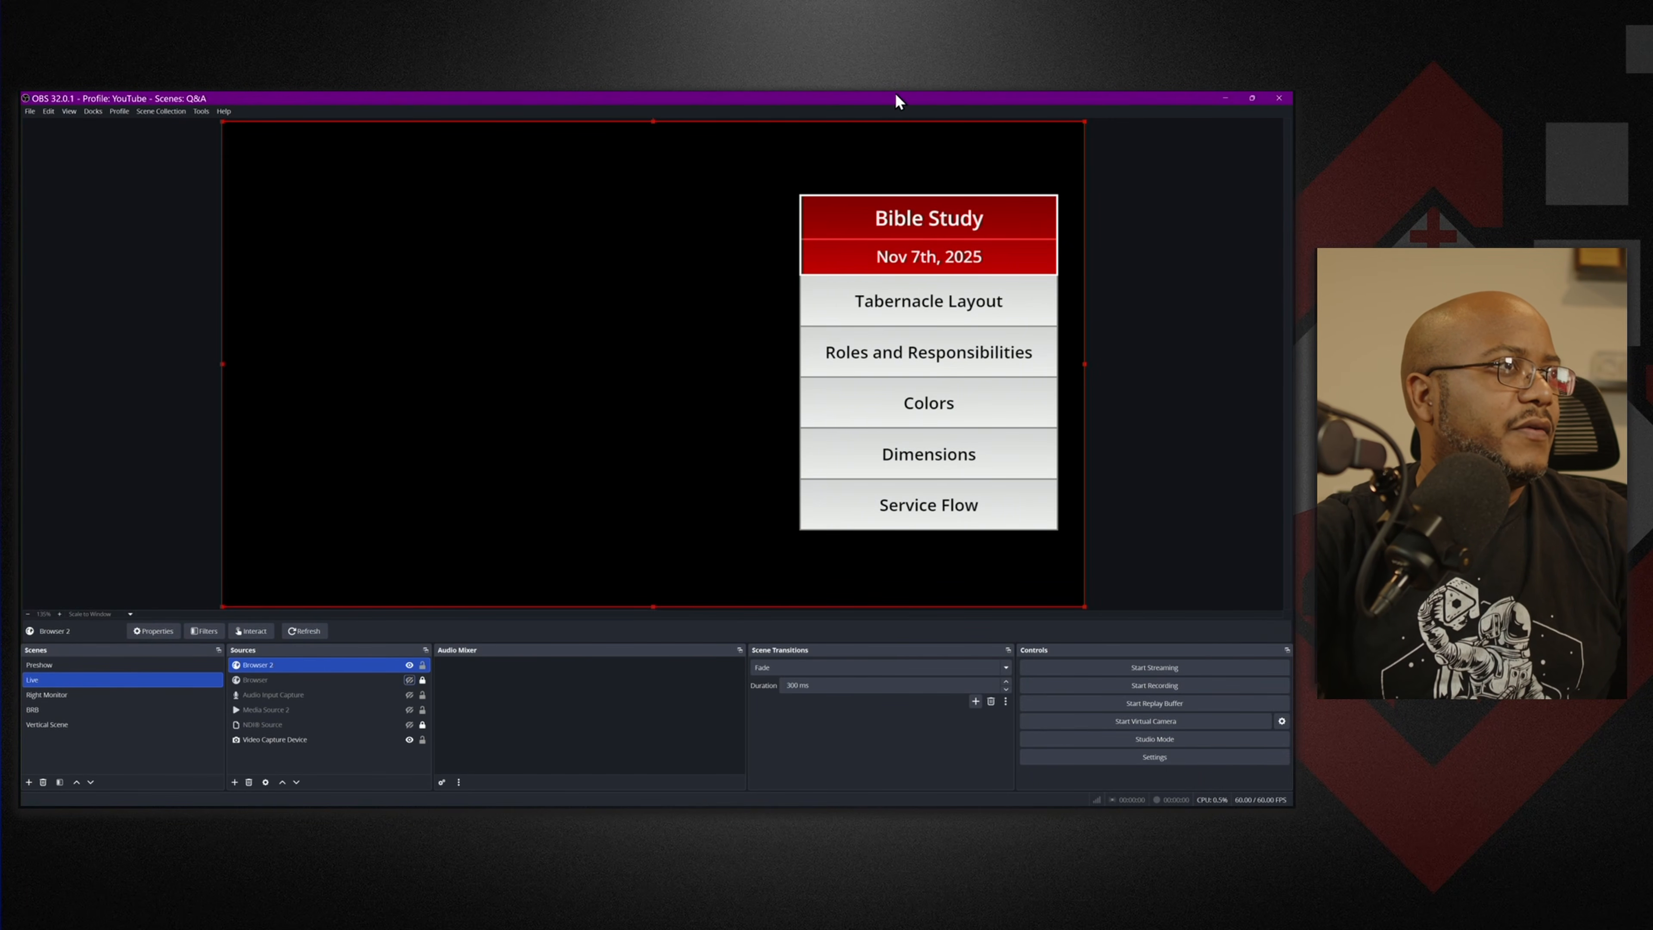
drag(906, 99, 828, 140)
key(super+Left)
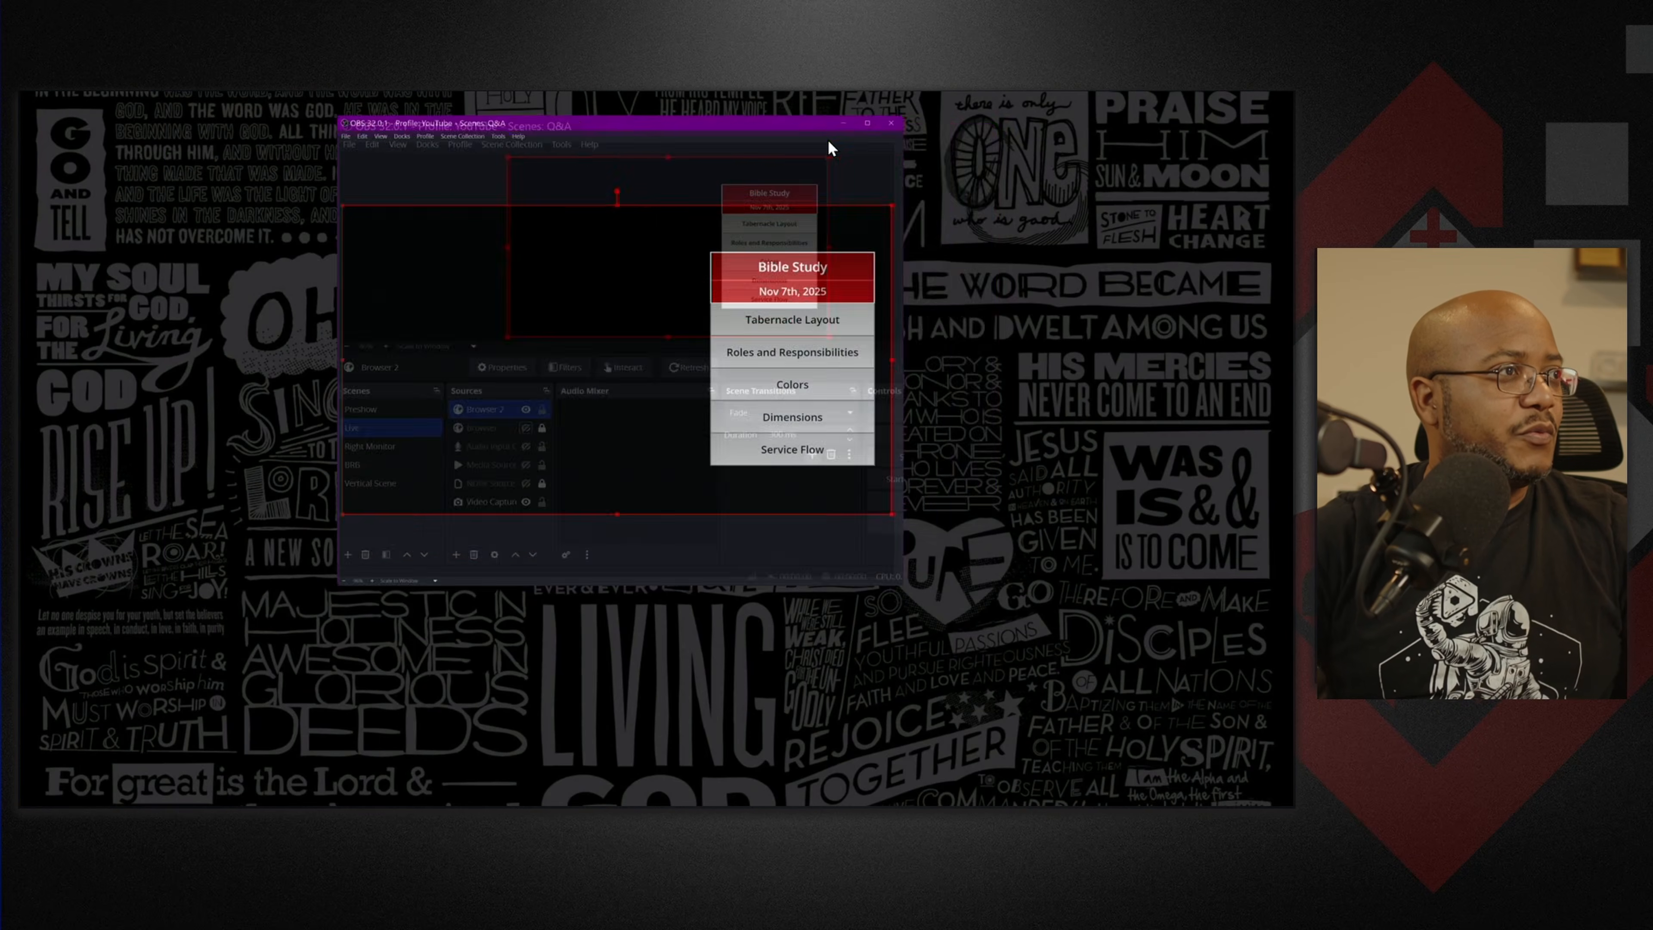
click(849, 245)
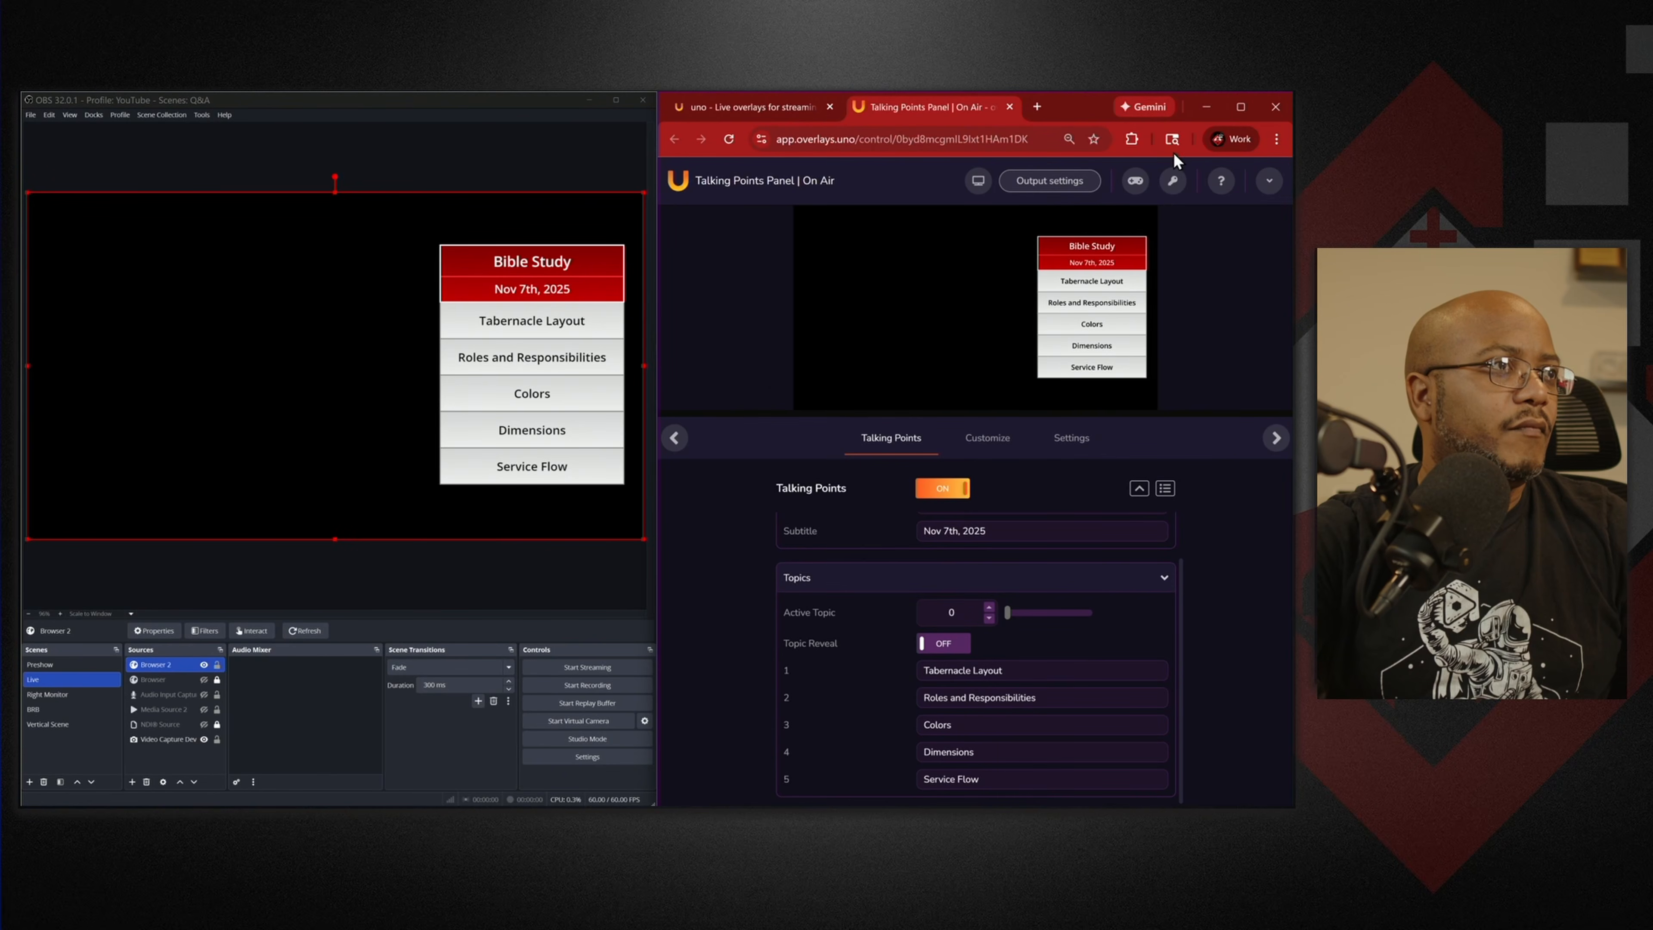
Load the pasted uno talking points control URL in a new browser tab beside a wider OBS.
click(1037, 107)
key(ctrl+v)
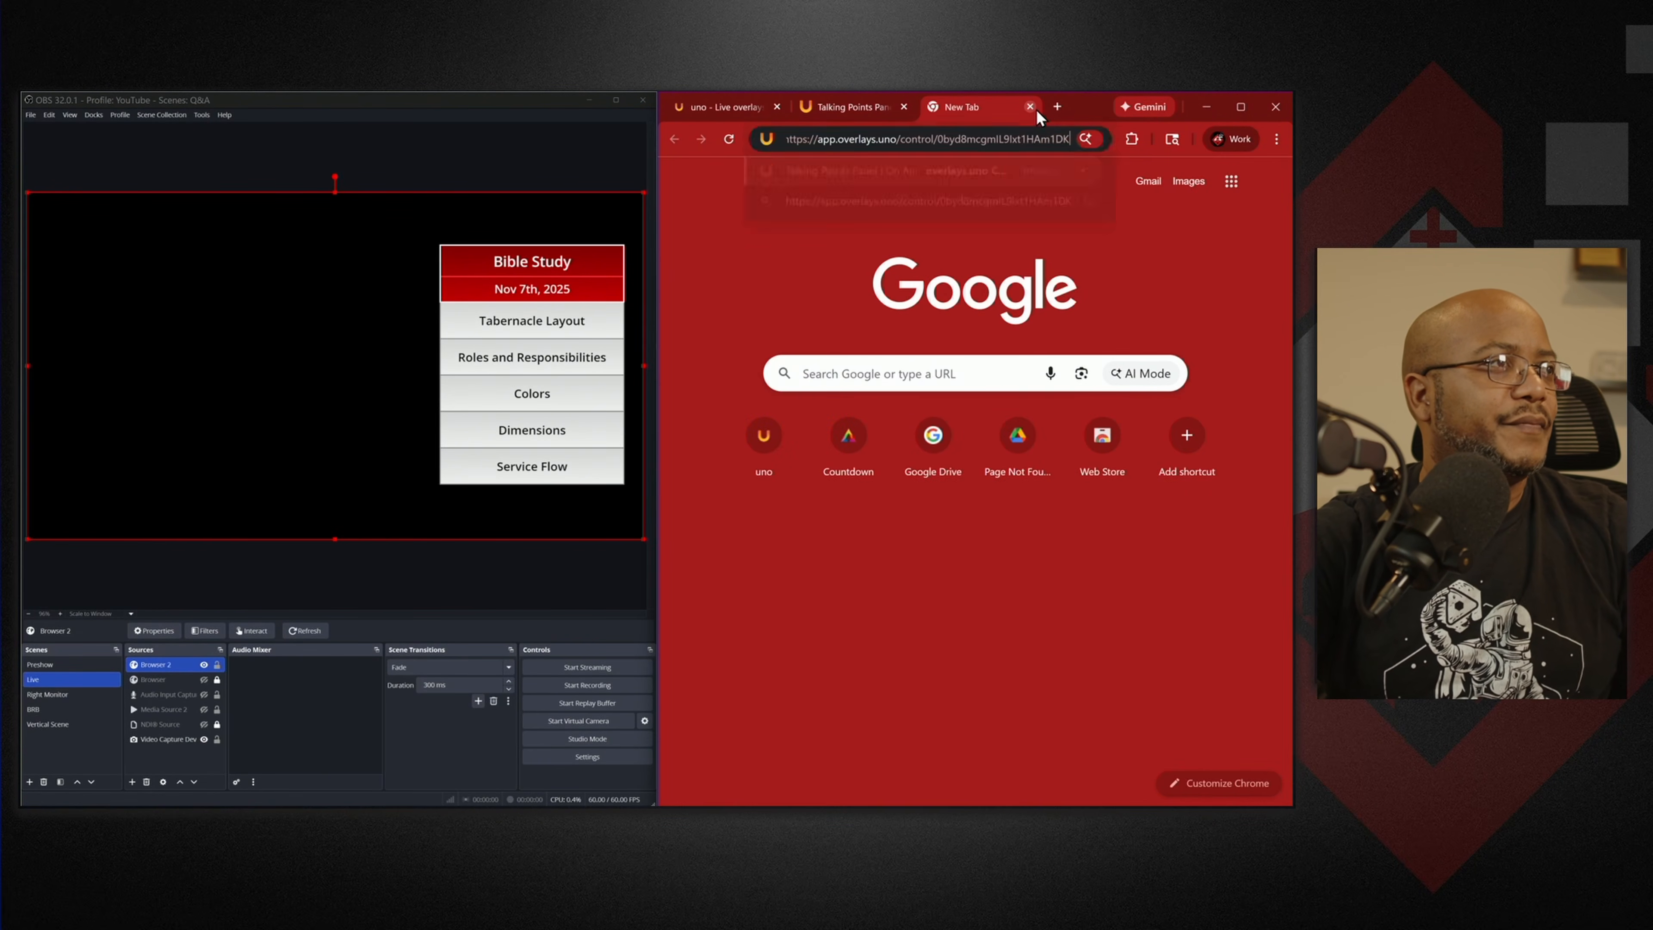
key(Return)
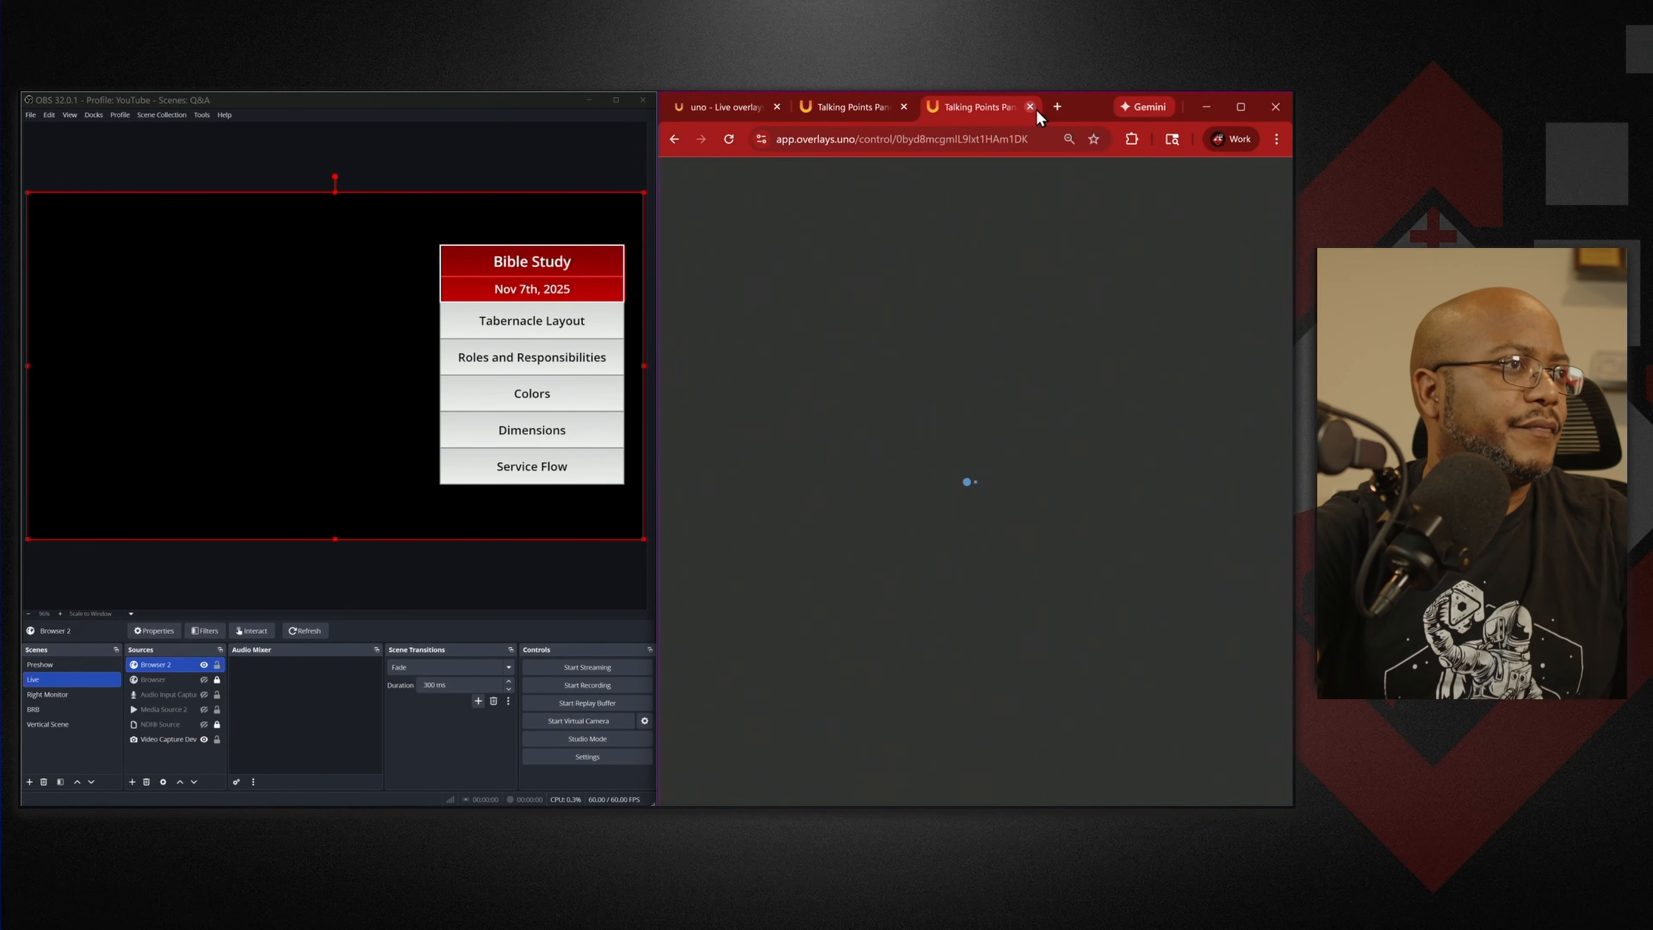
drag(654, 543, 800, 536)
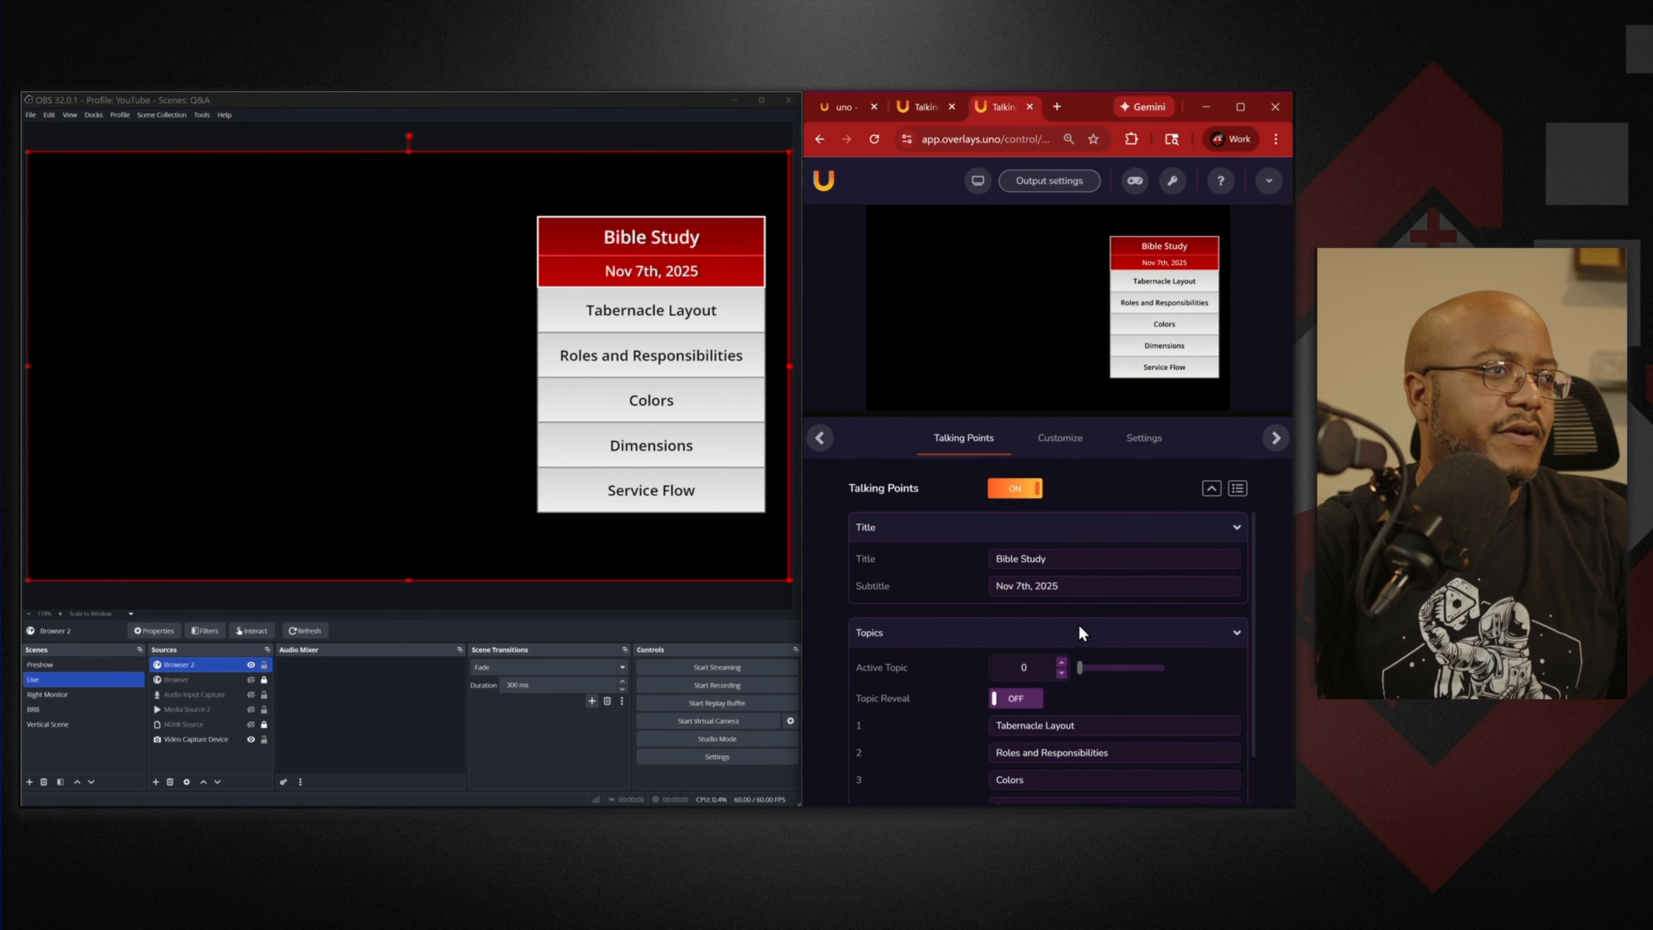
Turn Topic Reveal on and toggle Talking Points off and back on air.
click(1034, 709)
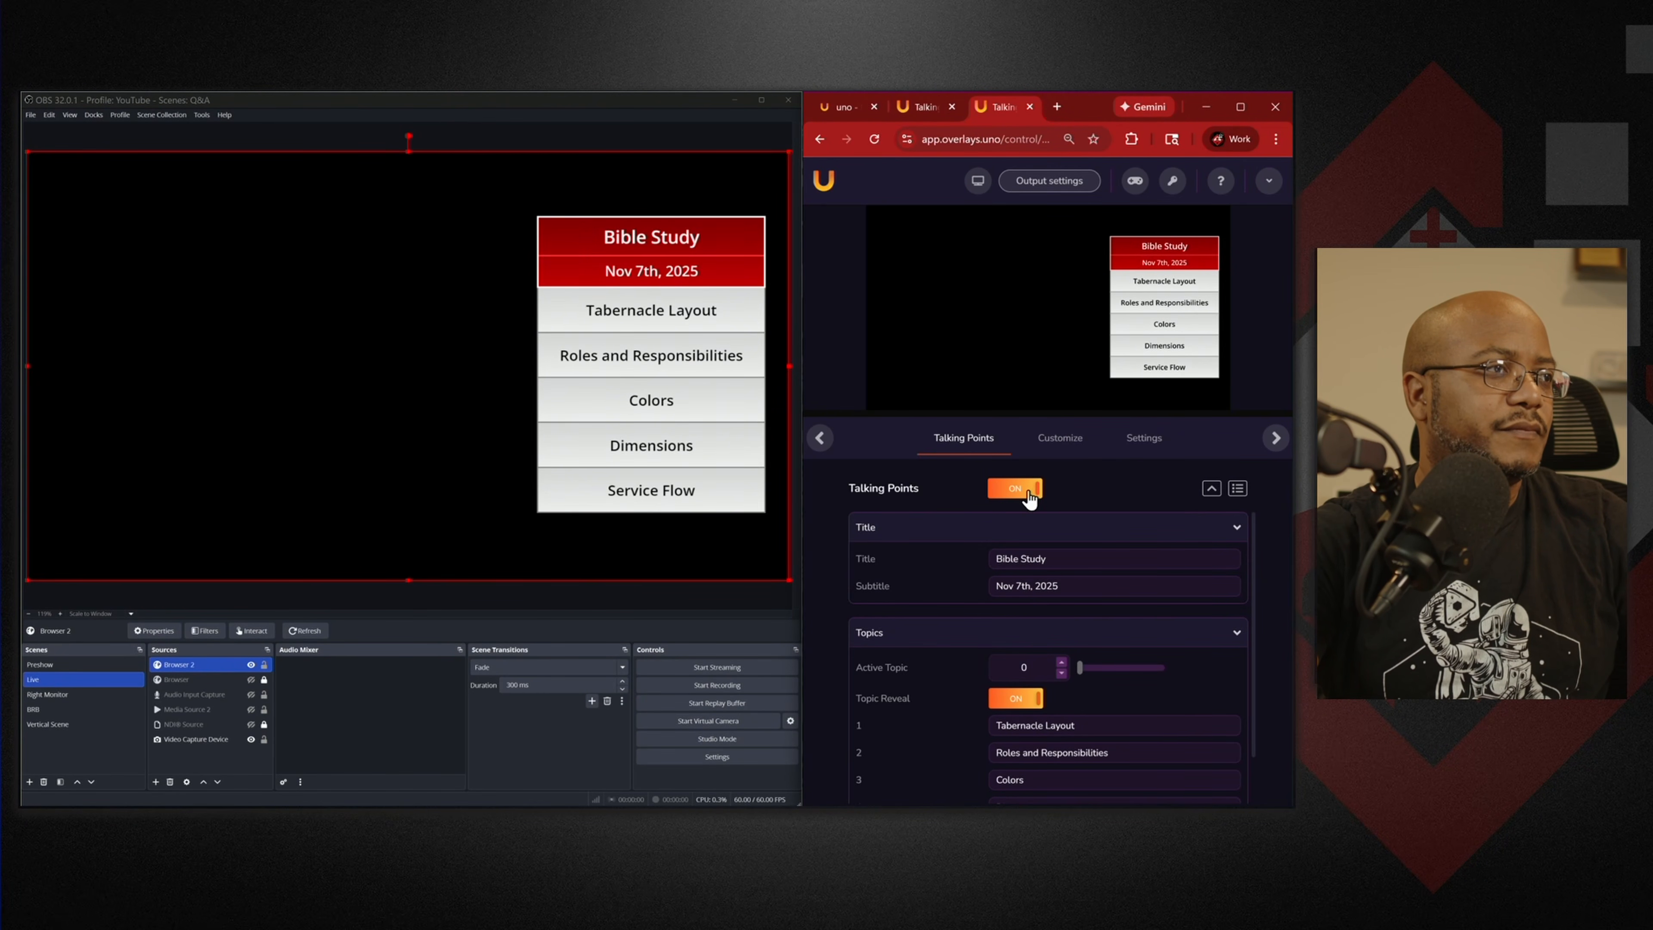
click(1015, 492)
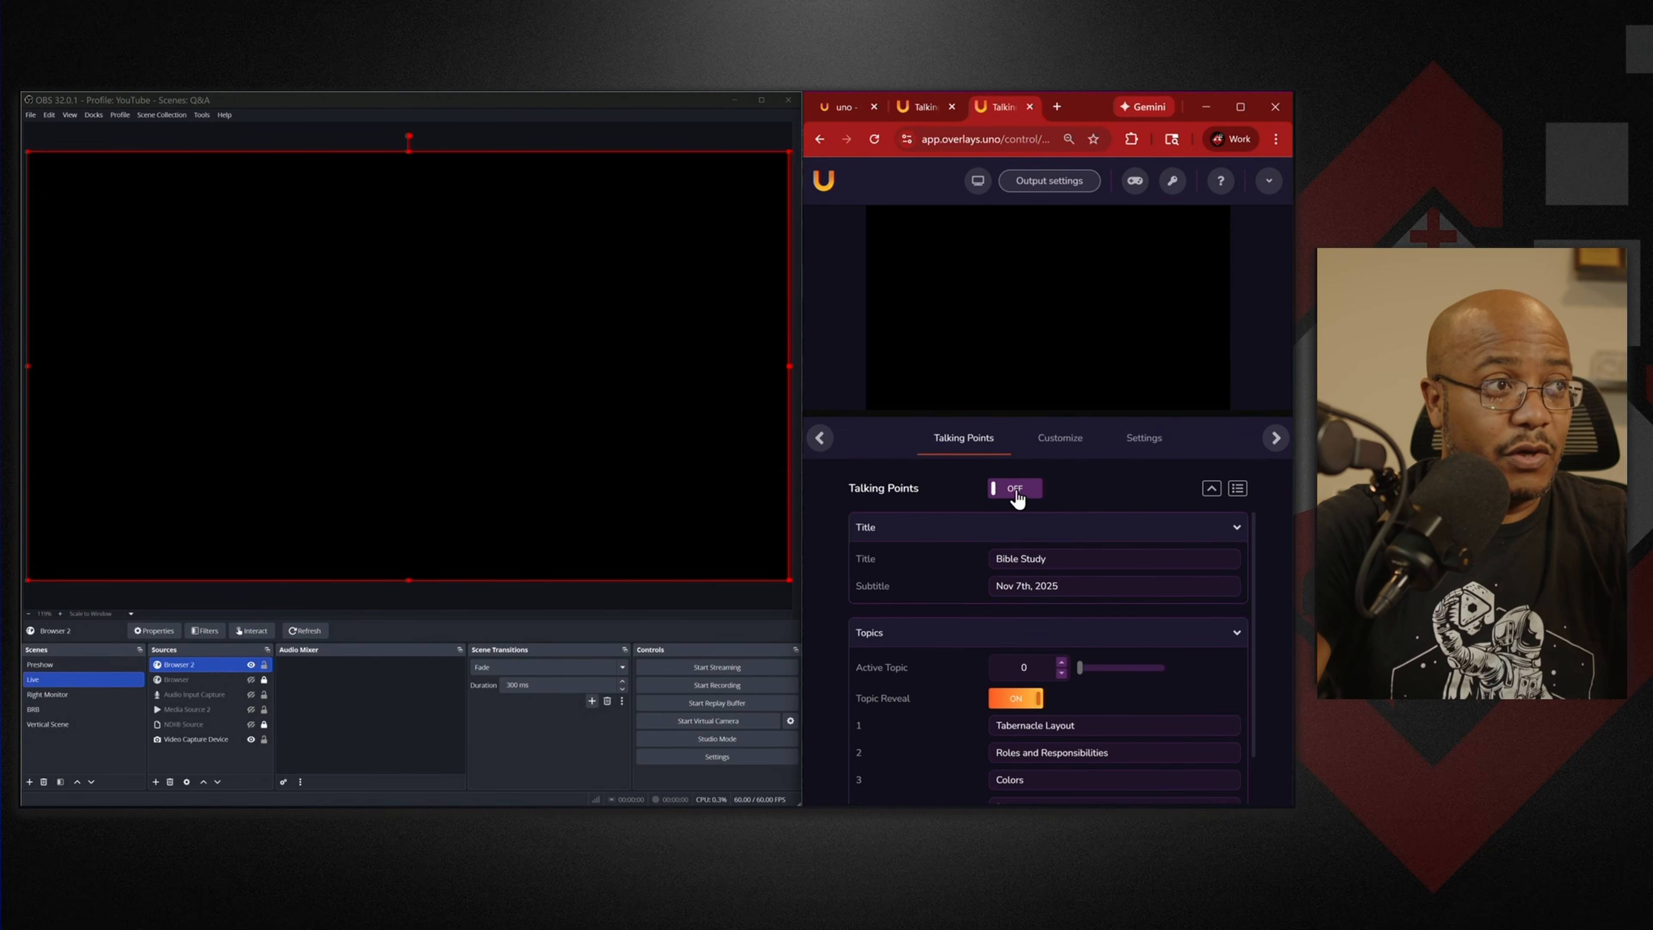
click(1015, 488)
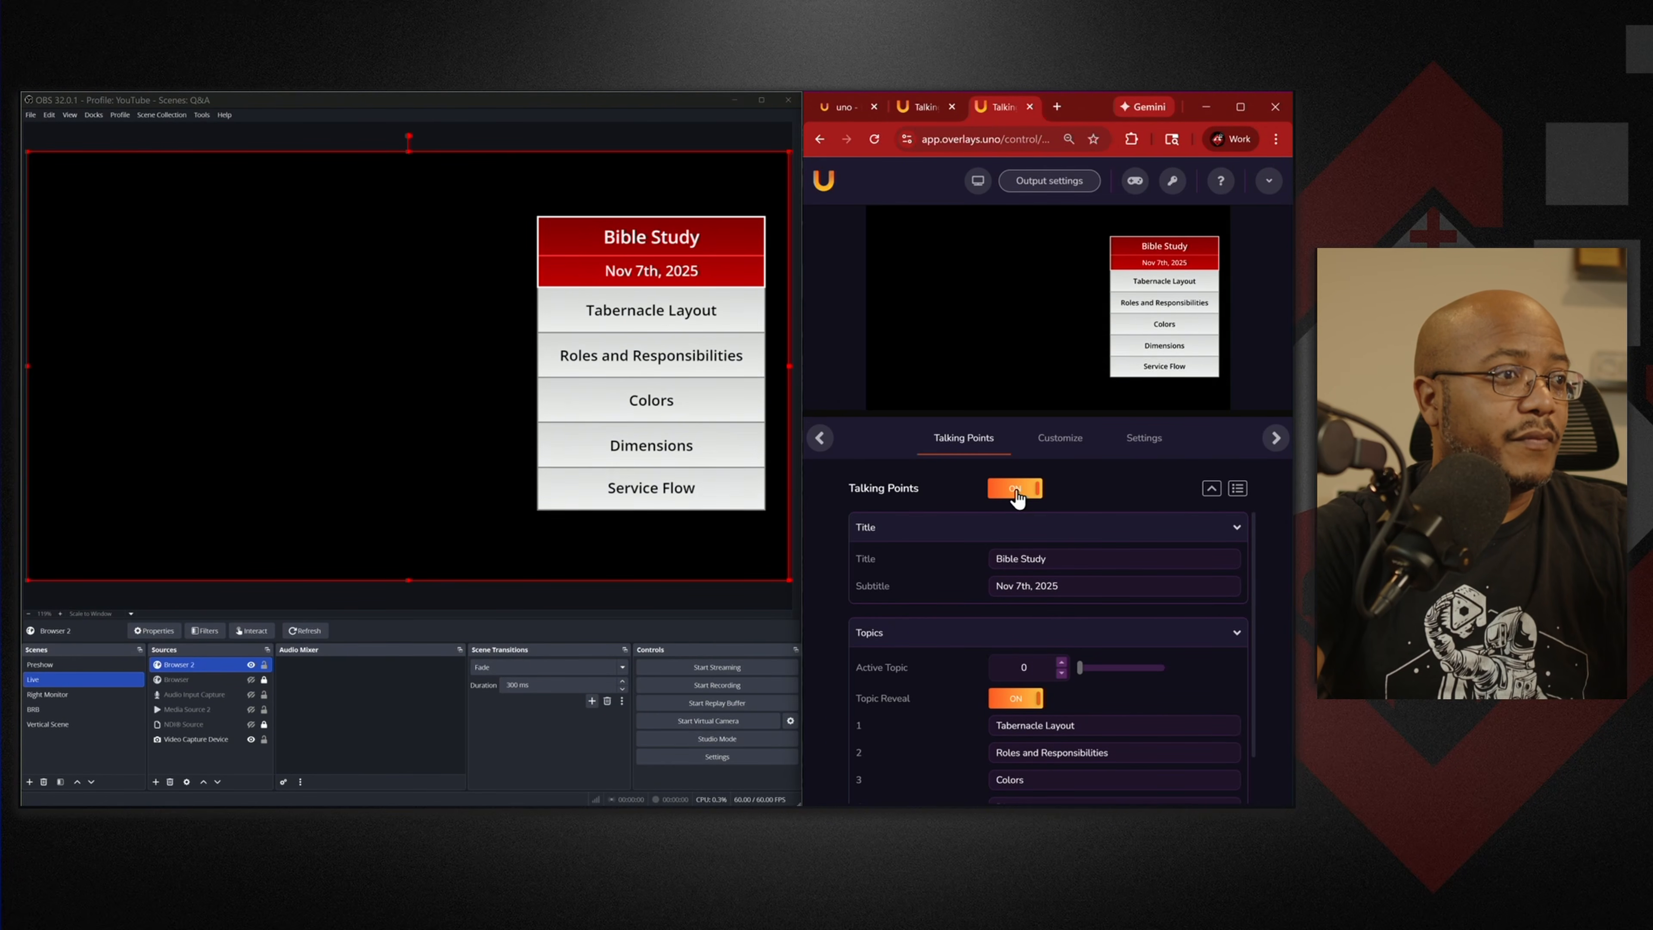
Put Talking Points on air at Active Topic 1, then step up through topics 2, 3 and beyond.
click(1017, 497)
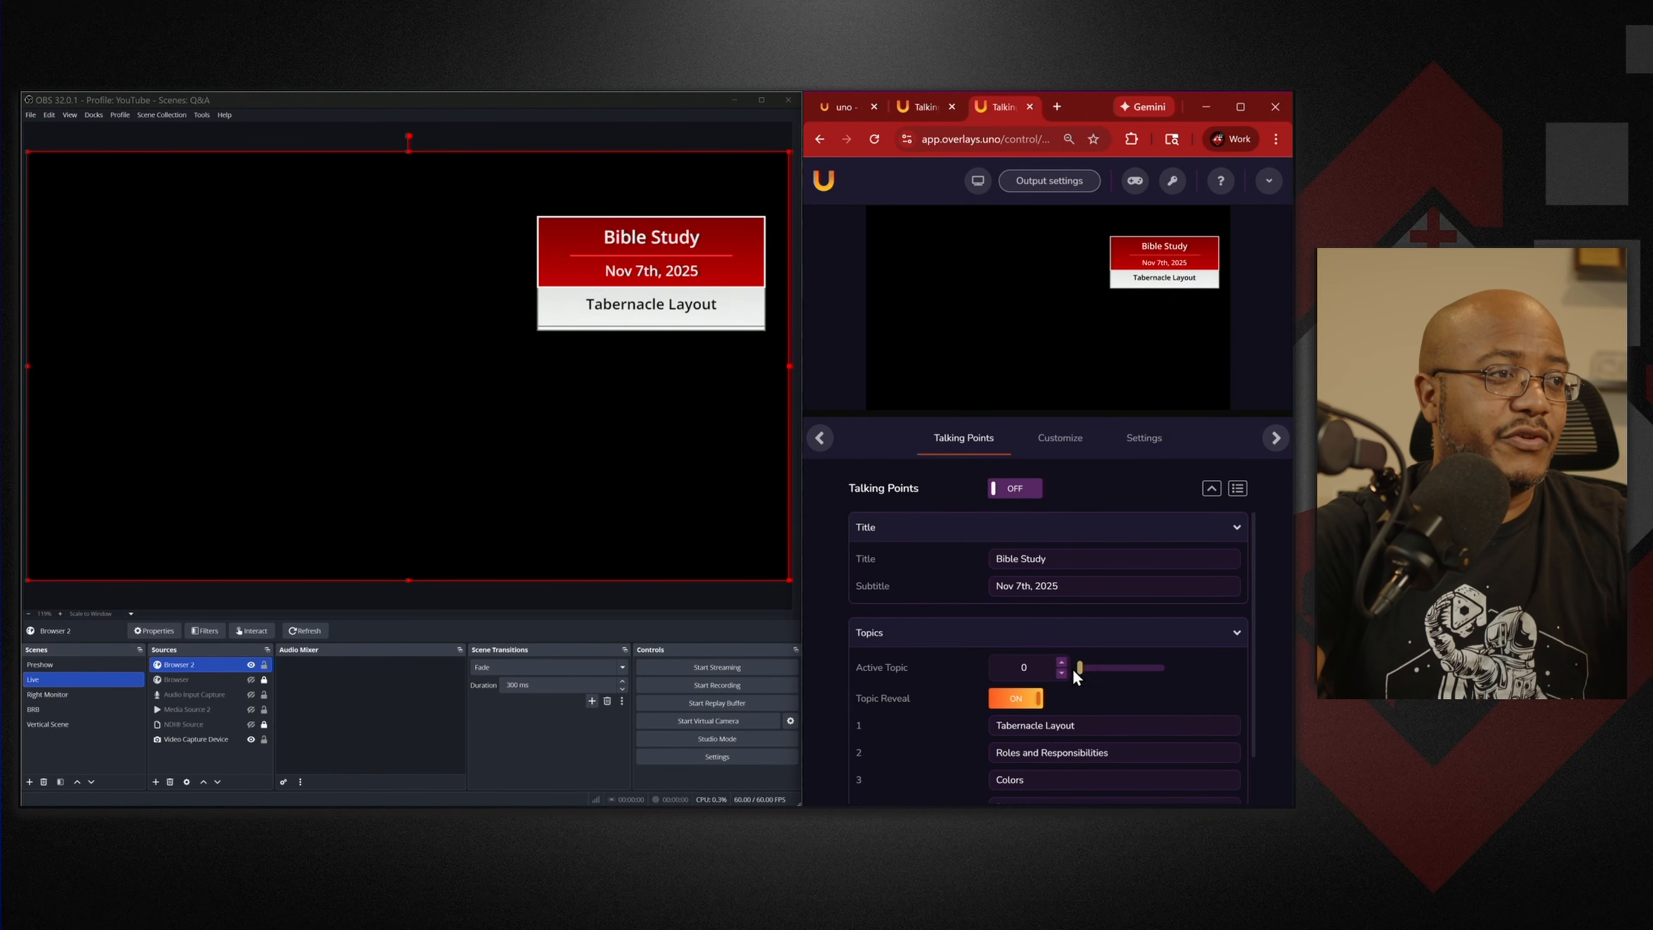
click(1061, 664)
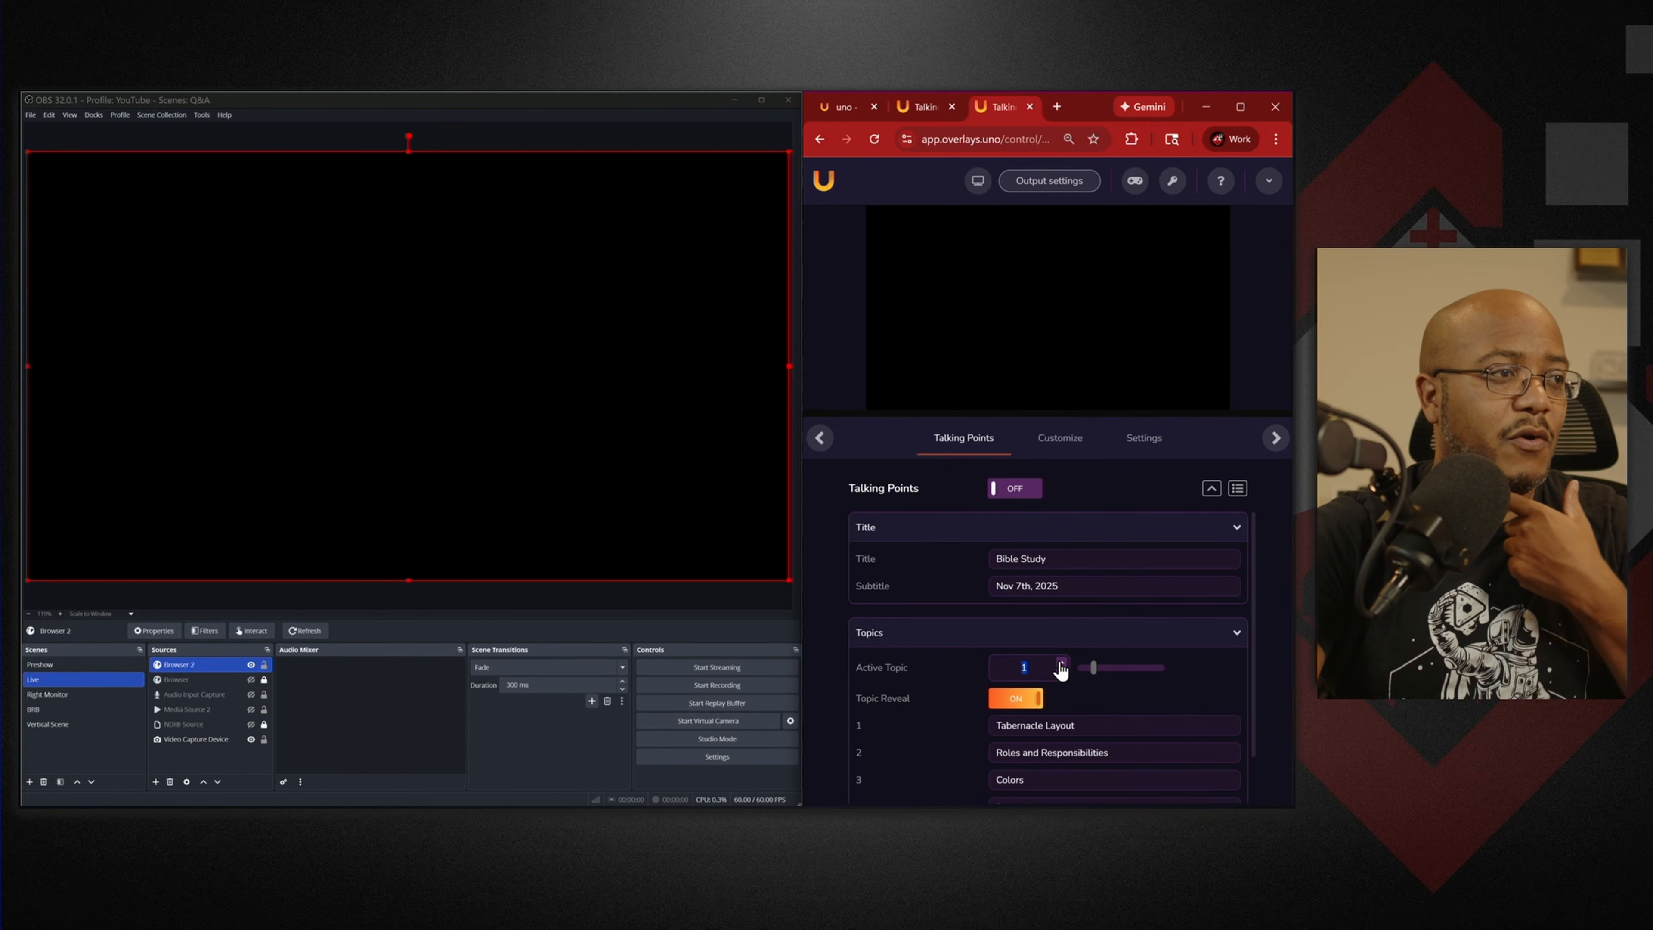
click(1018, 500)
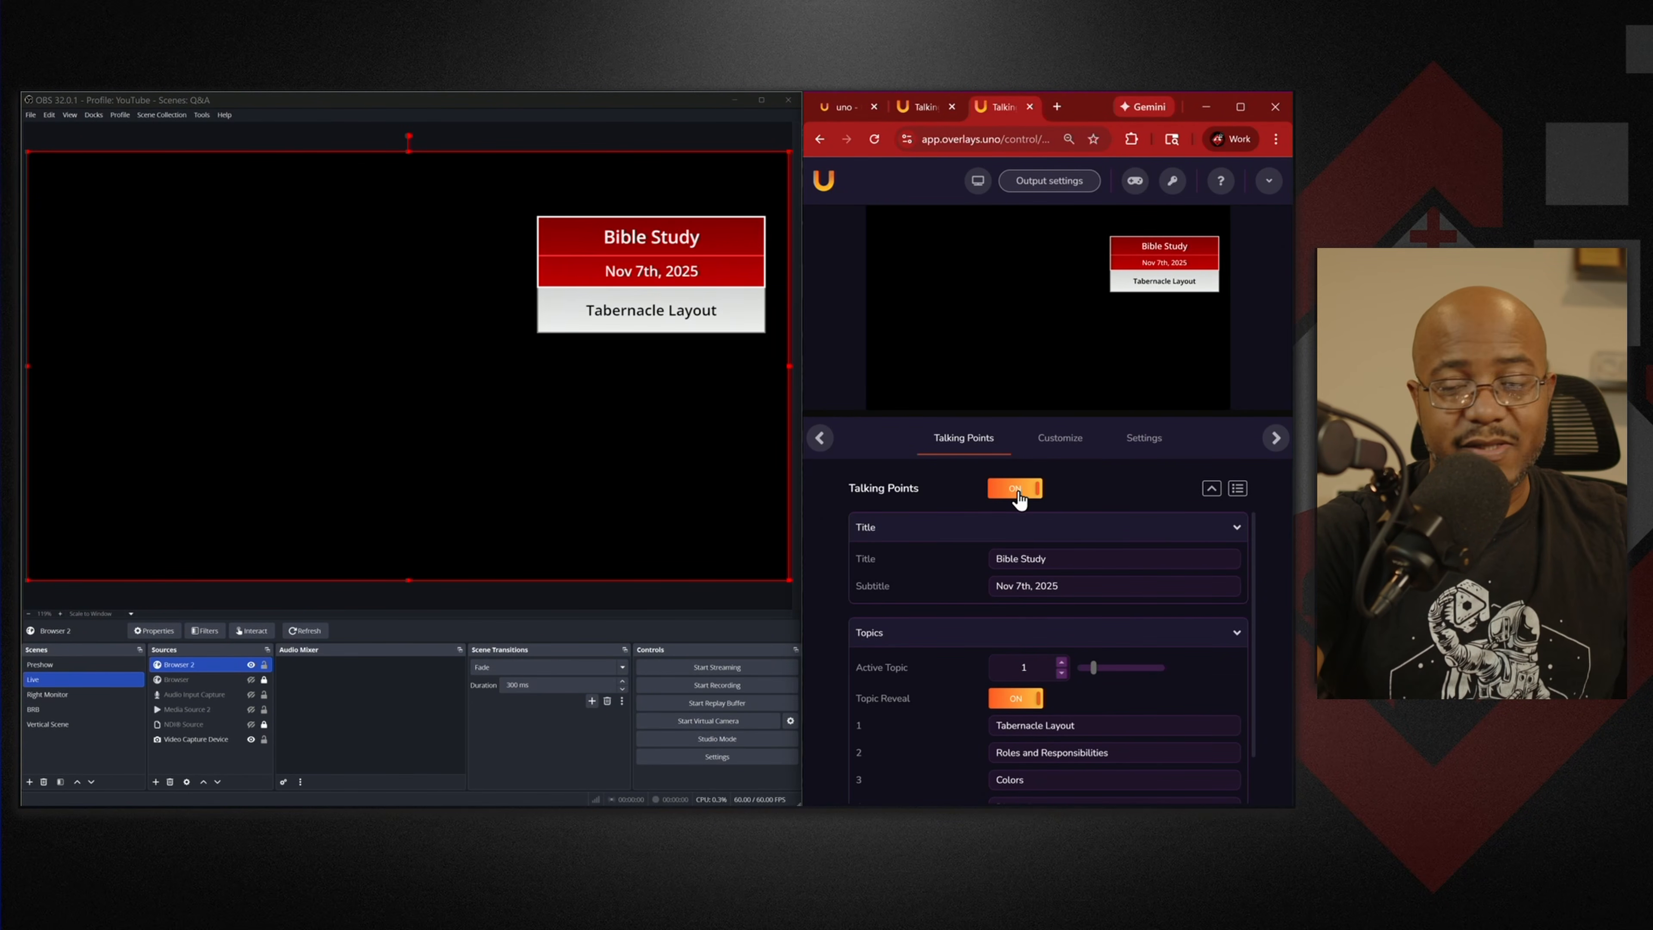
click(1062, 663)
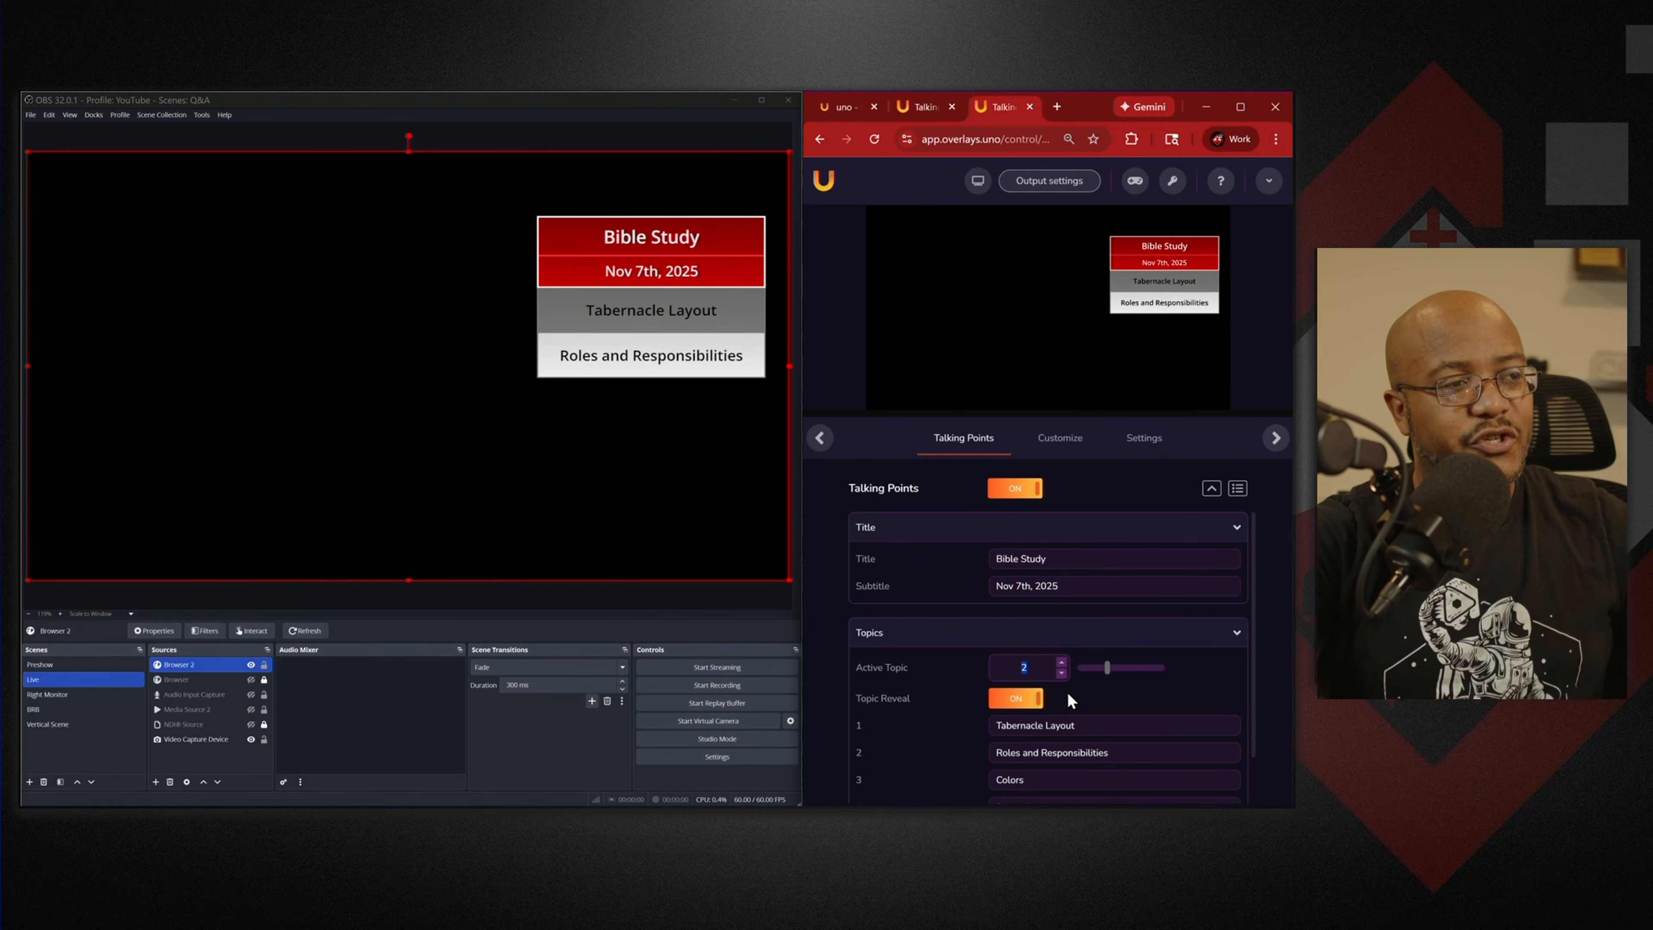
click(1061, 662)
click(1062, 662)
click(1062, 662)
click(1061, 662)
Step Active Topic back down to 0, take Talking Points off air, and maximize the browser.
click(1062, 673)
click(1061, 673)
click(1062, 673)
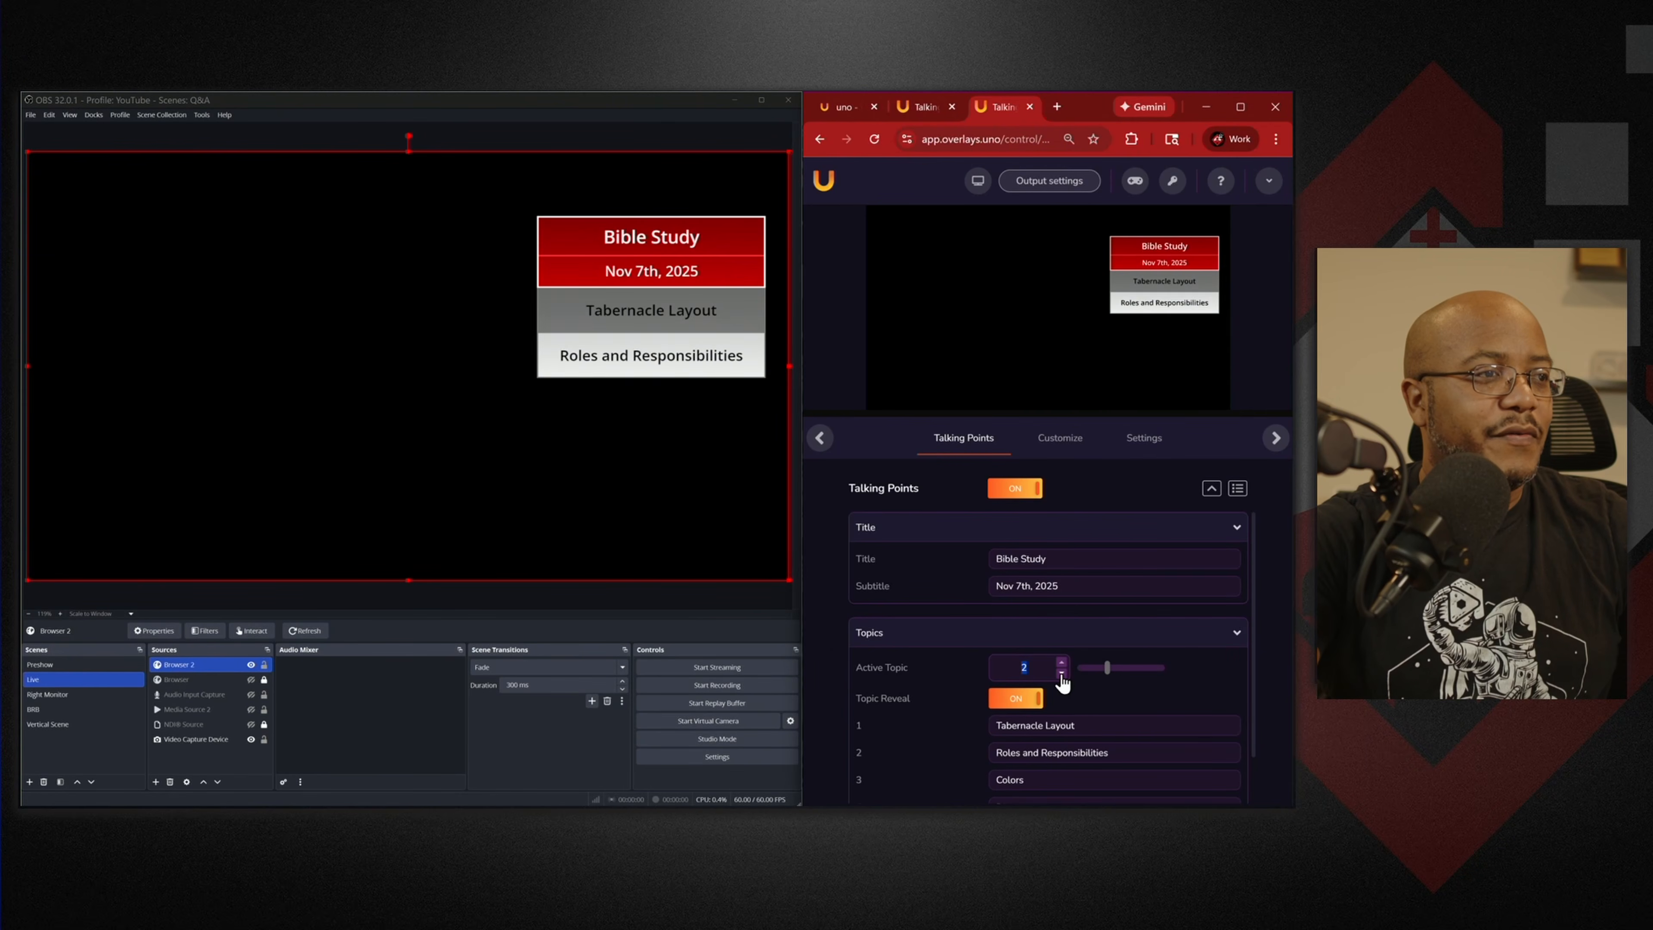
click(1062, 673)
click(1062, 673)
click(1062, 673)
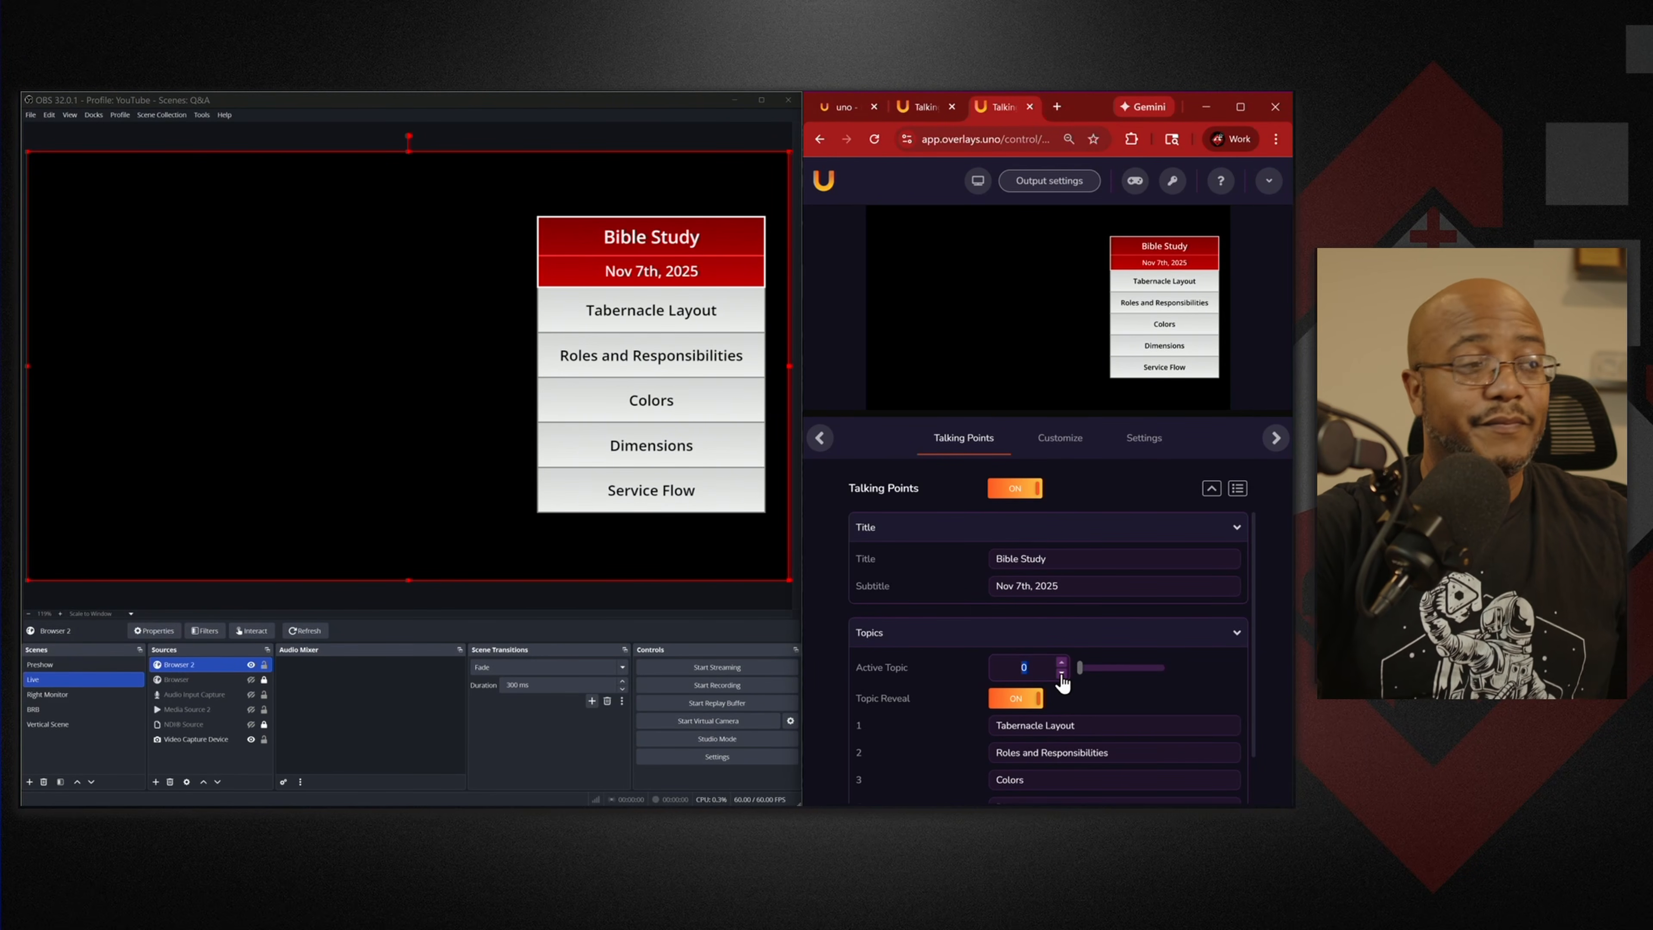
click(1014, 493)
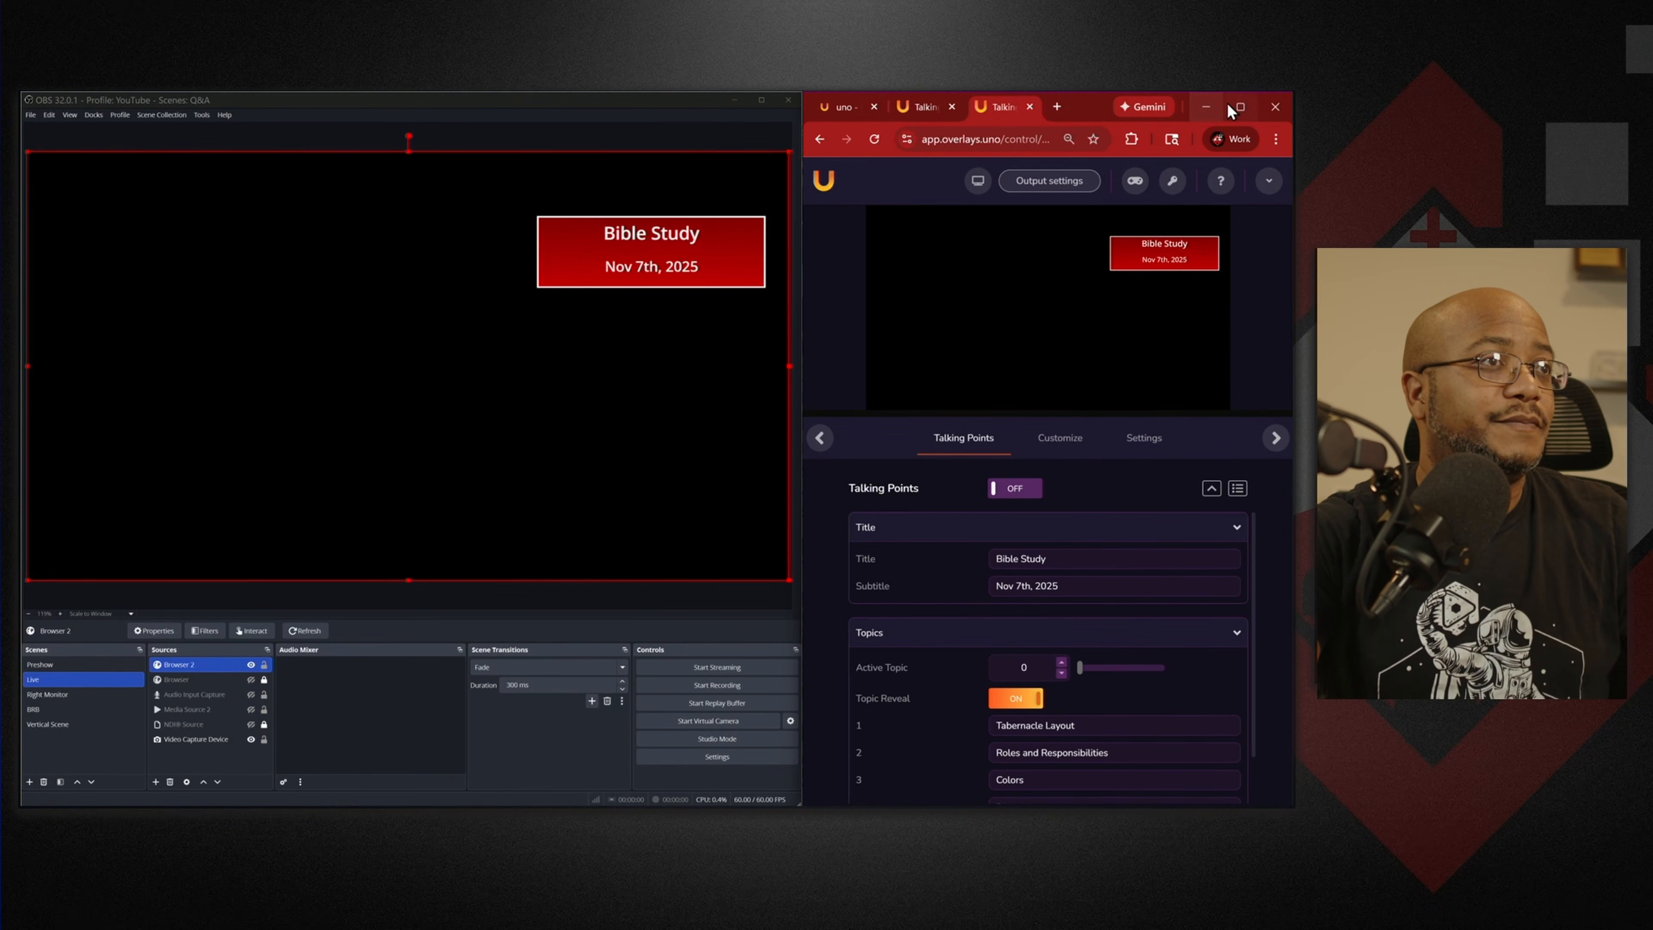
click(1240, 107)
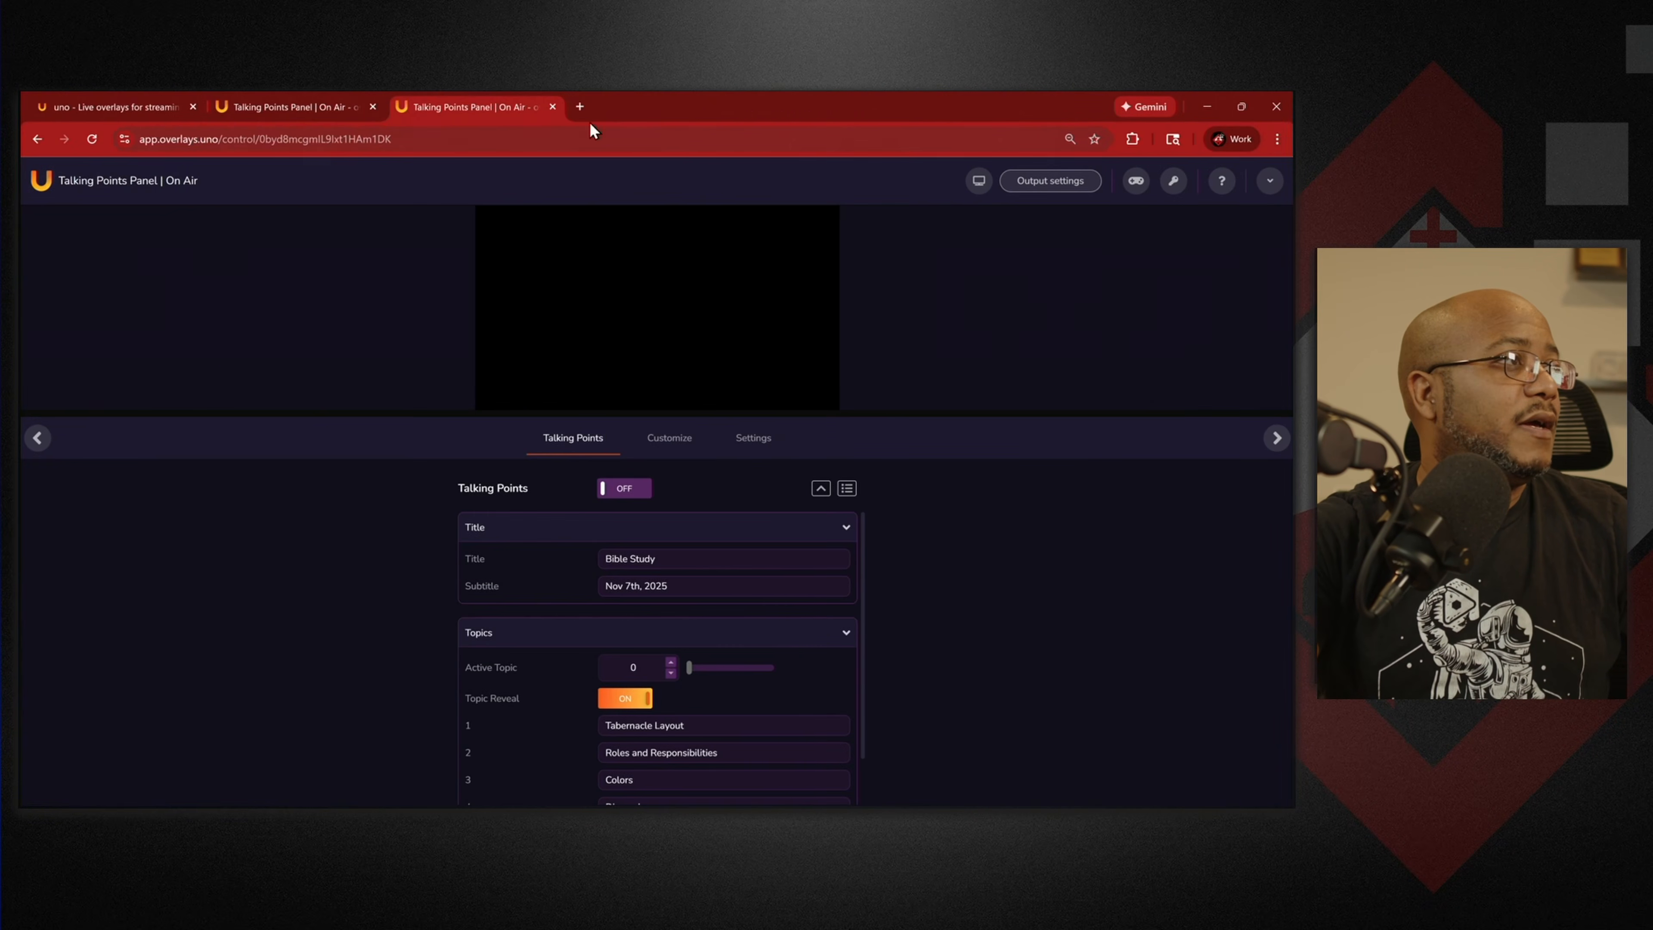
Scroll My Overlays down to Lower Third | Momentum and open its controller from the three-dot menu.
click(136, 98)
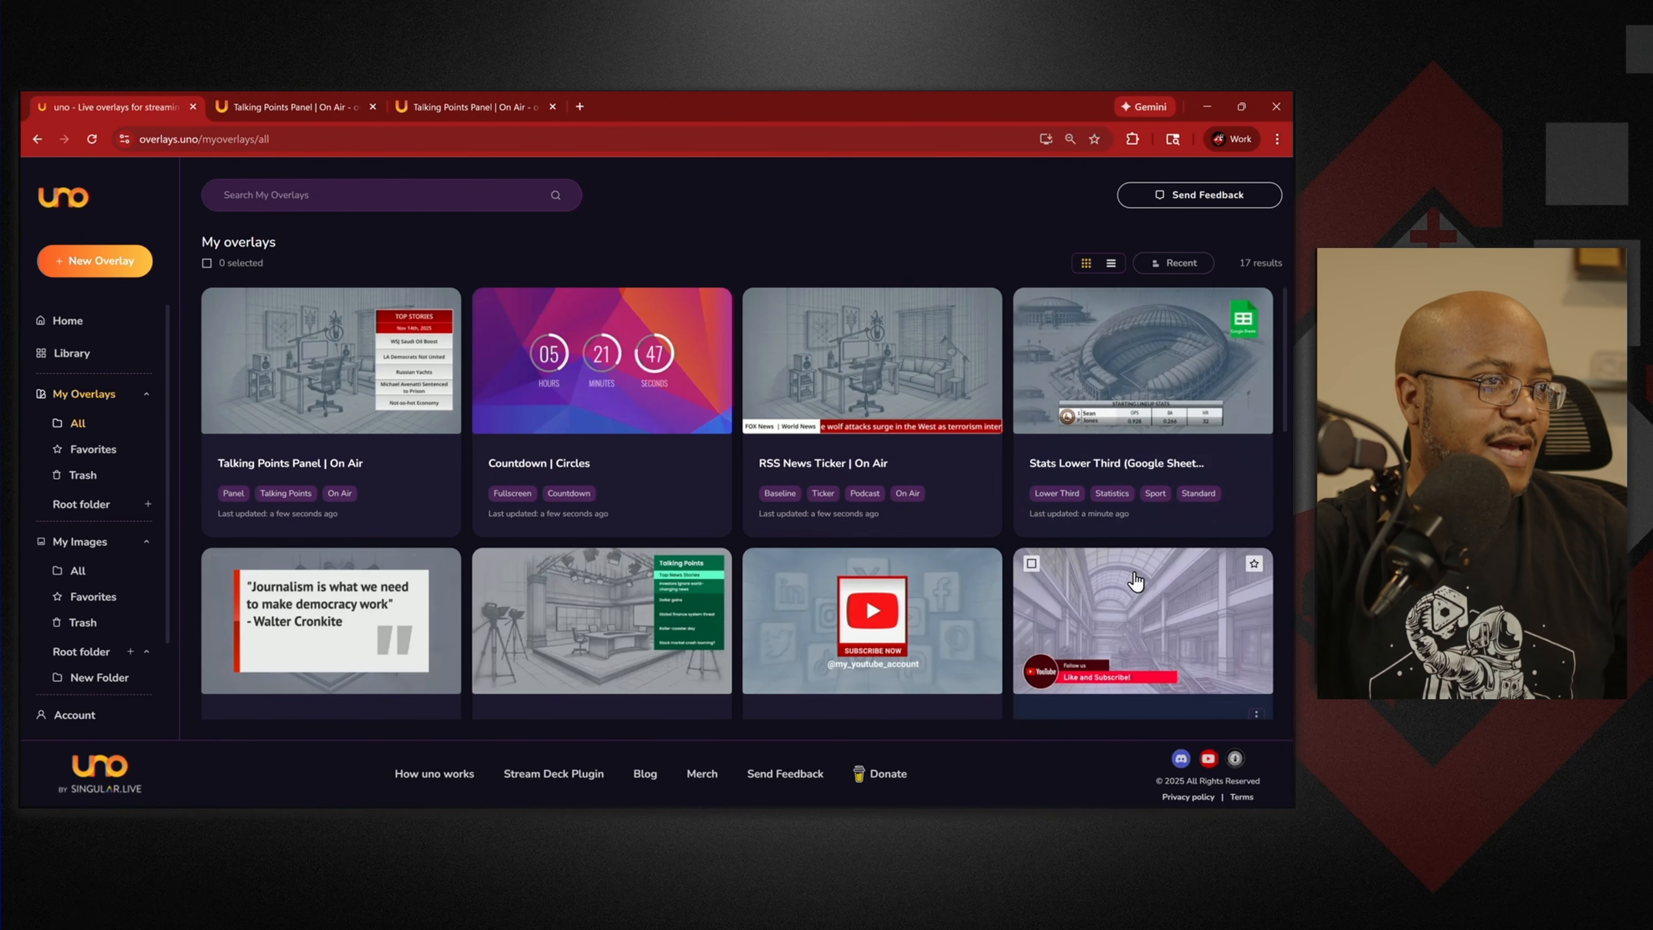
scroll(758, 527, down, 4)
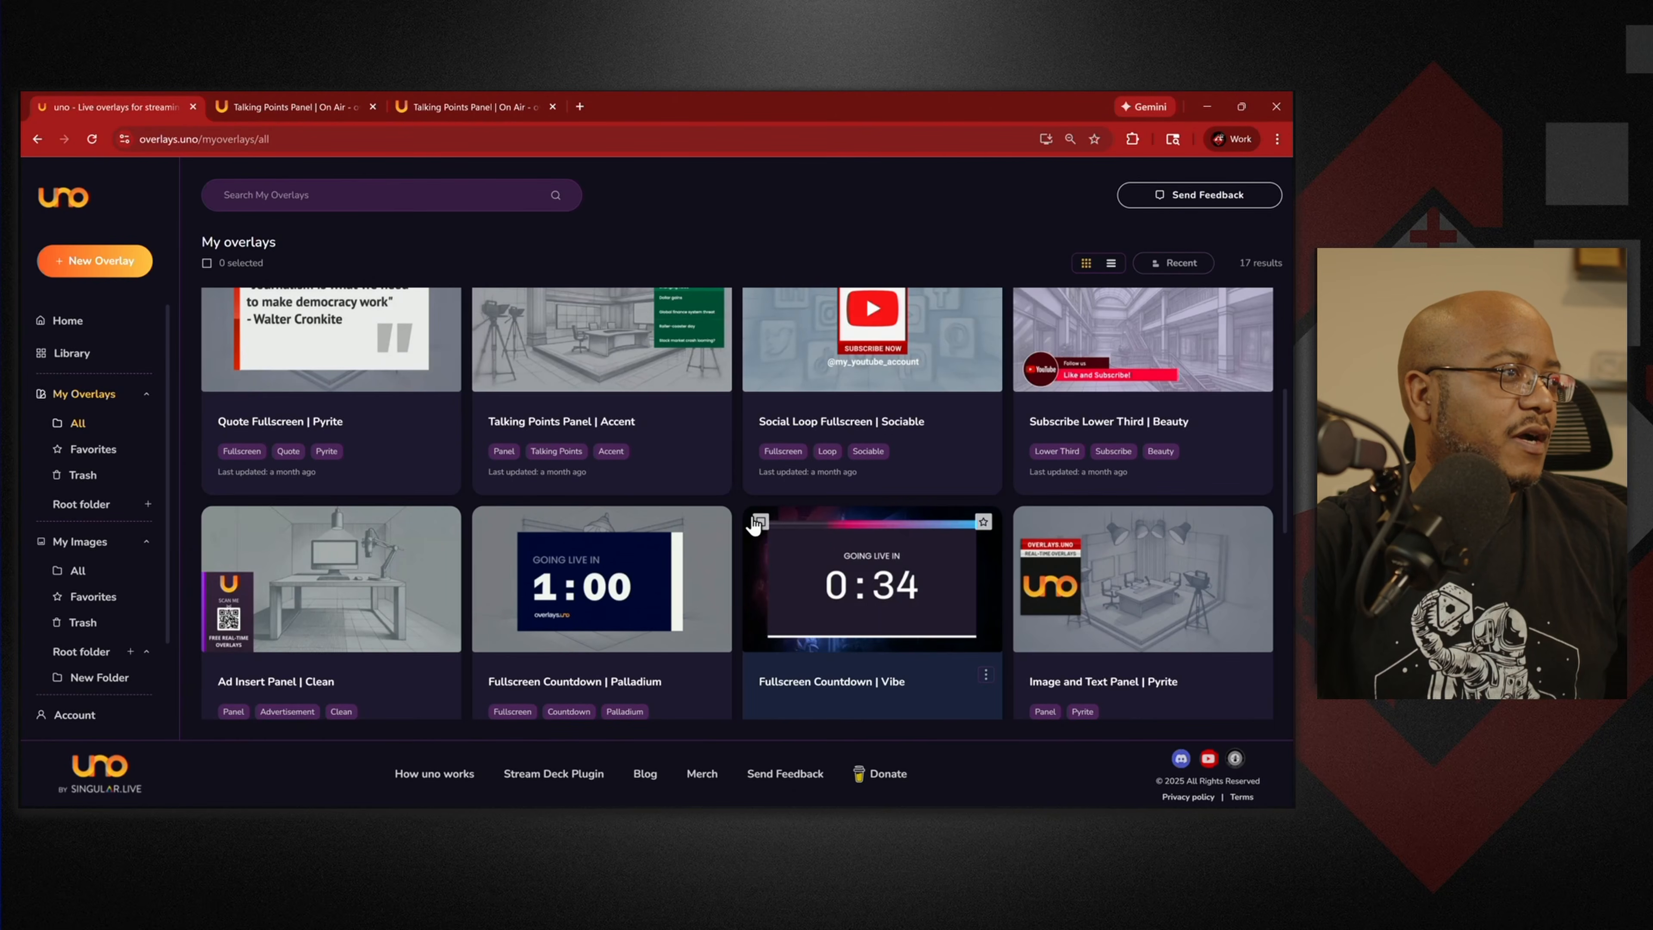
scroll(755, 525, down, 4)
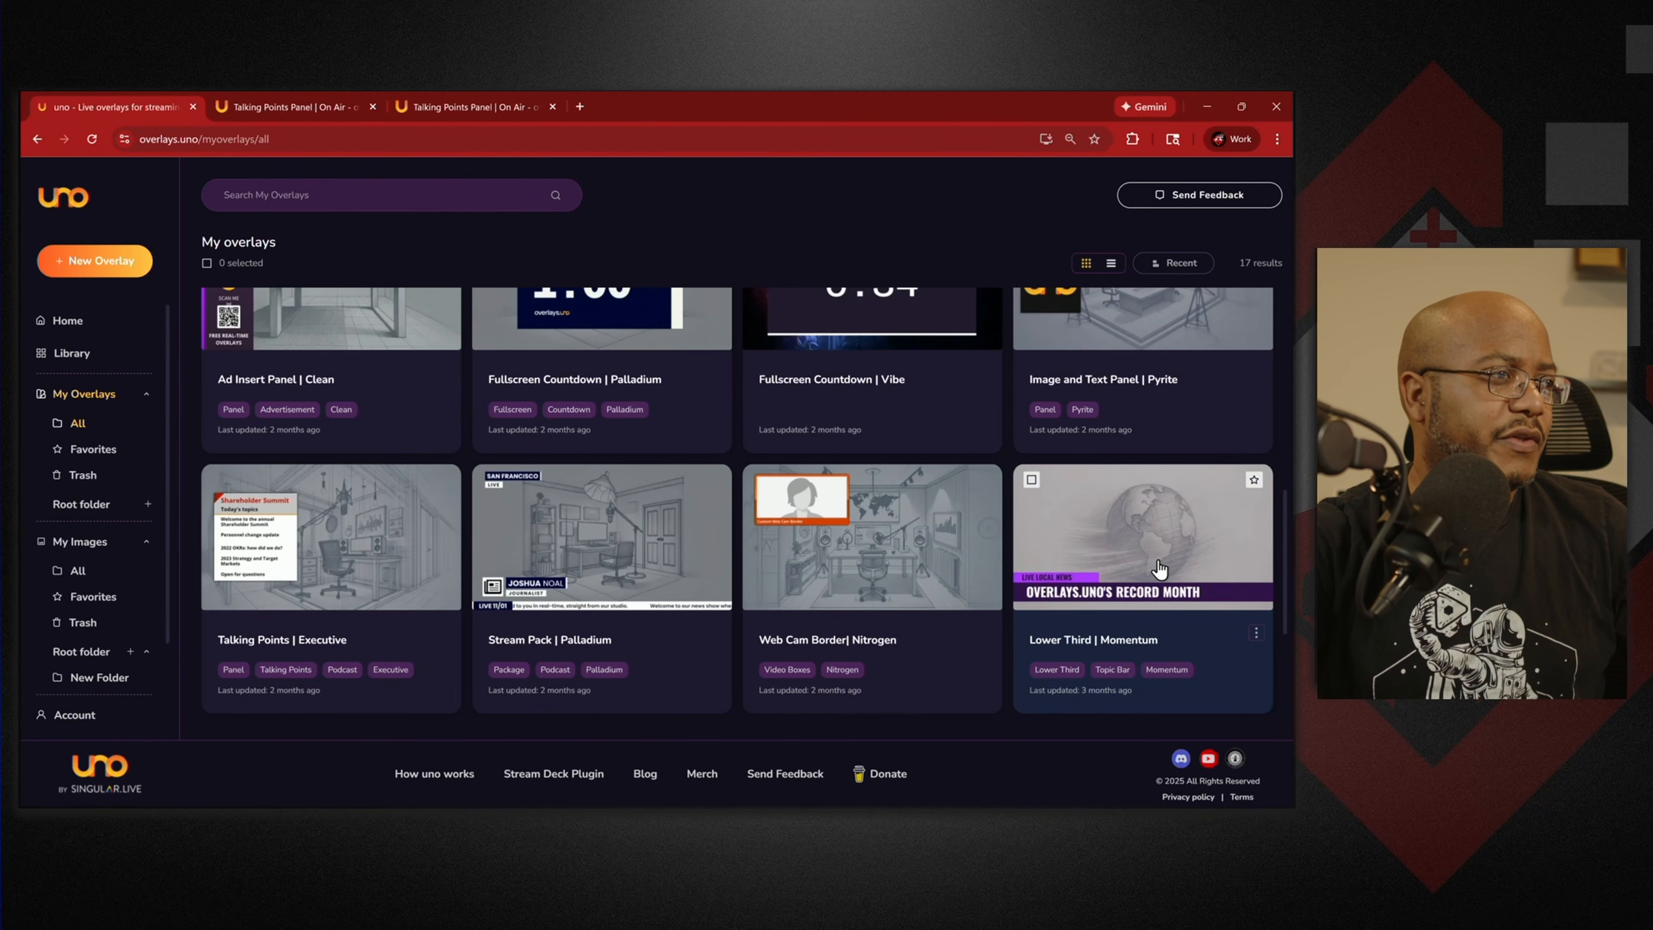
click(1256, 633)
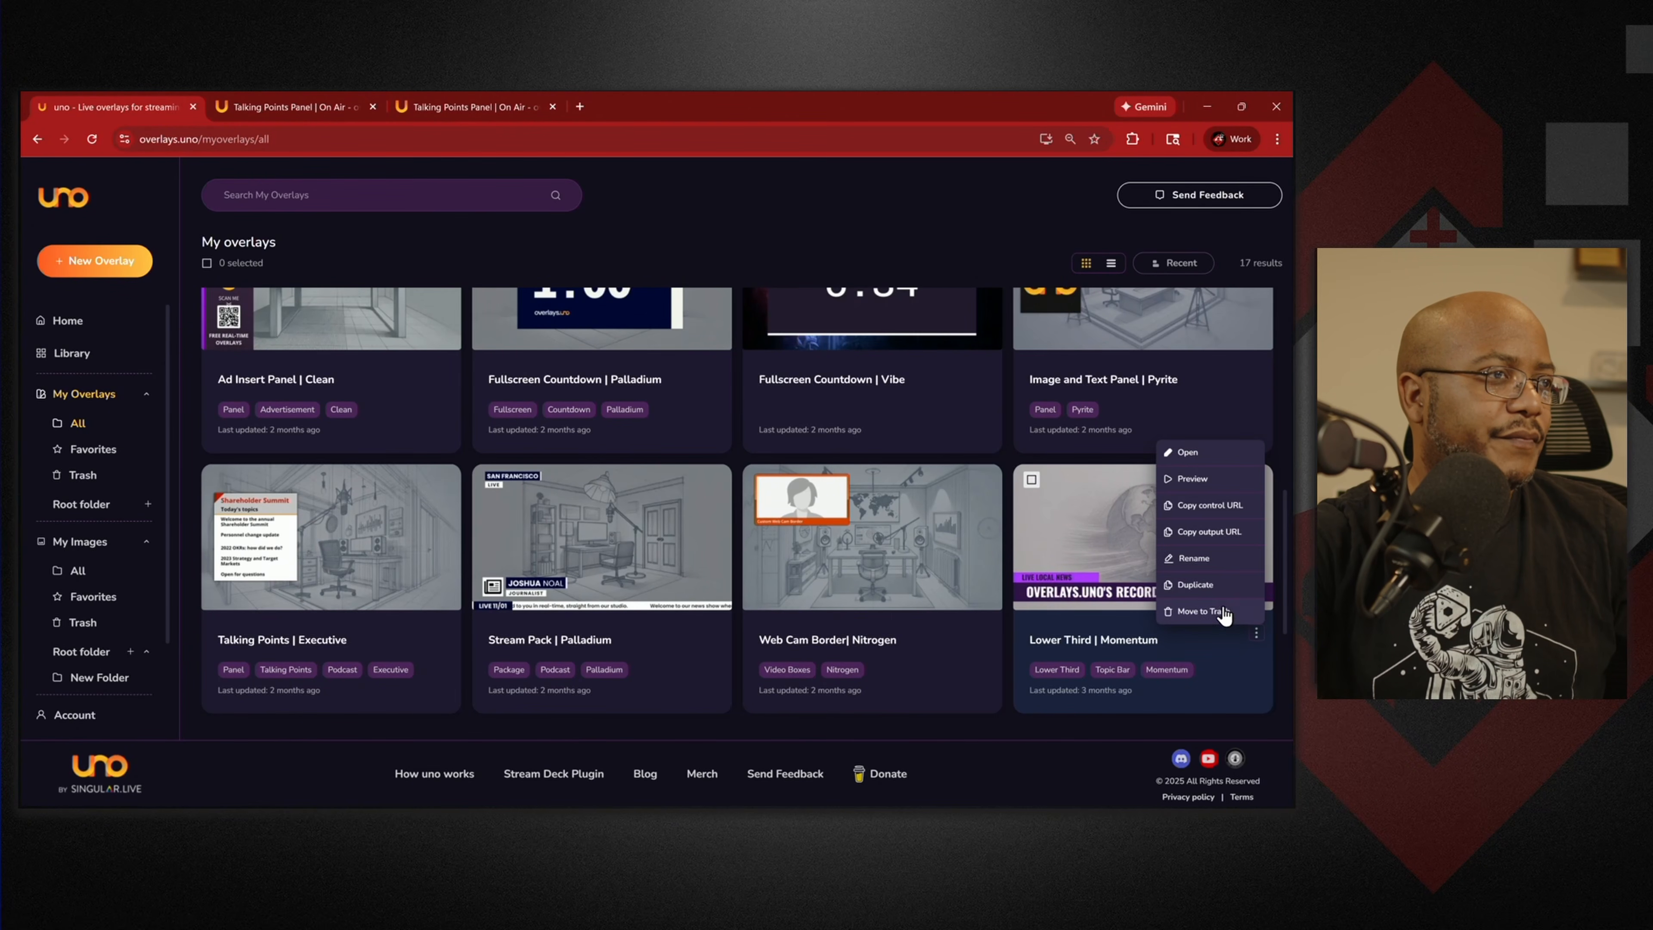
click(1194, 456)
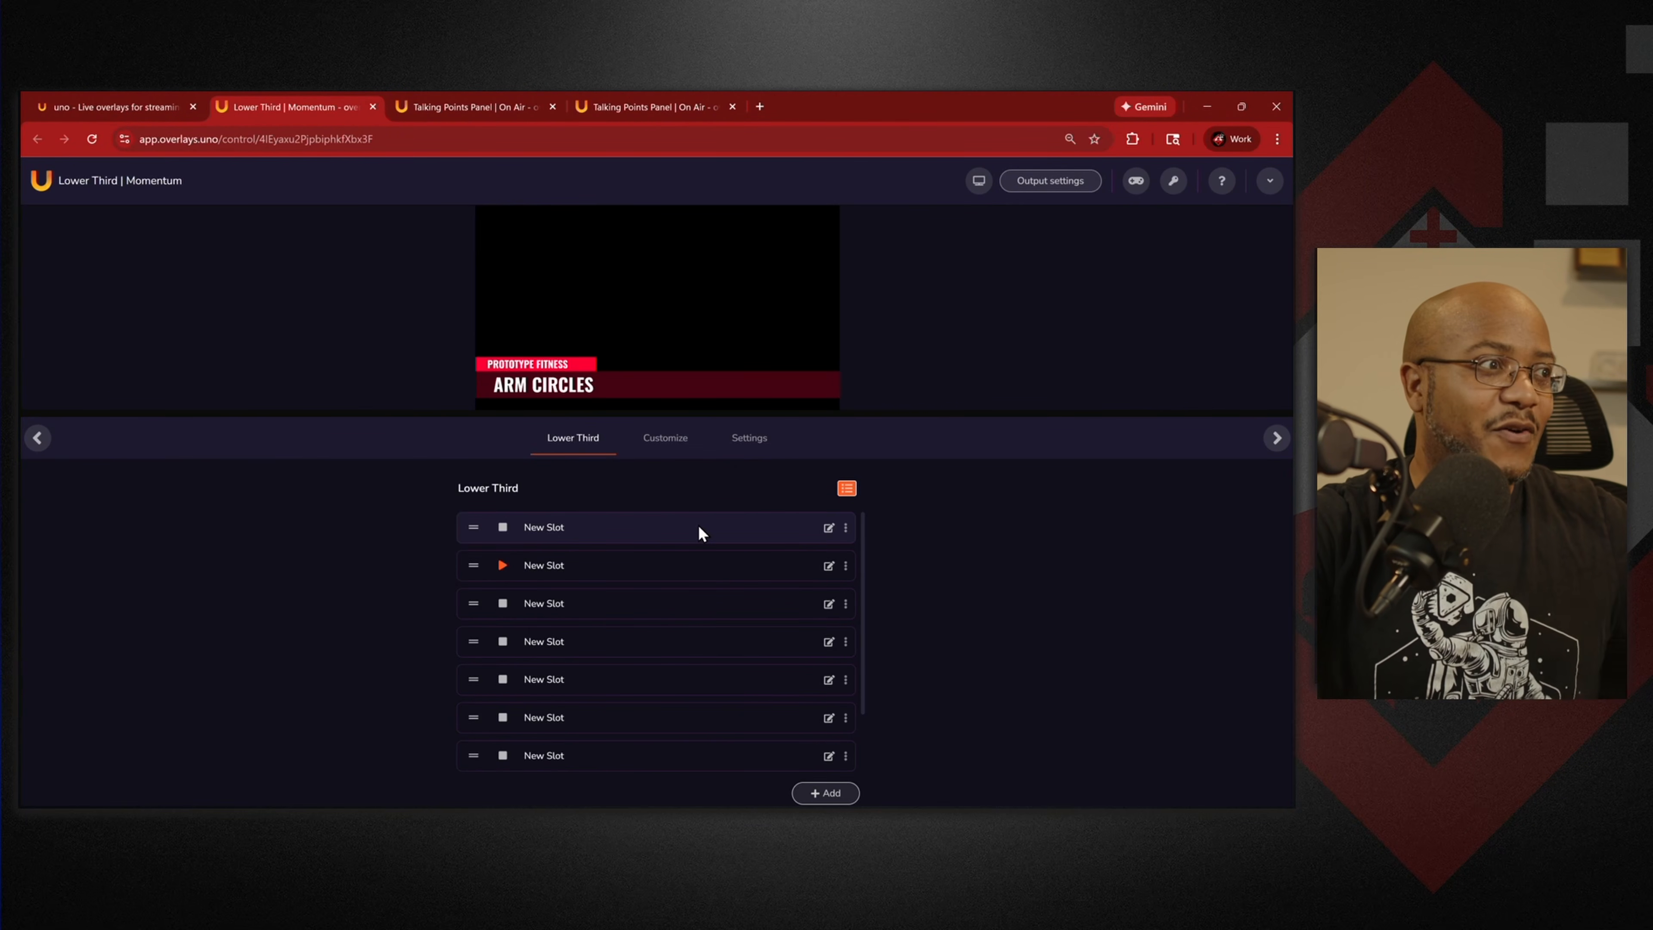
Delete the top lower-third slot repeatedly until only a single New Slot is left.
click(846, 527)
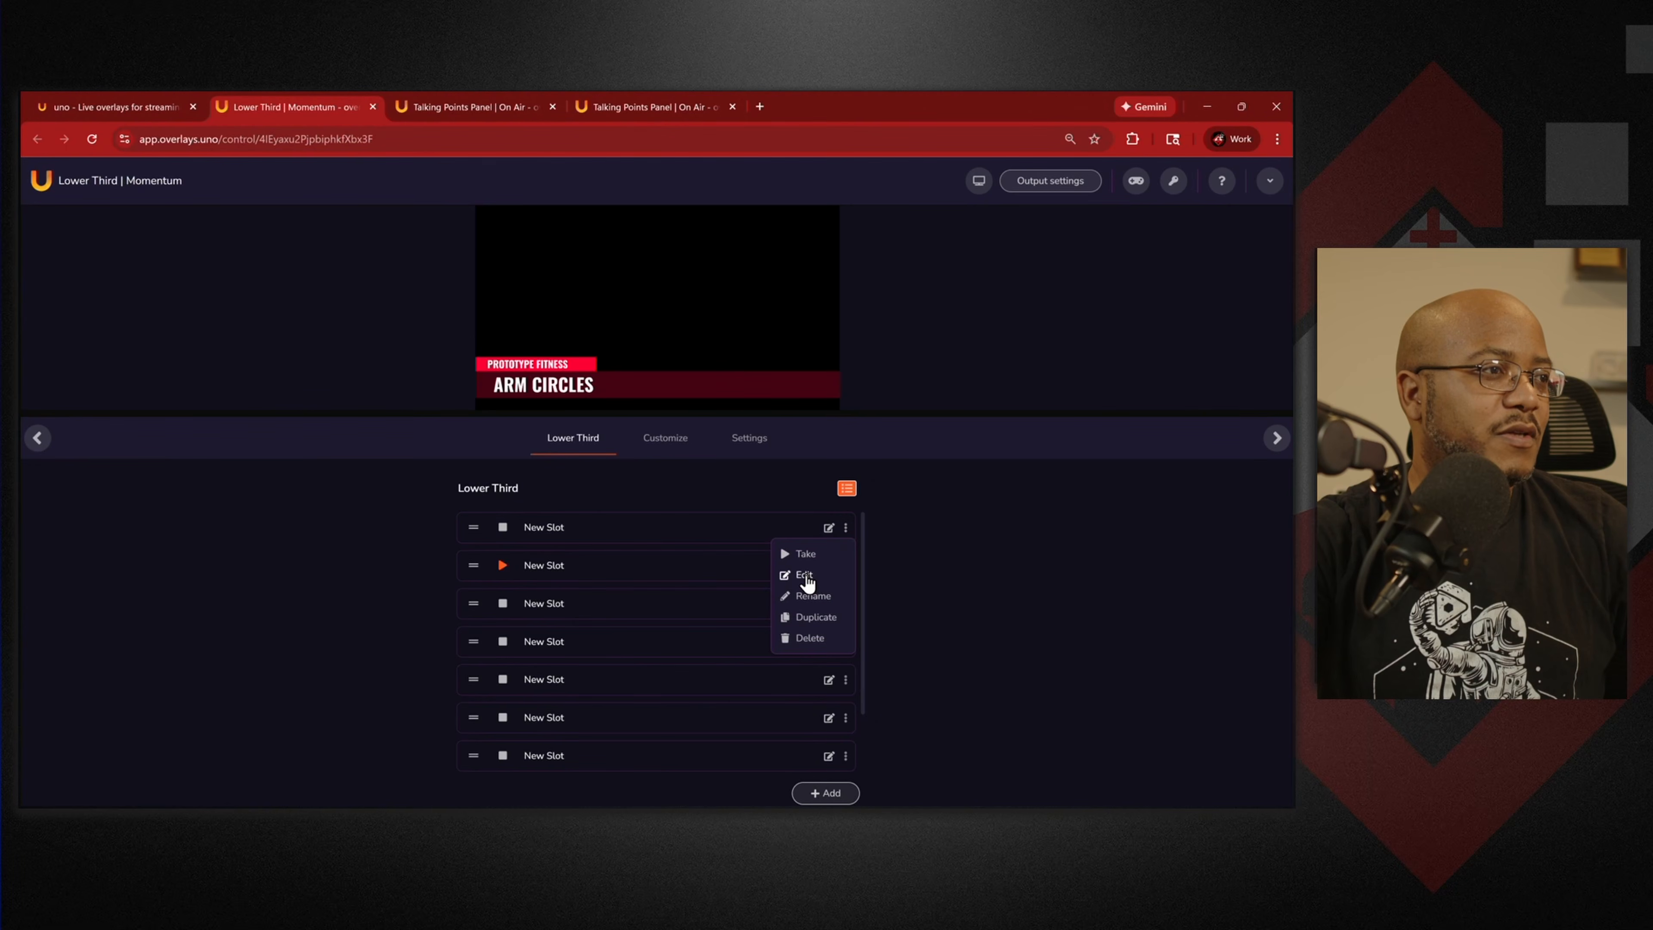
click(807, 638)
click(846, 528)
click(807, 638)
click(846, 527)
click(826, 636)
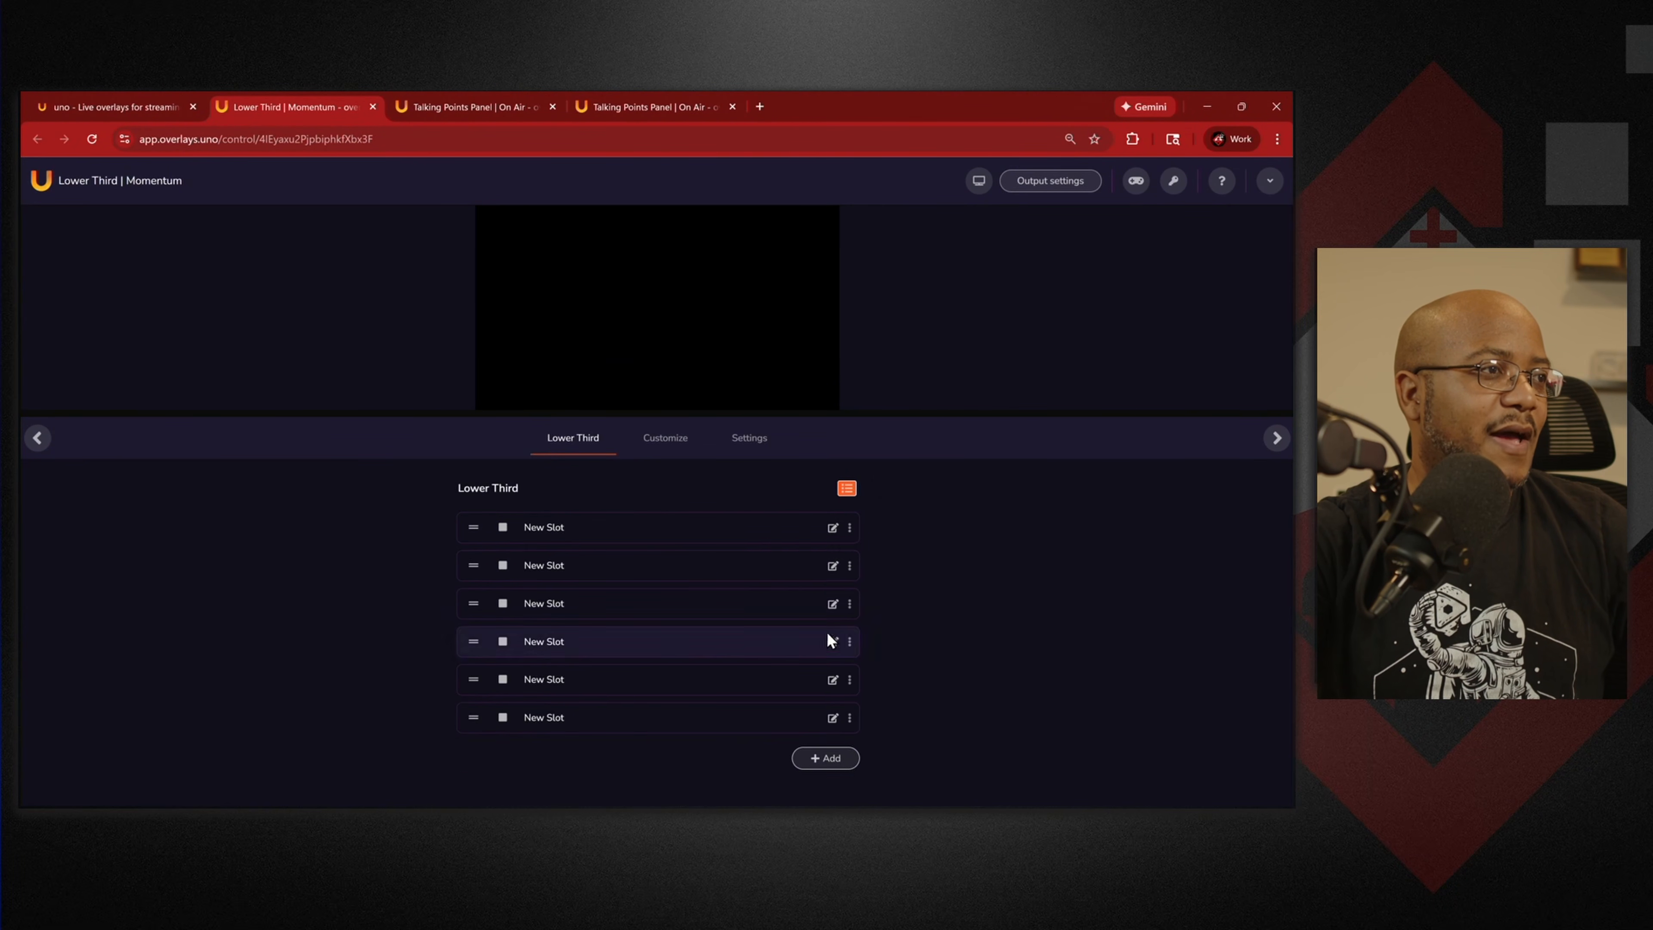
click(850, 528)
click(816, 638)
click(850, 527)
click(827, 640)
click(850, 527)
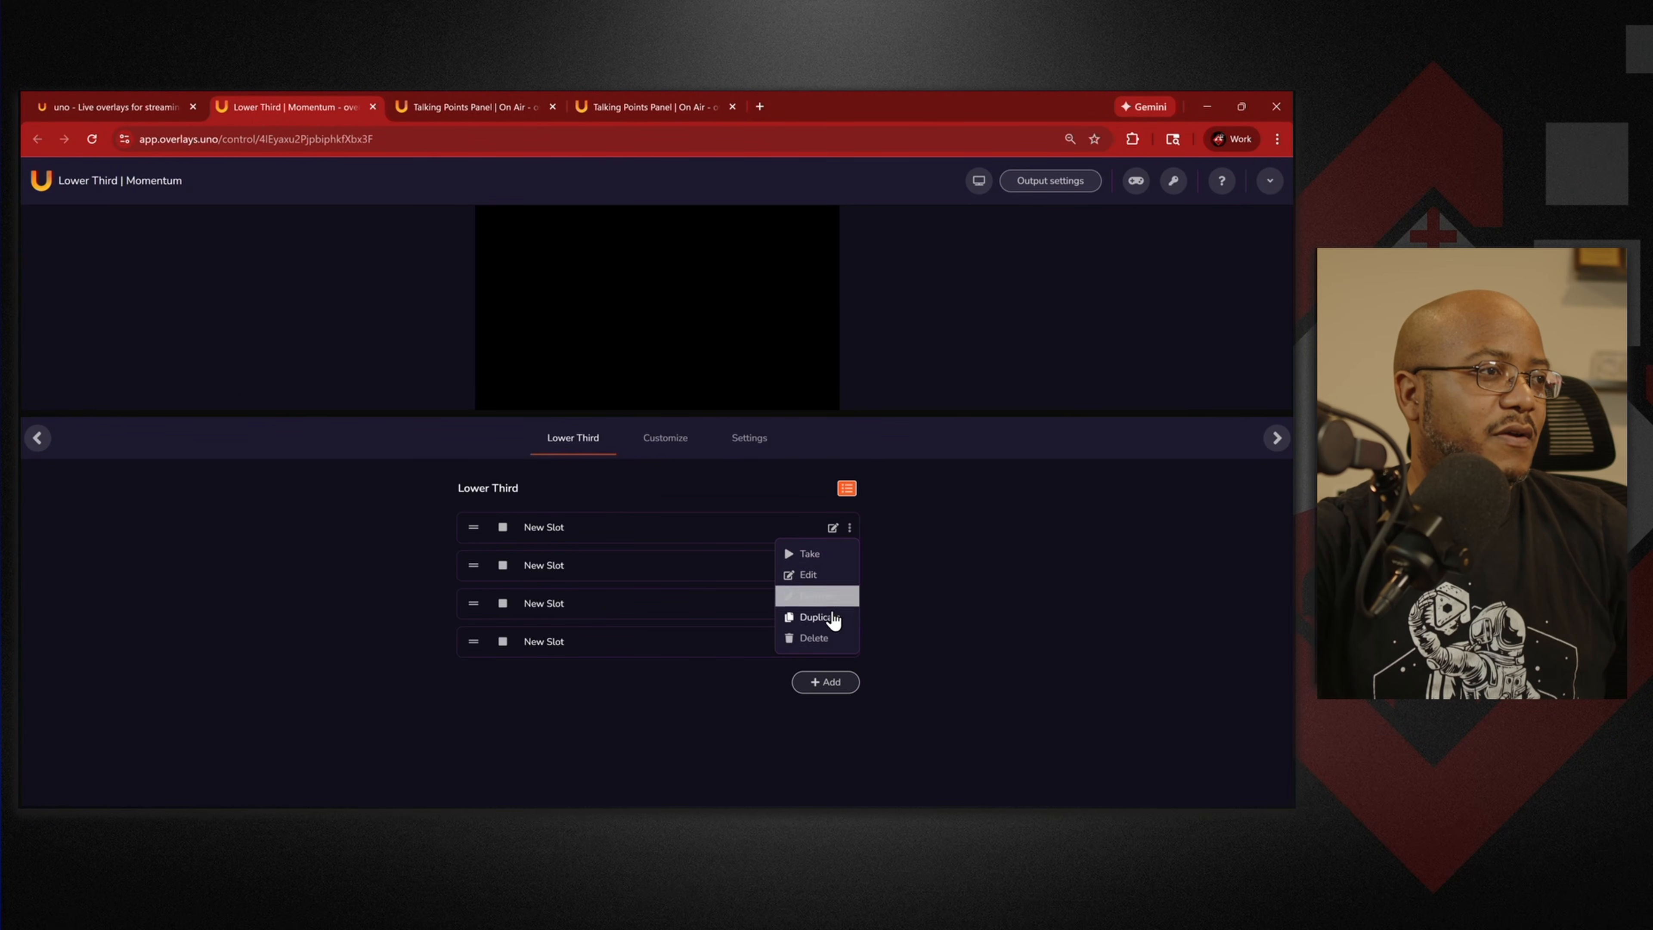
click(823, 639)
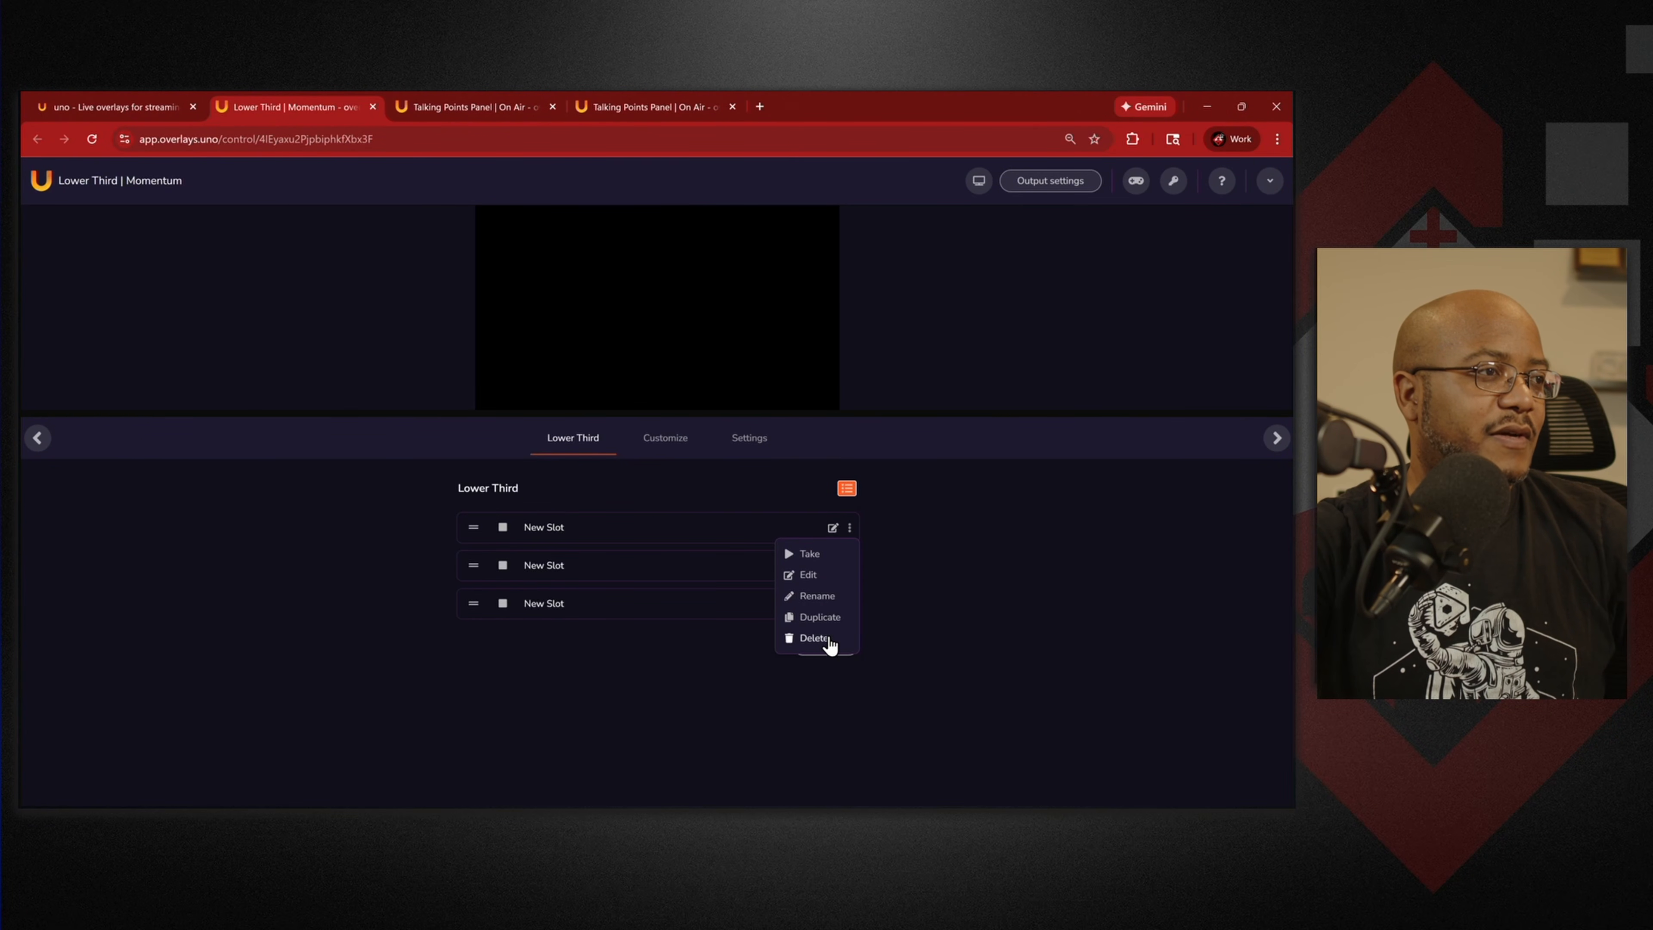
click(821, 638)
click(849, 527)
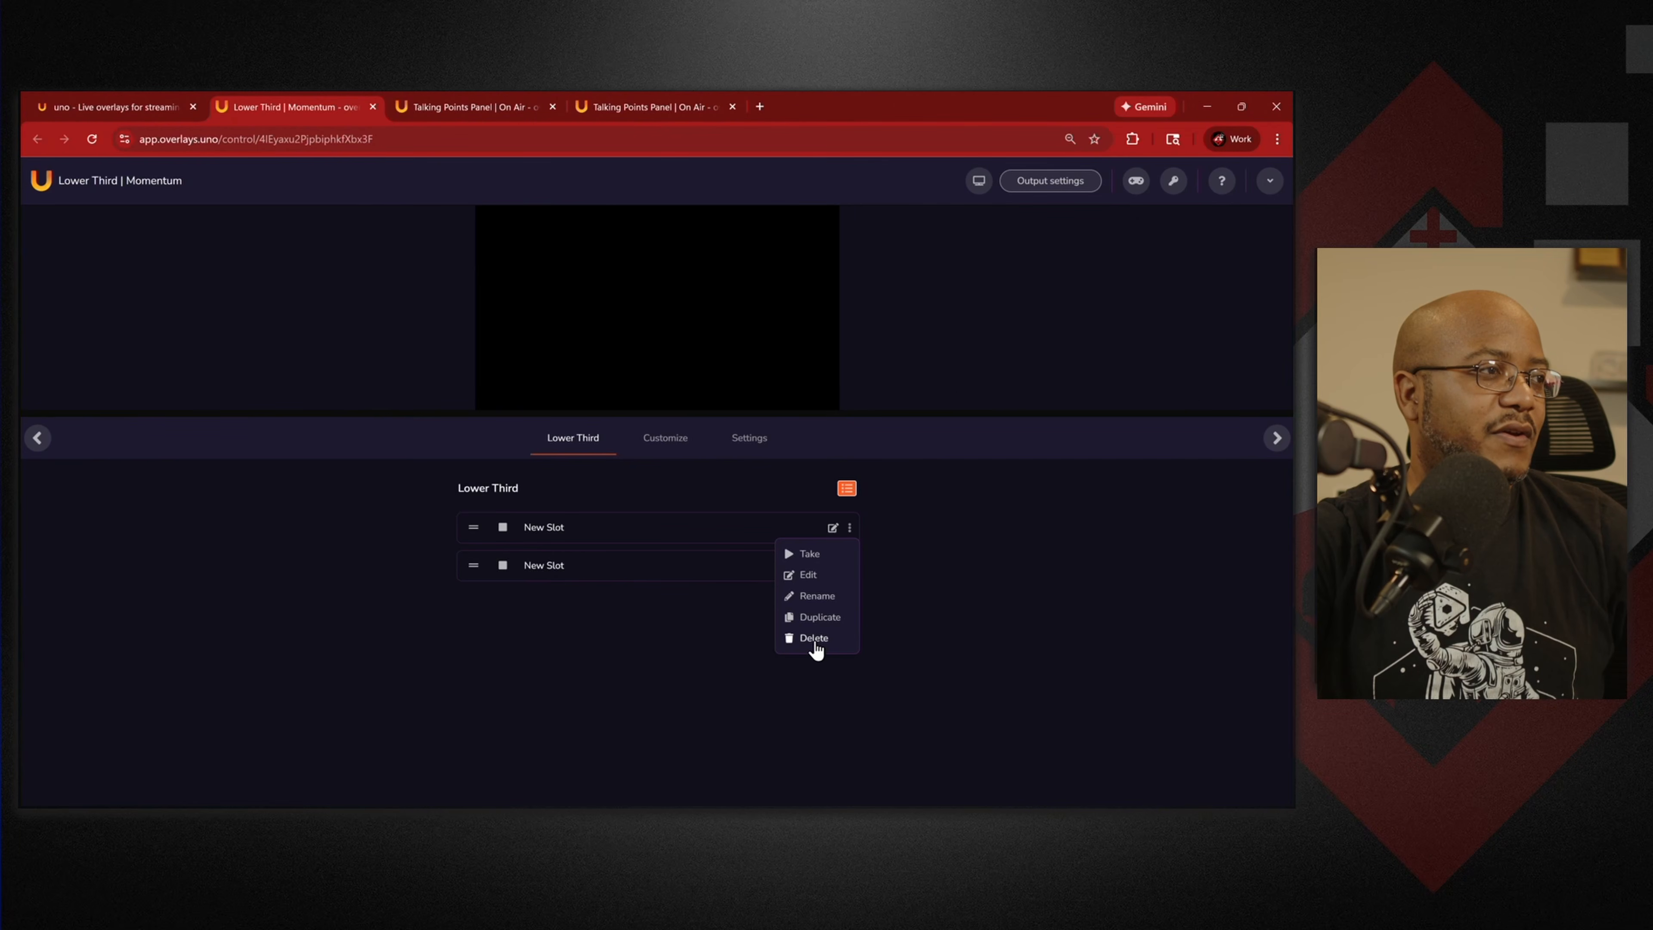
click(819, 638)
click(849, 528)
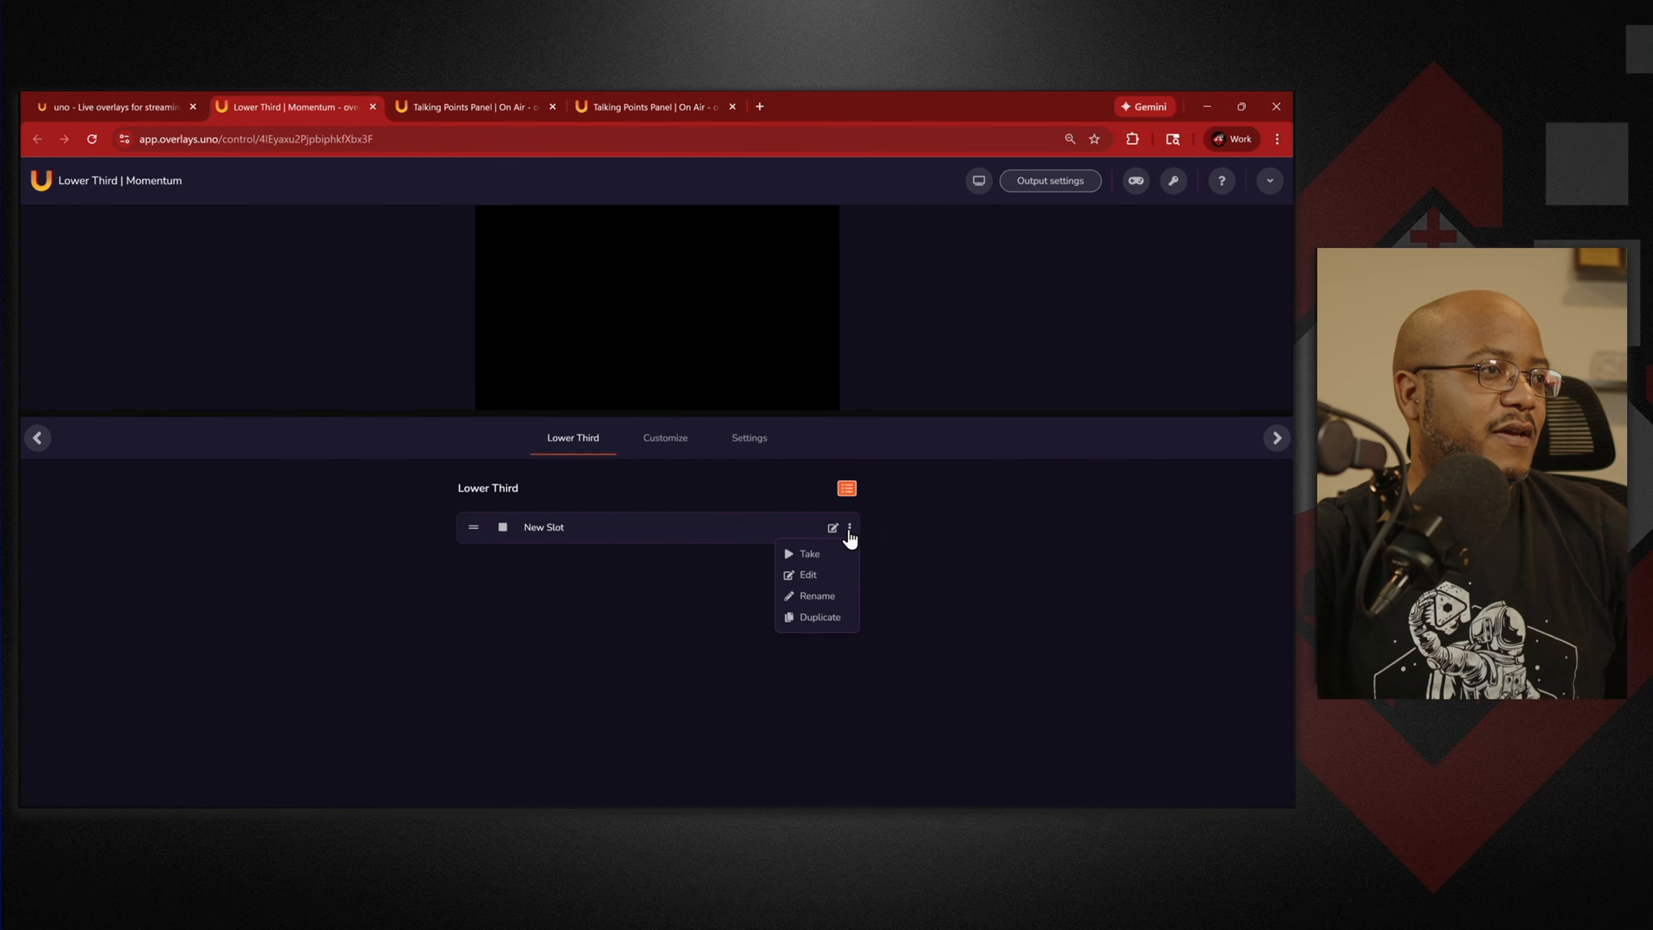
Replace header PROTOTYPE FITNESS with the pastor's name, text 'Senior Pastor', intro alert off, and take it live.
click(807, 574)
double_click(722, 588)
drag(646, 584, 590, 591)
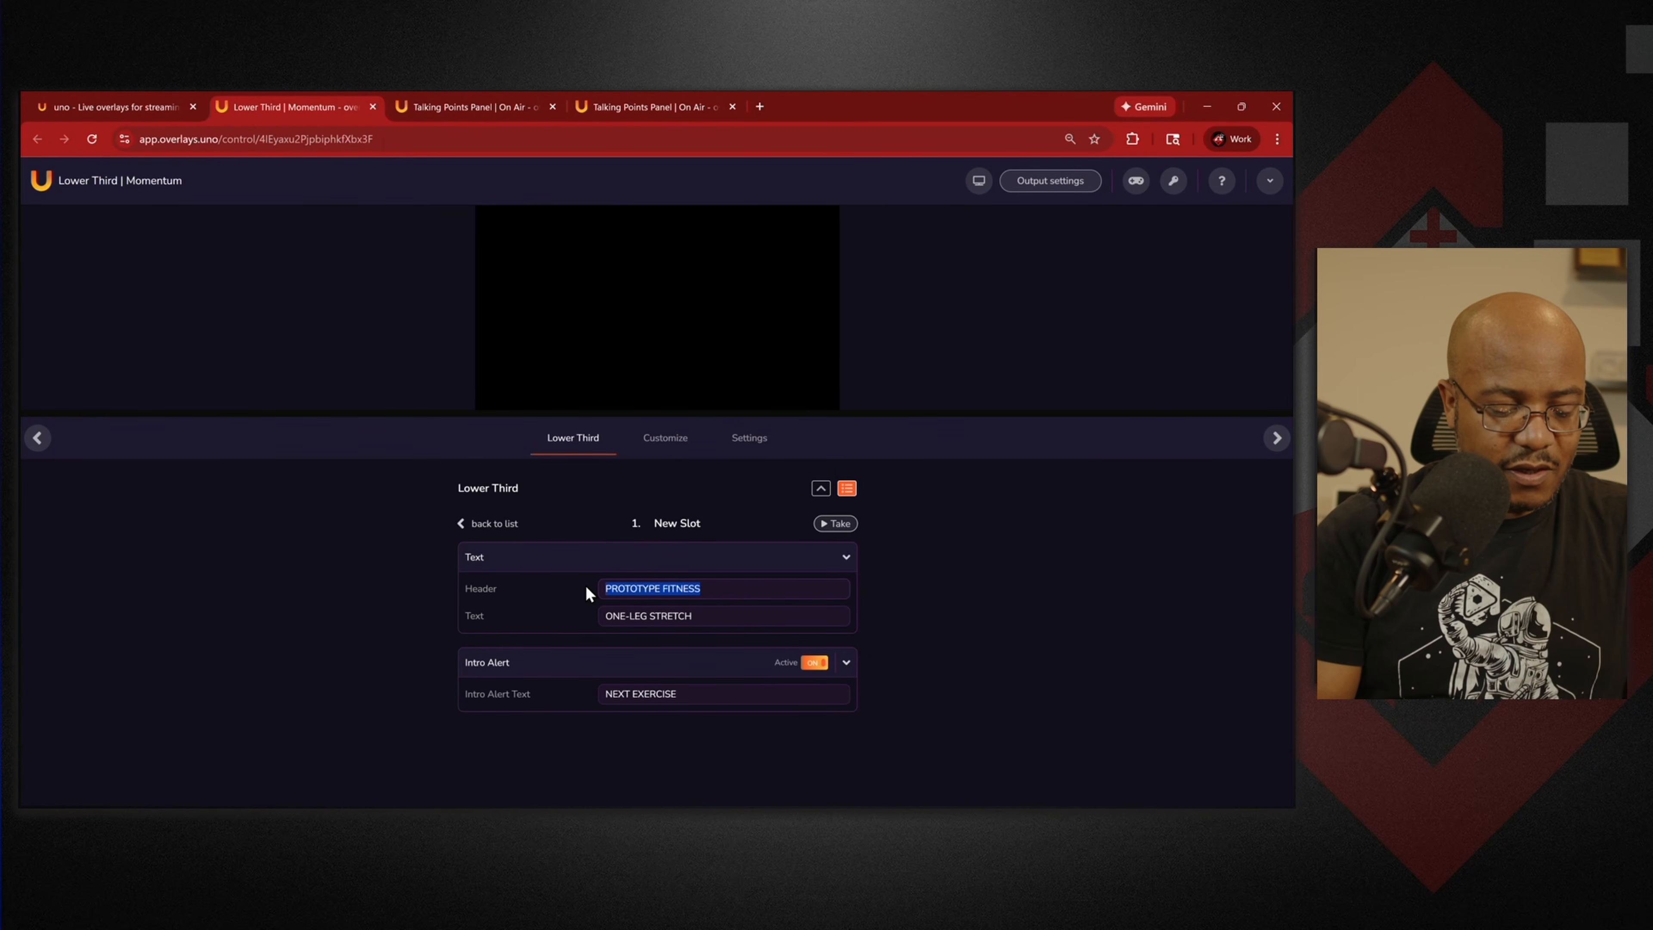
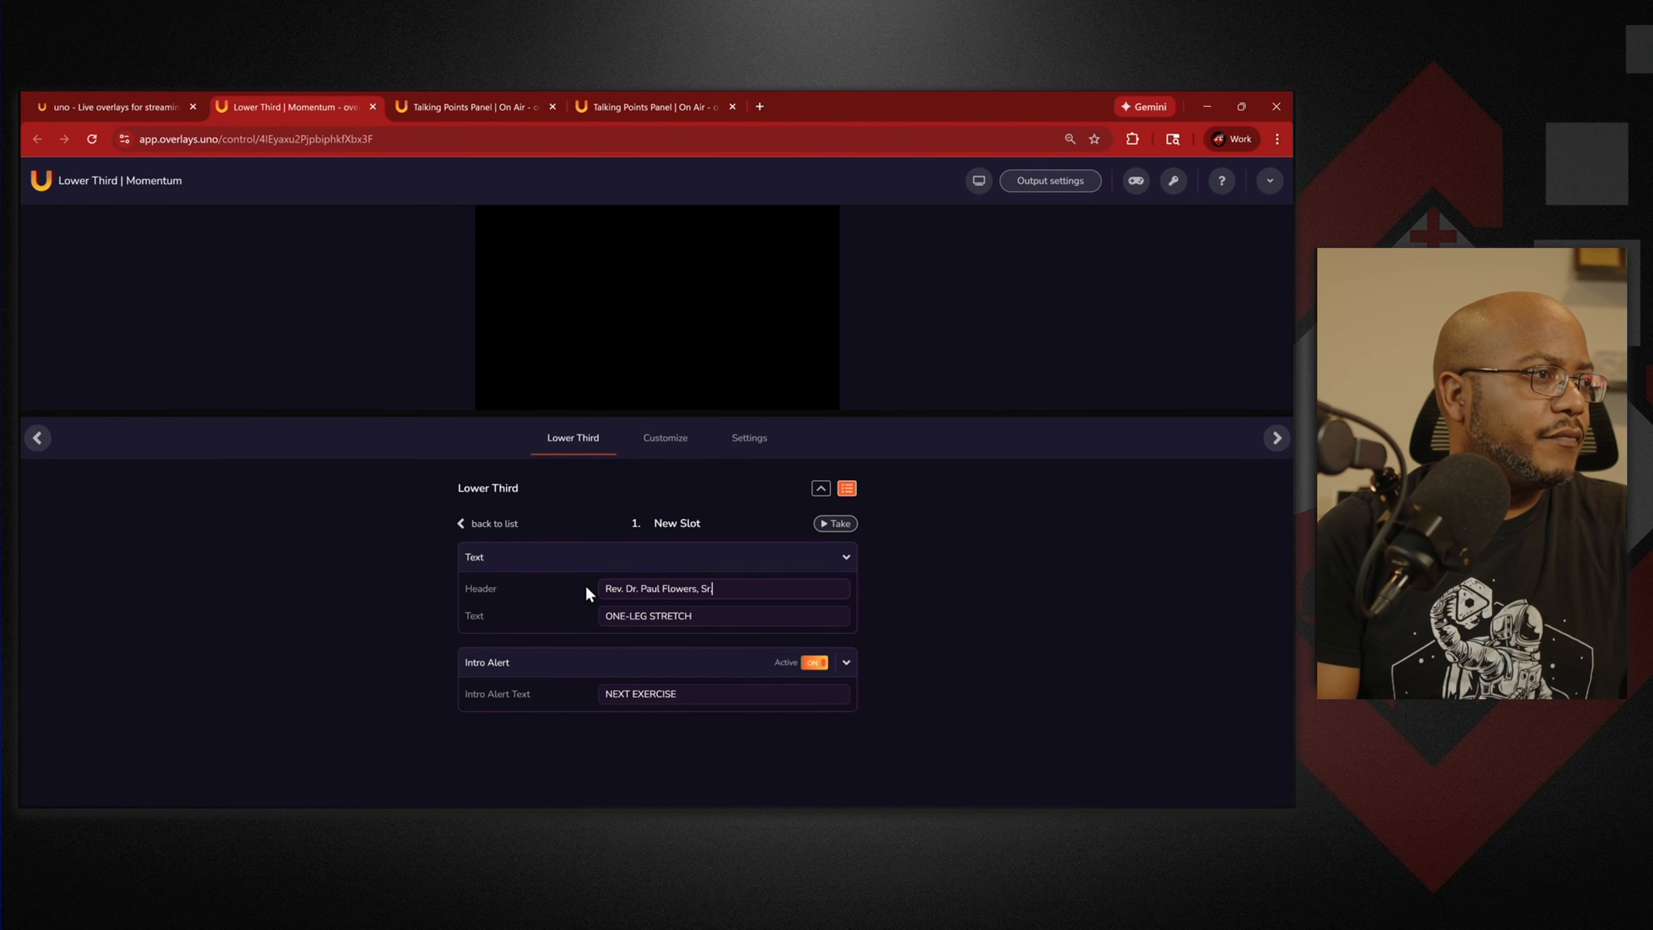
key(Tab)
text(S)
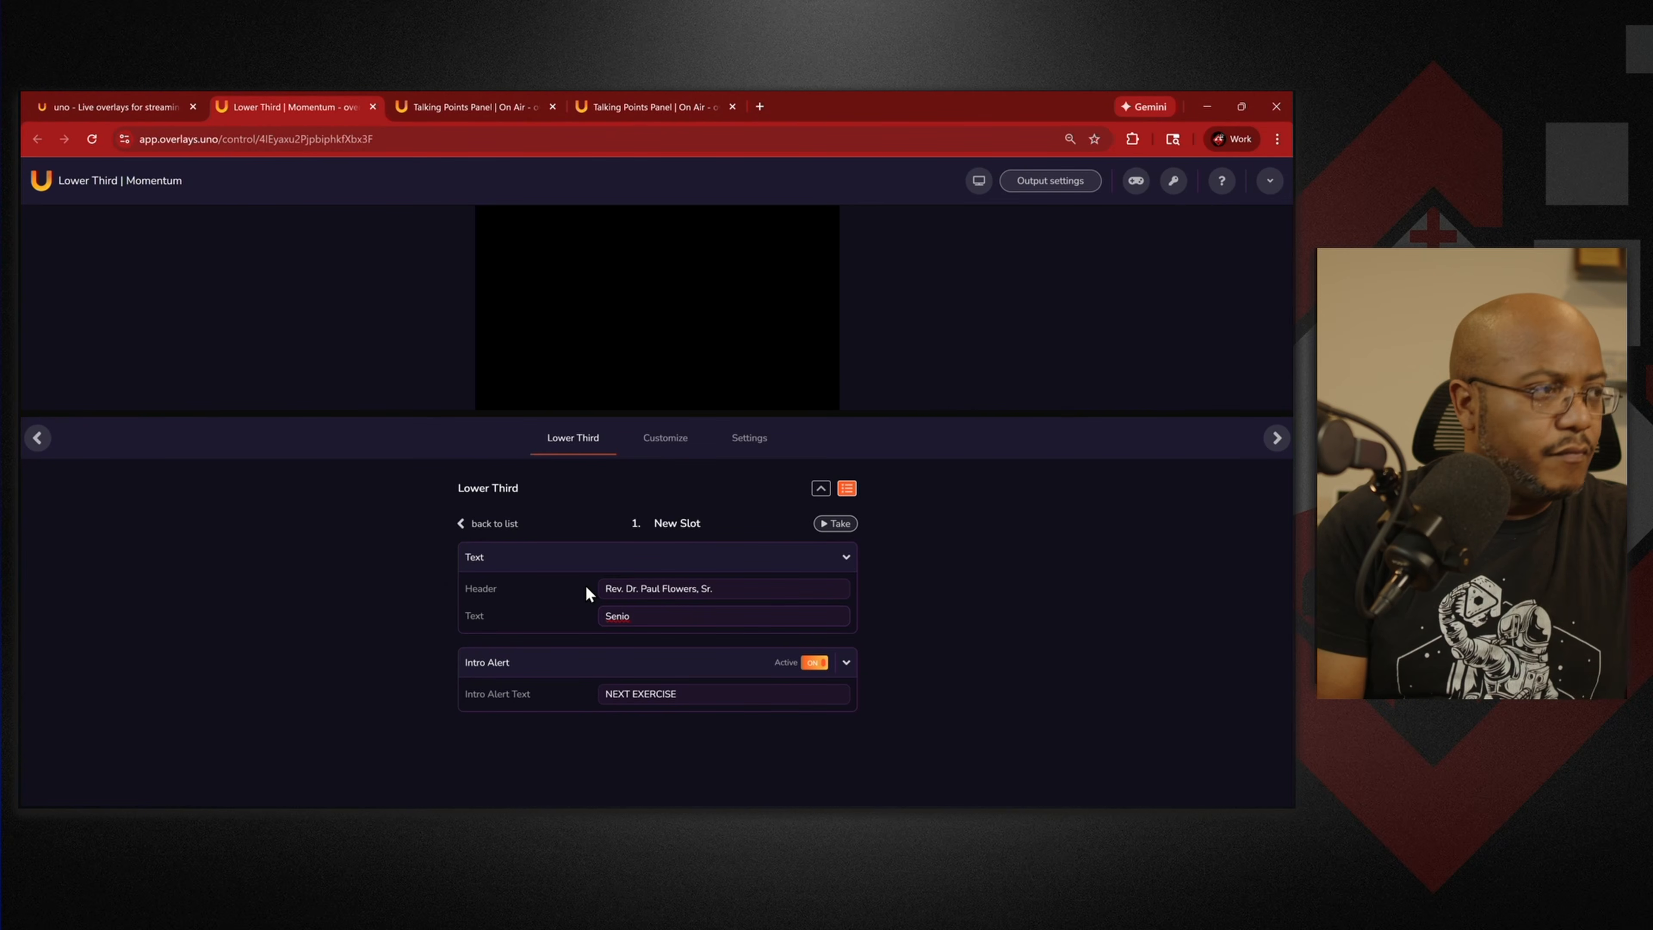
text(enior P)
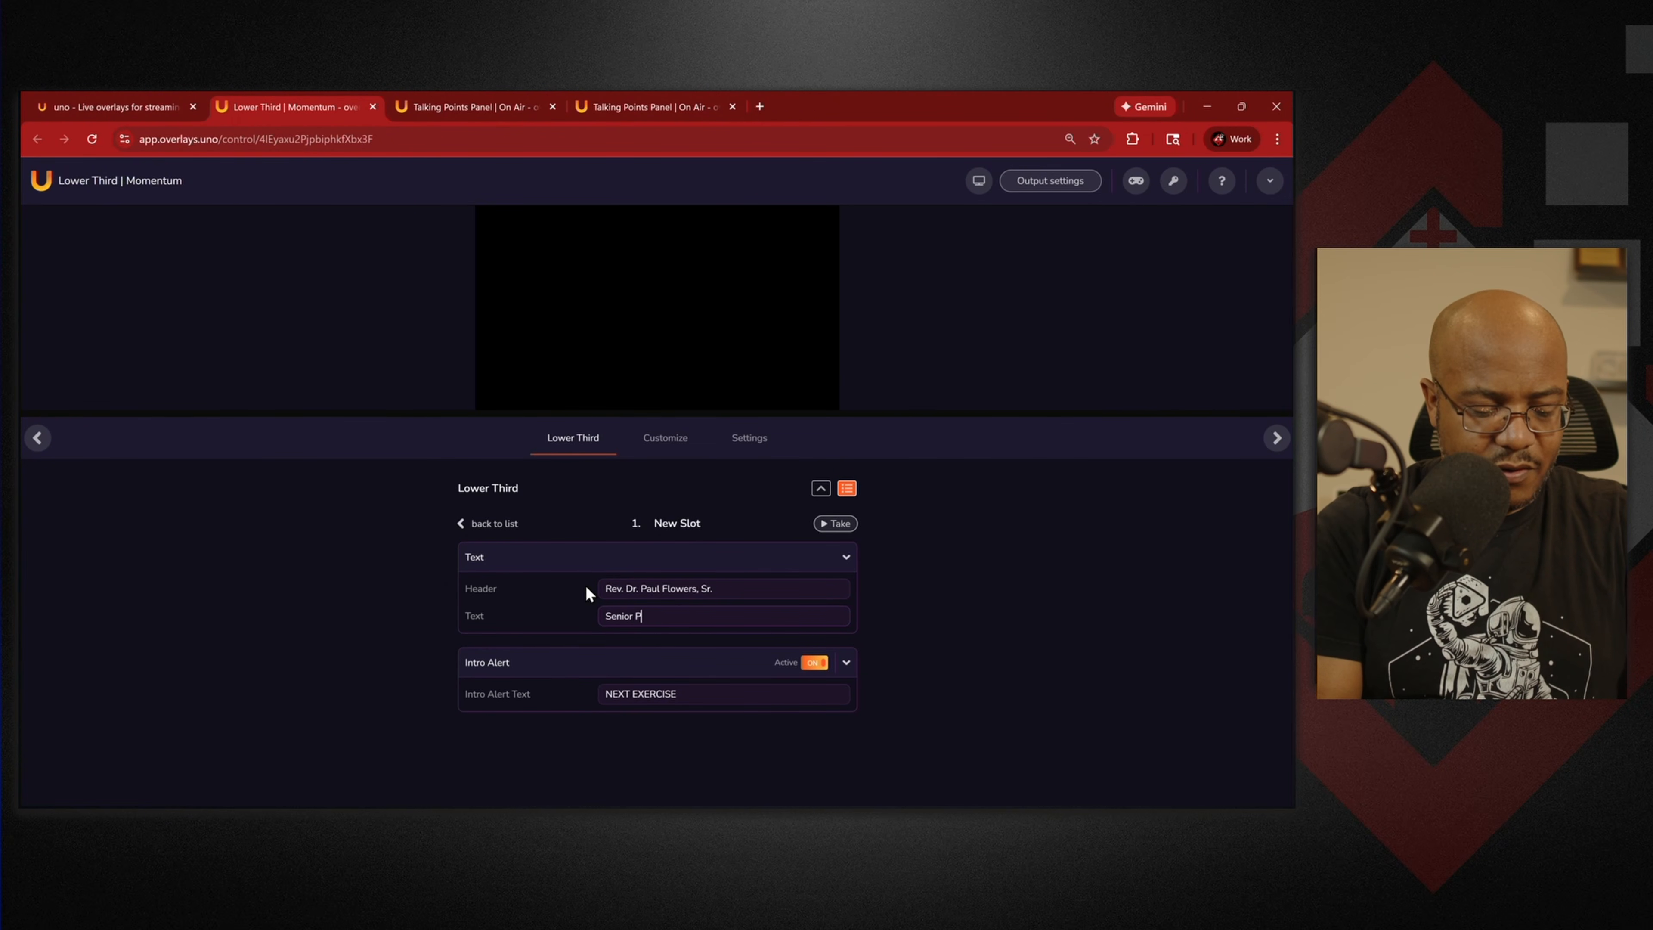
text(astor)
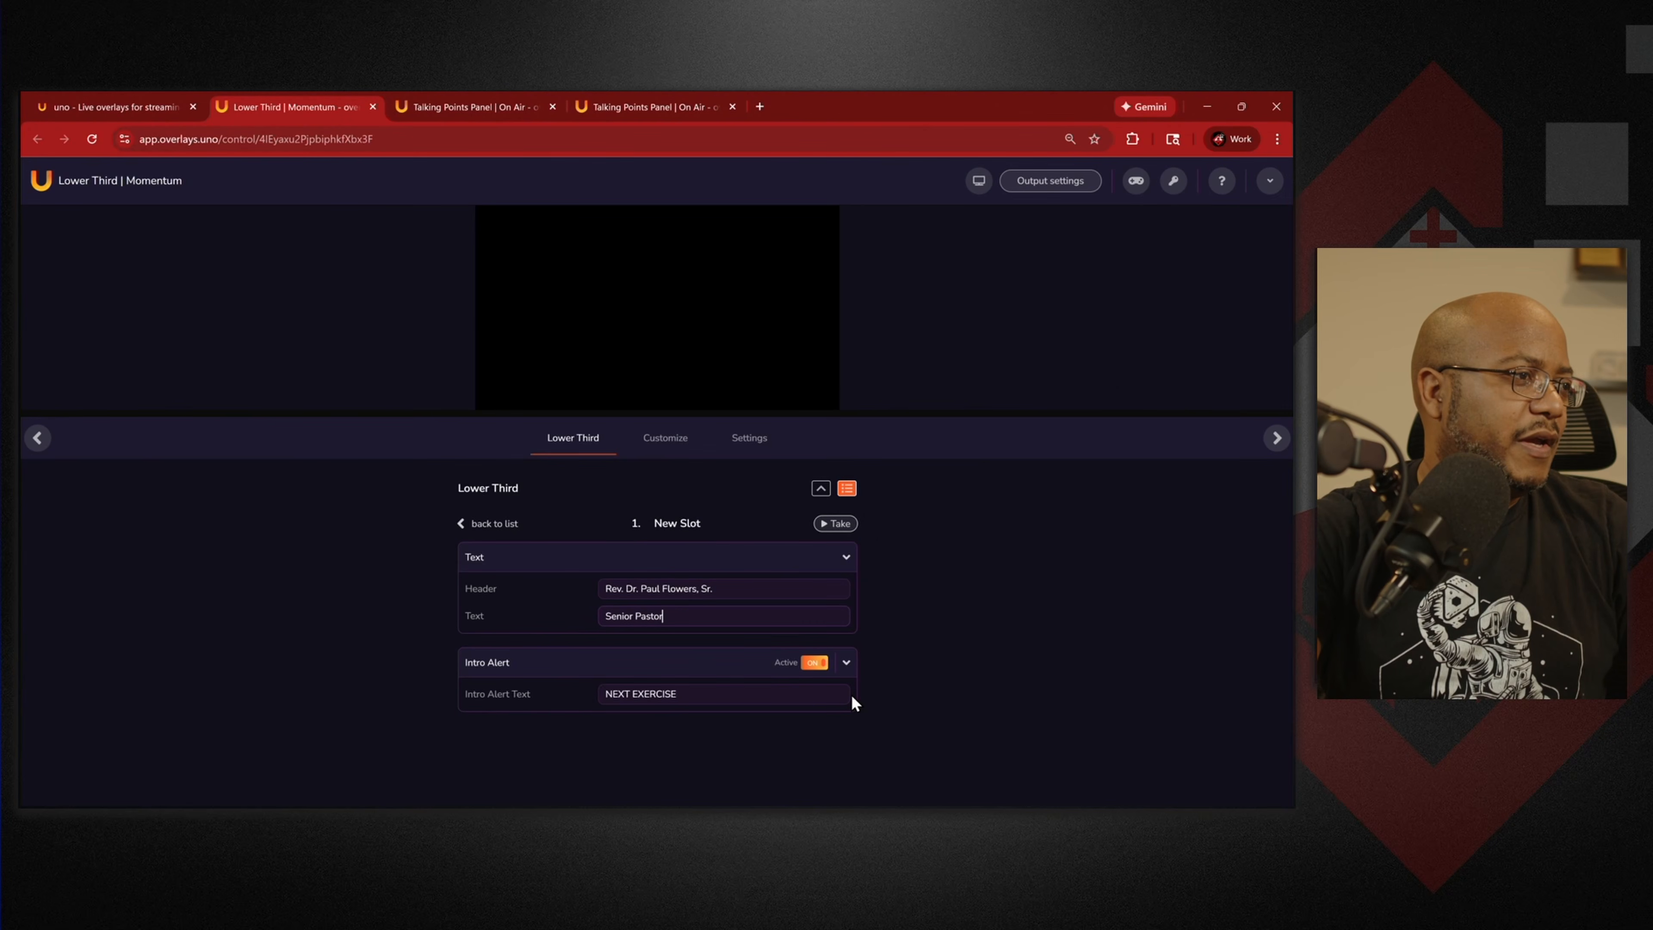
click(815, 666)
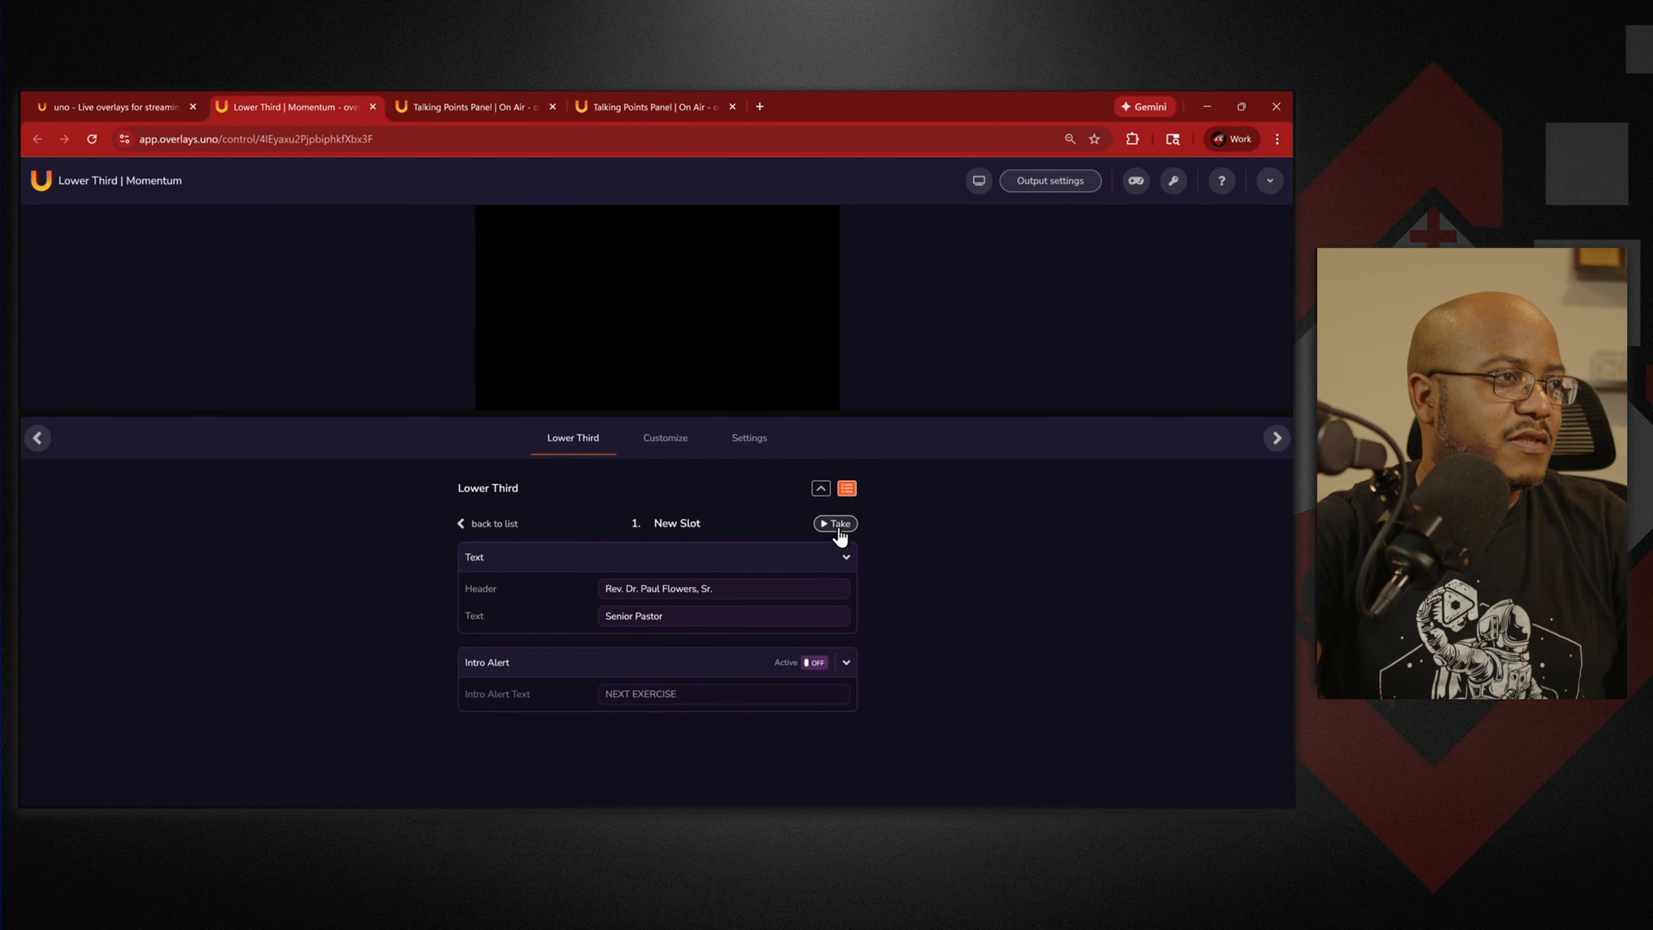
click(837, 526)
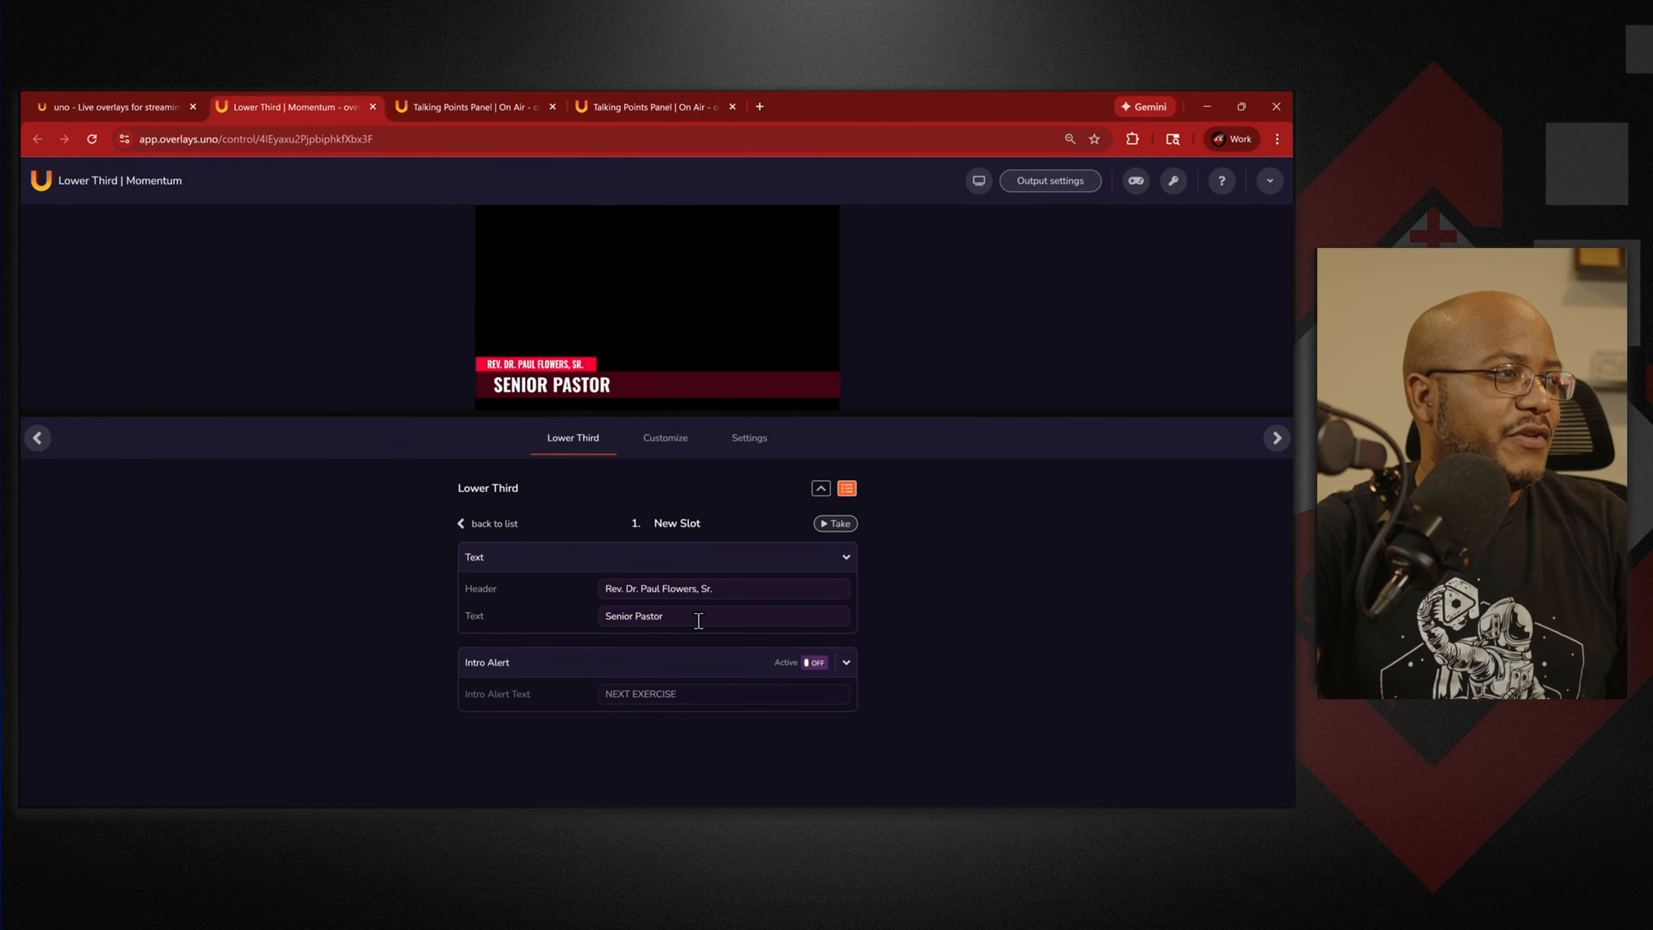
Swap the fields so 'Senior Pastor' is the header and the pastor's name the text, then retake.
drag(698, 619, 576, 615)
key(ctrl+c)
key(BackSpace)
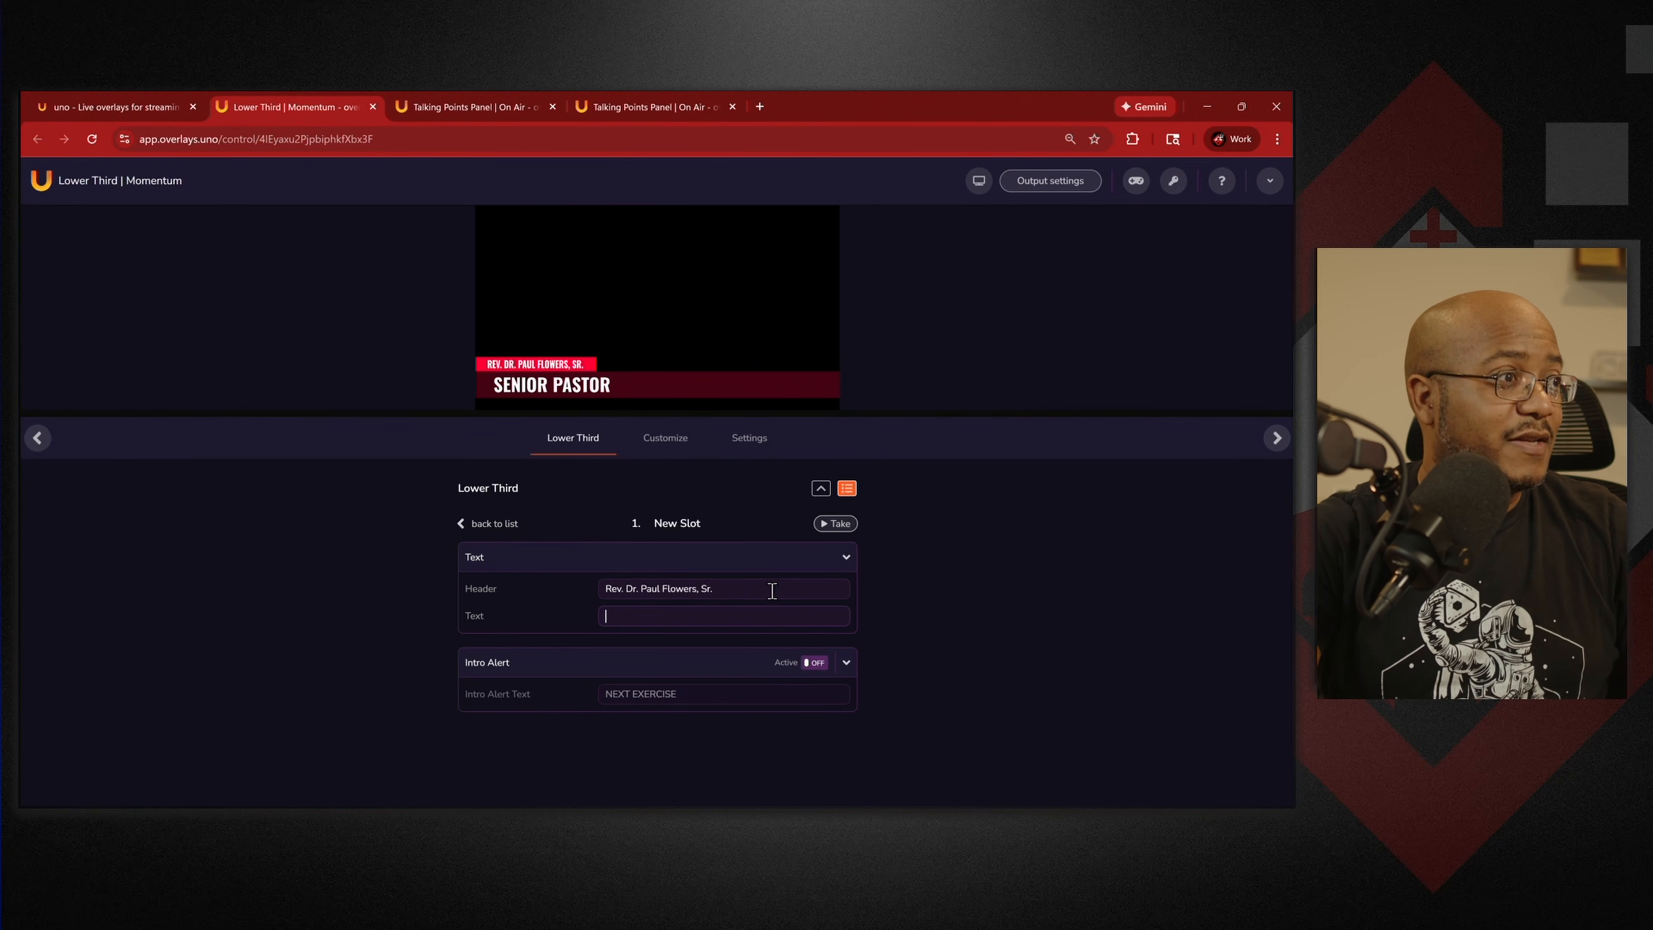
key(ctrl+v)
drag(714, 591, 585, 590)
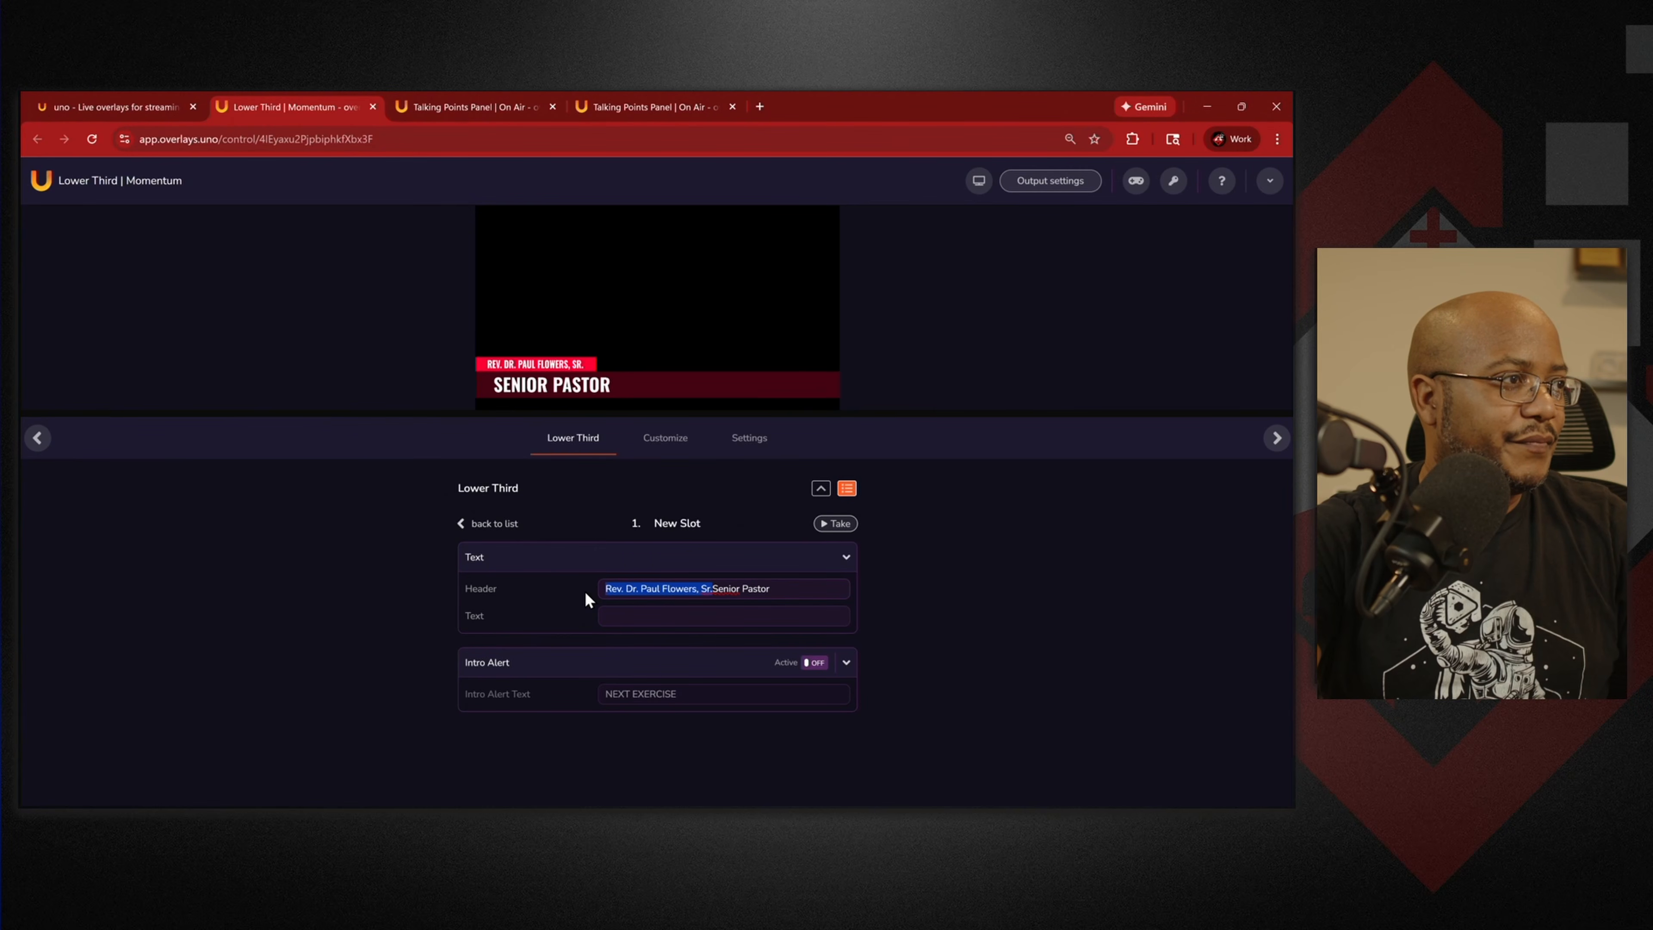
key(ctrl+x)
click(689, 614)
key(ctrl+v)
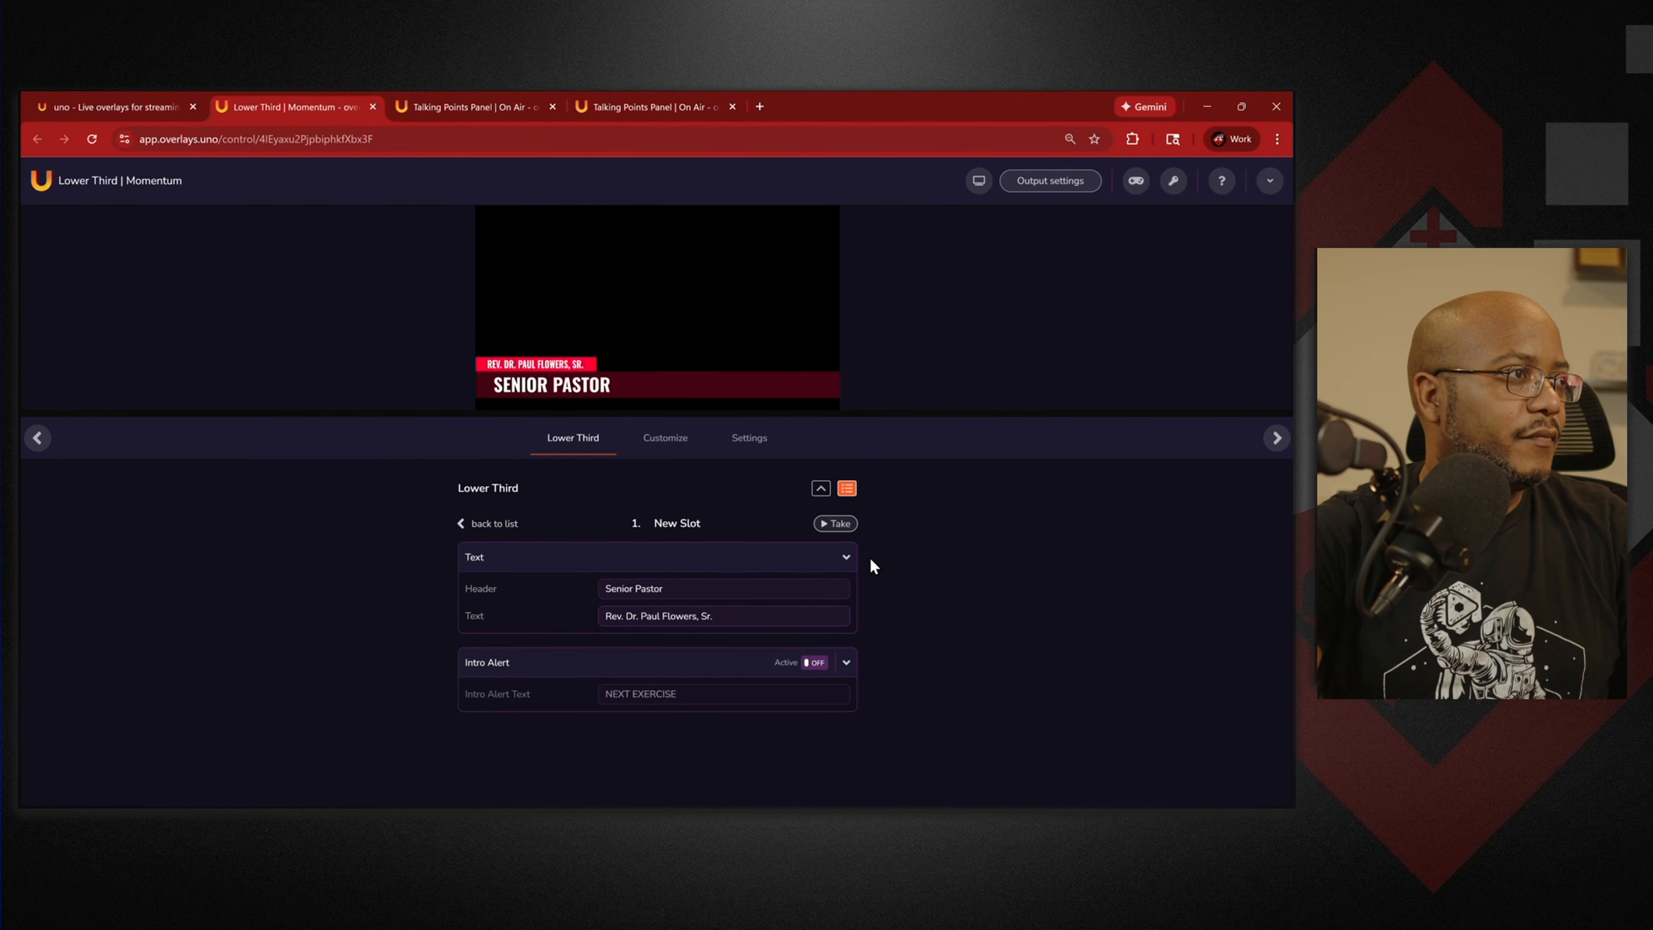
click(842, 525)
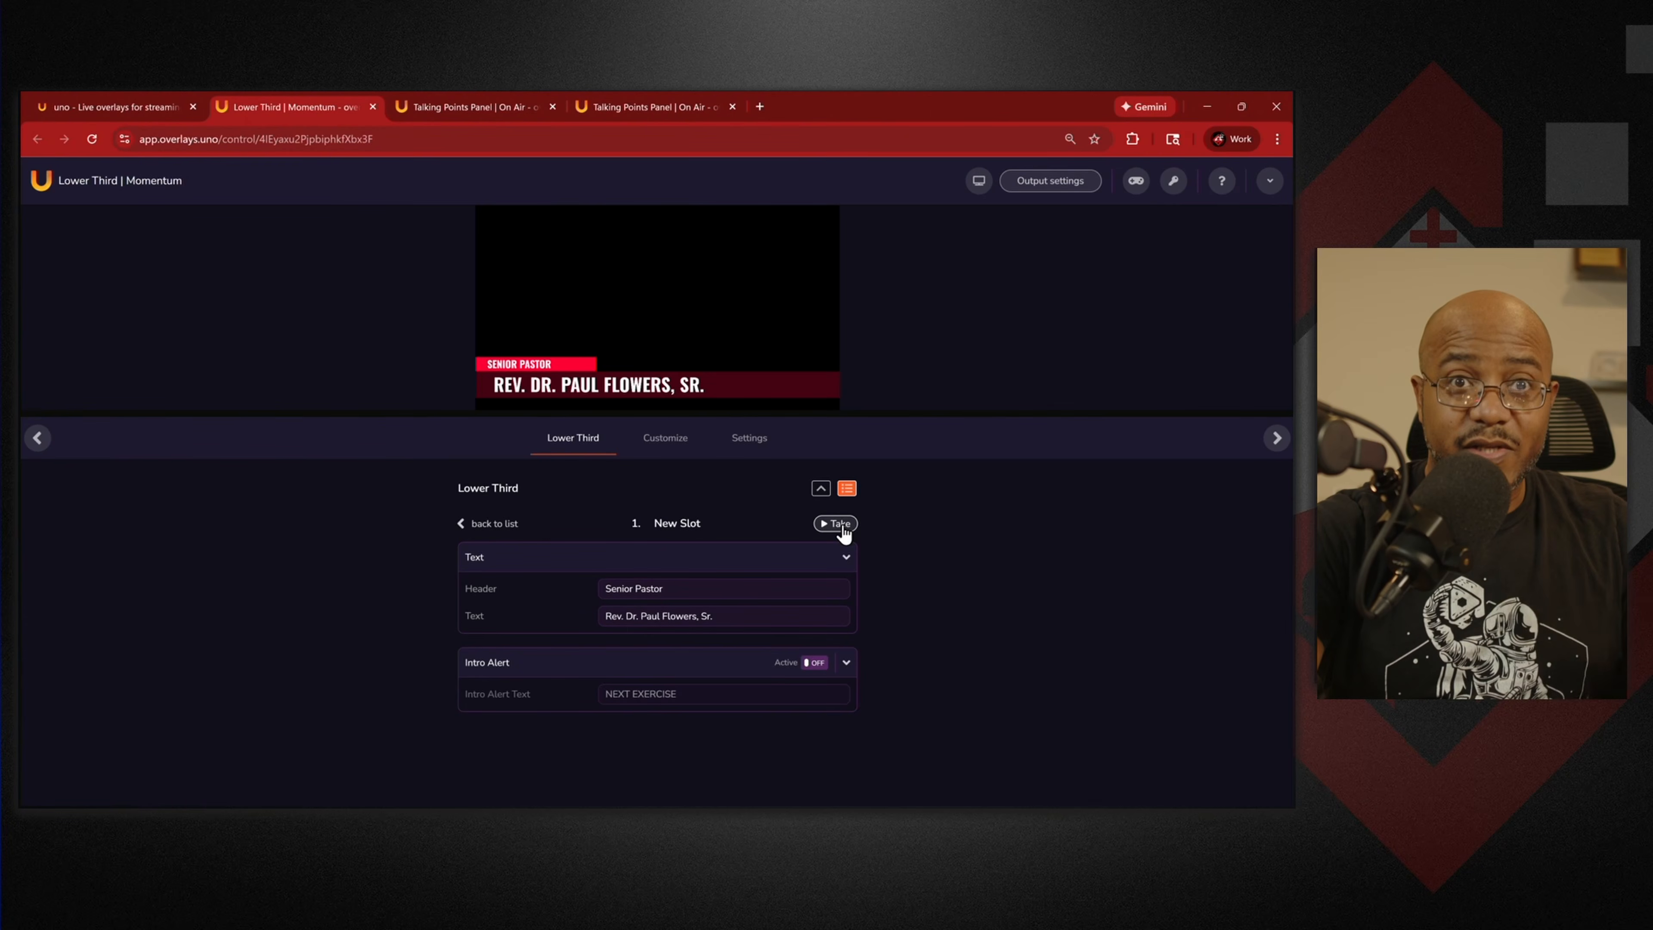
click(1031, 189)
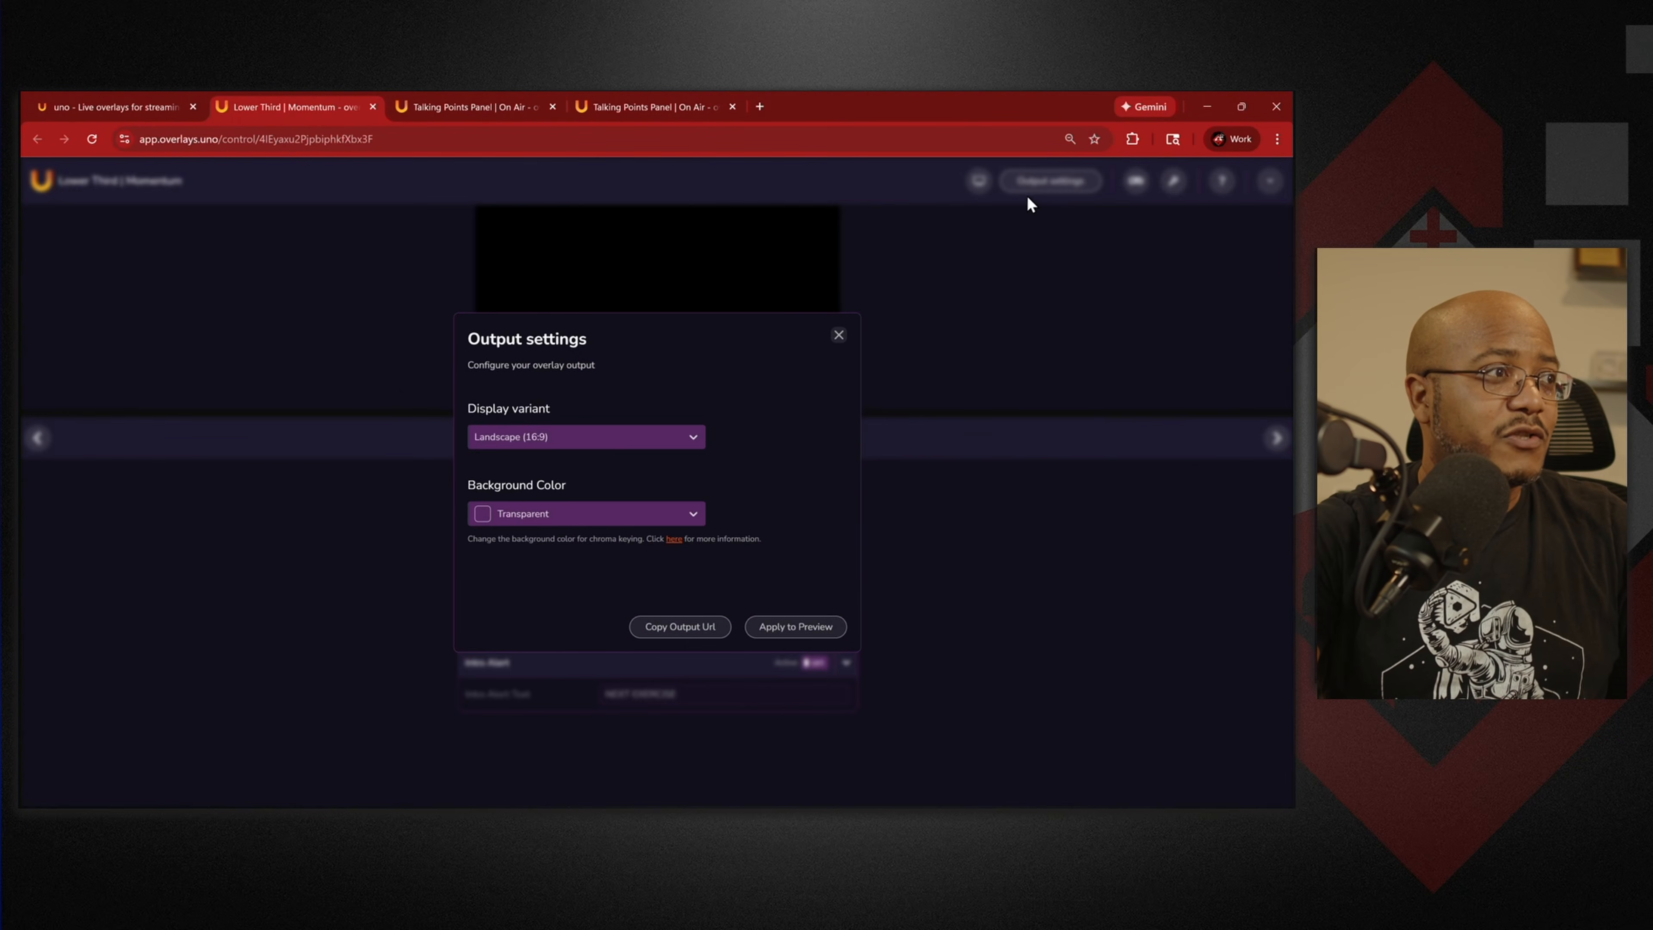
Copy the lower third's output URL into OBS's Browser 2 source, then maximize the browser again.
click(674, 627)
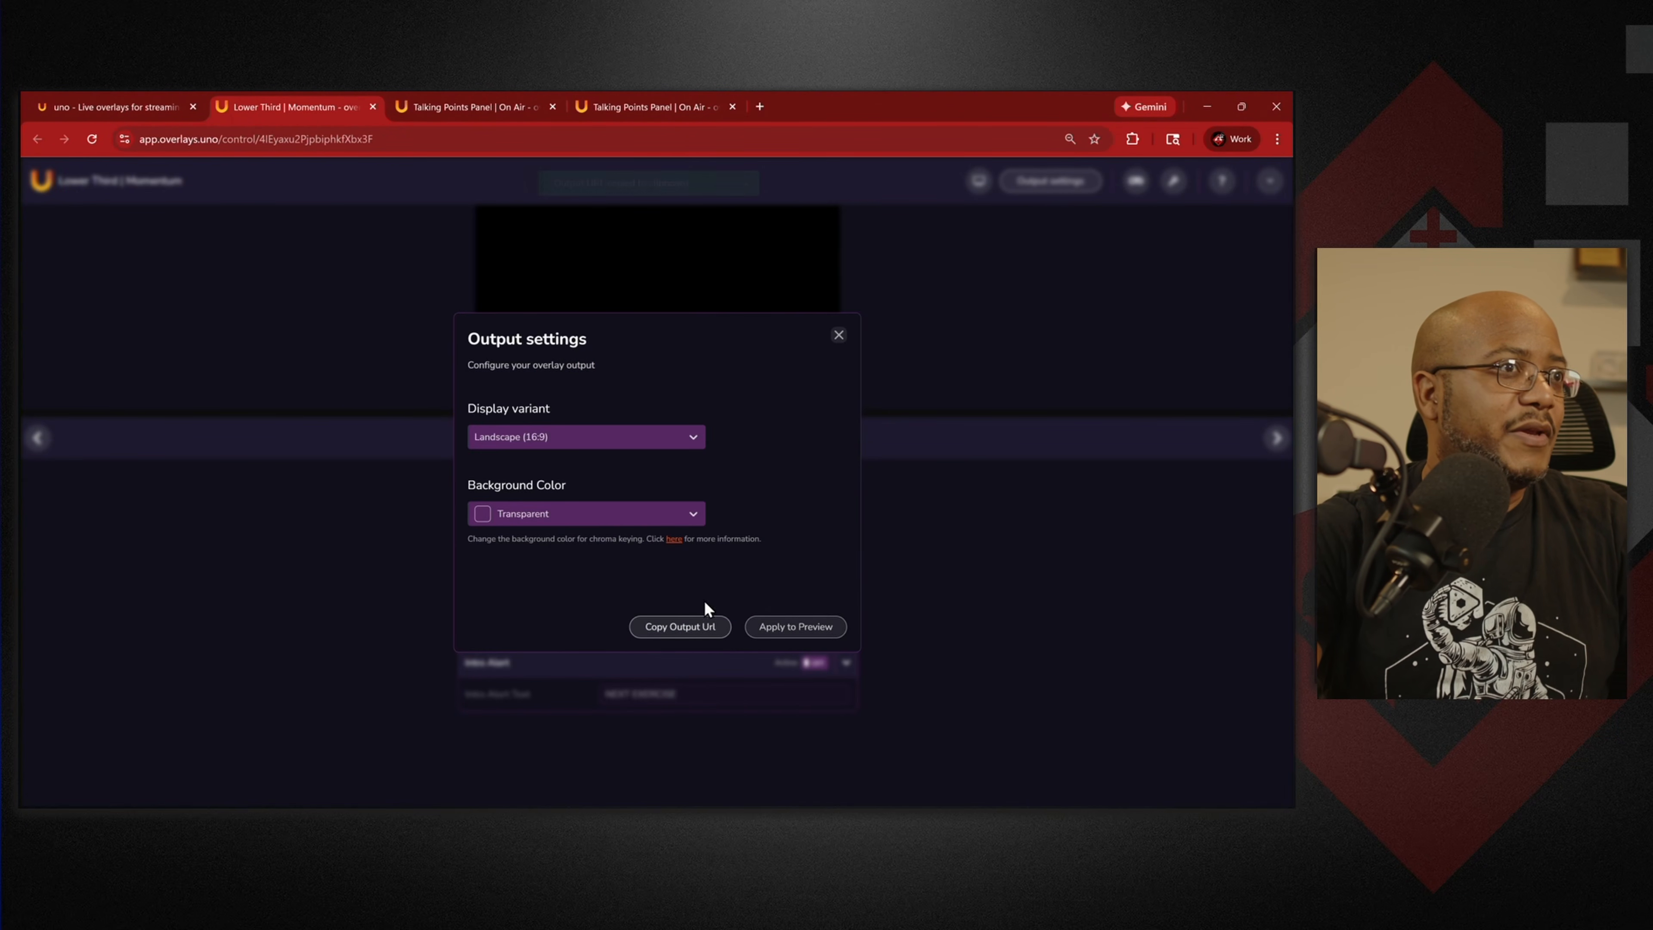
click(839, 335)
drag(787, 108, 1043, 260)
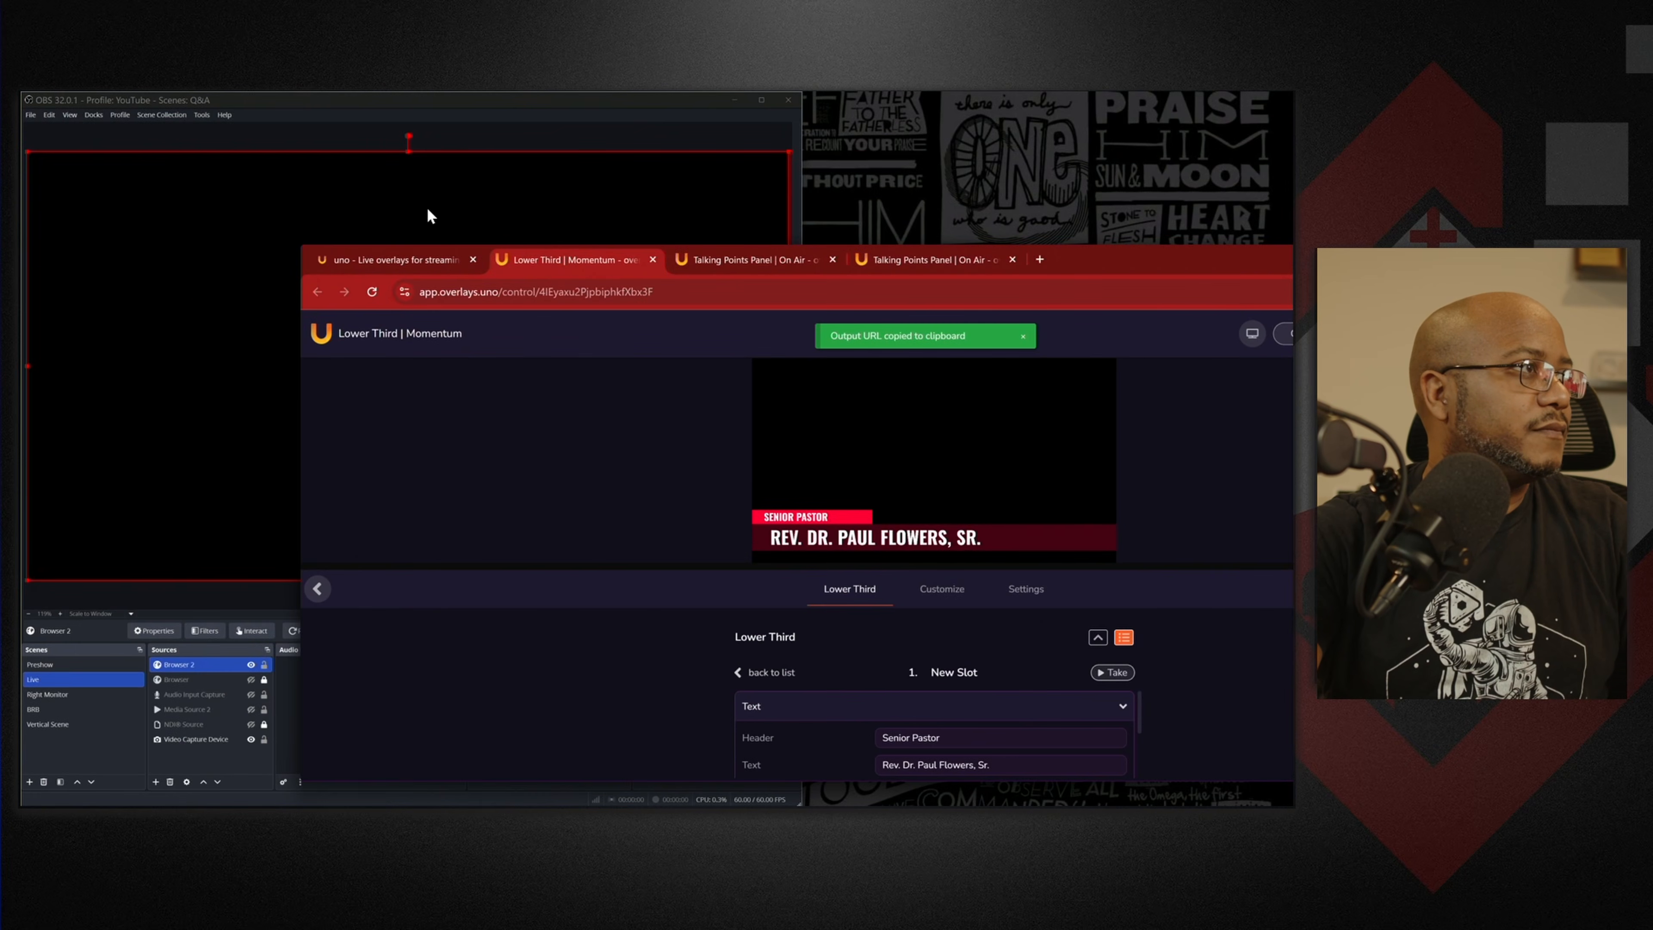
click(453, 115)
double_click(208, 664)
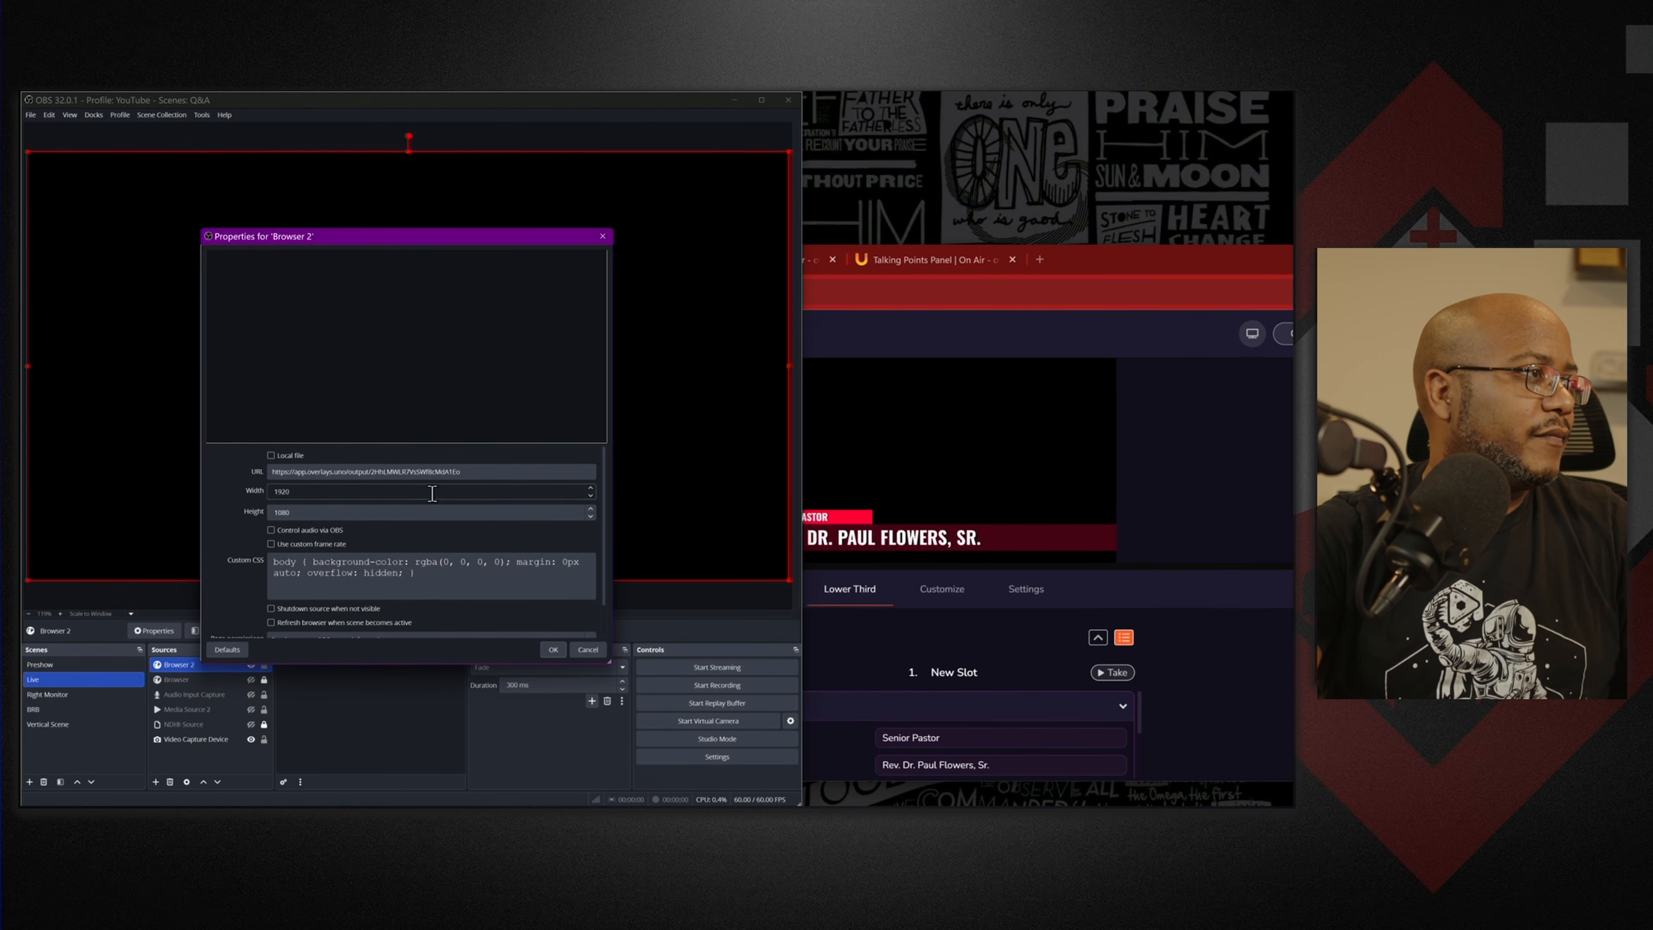
click(510, 470)
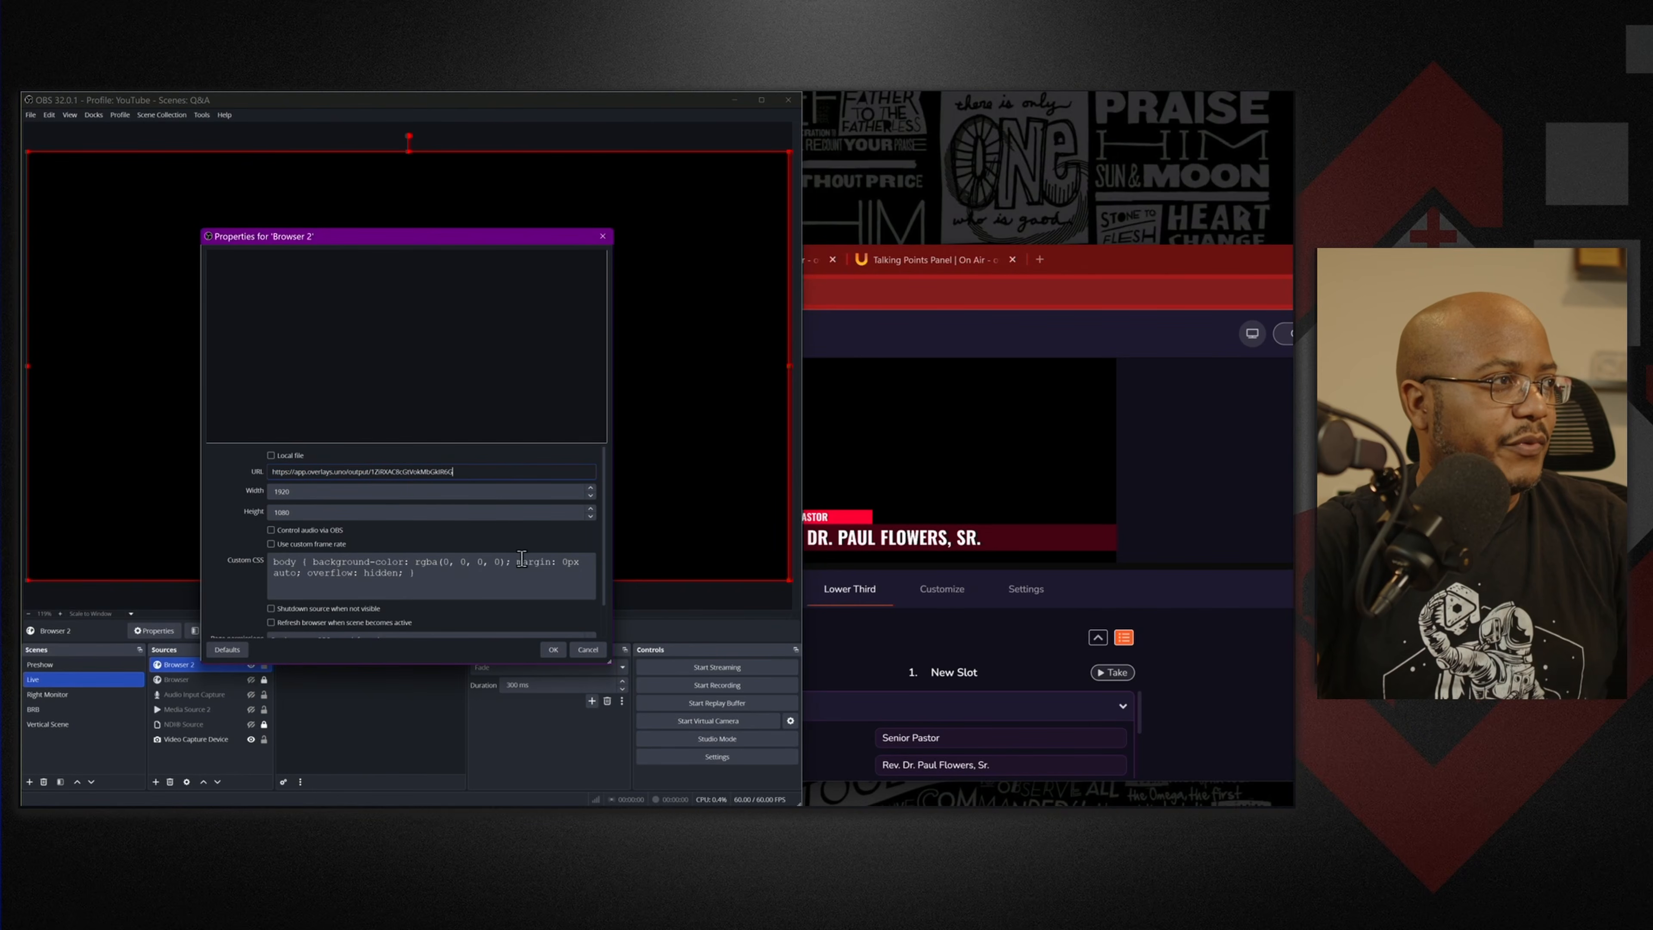
click(553, 649)
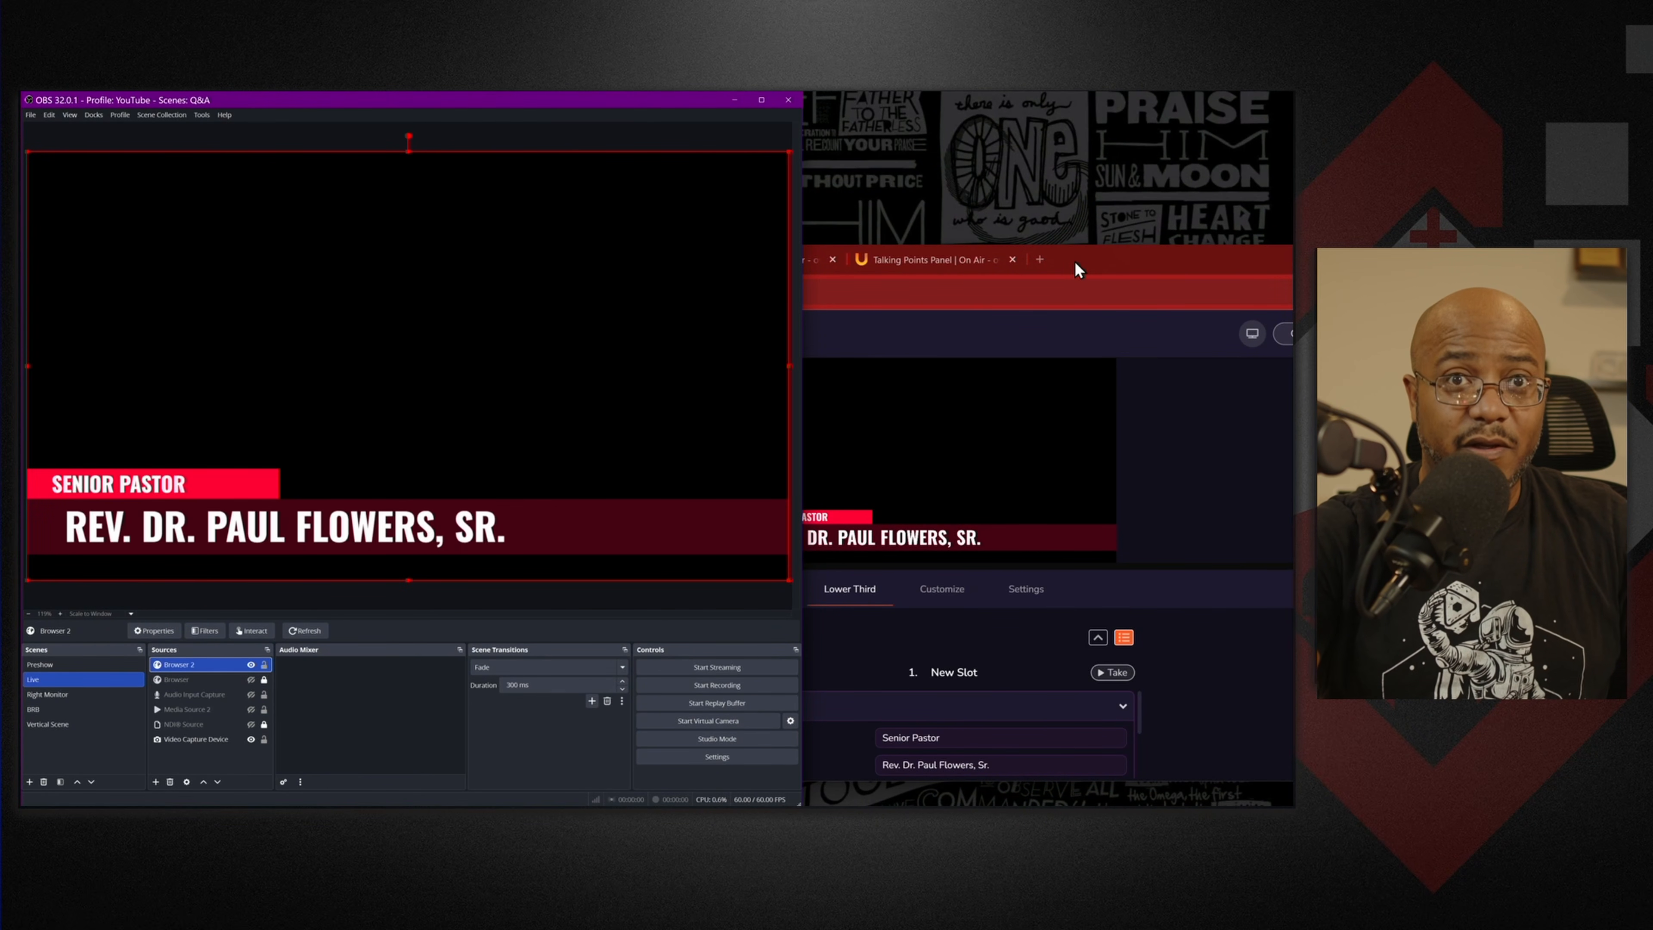
drag(1076, 269, 803, 205)
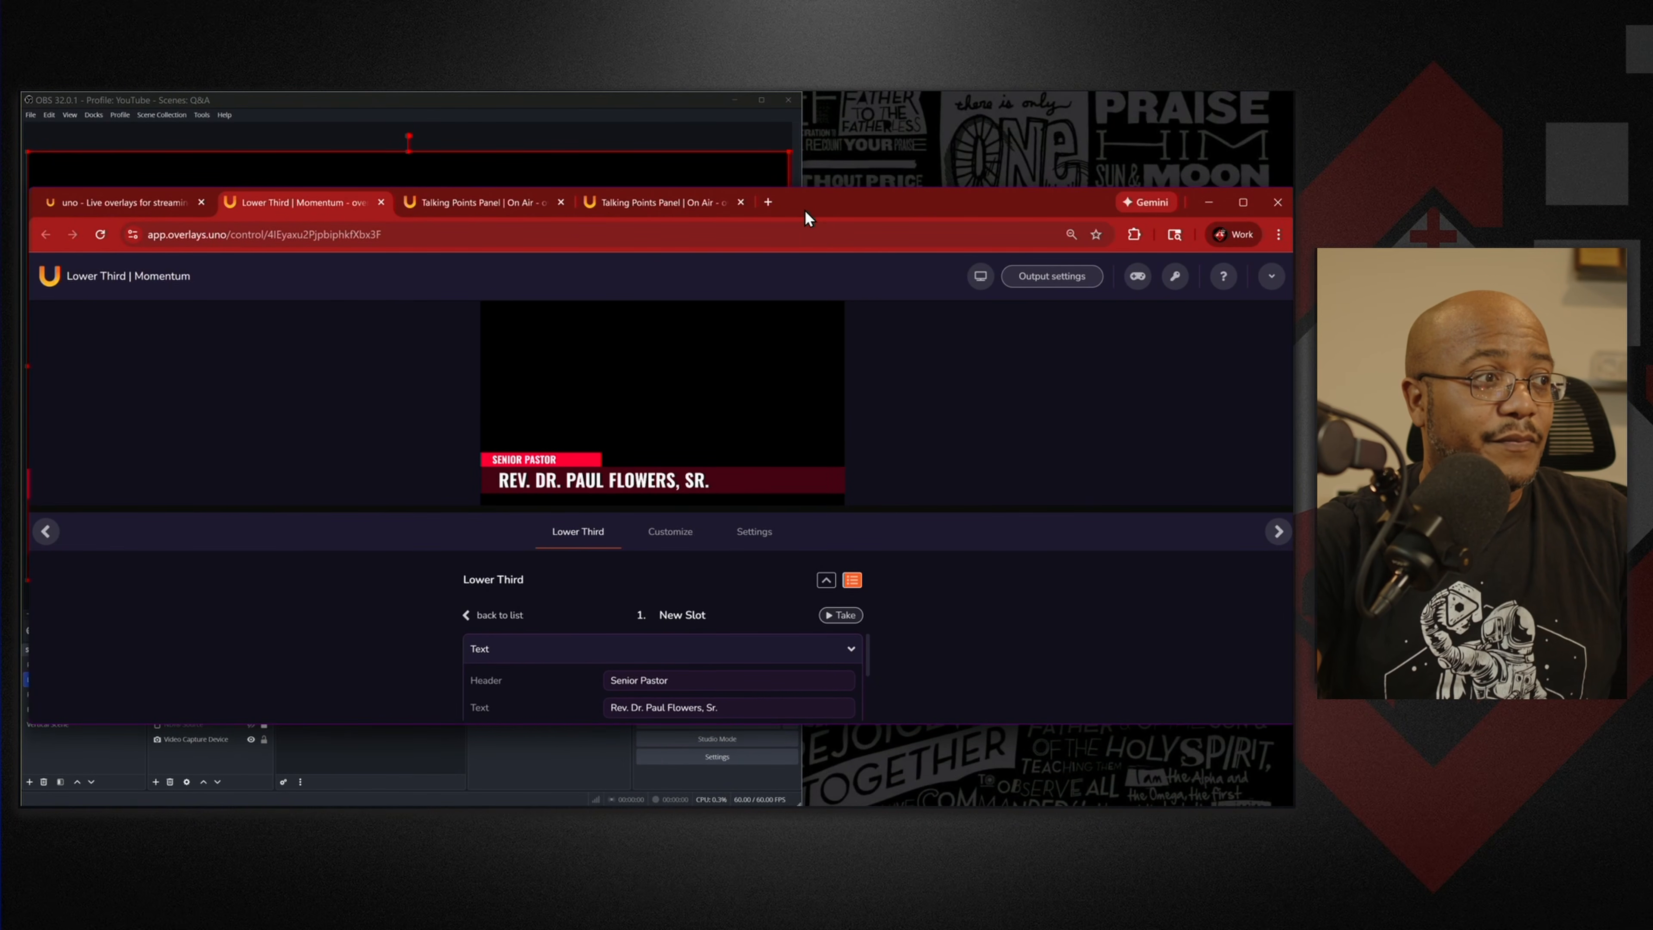
click(1244, 202)
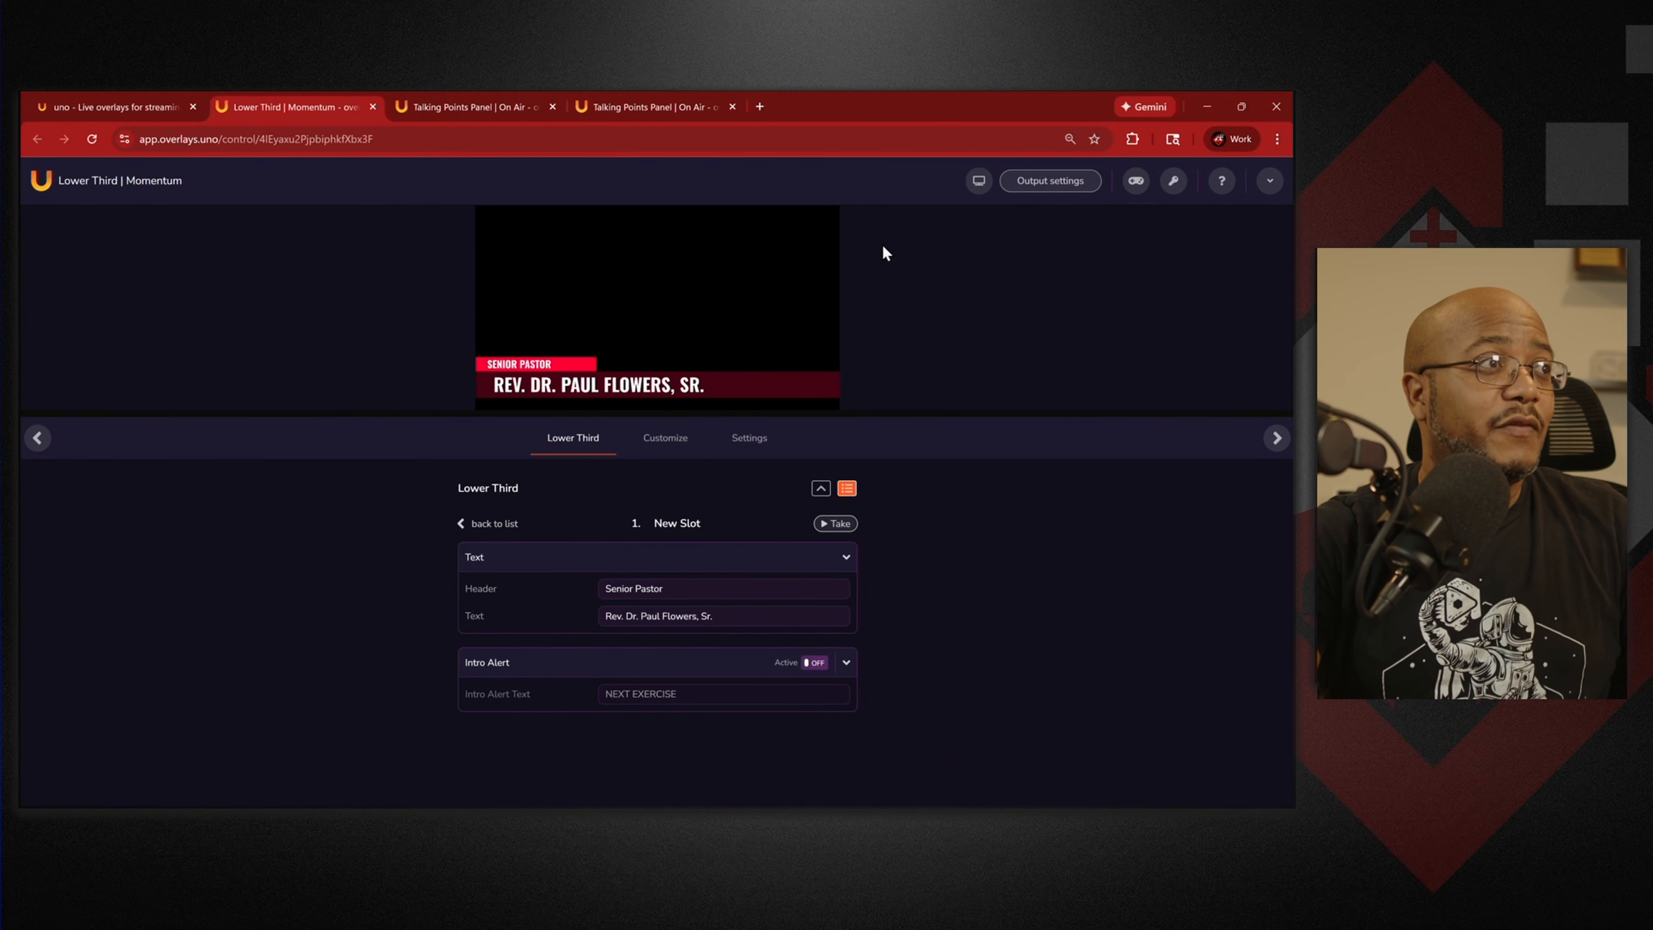
Close the leftover Lower Third and two Talking Points tabs and scroll the overlays list.
middle_click(317, 106)
middle_click(304, 106)
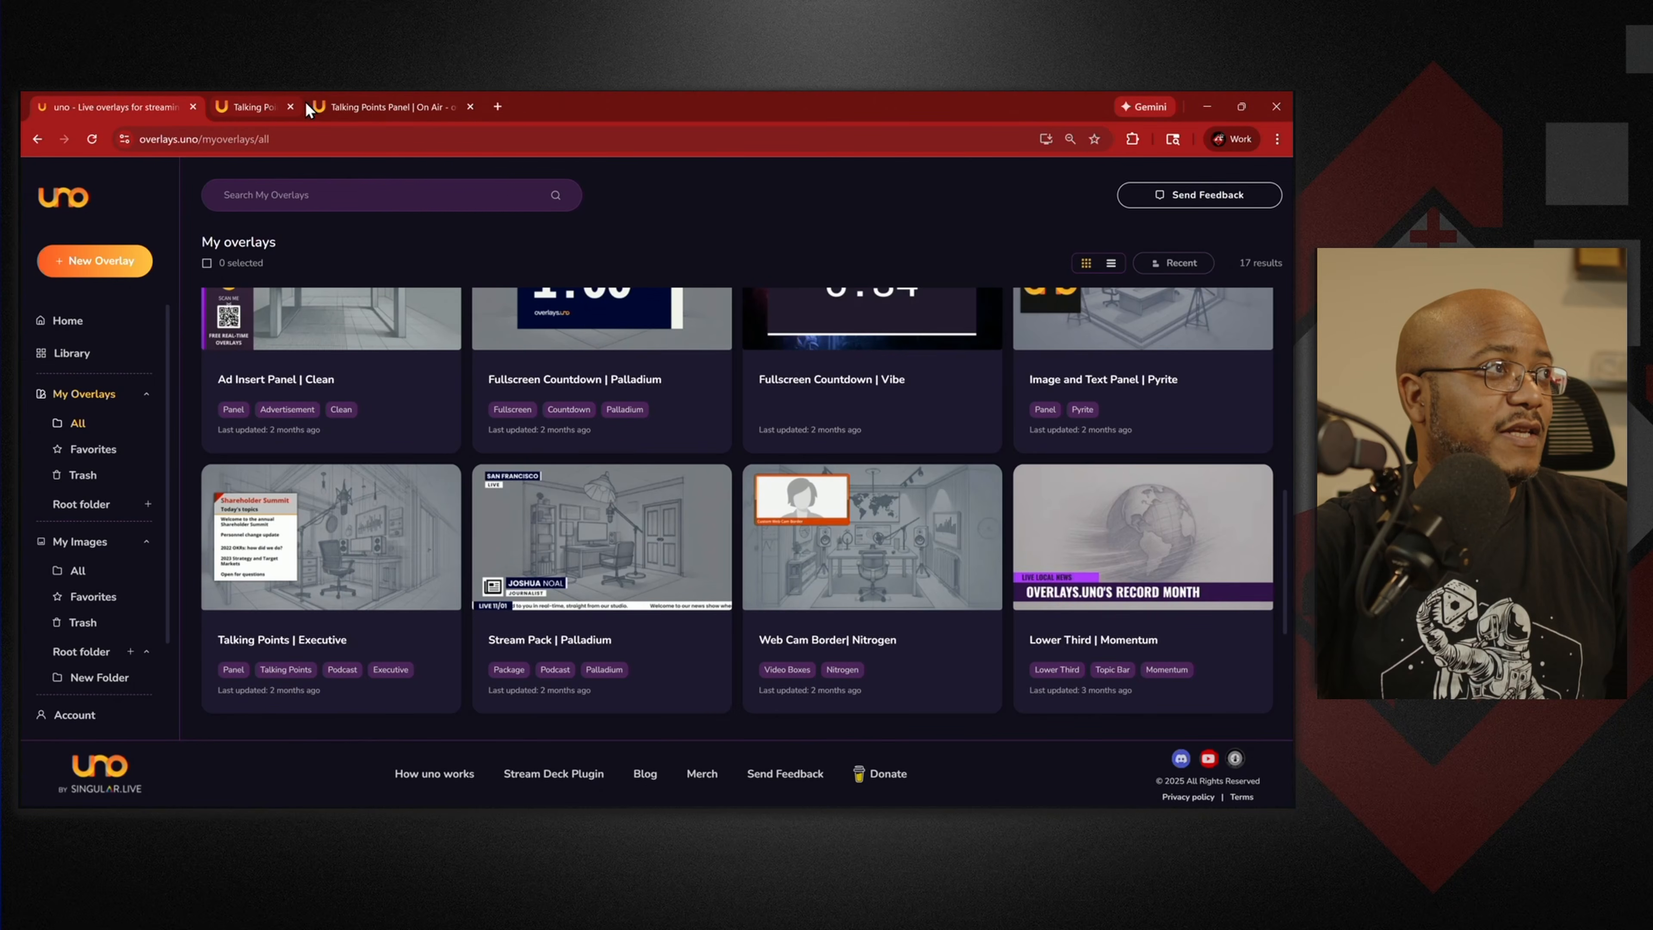
middle_click(305, 106)
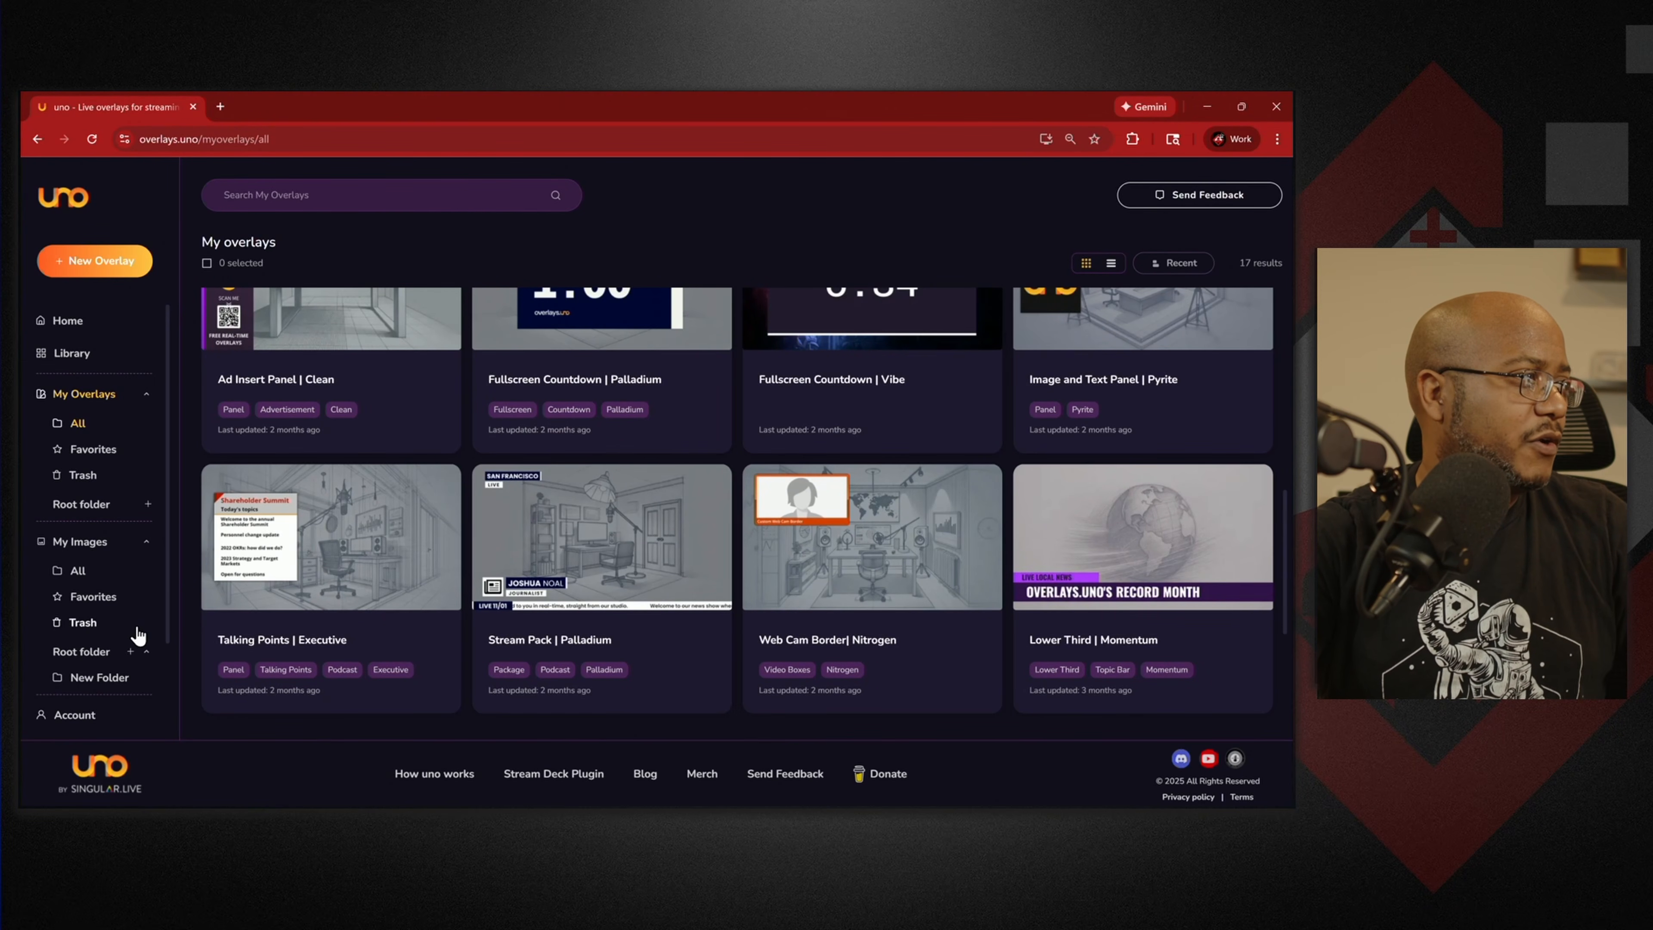
scroll(136, 635, down, 2)
scroll(469, 540, up, 5)
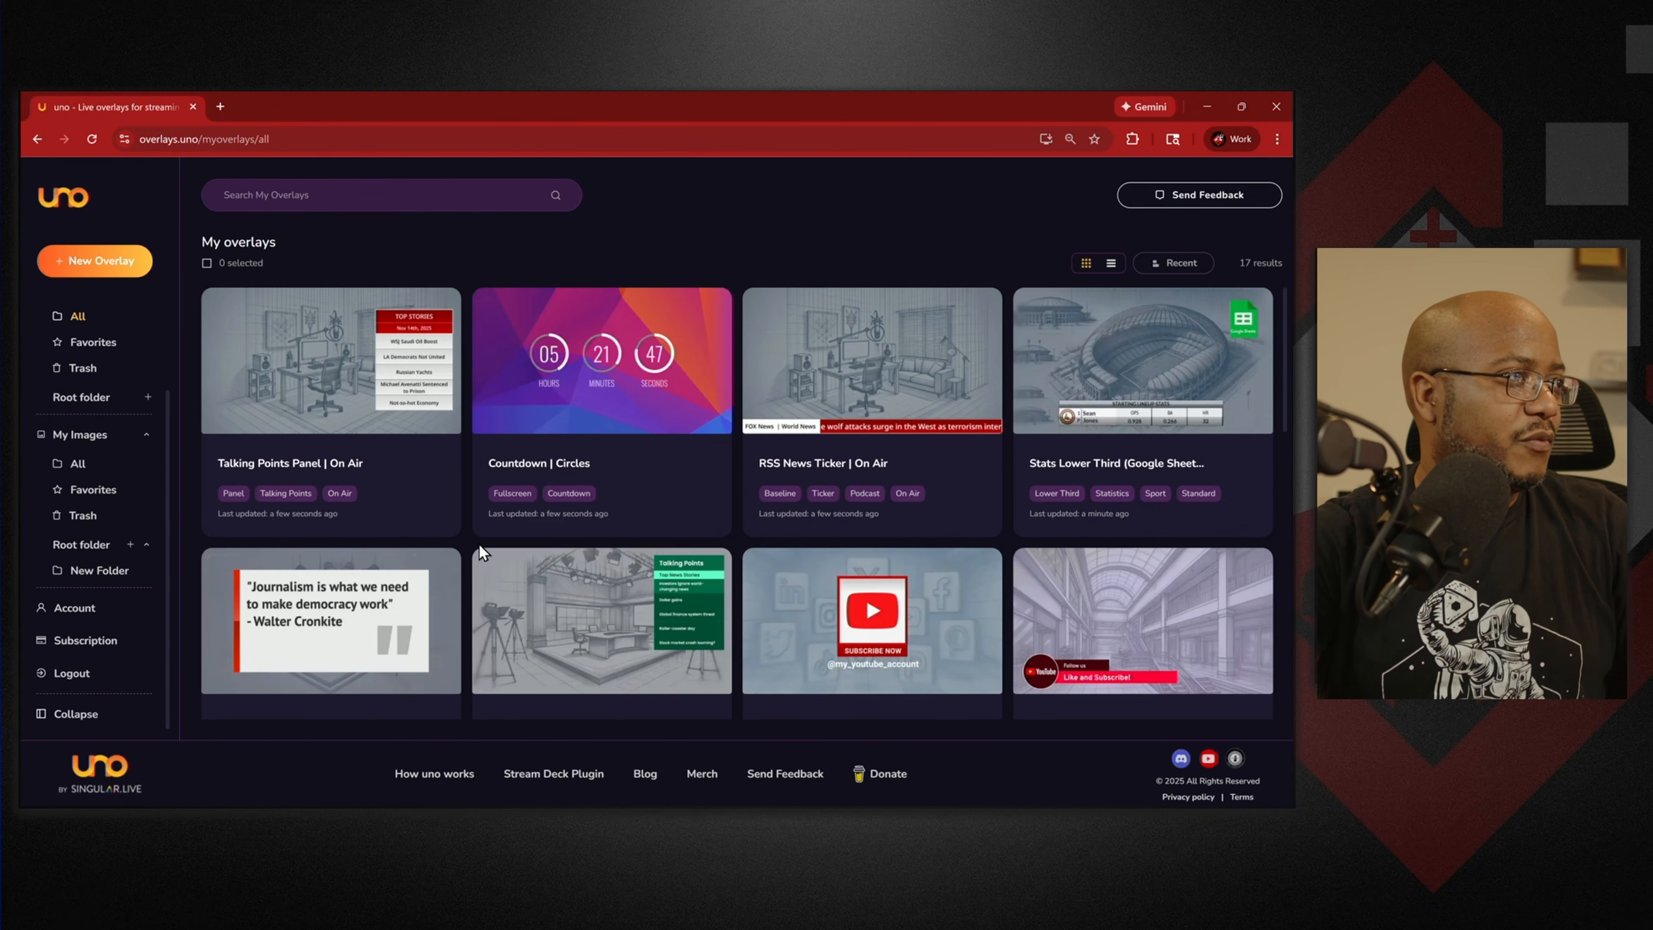
scroll(481, 527, down, 3)
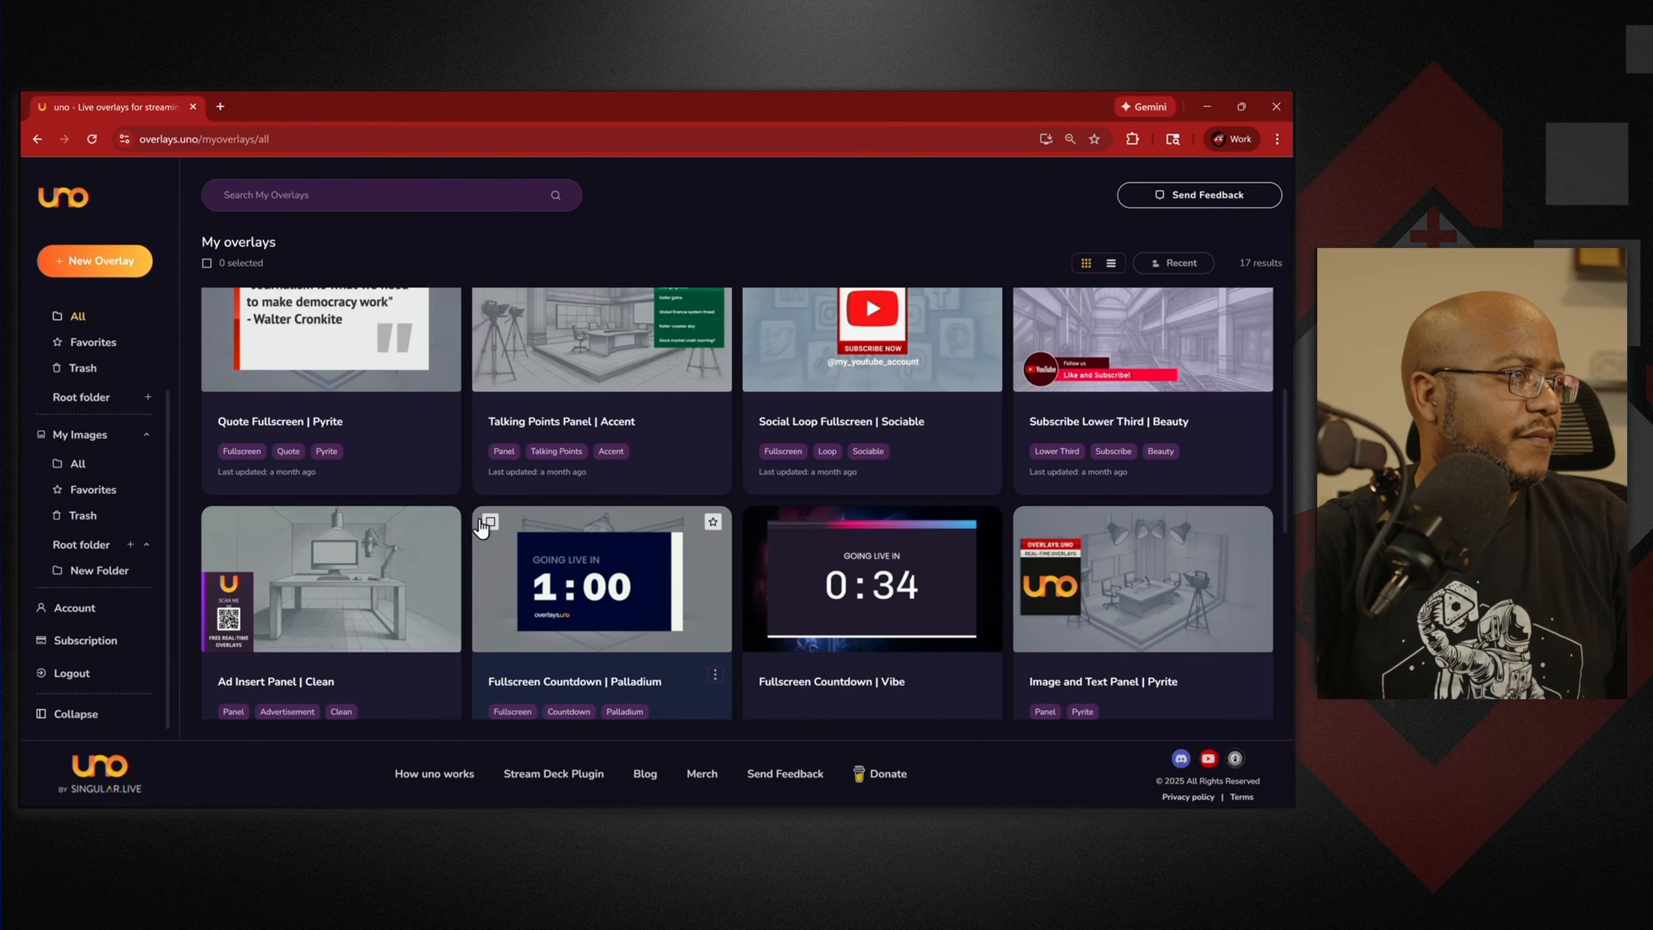
scroll(481, 528, down, 3)
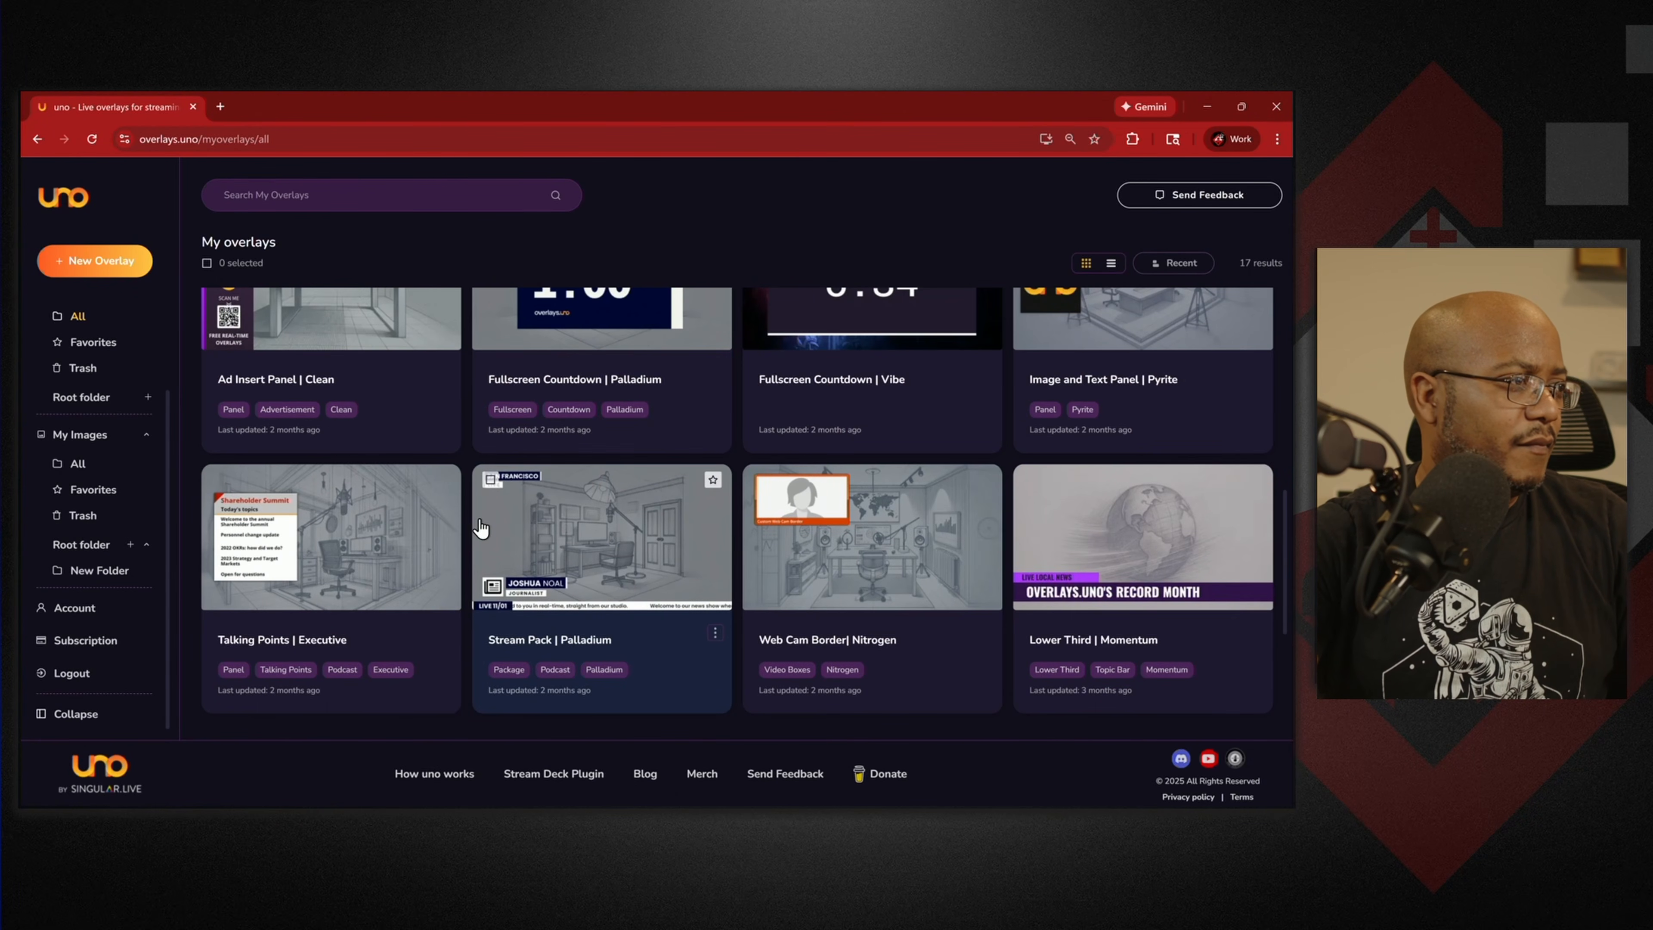
scroll(480, 527, down, 3)
scroll(606, 563, up, 9)
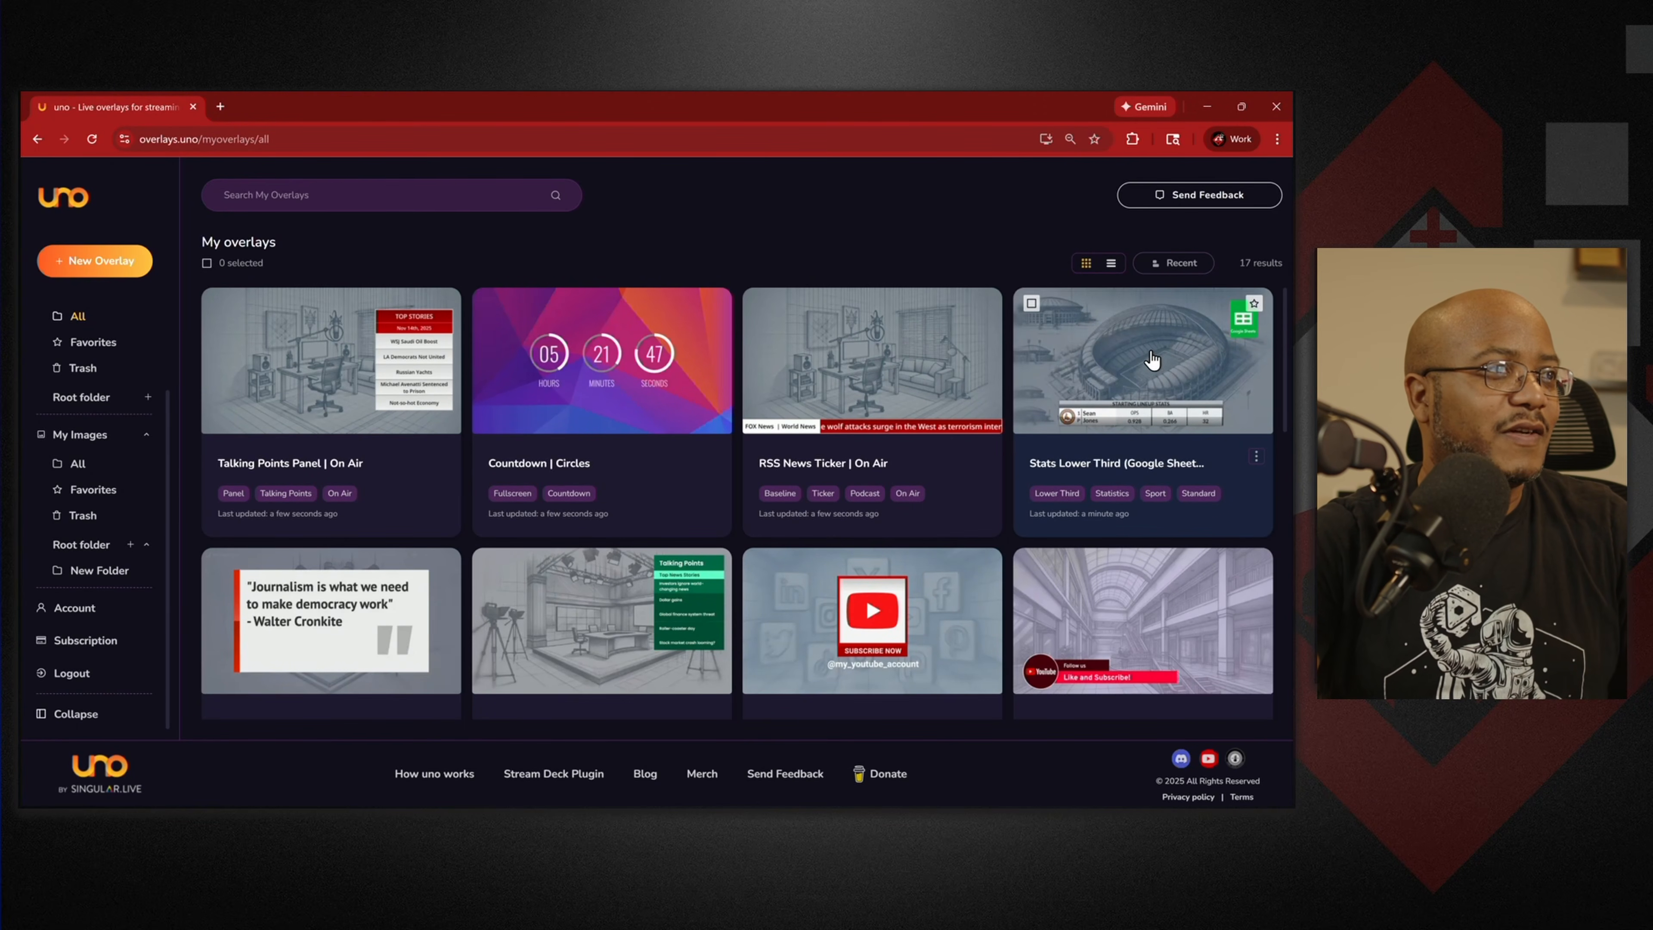
Open the Stats Lower Third (Google Sheets) control page and finish its onboarding tour.
click(1256, 456)
click(1189, 486)
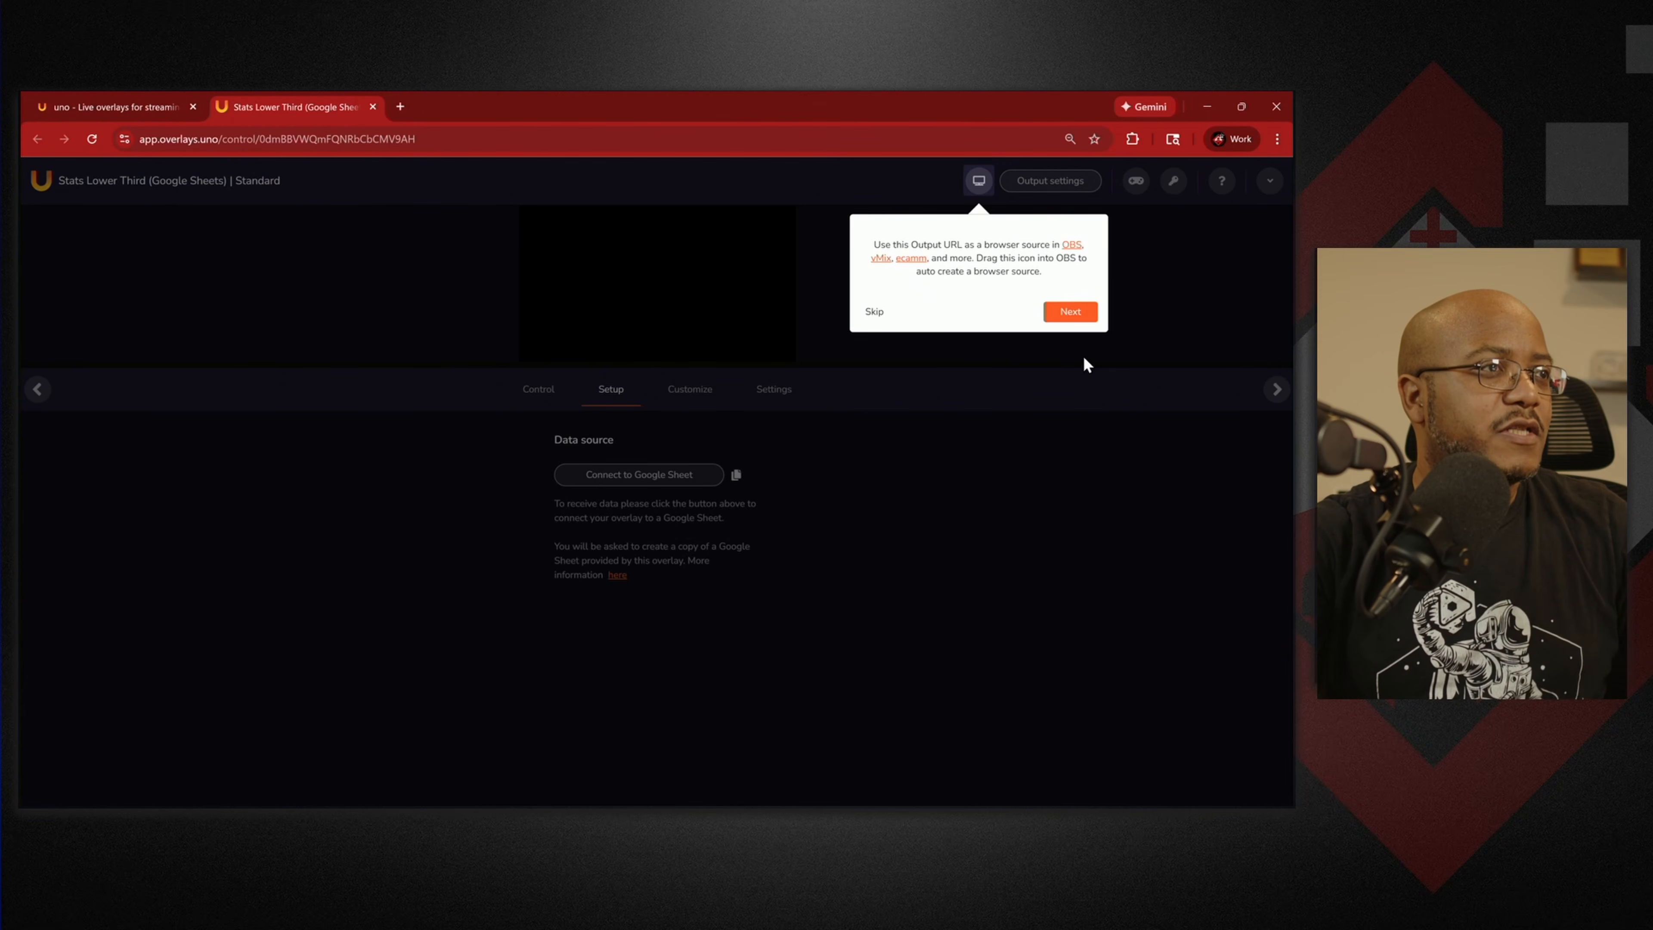
click(1081, 313)
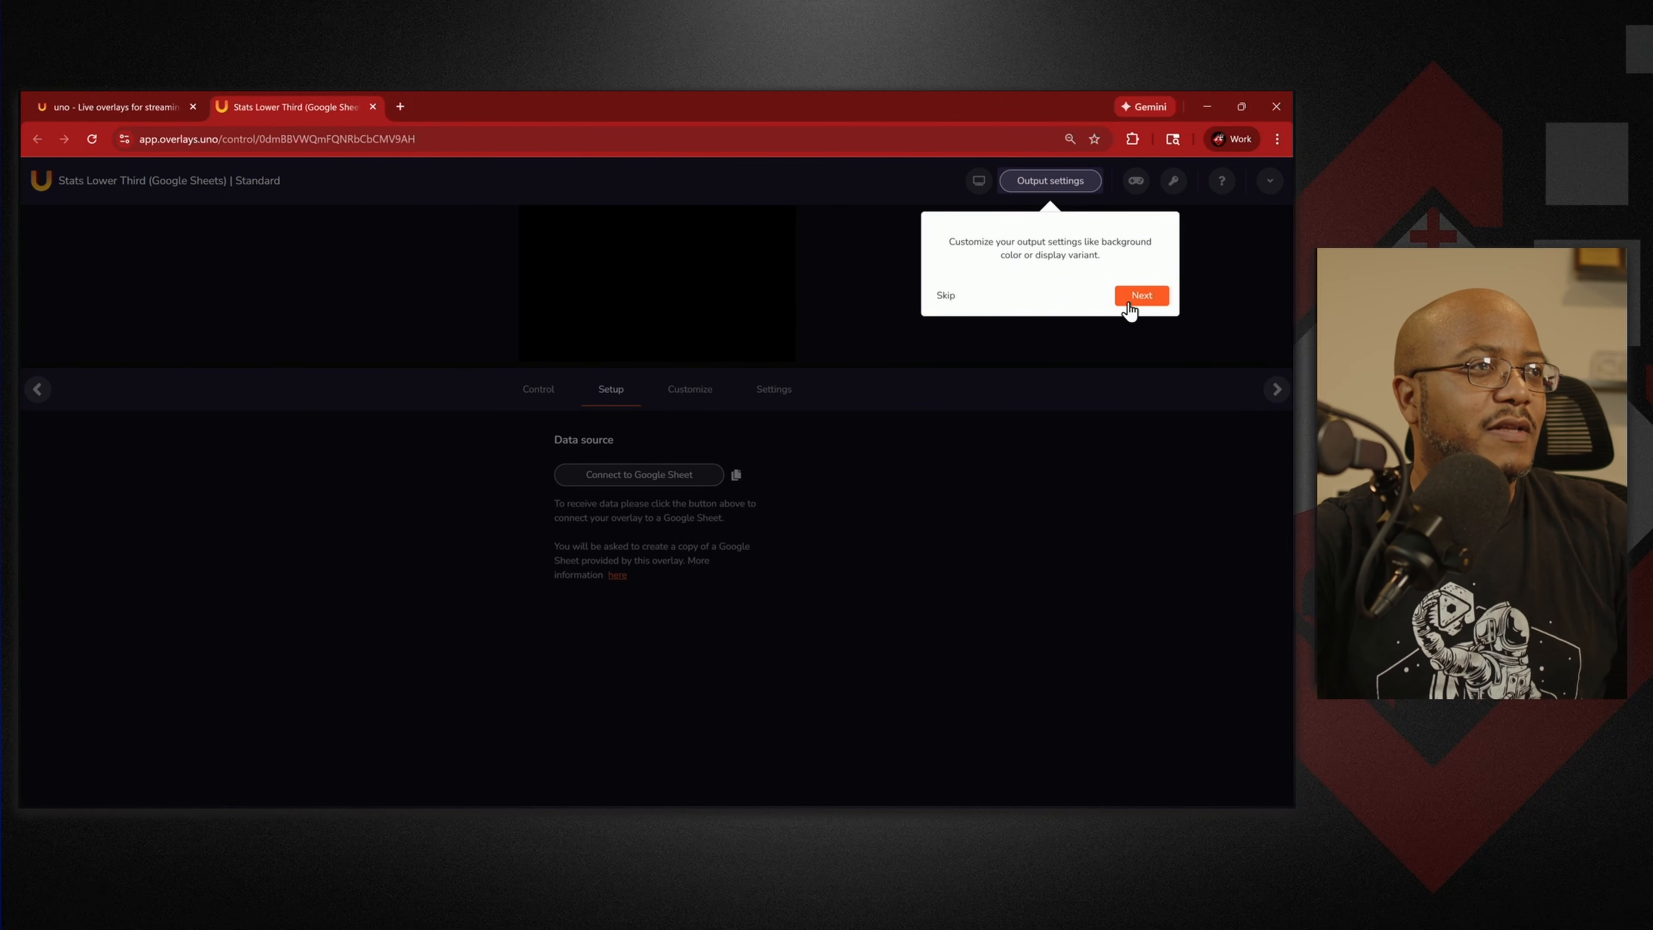
click(1120, 301)
click(1222, 299)
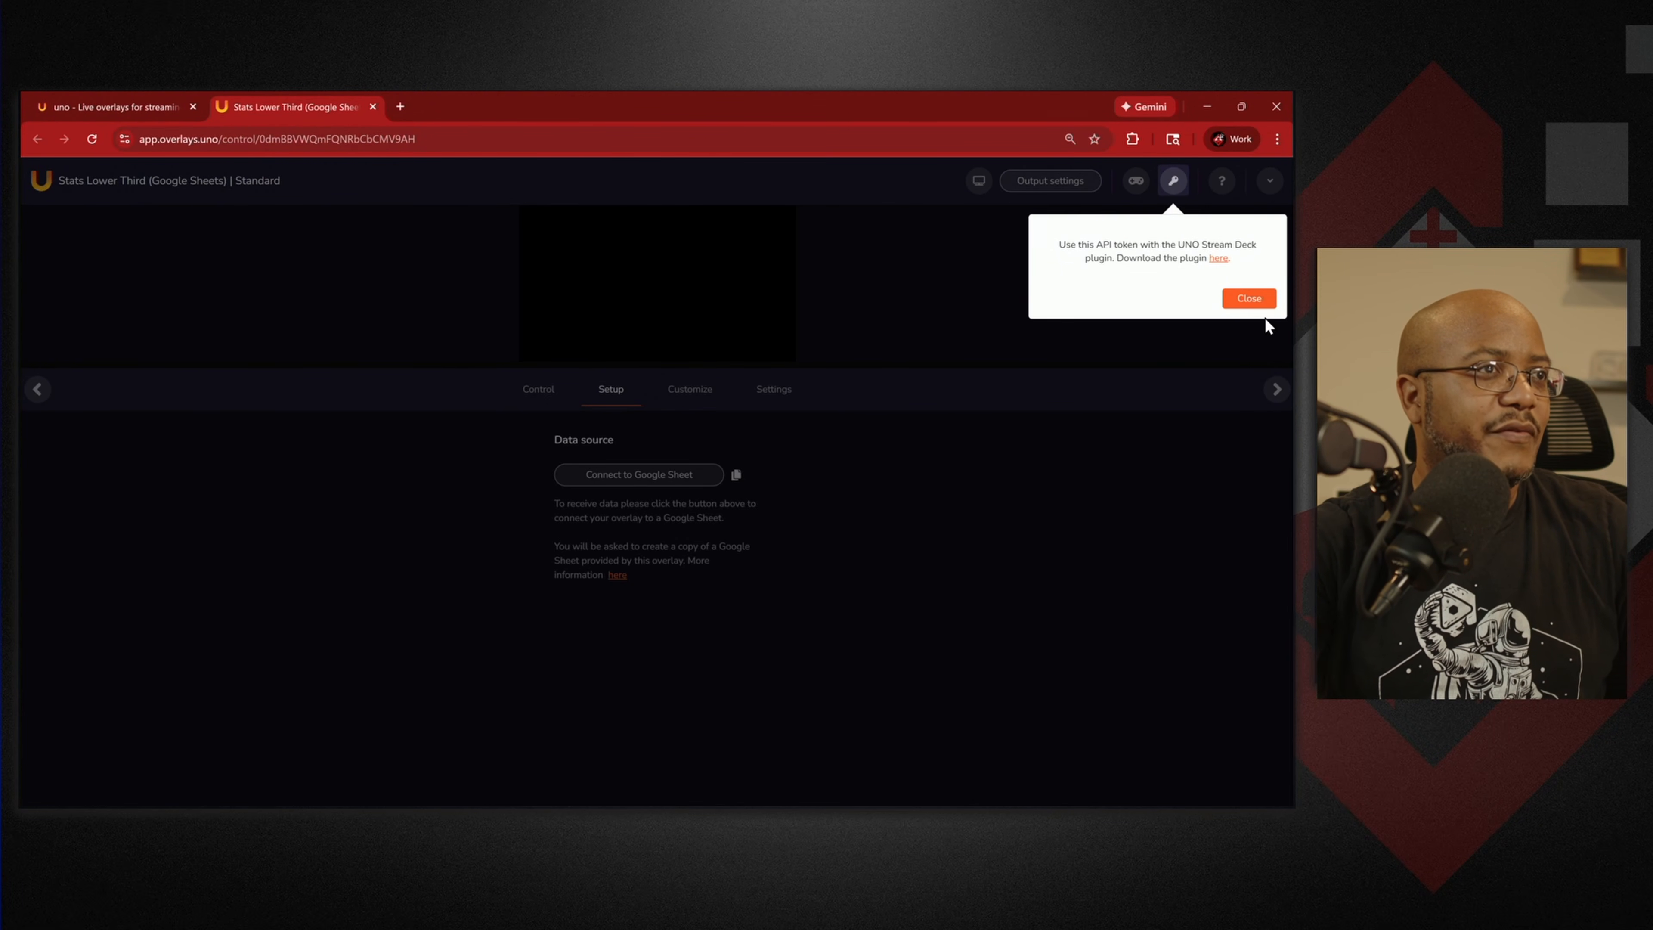
click(1247, 300)
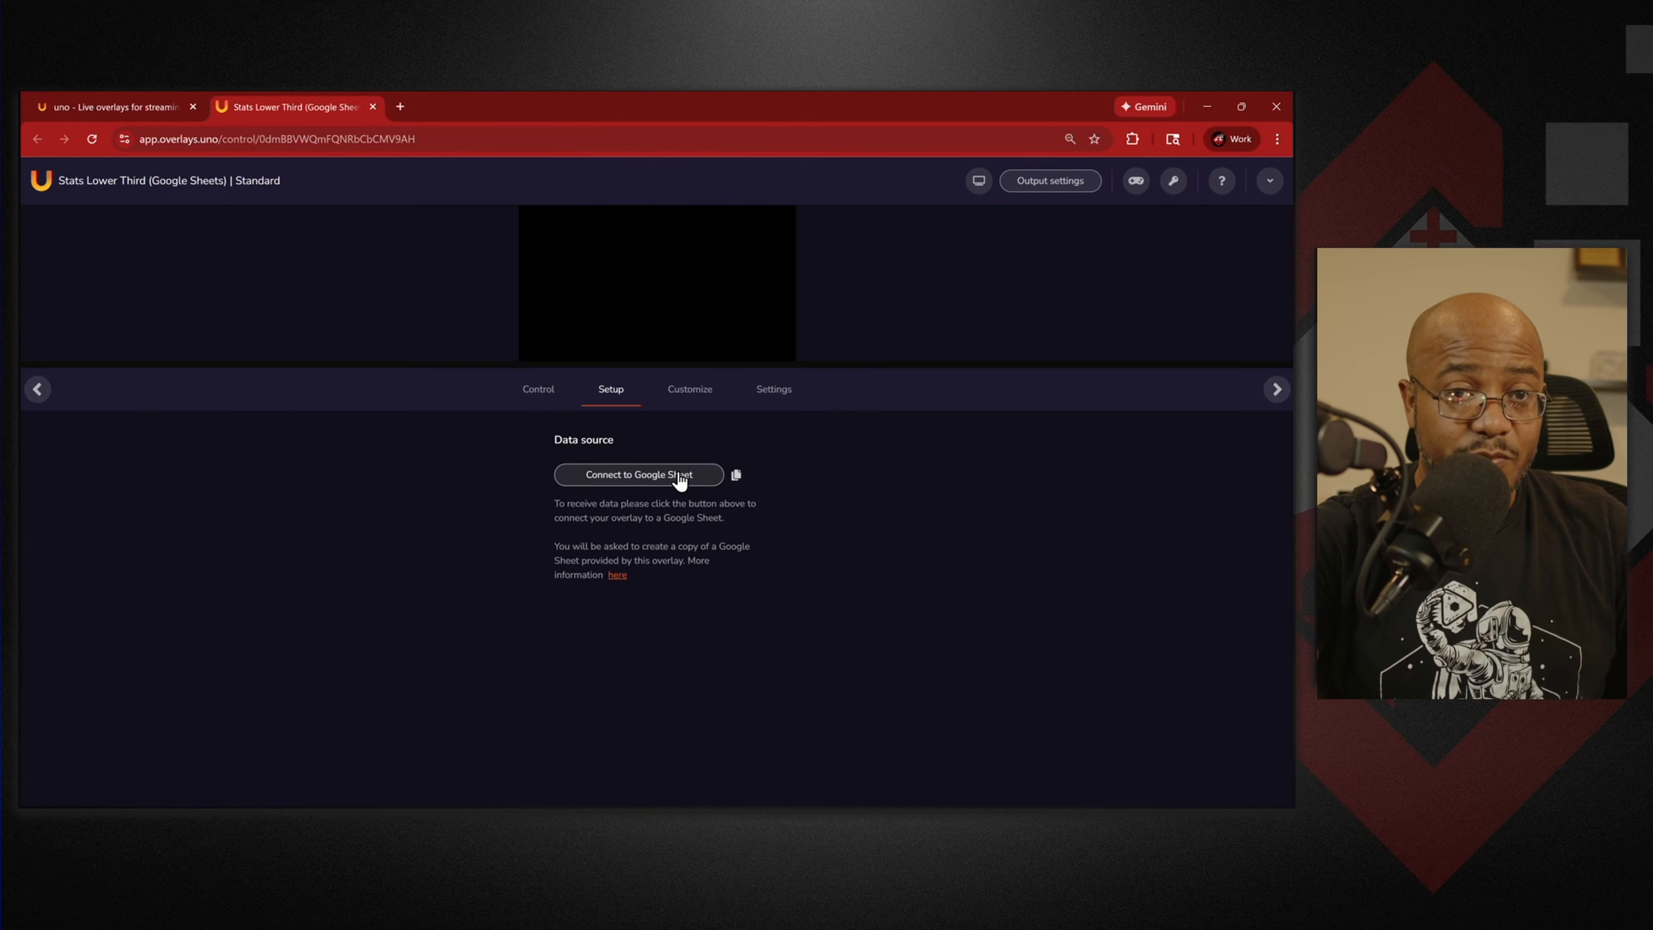
Connect to Google Sheet, make a copy of the uno Stats Lower Third Data sheet, and return to uno.
click(650, 482)
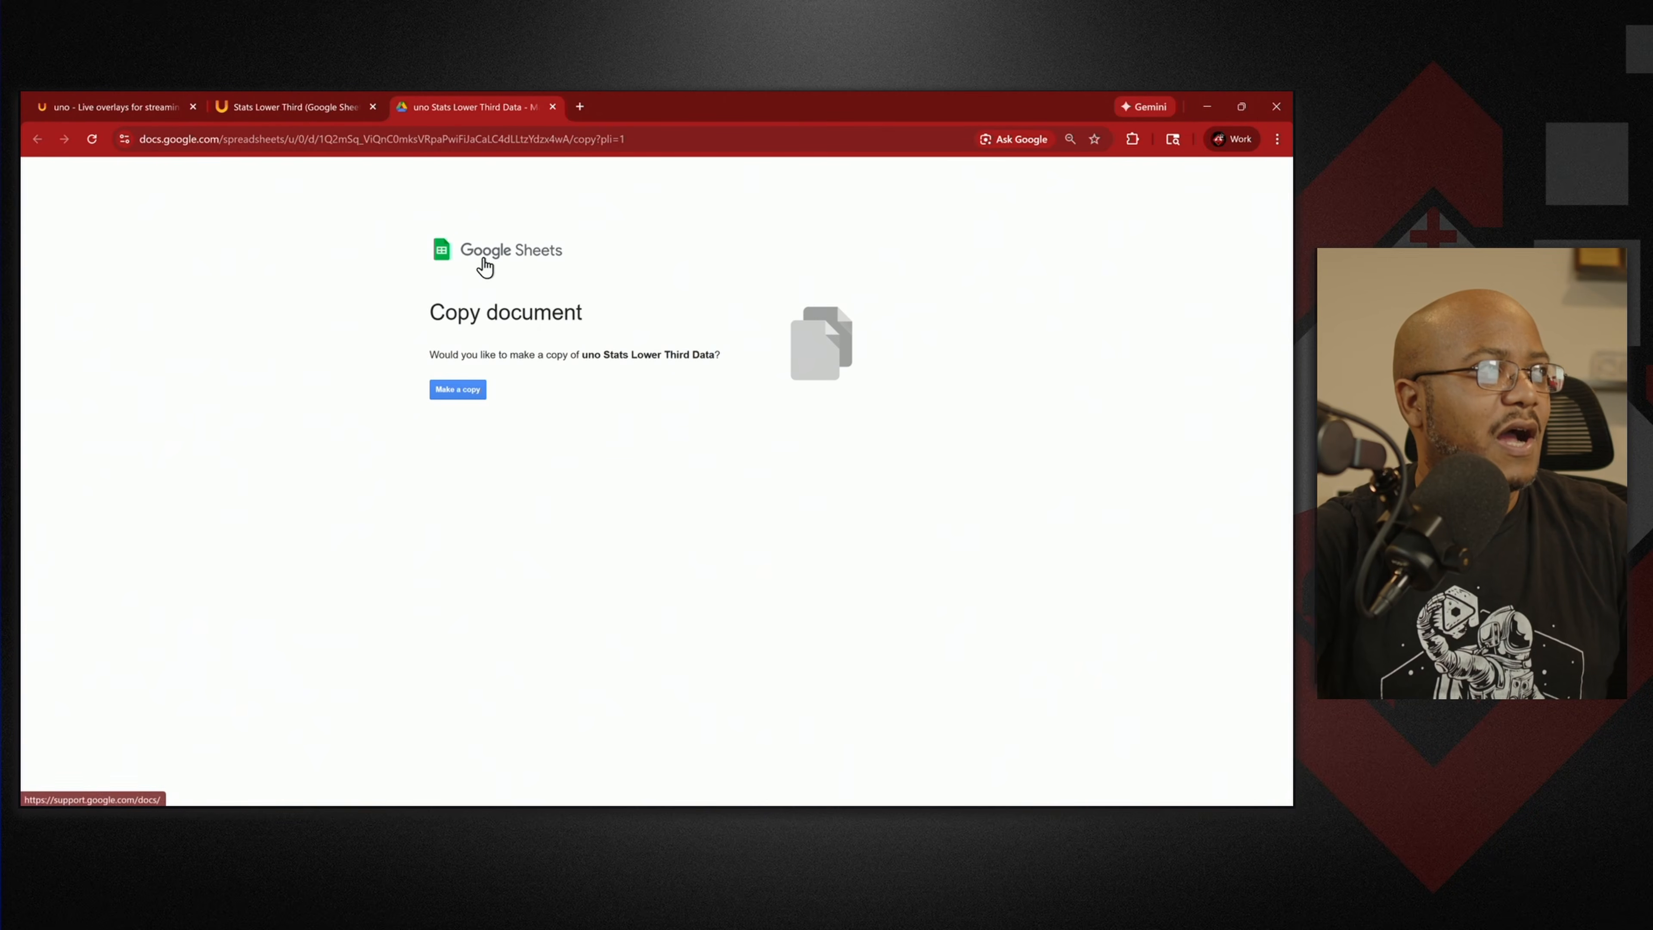
click(465, 395)
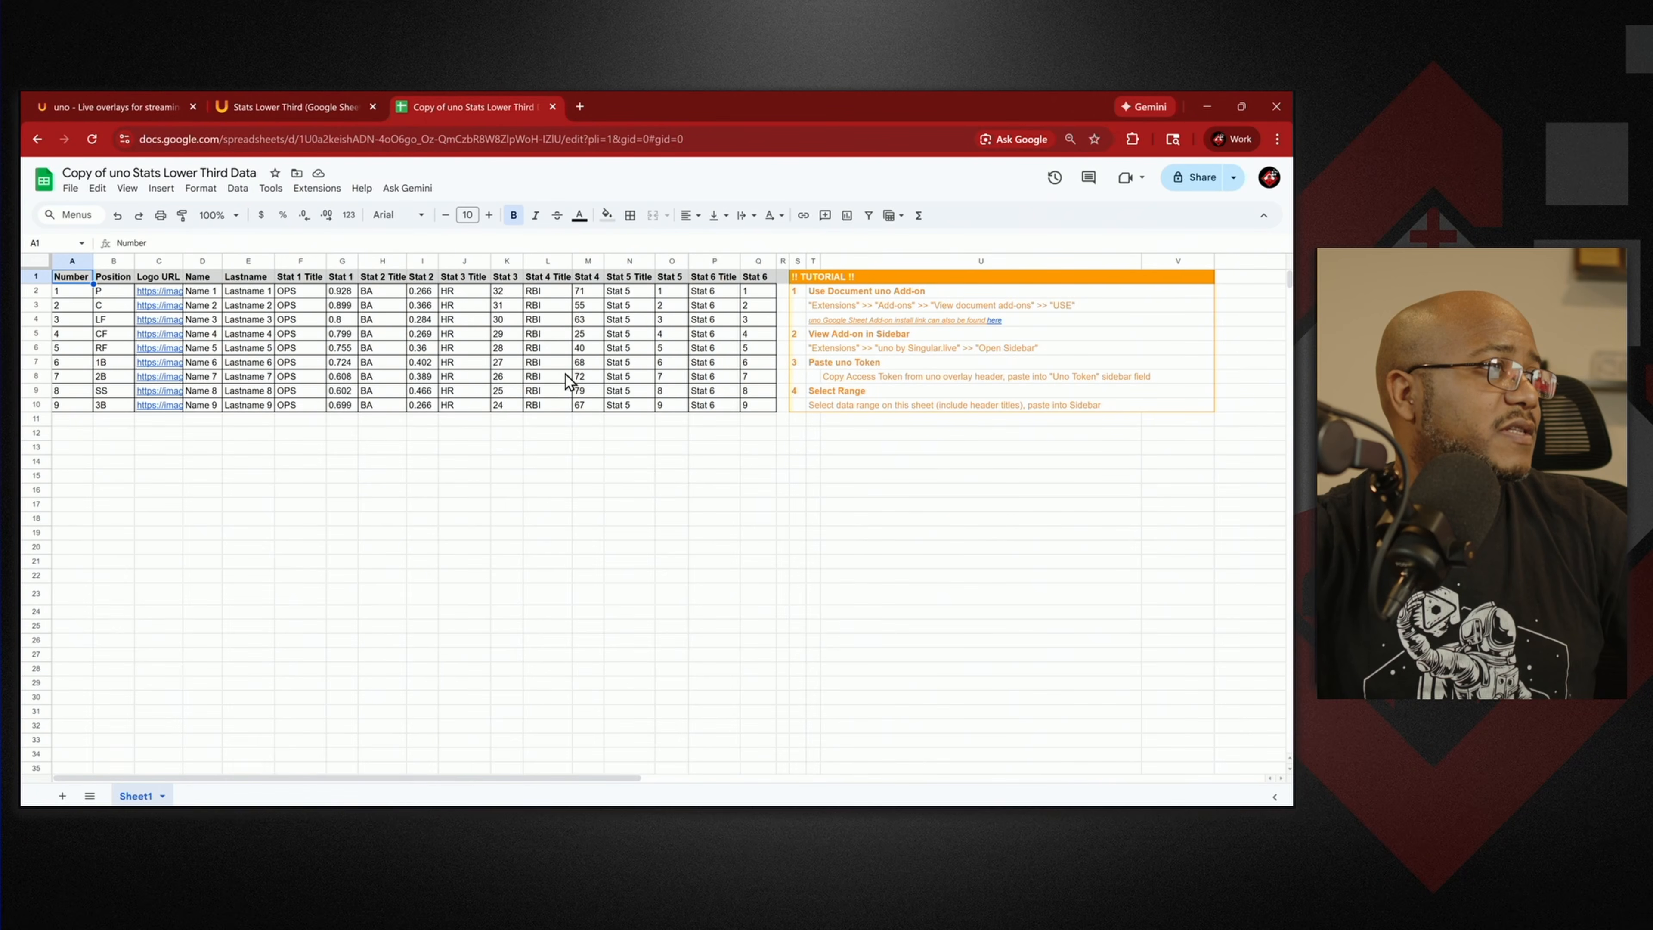
click(109, 107)
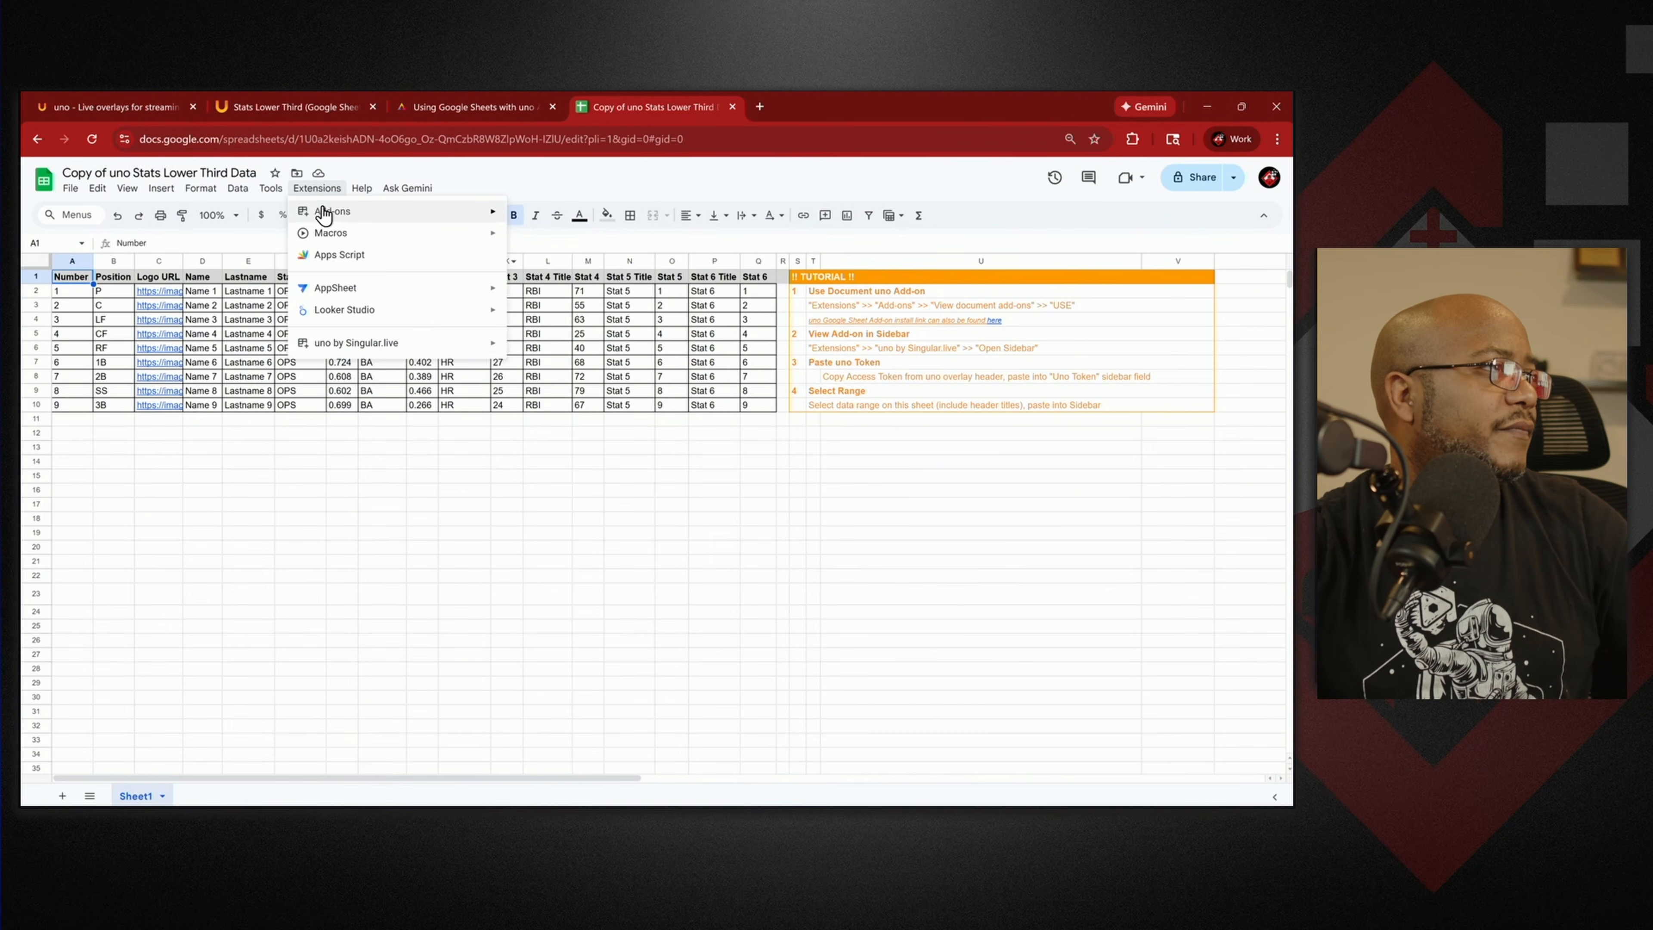
Copy 'Singular.live' from the help guide and search it in the sheet's Get add-ons marketplace.
mouse_move(325, 213)
click(559, 218)
click(460, 107)
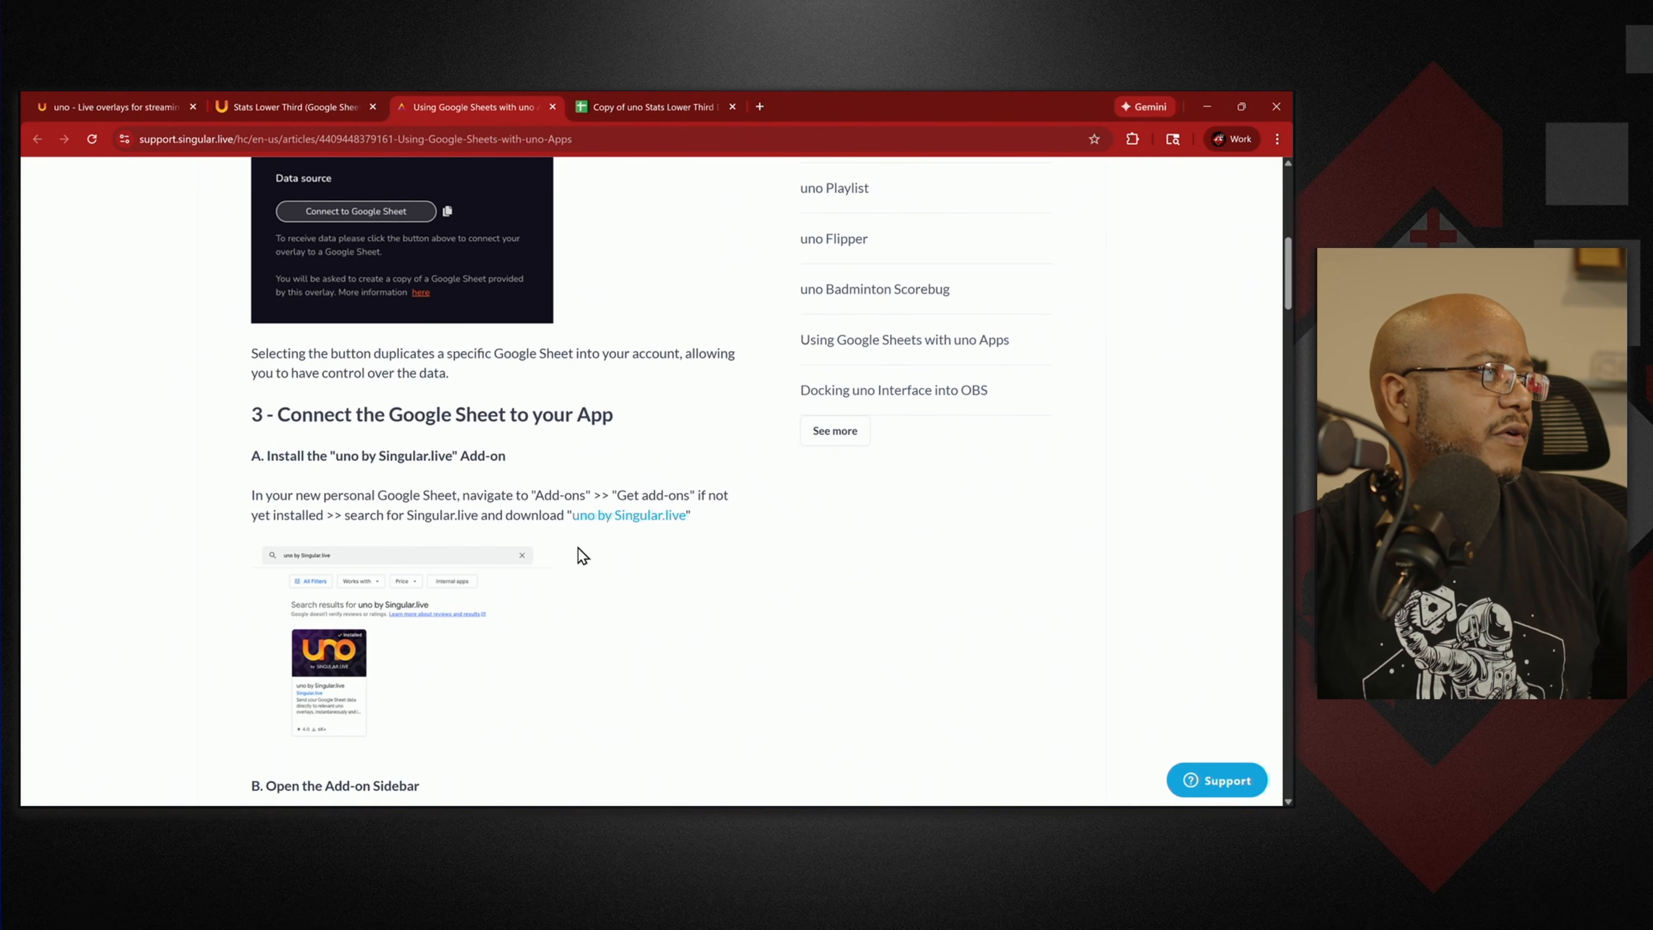
drag(407, 516, 477, 515)
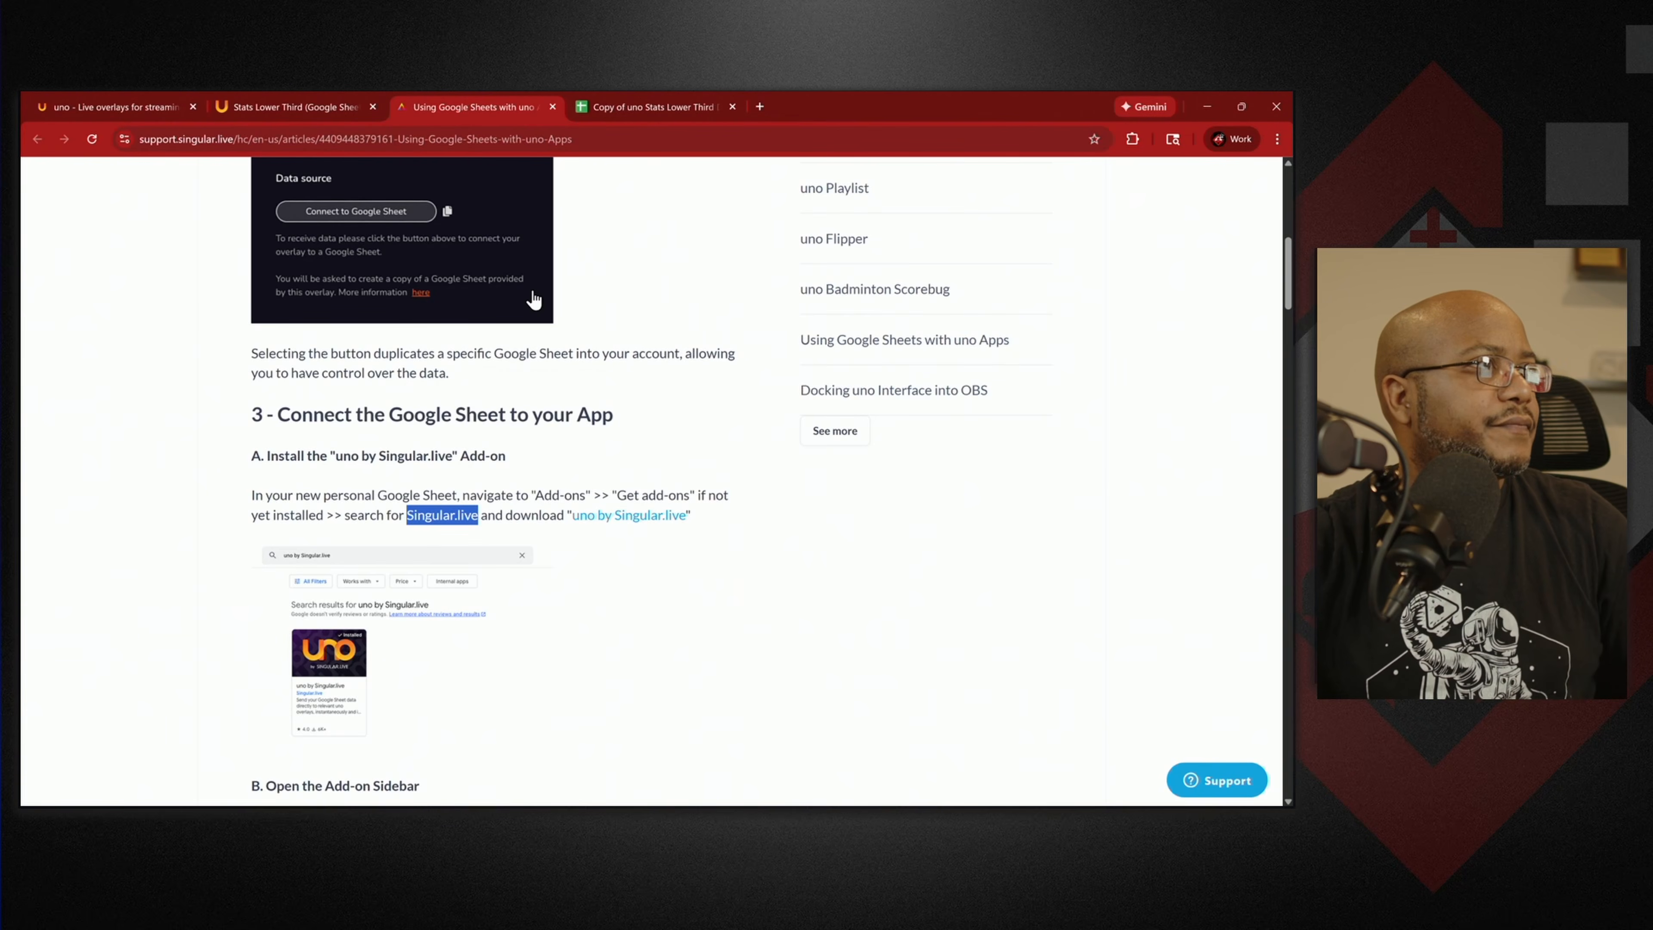
click(641, 110)
click(683, 213)
key(ctrl+v)
Install the uno by Singular.live add-on, confirm permissions, and close the Marketplace.
click(702, 229)
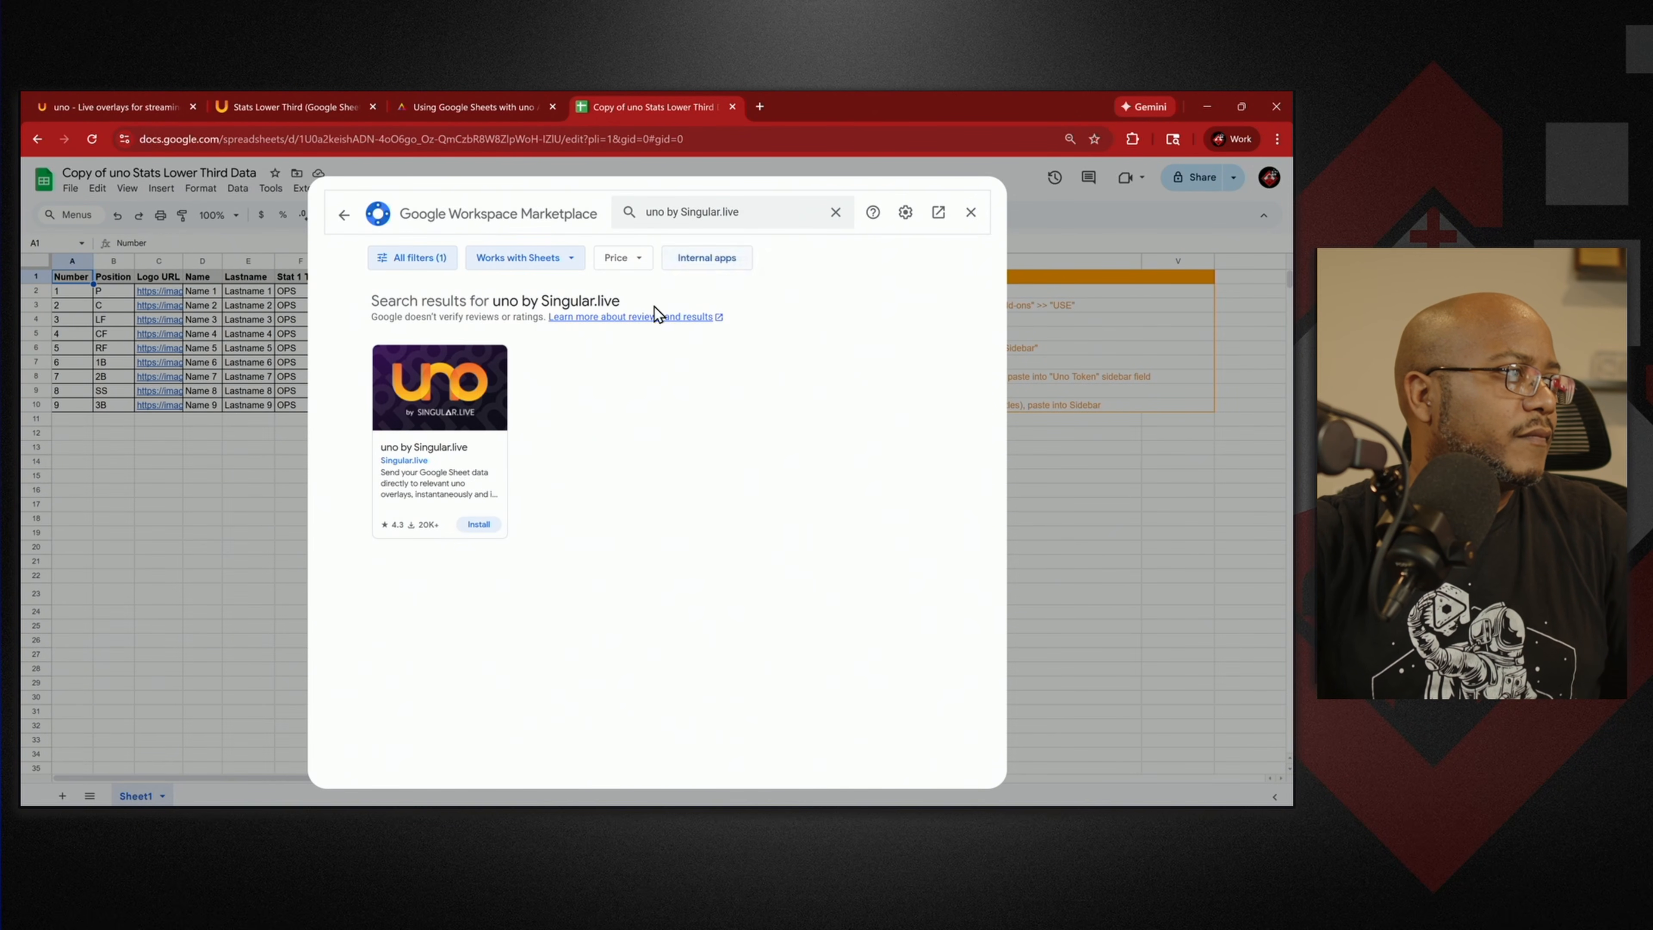
click(480, 525)
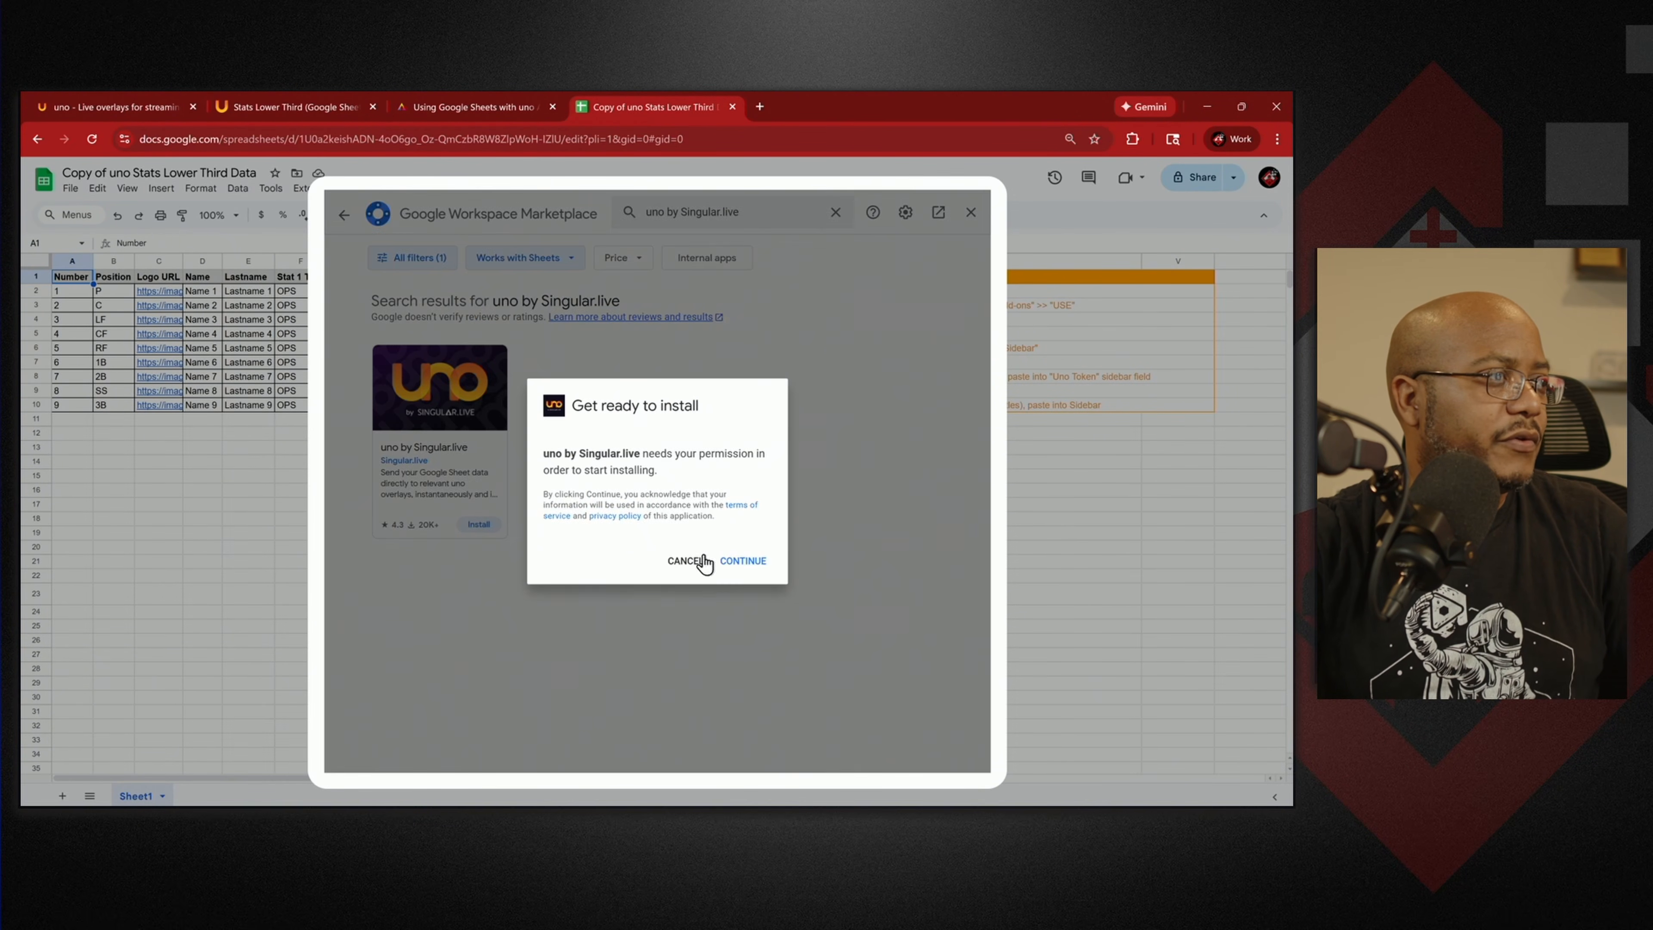
click(743, 561)
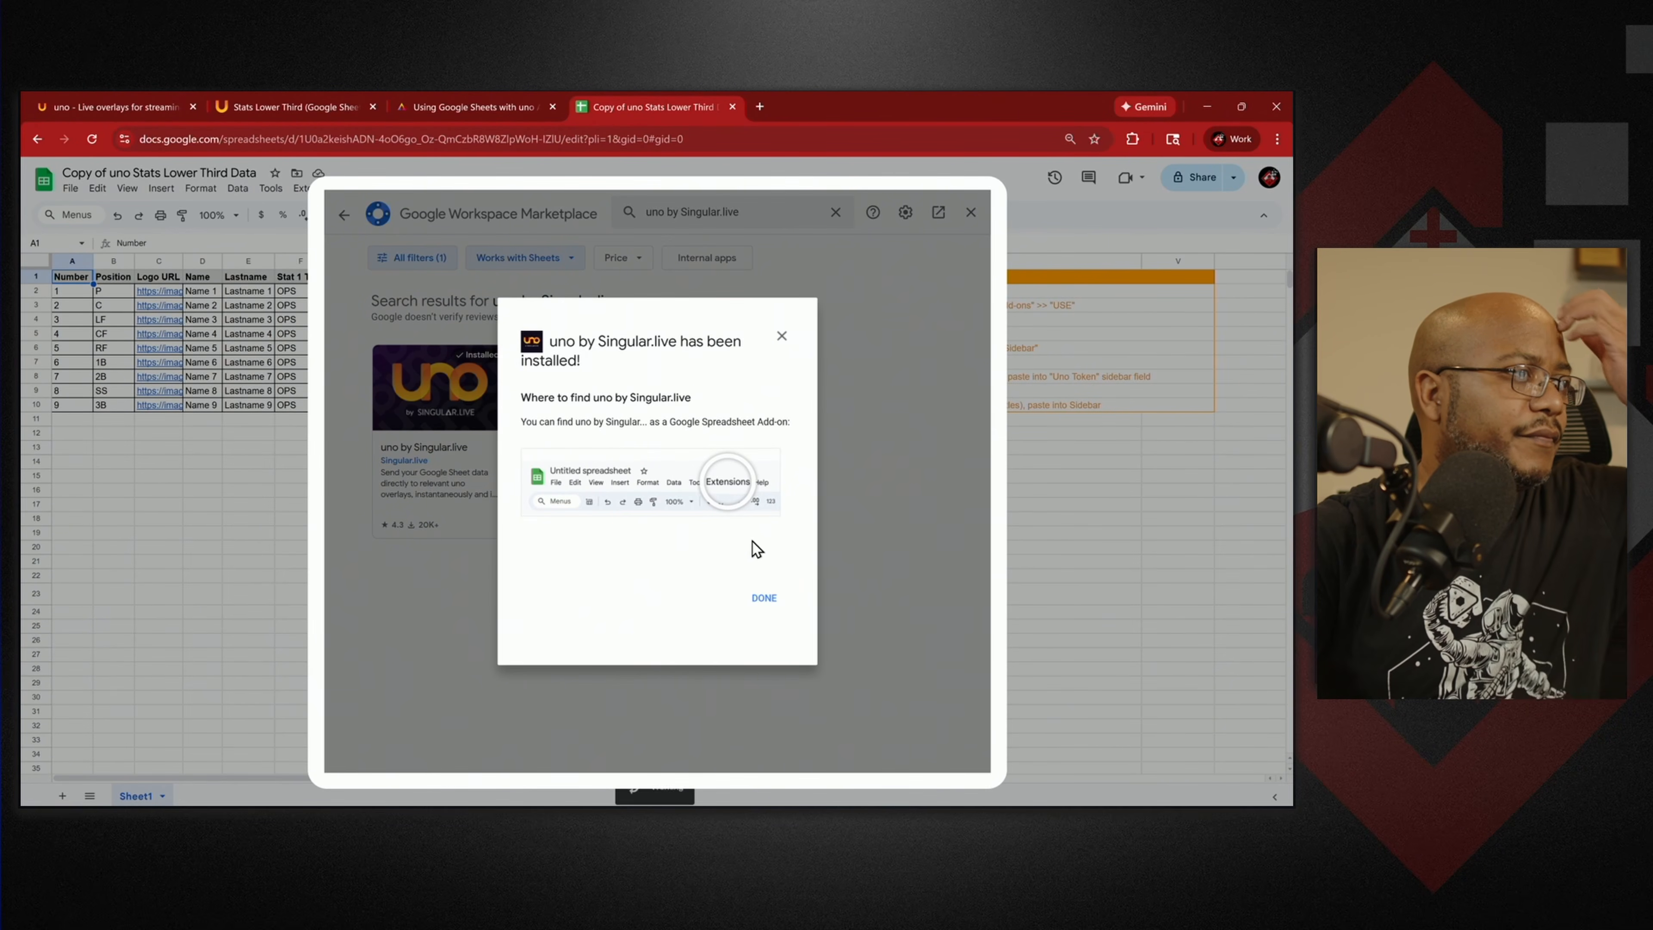
click(765, 599)
click(970, 213)
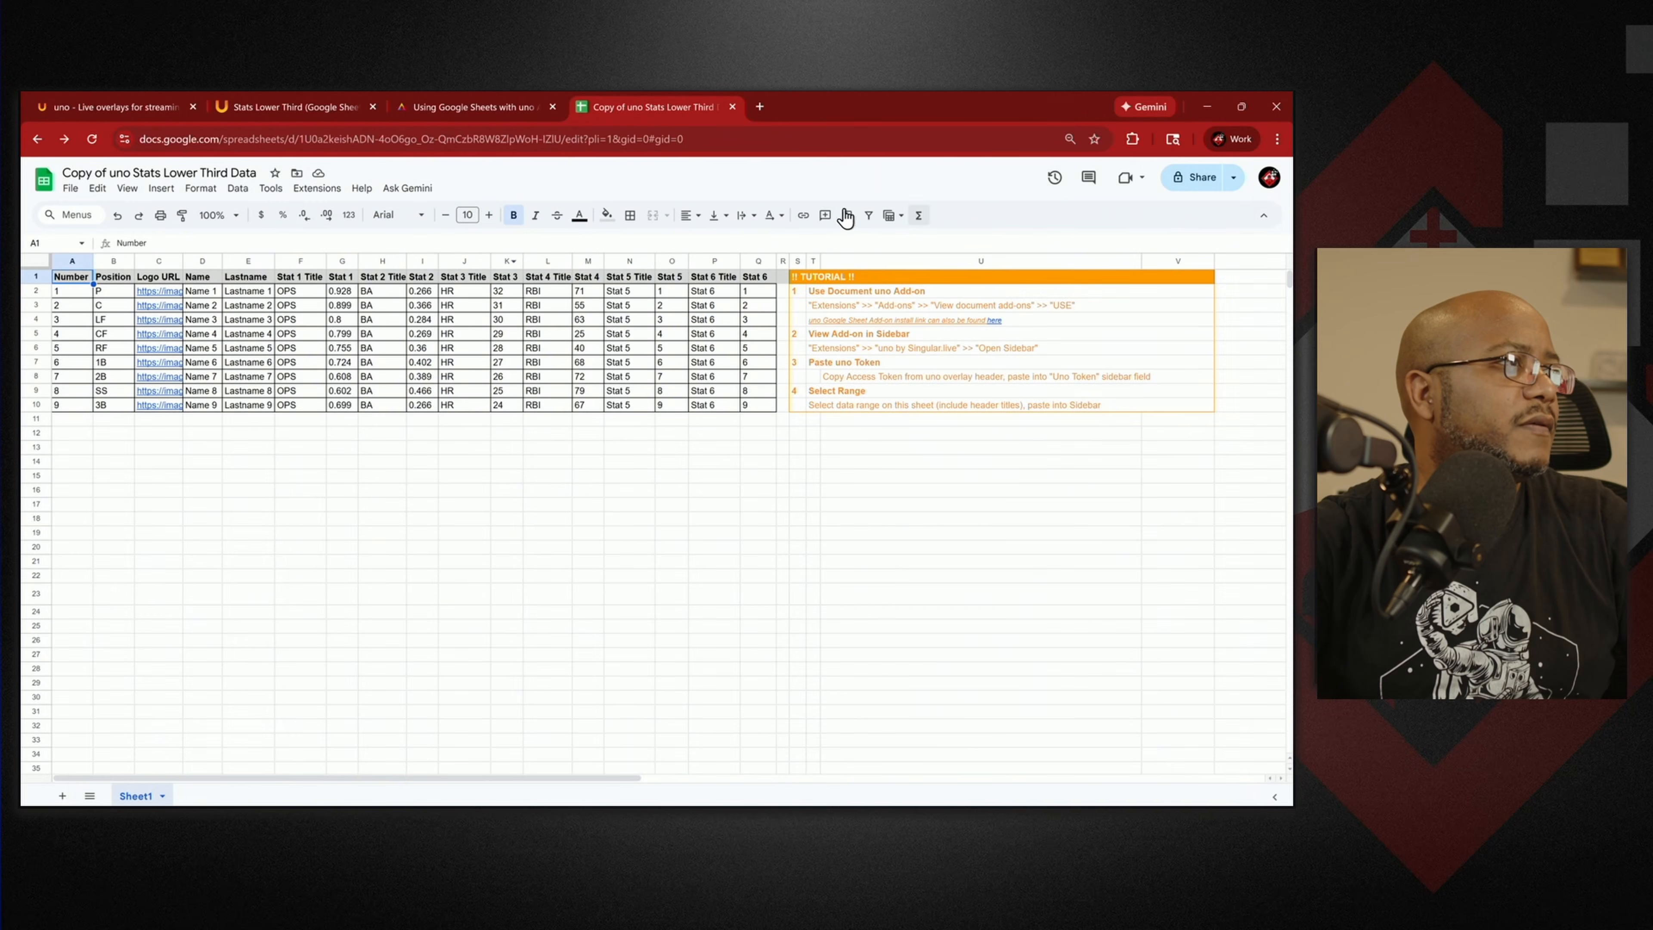
Open the uno by Singular.live sidebar and paste the overlay's token into the Uno Token field.
click(319, 189)
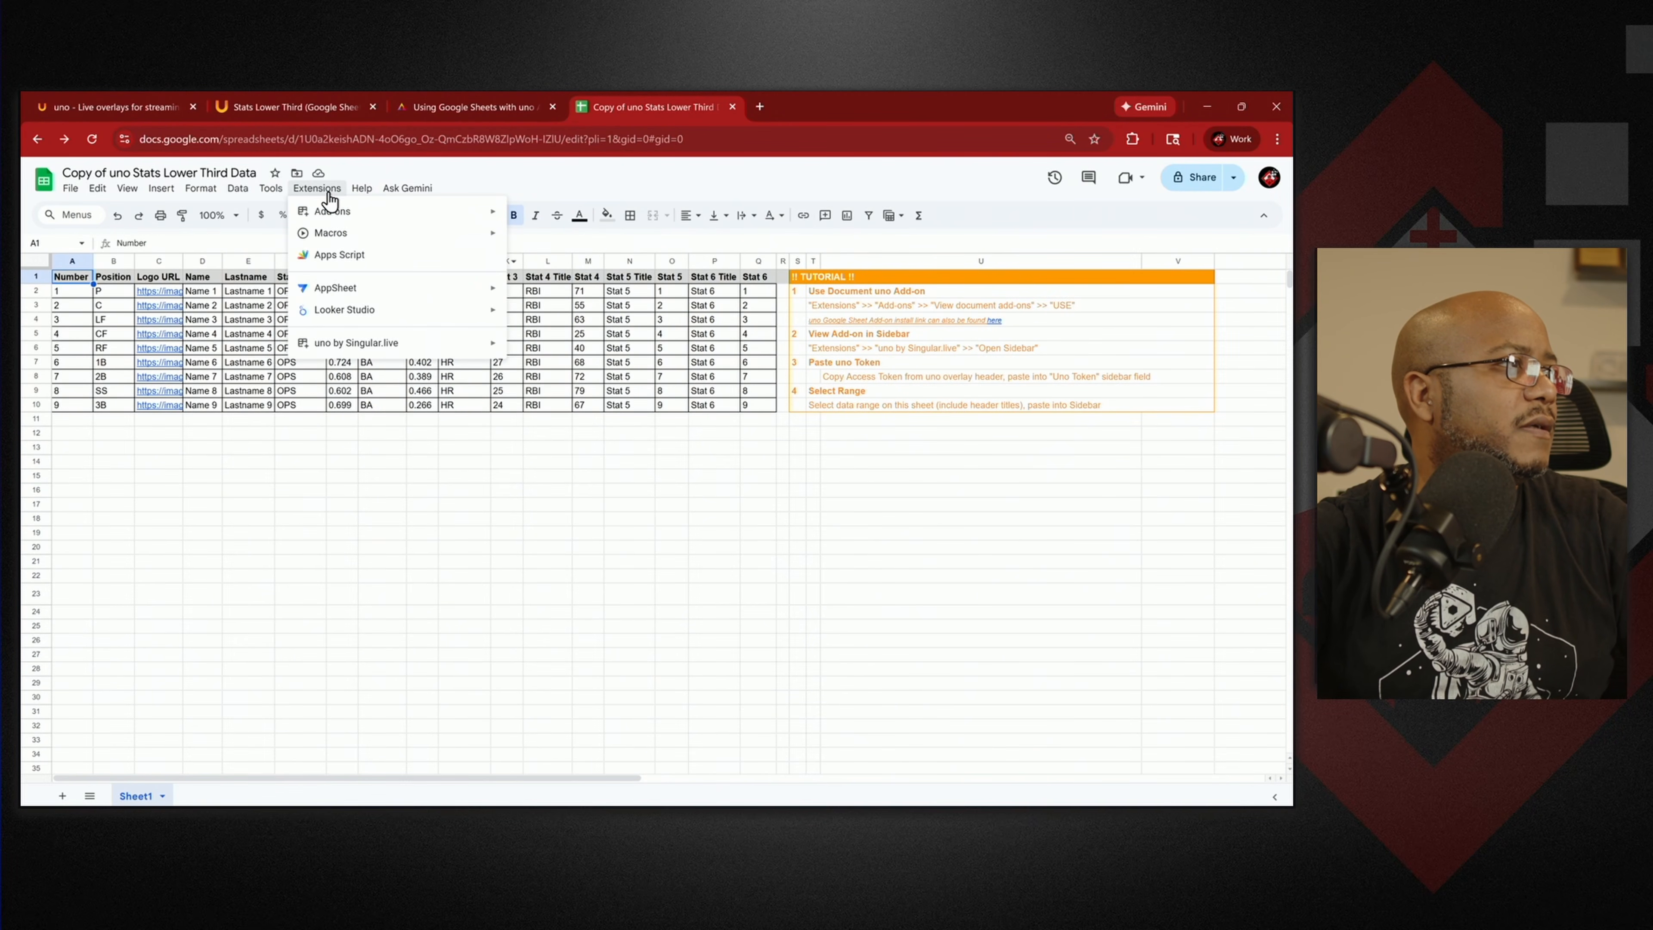
mouse_move(388, 346)
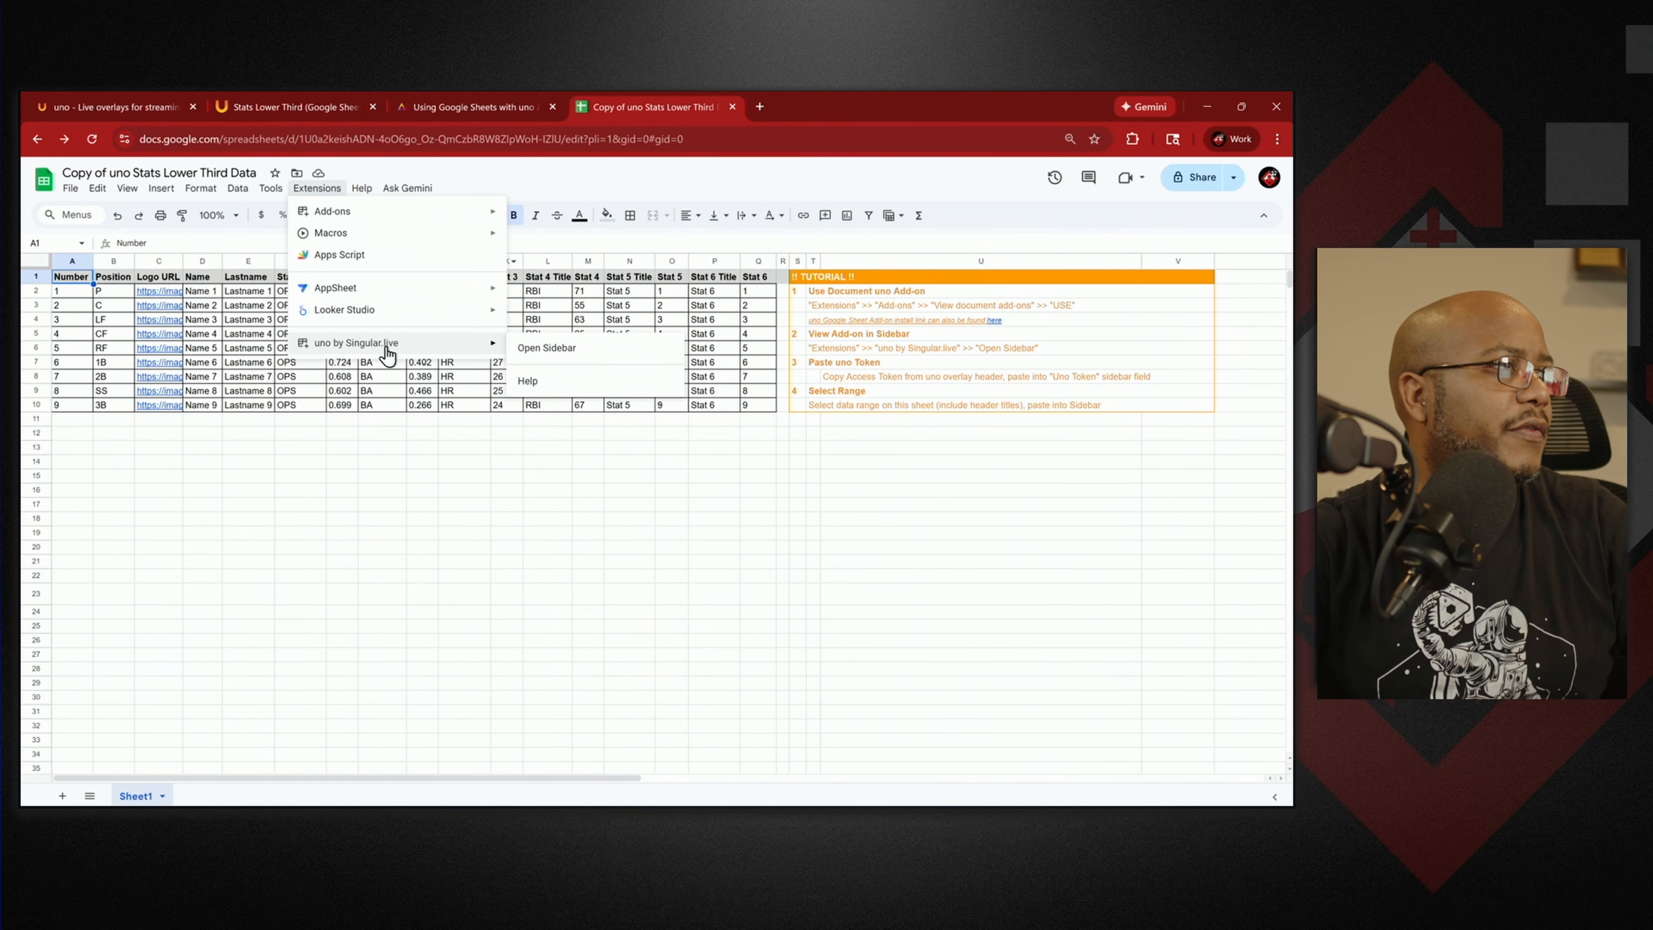
click(571, 356)
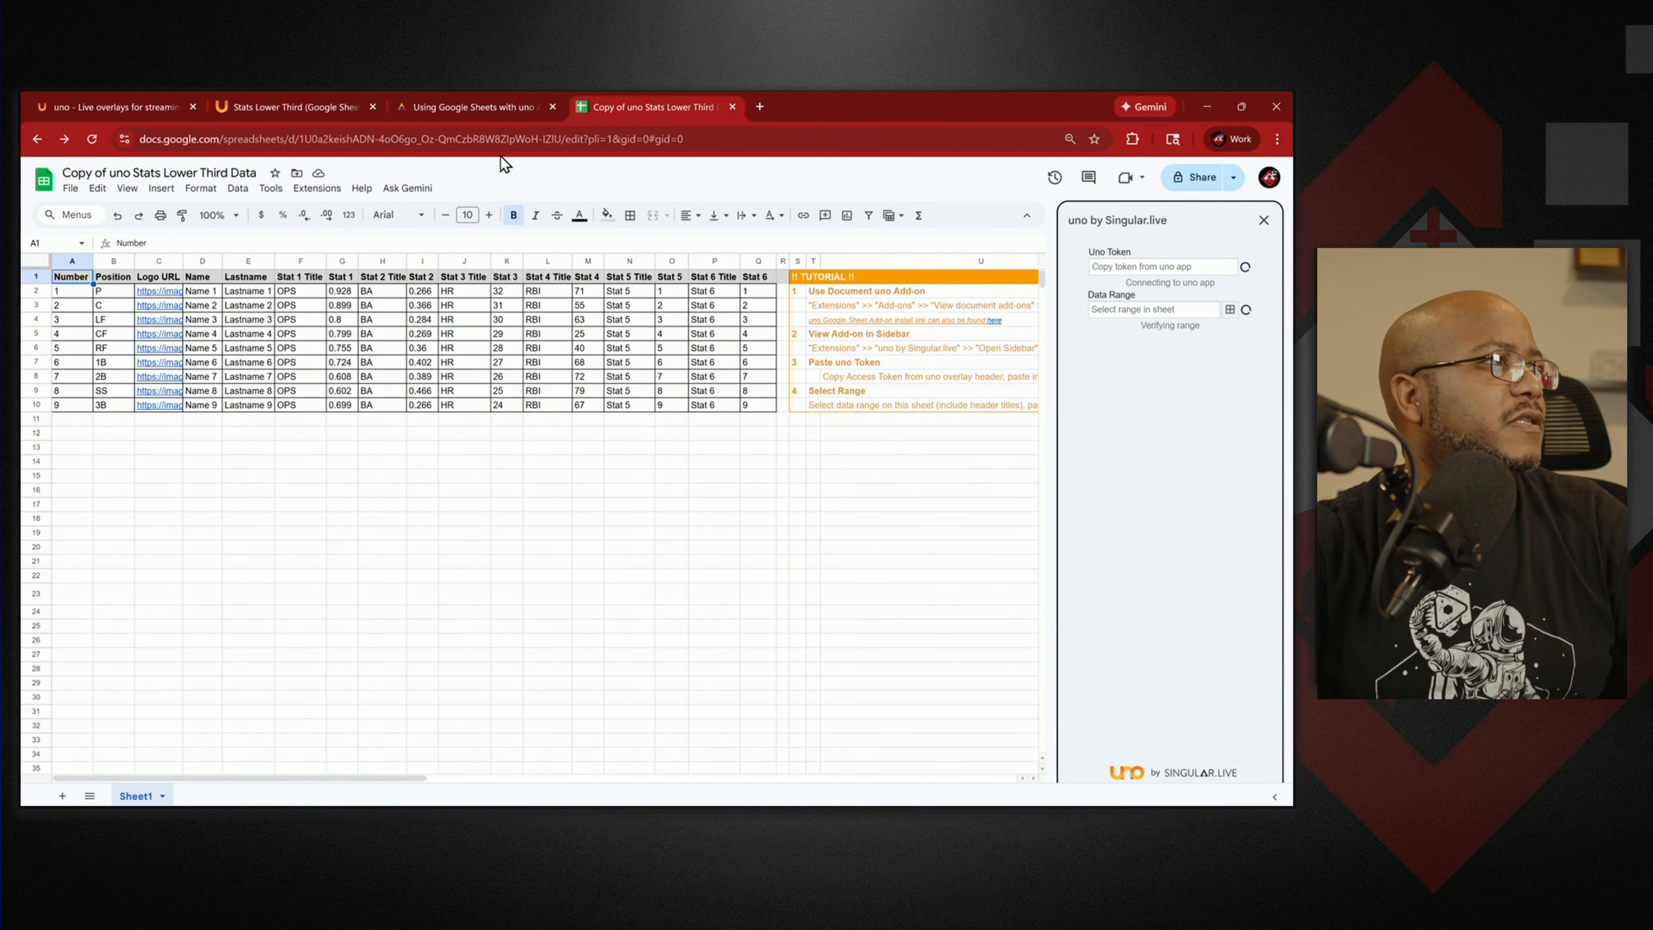
click(305, 110)
click(737, 476)
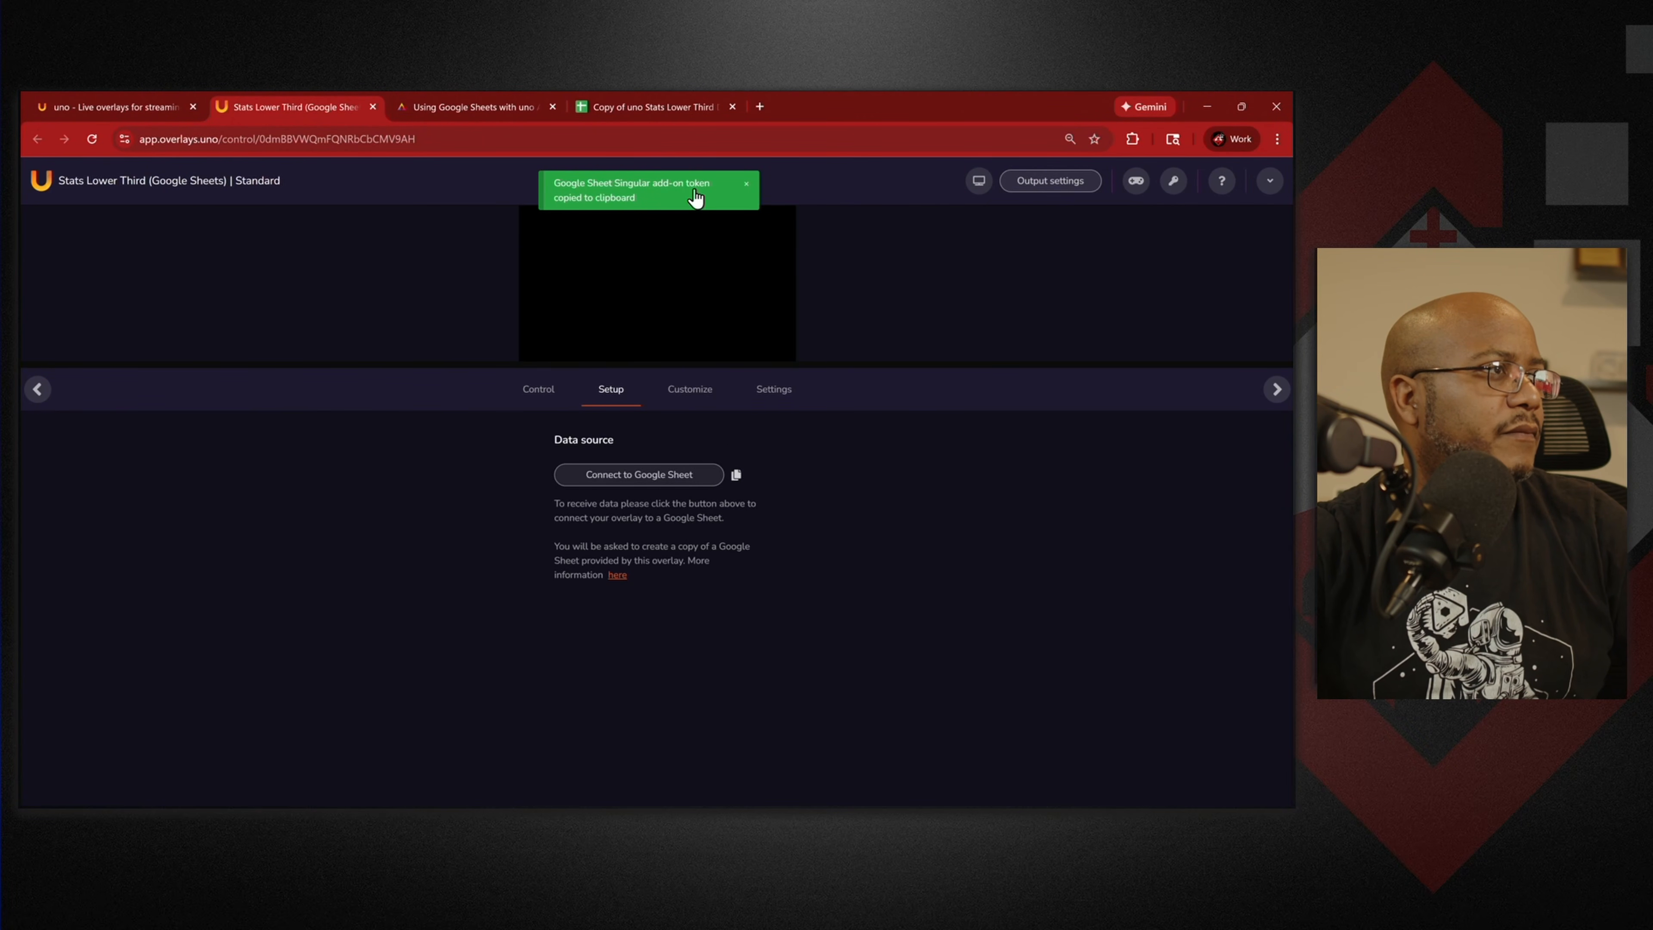
click(607, 104)
click(1143, 269)
key(ctrl+v)
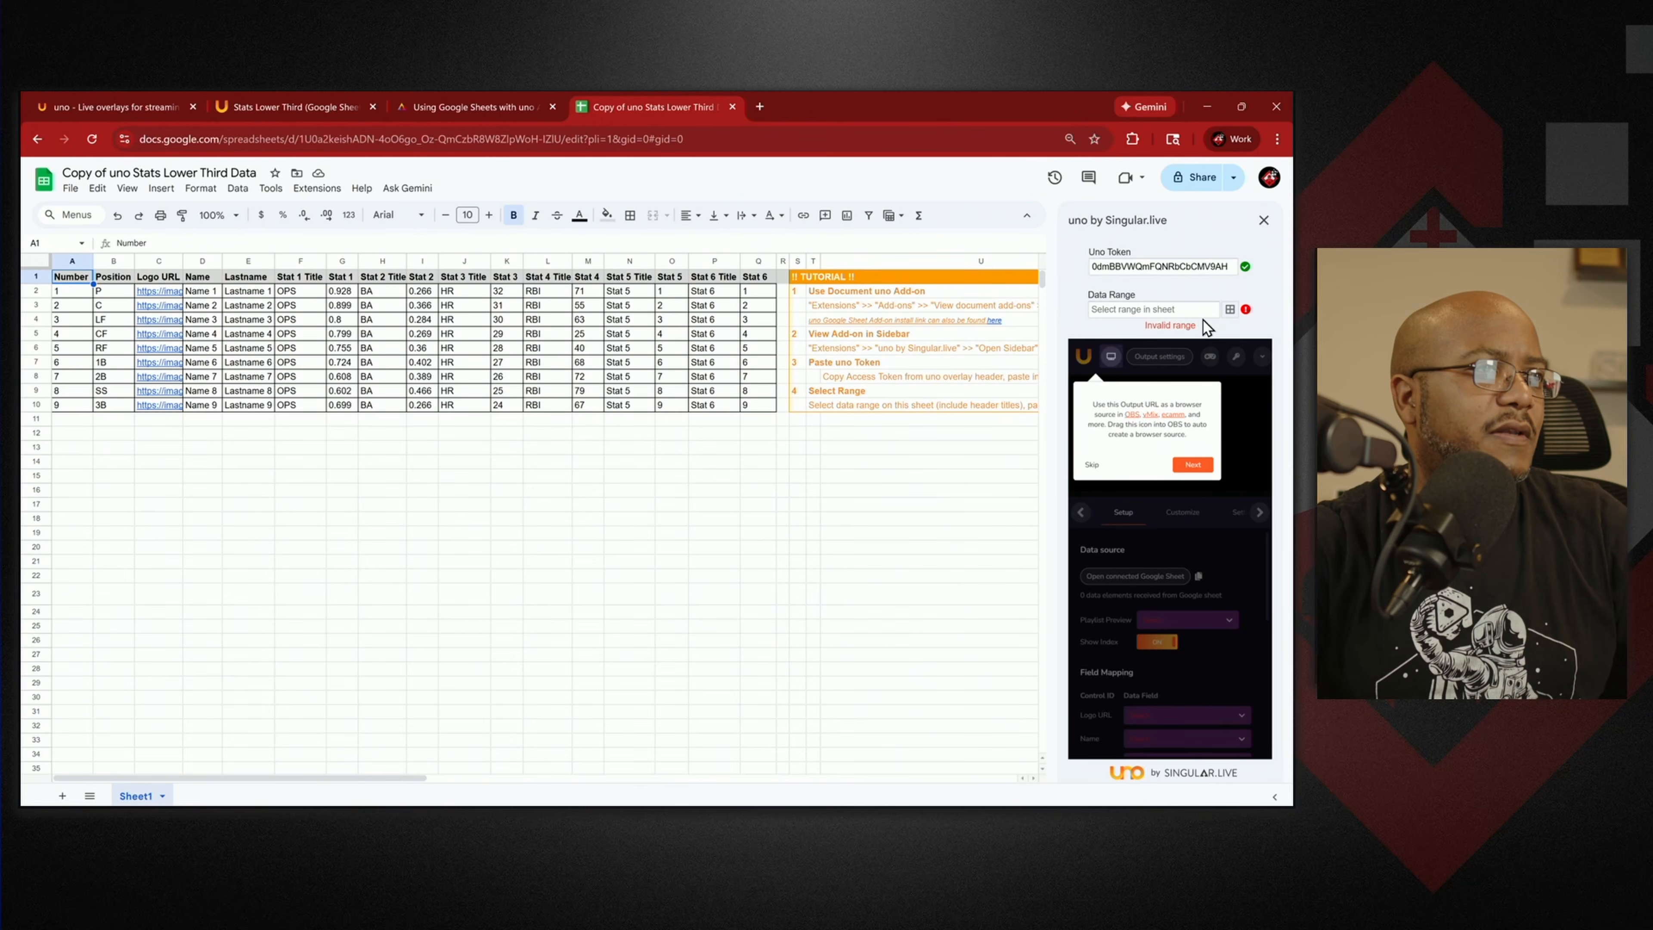
Set the selected A1:Q10 stats table as the uno data range.
mouse_move(71, 279)
mouse_down()
mouse_move(734, 424)
mouse_move(760, 413)
mouse_up()
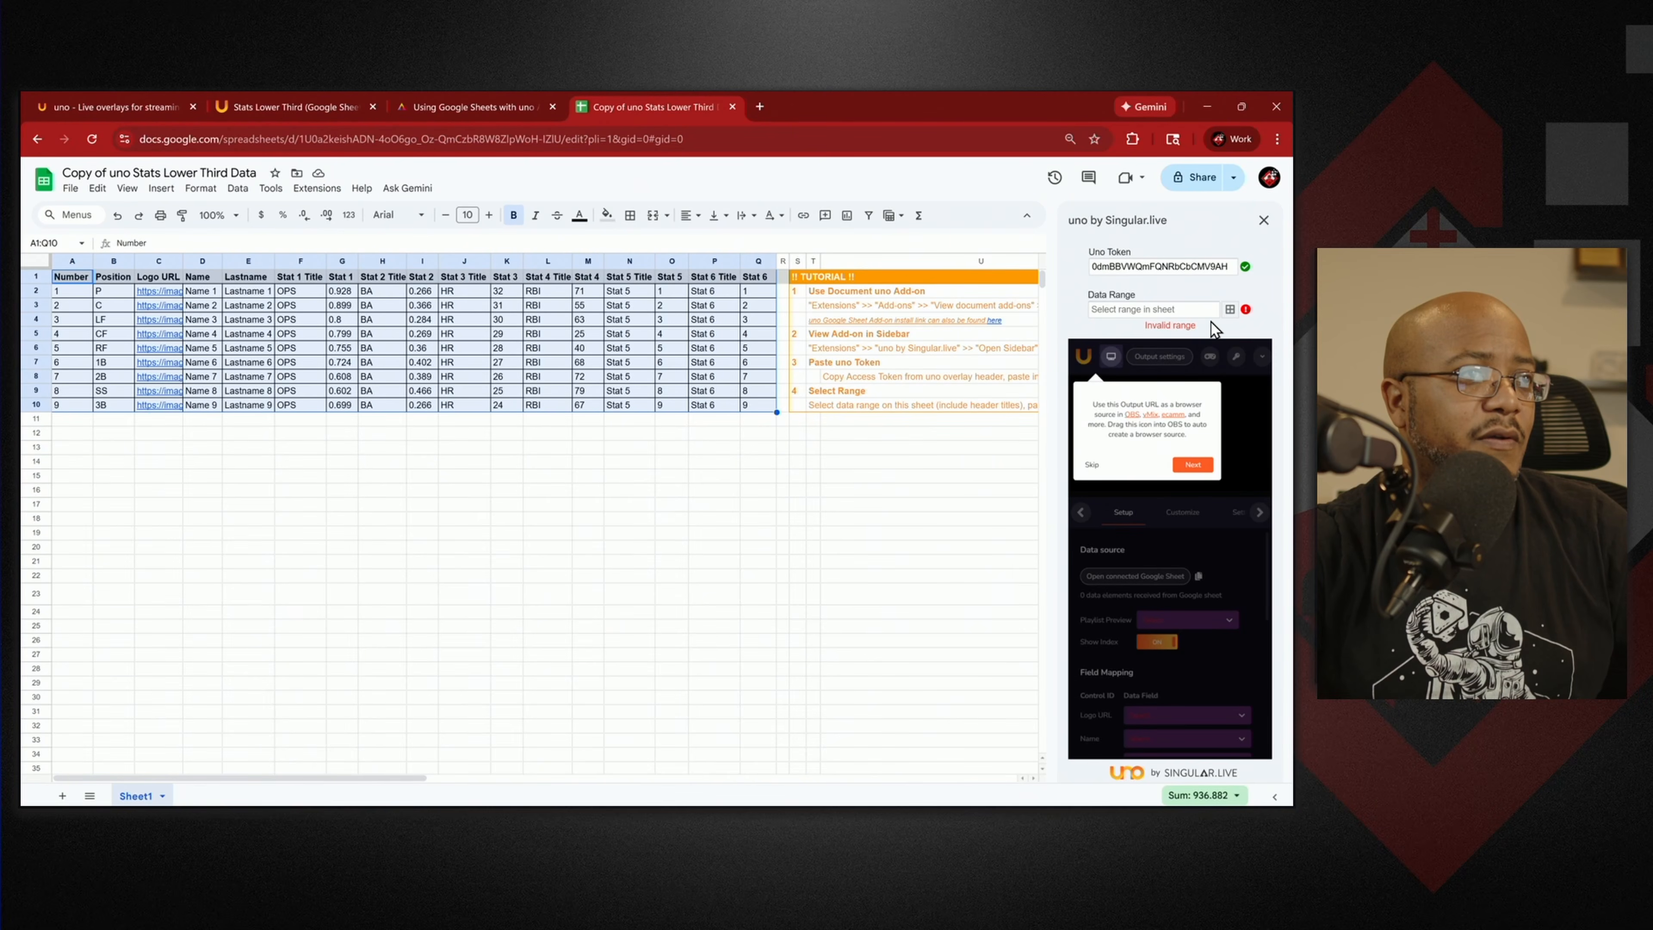
click(1230, 310)
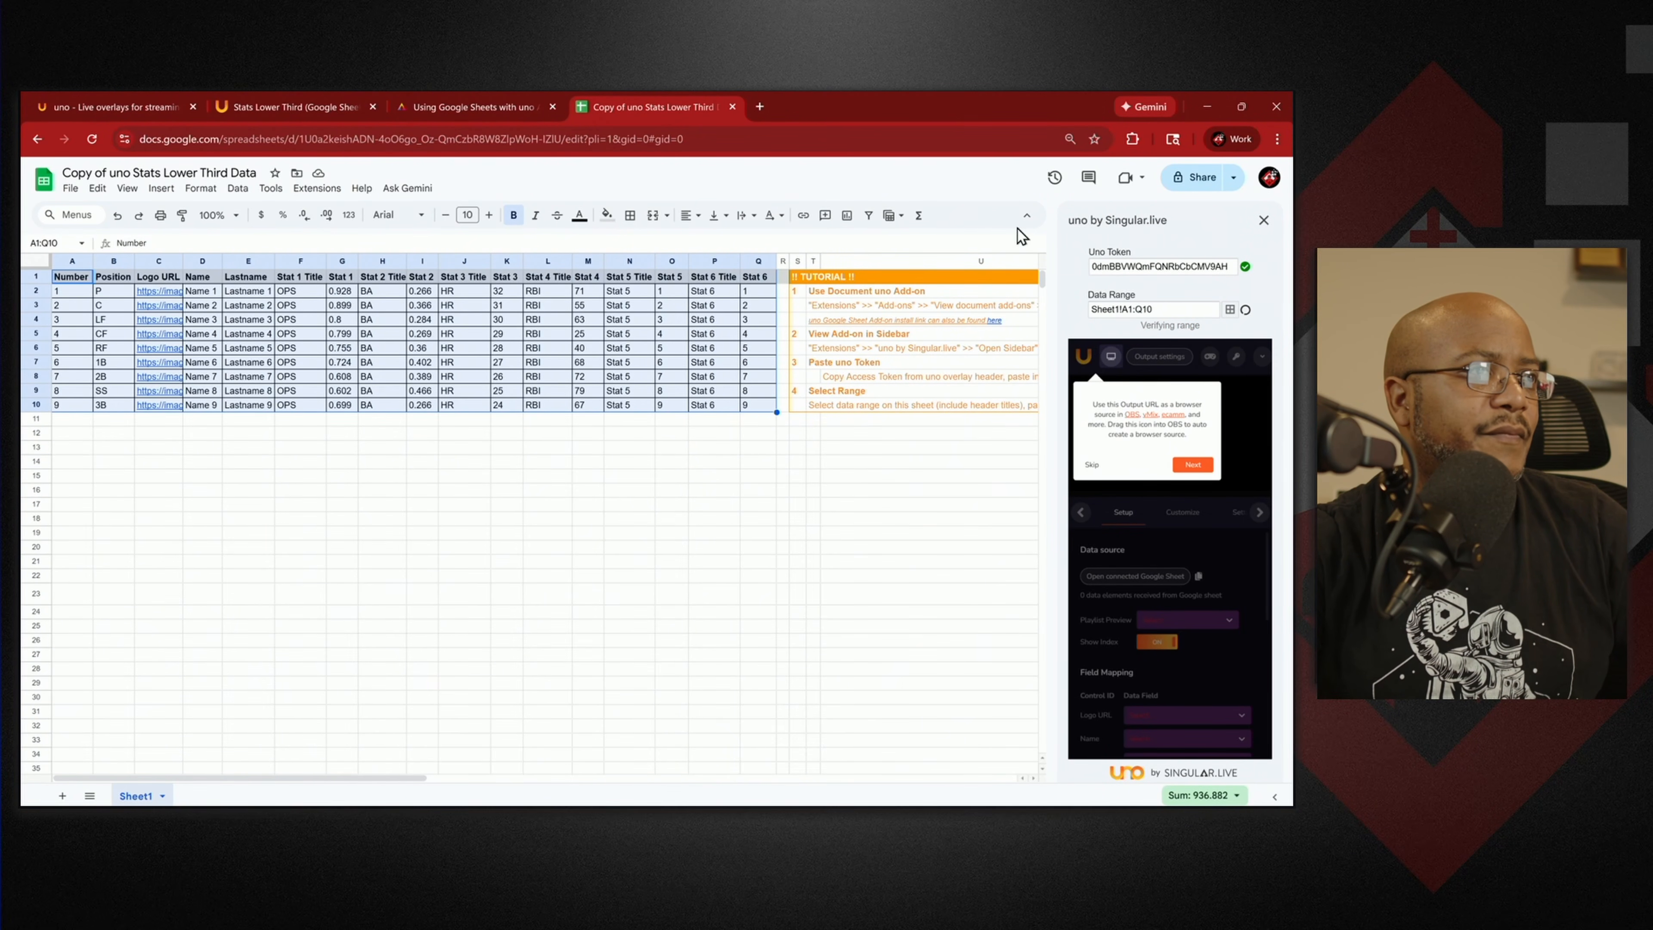
click(283, 108)
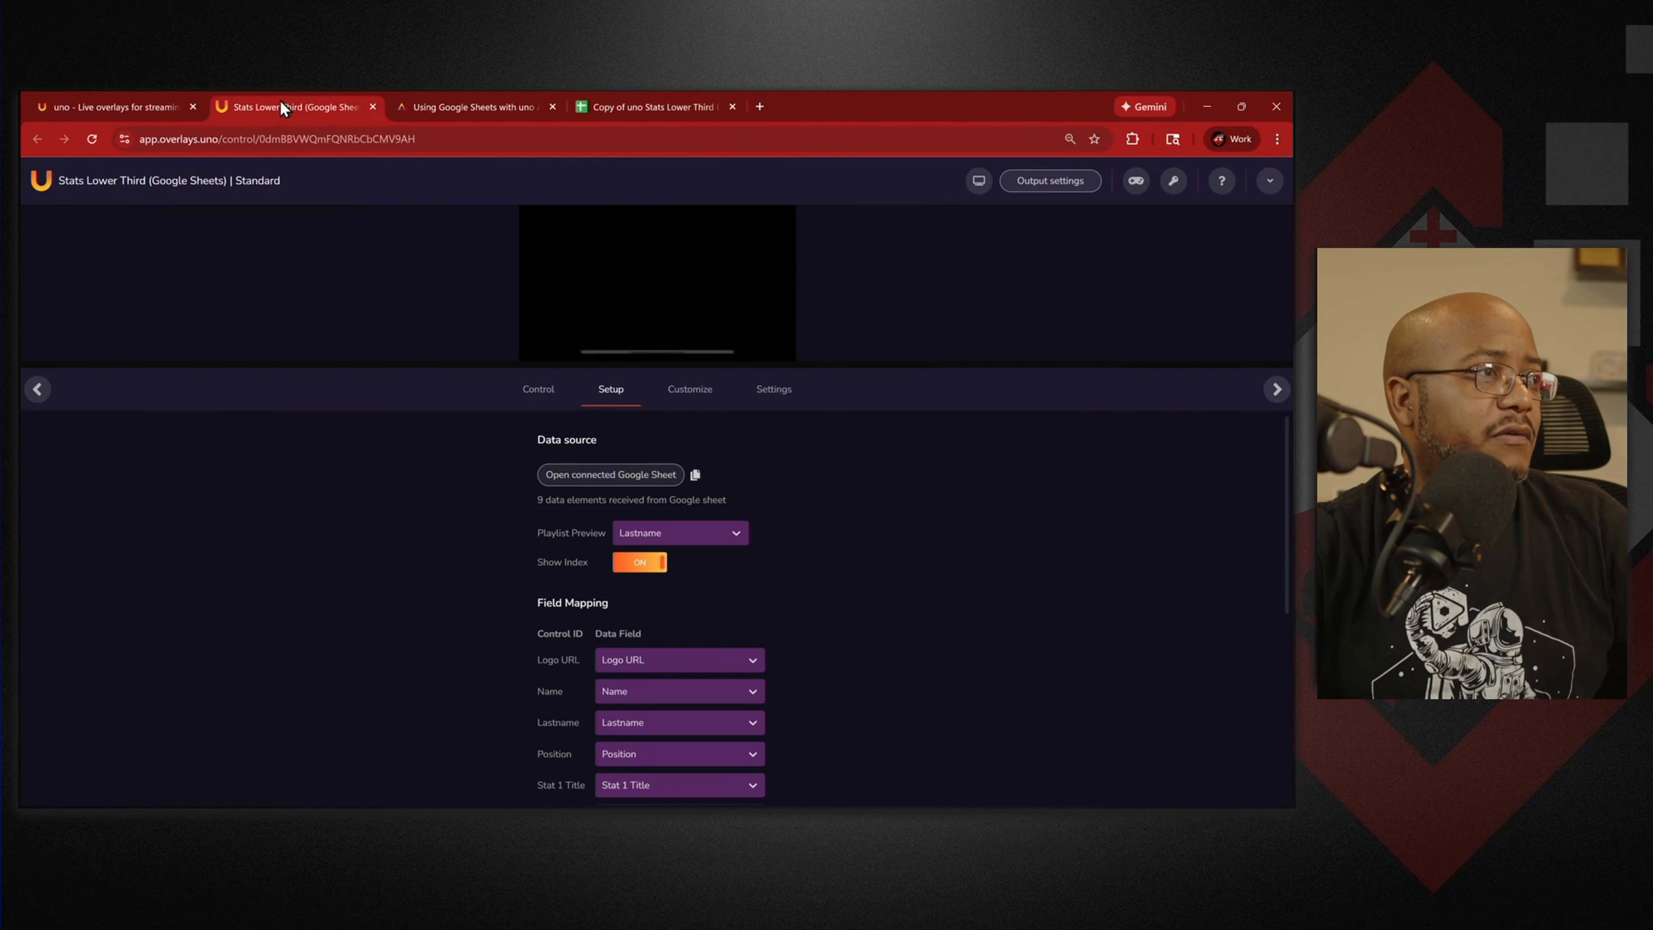
Copy the Stats Lower Third's output URL into OBS's Browser 2 source and close its properties.
scroll(819, 654, down, 5)
scroll(753, 636, down, 1)
scroll(705, 653, up, 6)
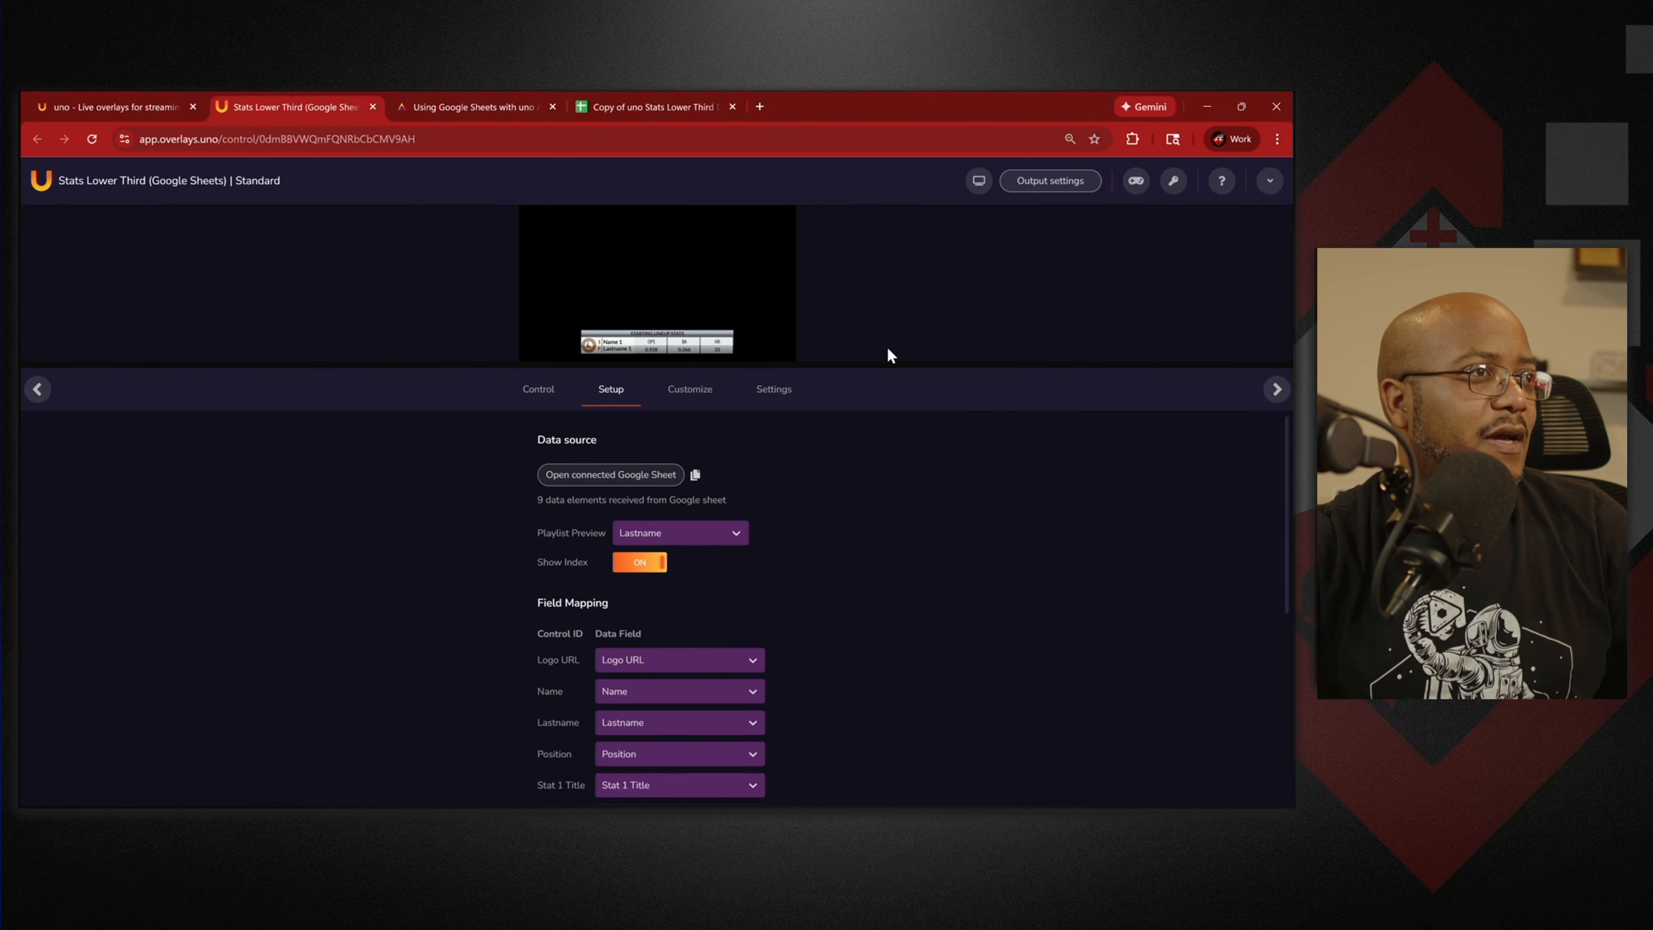
click(1066, 185)
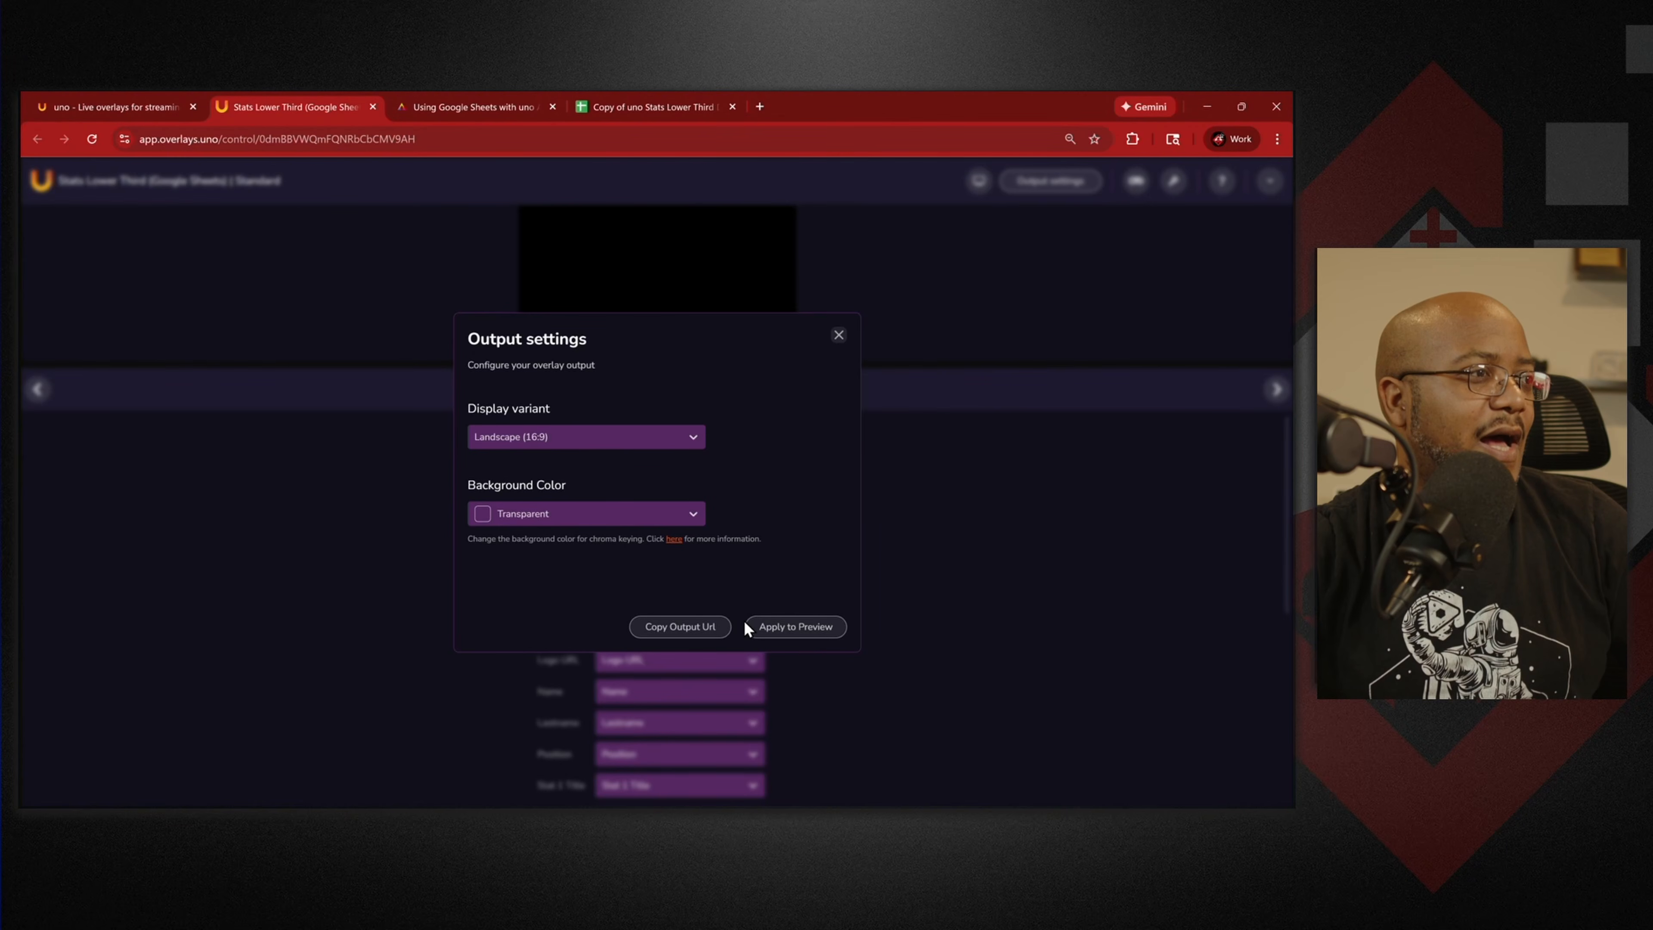
click(716, 627)
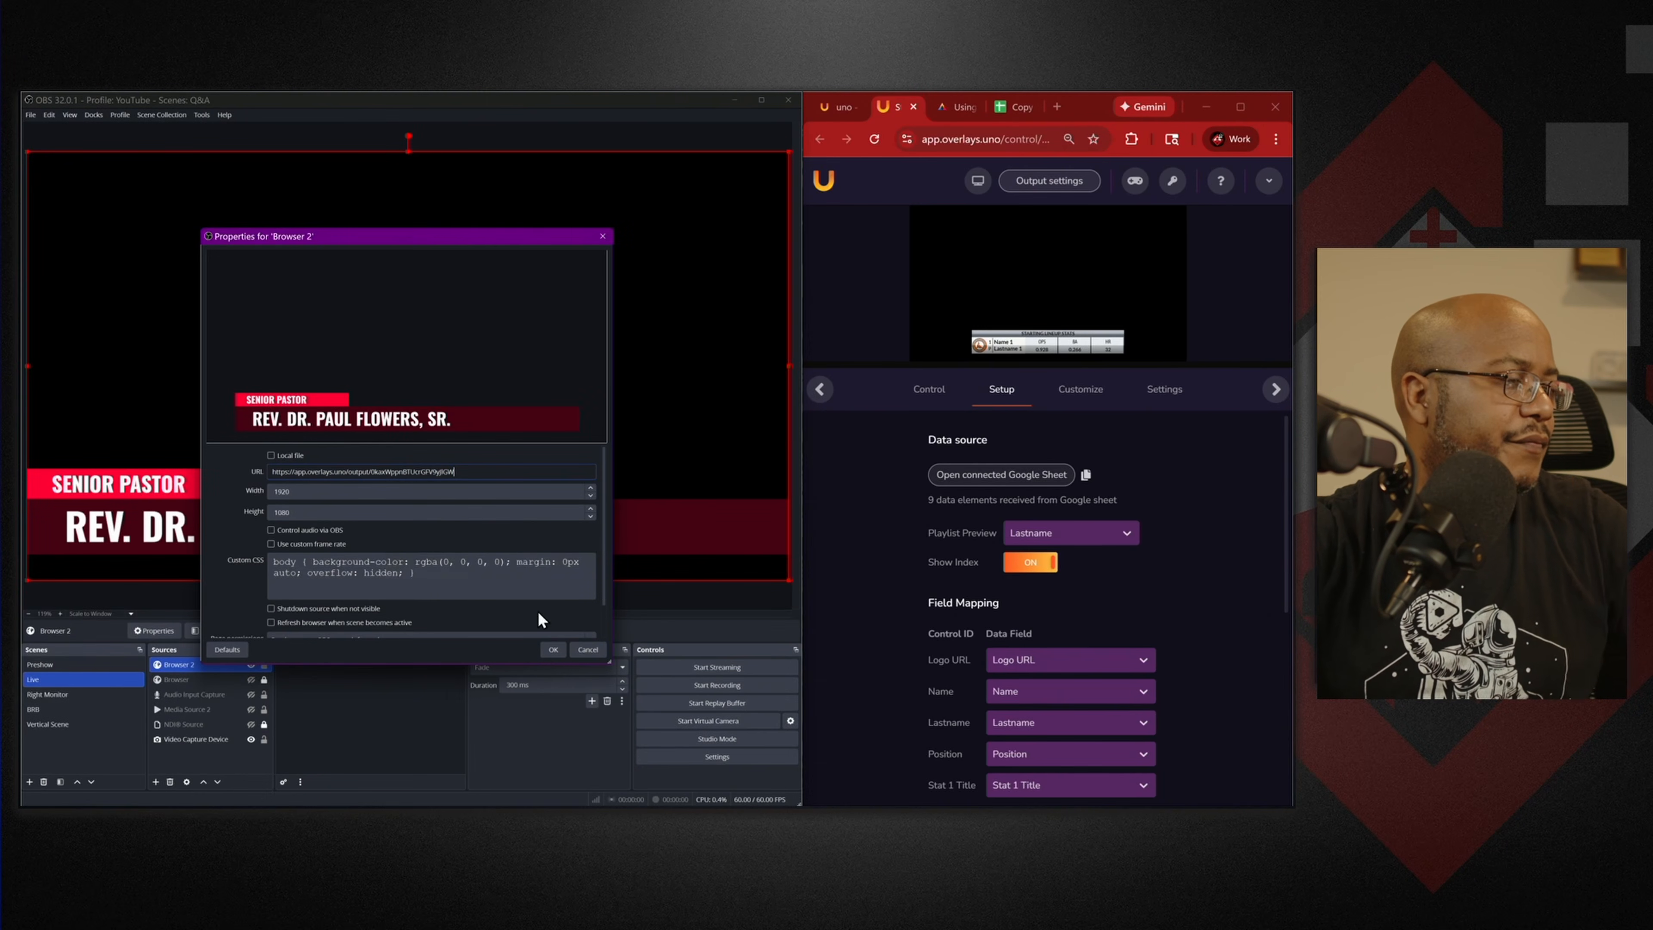
click(559, 656)
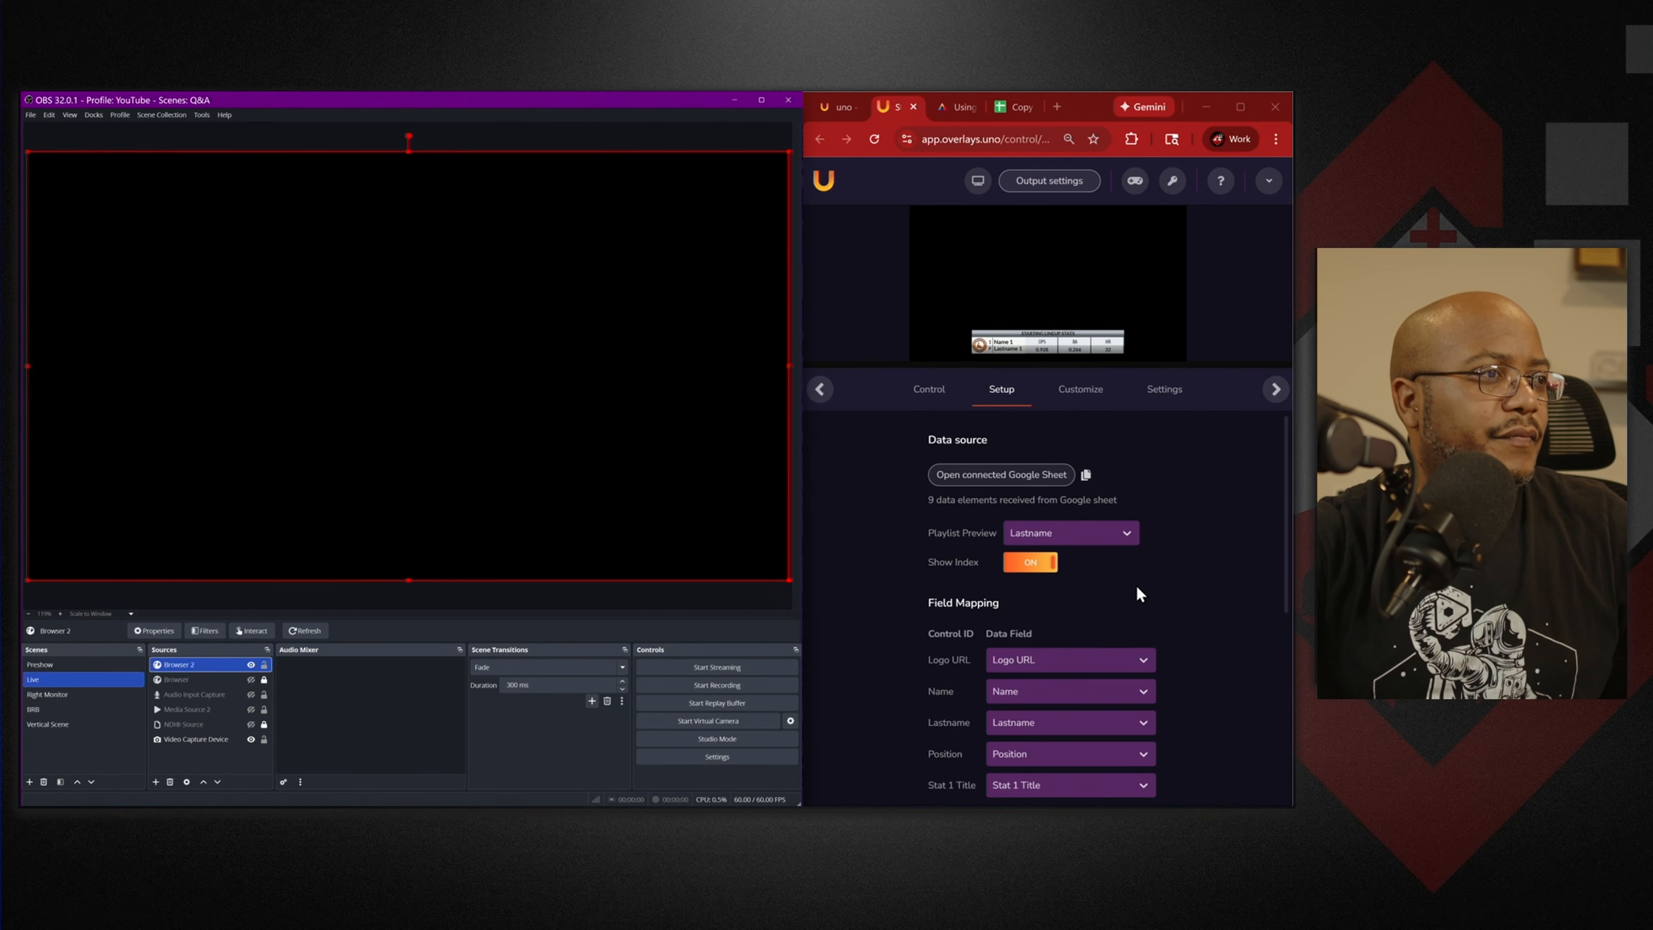
Keep Logo URL mapped to the logo, then toggle the overlay off and back on.
click(1080, 668)
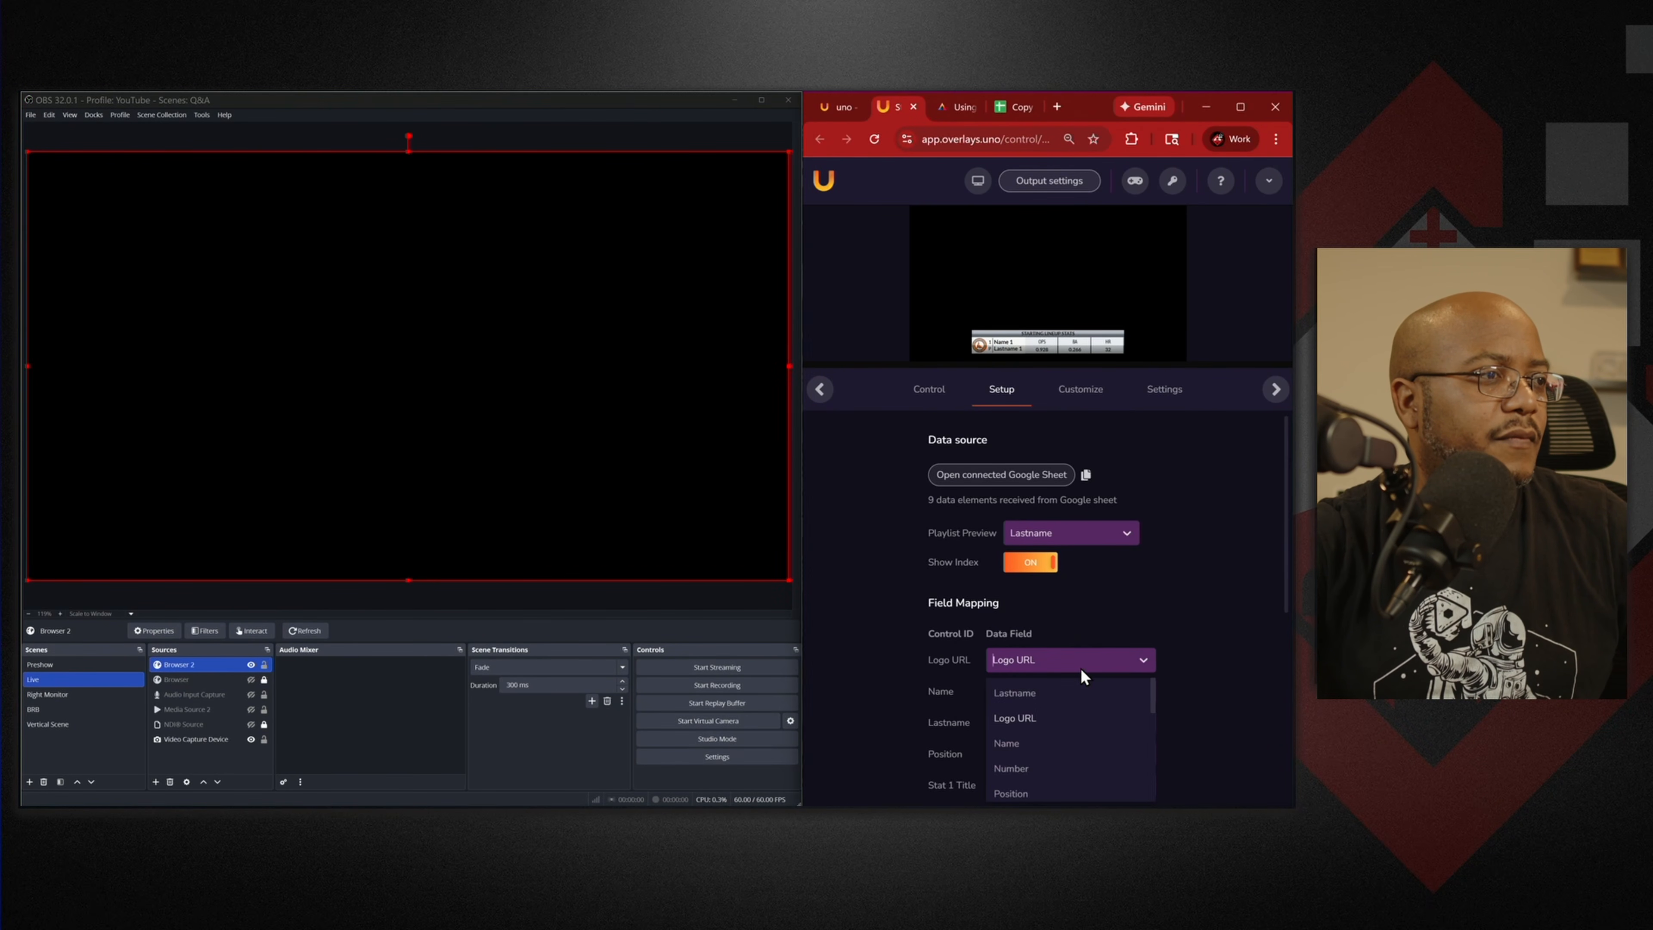
click(1209, 617)
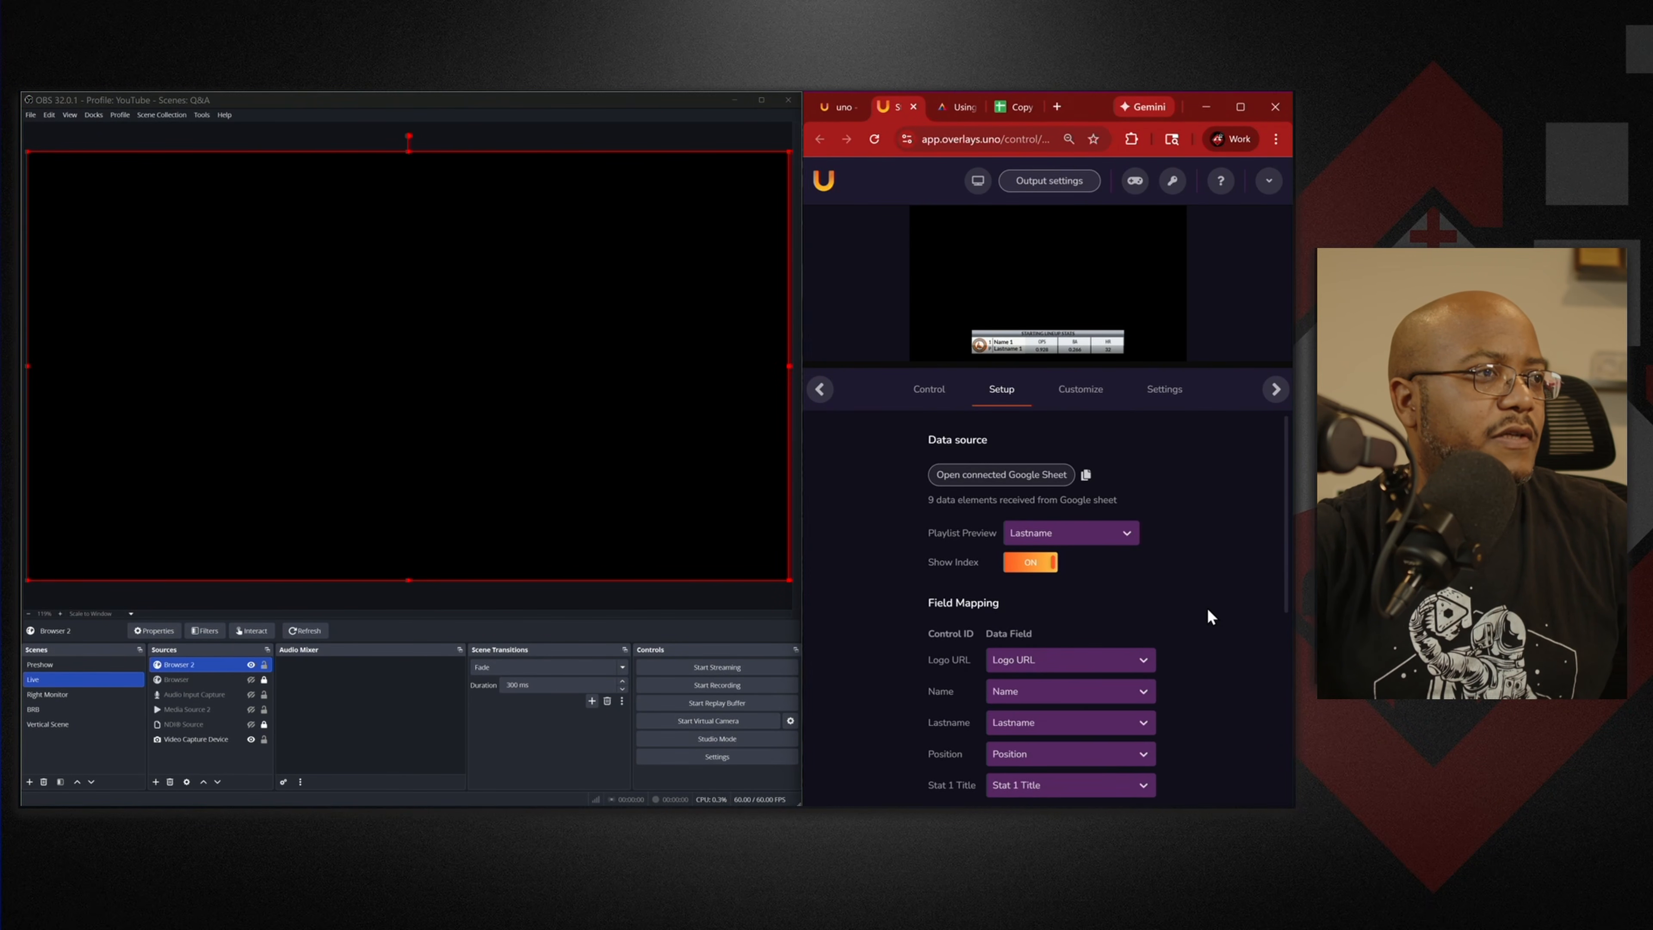
click(923, 394)
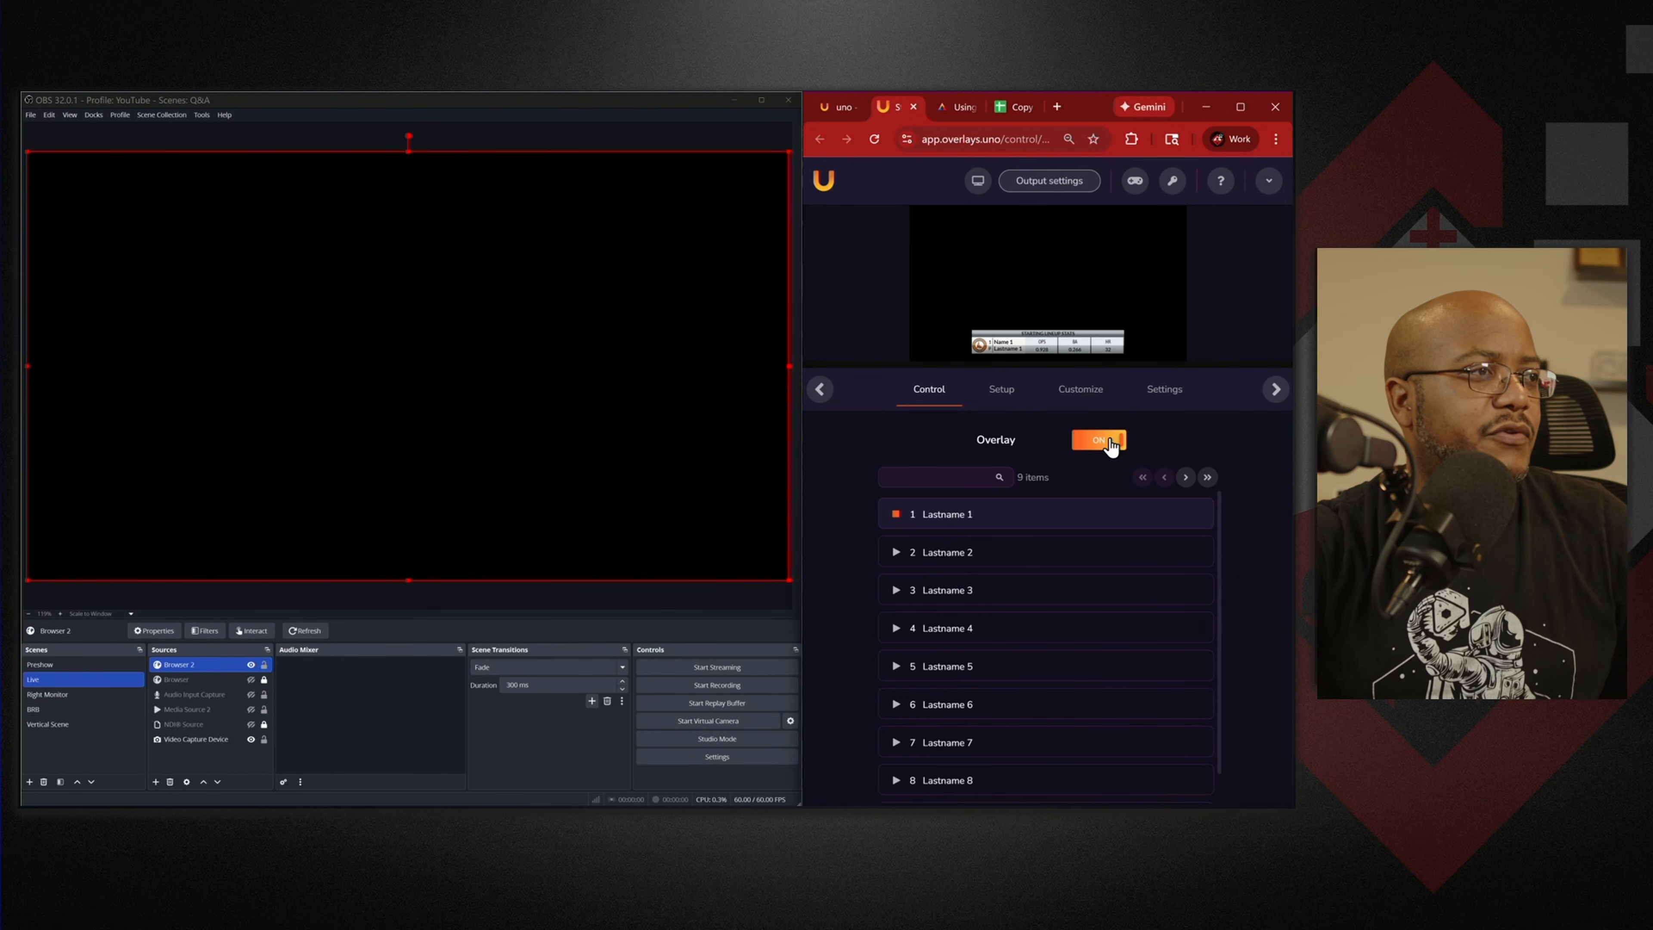
click(1111, 446)
click(1098, 447)
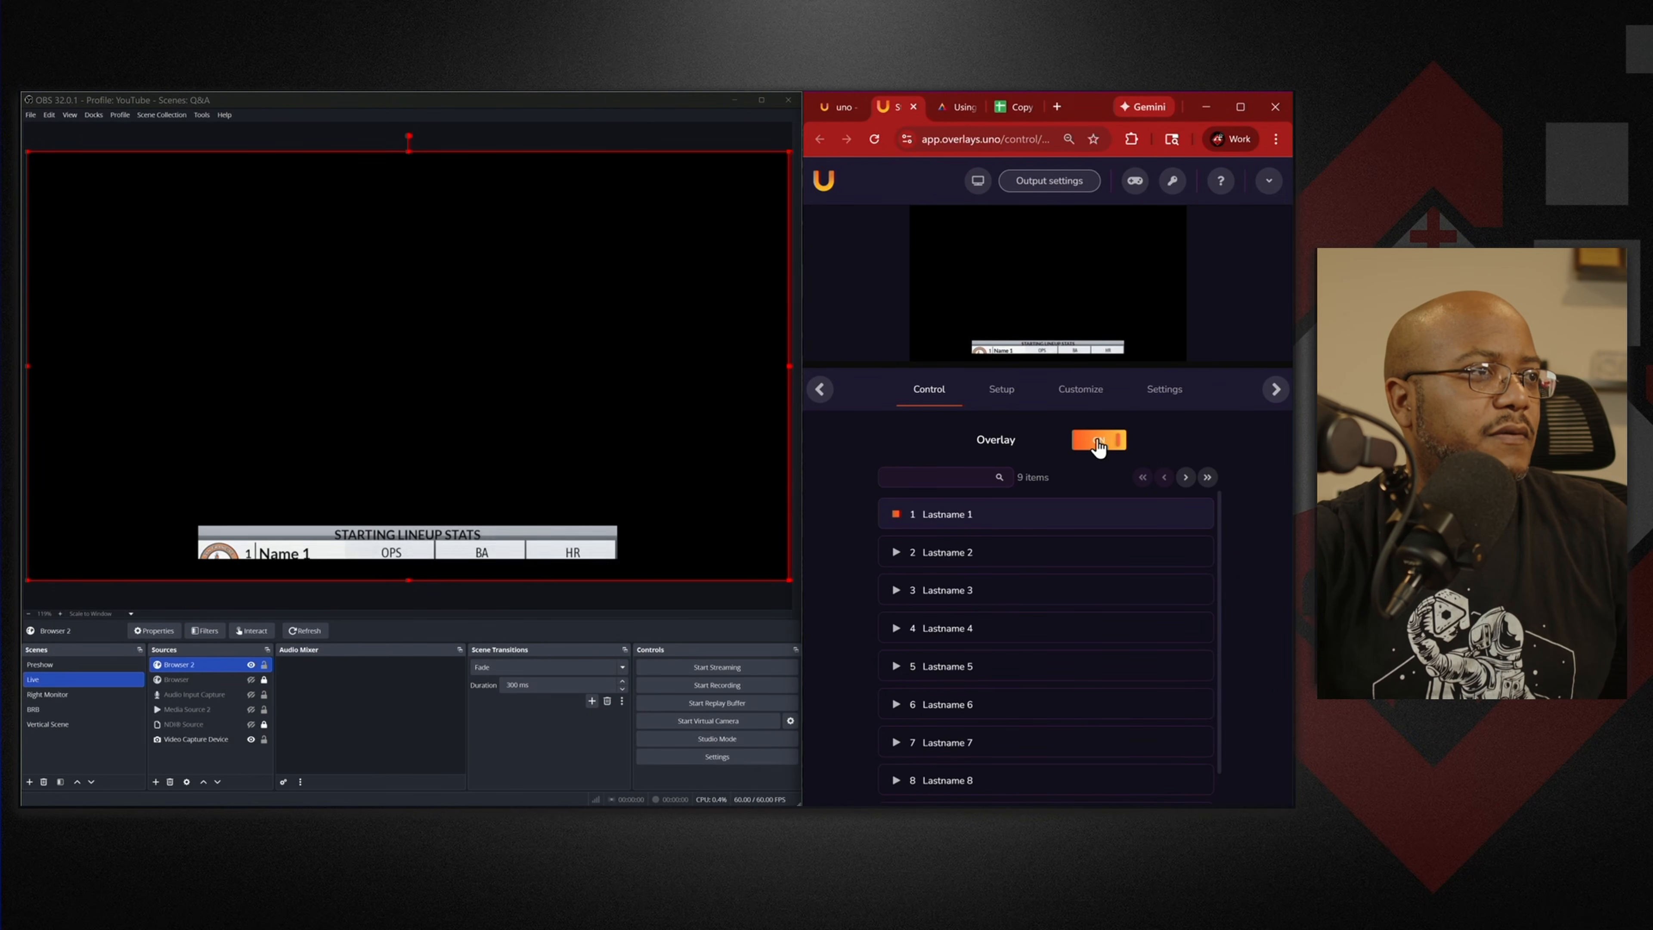
Play rows 2, 3 and 4 so player 4's stats show live, then maximize Chrome.
click(897, 553)
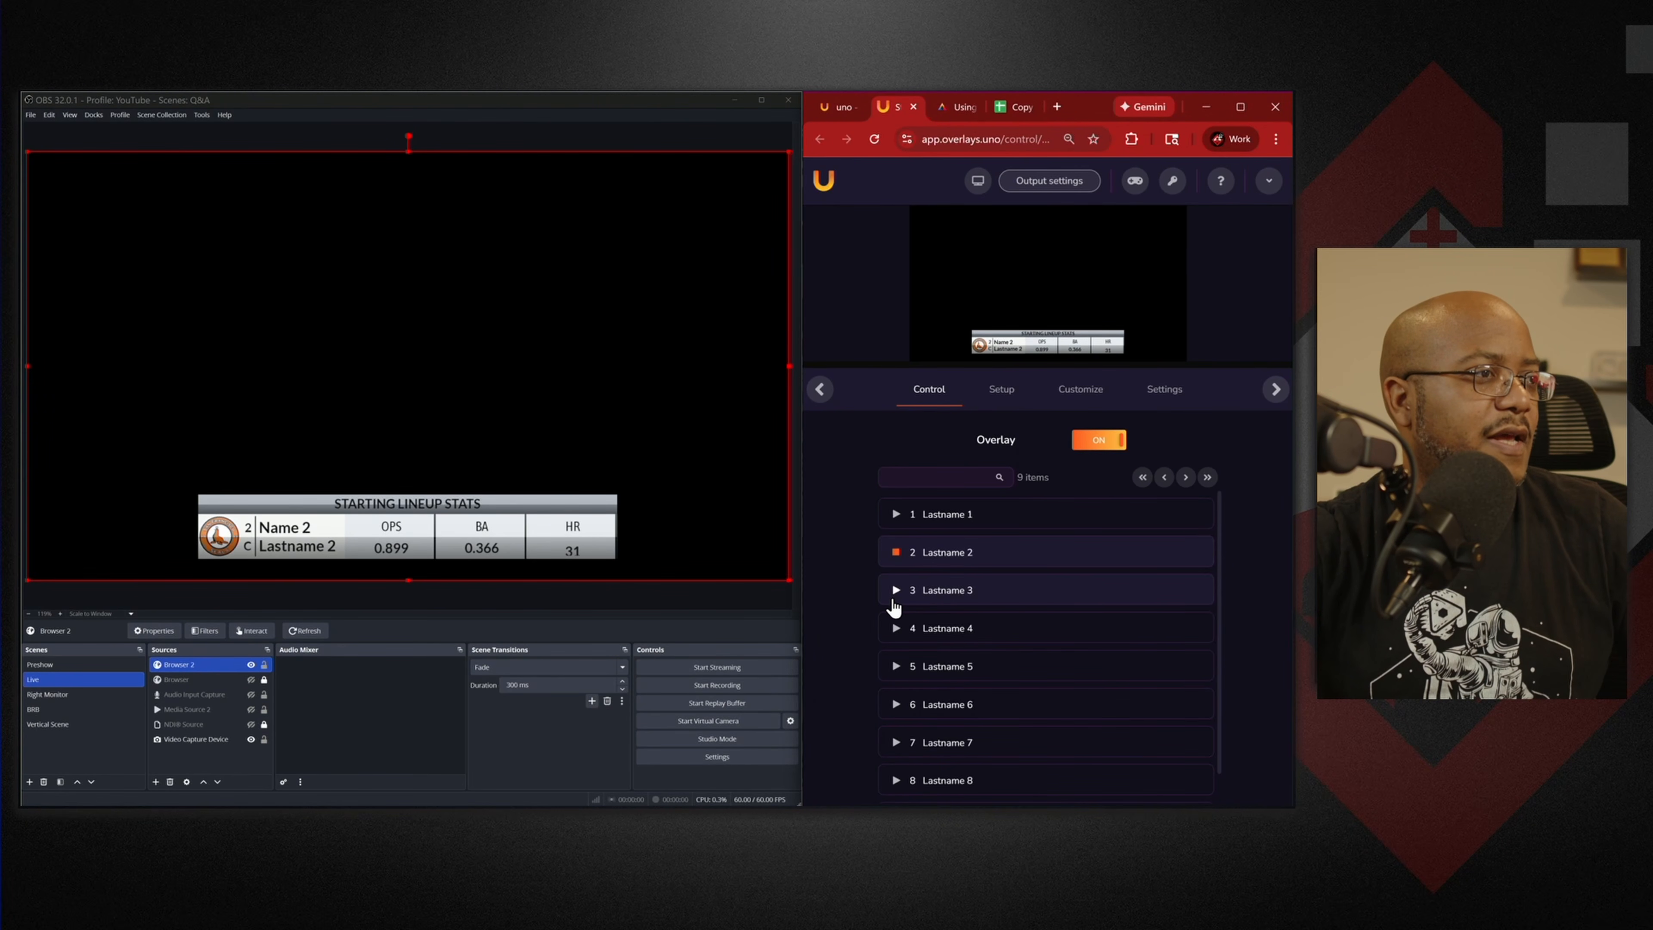
click(897, 591)
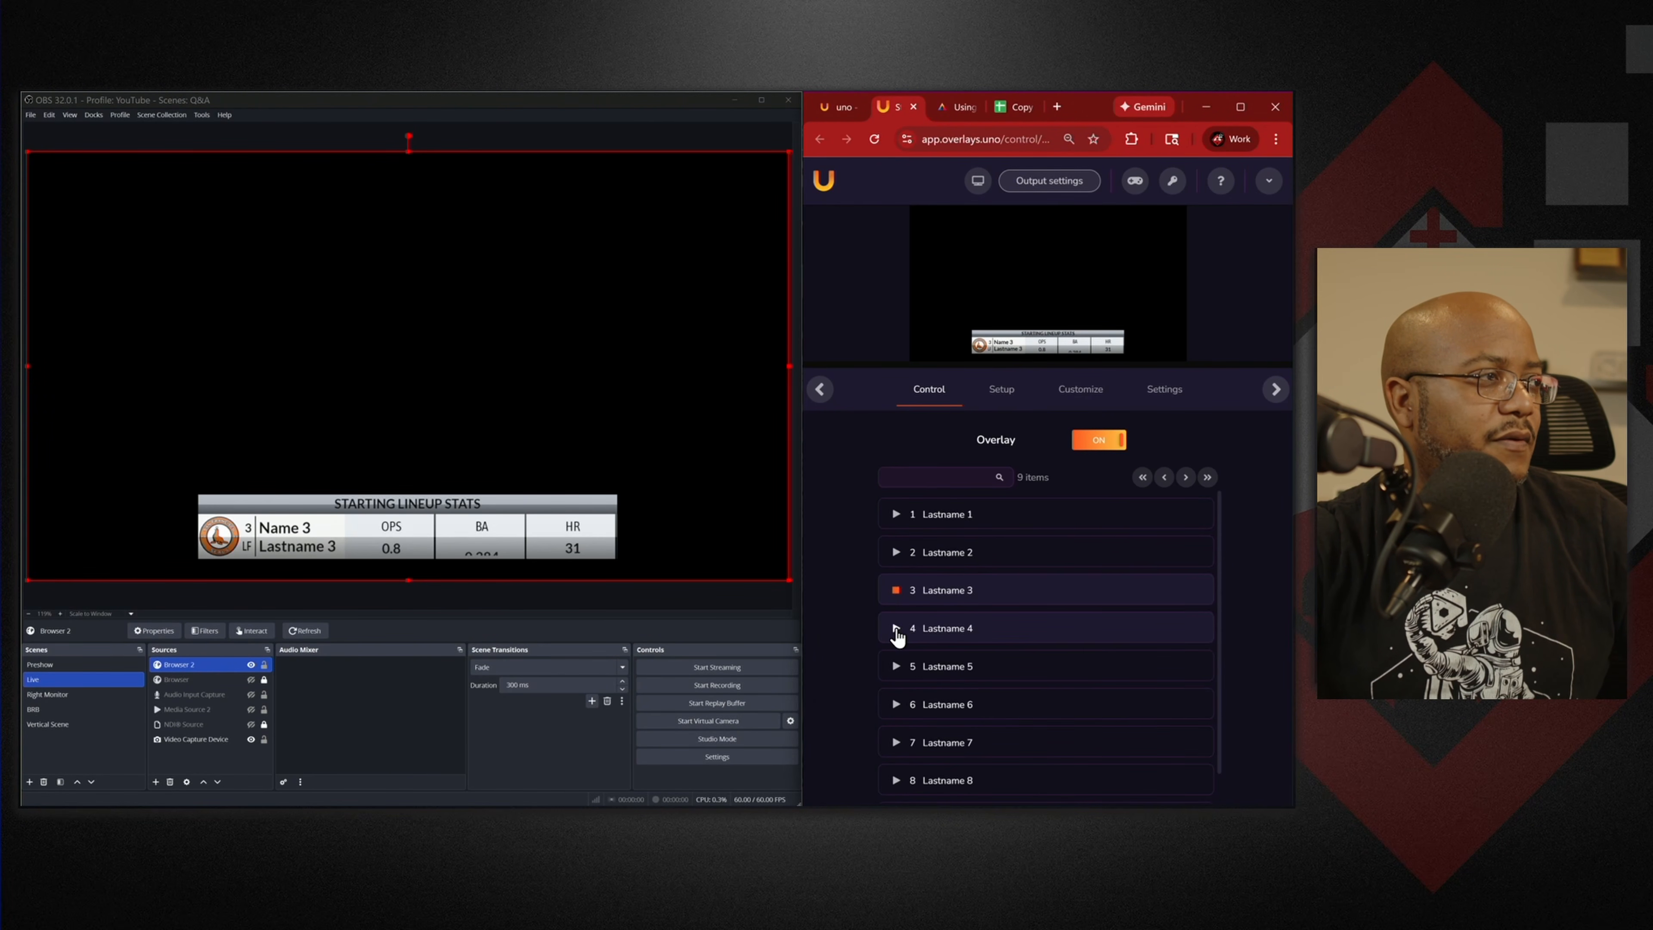
click(897, 629)
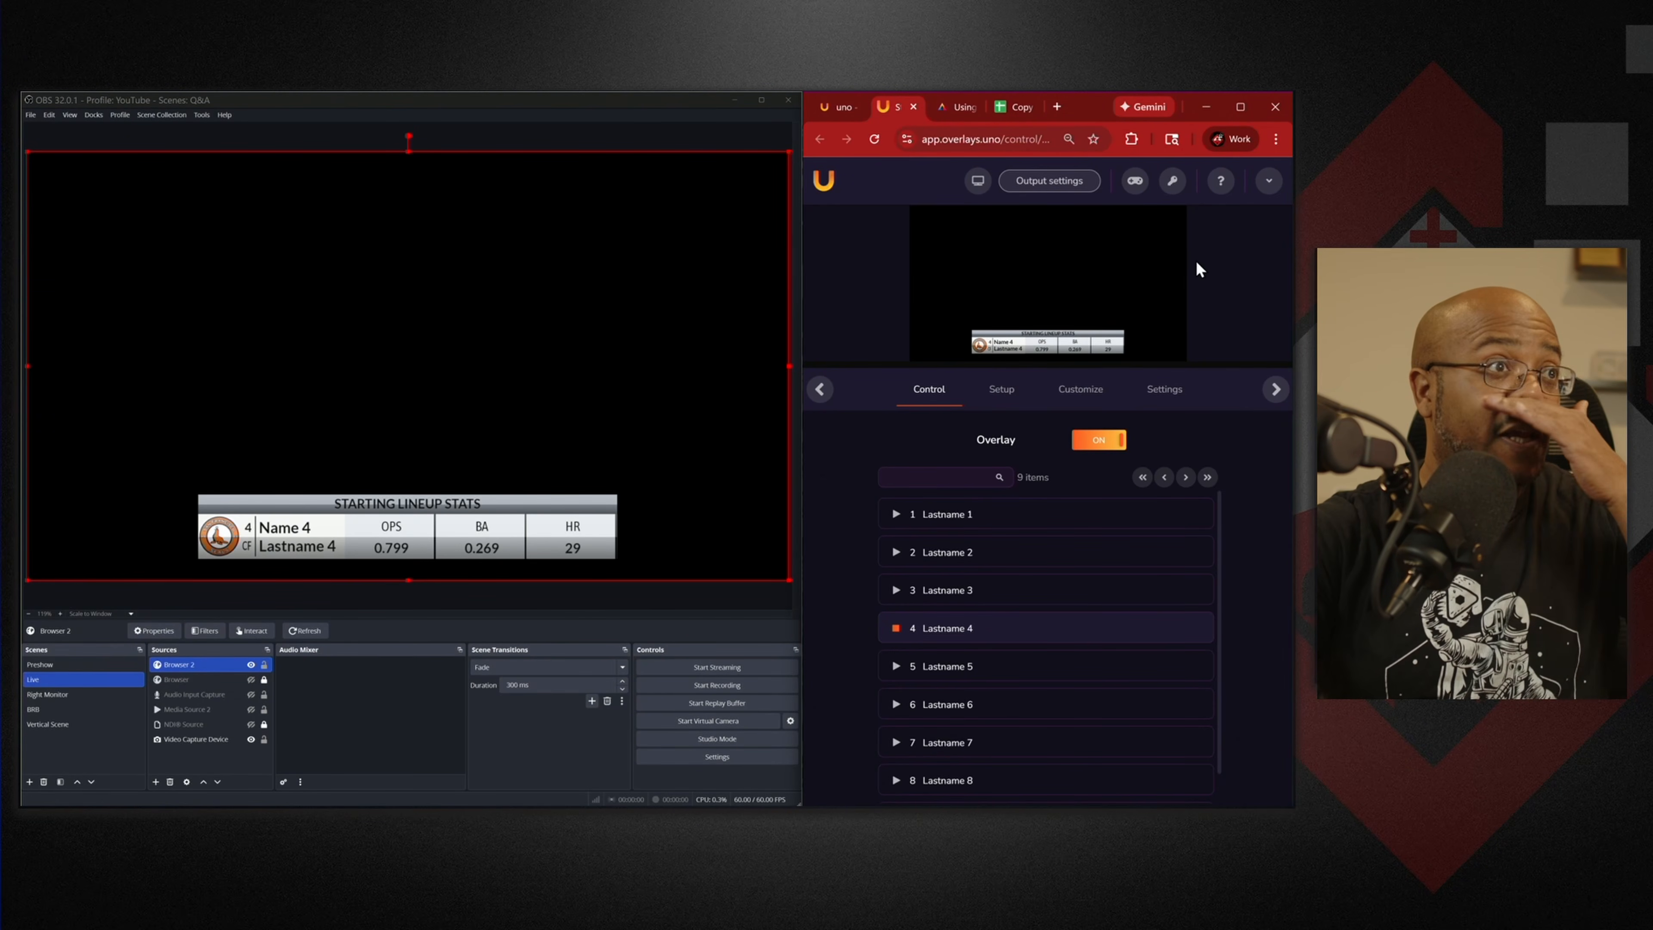
click(1241, 107)
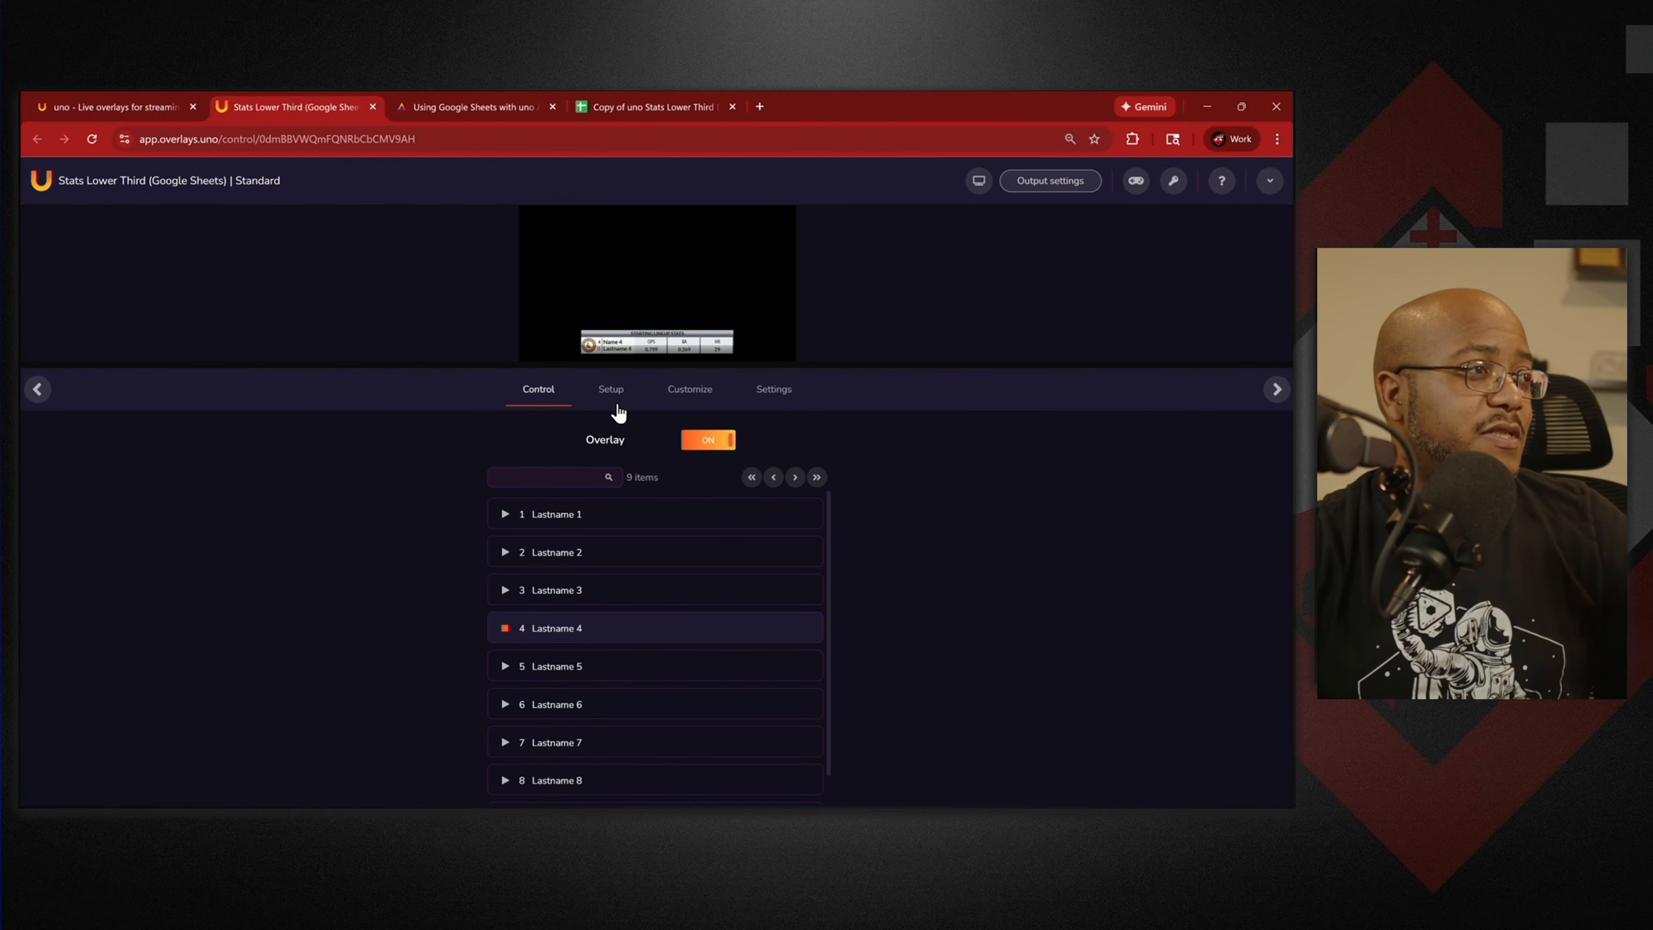
click(611, 397)
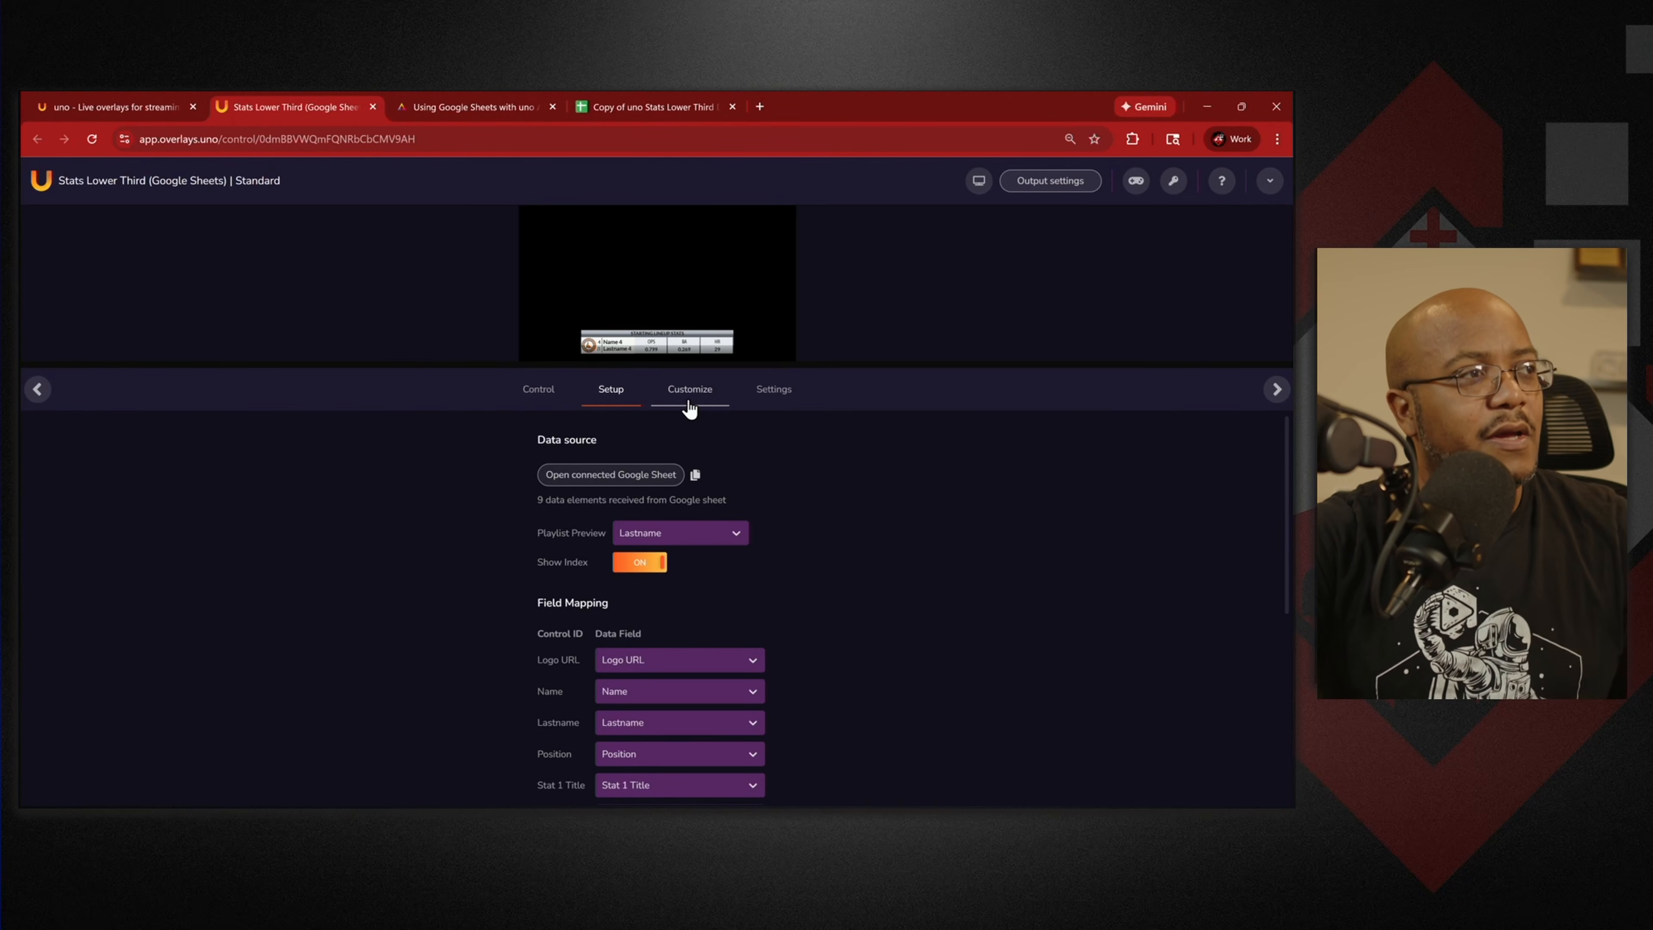
click(690, 409)
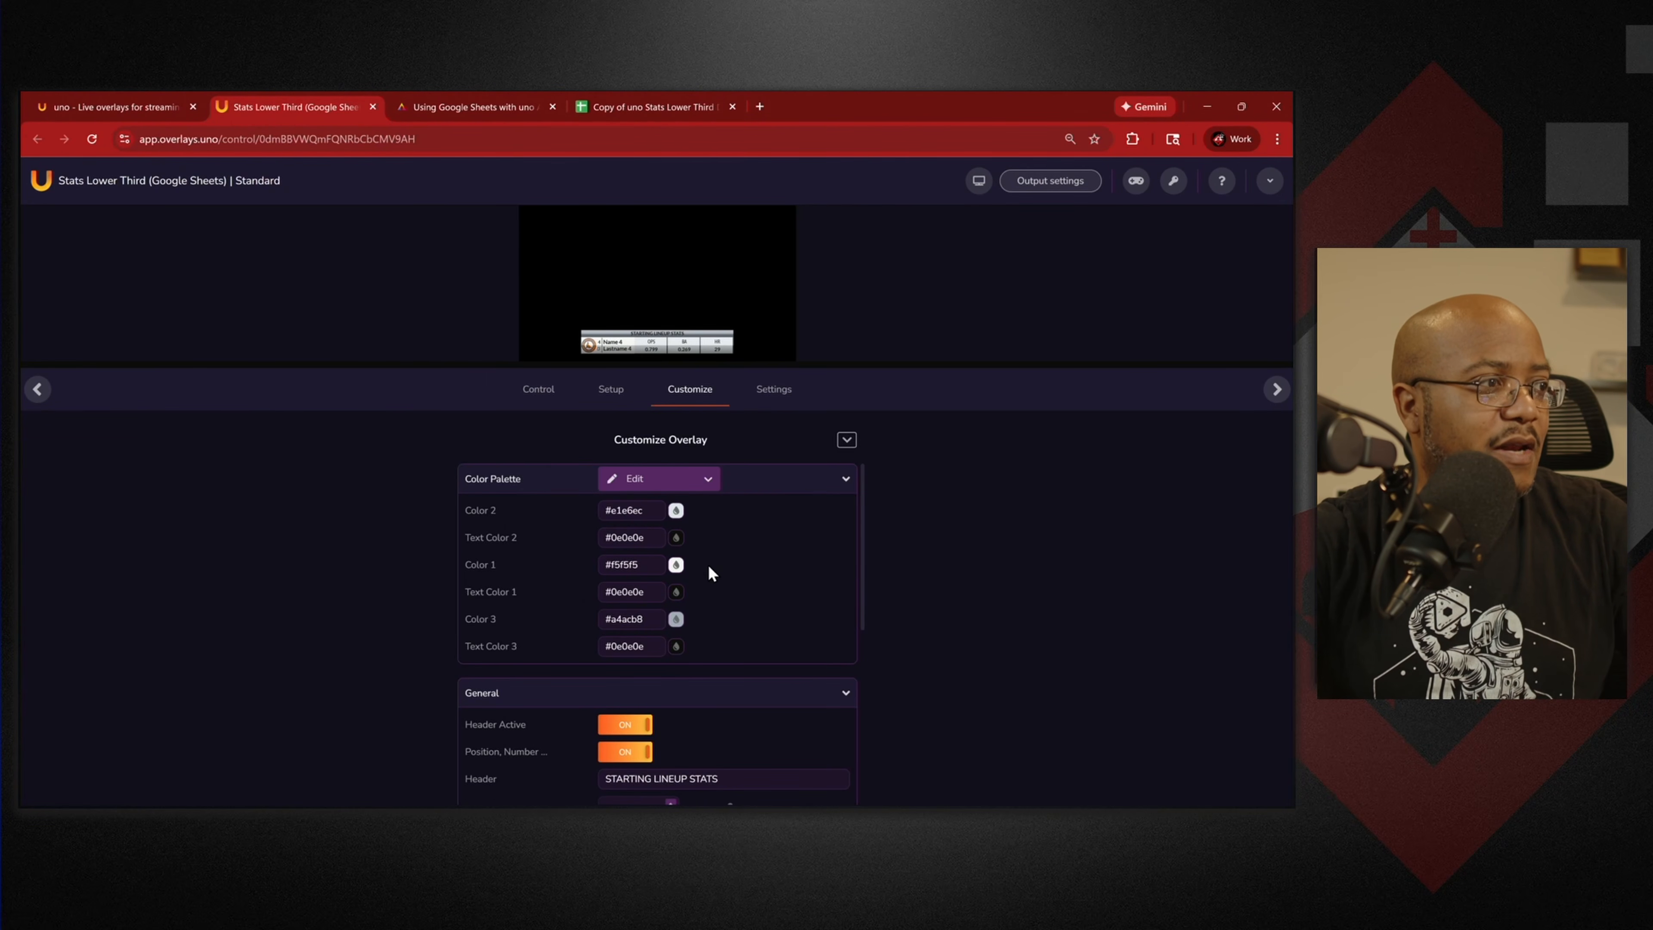
scroll(710, 564, down, 5)
scroll(862, 642, up, 3)
scroll(857, 606, down, 3)
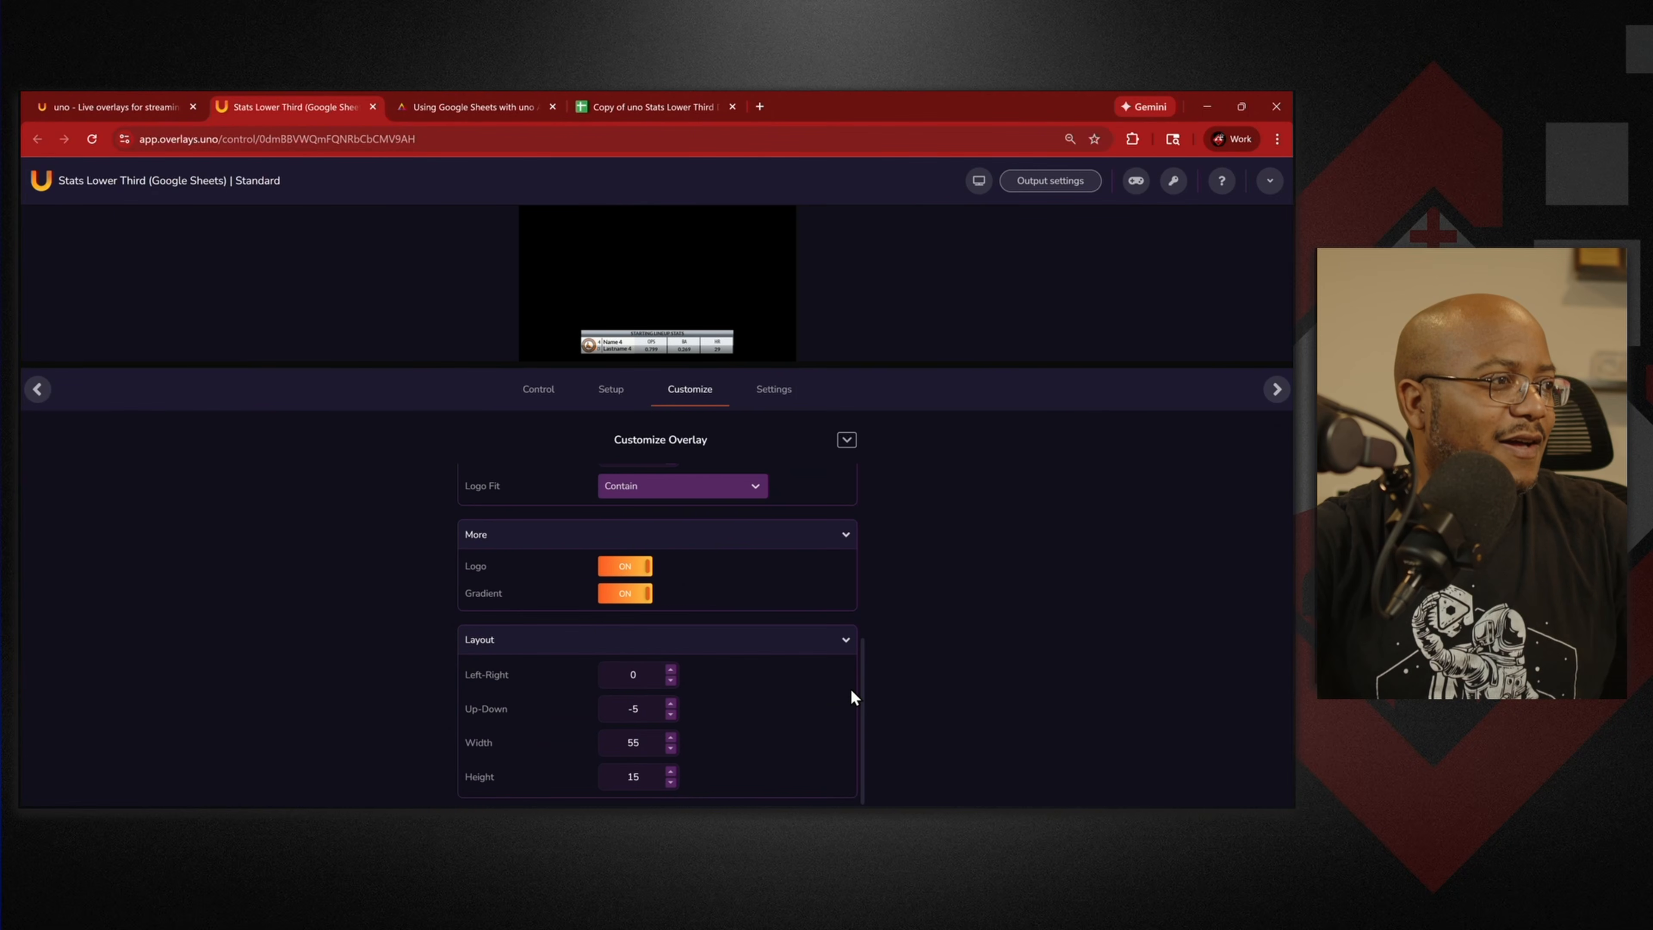
click(641, 566)
click(770, 391)
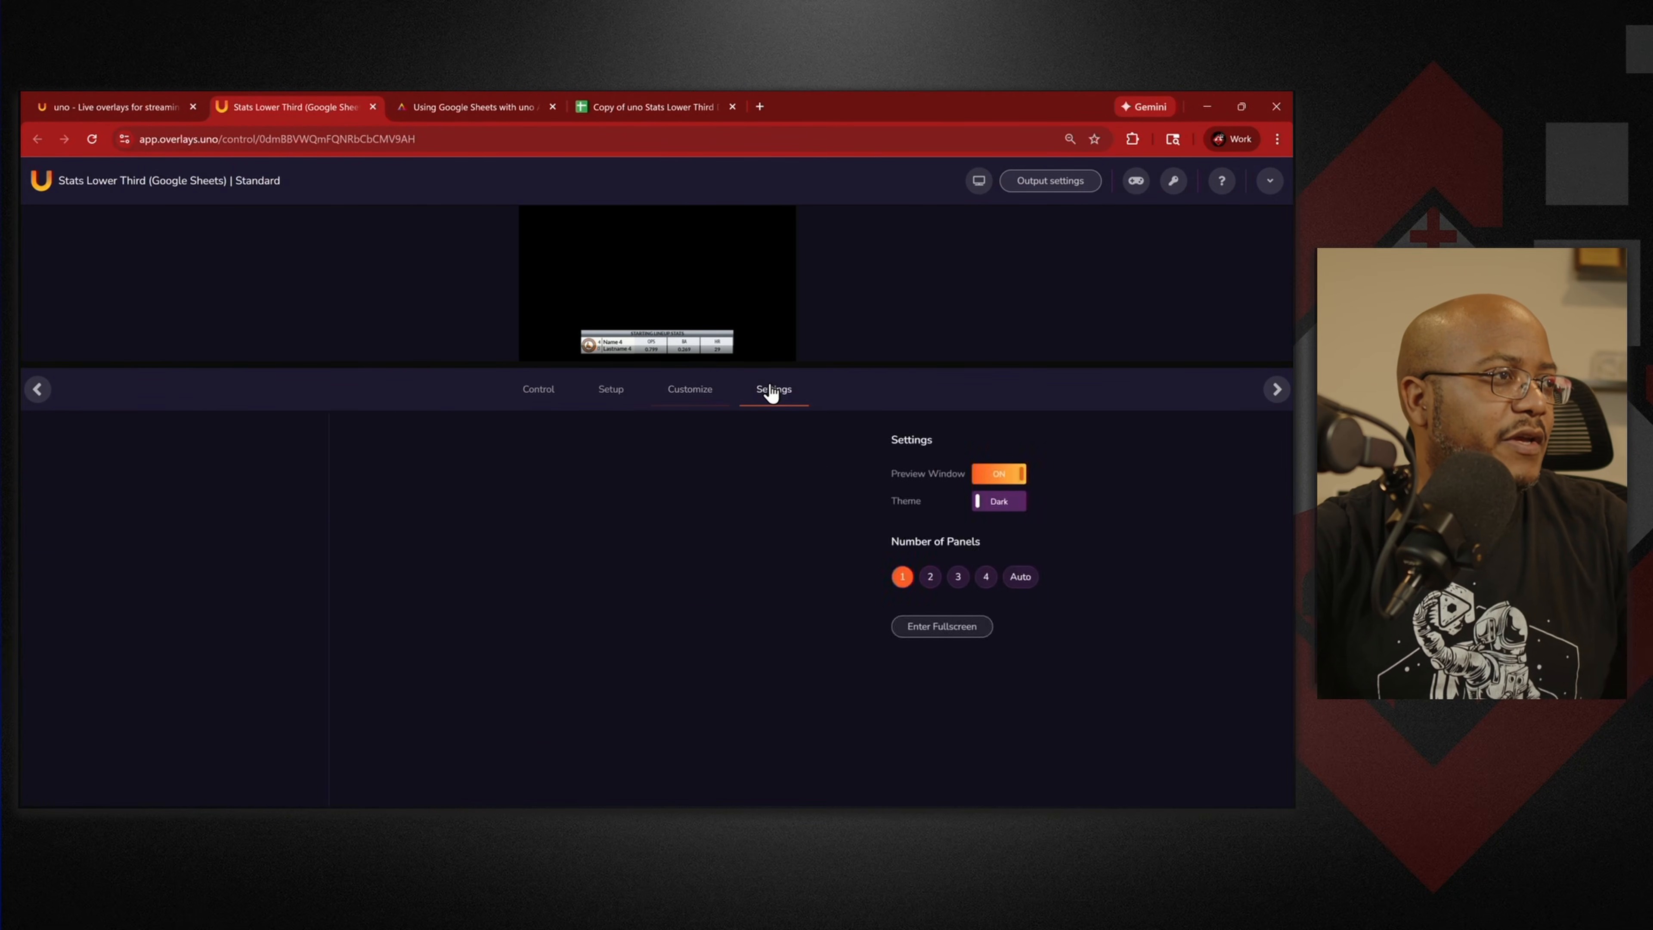
click(634, 389)
scroll(776, 574, down, 5)
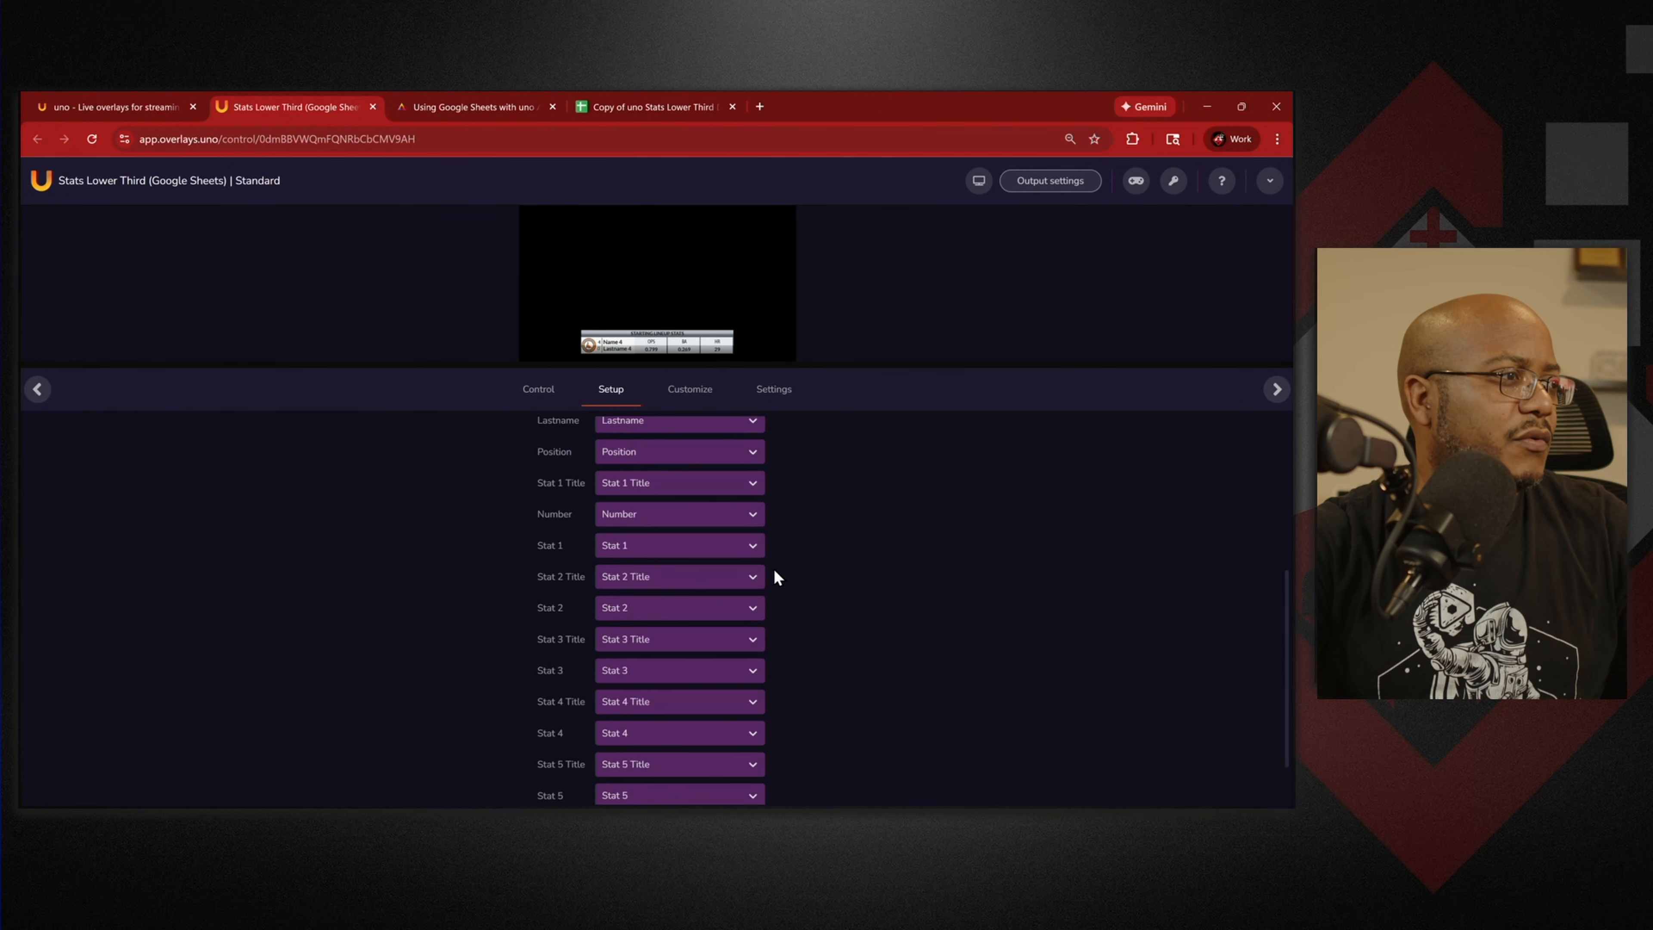
scroll(776, 570, up, 5)
click(690, 398)
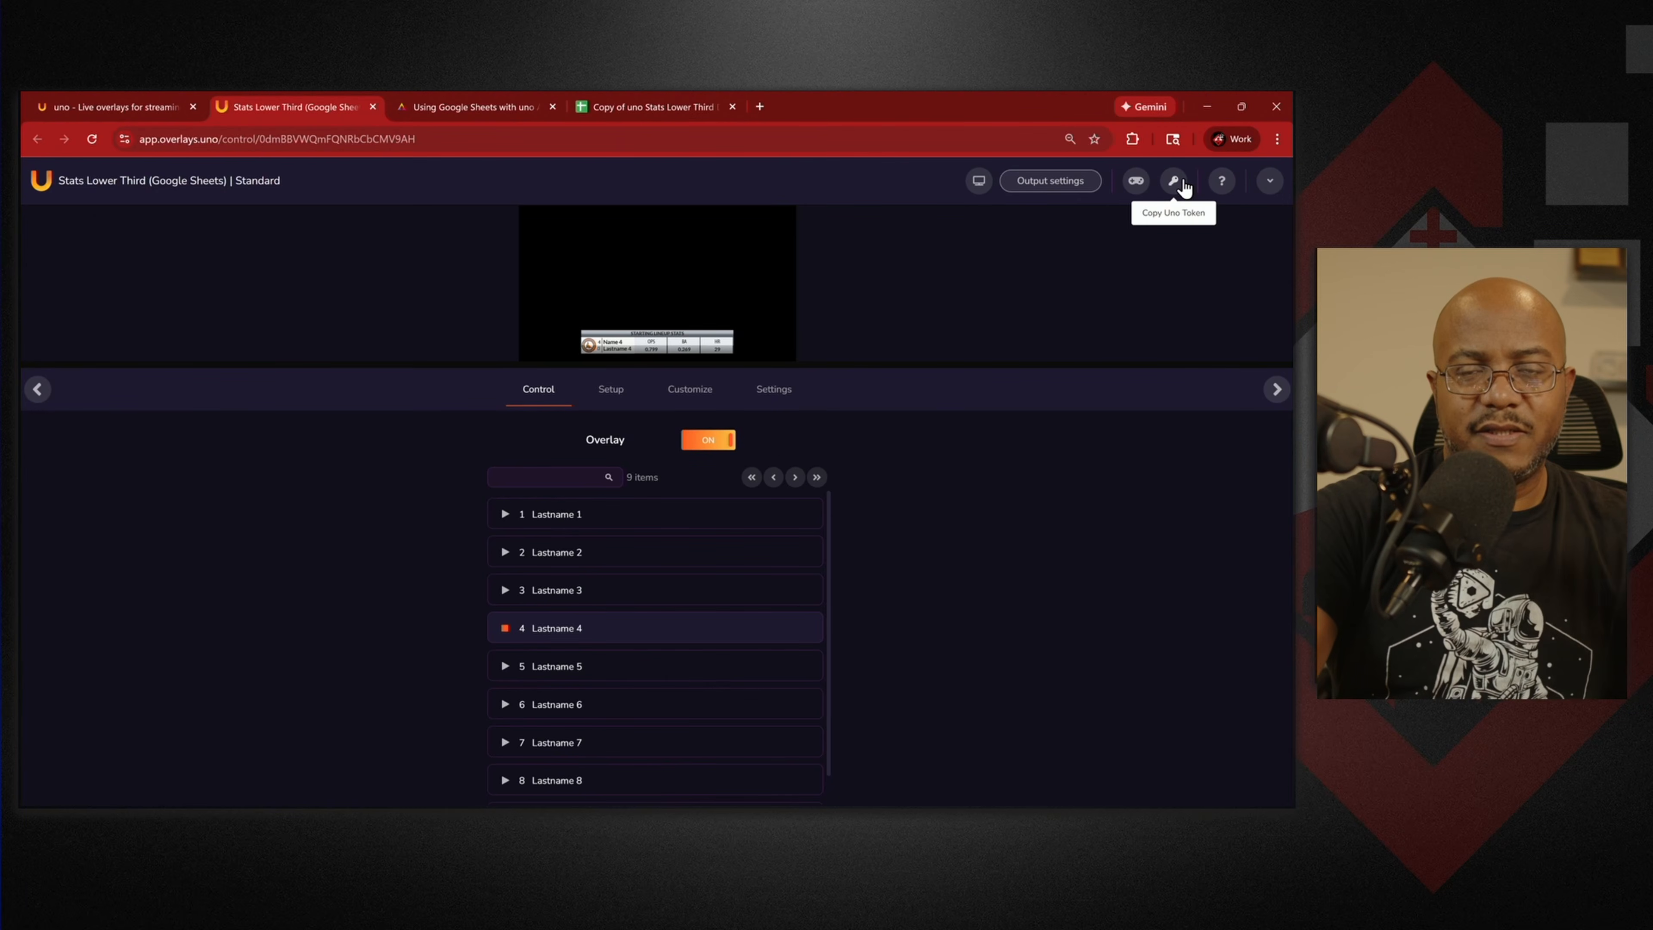
Close the Stats Lower Third, Using Google Sheets and Copy of uno Stats tabs.
middle_click(326, 111)
middle_click(296, 97)
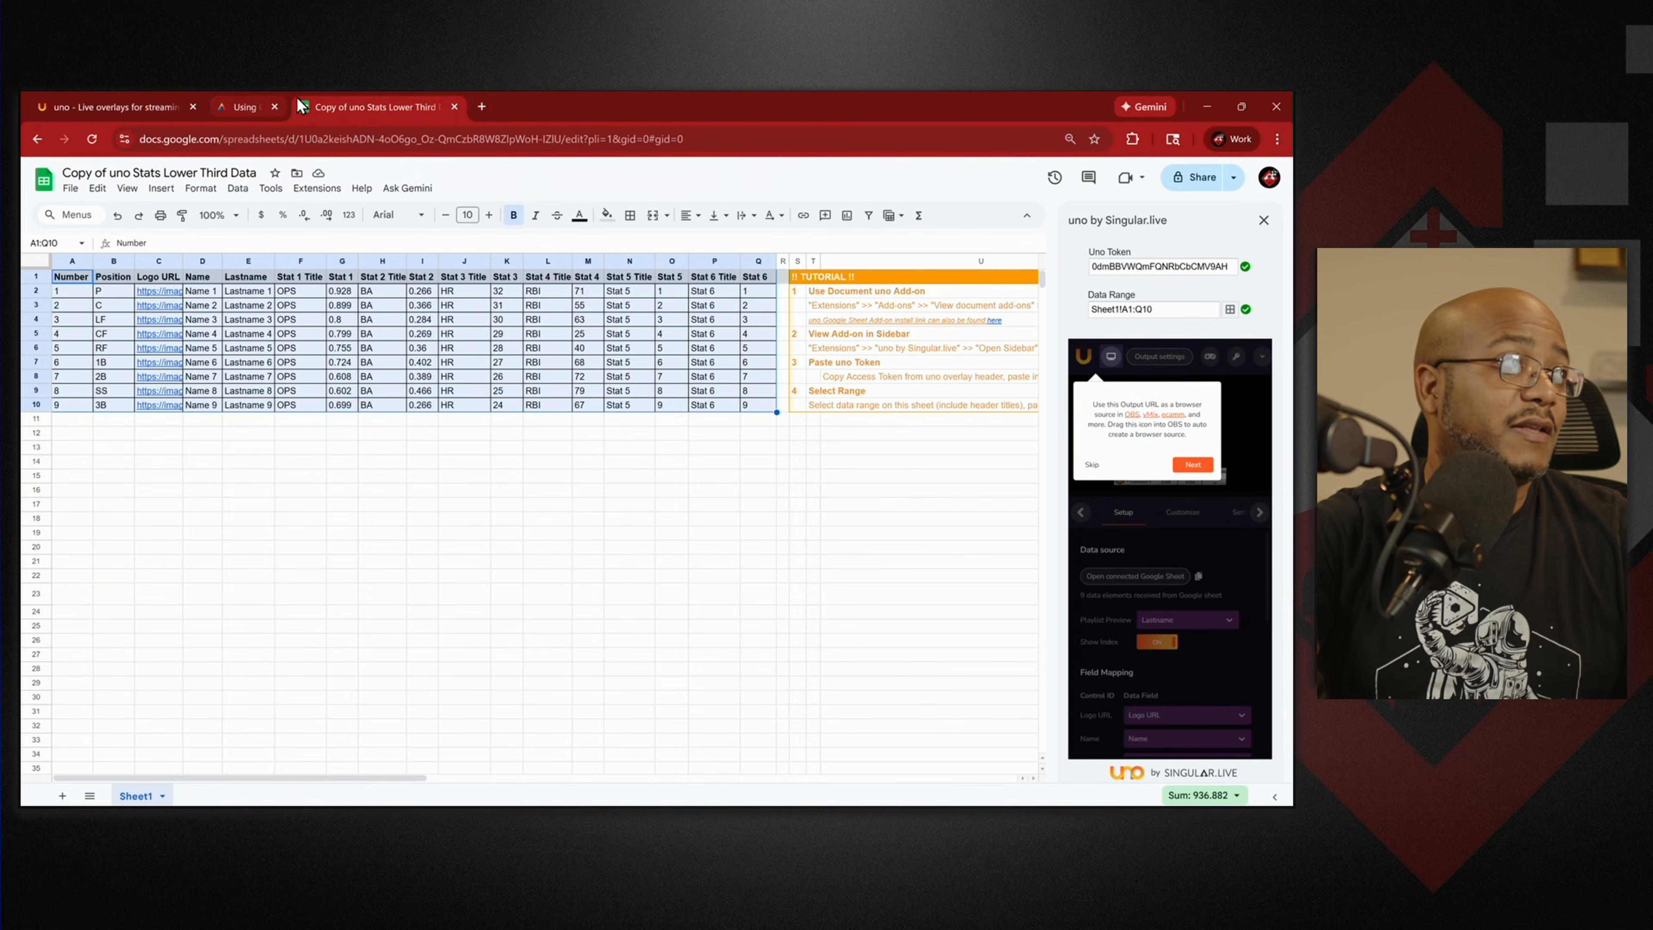
middle_click(296, 95)
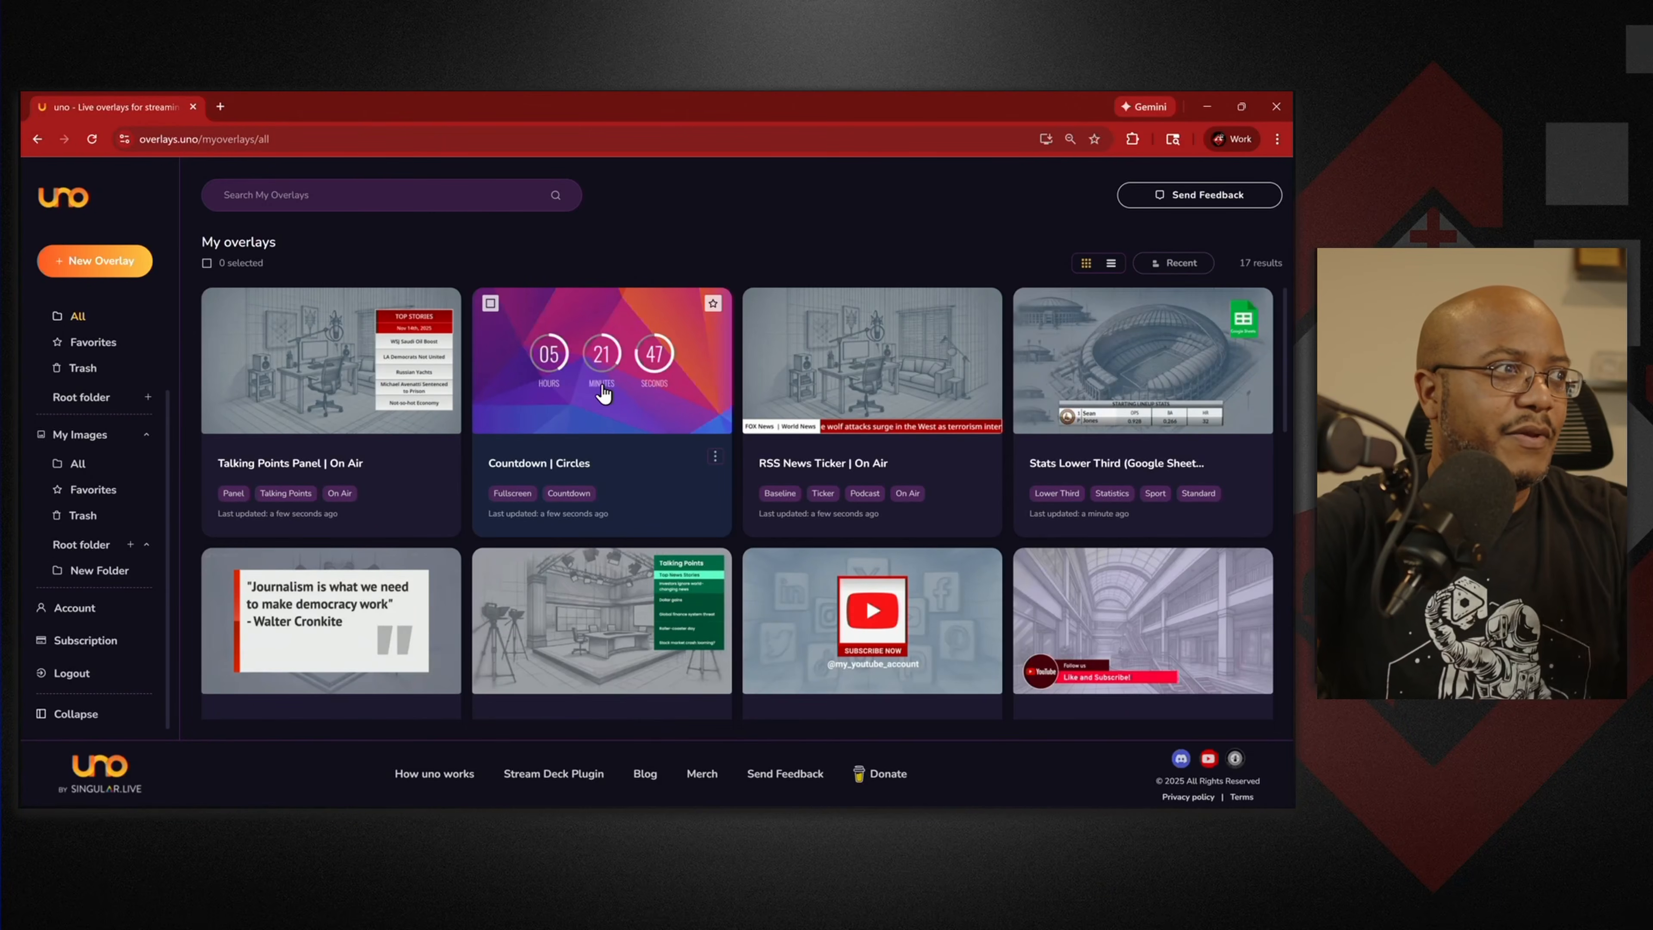
Copy the output URL from the Countdown | Circles card's options menu.
click(714, 456)
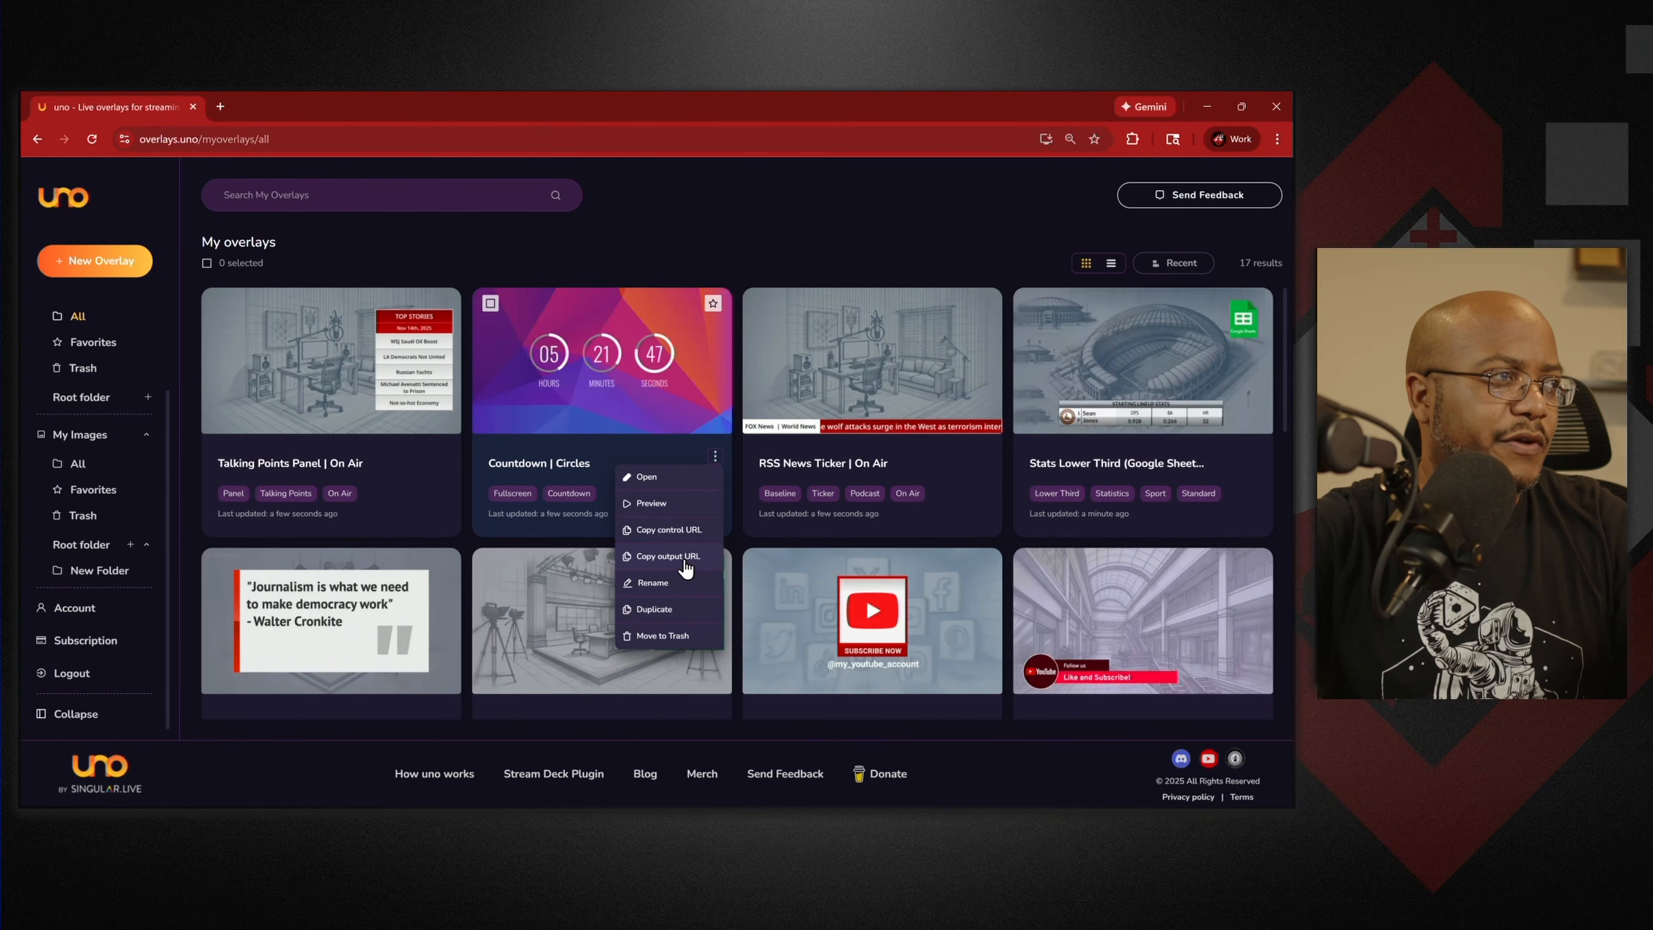
click(670, 557)
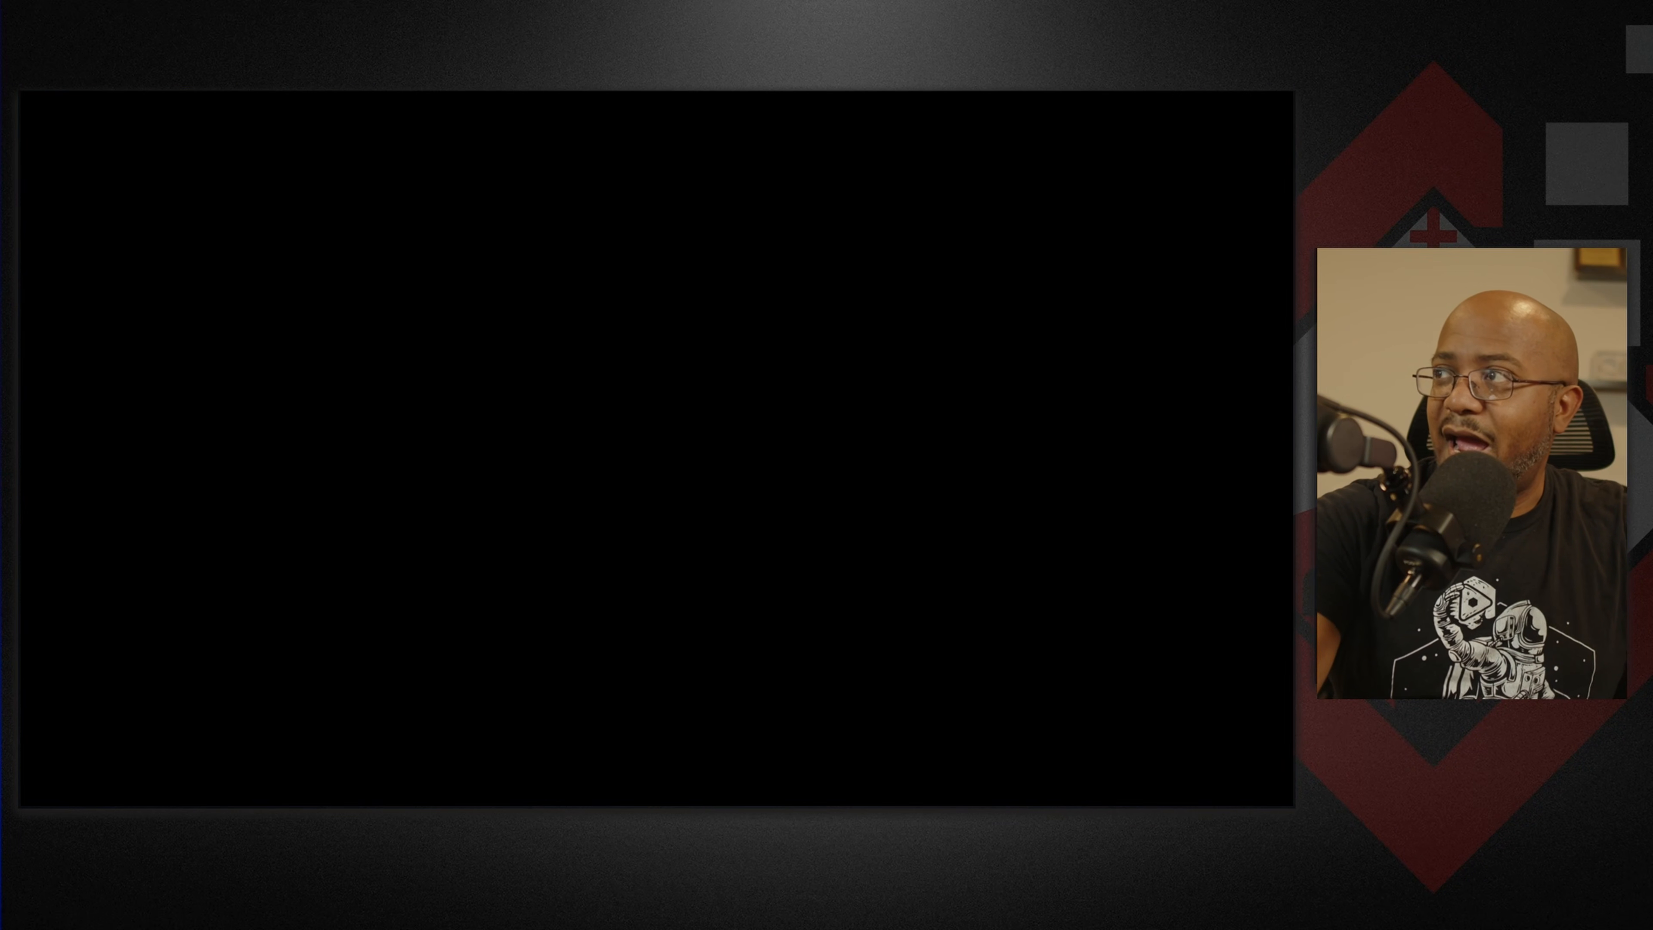
Turn the main audience display off and maximize the Presenter window.
drag(1292, 299, 653, 244)
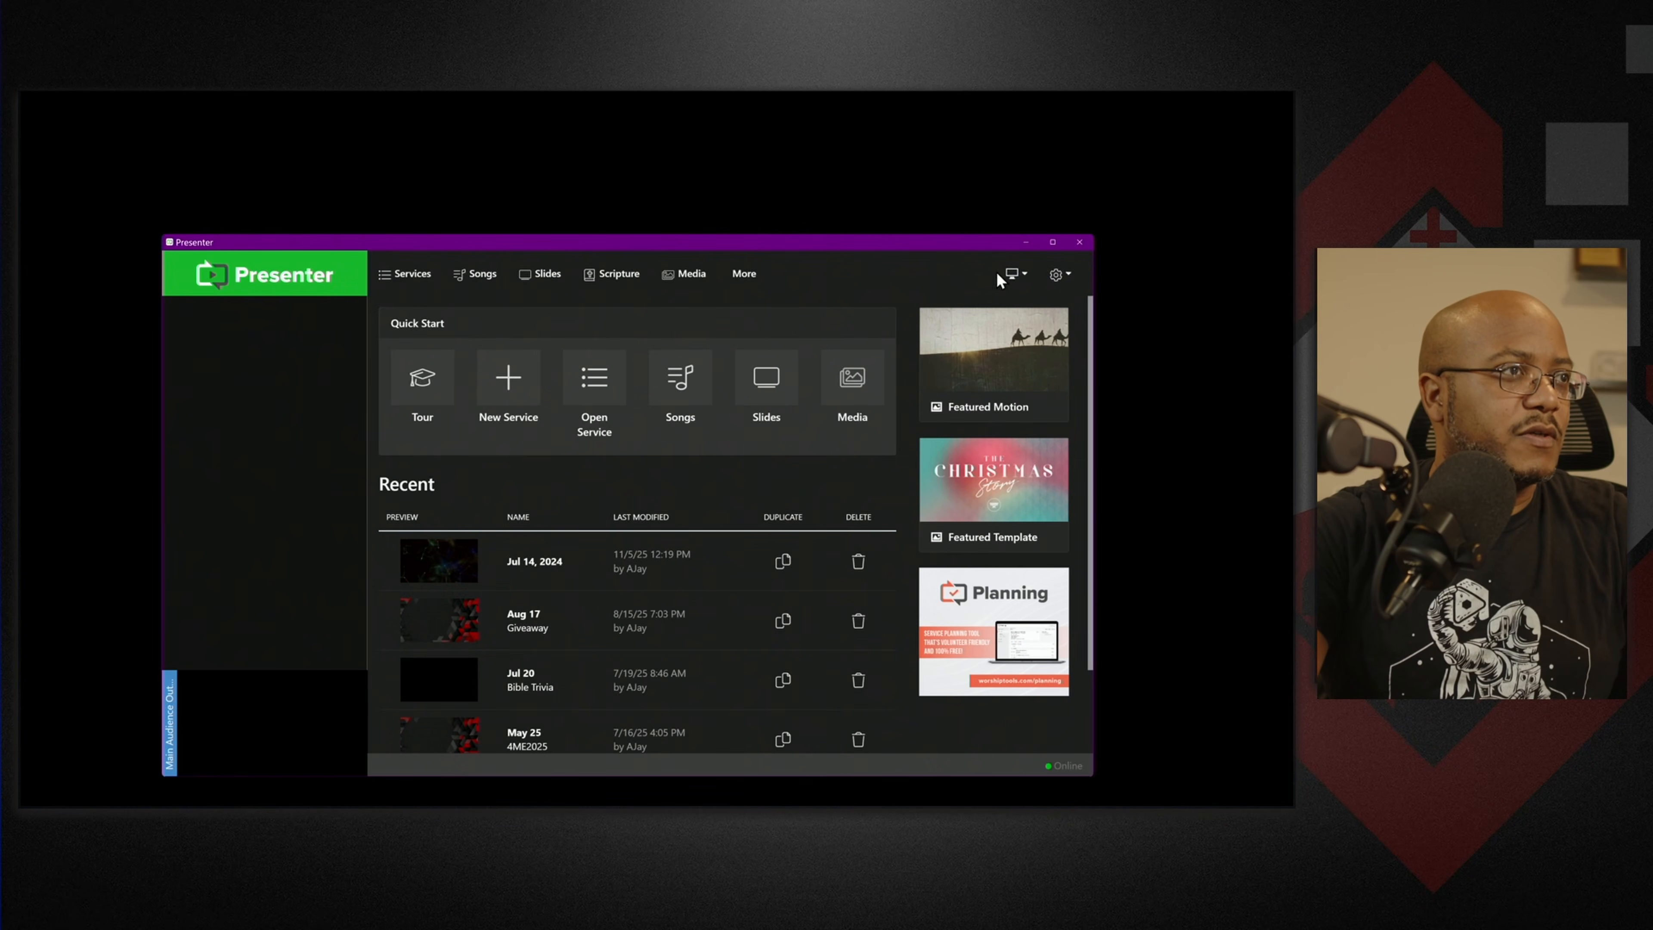
click(1014, 275)
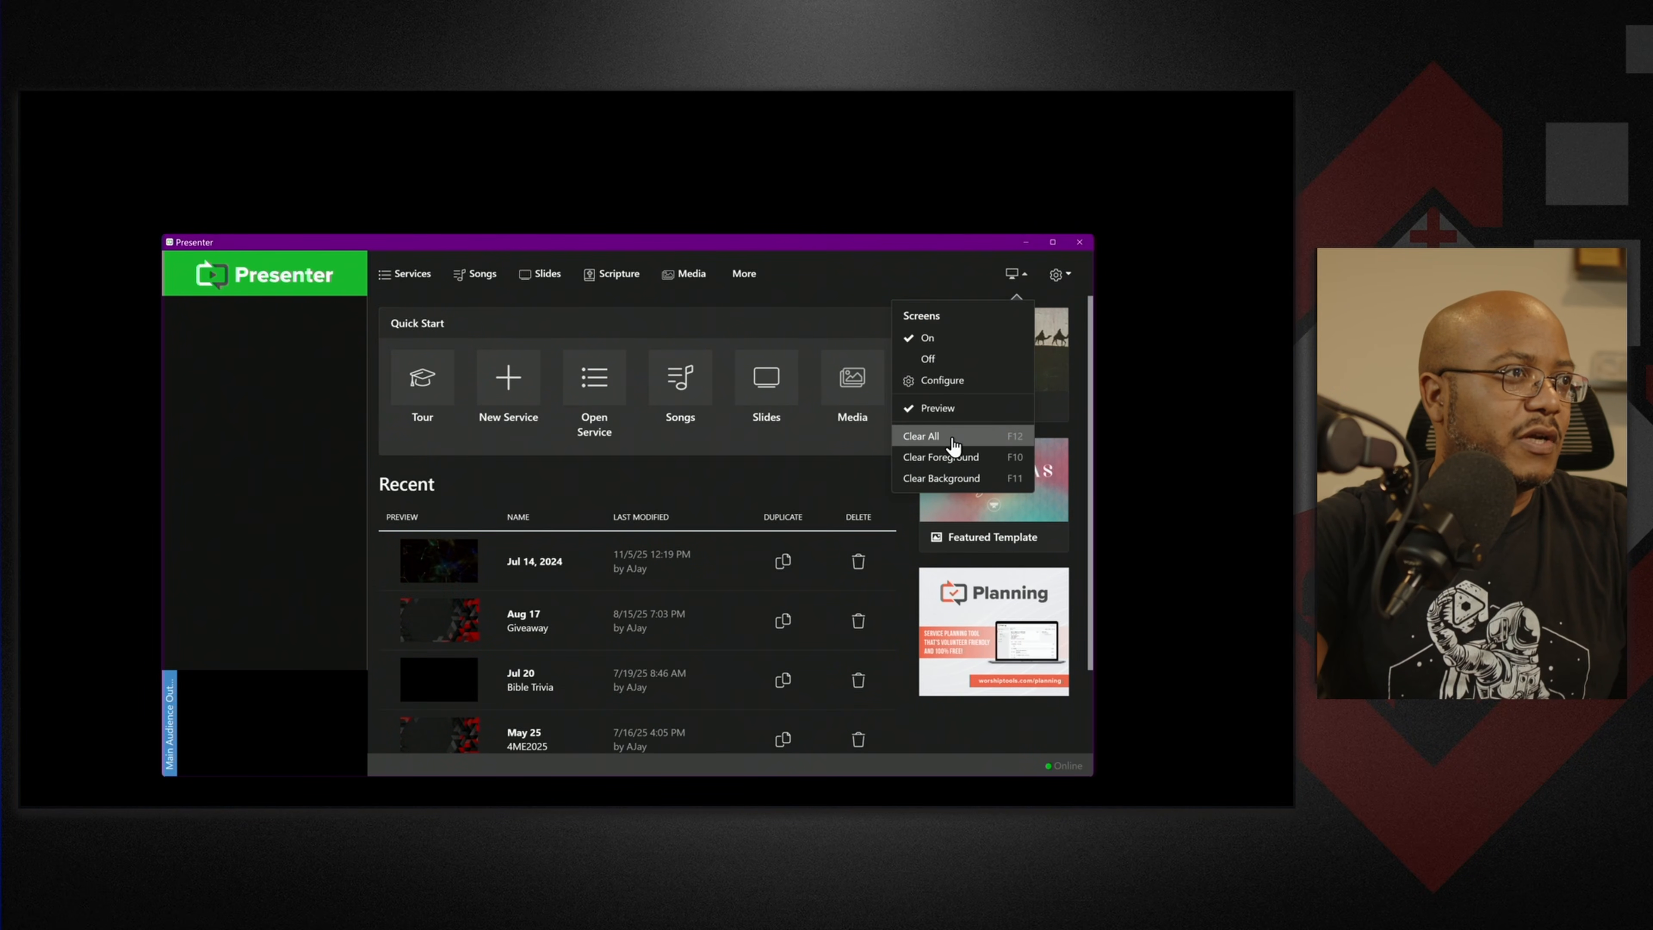
click(936, 359)
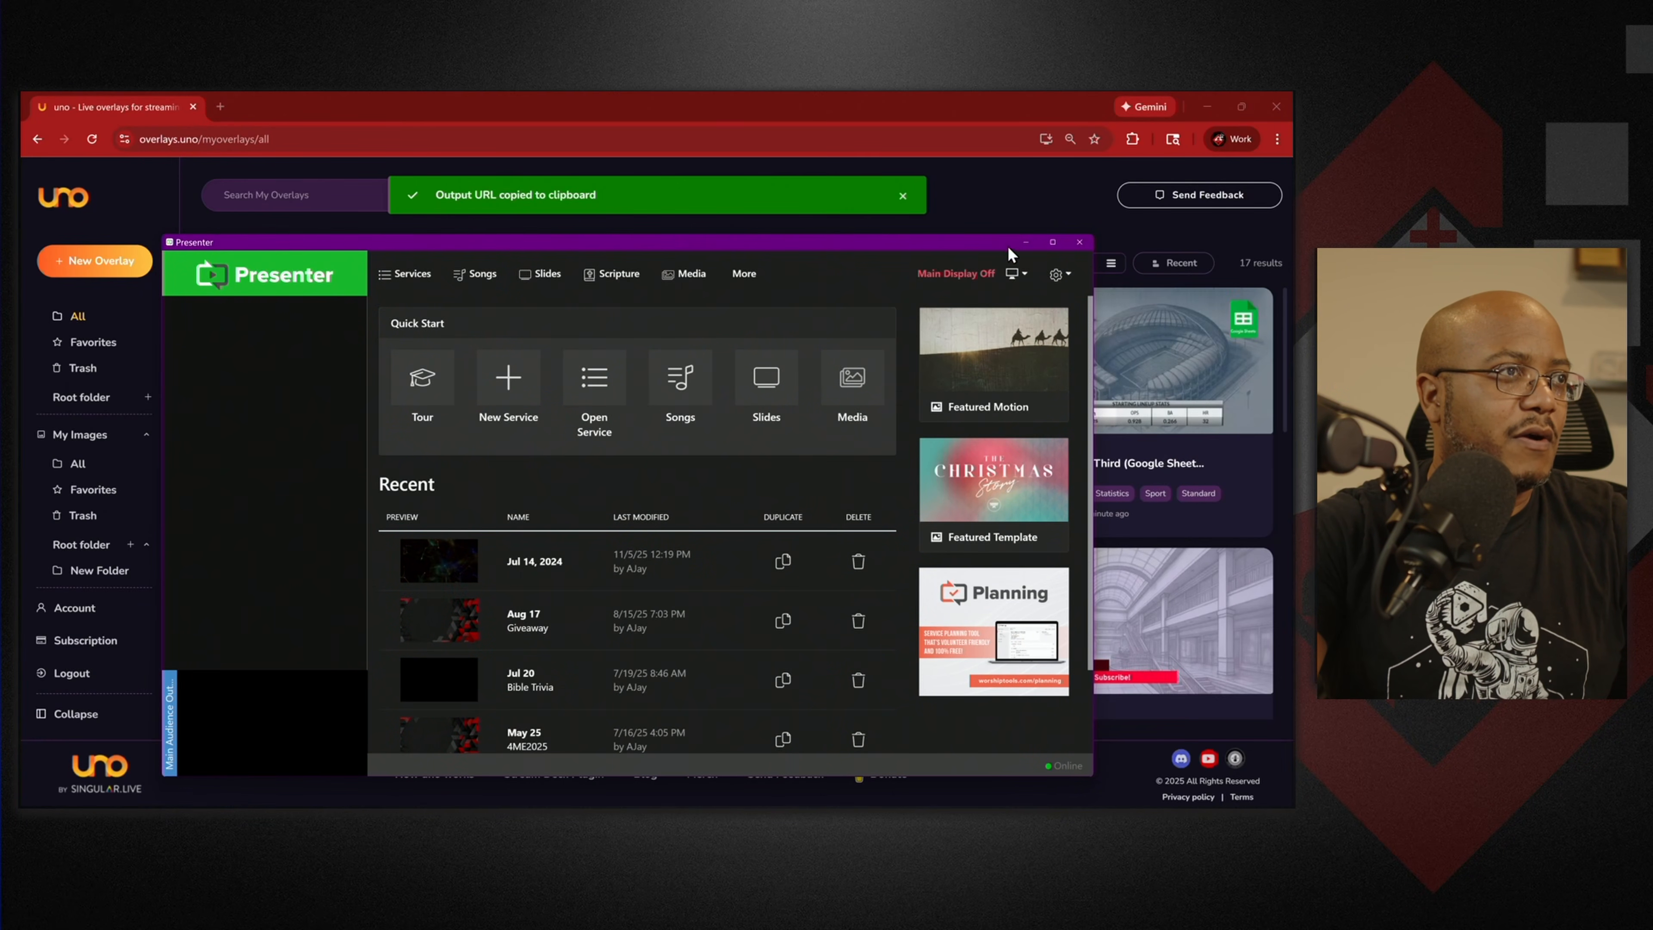
click(1053, 243)
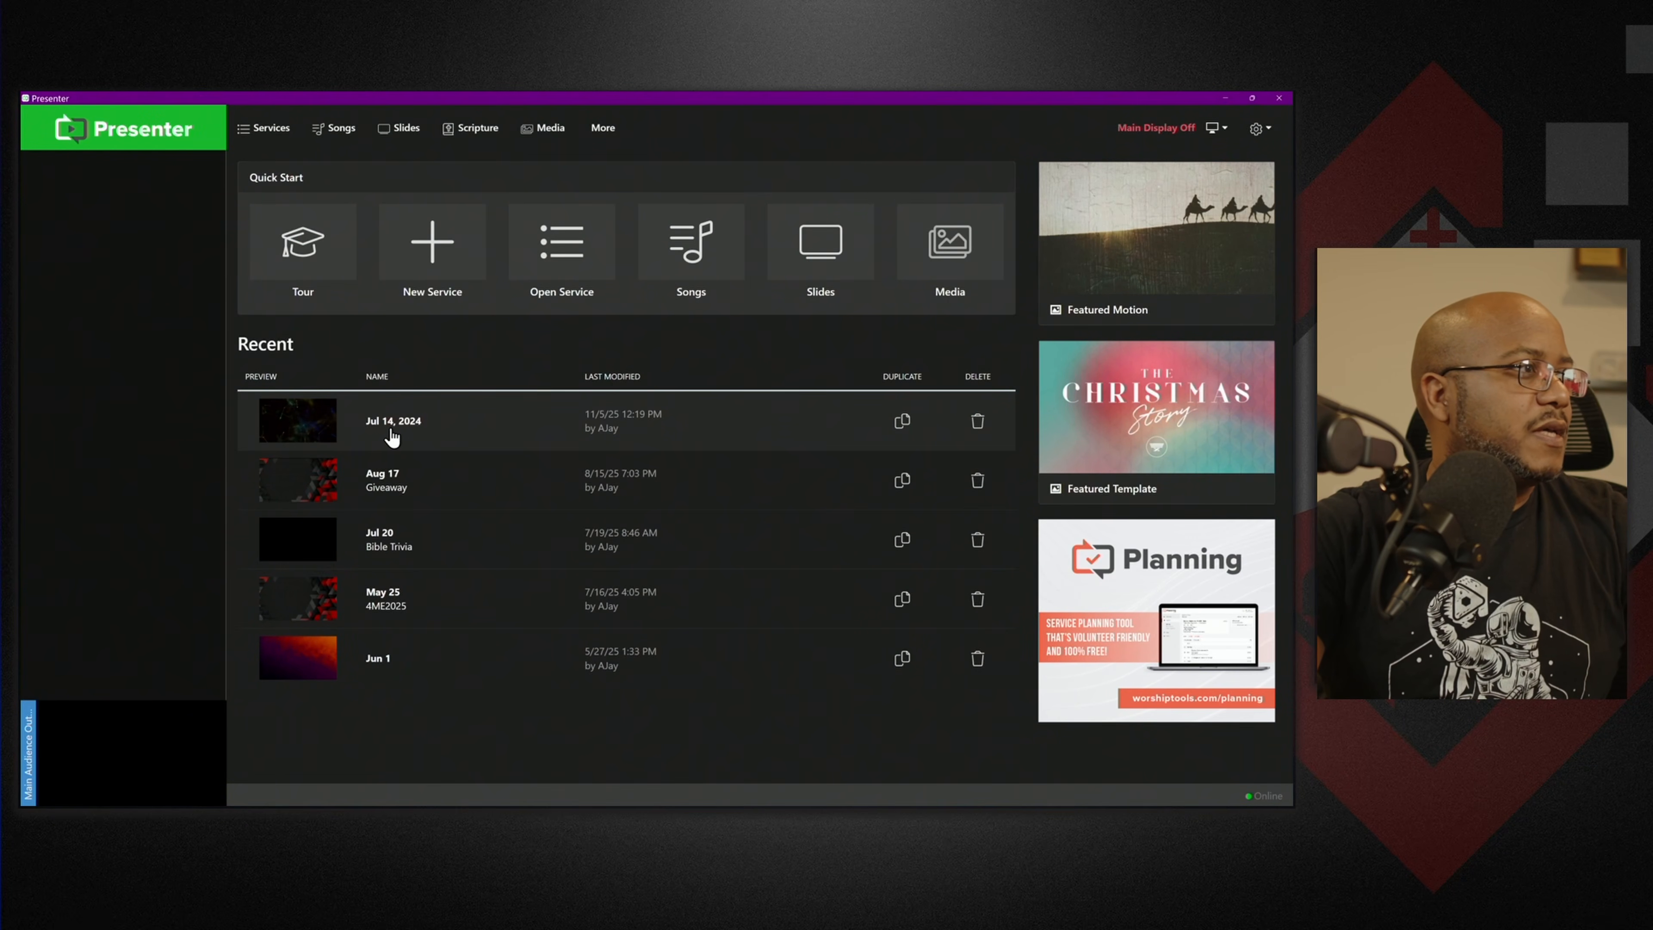
Add a Web Page cue with the countdown URL to the Jul 14, 2024 service and launch it.
click(316, 432)
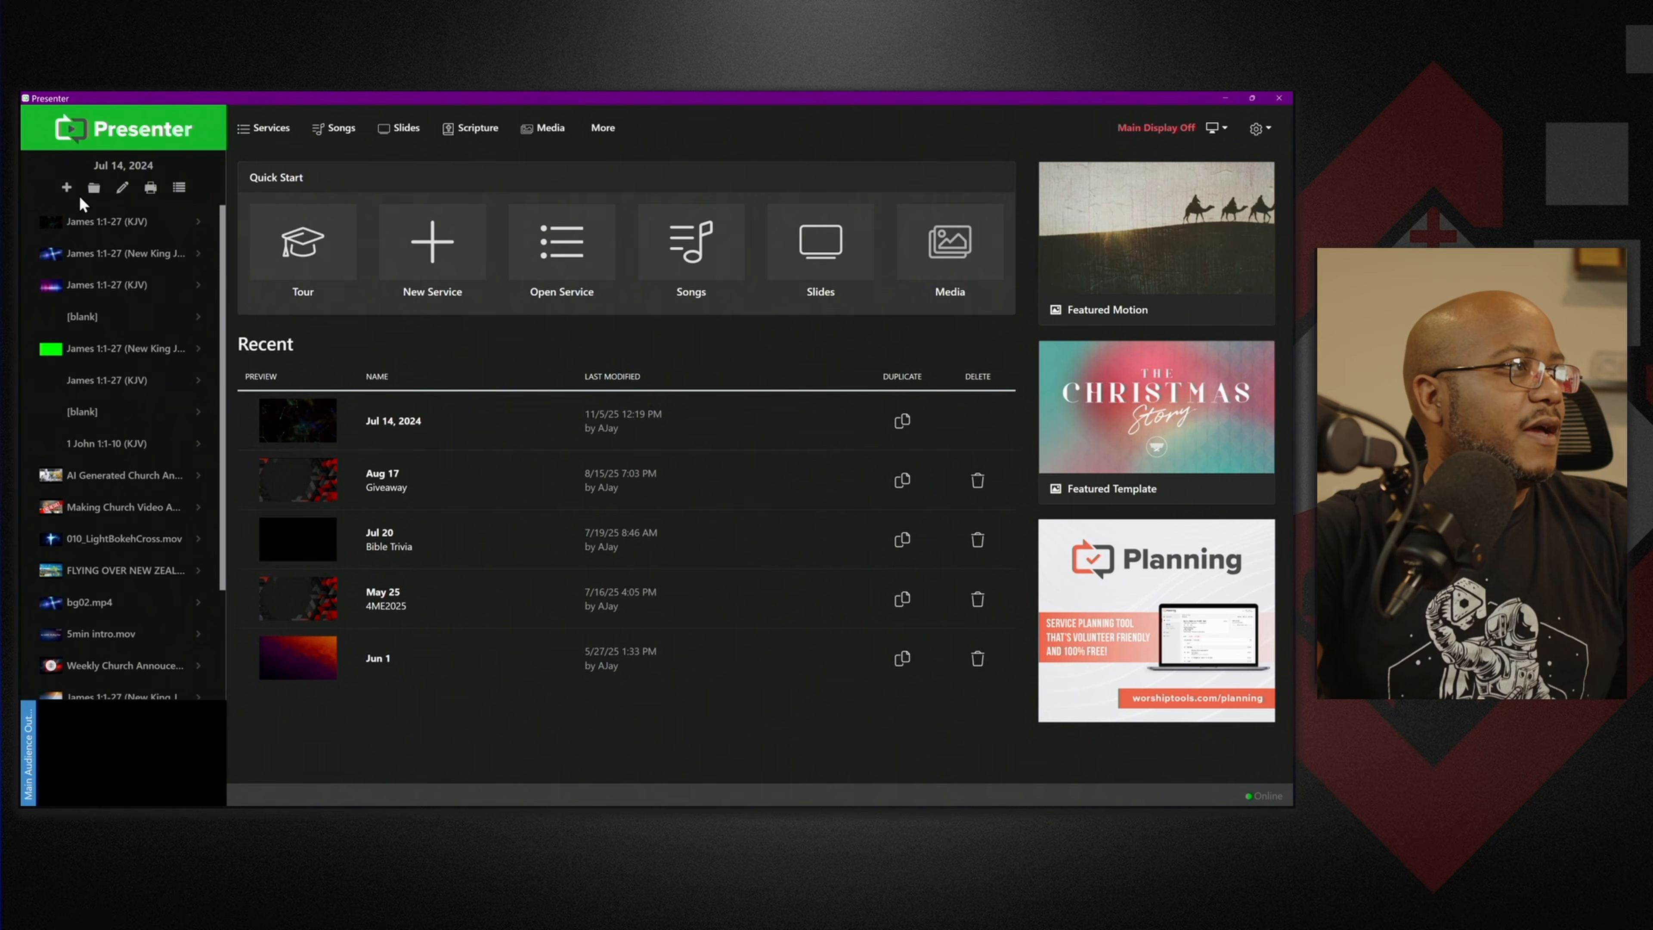
click(67, 189)
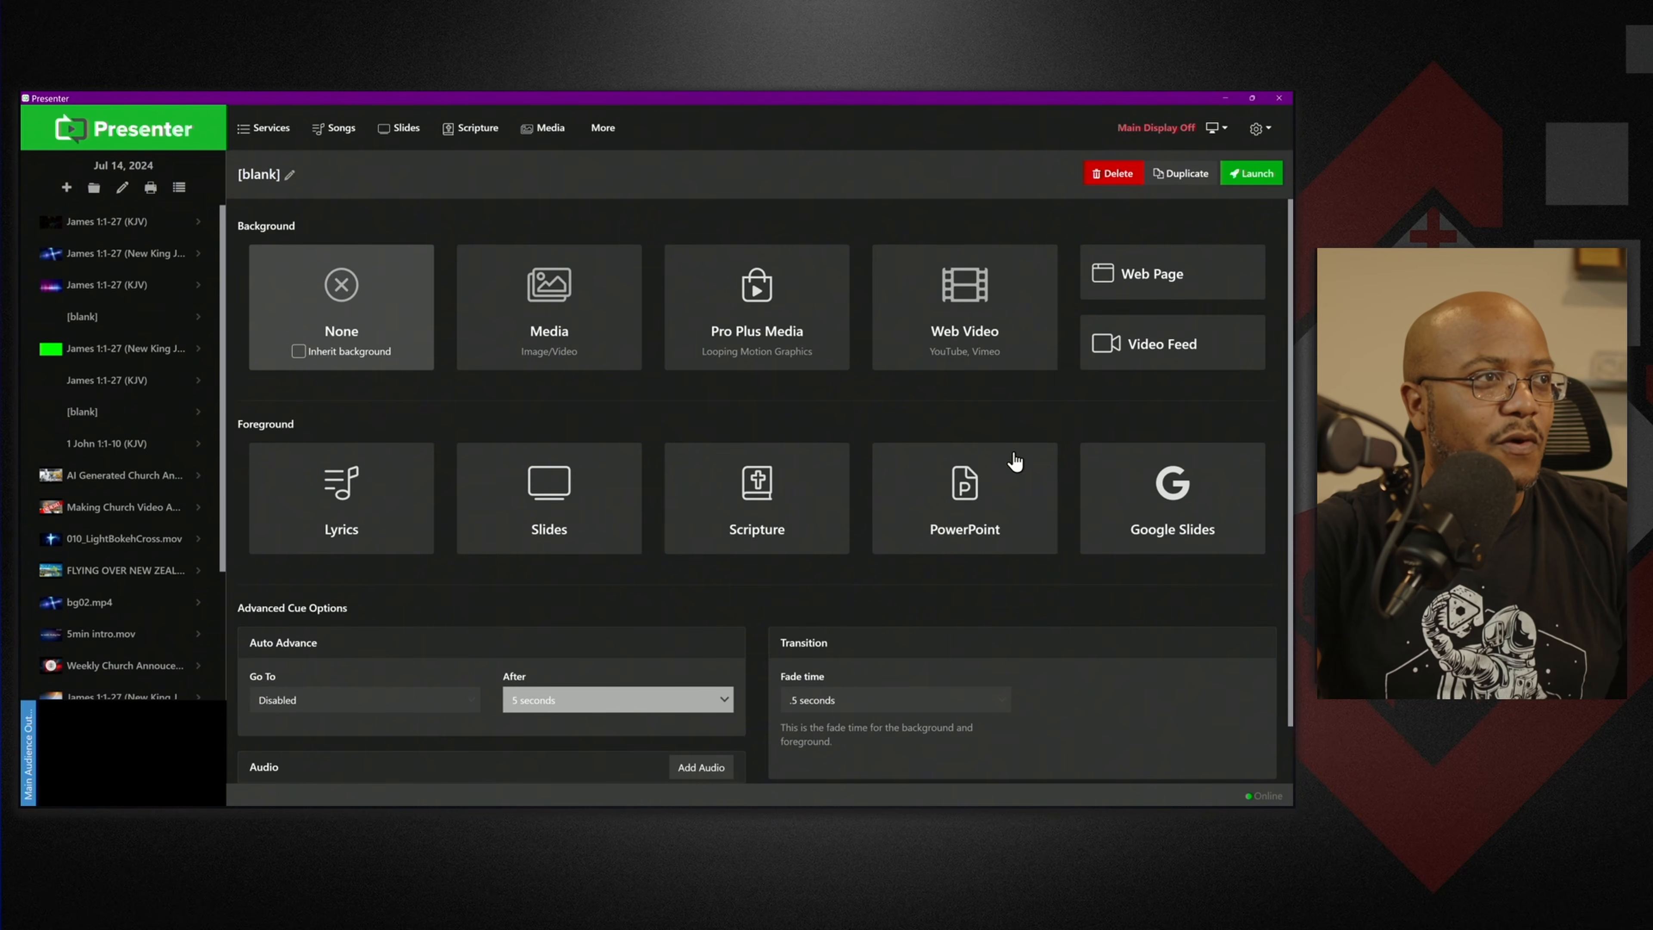
click(1146, 286)
key(ctrl+v)
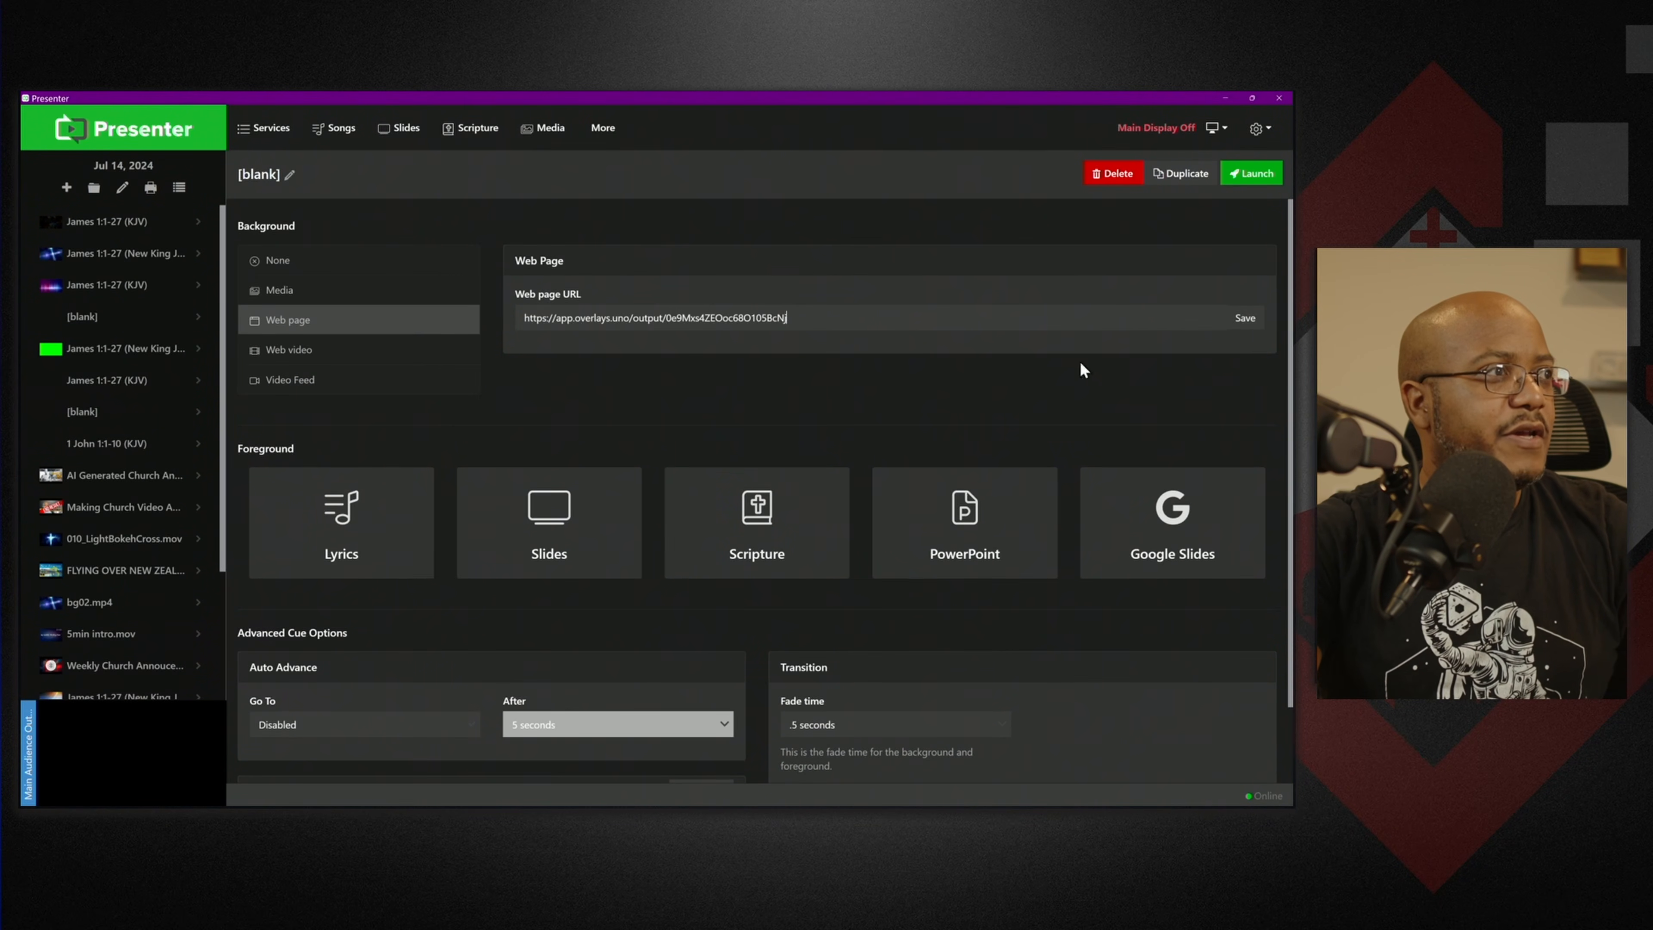
click(1244, 322)
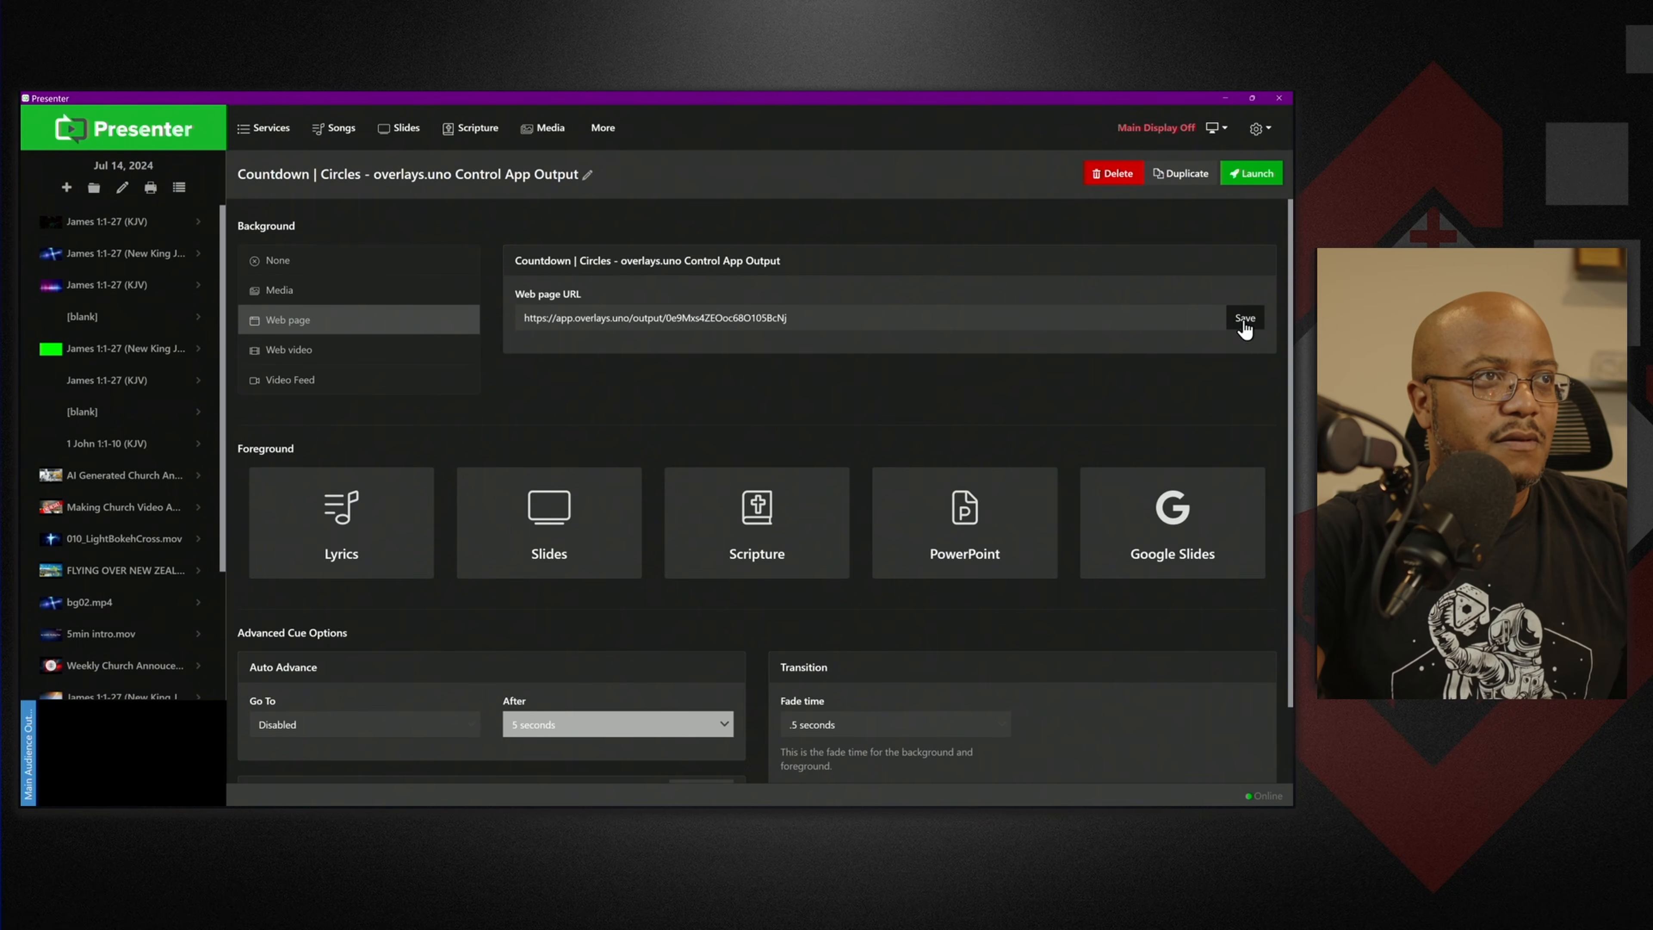
click(1253, 175)
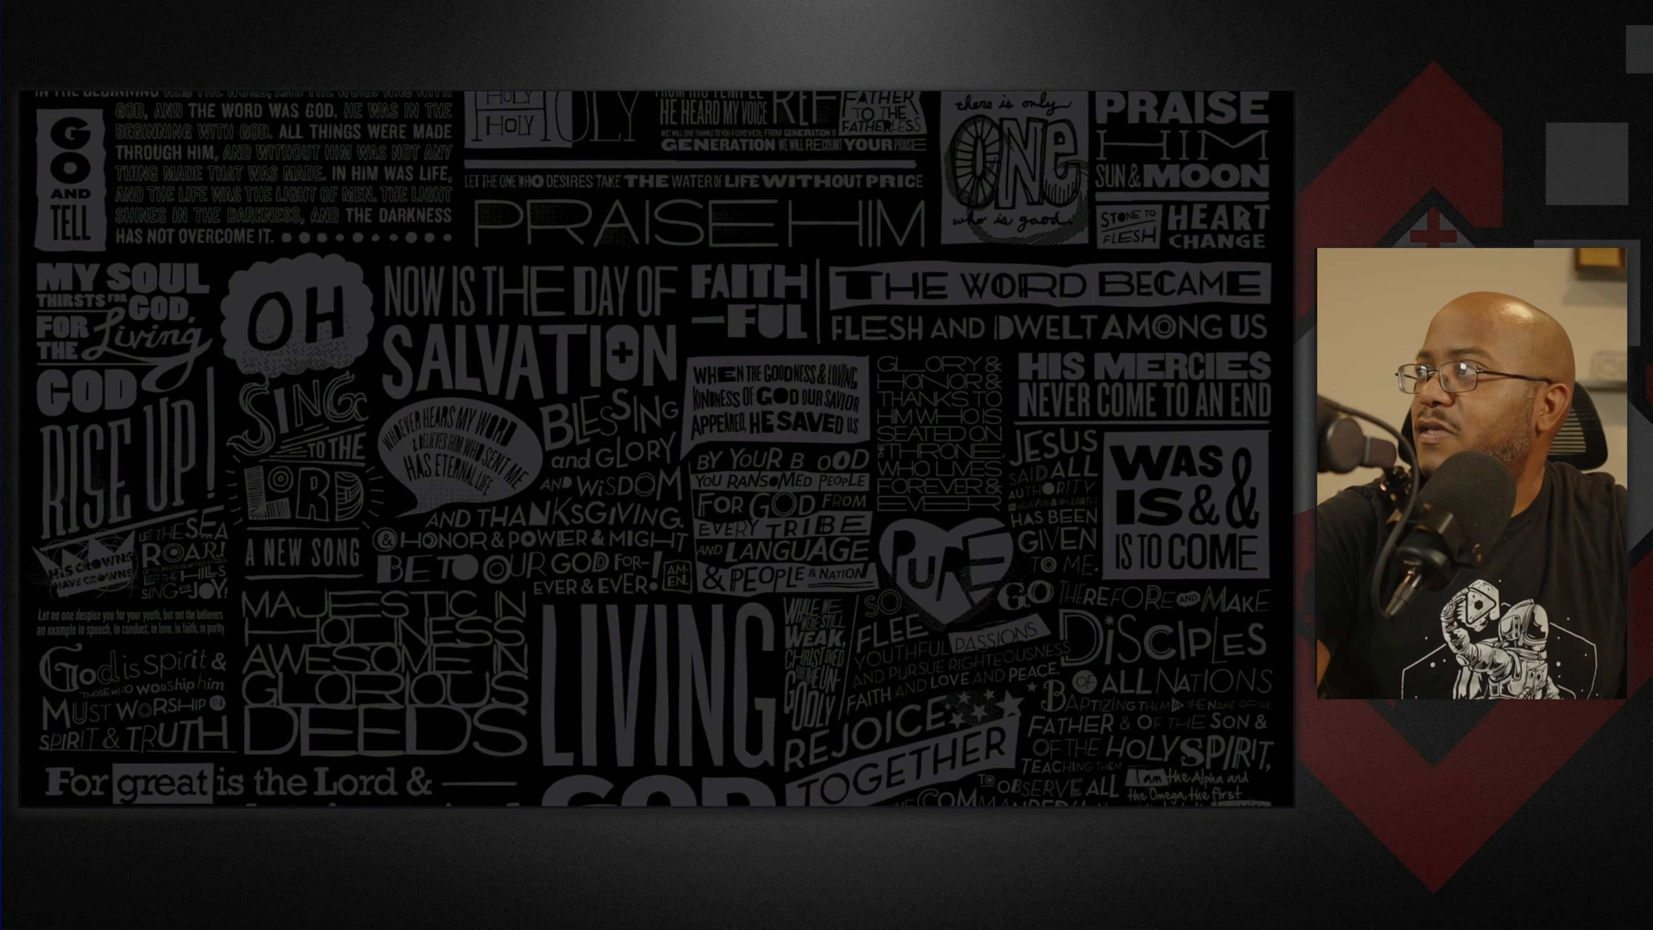
Drag the Stream Deck window to the centre of the screen.
drag(1308, 267, 677, 273)
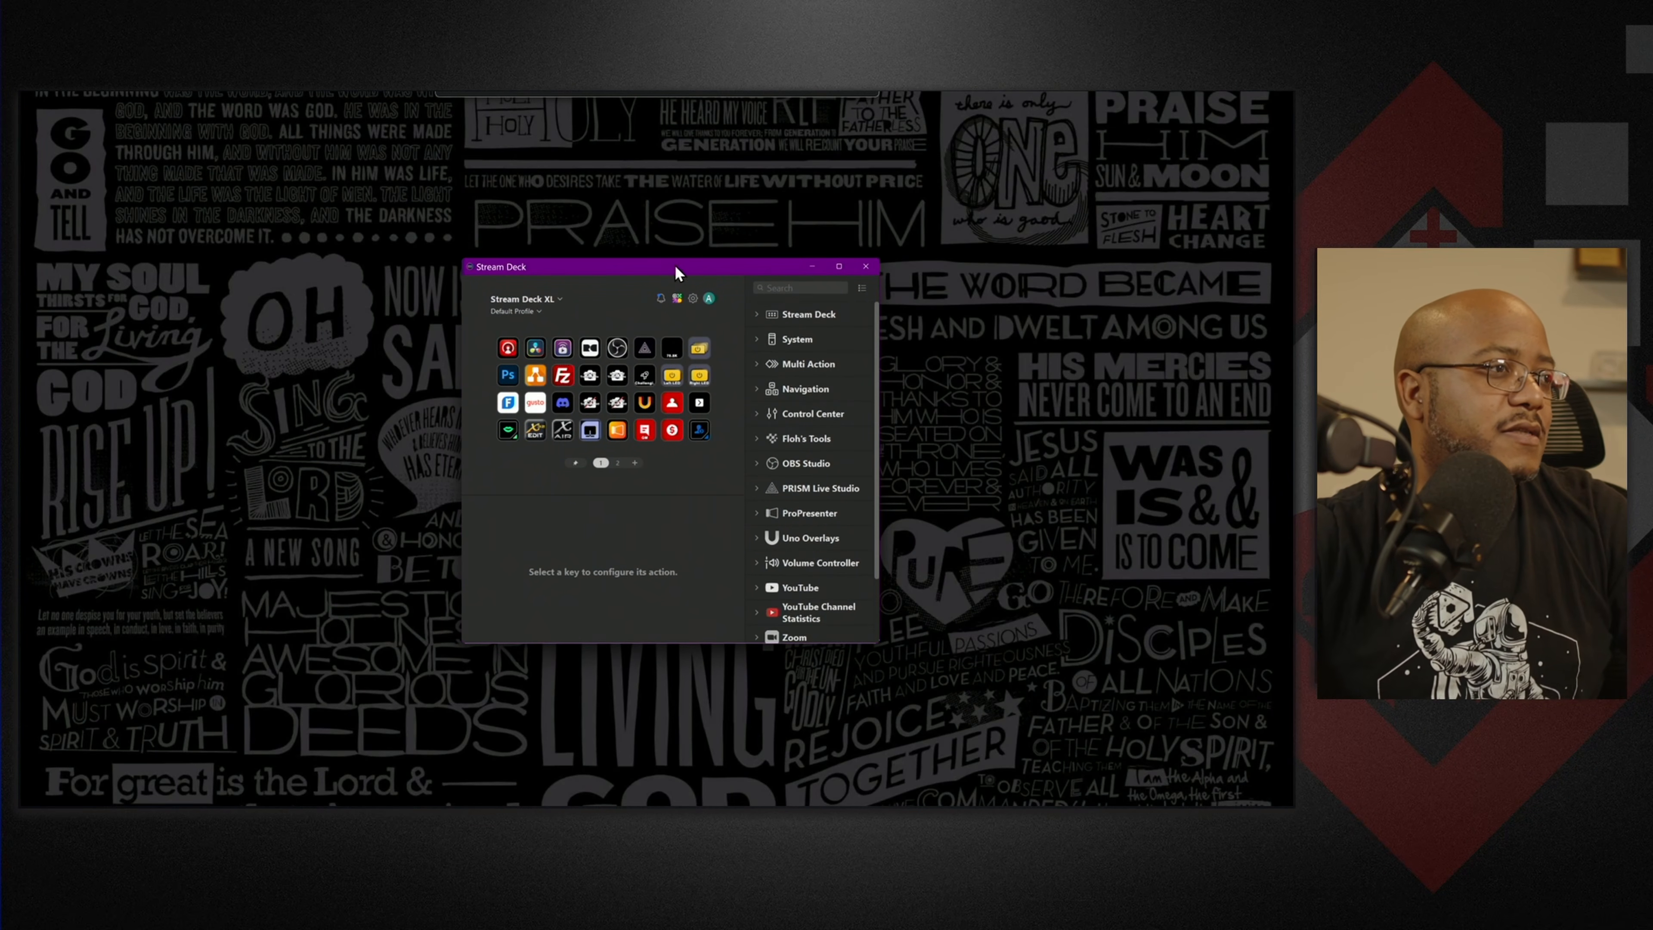
Search actions for 'uno', create the empty Profile 1, and bring the uno control page into view.
click(788, 289)
text(uno)
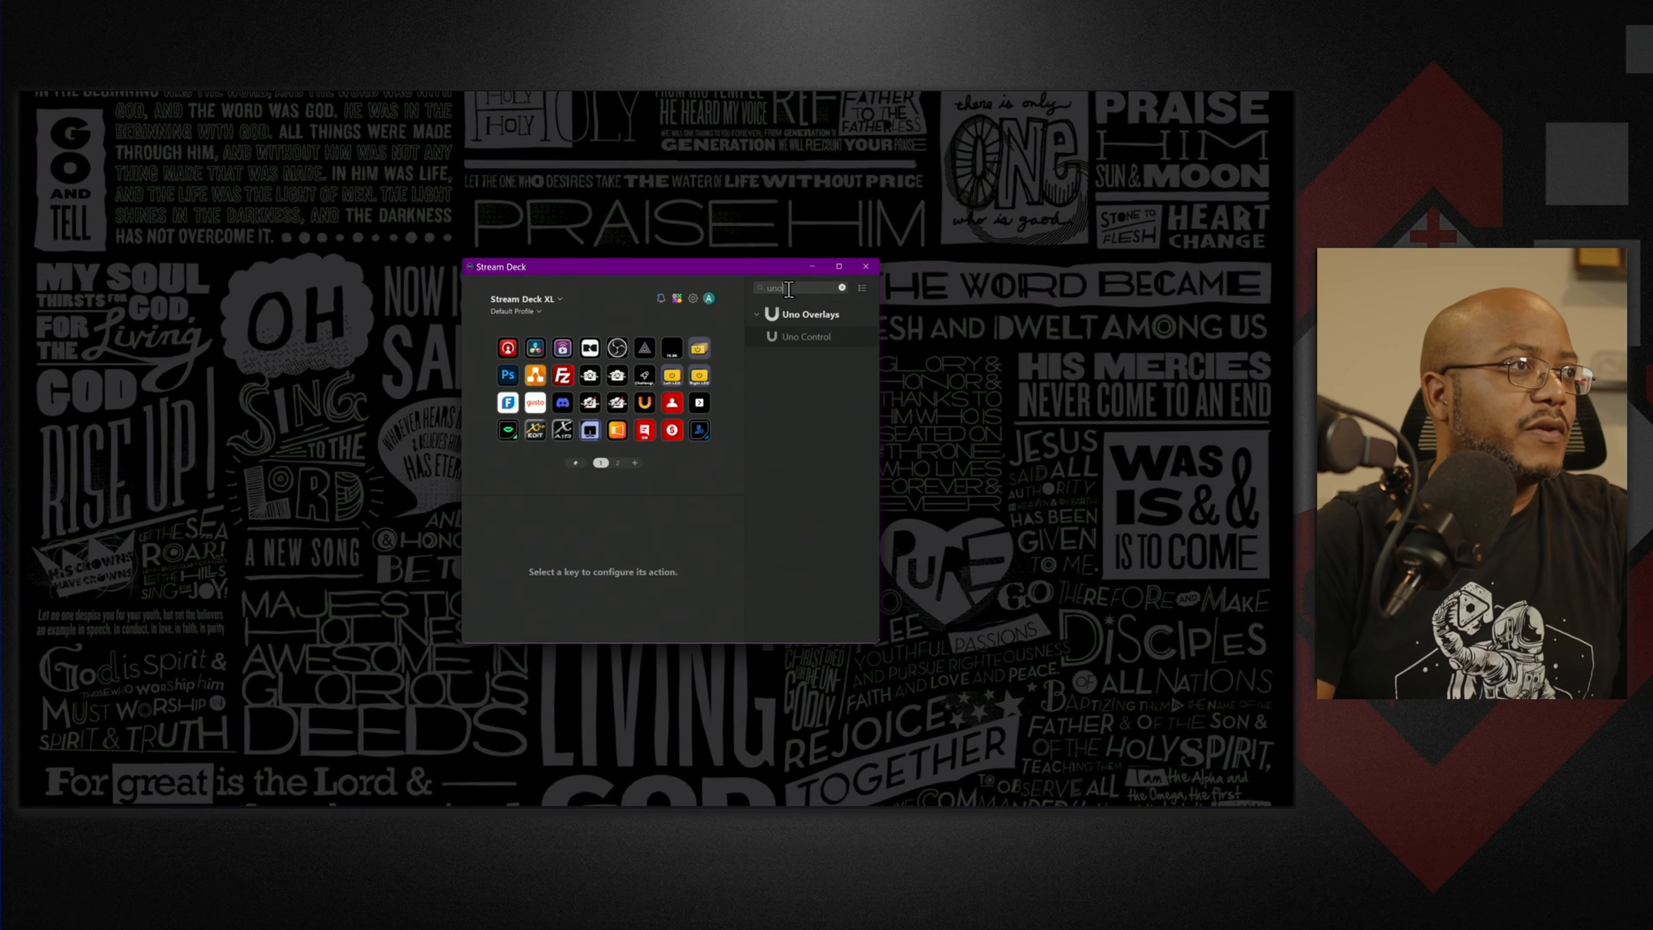
click(539, 313)
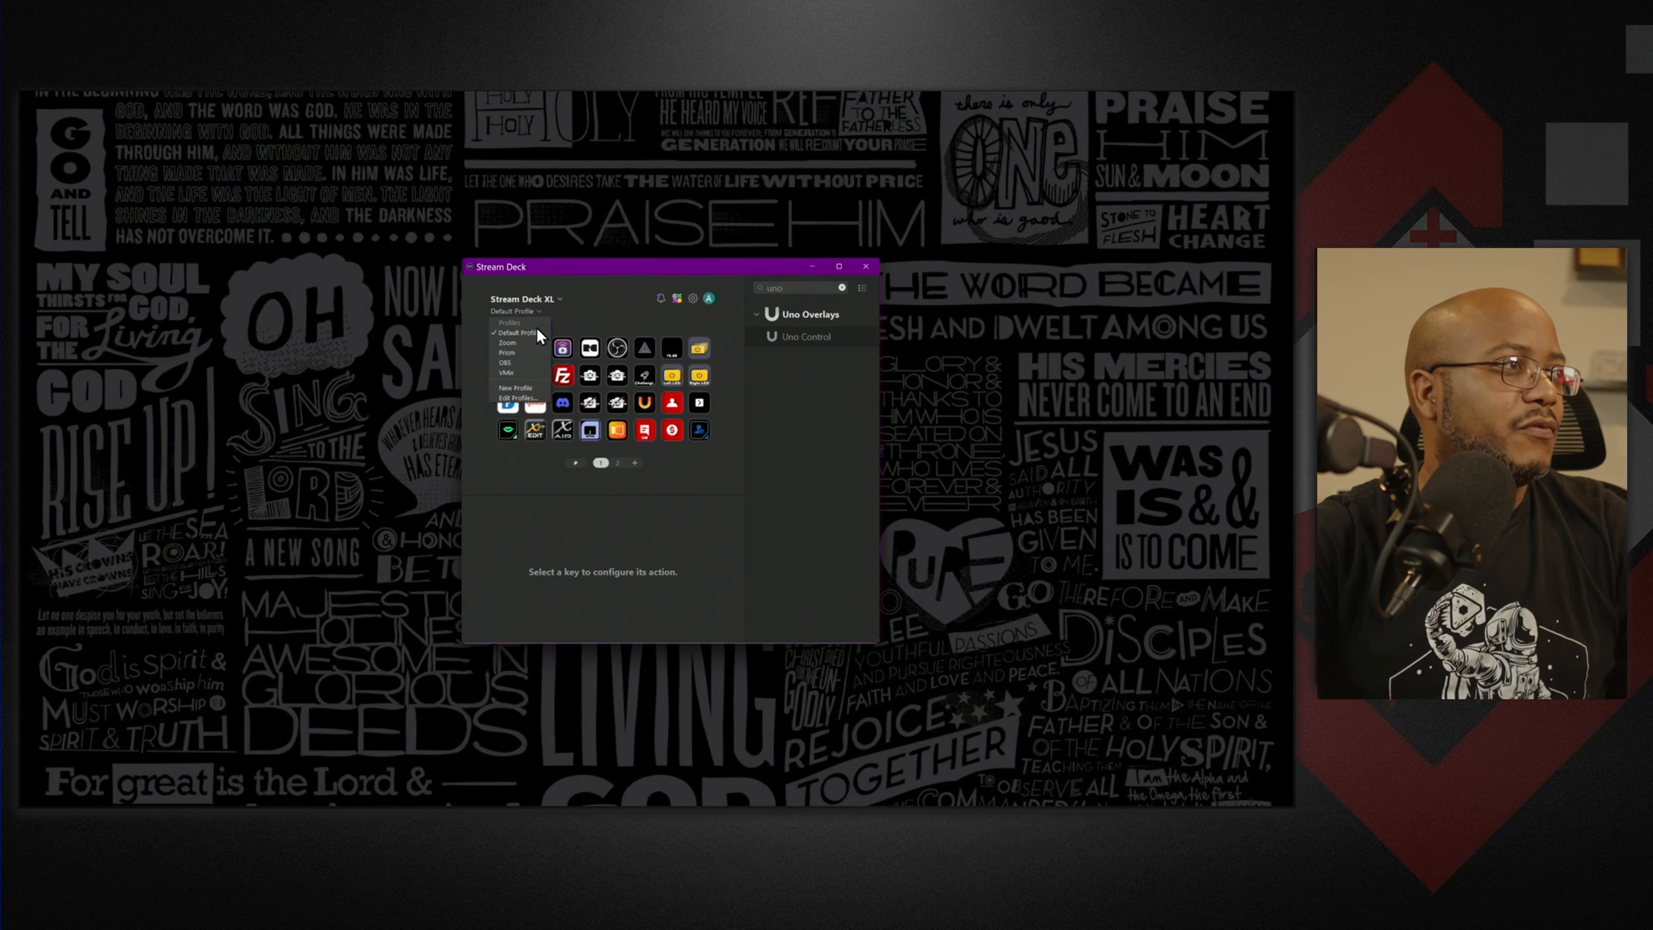
click(520, 389)
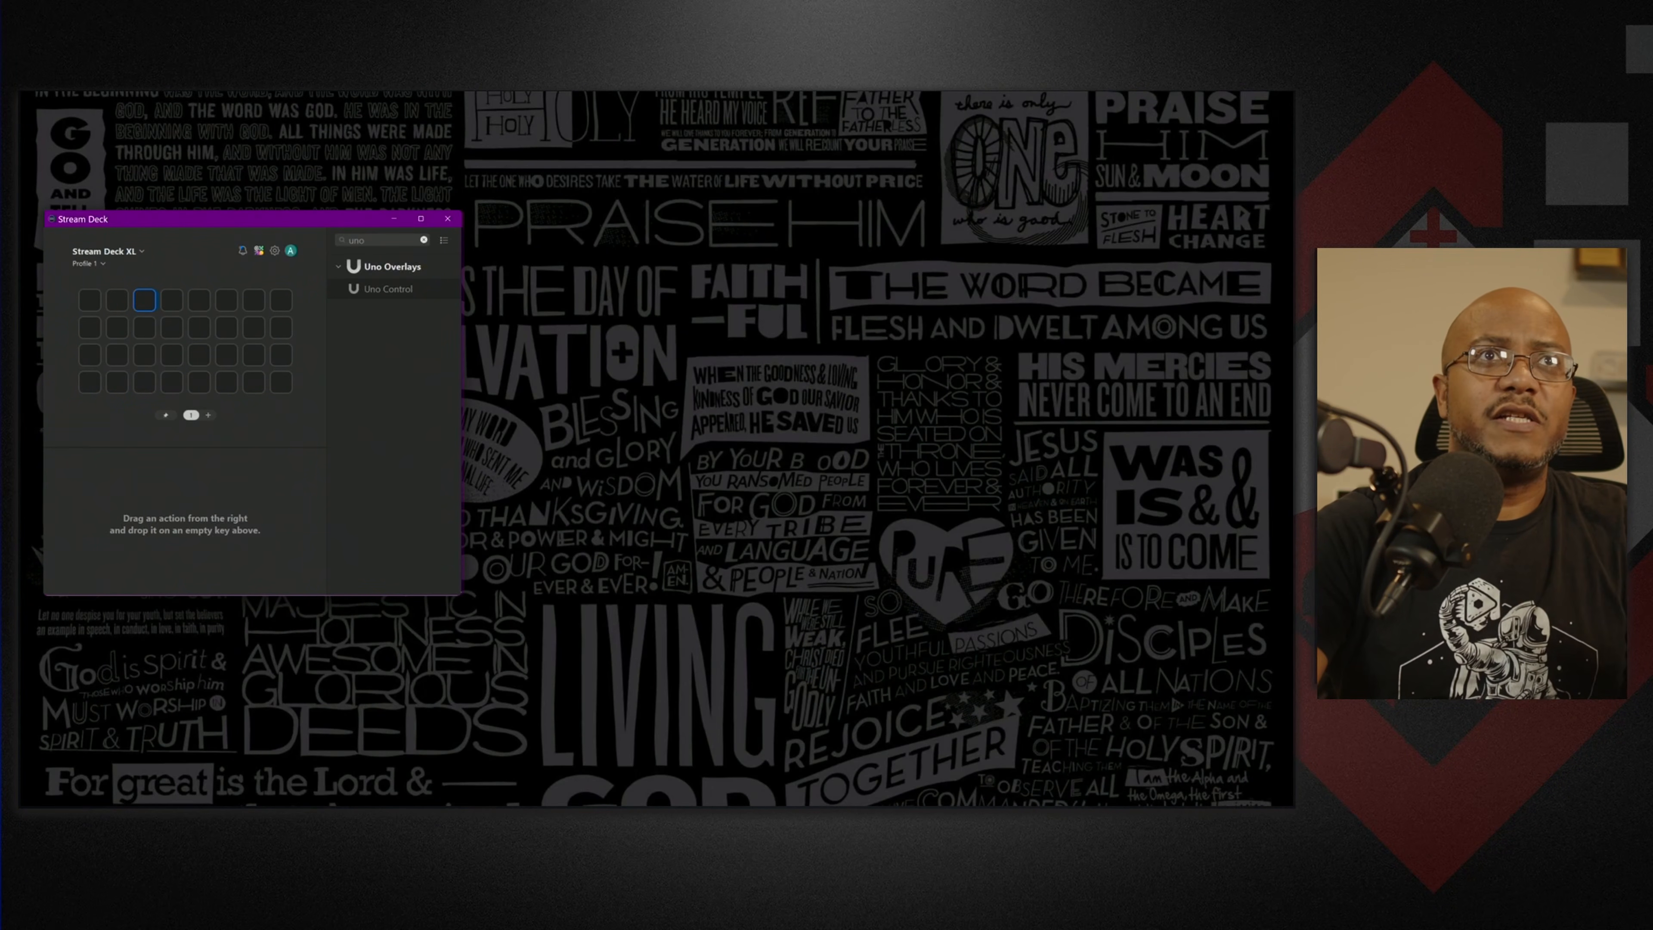
drag(1293, 219, 721, 221)
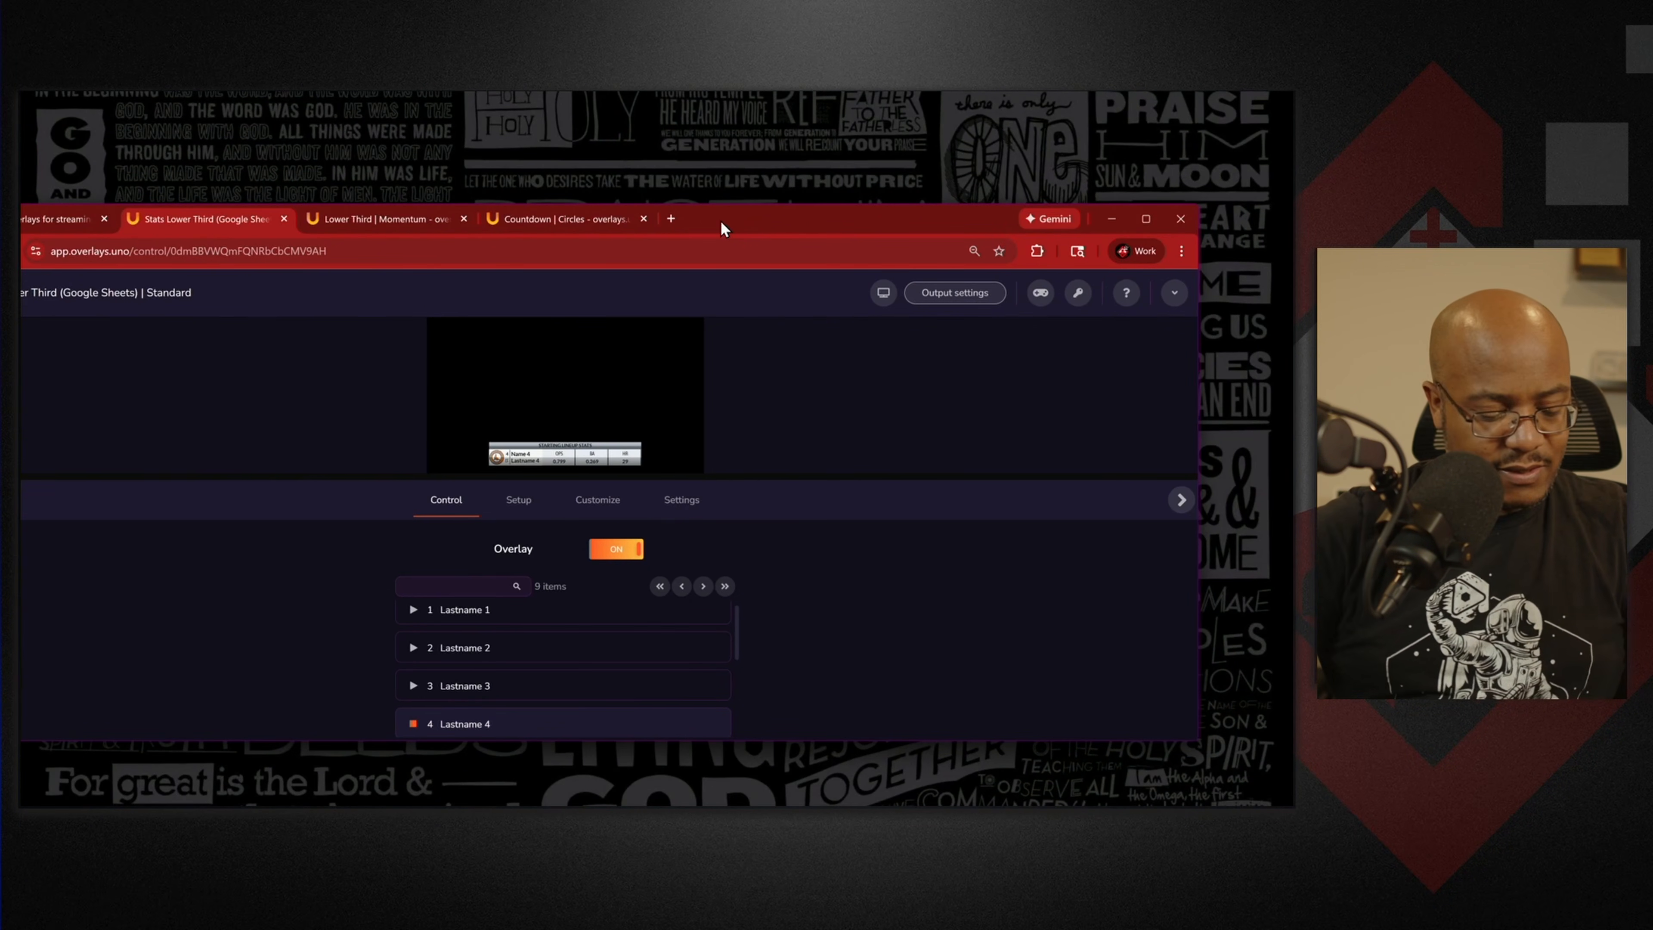
Tile Chrome right and Stream Deck left, then place an Uno Control action on key 1.
key(super+Right)
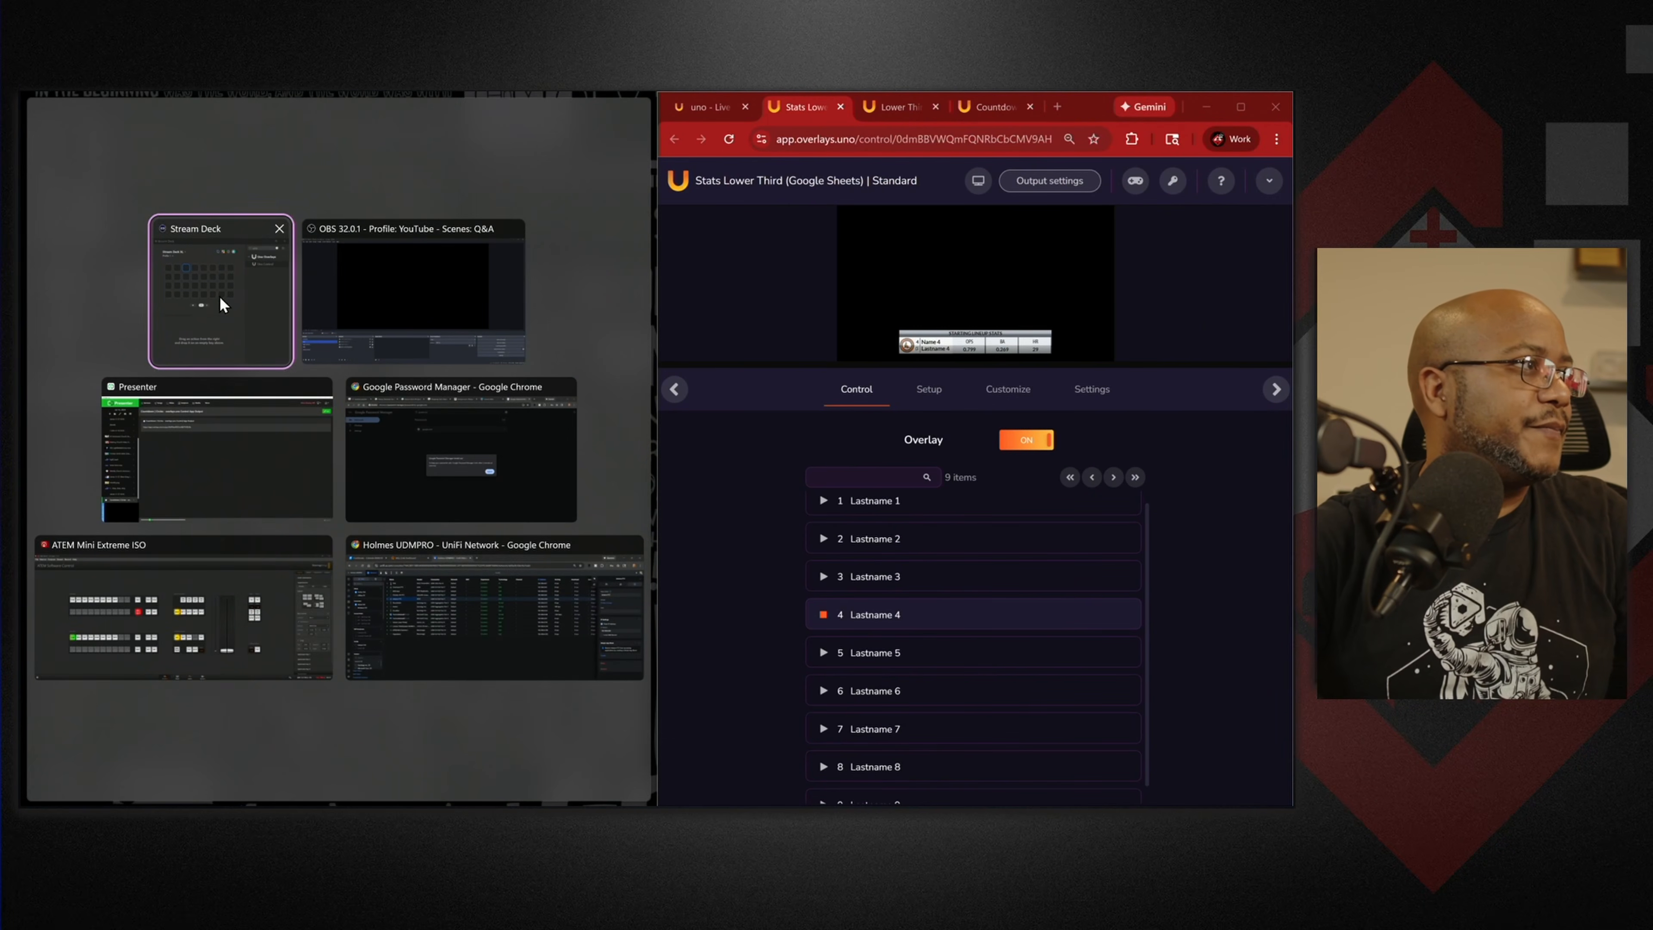
click(219, 296)
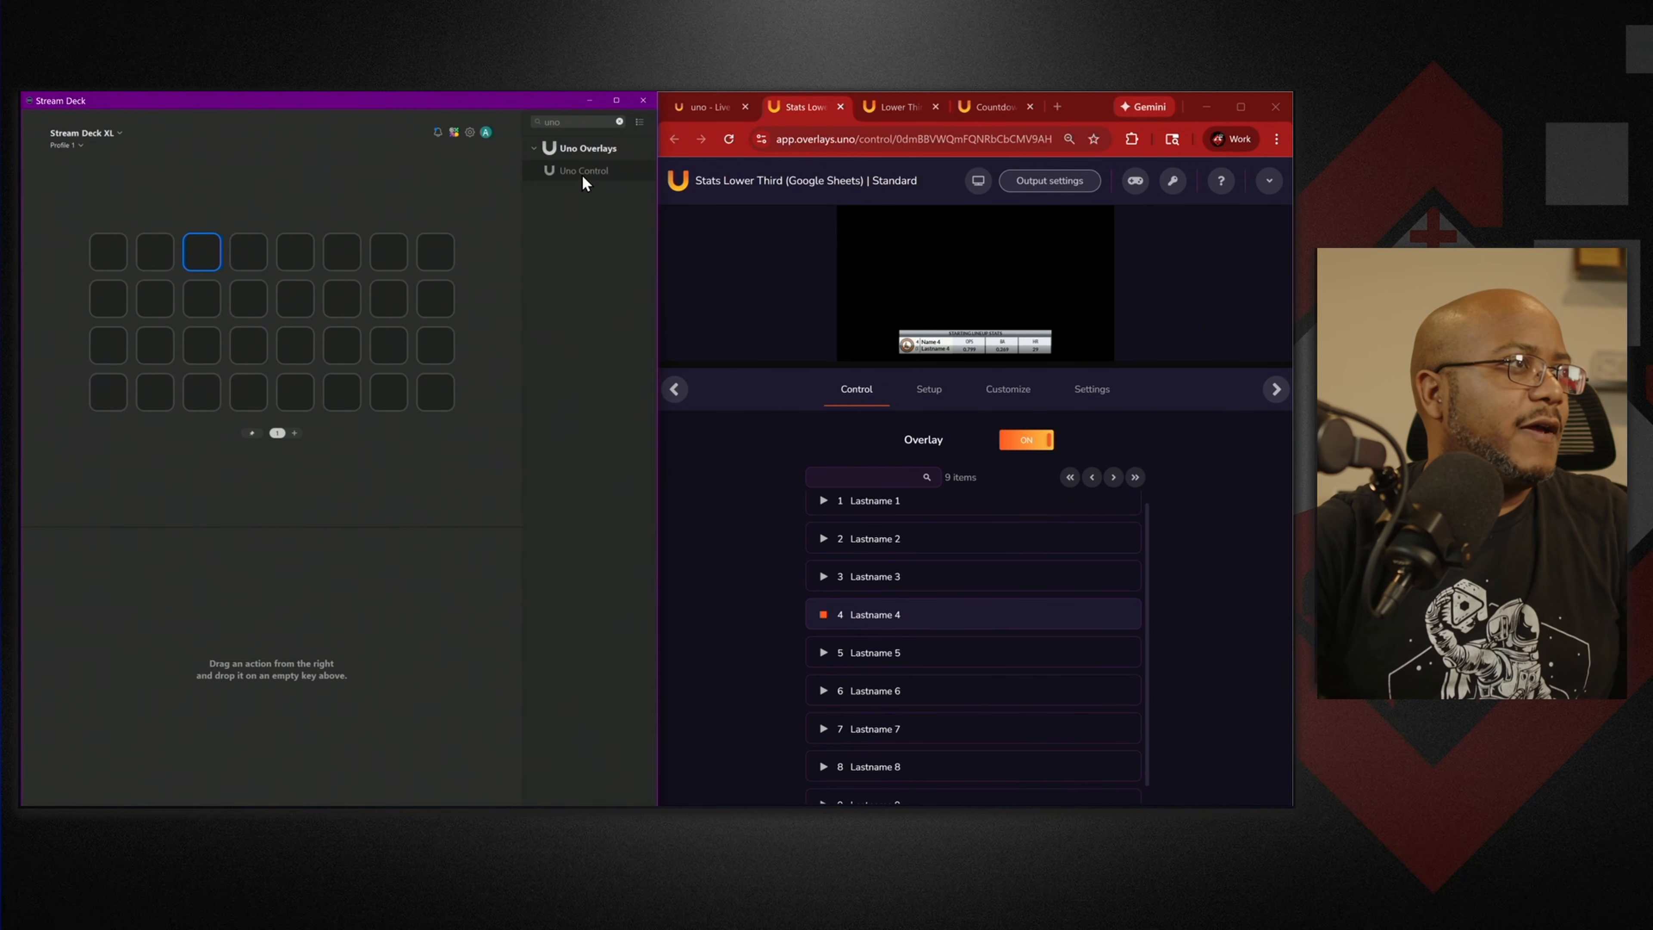
drag(584, 172, 108, 251)
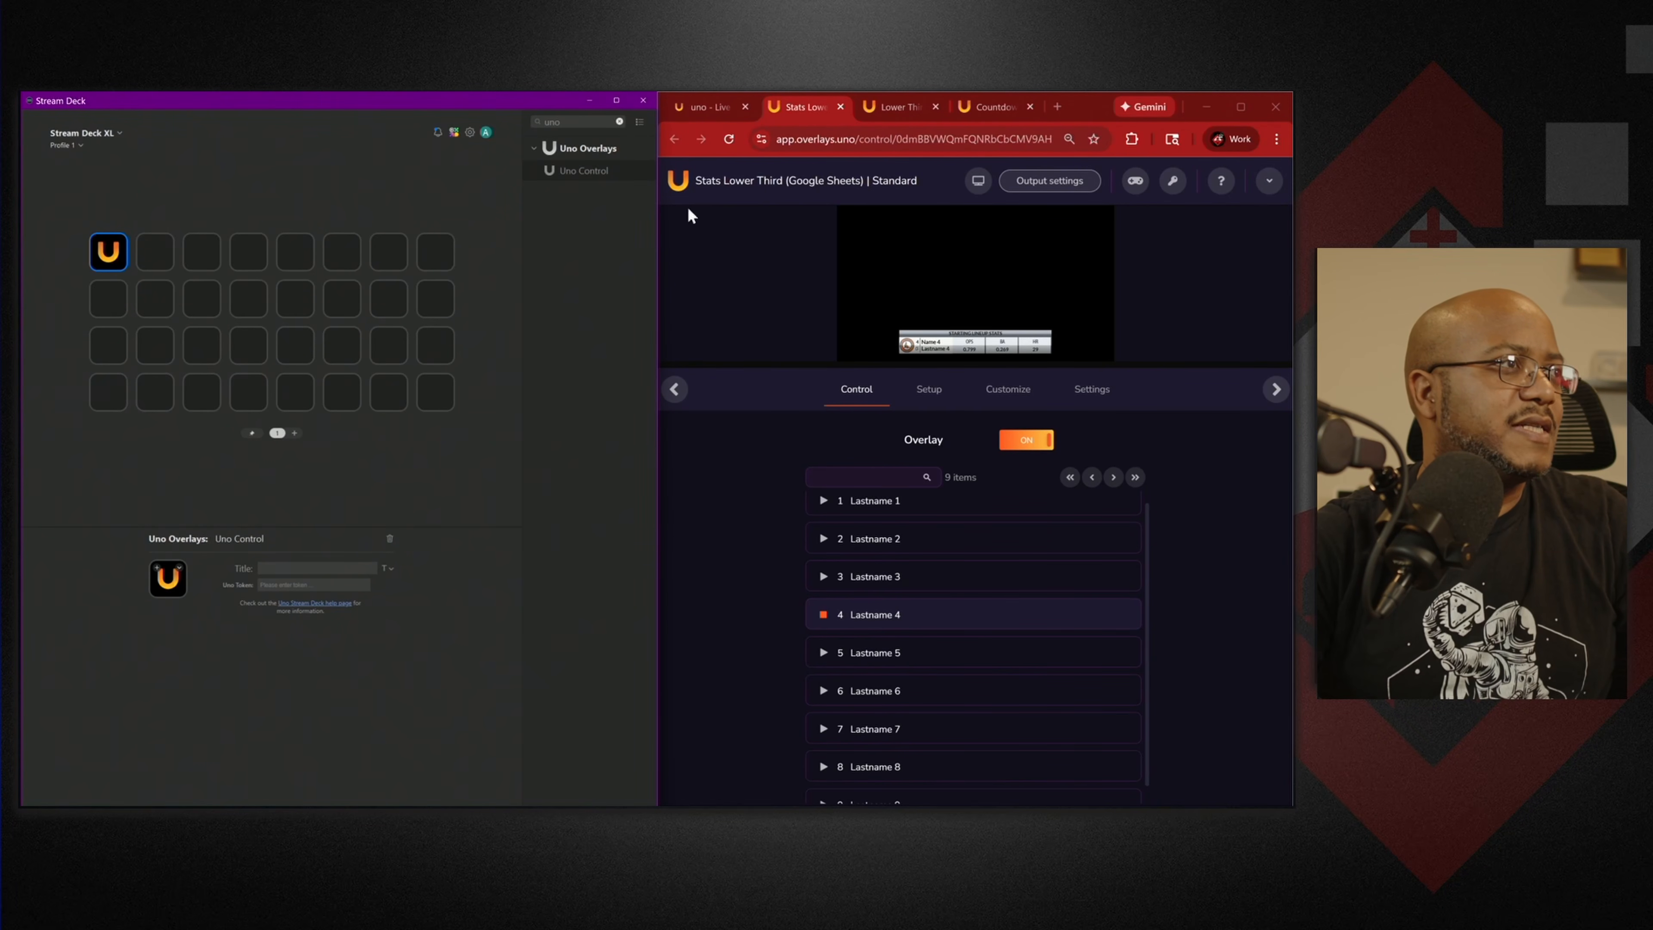
Title the key Stats, paste the overlay's Uno token, and set it to Toggle overlay visibility.
click(315, 564)
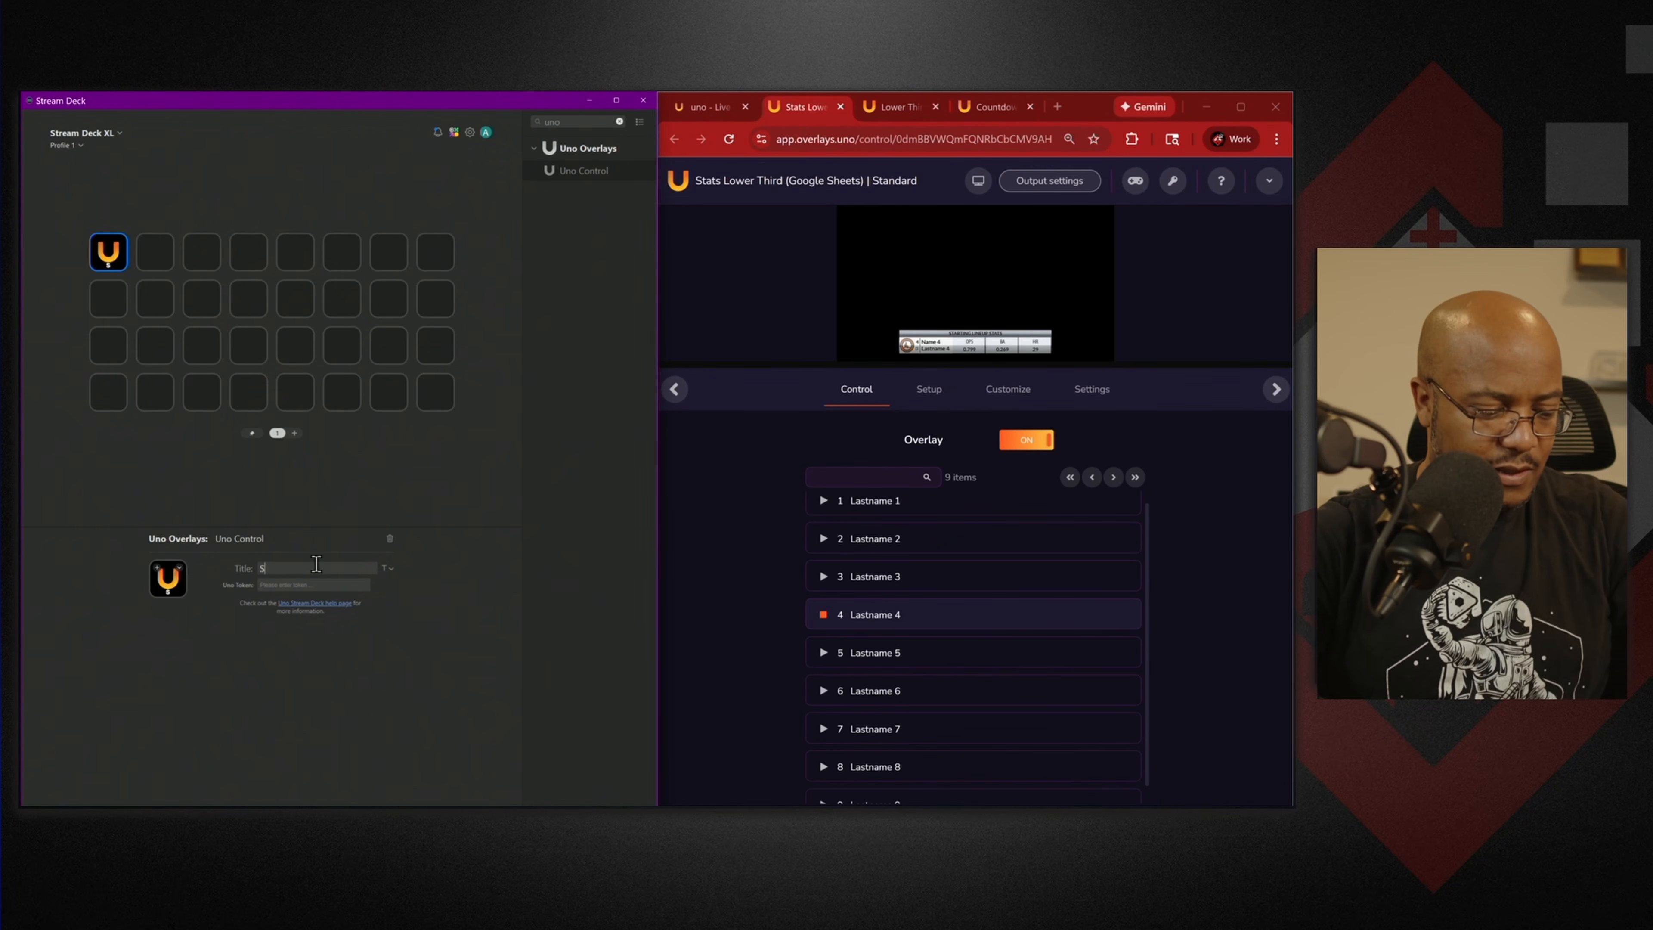
click(1173, 181)
click(314, 584)
key(ctrl+v)
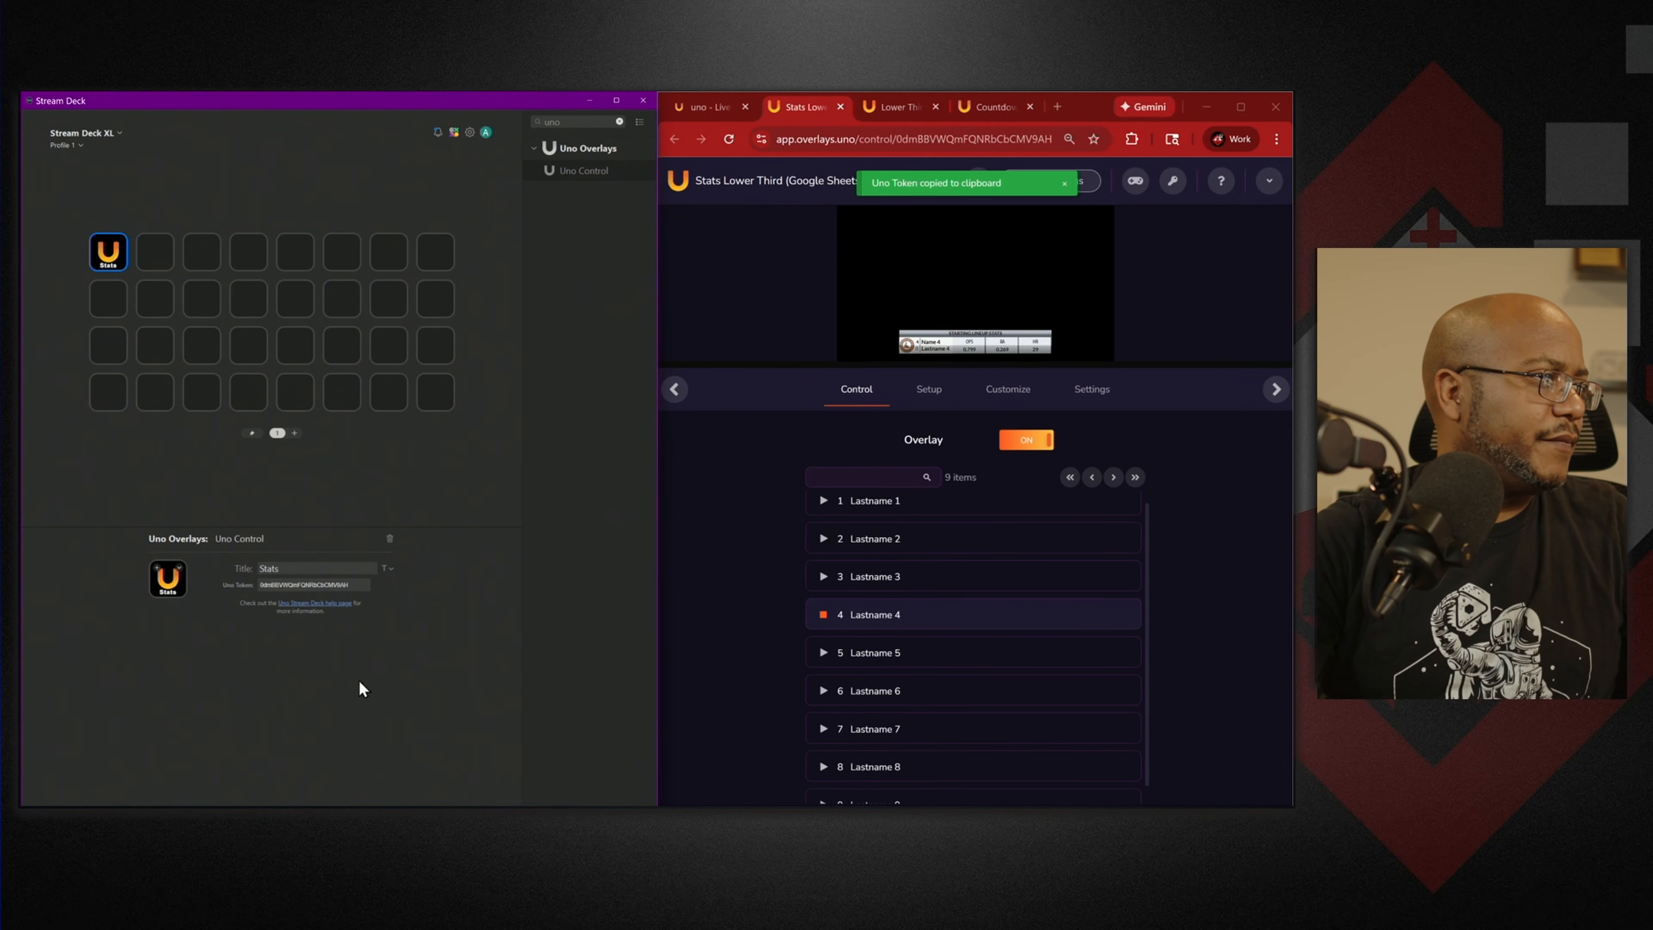
click(310, 571)
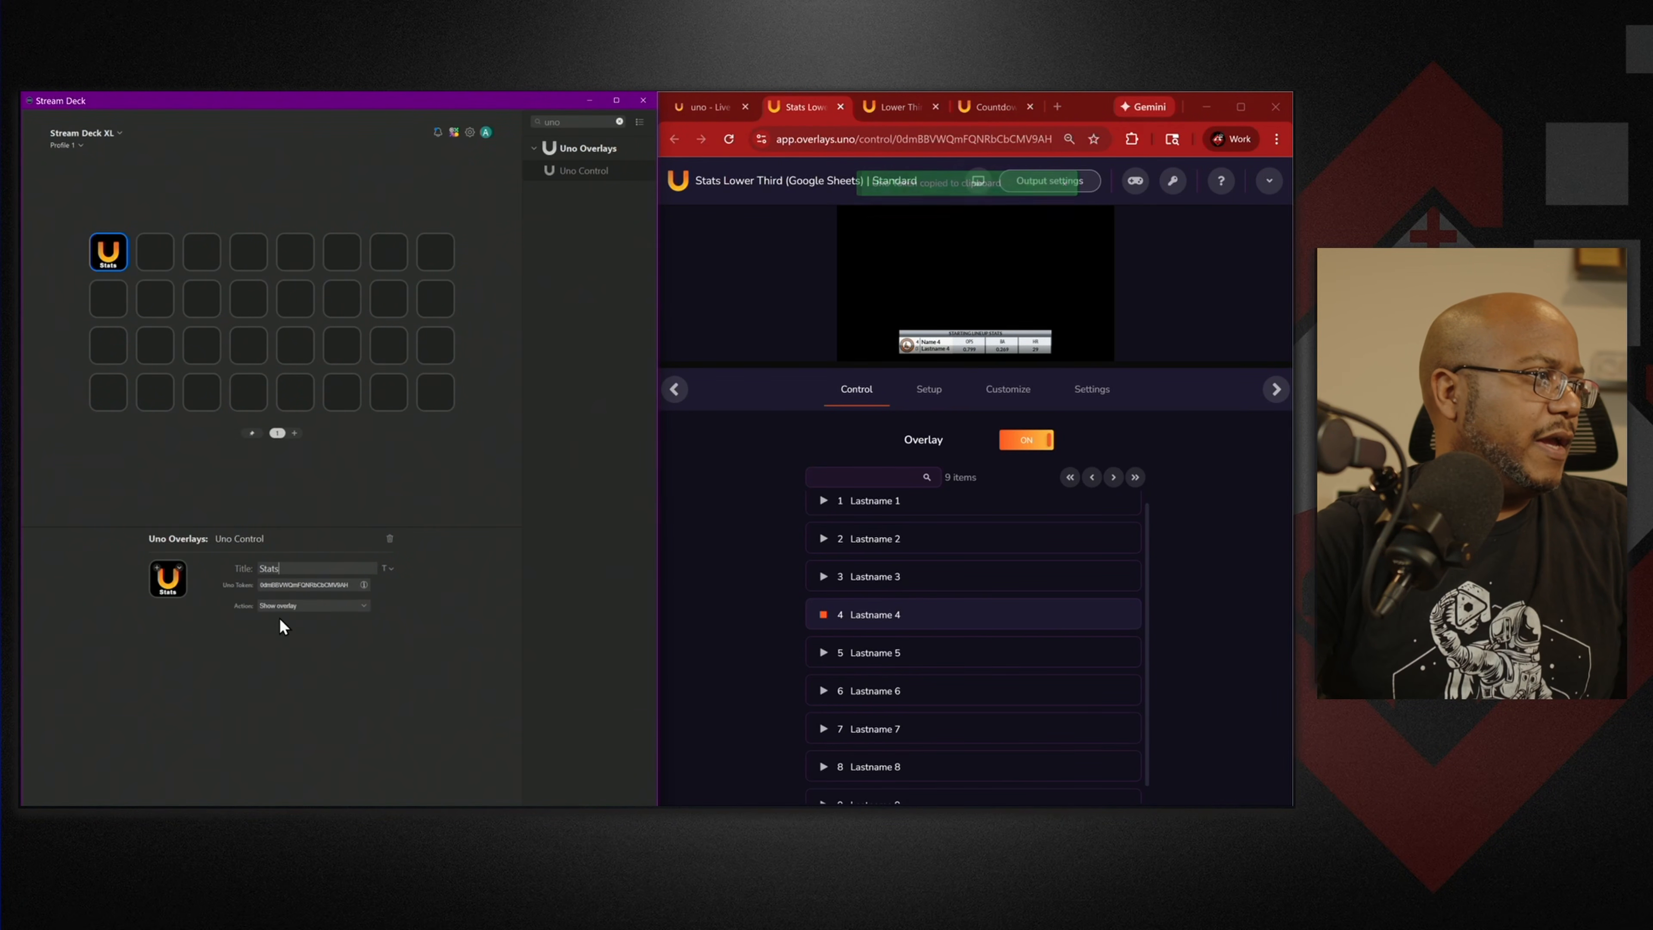
click(353, 605)
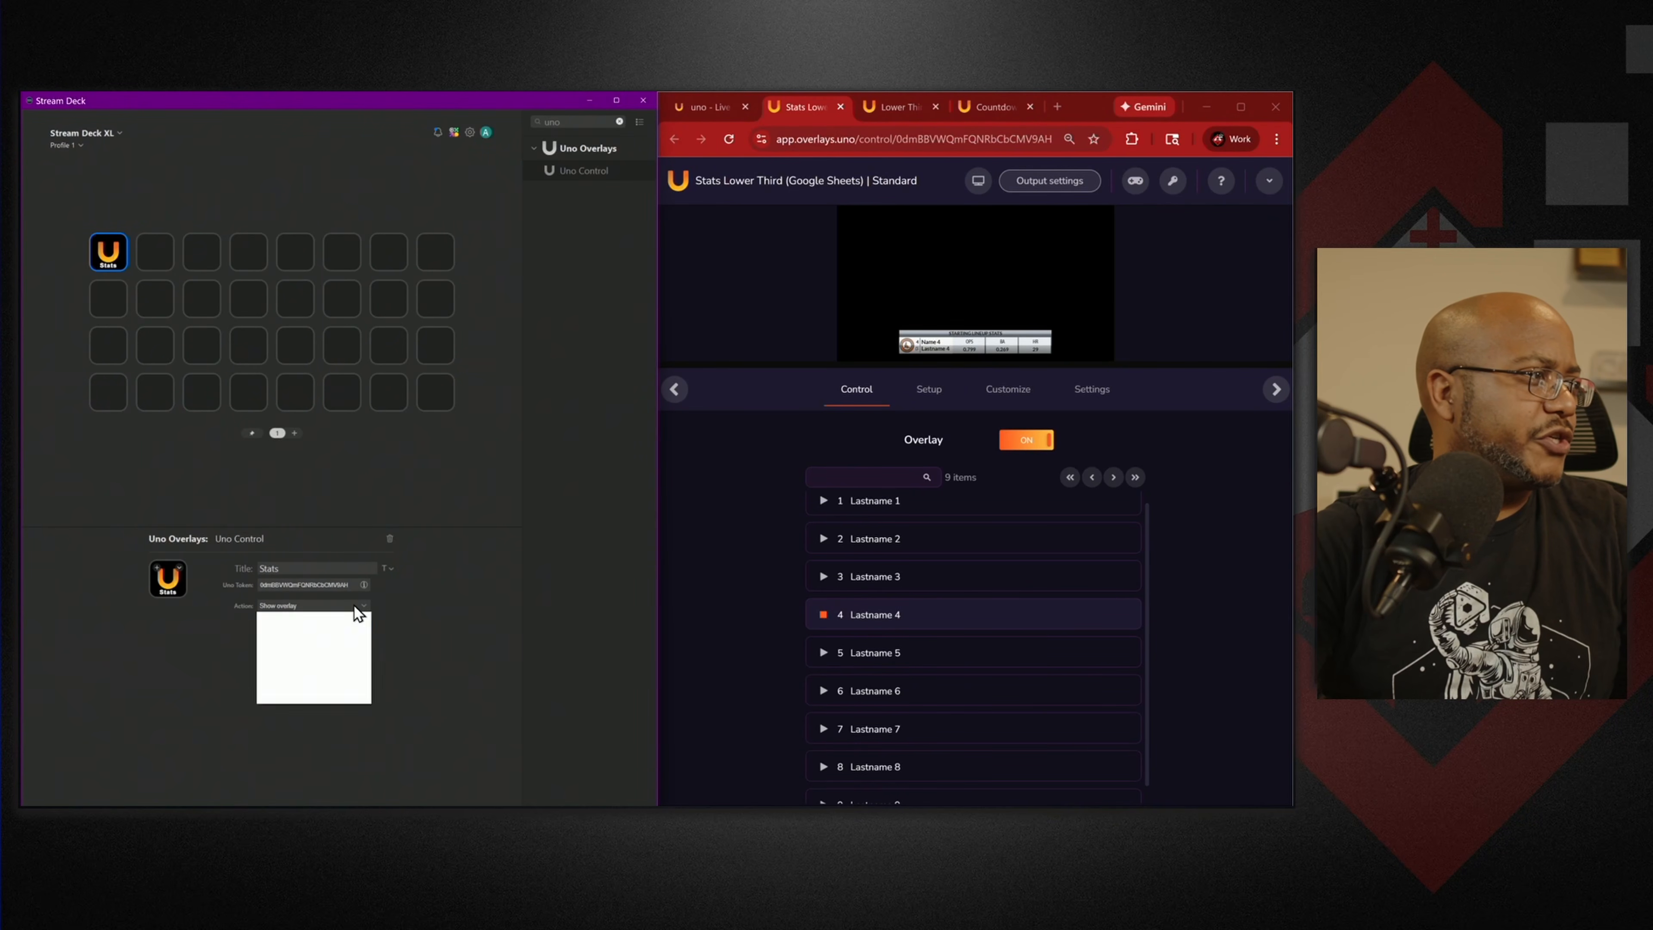
click(321, 641)
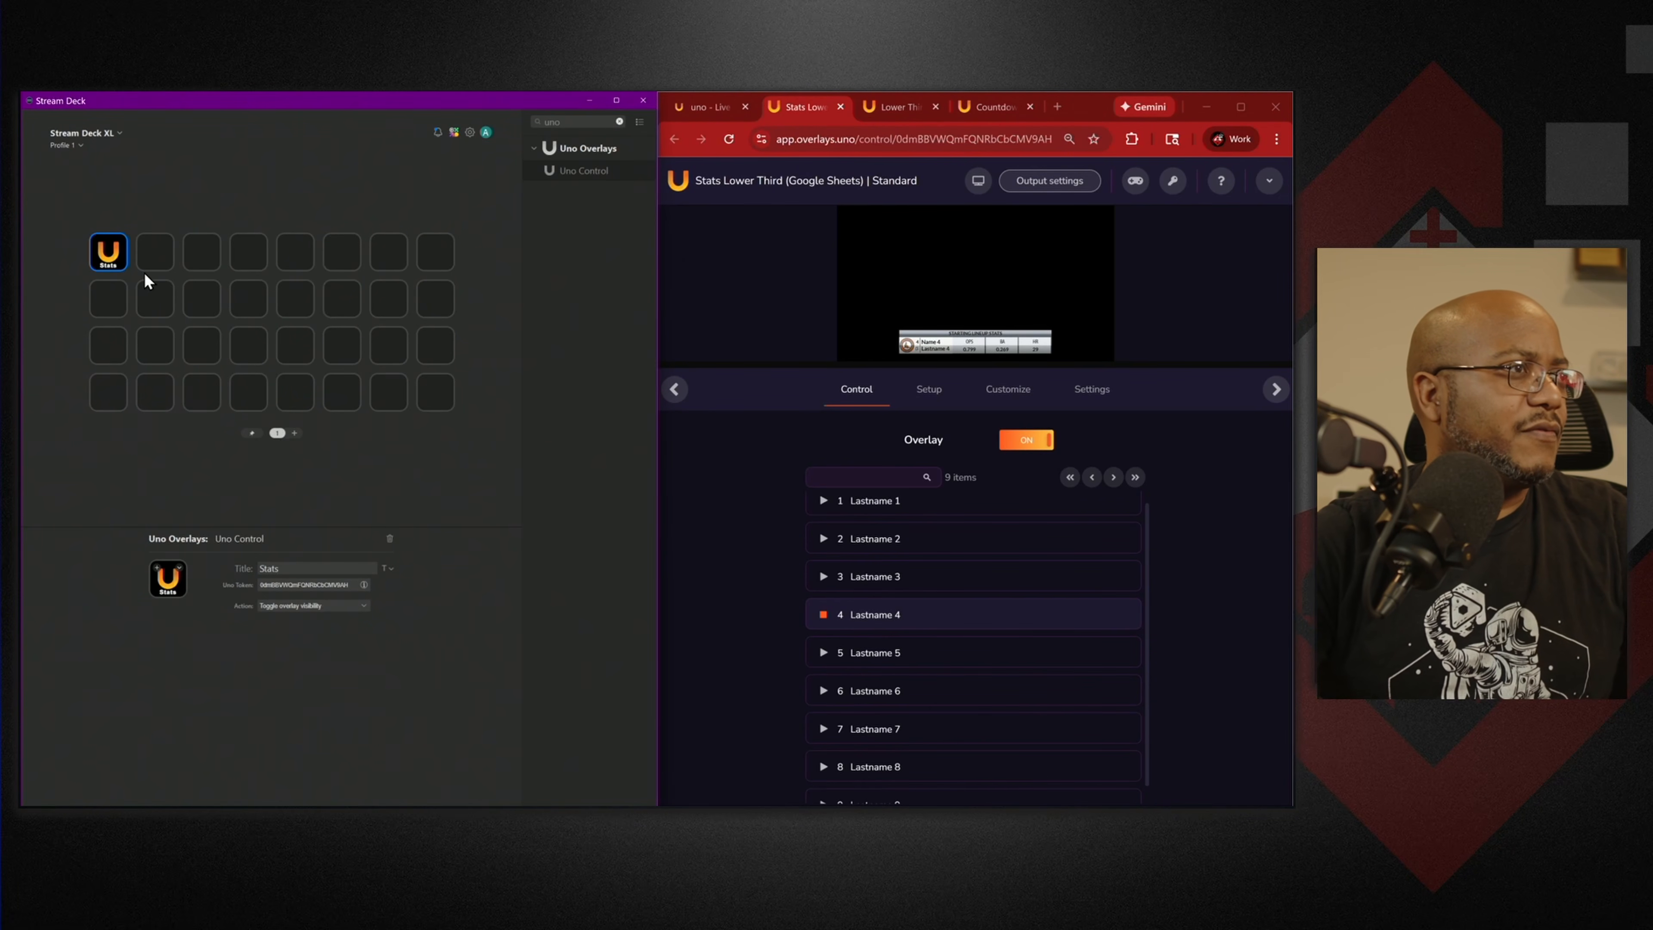
click(1082, 189)
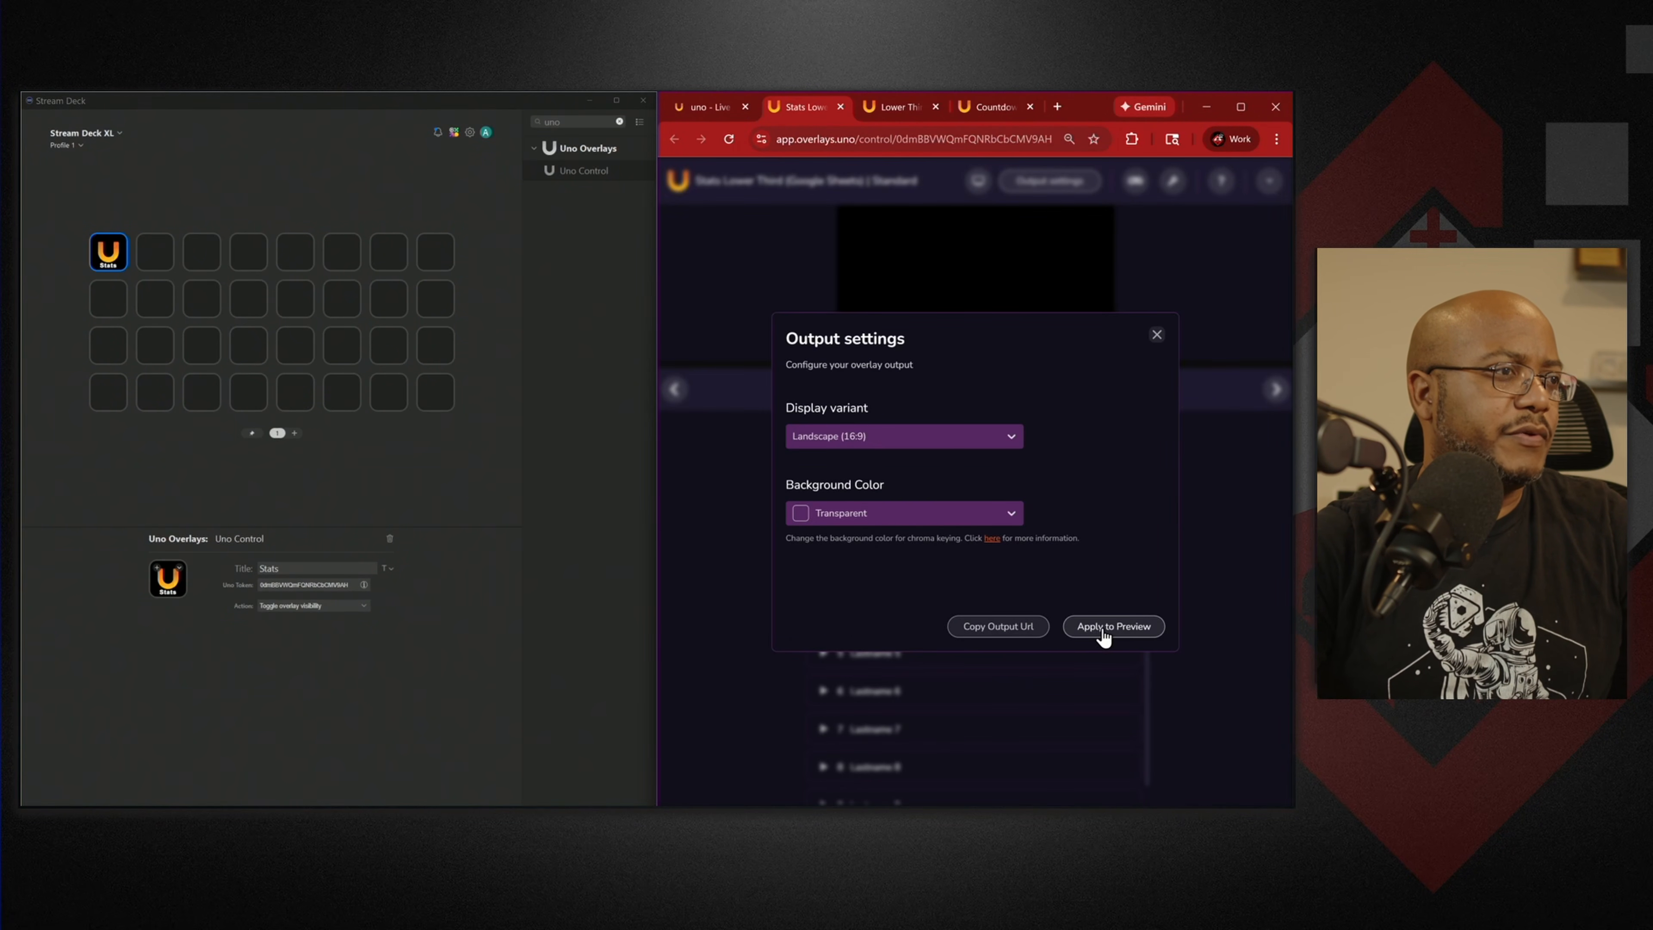
Copy uno's output URL and add an OBS browser source named 'stats'.
click(994, 635)
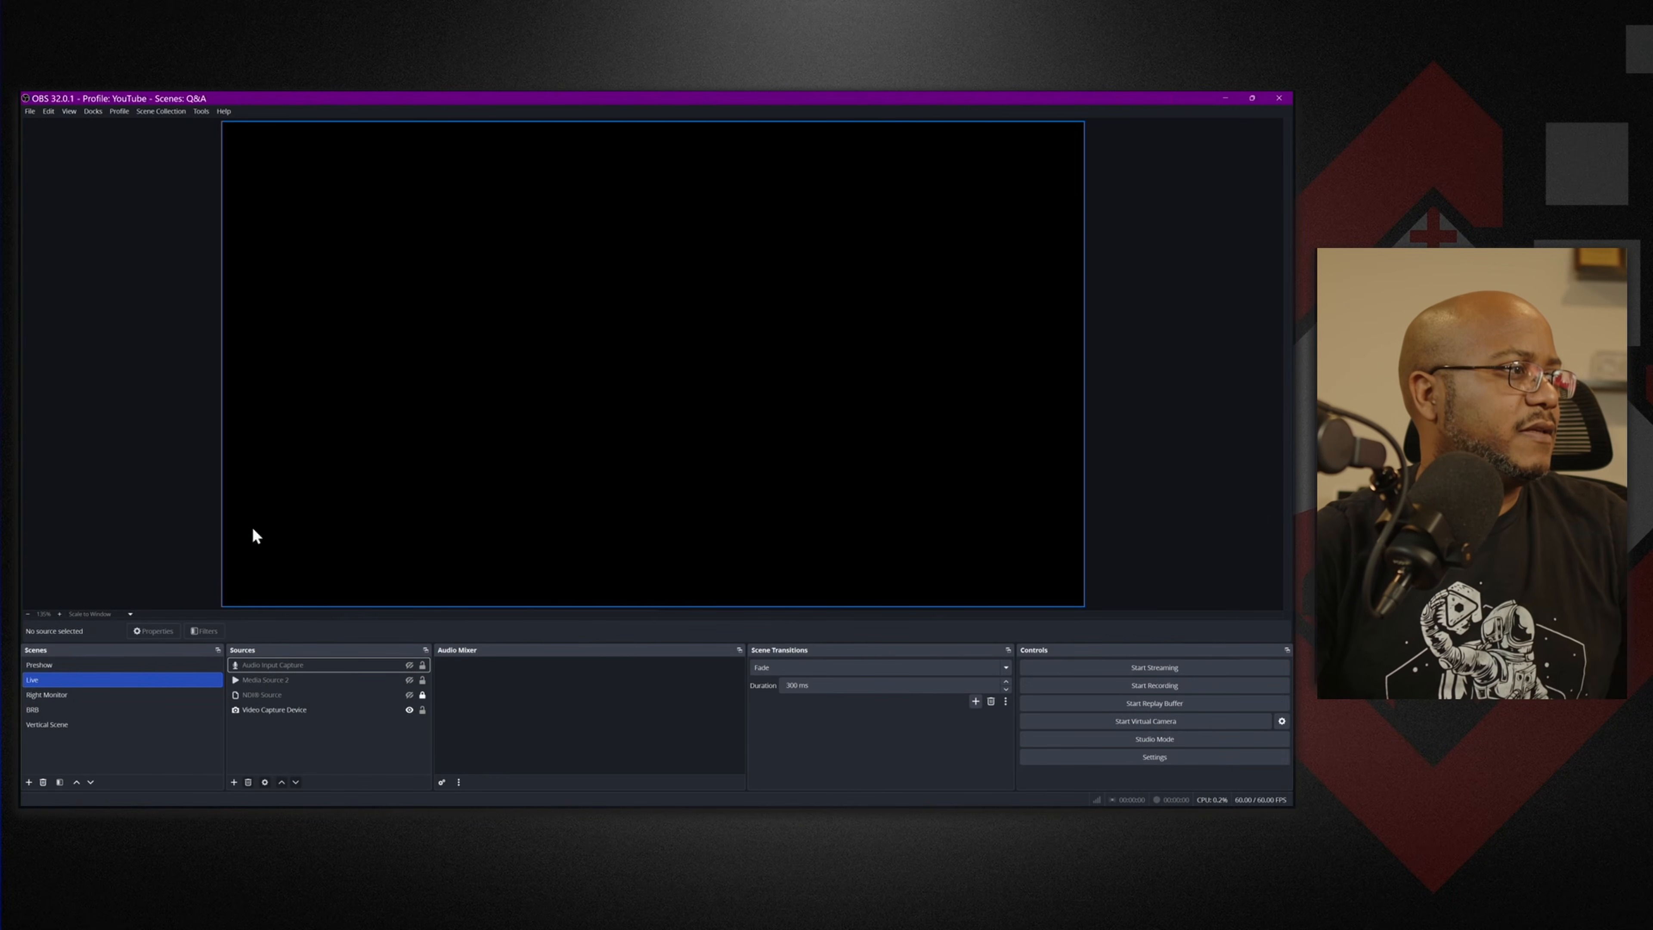
click(234, 782)
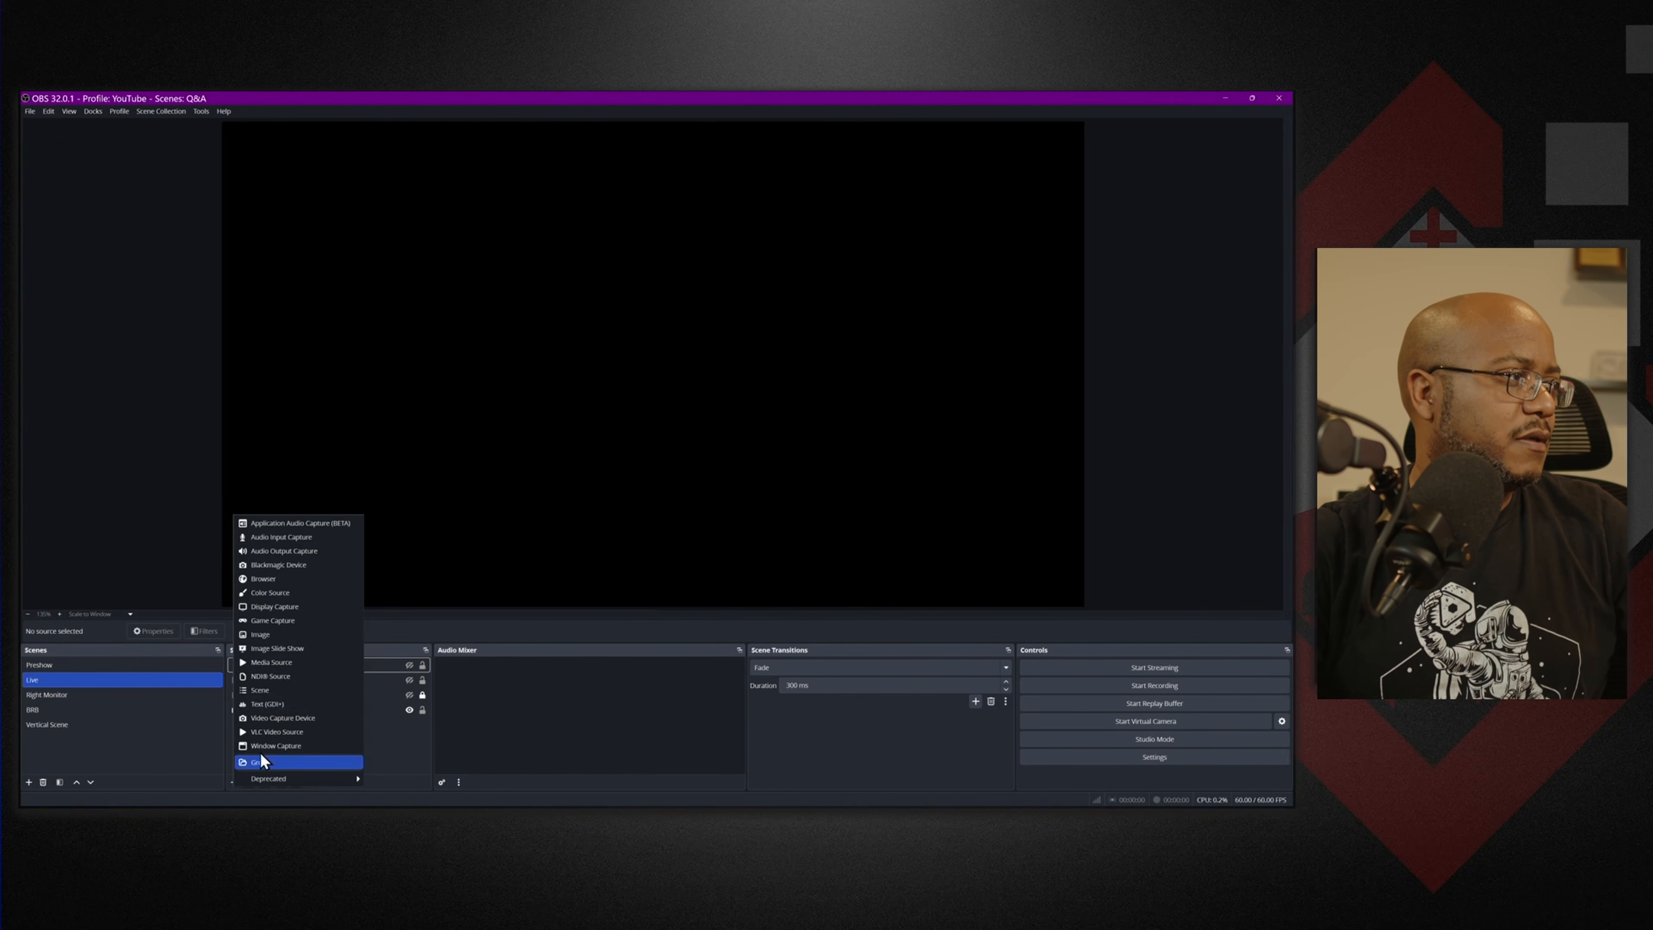
click(284, 586)
text(stats)
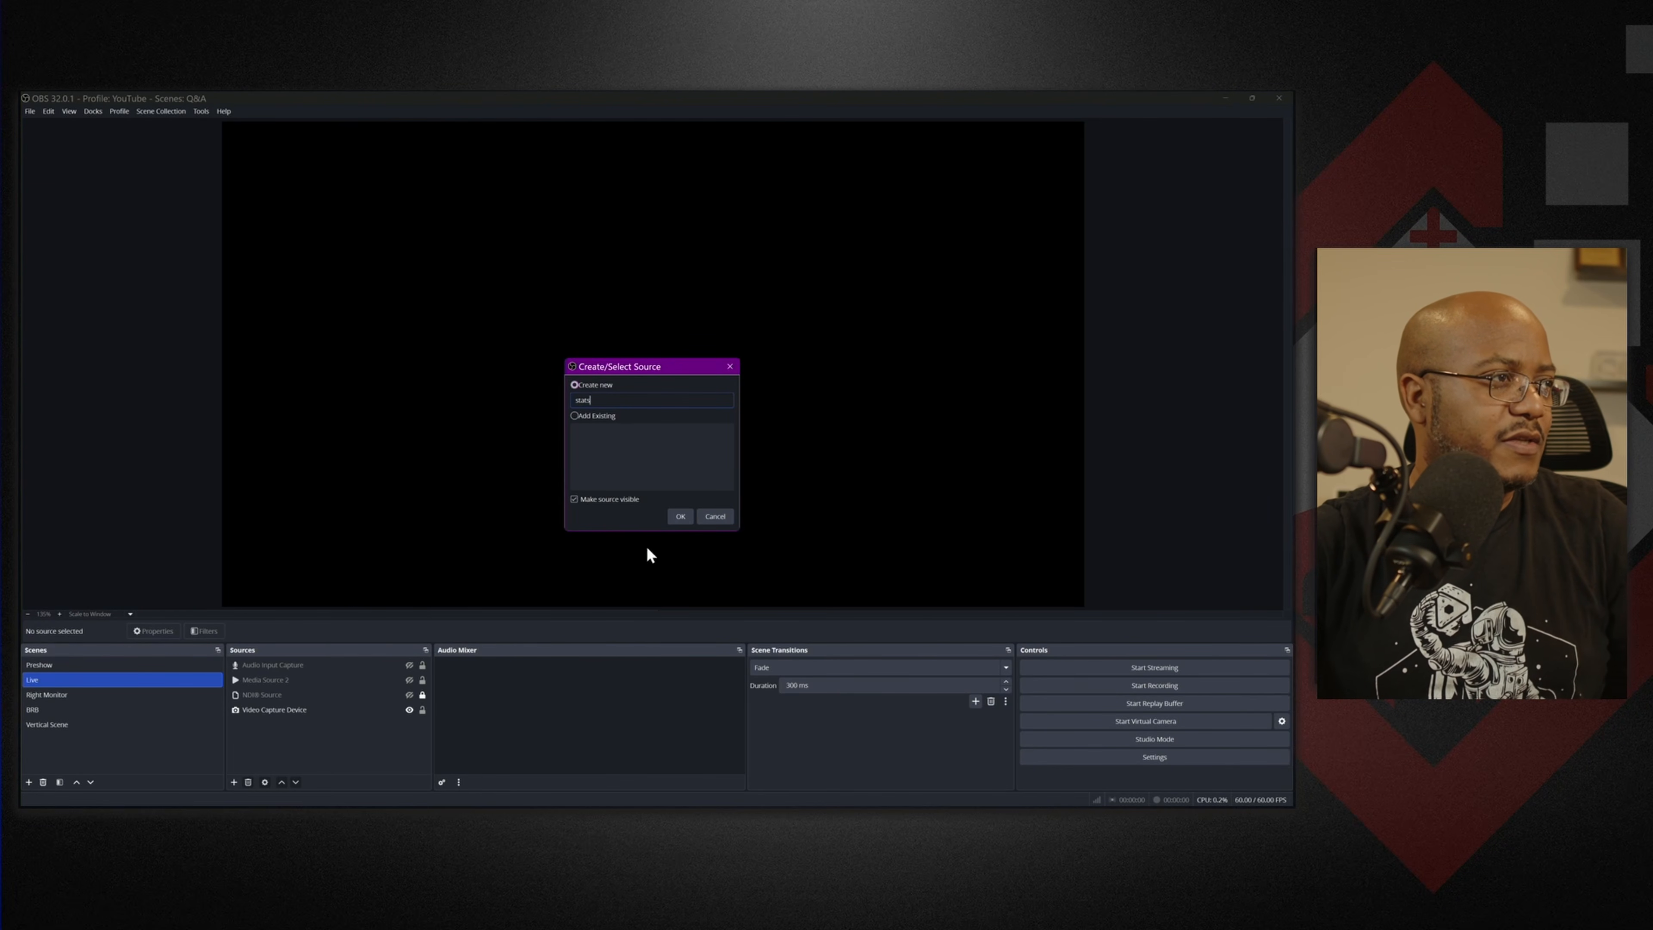
click(681, 516)
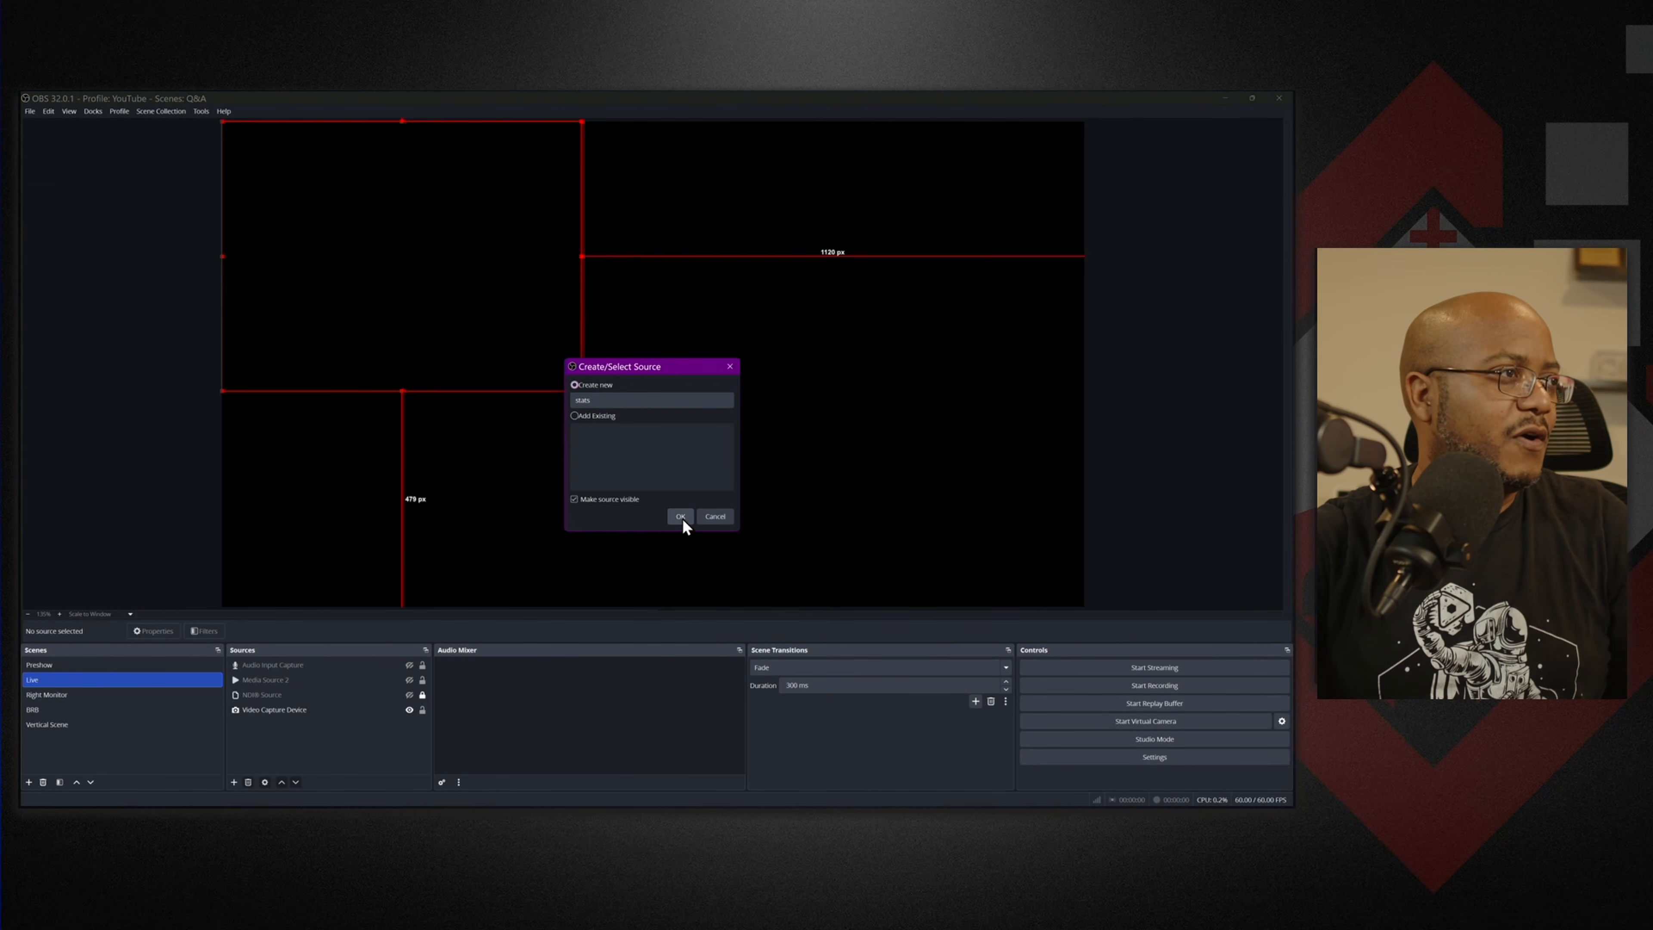
Paste the output URL, set 1920×1080, confirm, lock the stats source and minimize OBS.
triple_click(653, 465)
key(ctrl+v)
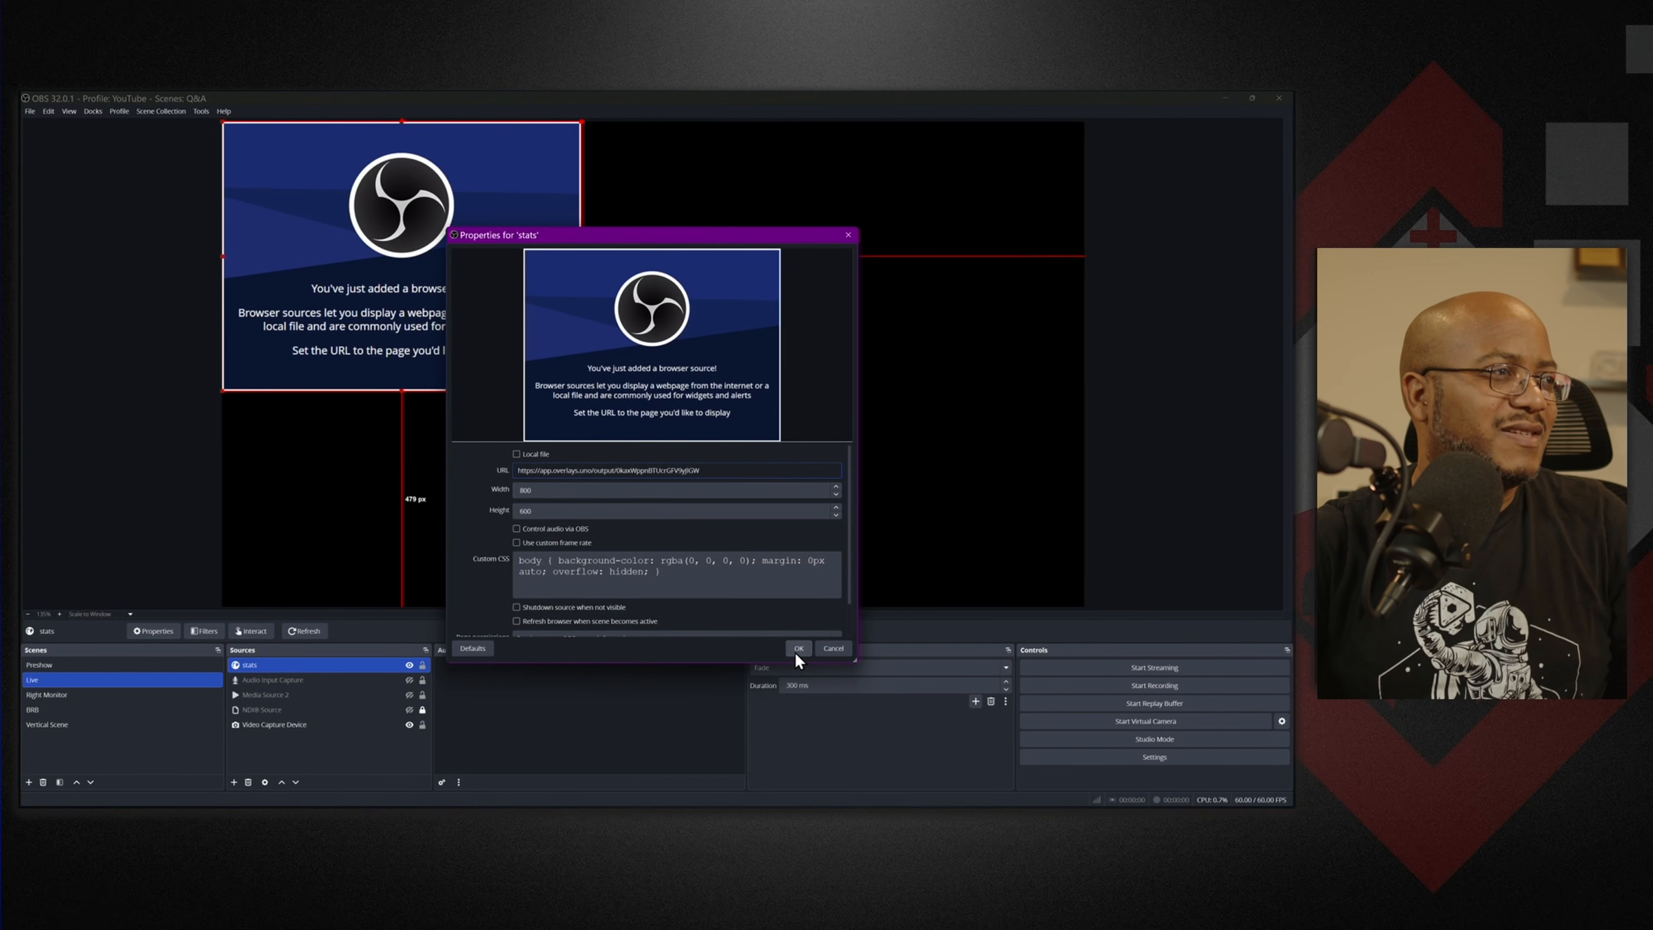
key(Tab)
text(1920)
key(Tab)
text(1080)
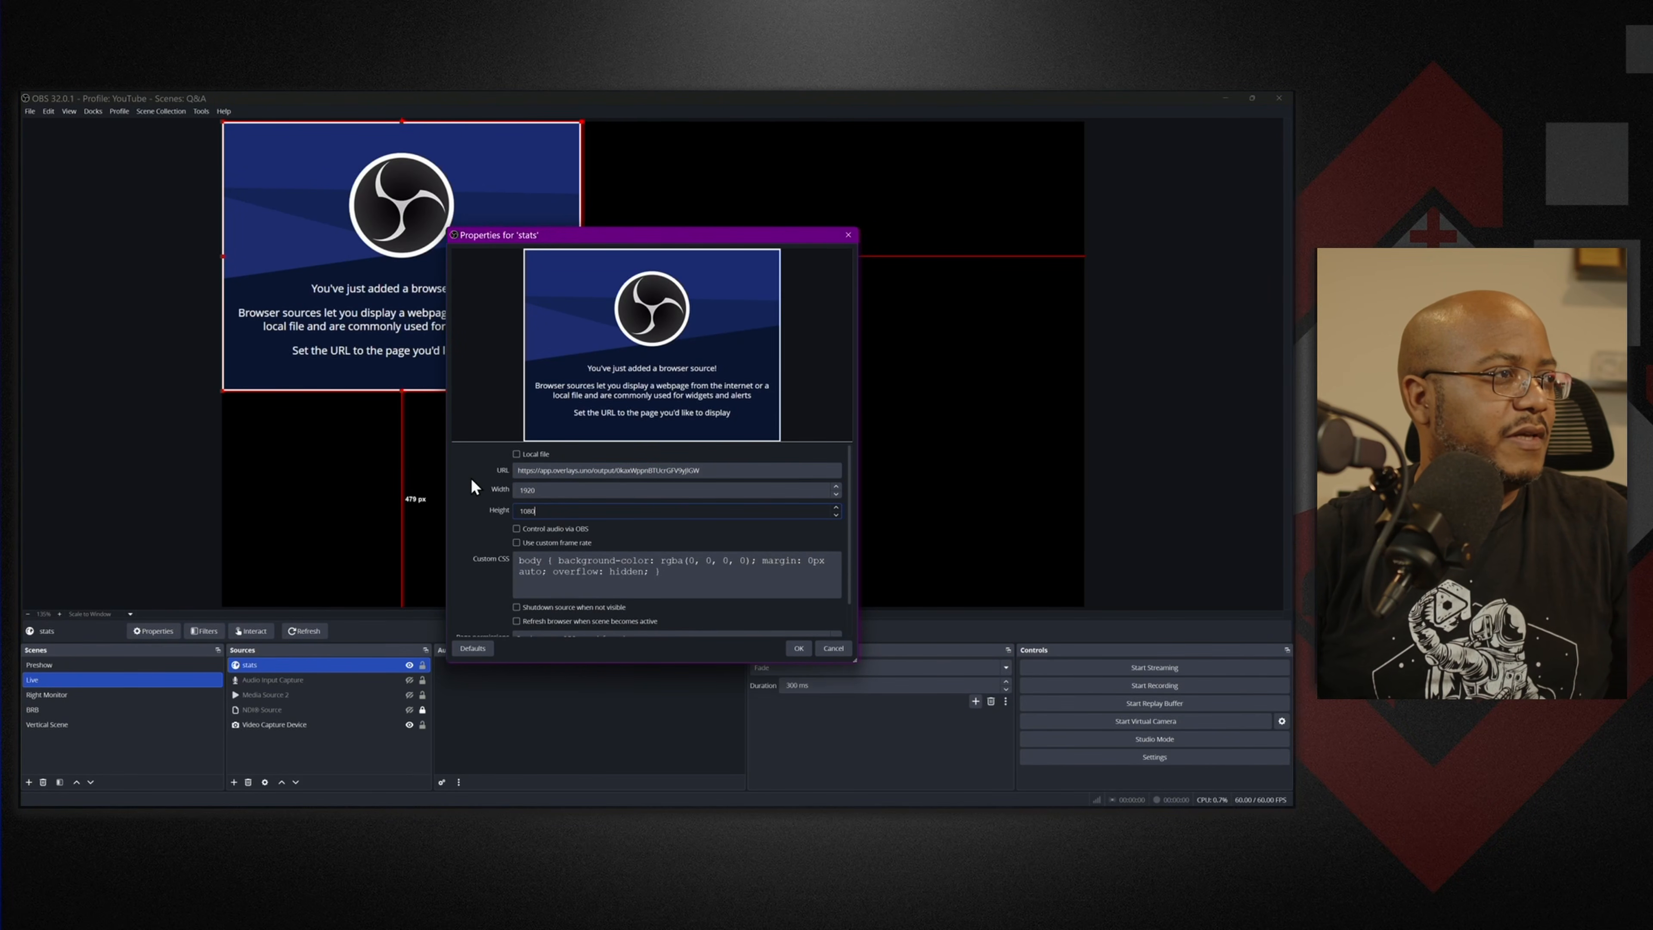
click(800, 649)
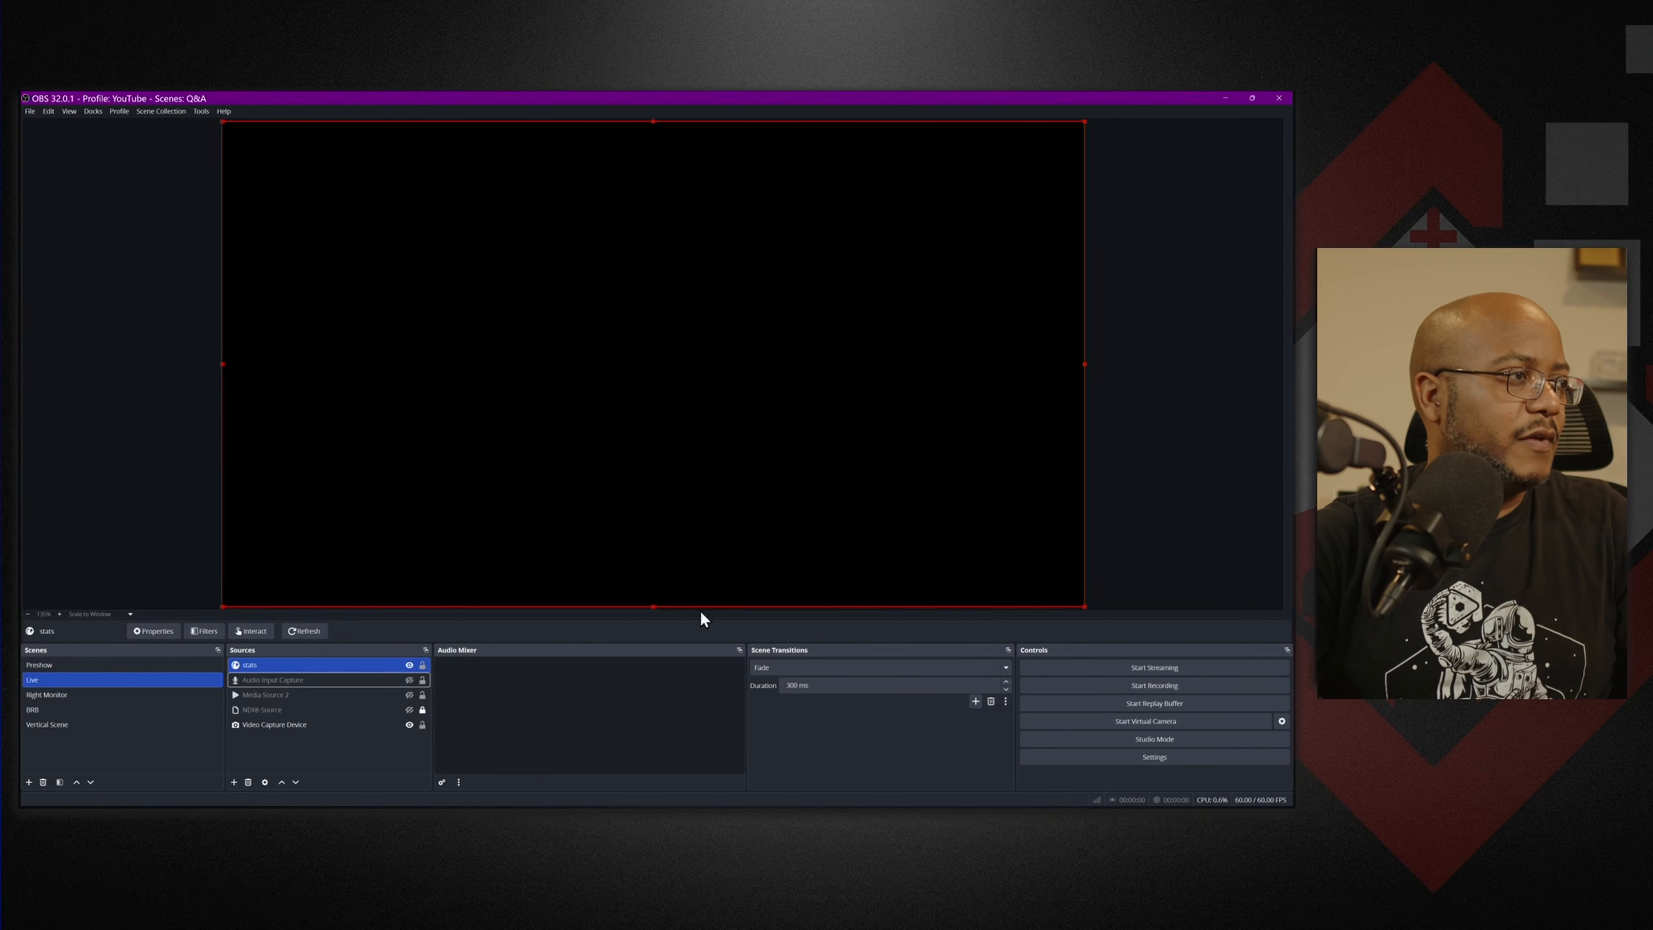
click(423, 665)
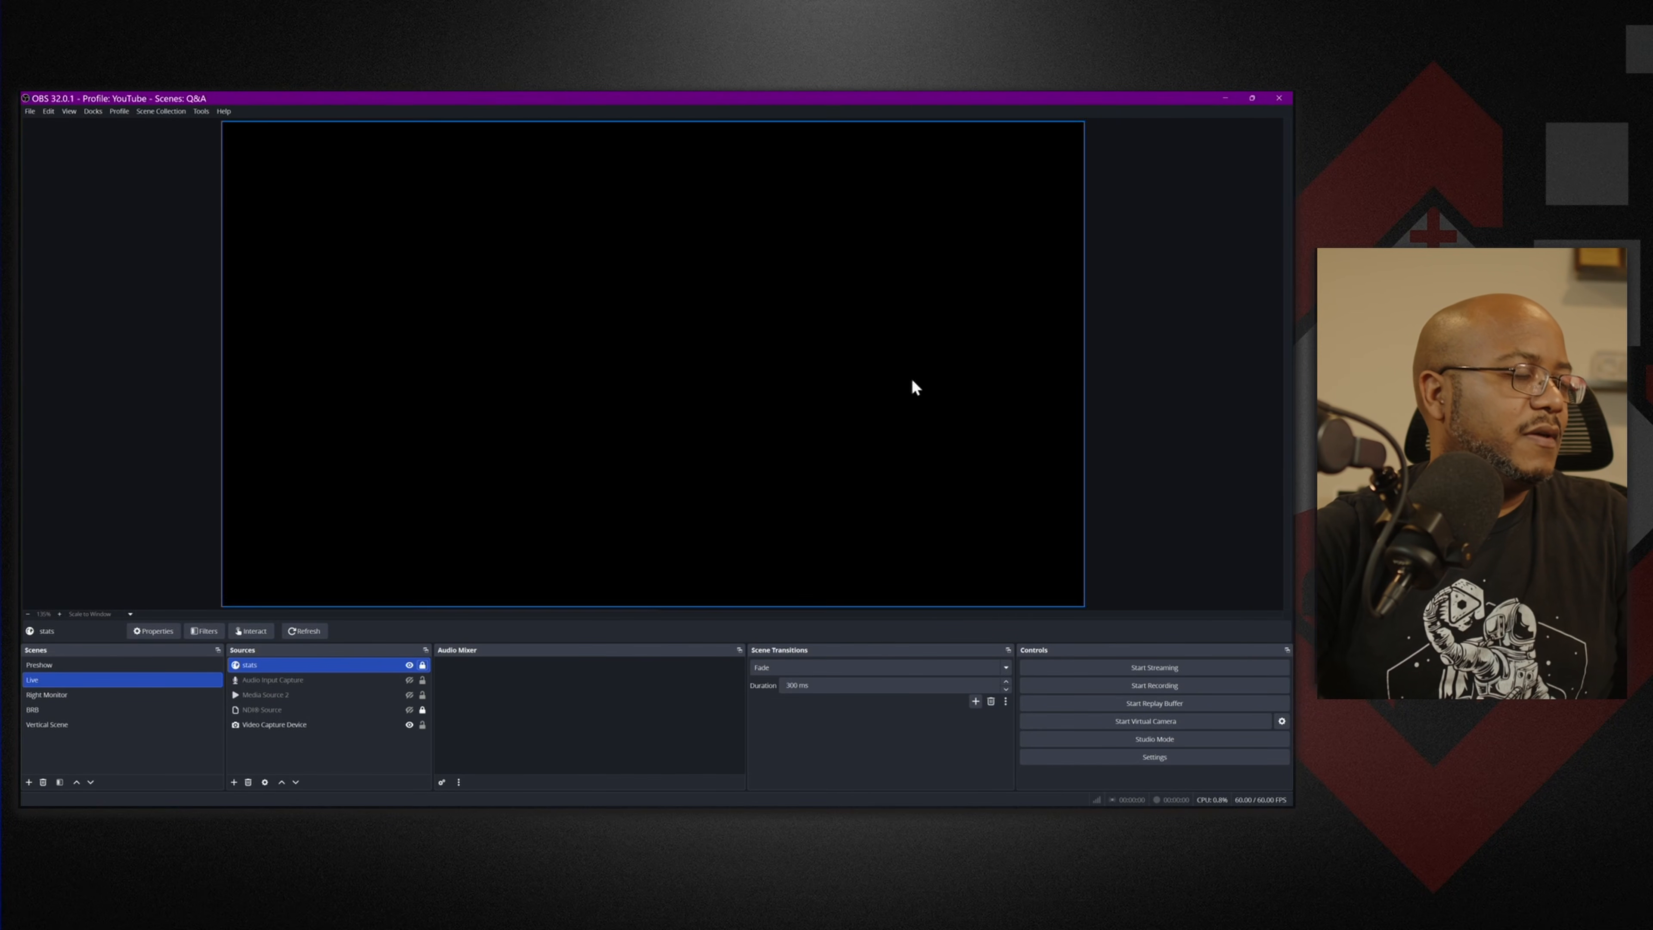
click(1225, 99)
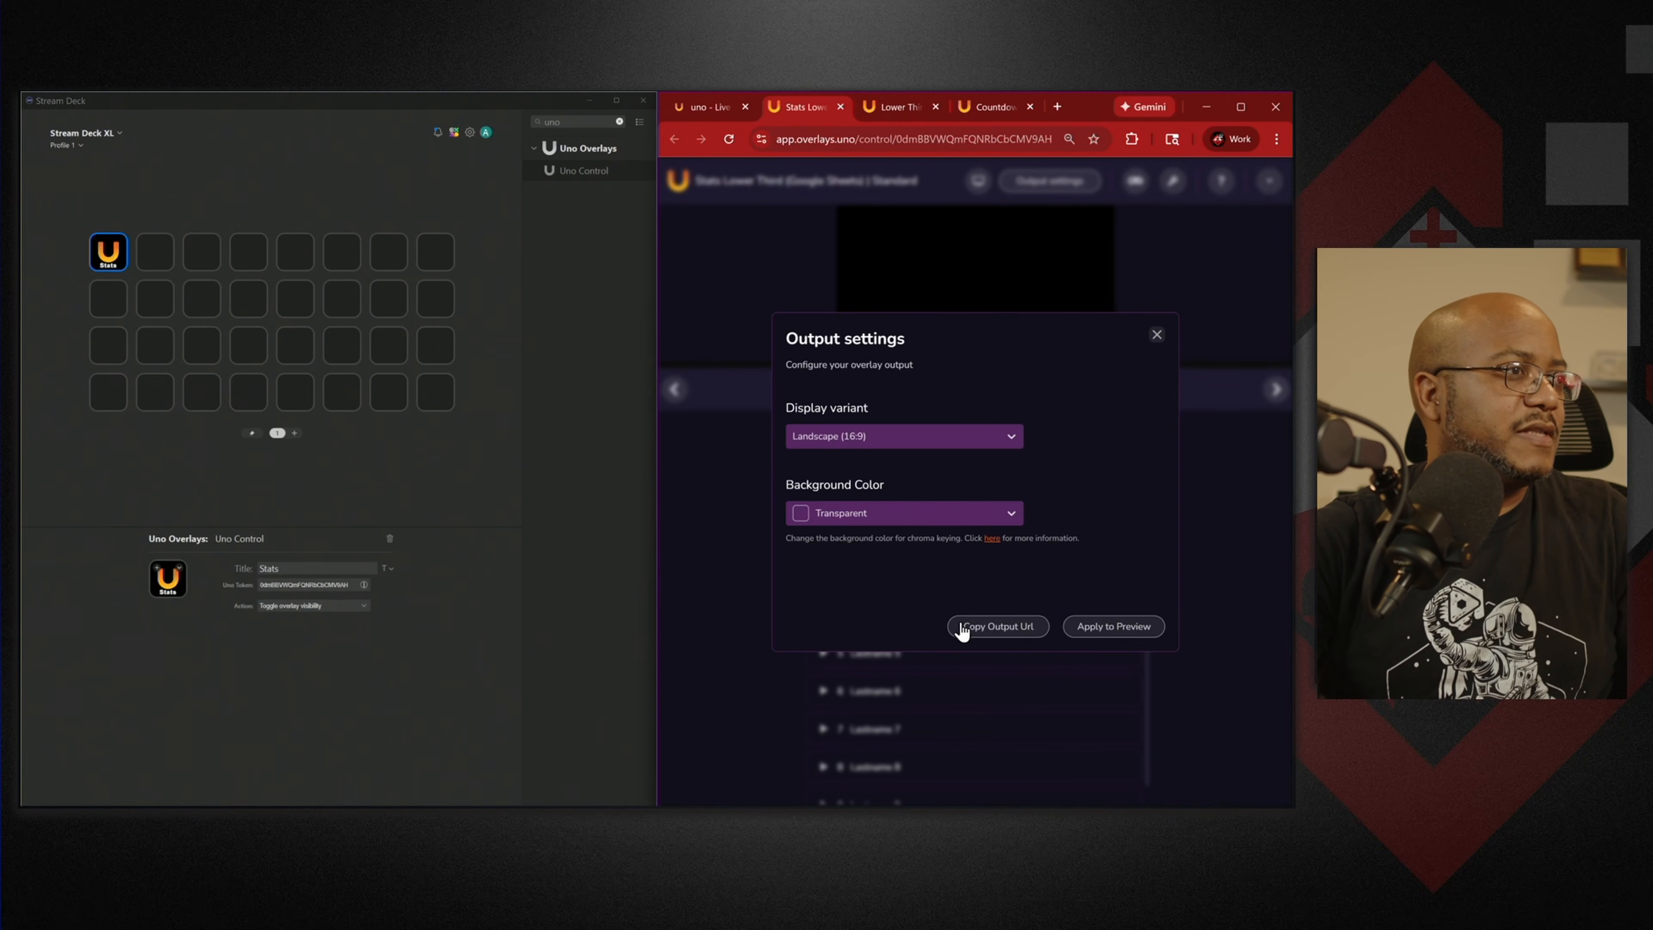
Copy the Lower Third overlay's Uno token into a new Uno Control key titled 'lower thirds'.
click(1157, 334)
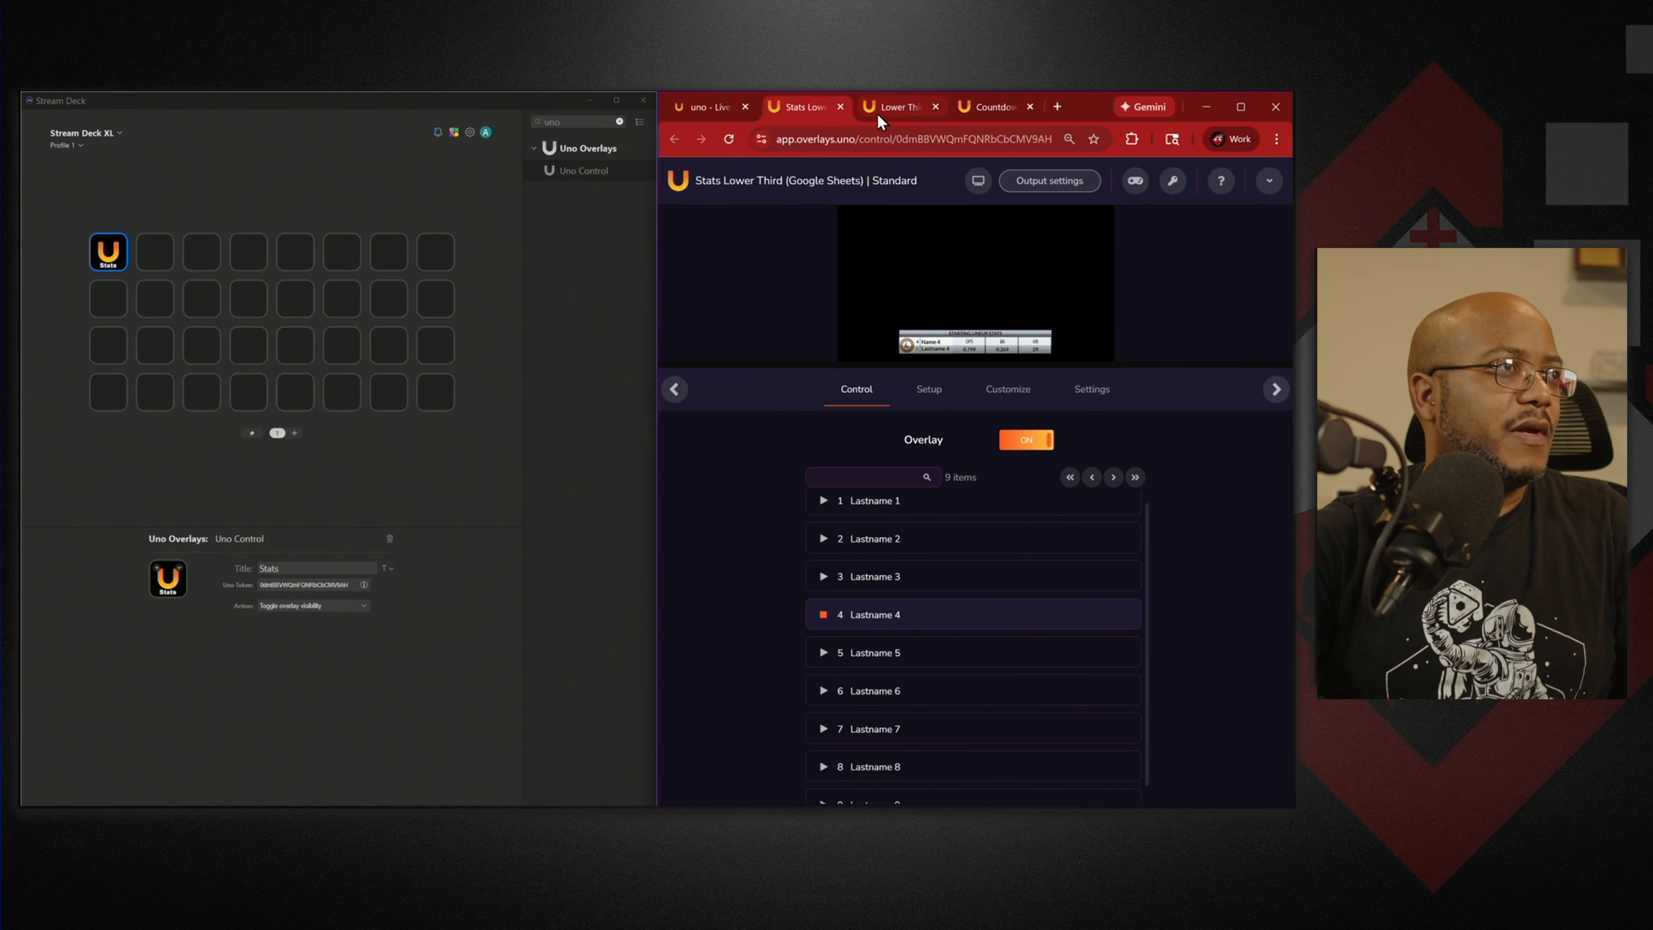
click(839, 106)
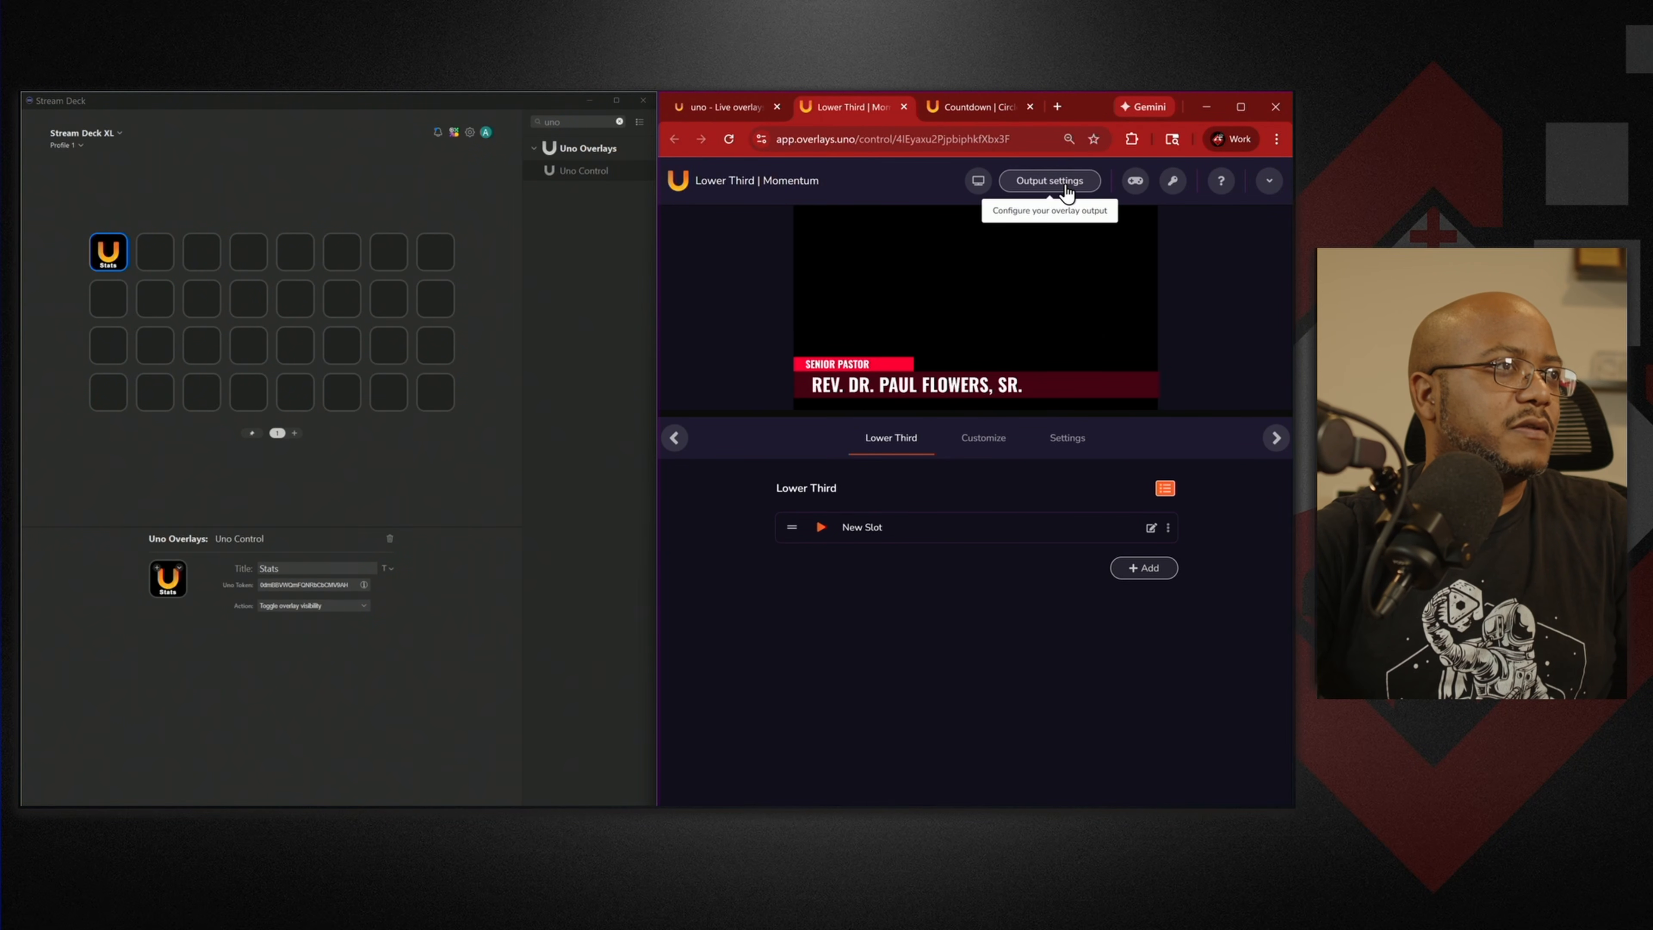
click(1172, 181)
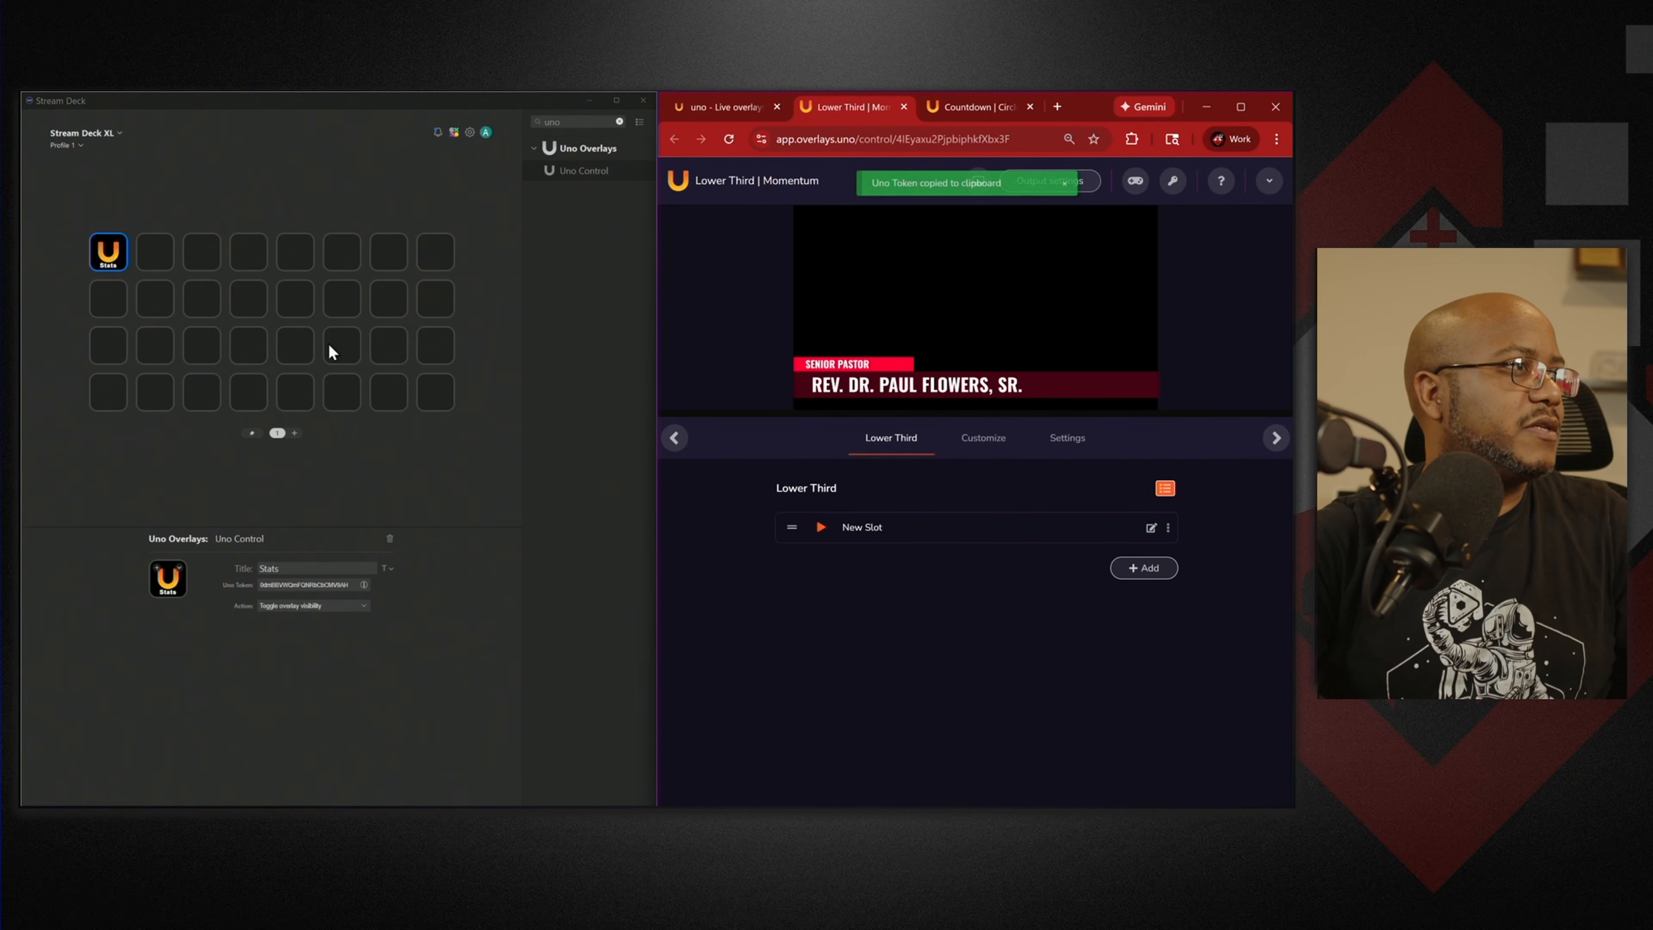
drag(582, 171, 155, 252)
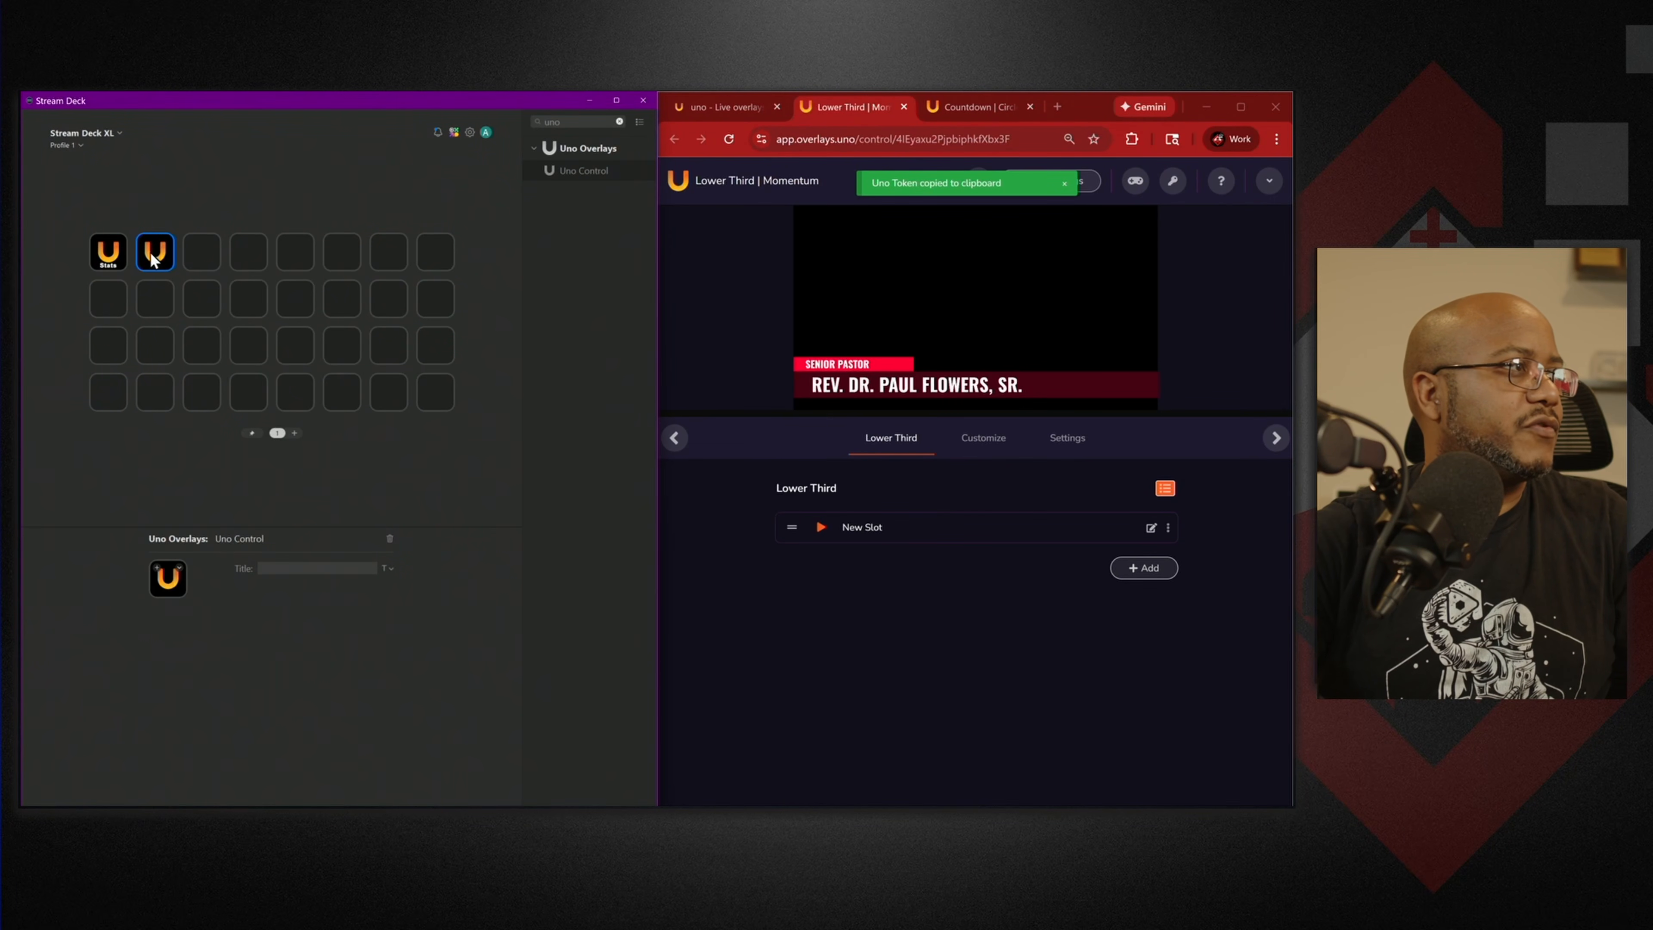
click(286, 568)
text(l)
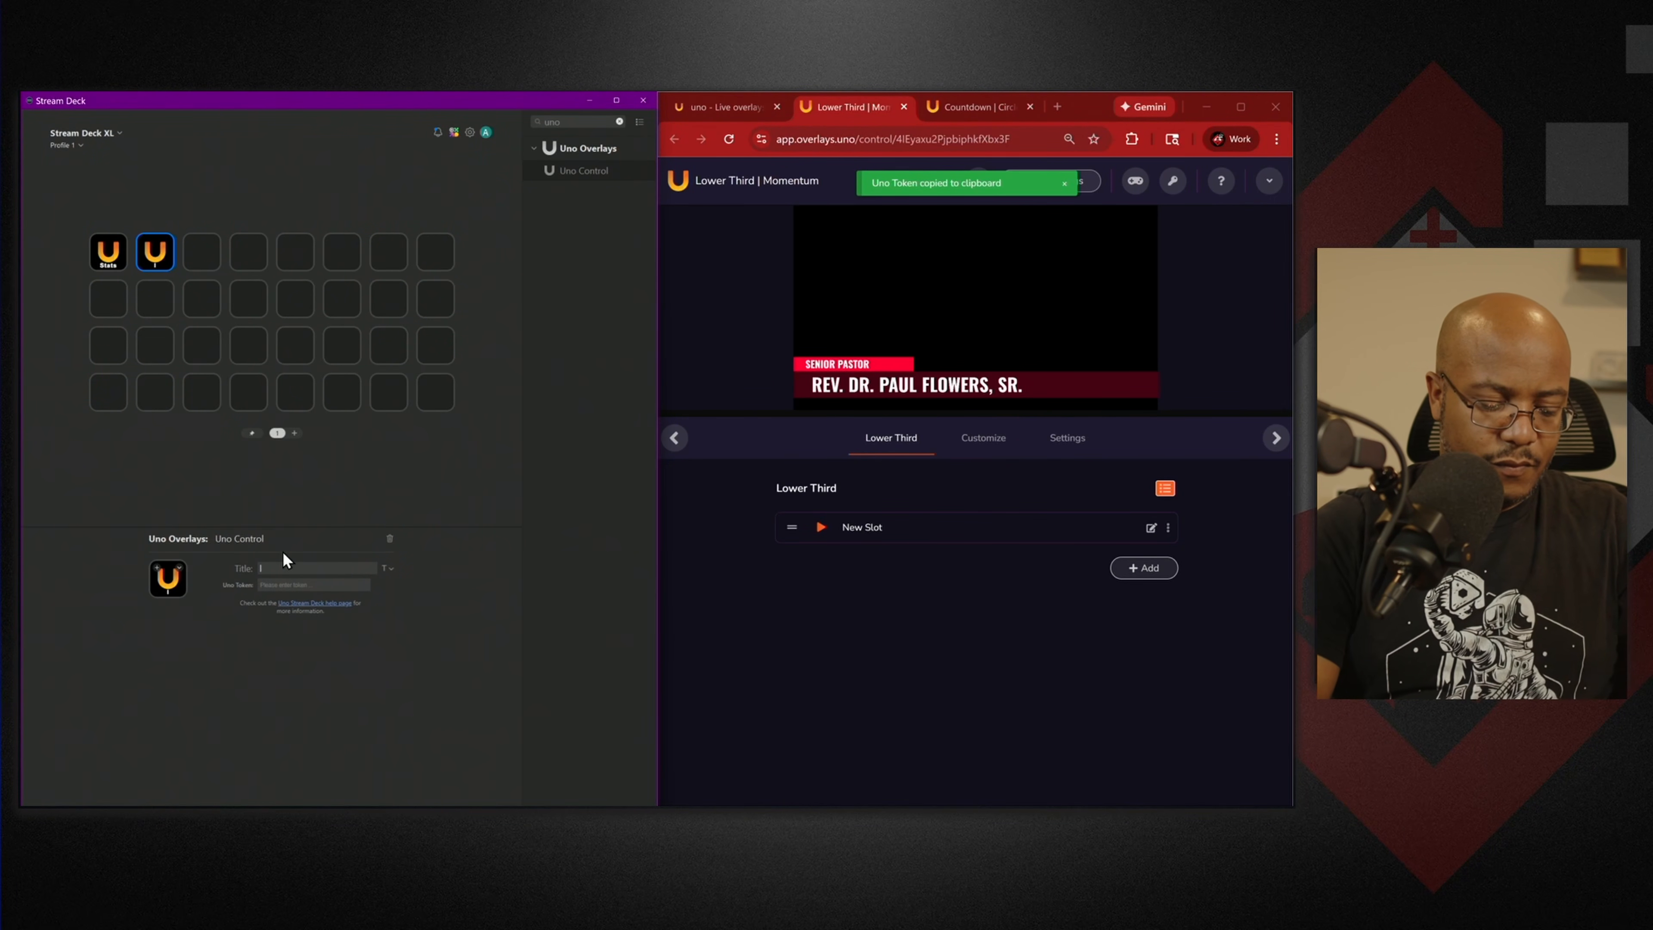
text(ower thirds)
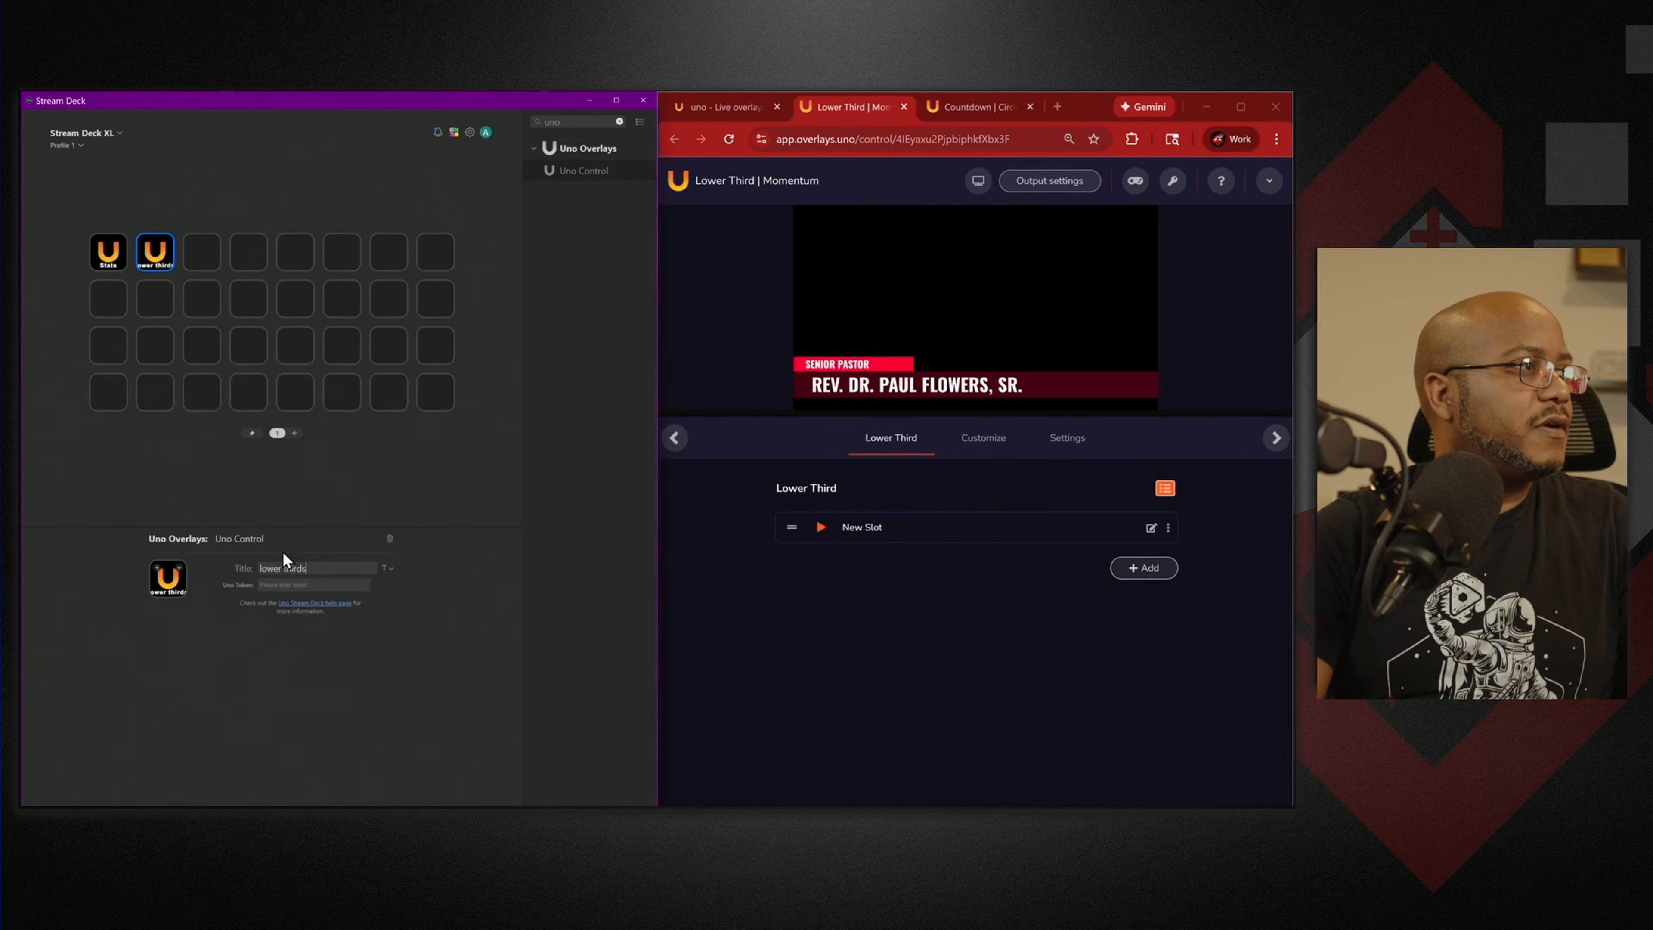
click(315, 584)
key(ctrl+v)
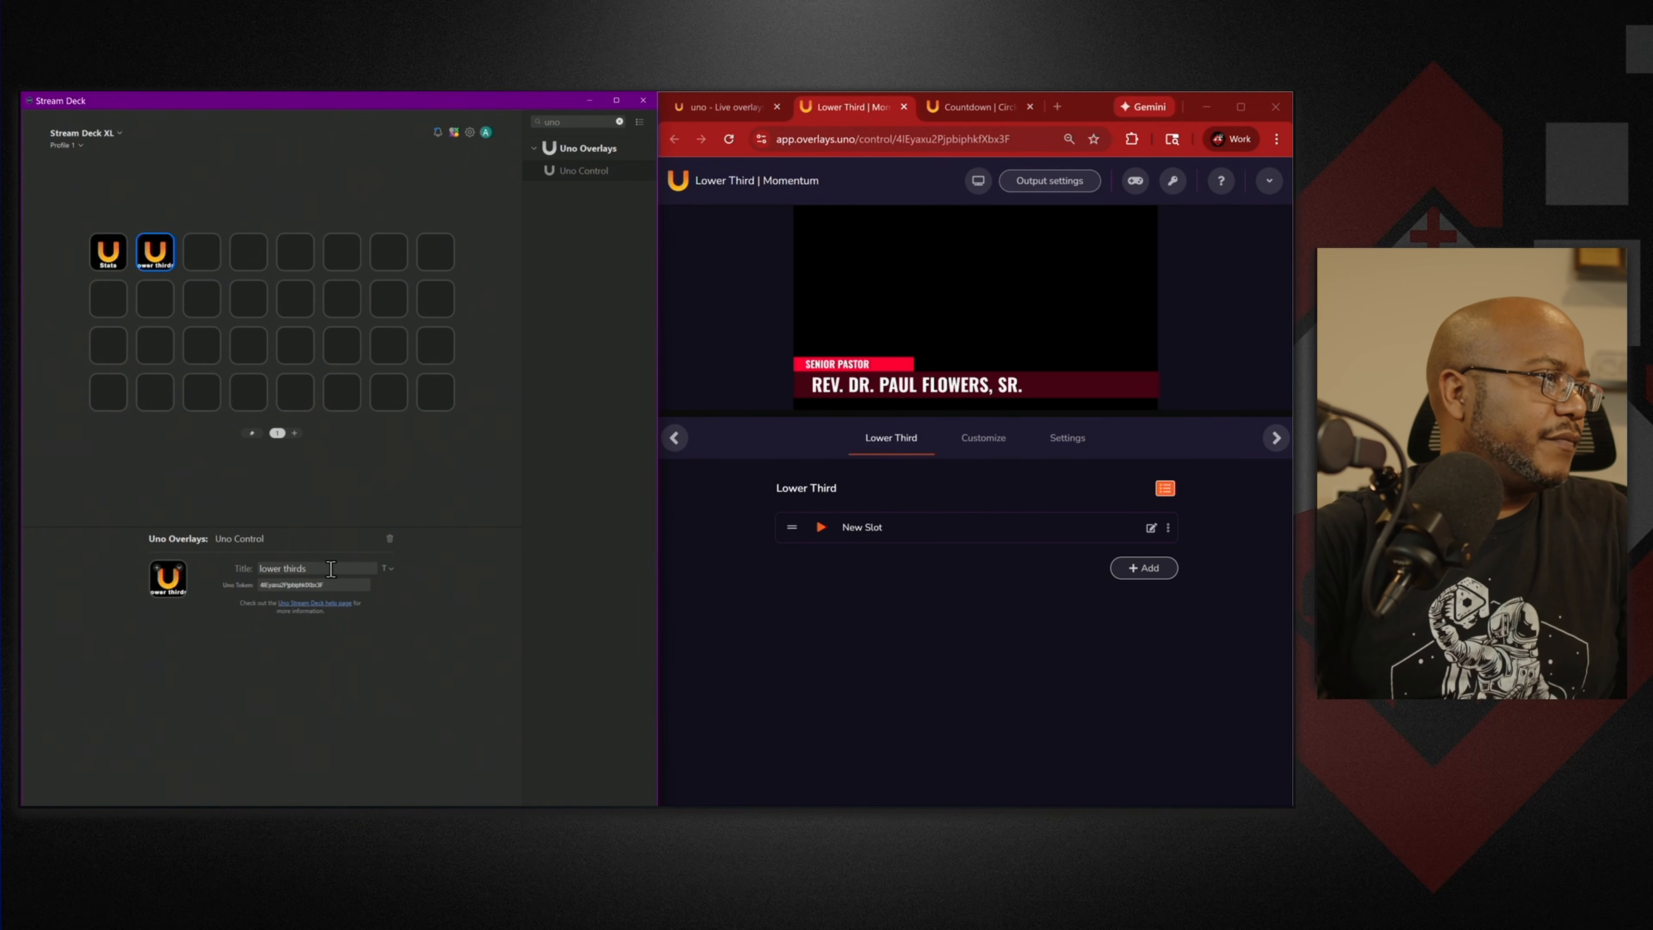
Set the lower thirds key to toggle the Lower Third overlay.
click(301, 623)
click(302, 623)
click(311, 606)
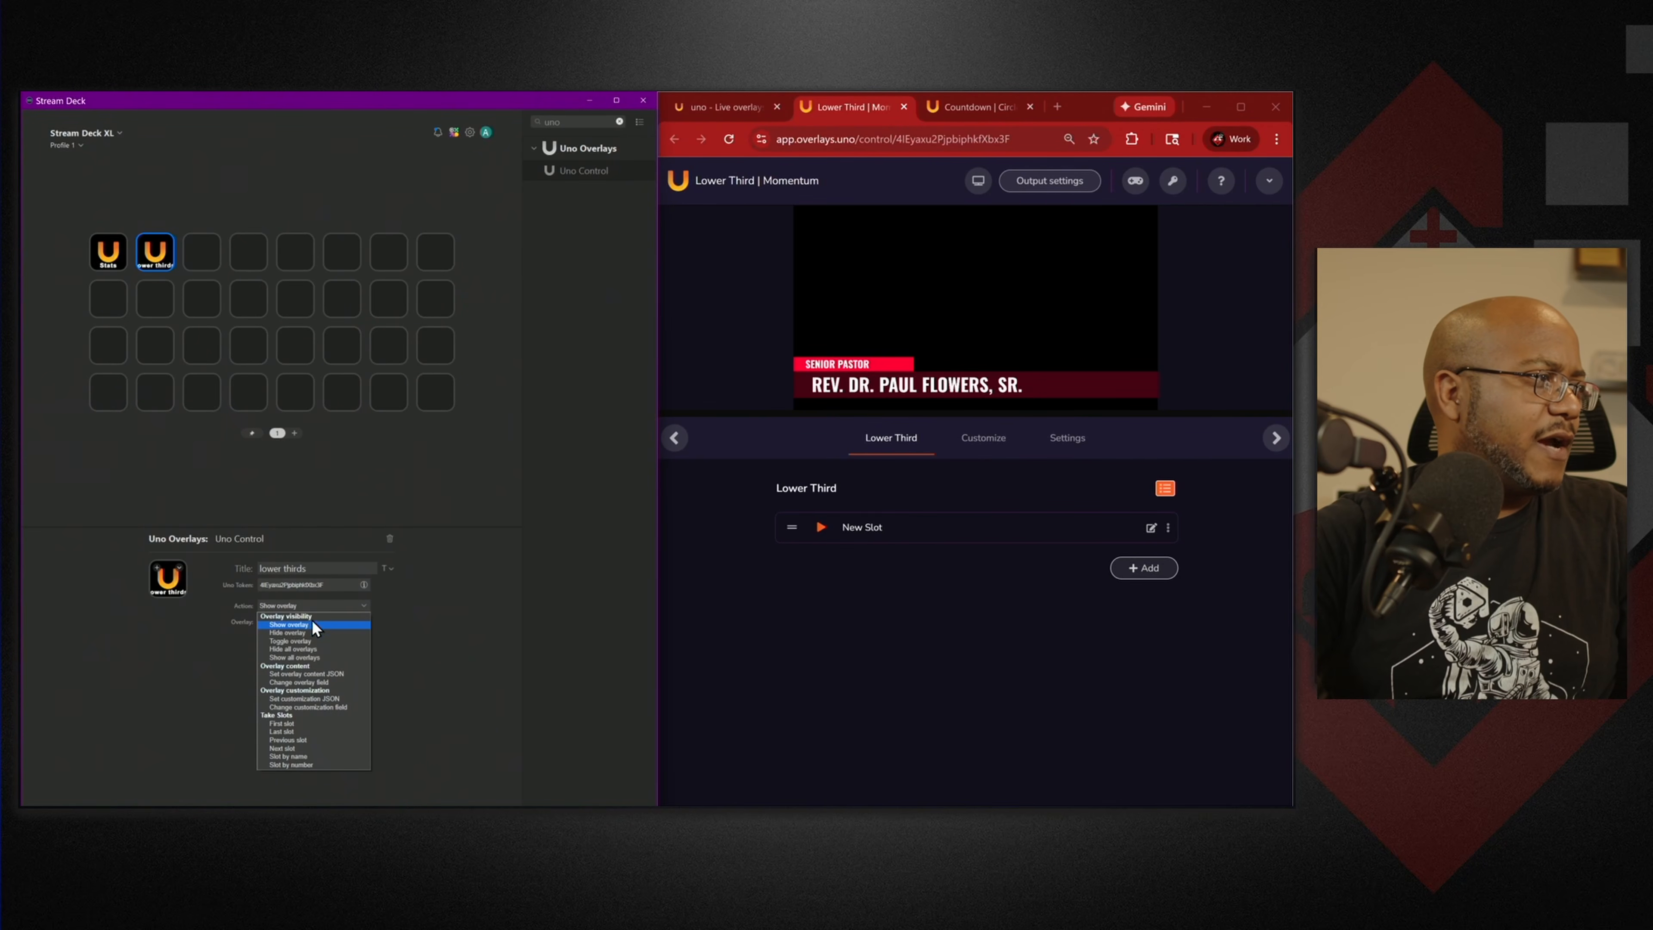
click(316, 640)
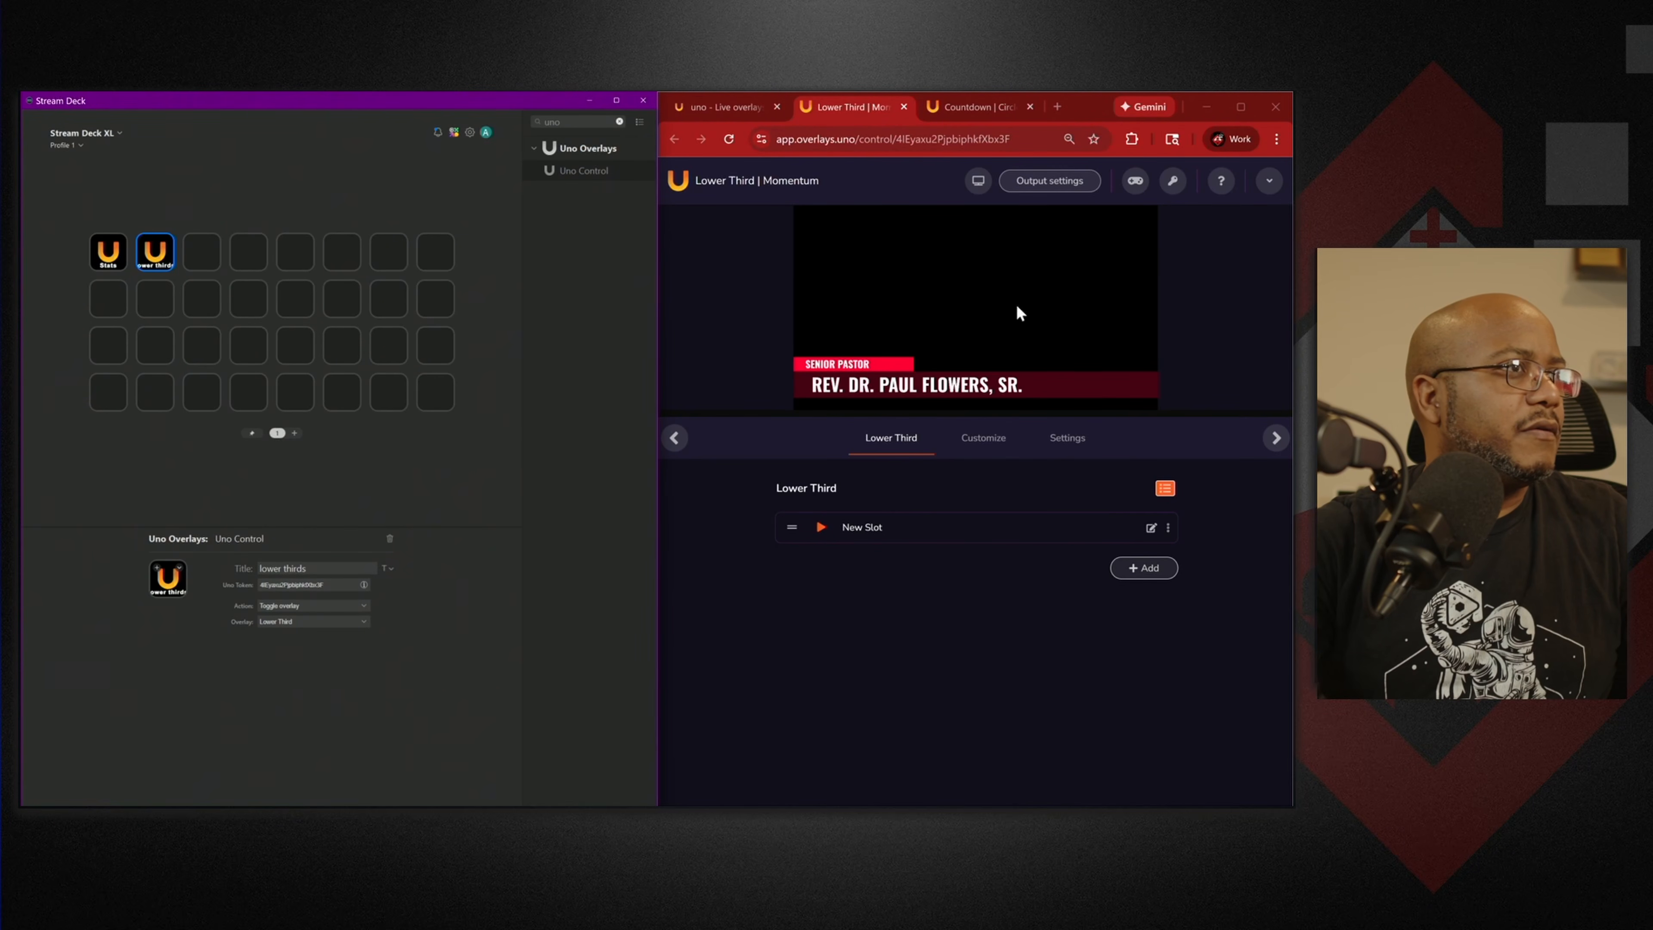
Copy the Lower Third overlay's output URL from uno's output settings.
click(1072, 184)
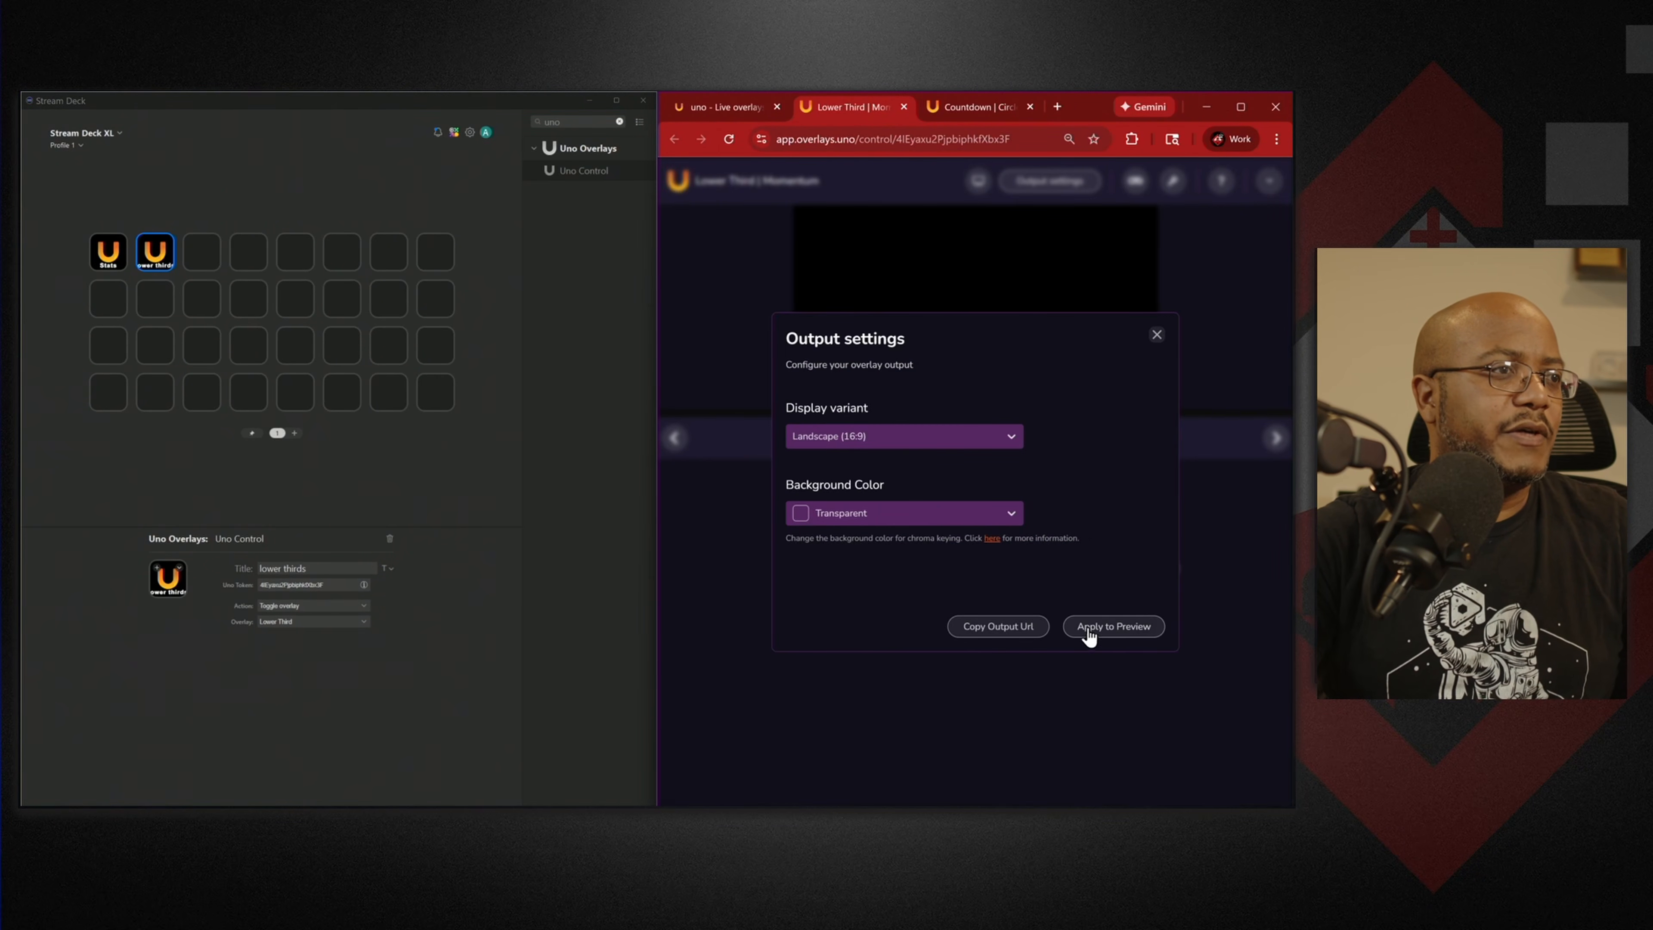
click(999, 626)
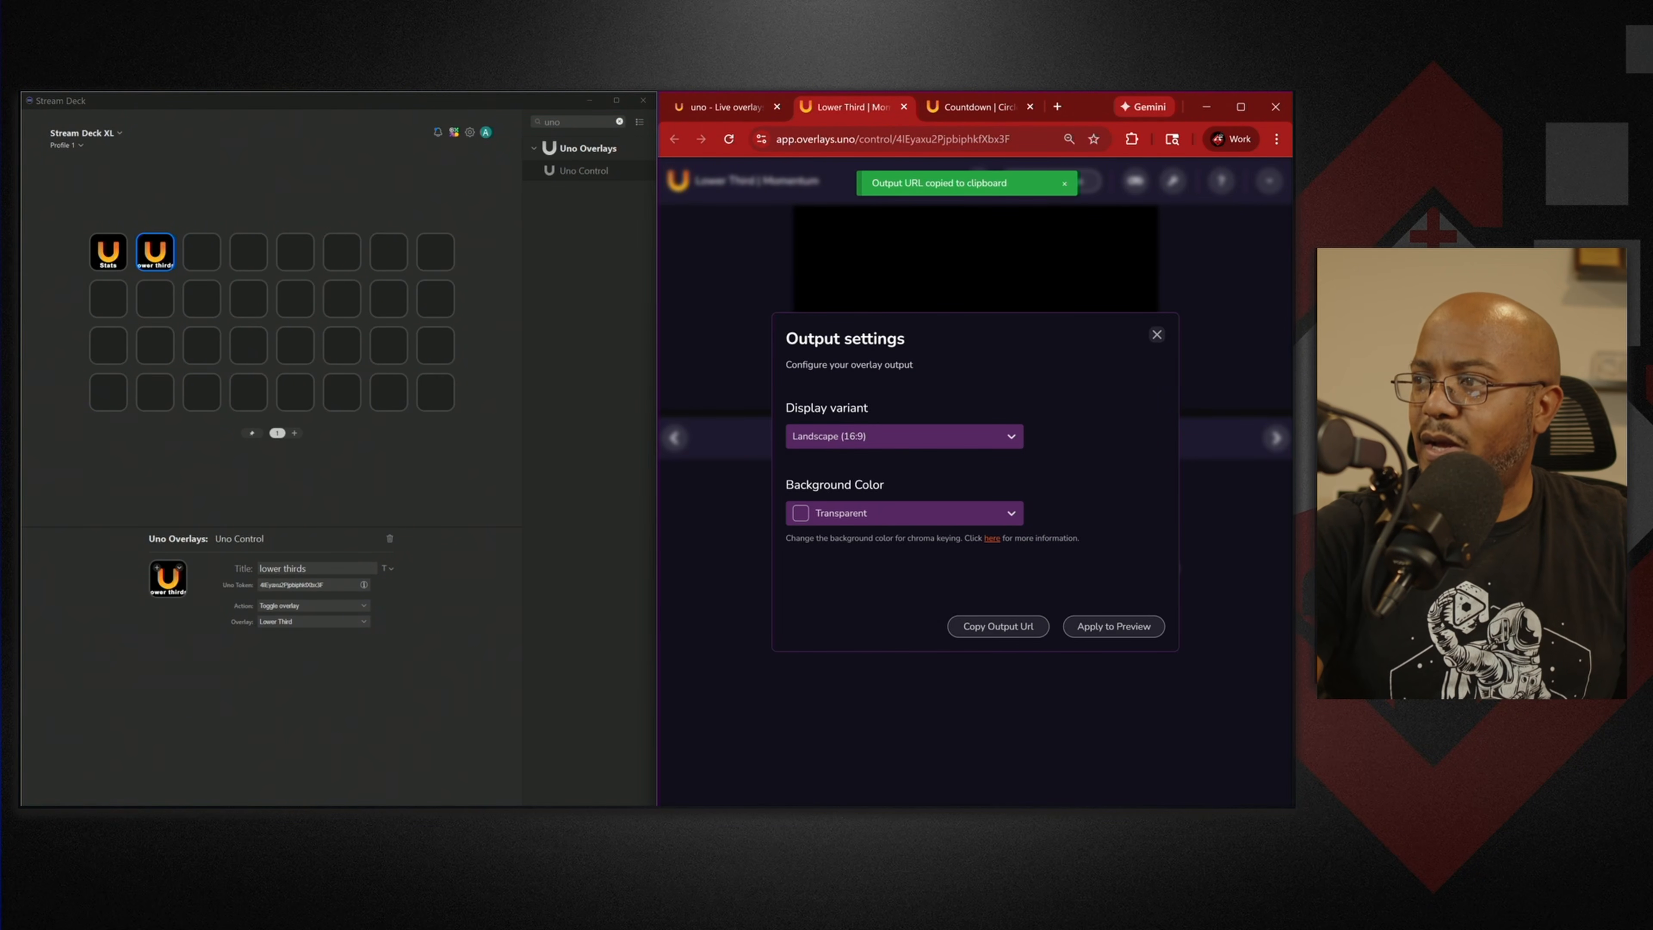
key(alt+Tab)
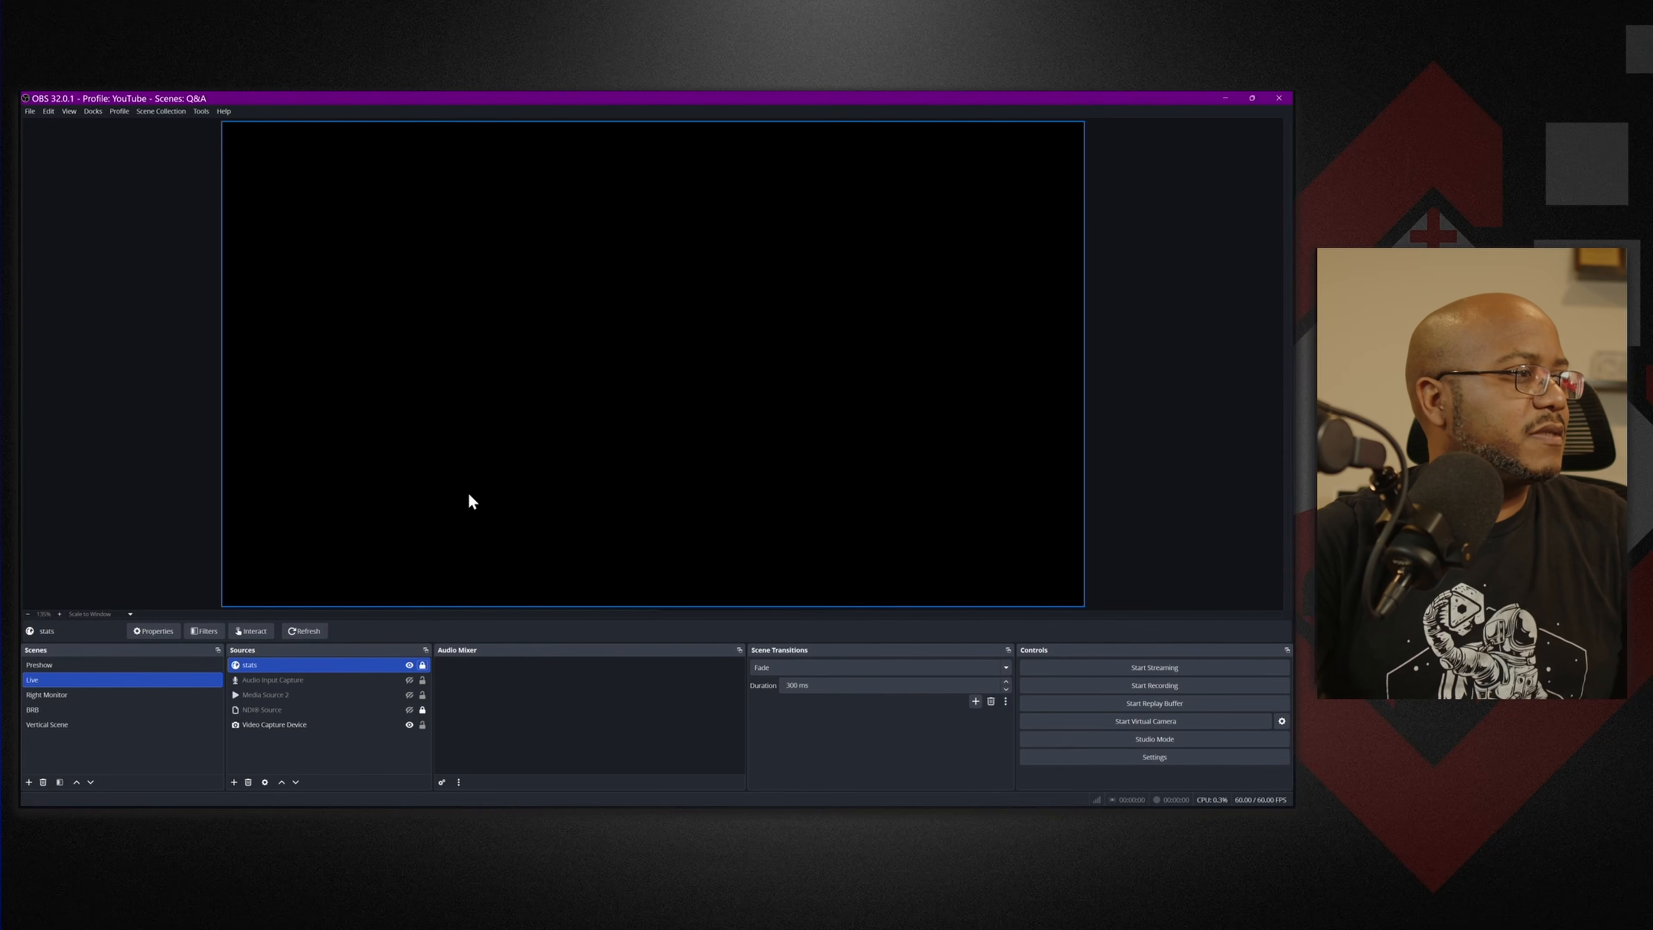
Add a locked 1920×1080 'lower 3' browser source using the pasted Lower Third output URL.
click(234, 783)
click(289, 574)
text(lower 3)
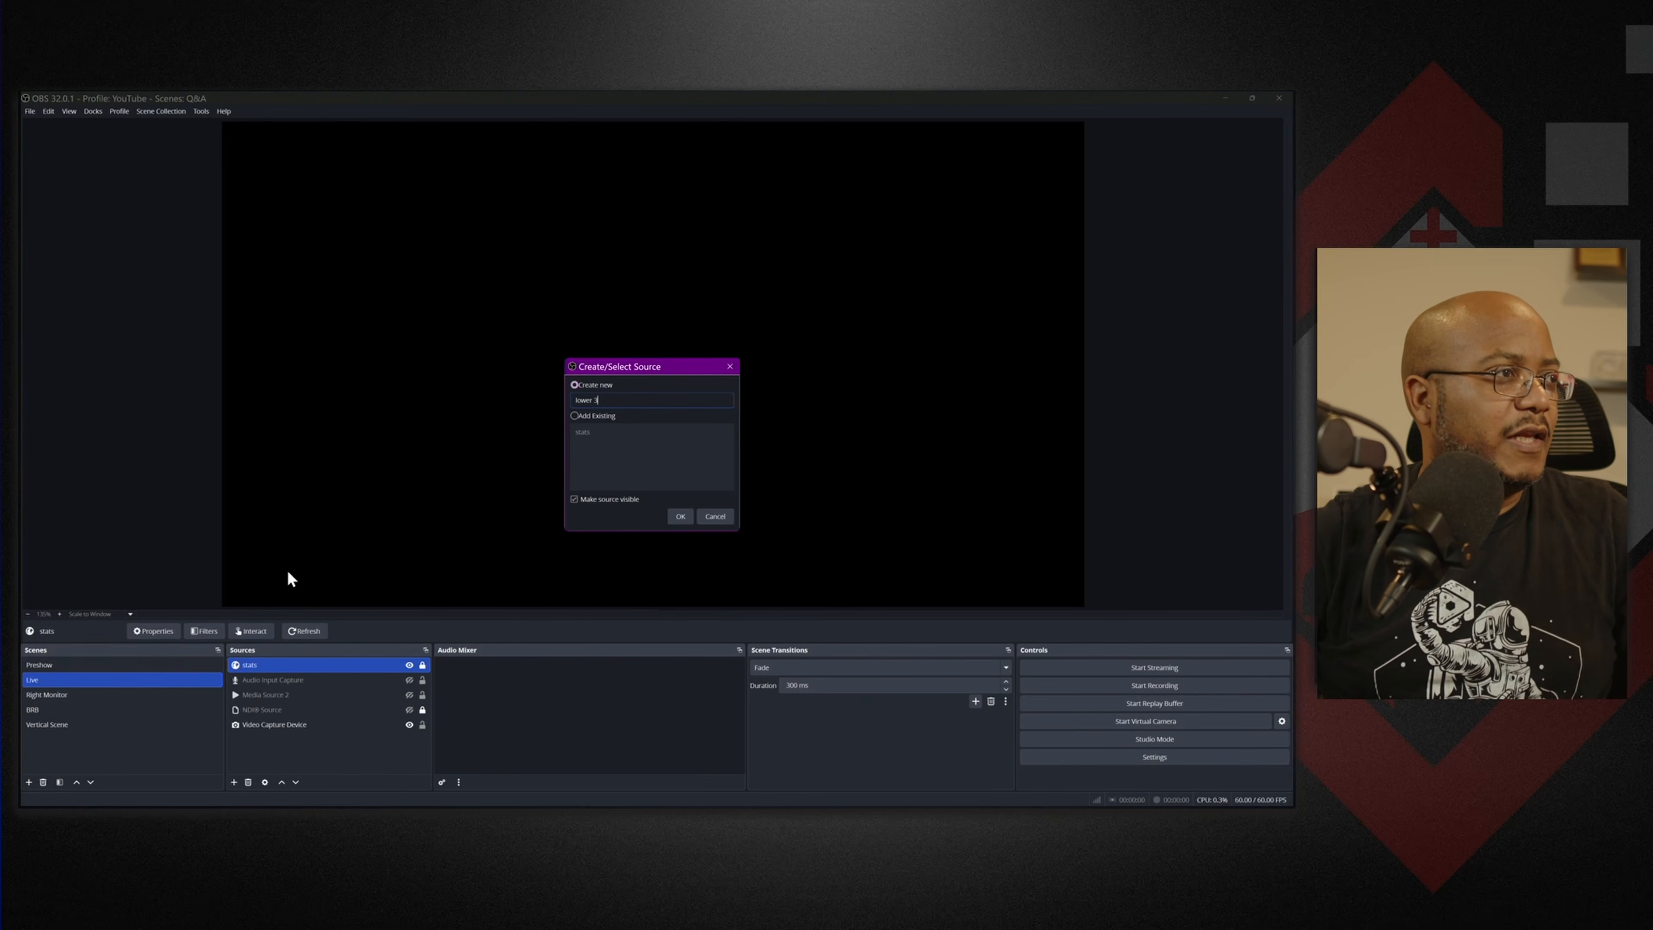
key(Return)
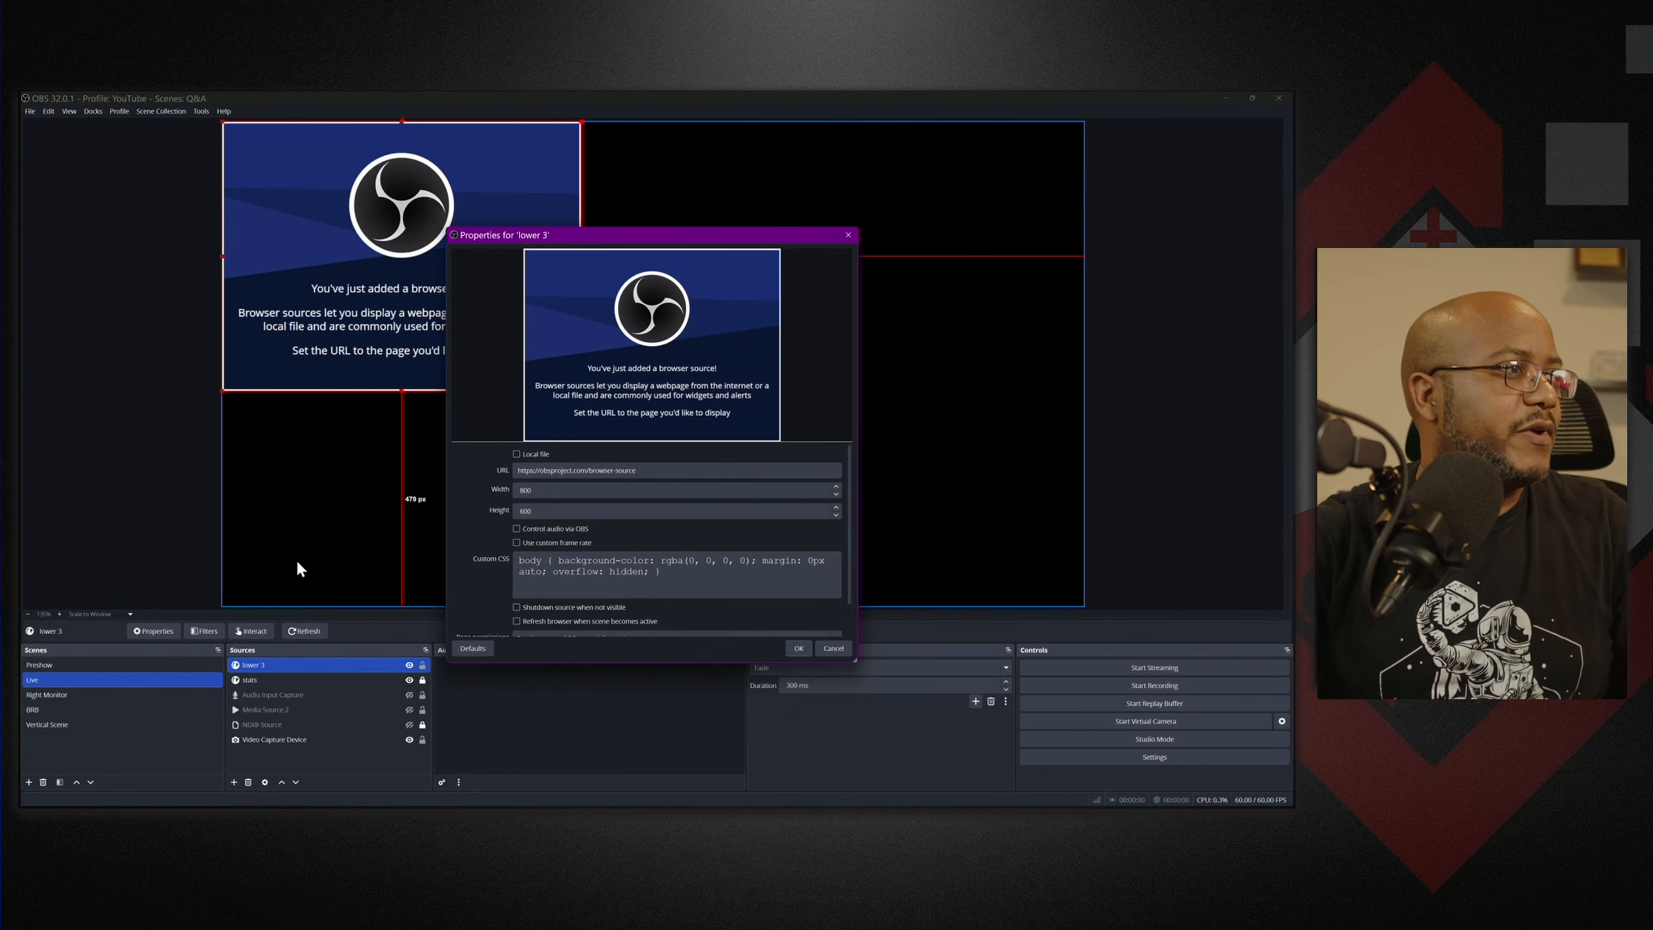
drag(637, 470, 501, 463)
key(ctrl+v)
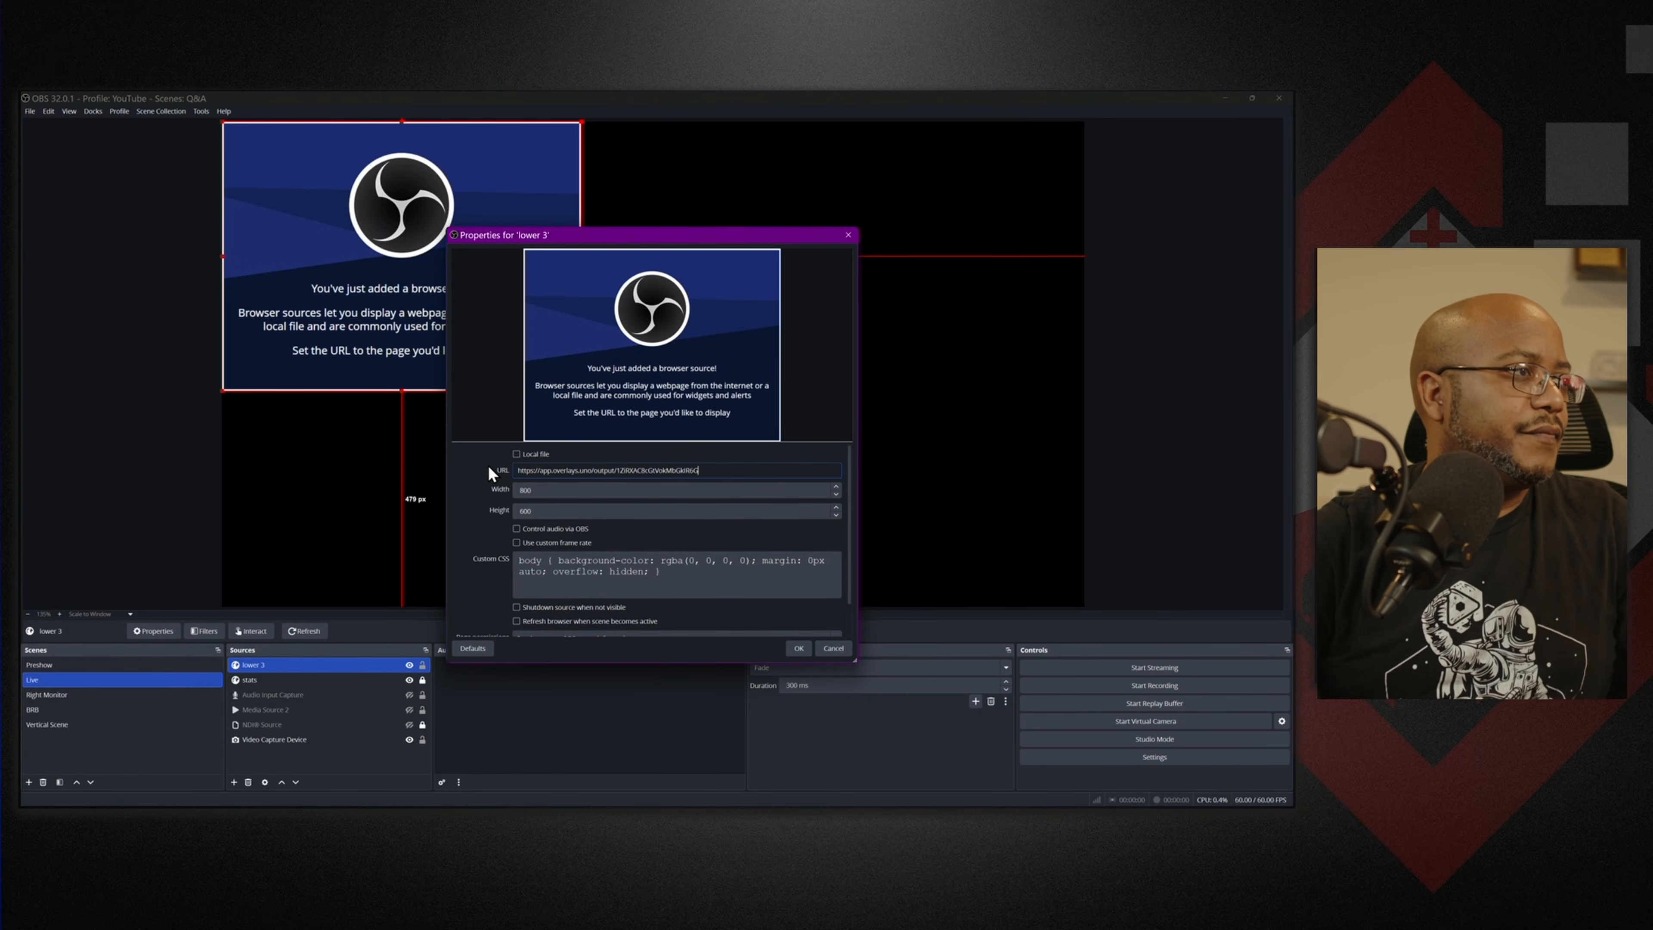
key(Tab)
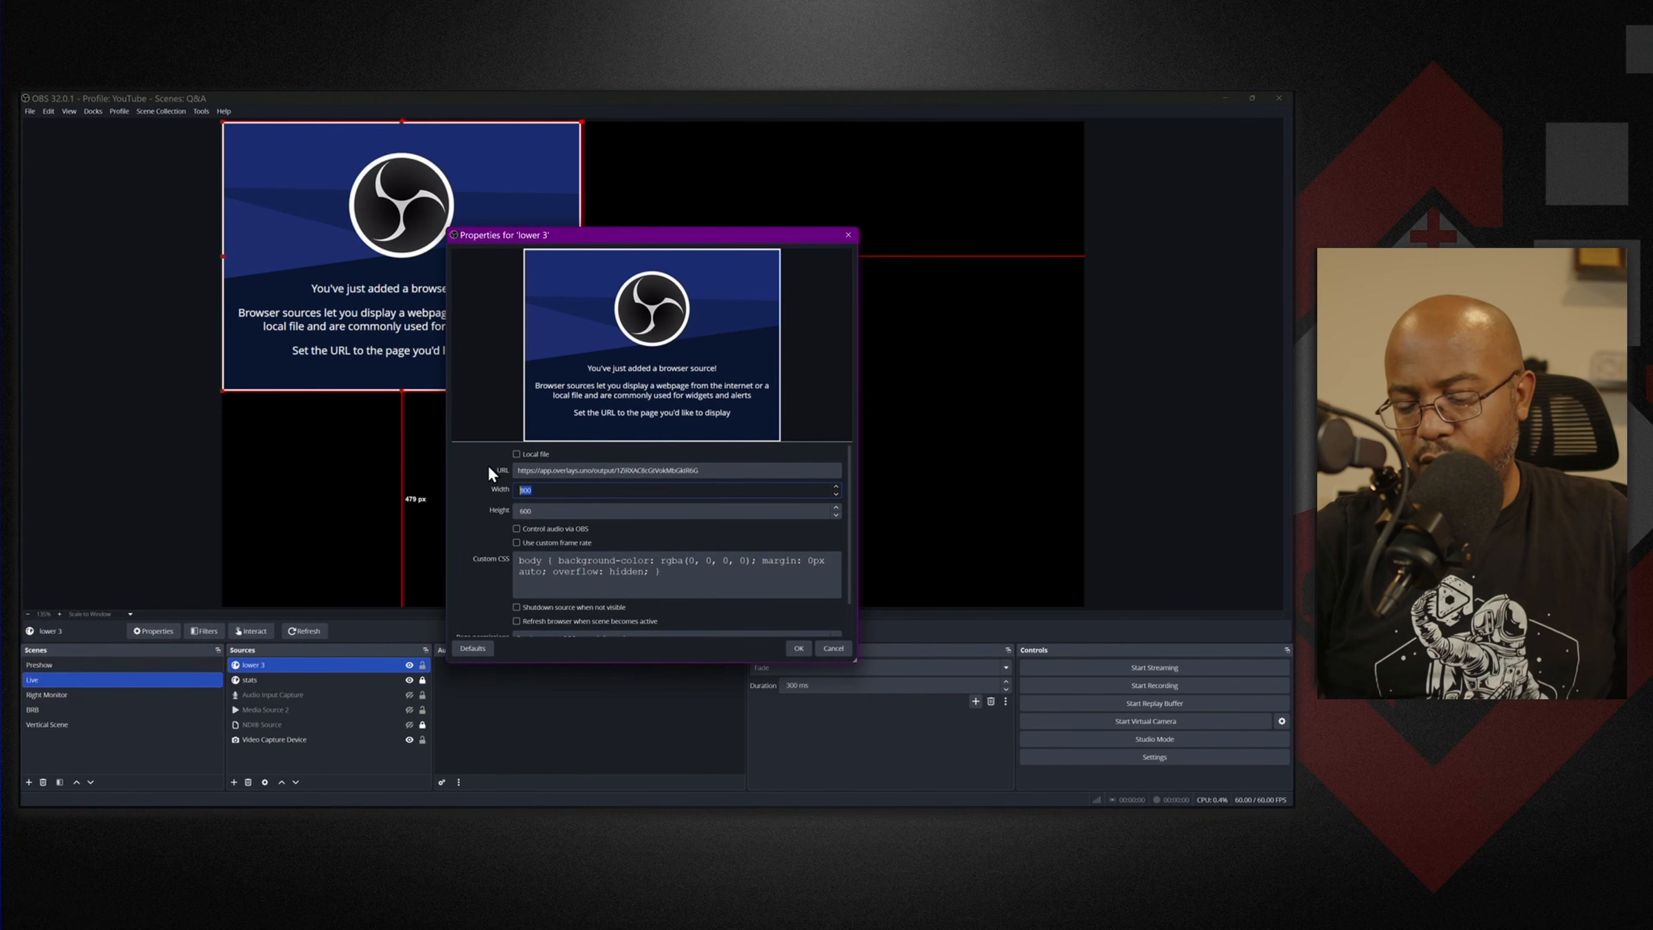
text(1920)
key(Tab)
text(10)
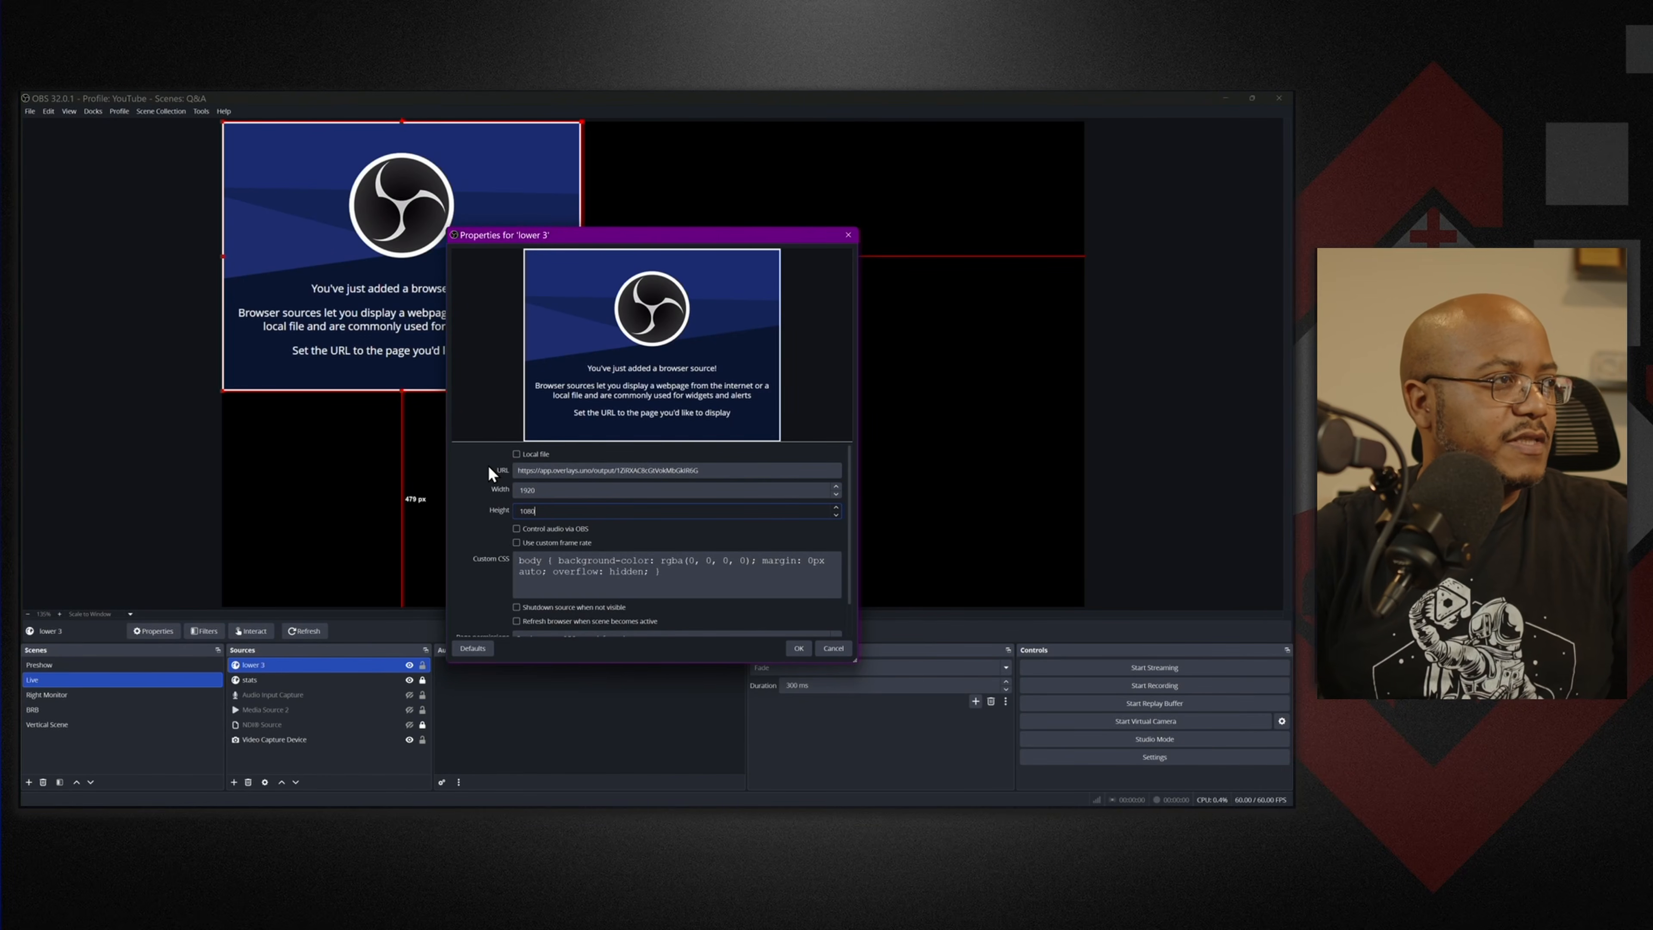
text(80)
click(798, 648)
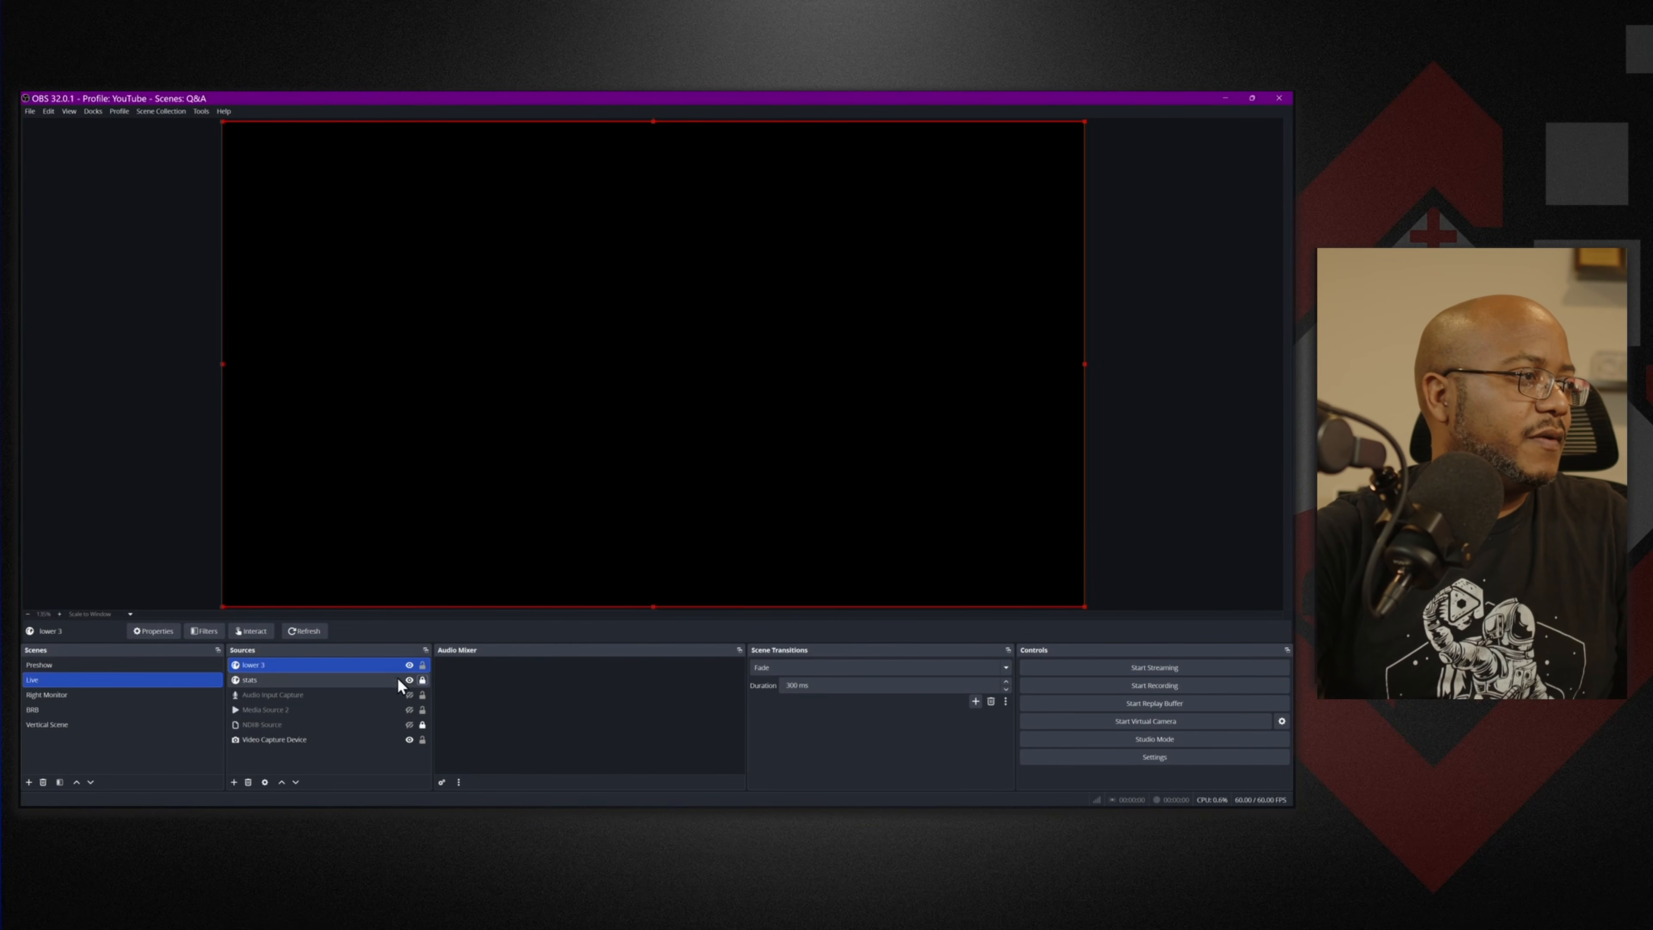
click(422, 665)
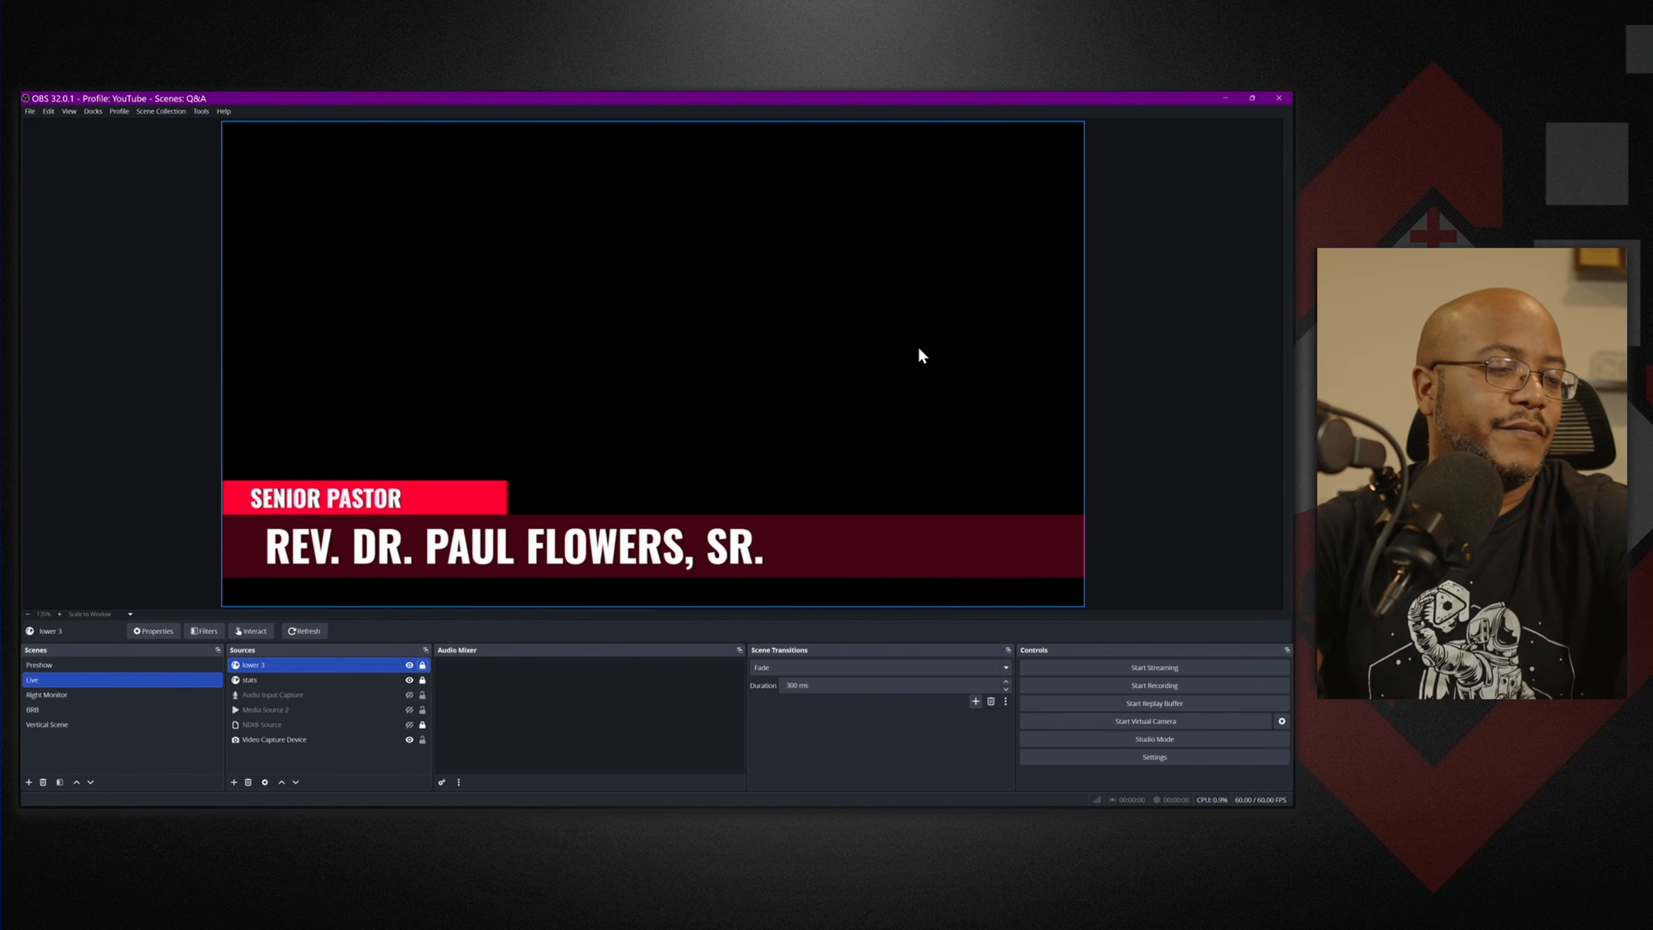
Switch uno to the Countdown | Circles overlay and copy its Uno token.
click(1226, 98)
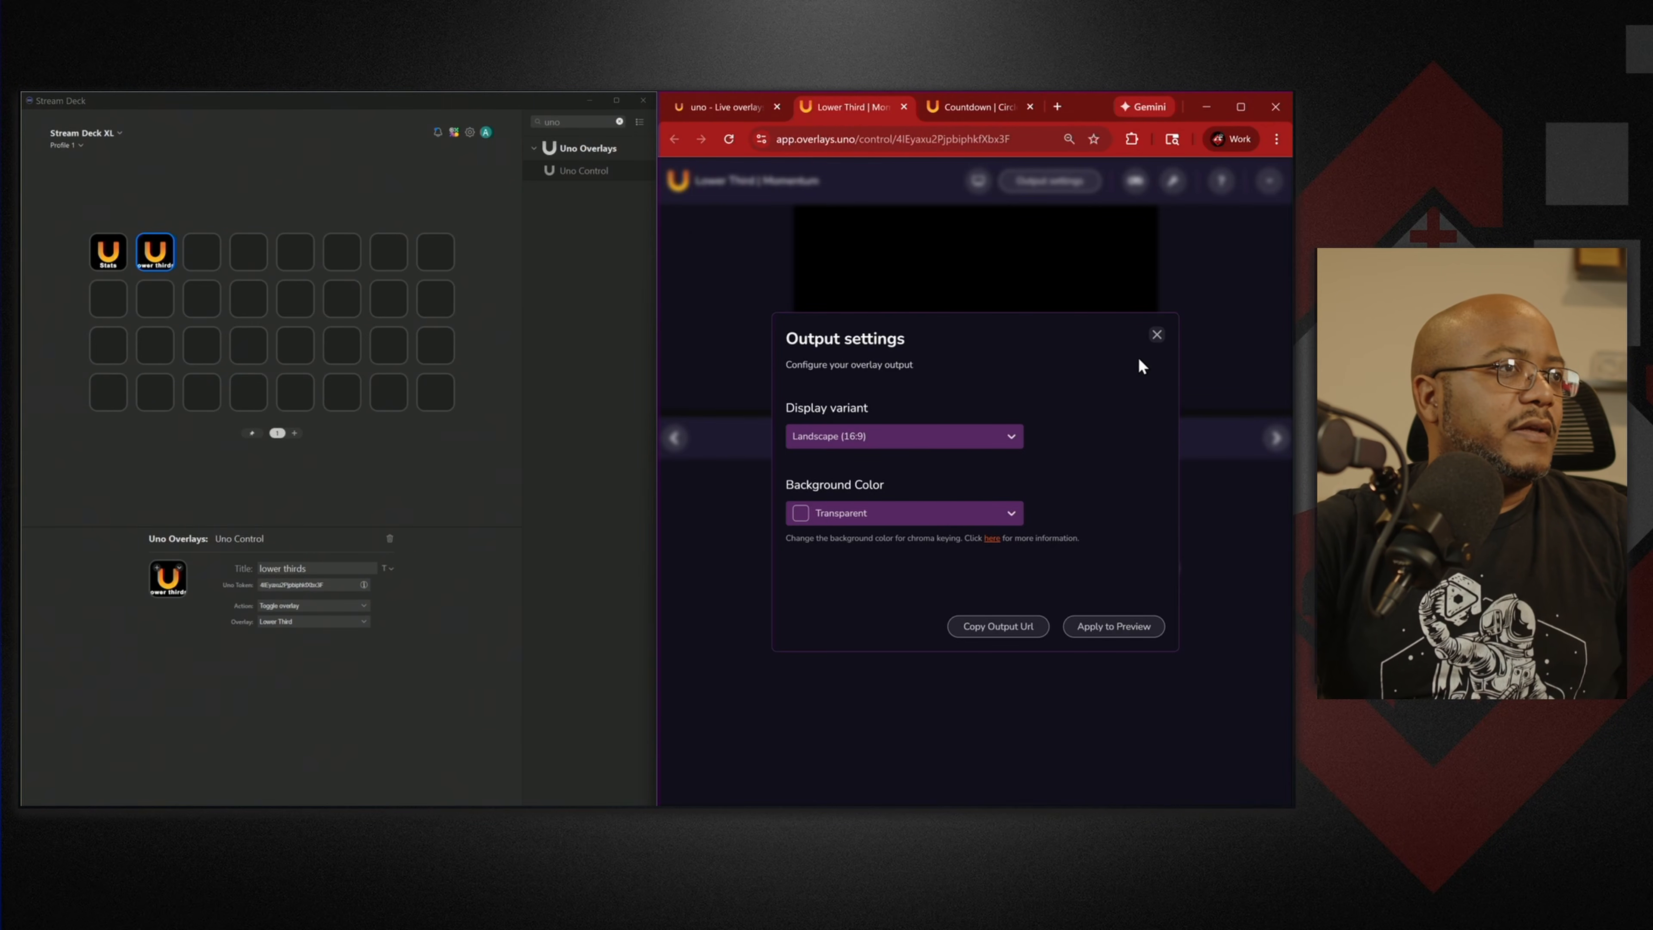
click(1156, 334)
click(981, 108)
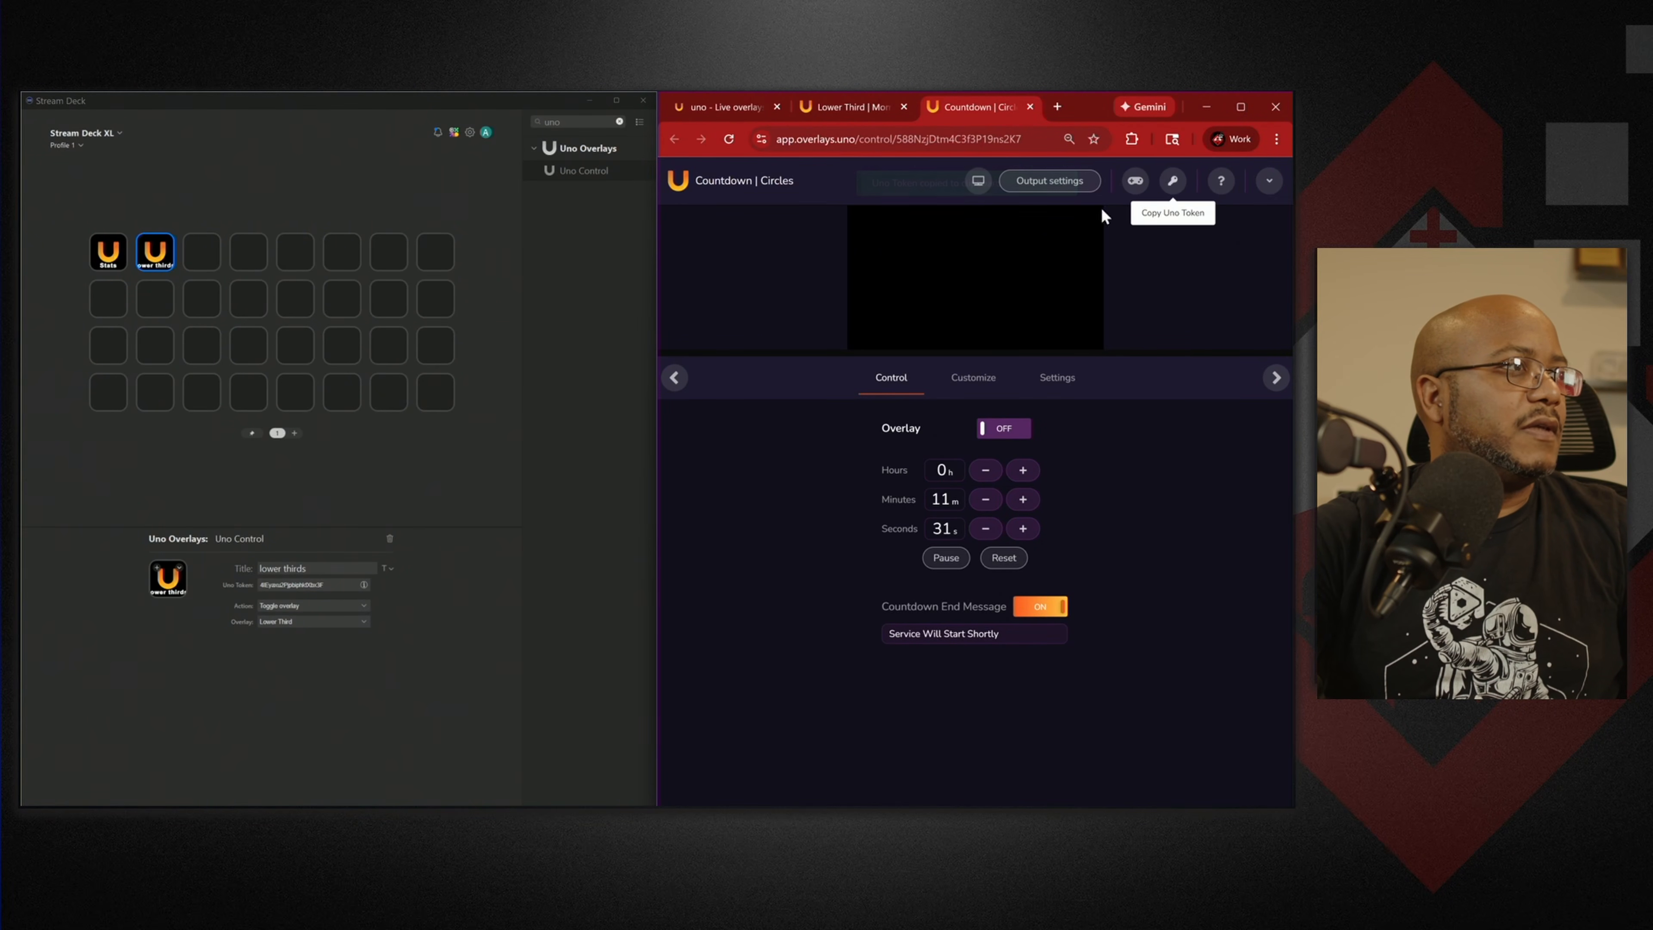
click(1173, 185)
Add a 'countdown' key toggling Countdown | Circles visibility, and reset the timer to 15 minutes.
drag(573, 172, 202, 251)
click(287, 567)
text(countdown)
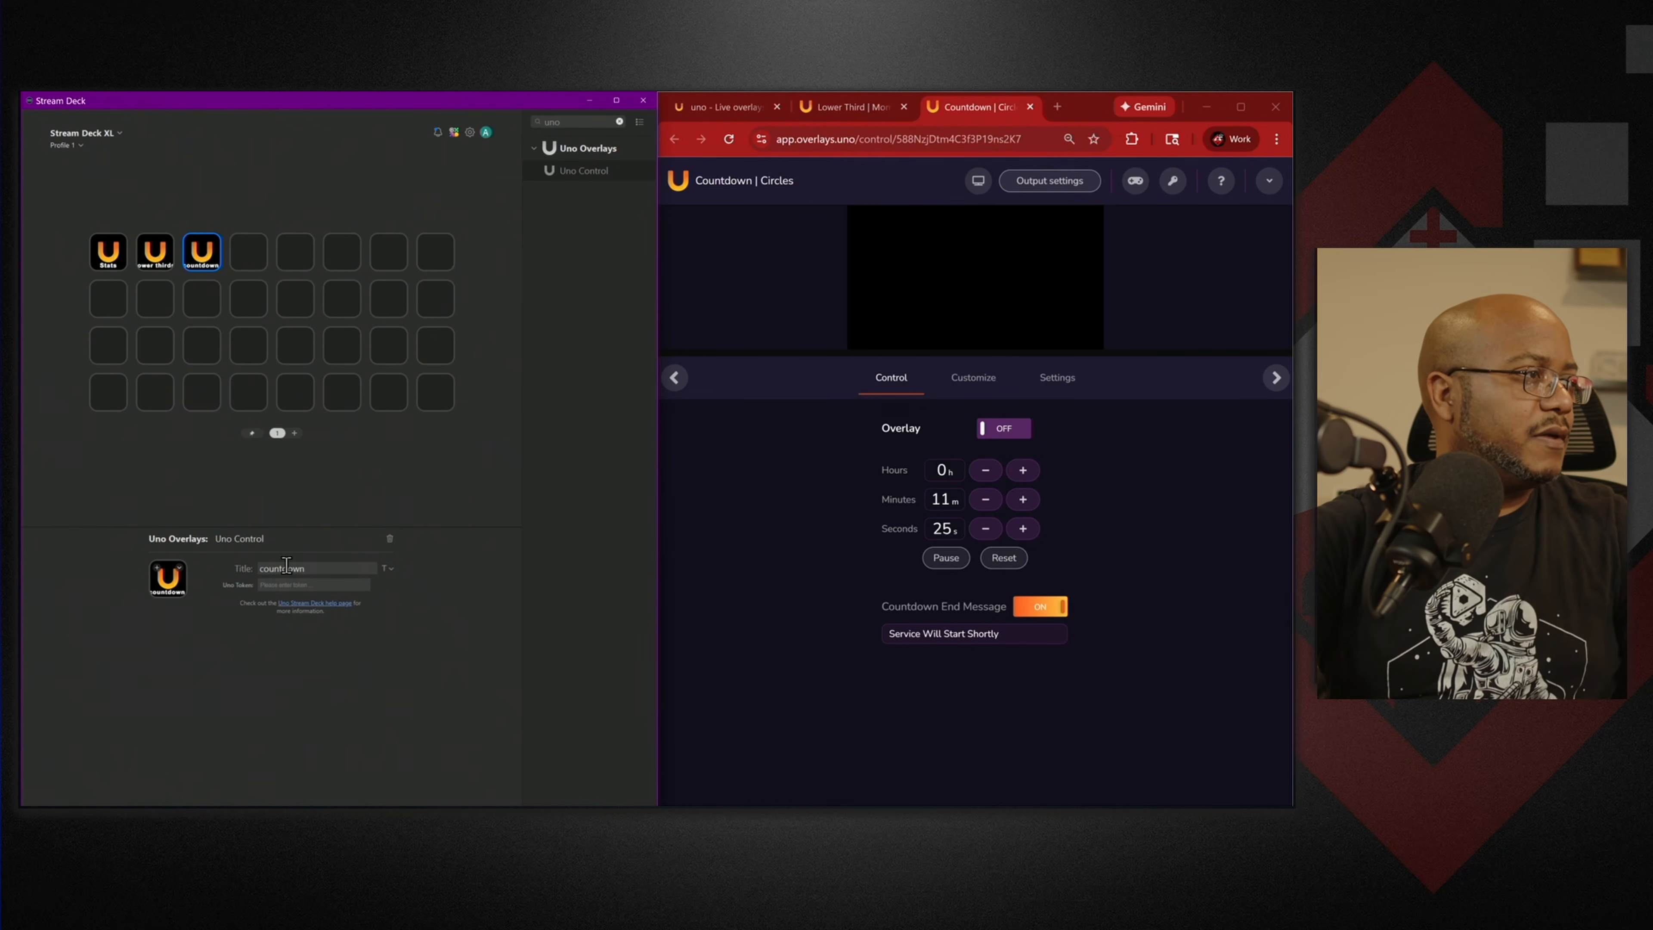
click(310, 586)
key(ctrl+v)
click(315, 568)
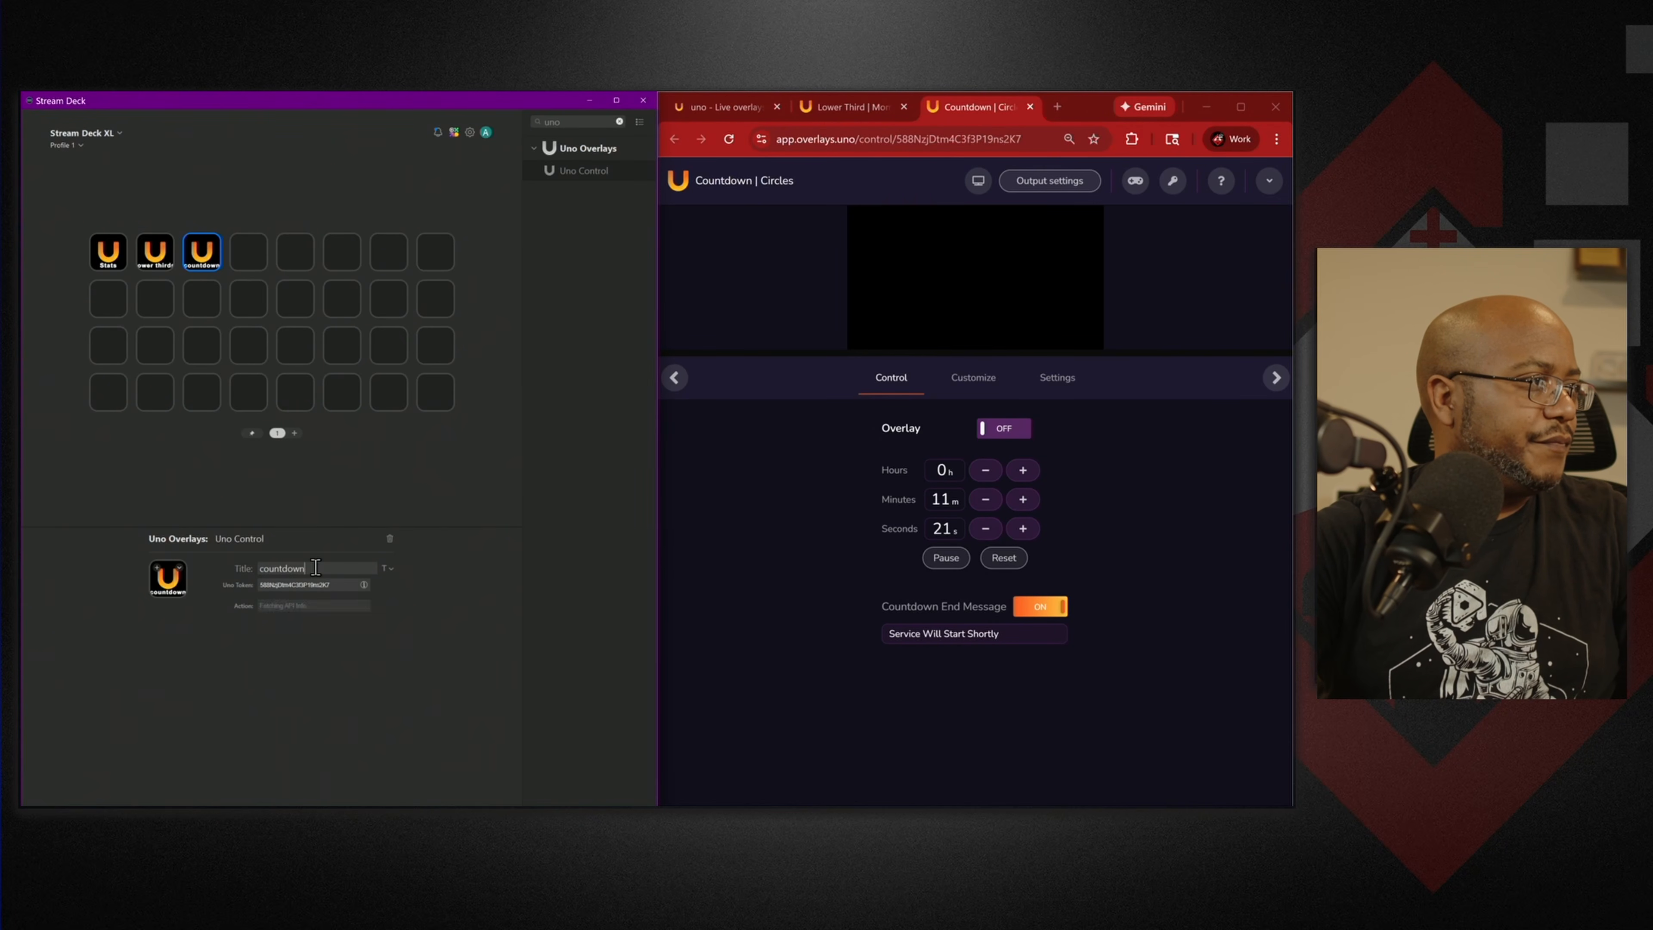
click(305, 606)
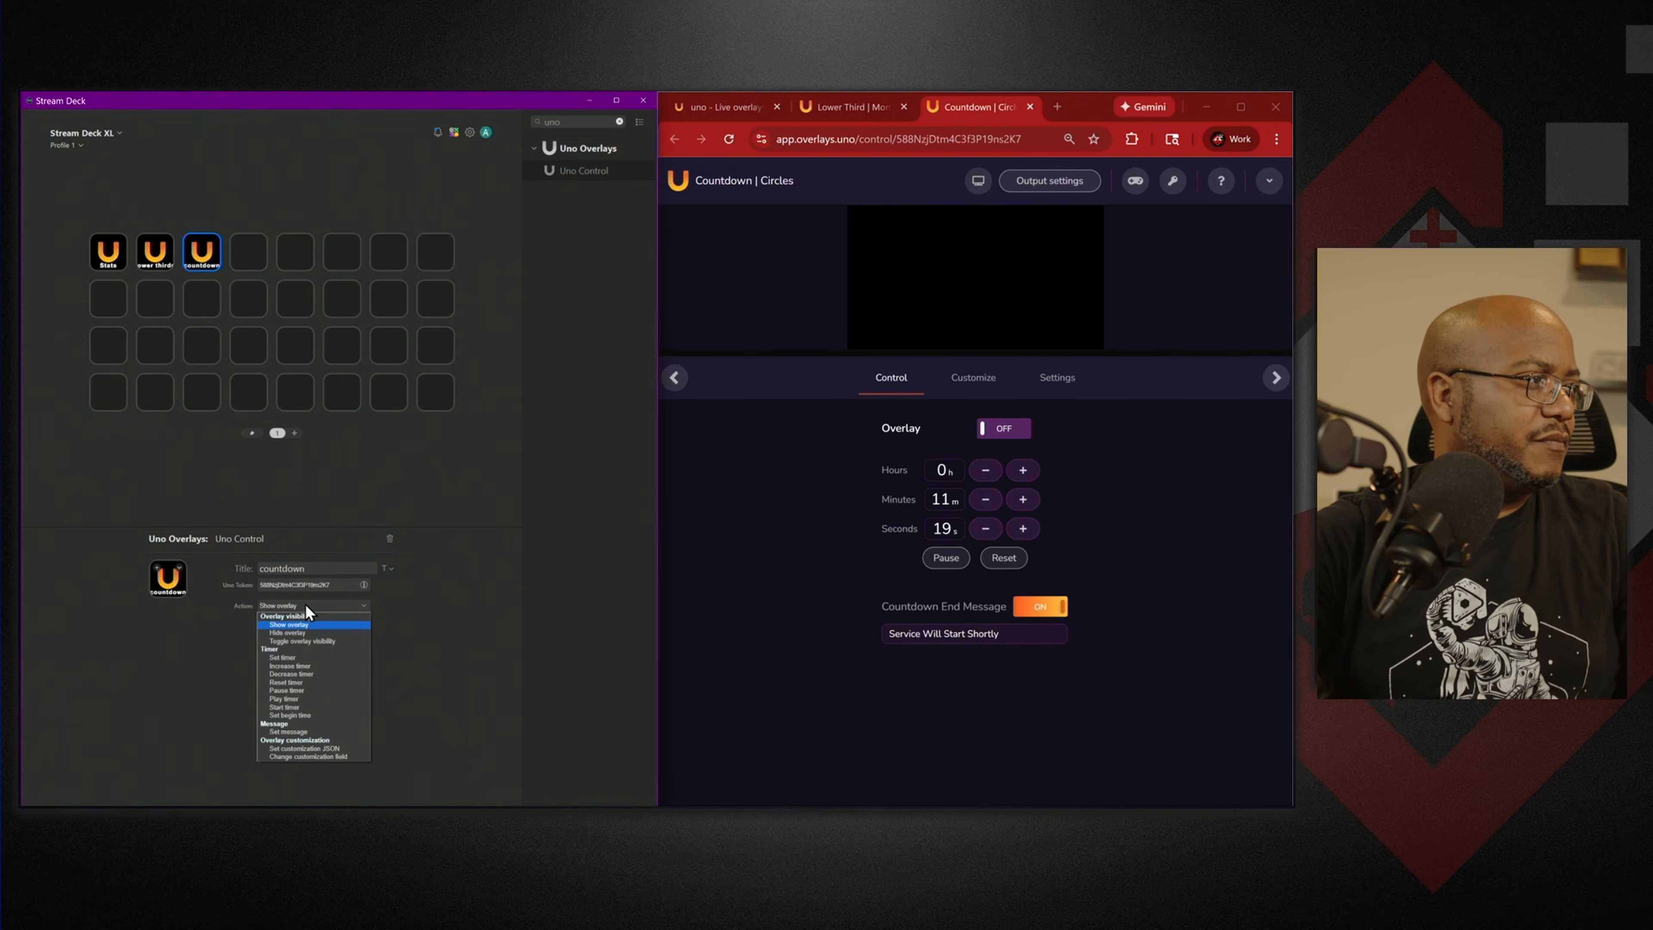
click(312, 640)
click(987, 561)
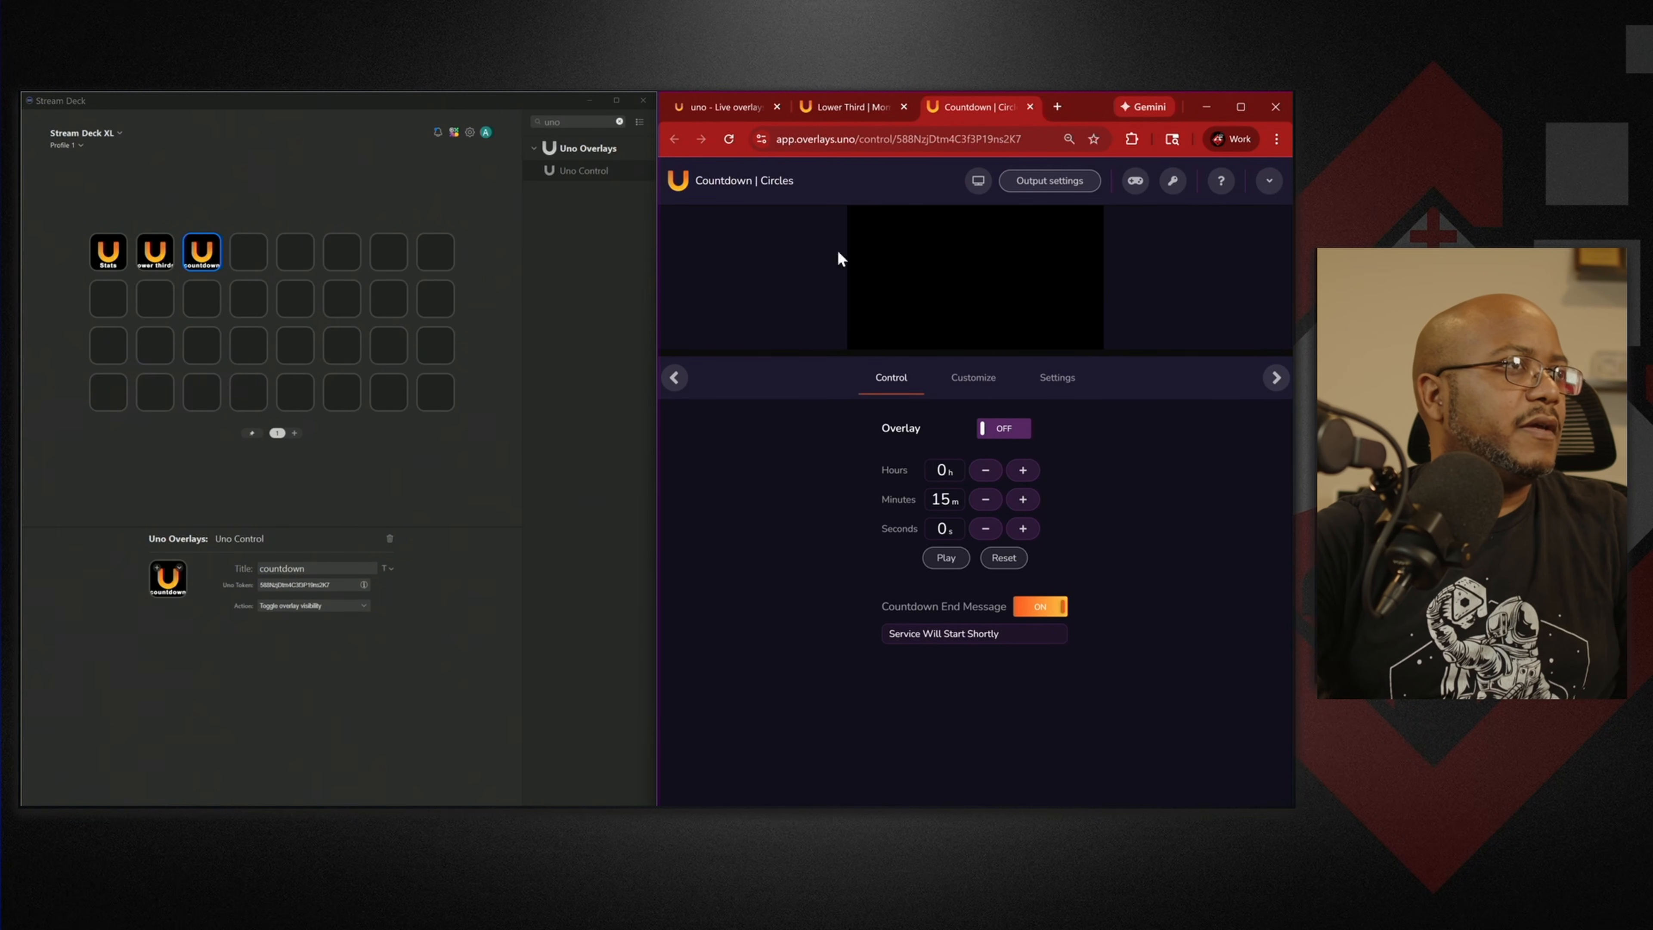
Copy the countdown output URL and create an OBS browser source named 'countdown'.
click(1070, 185)
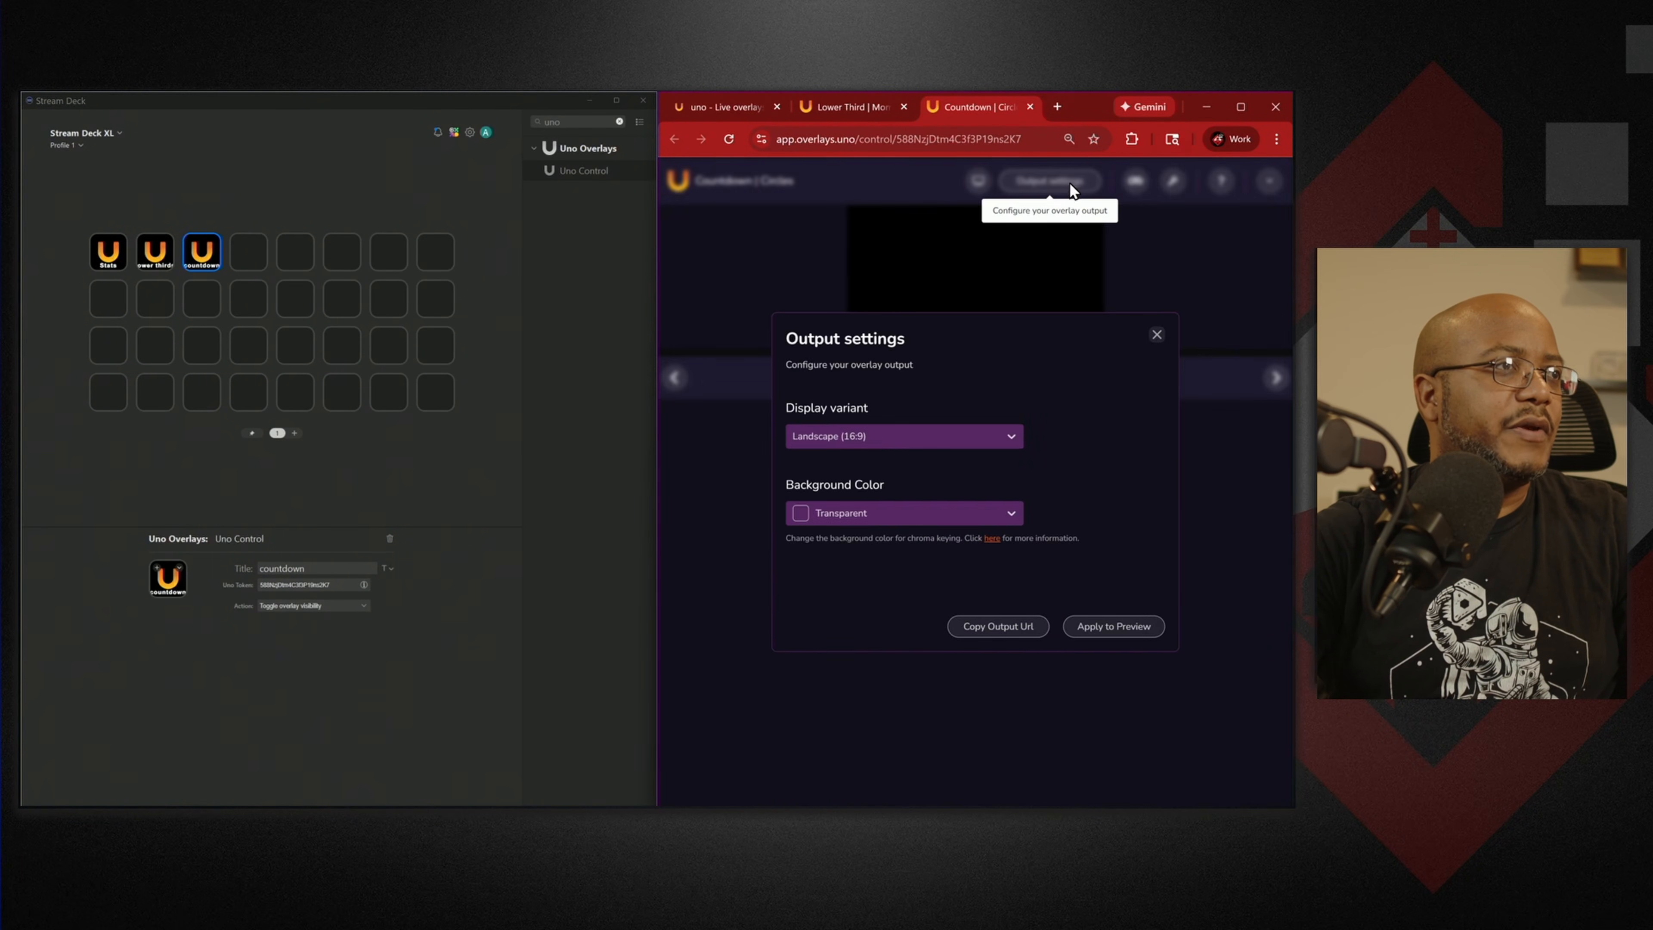
click(1012, 629)
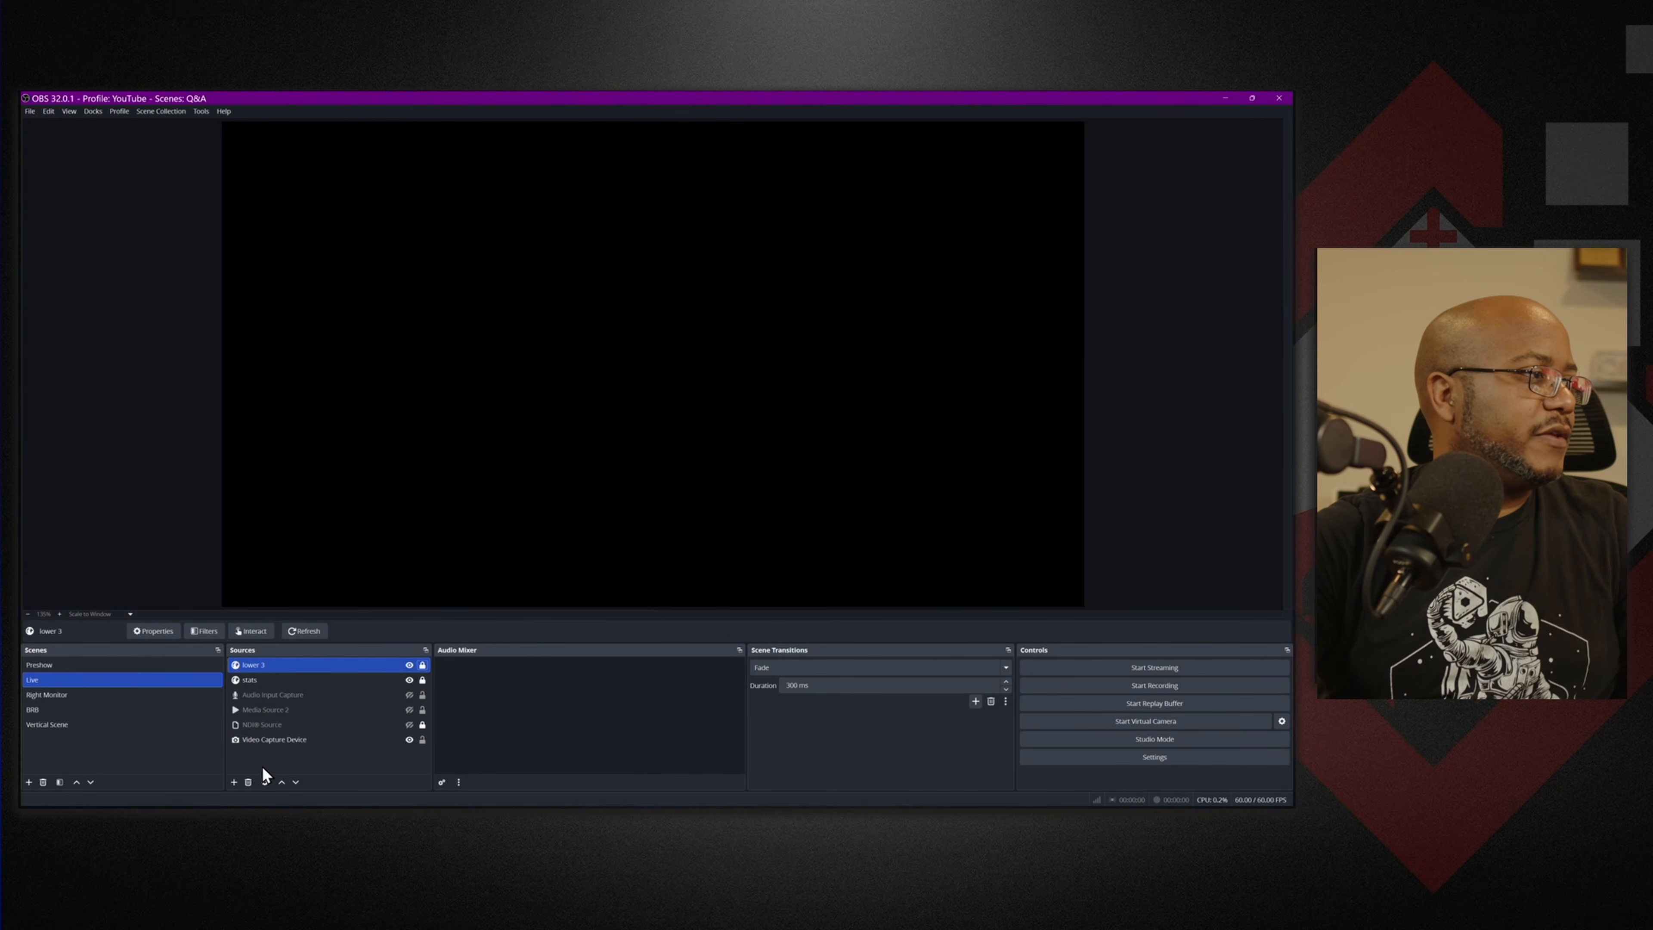
click(234, 782)
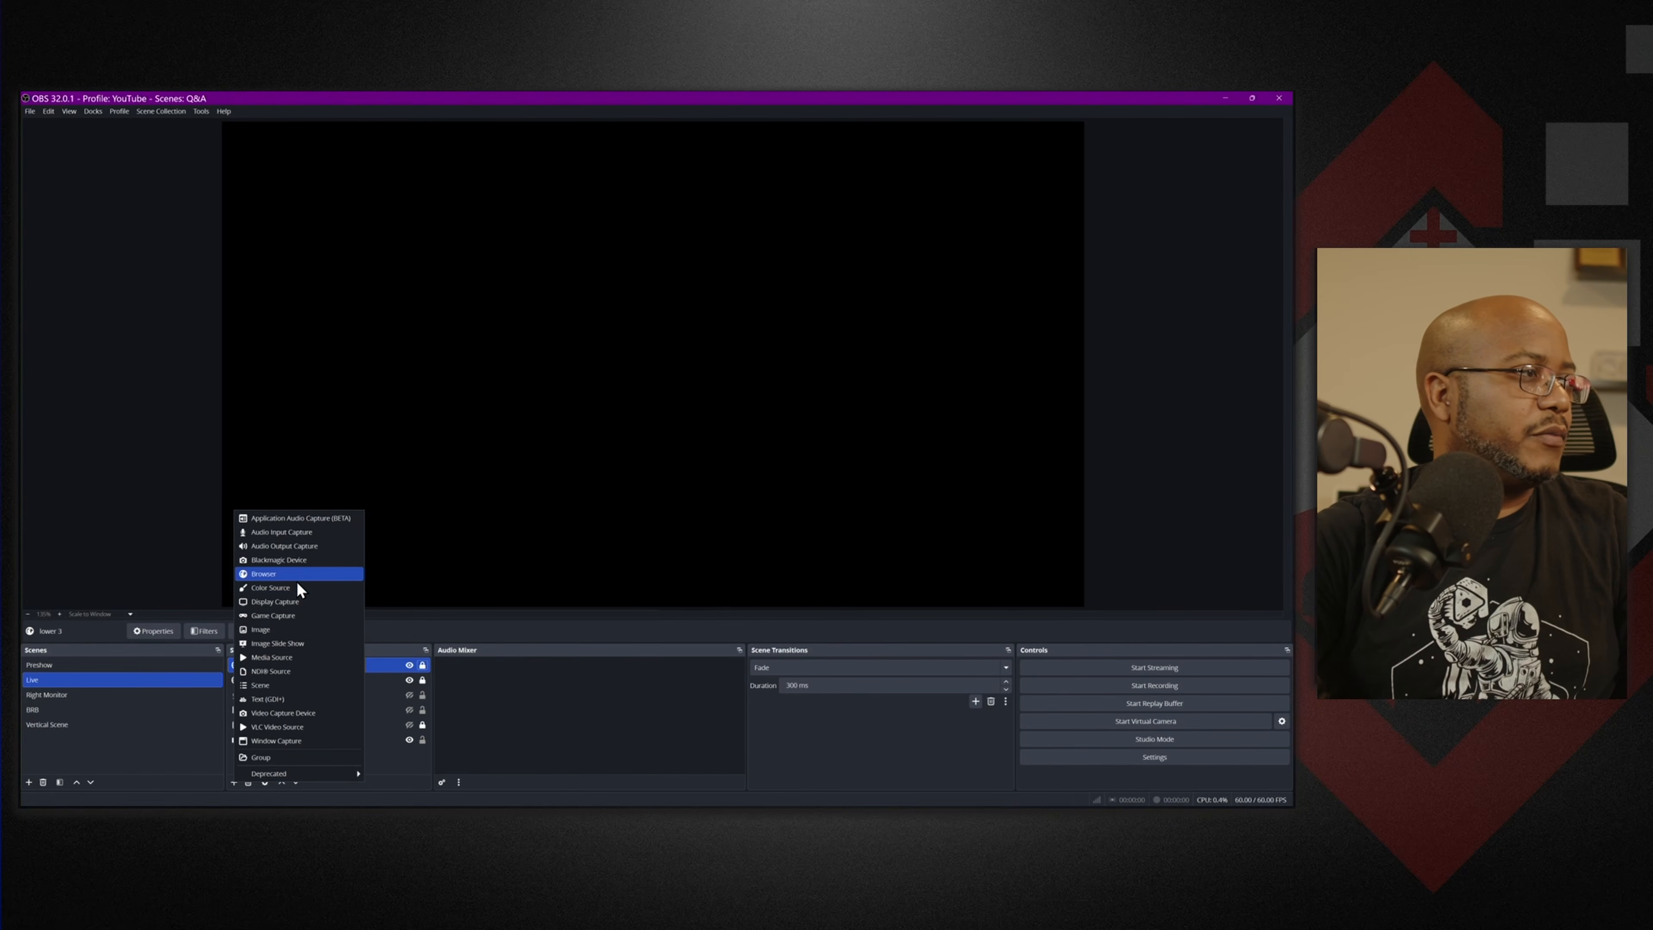
click(350, 577)
text(c)
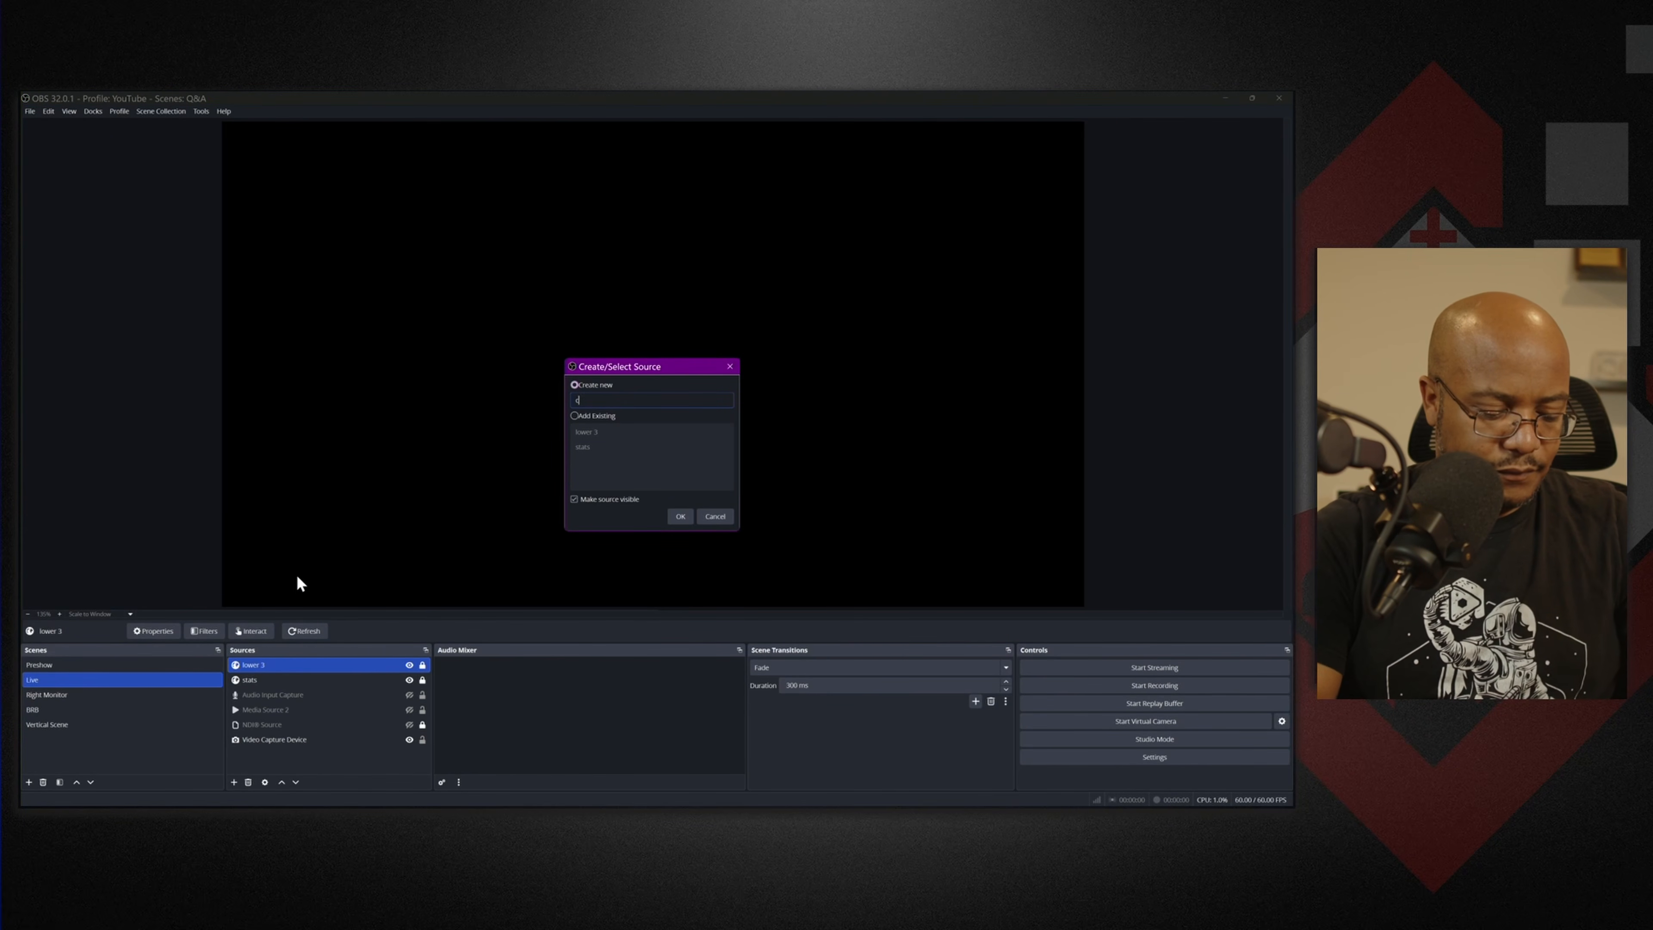
text(ountdown)
key(Return)
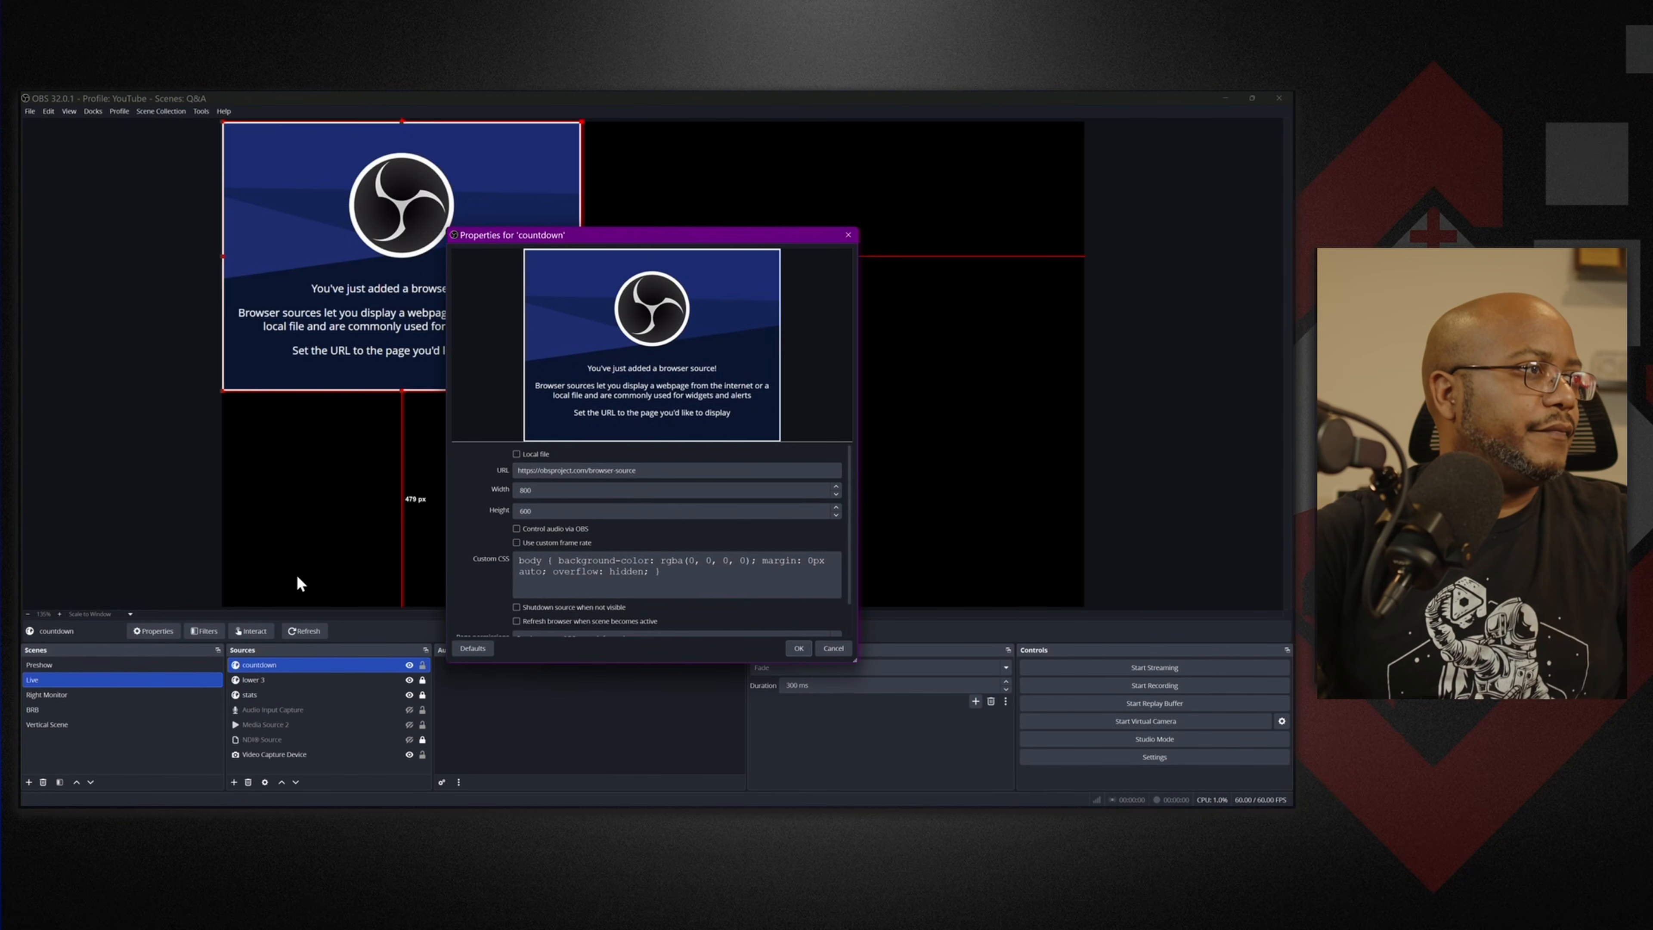
Give the countdown source the pasted URL and 1920×1080 size, then lock it.
triple_click(656, 470)
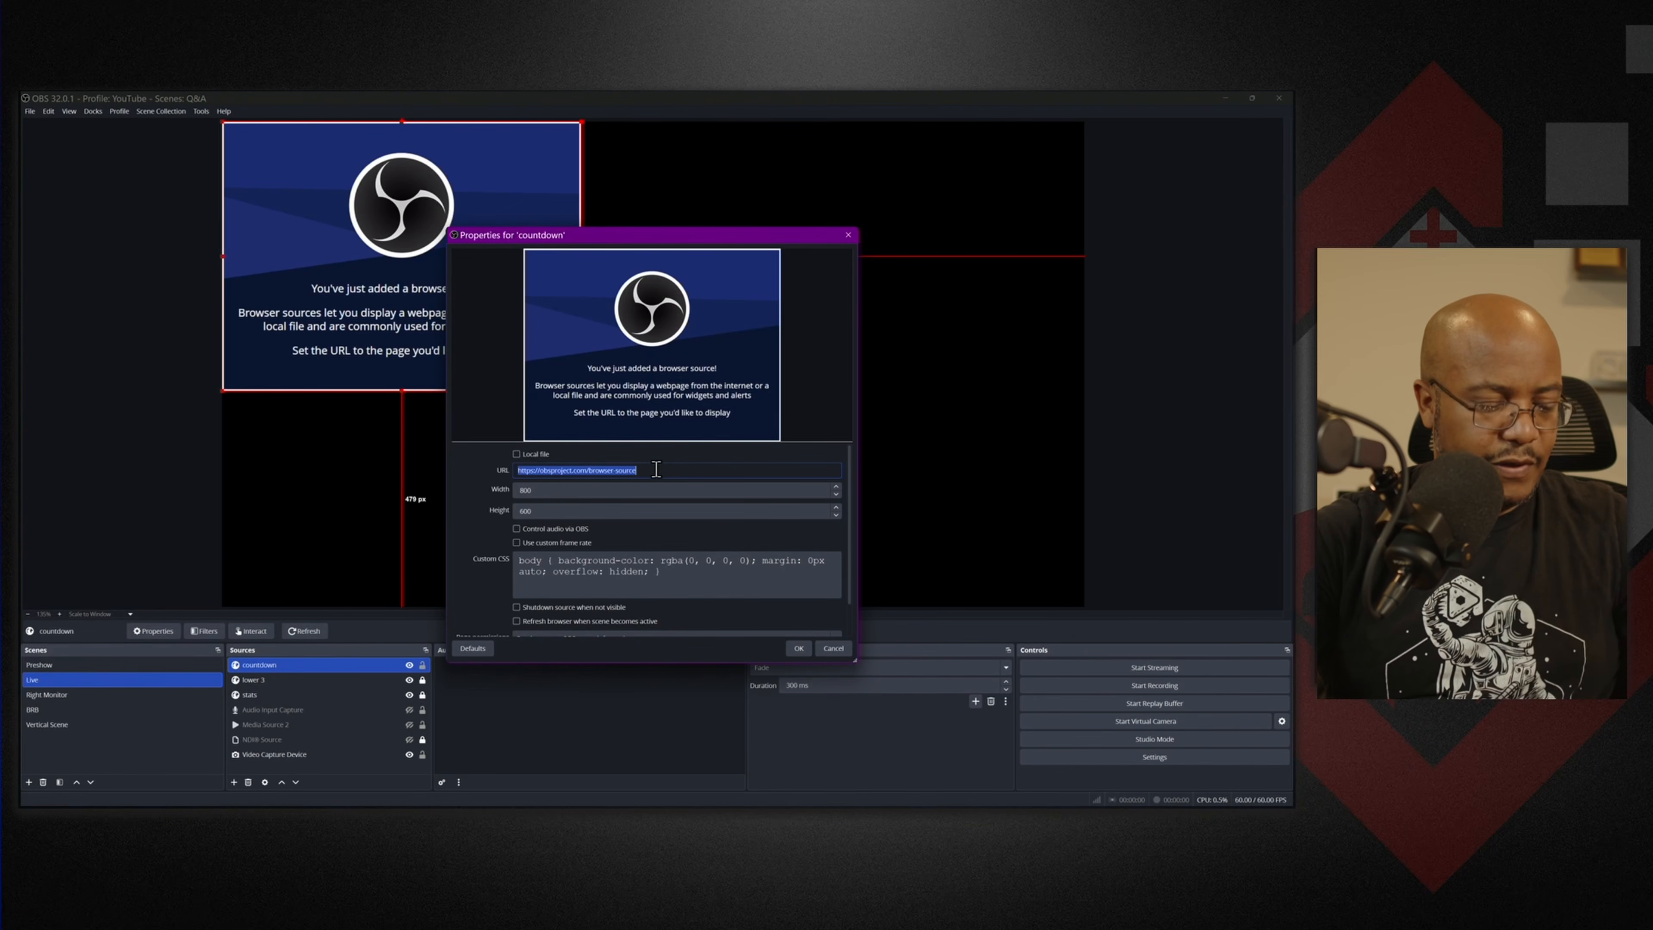
key(ctrl+v)
key(Tab)
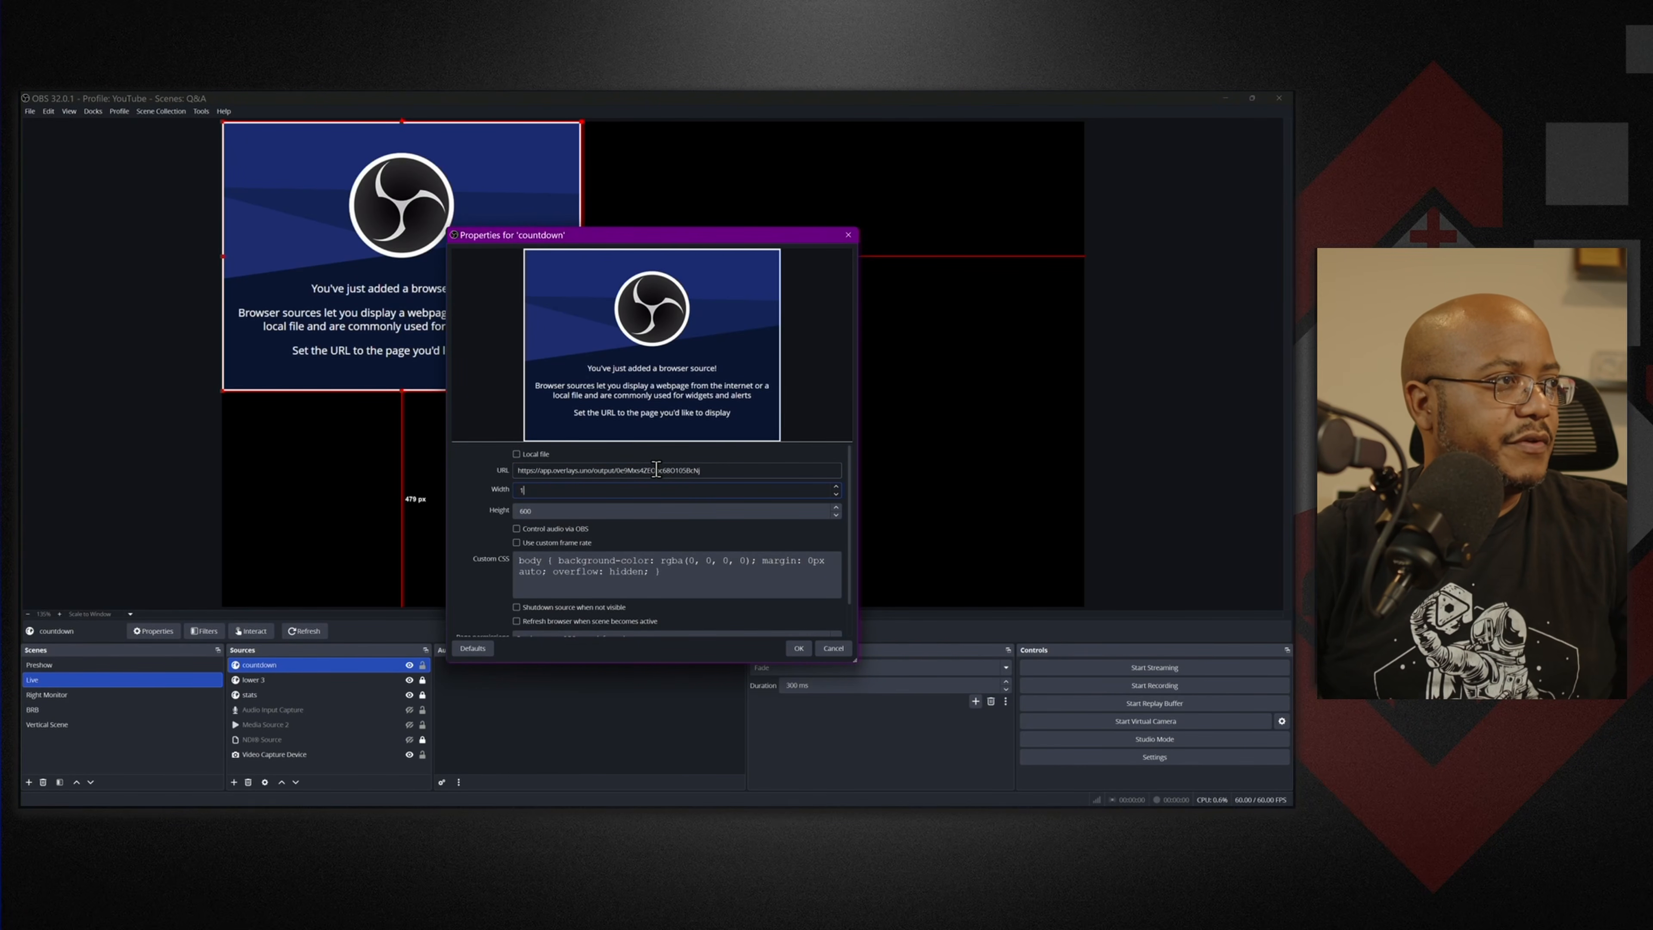
key(Tab)
text(10)
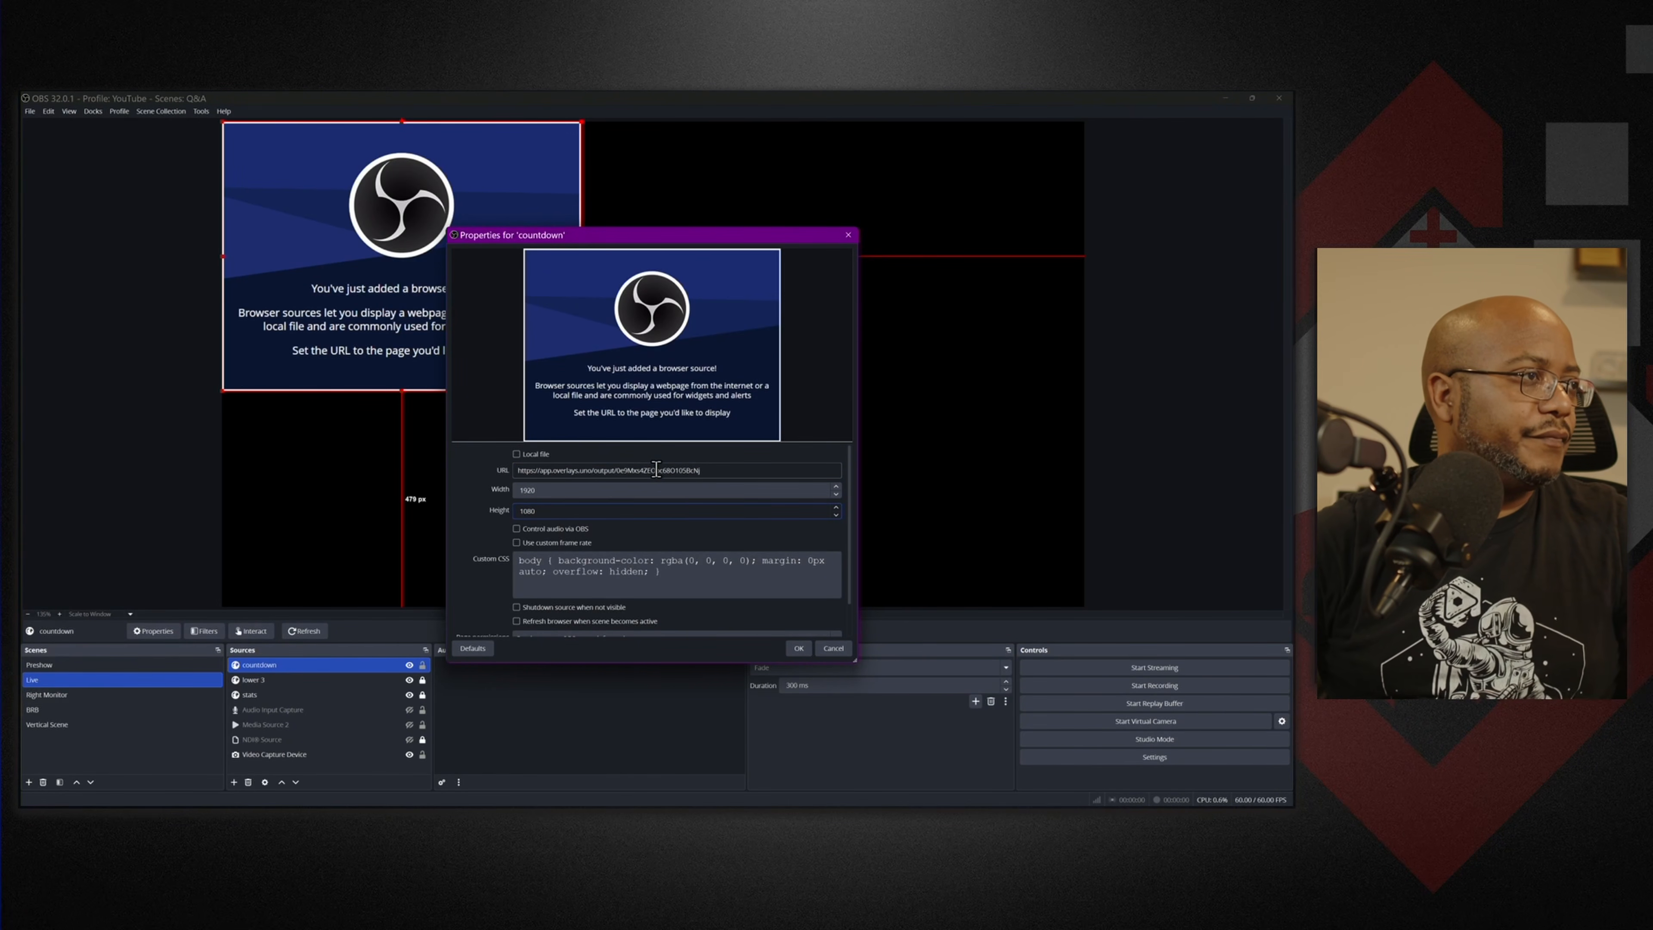
key(Return)
click(422, 665)
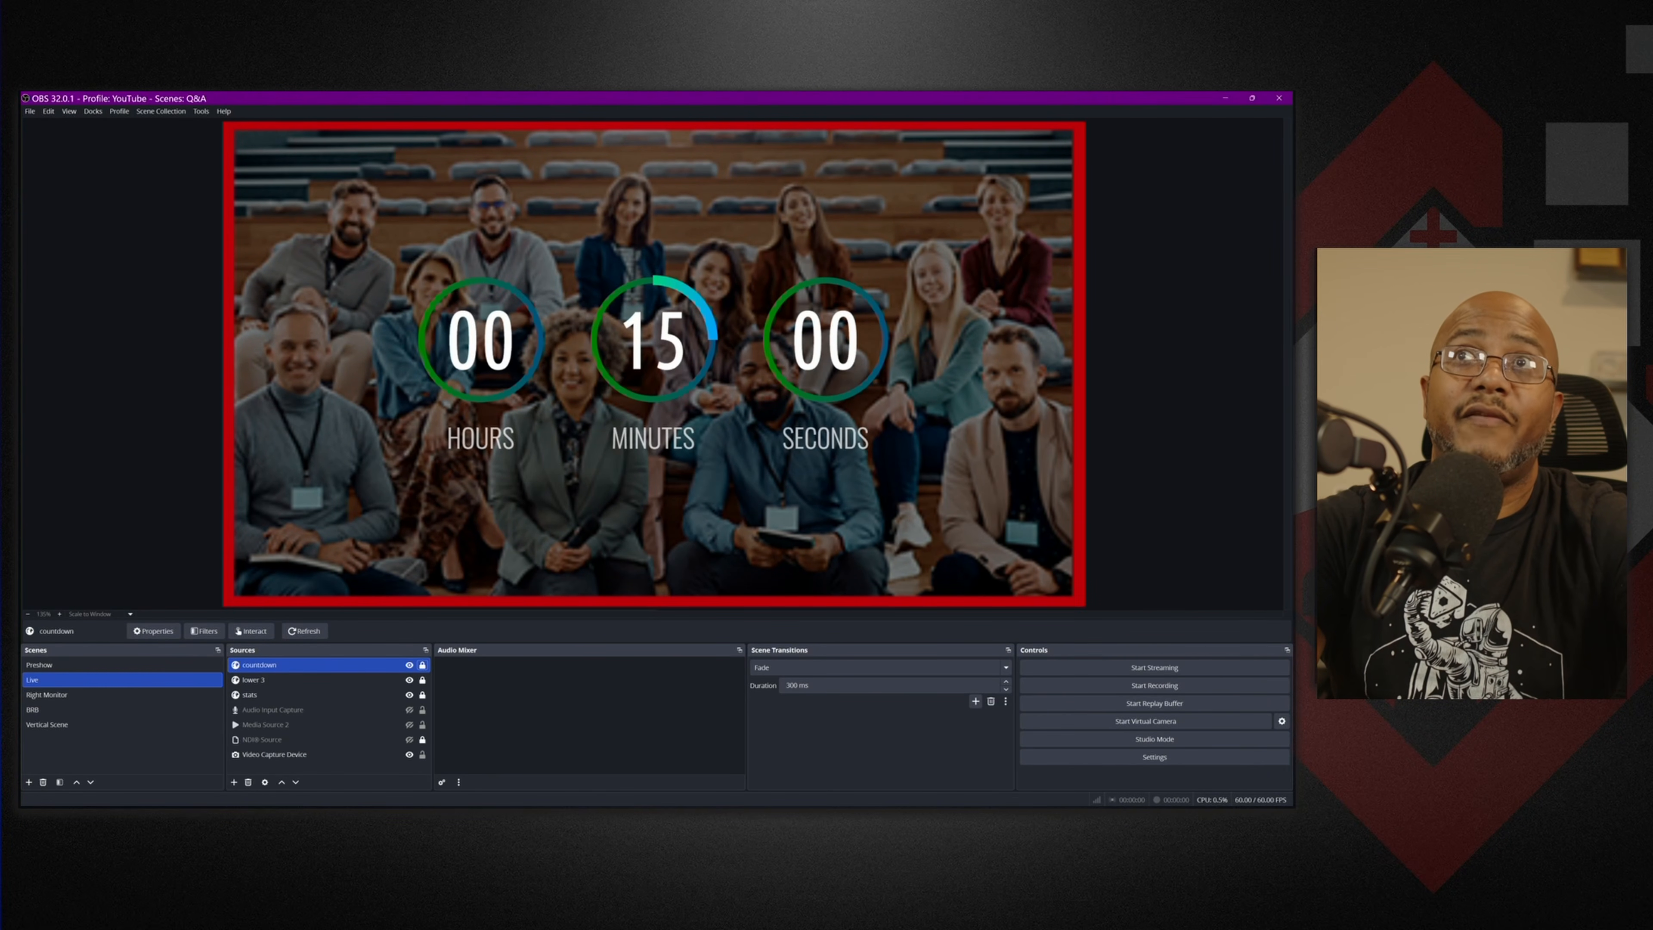
double_click(996, 97)
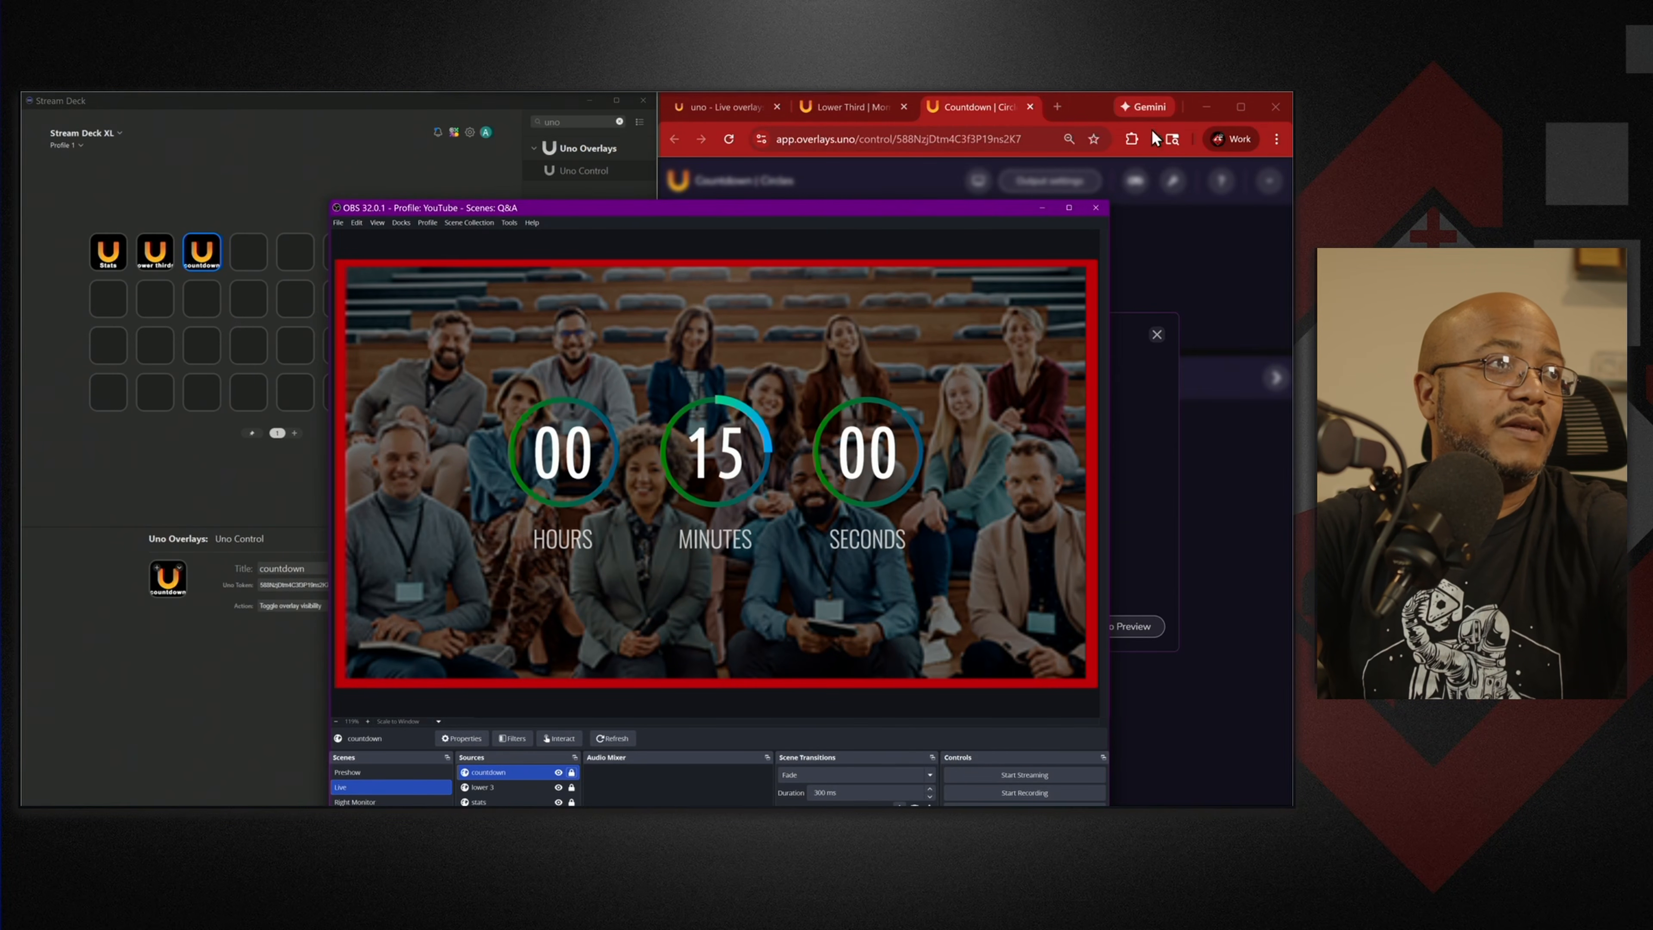
Start the 15-minute countdown on uno's control page.
click(1085, 118)
click(1156, 334)
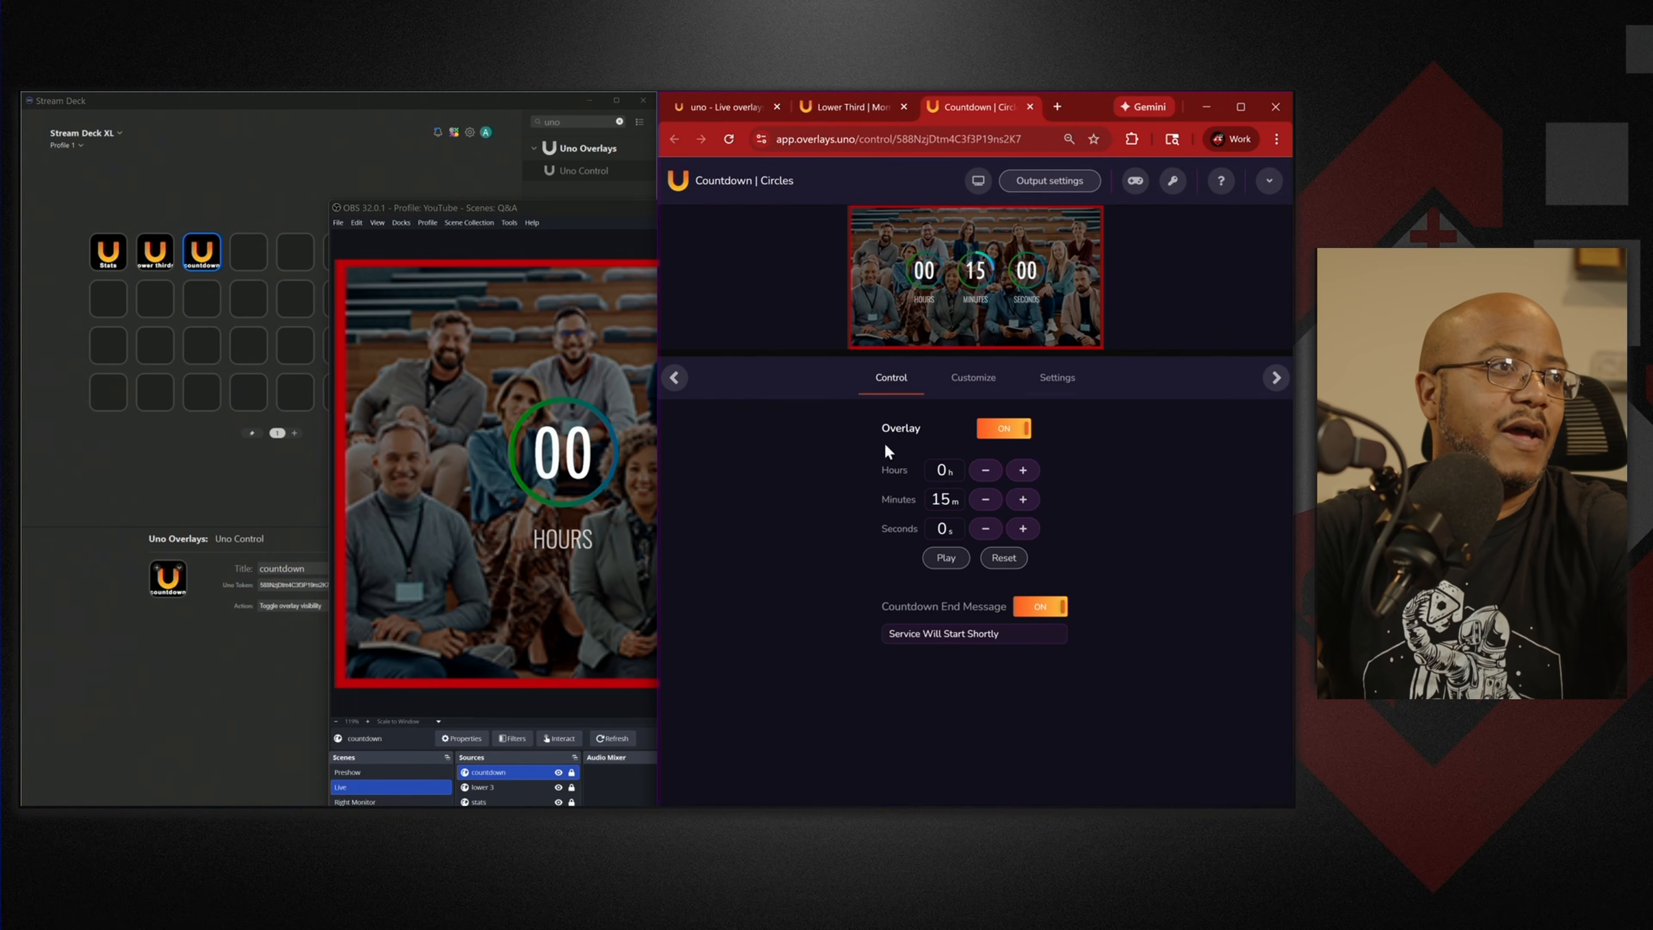
click(948, 558)
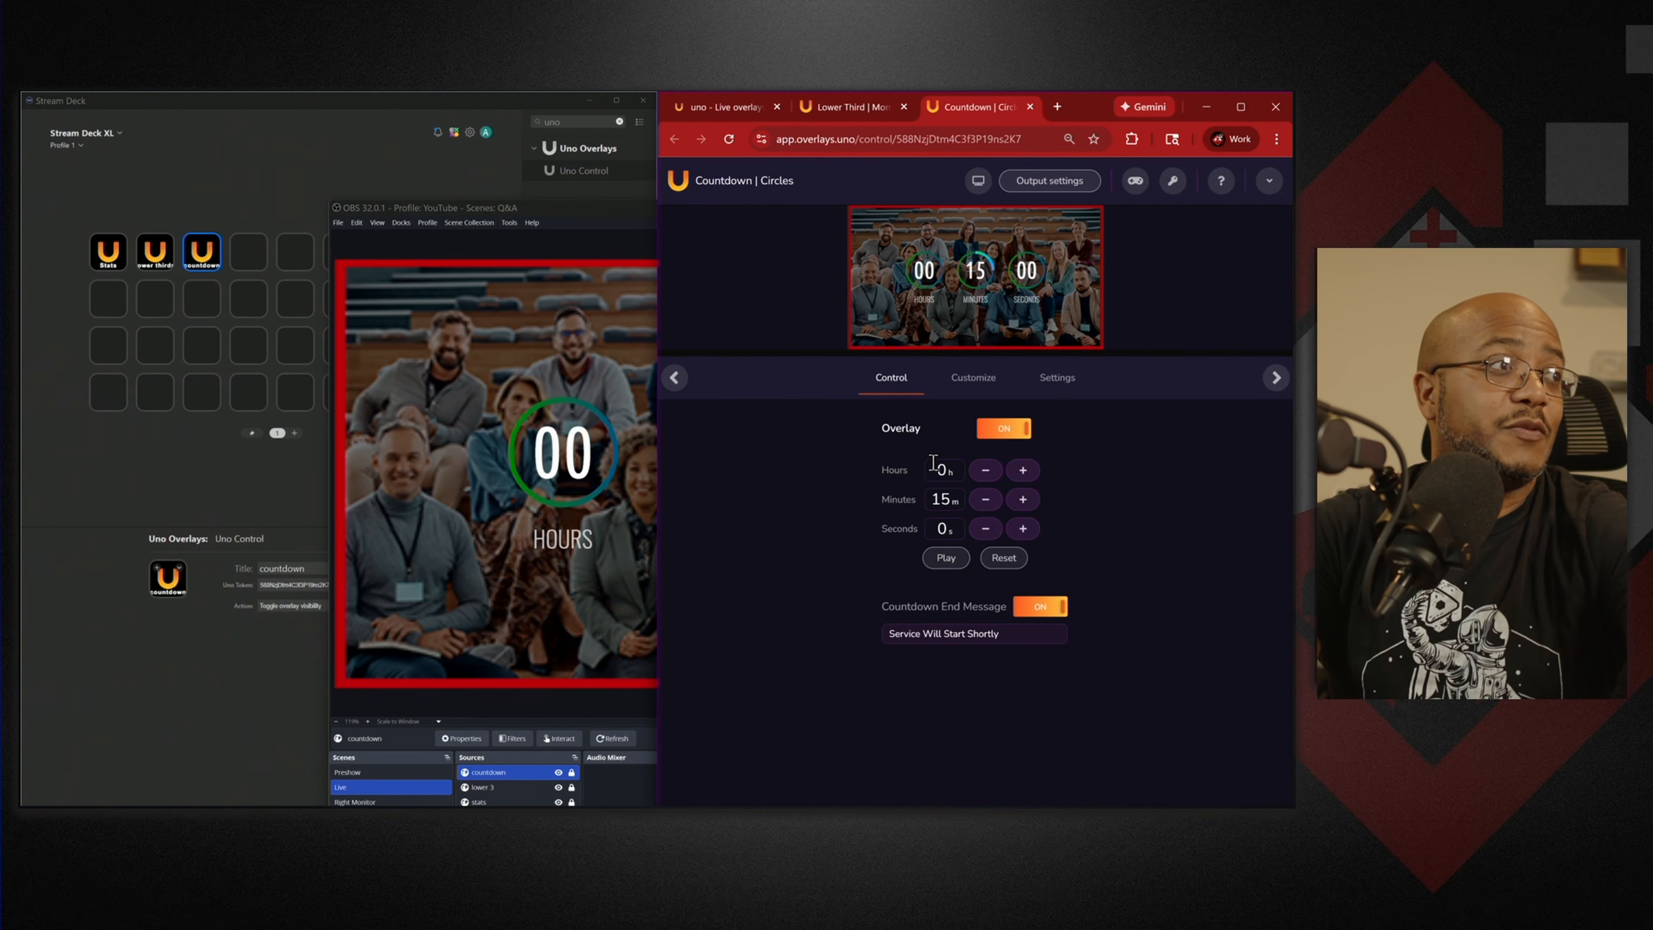
Watch the running countdown in OBS, then snap OBS to the left half of the screen.
click(560, 207)
double_click(757, 205)
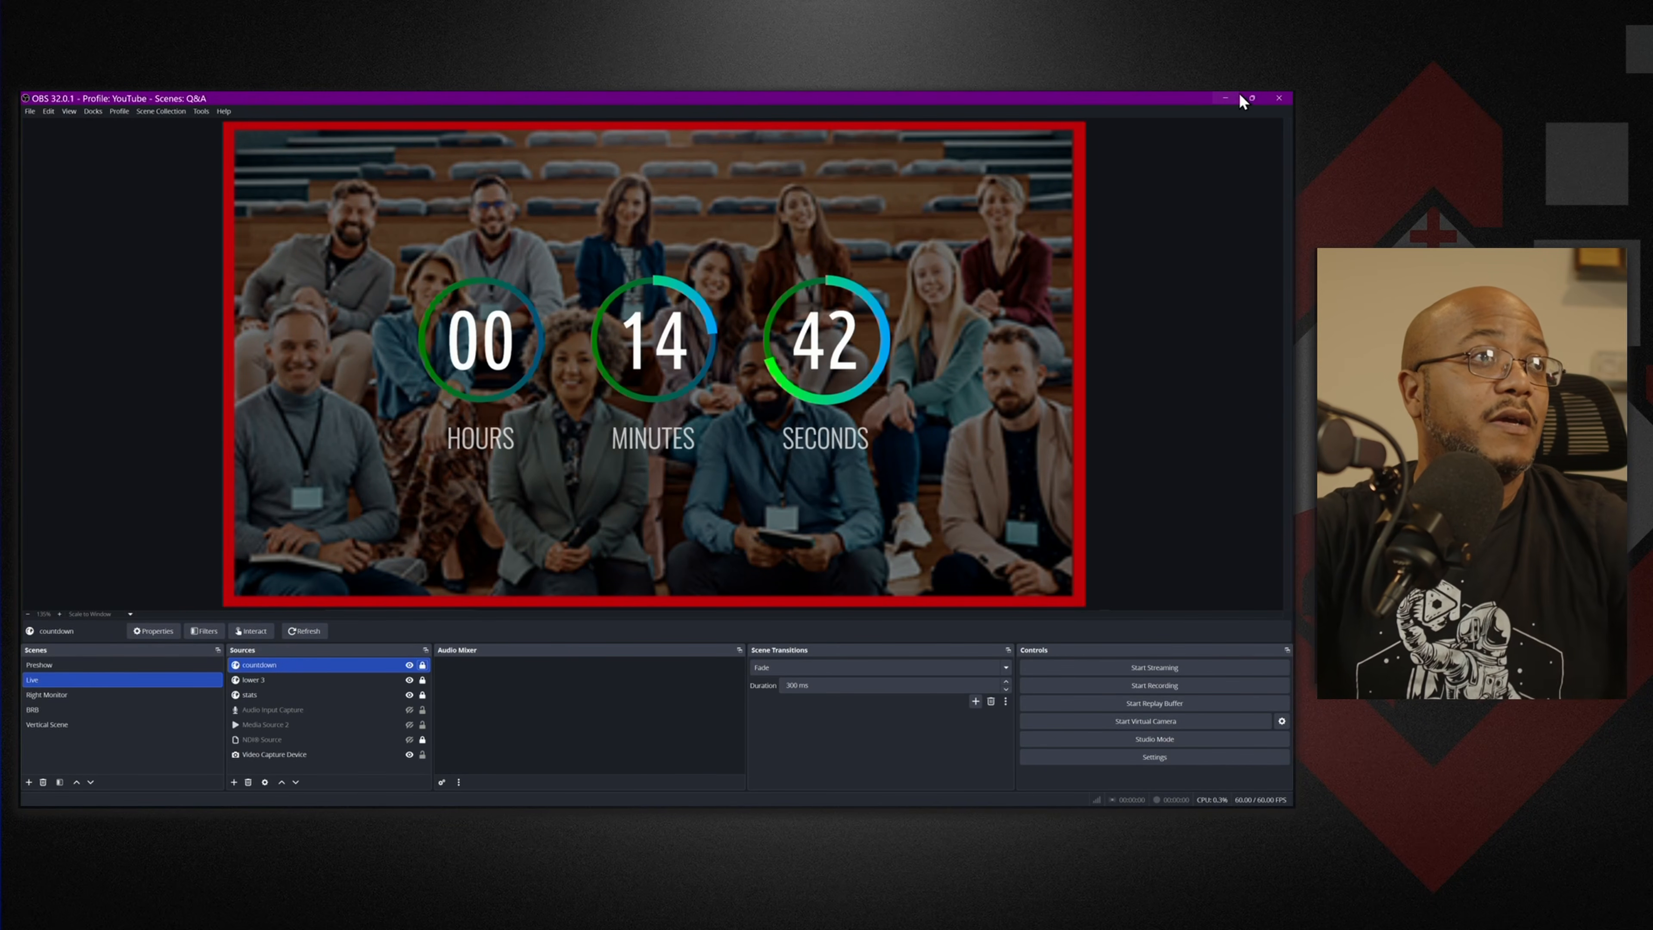
click(1251, 98)
drag(819, 222, 172, 225)
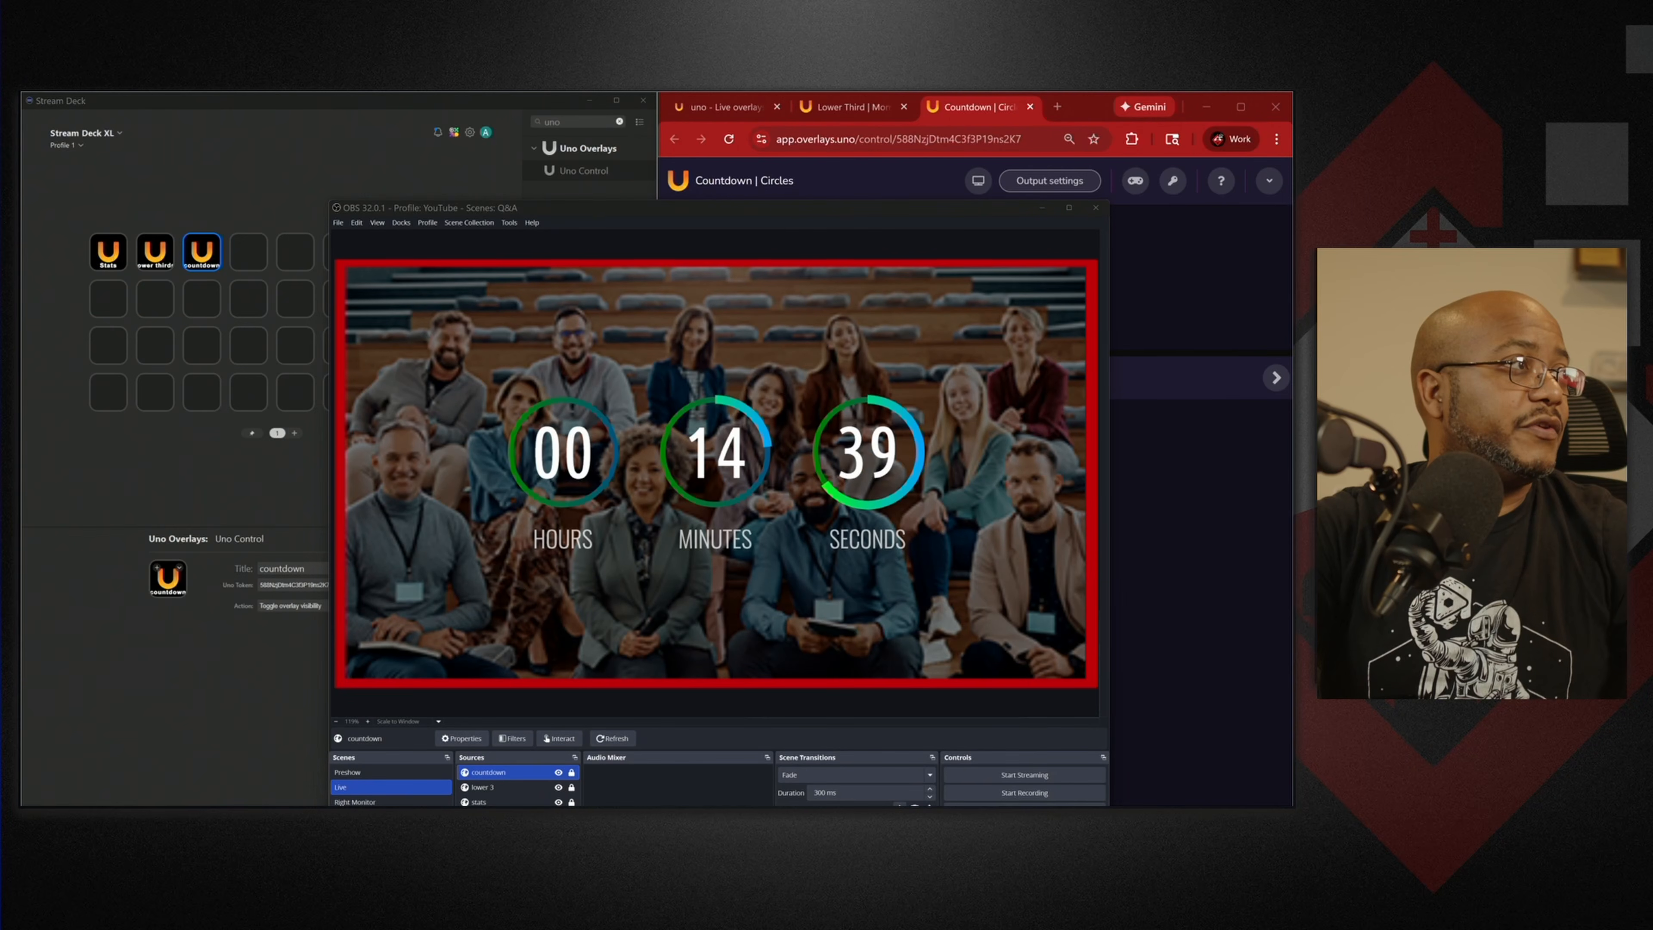
click(466, 210)
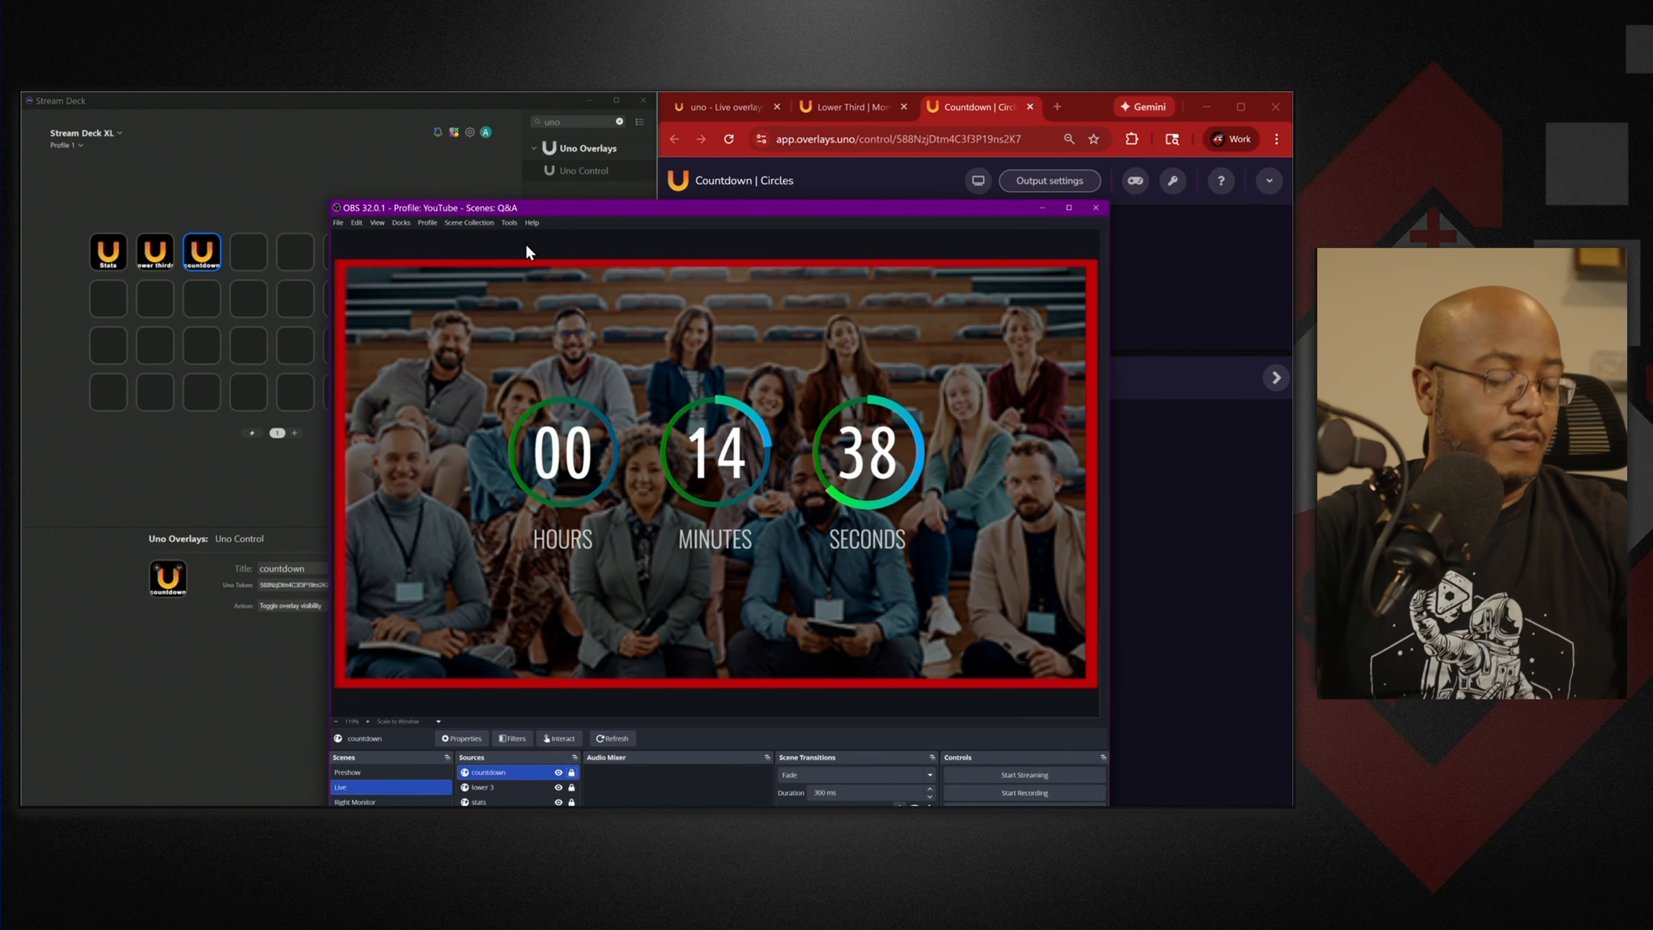
key(super+Left)
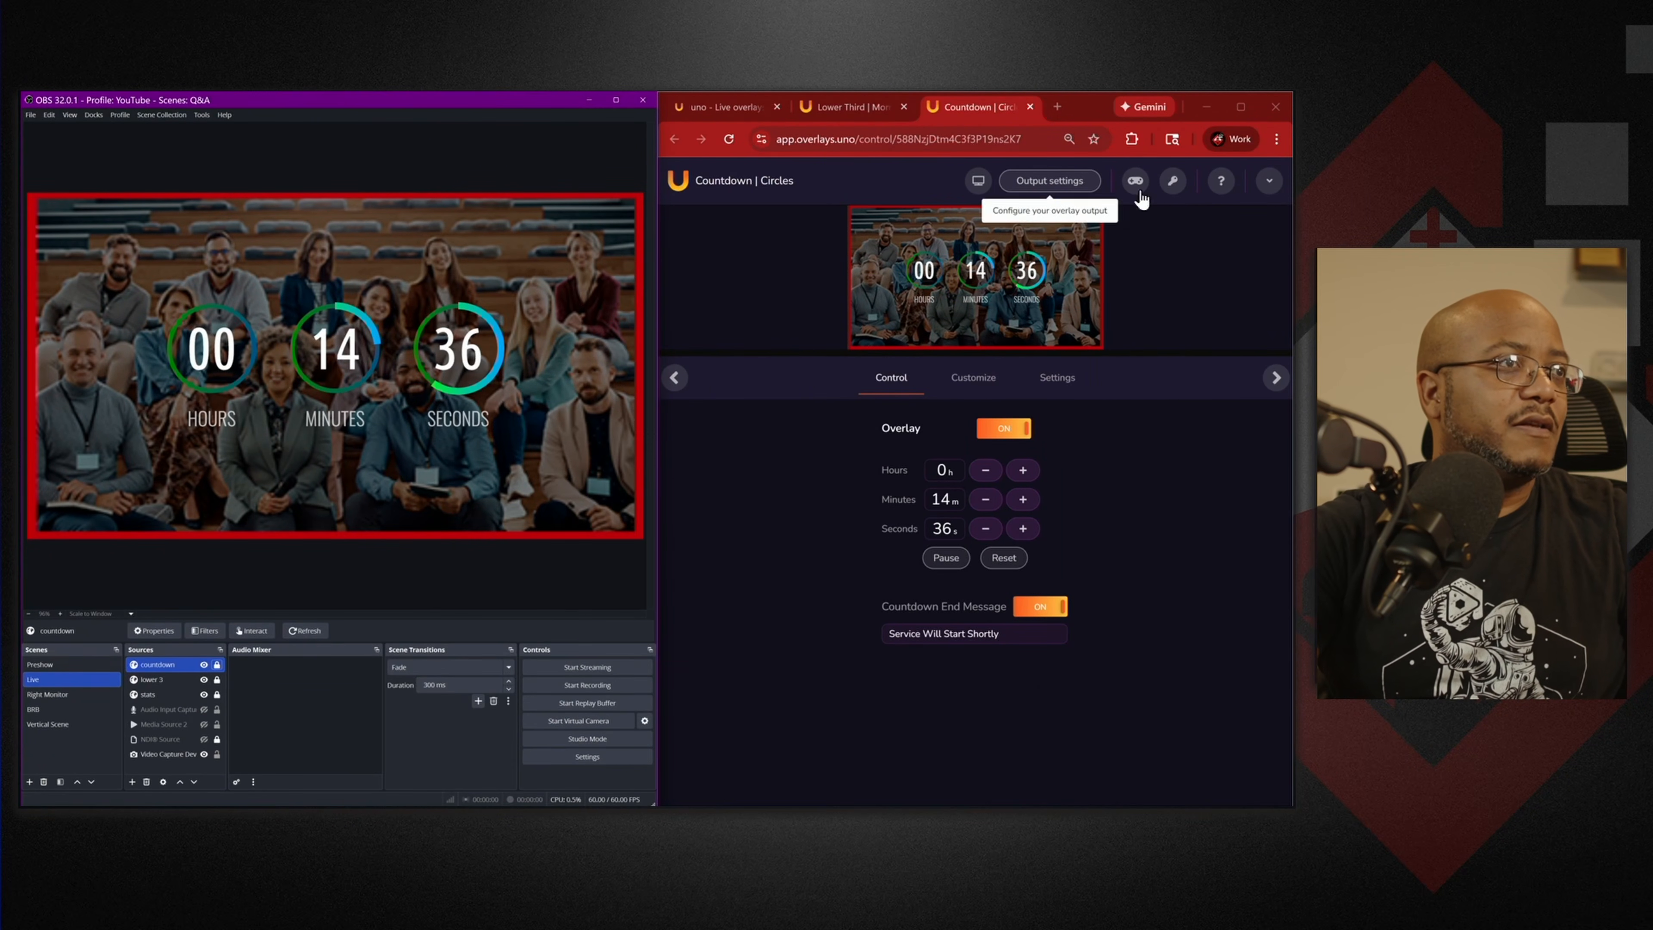
Copy the countdown's Uno token and place three Uno Control actions on empty keys.
click(1173, 181)
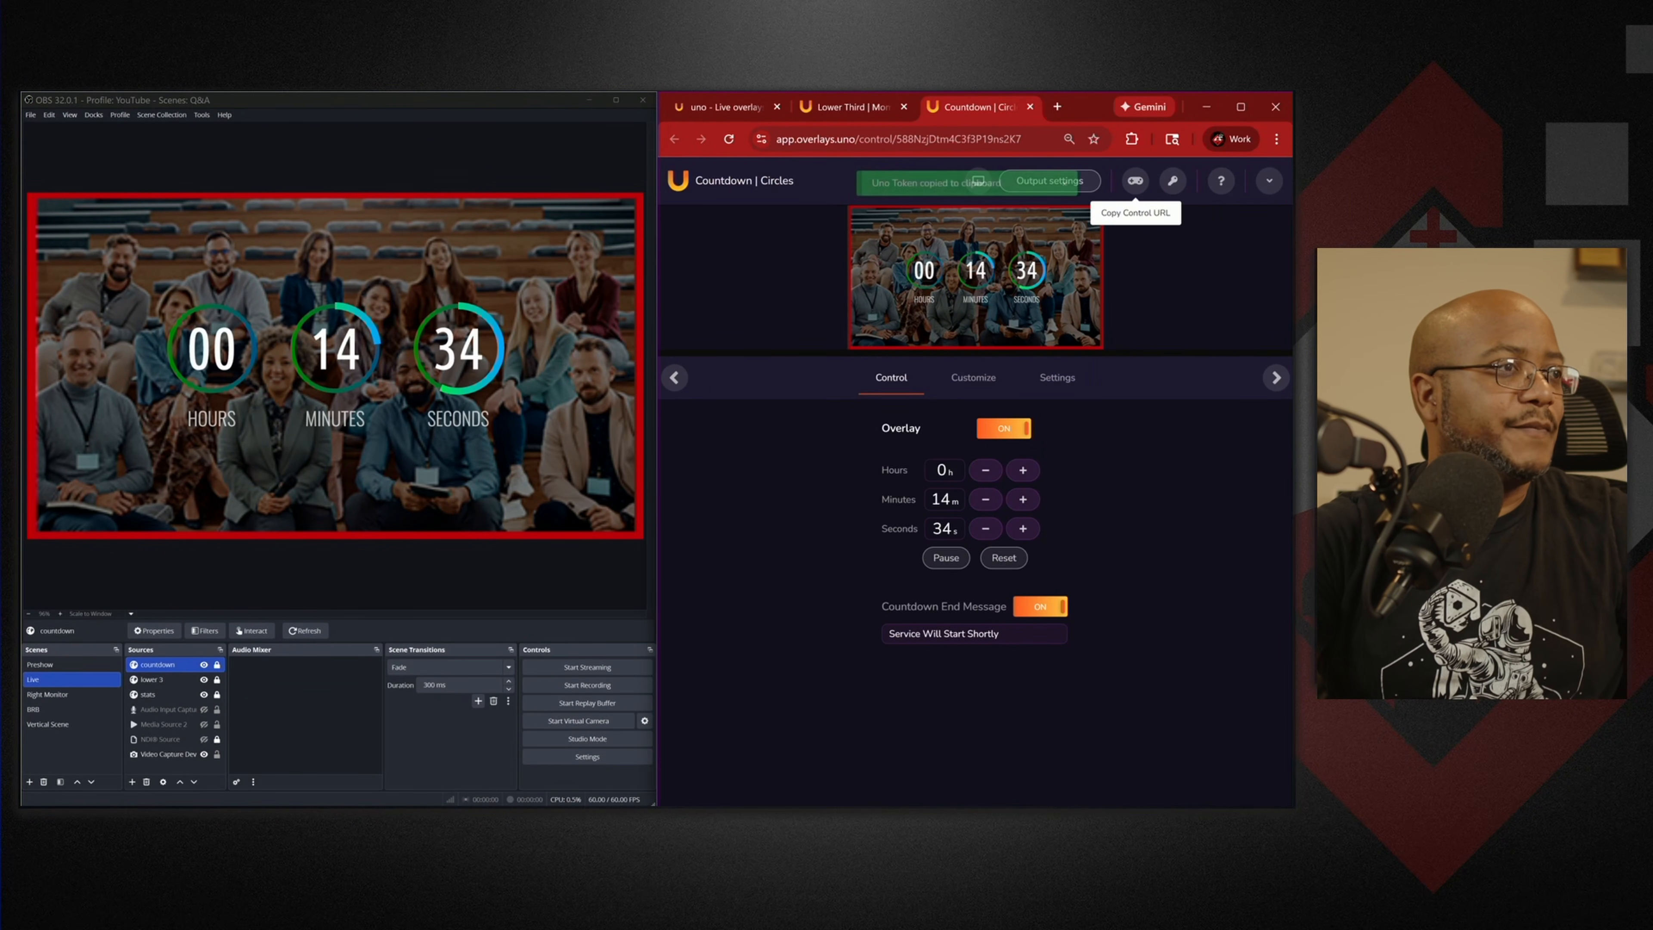
key(alt+Tab)
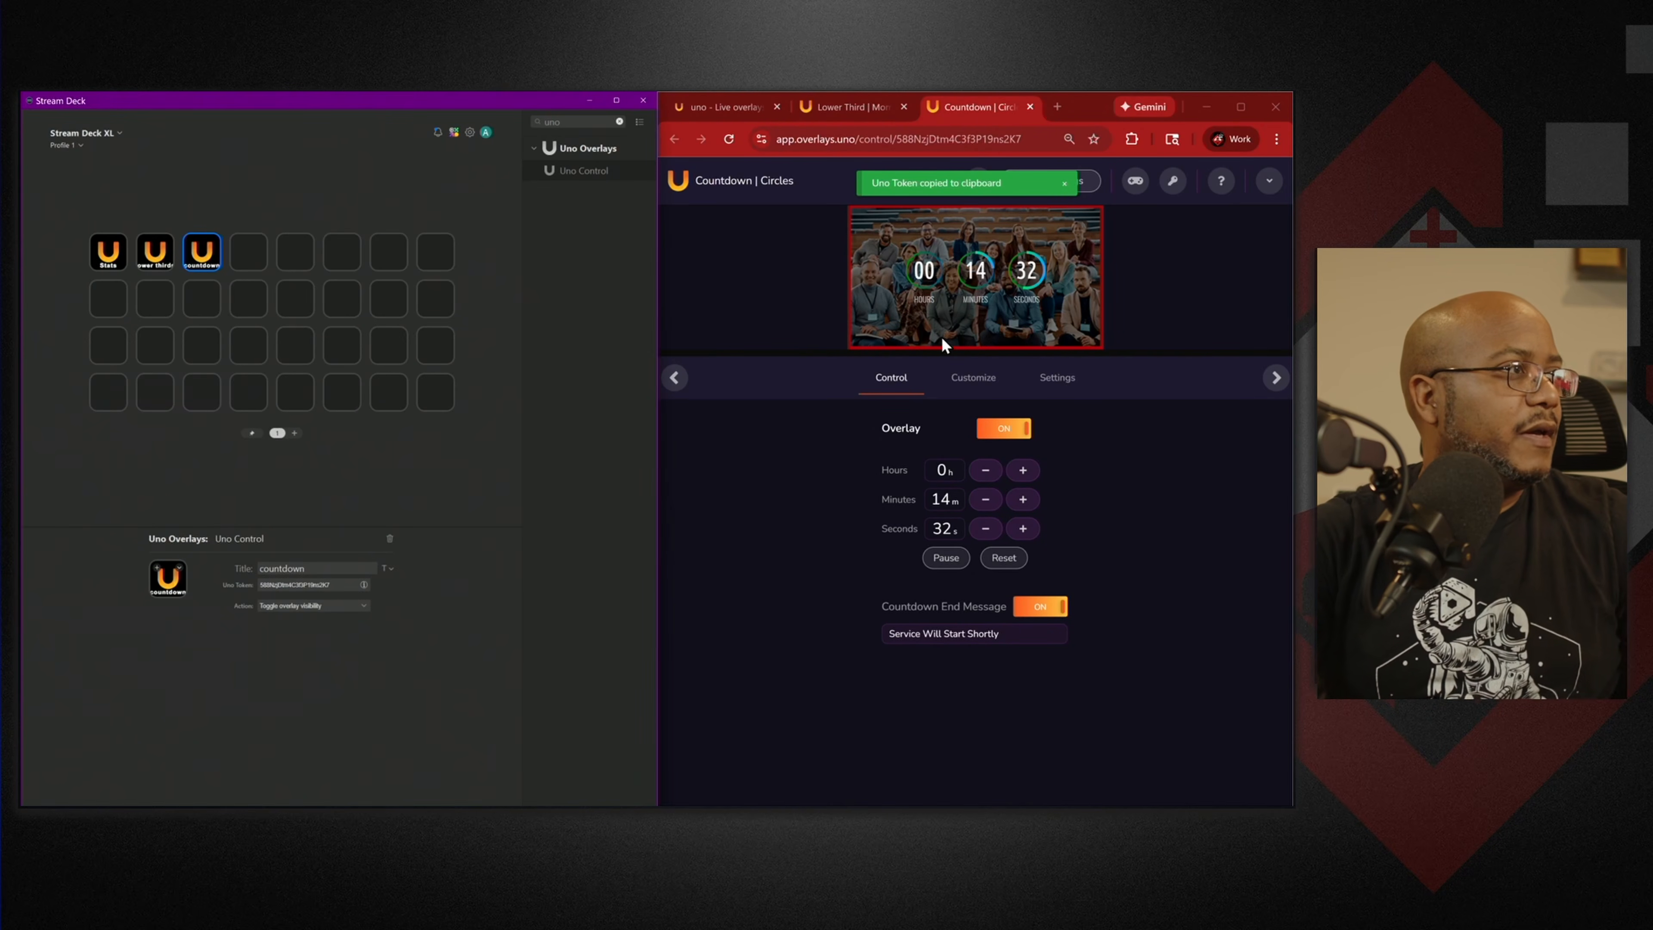
drag(576, 181, 202, 298)
drag(590, 182, 202, 344)
drag(573, 171, 202, 392)
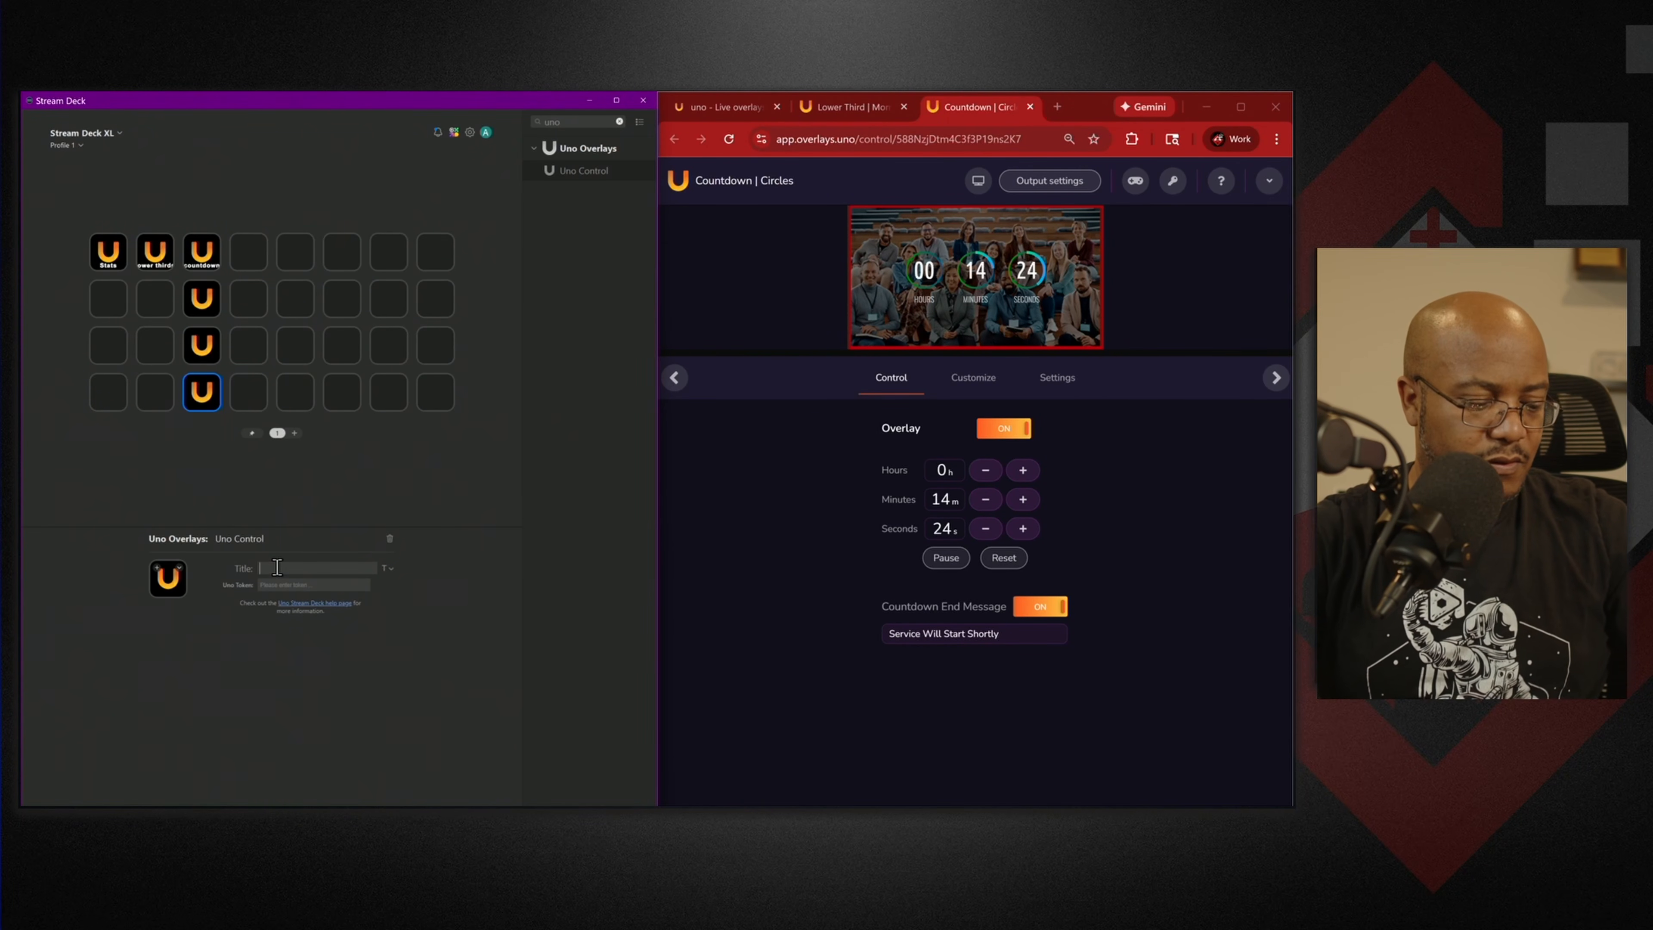
Set up a 'reset' key with the countdown token and the Reset timer action.
text(reset)
click(320, 584)
key(ctrl+v)
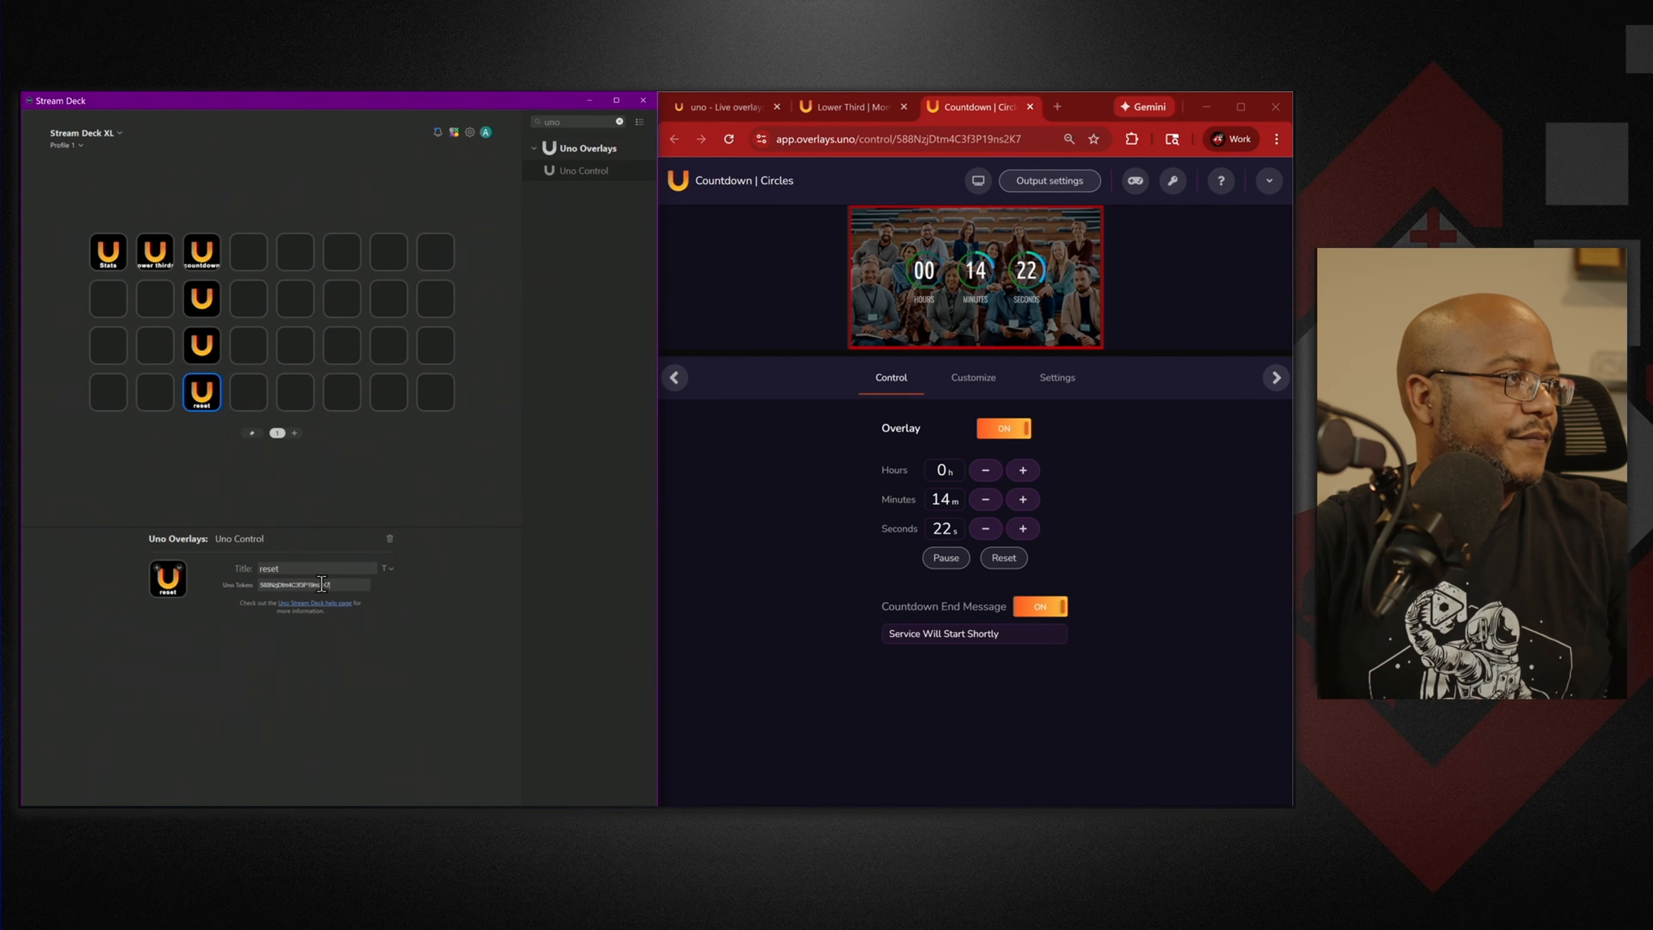
click(315, 606)
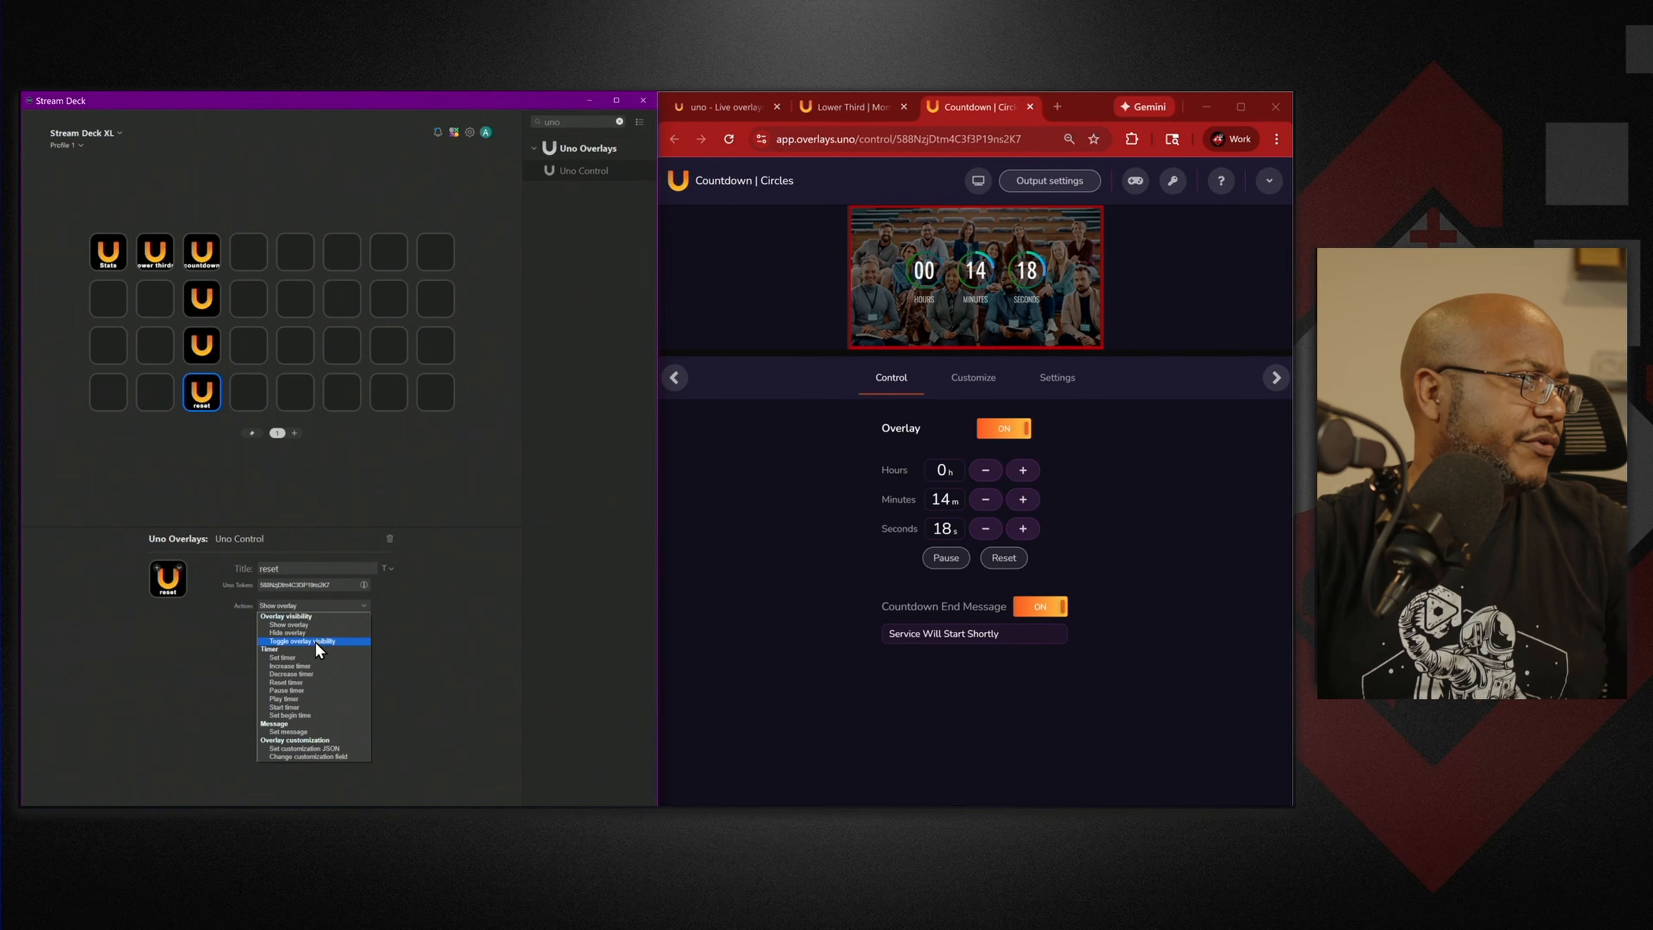
click(293, 682)
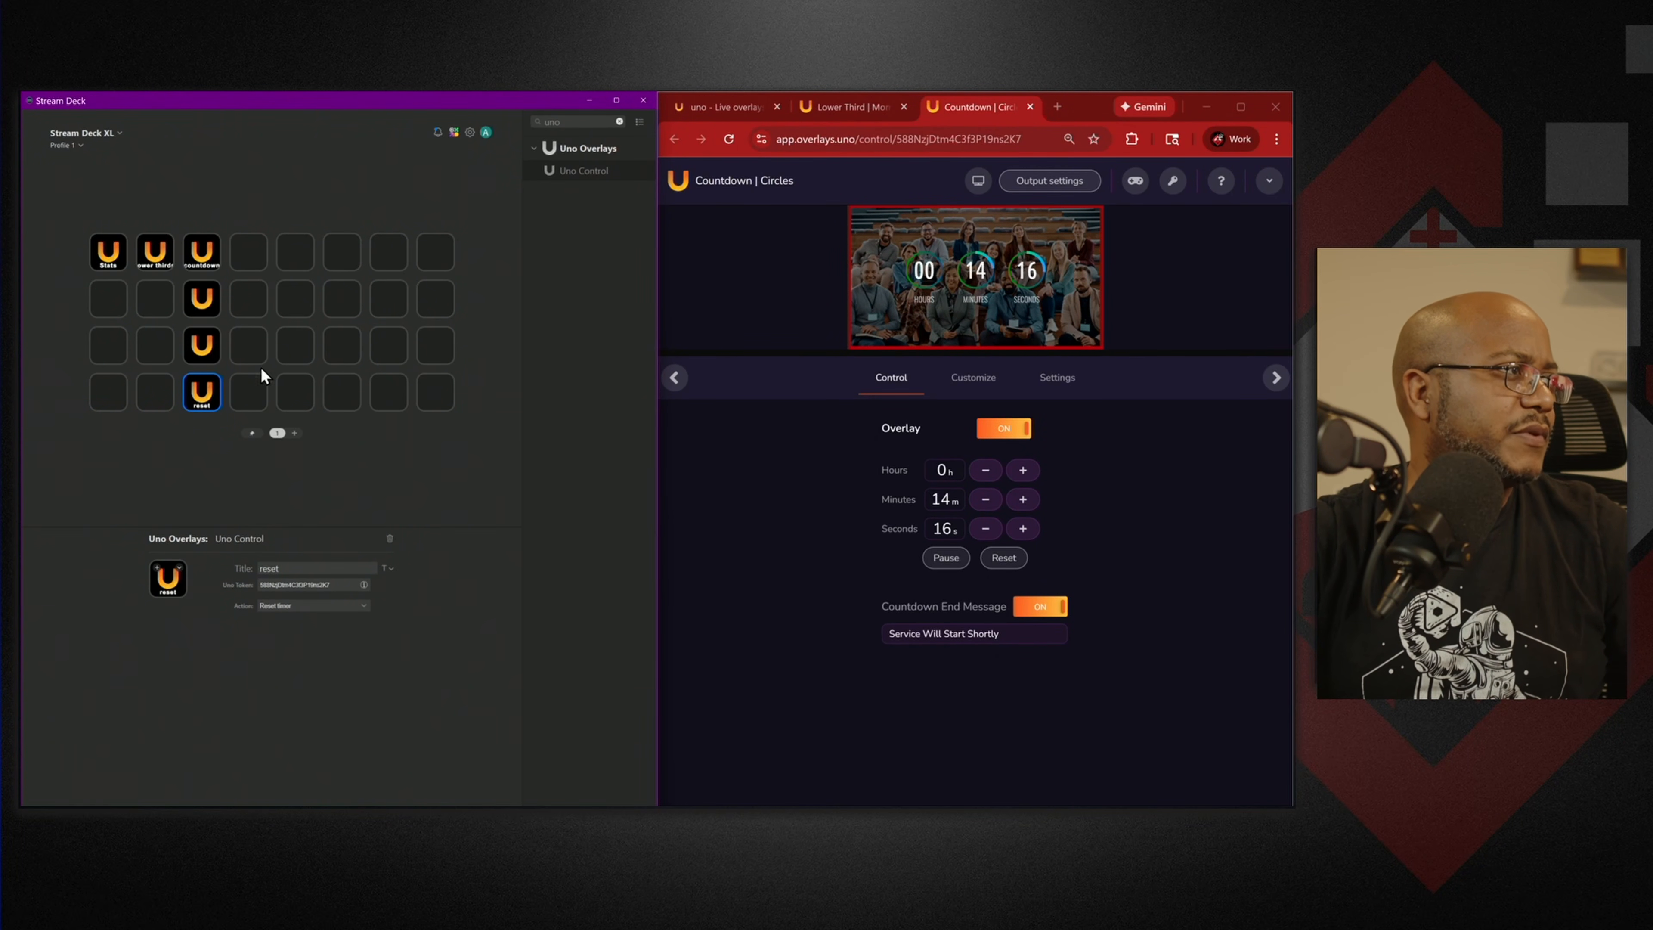
Set up a 'pause' key with the countdown token and the Pause timer action.
click(201, 344)
click(273, 566)
text(stop)
key(ctrl+v)
click(316, 605)
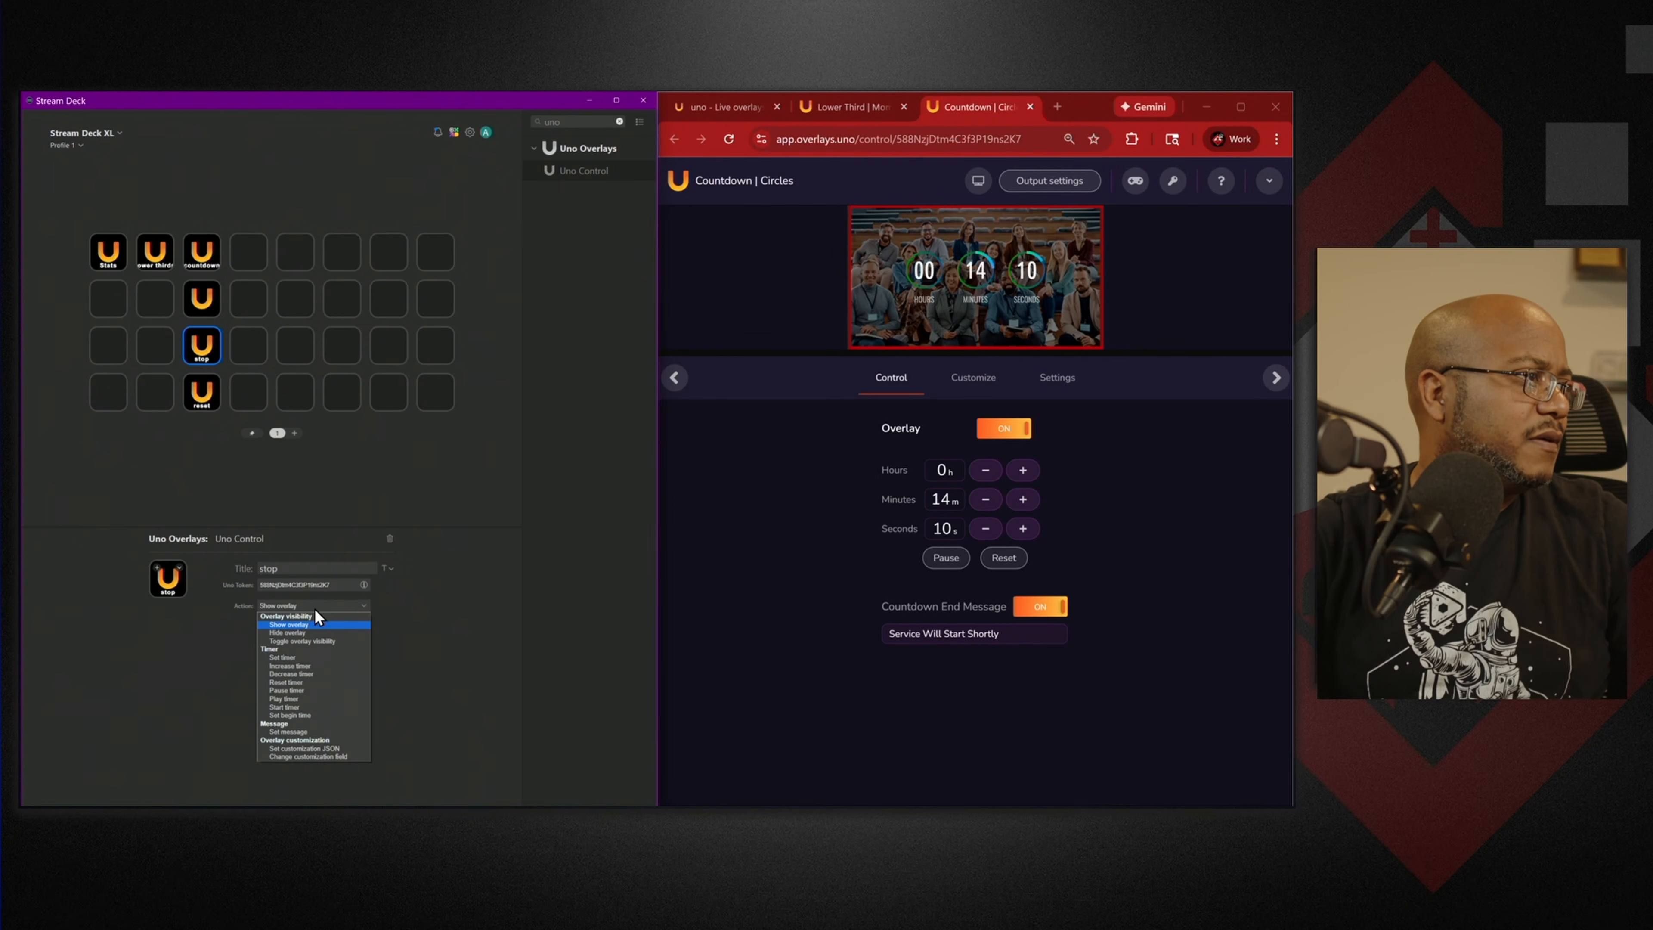
click(308, 691)
click(251, 562)
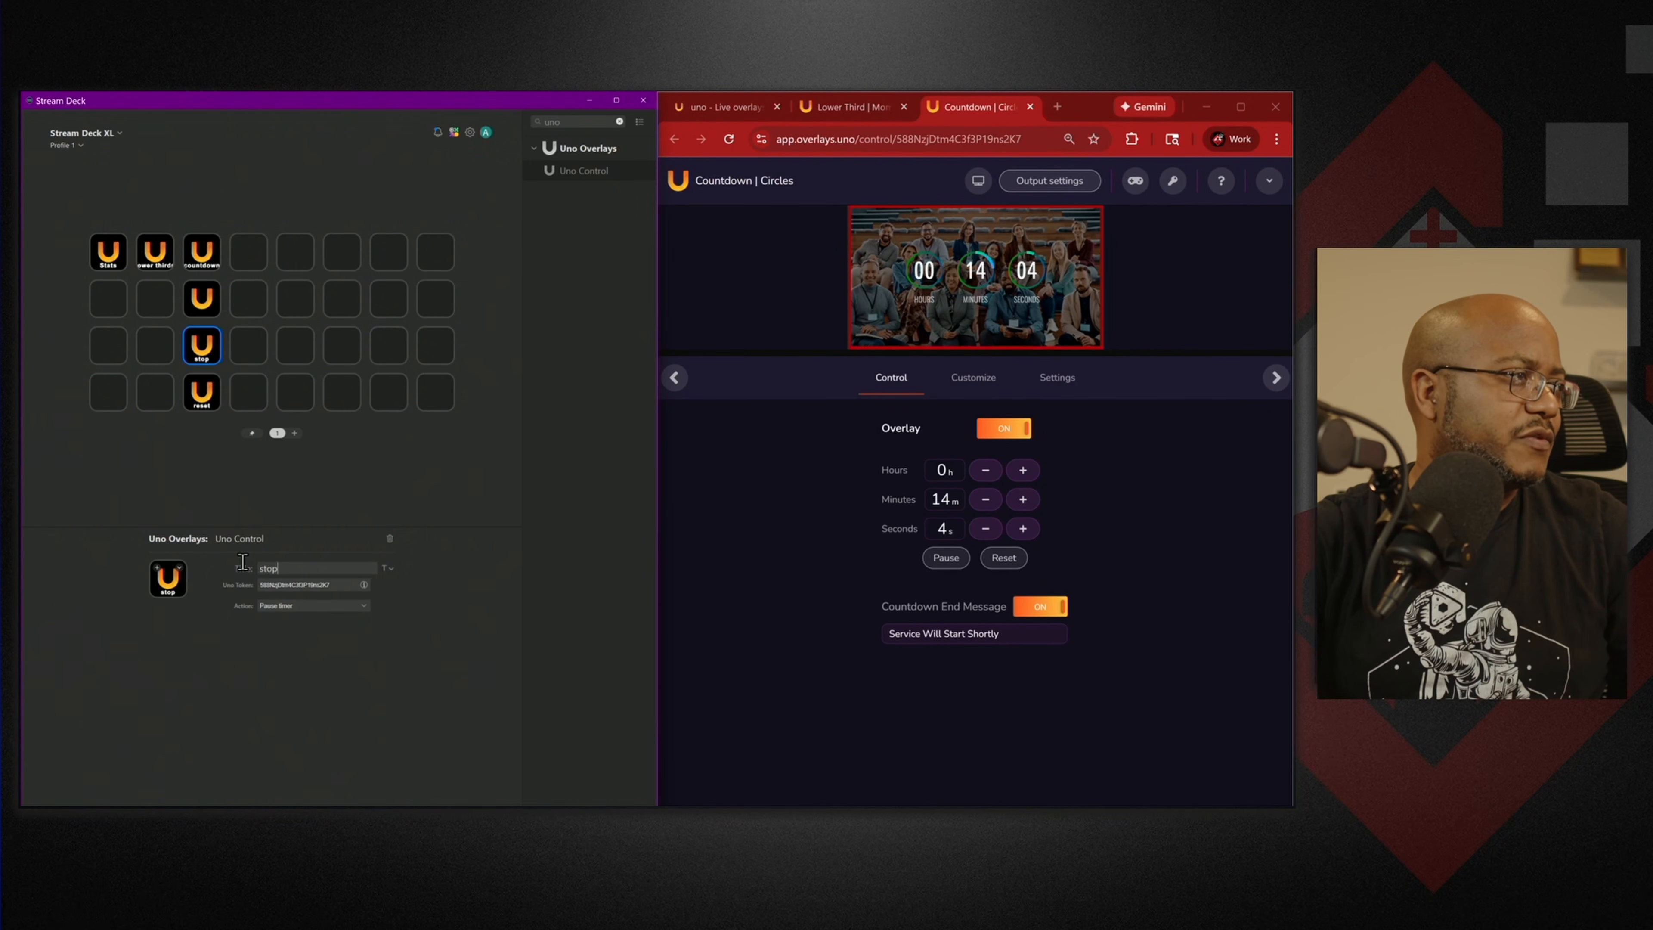
key(BackSpace)
key(BackSpace)
key(BackSpace)
key(BackSpace)
text(pause)
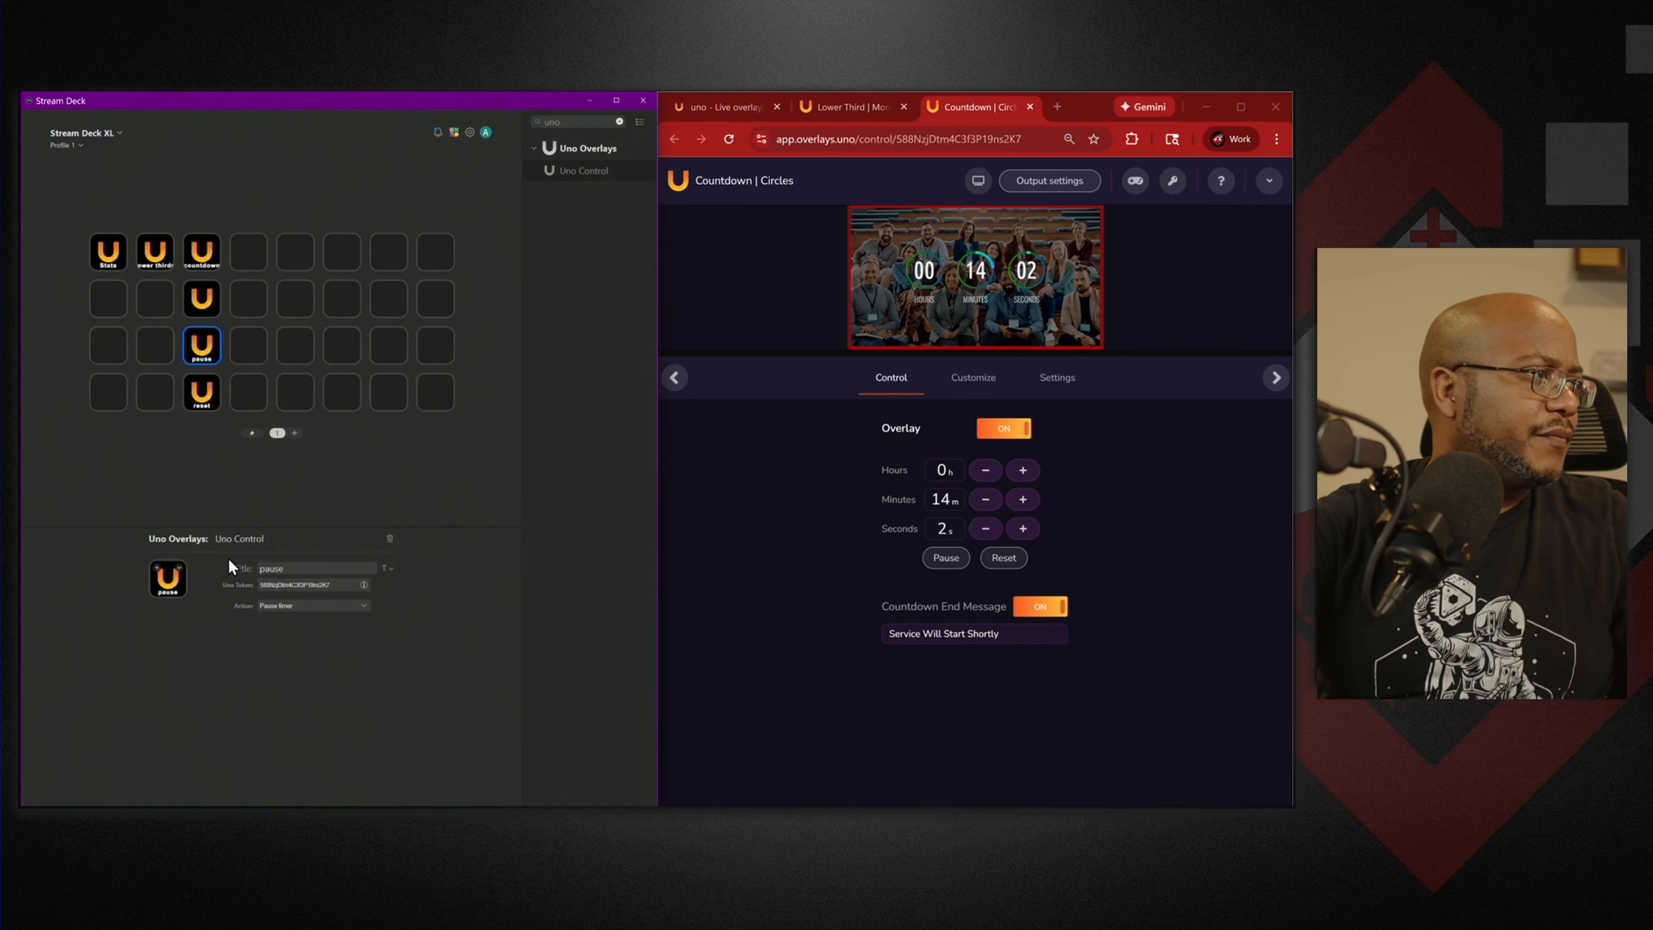
Set up a 'start' key with the countdown token and the Start timer action.
click(202, 298)
click(287, 567)
text(start)
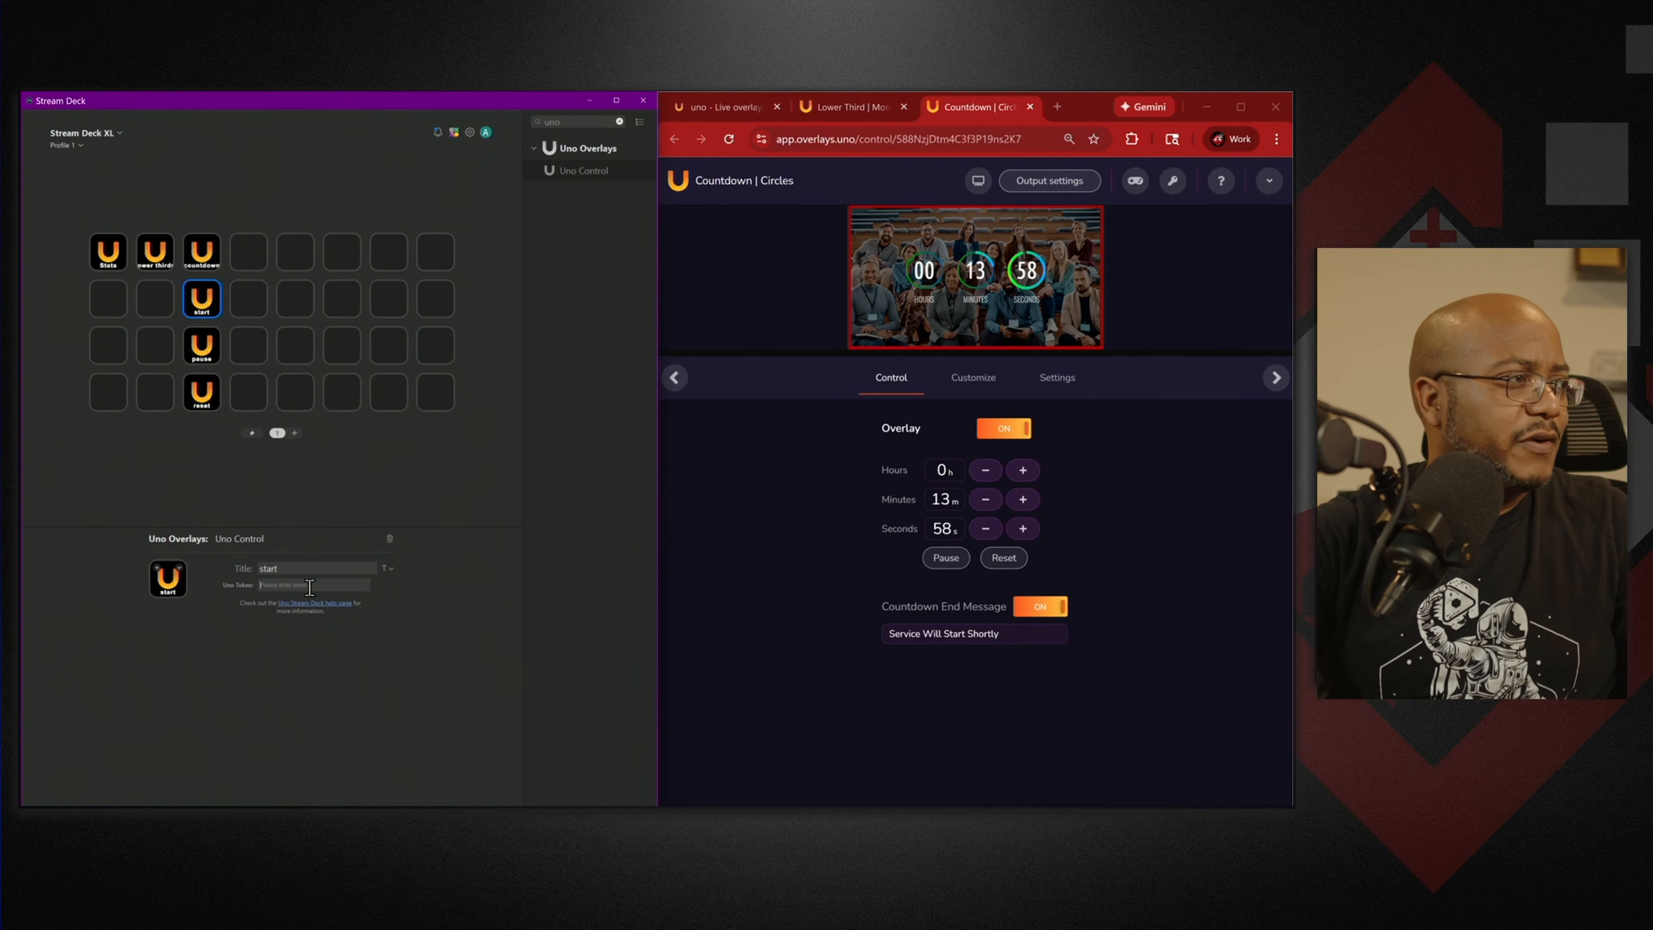
key(ctrl+v)
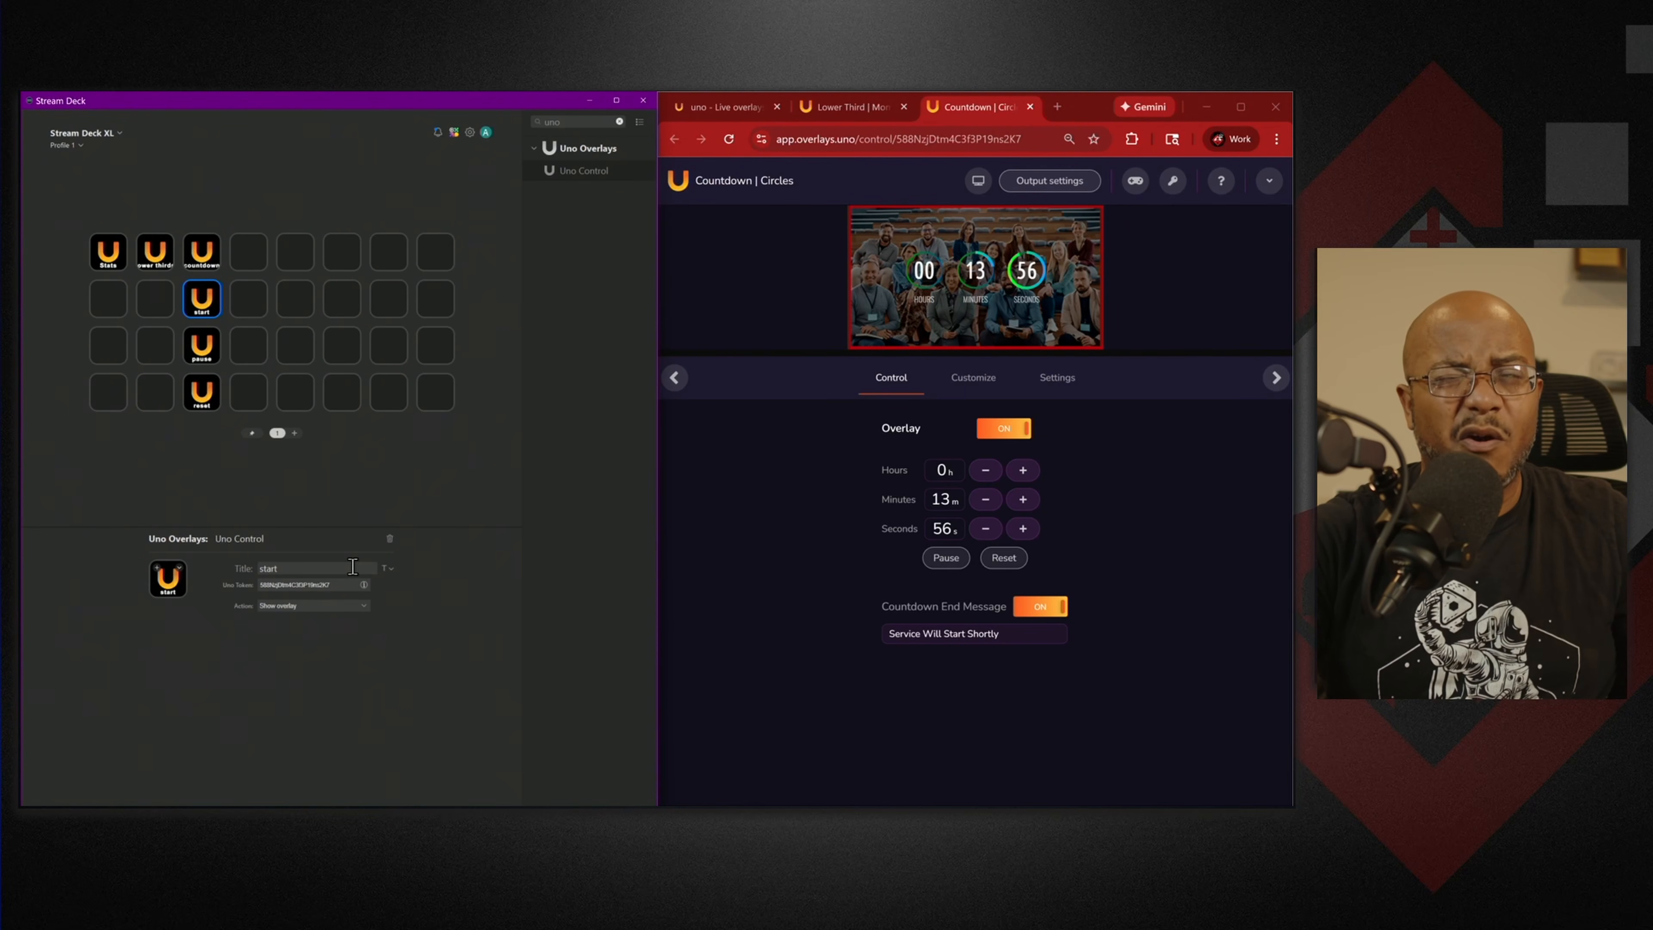
click(362, 606)
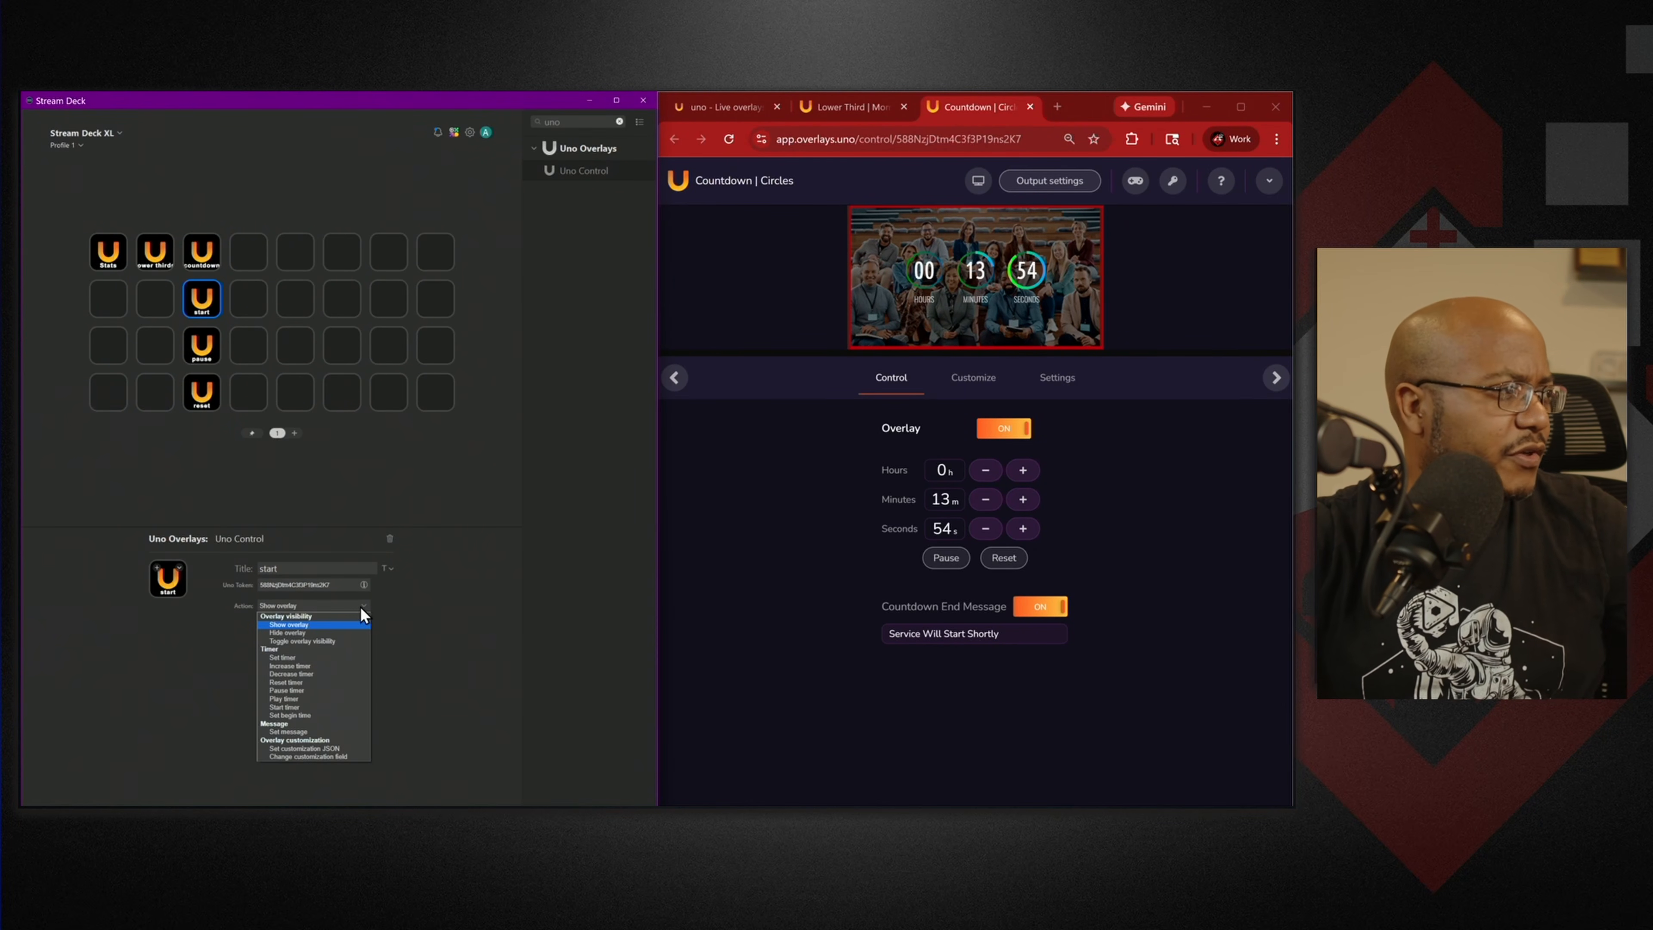
click(303, 707)
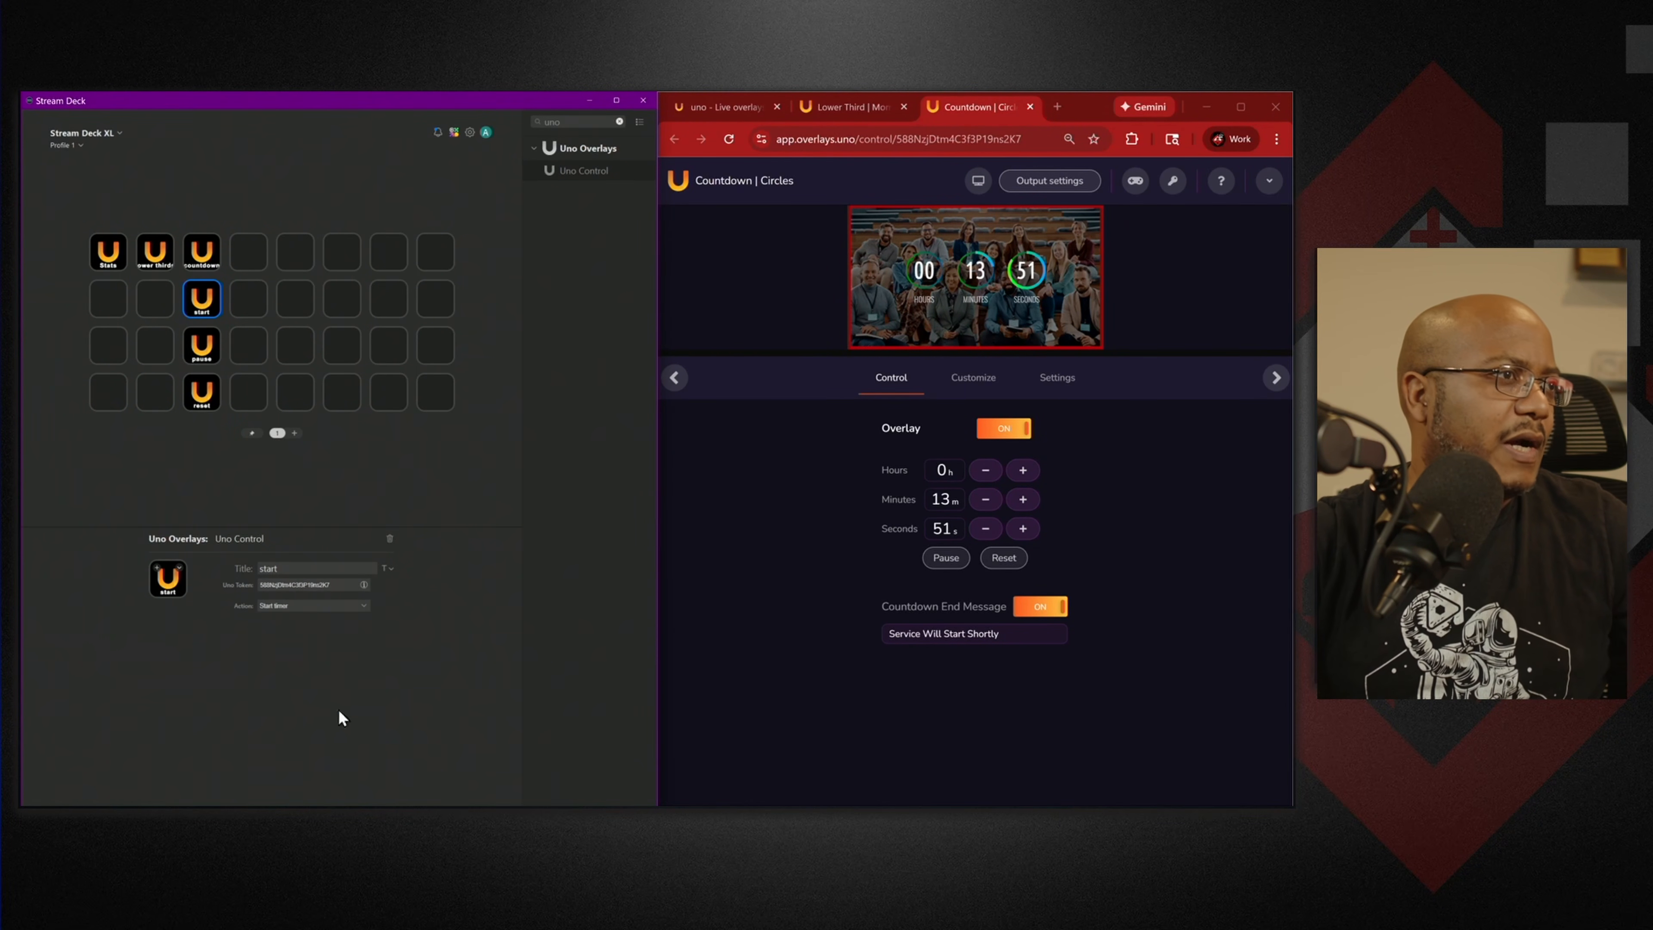
Reset the countdown to 15:00 and start it running again.
click(989, 560)
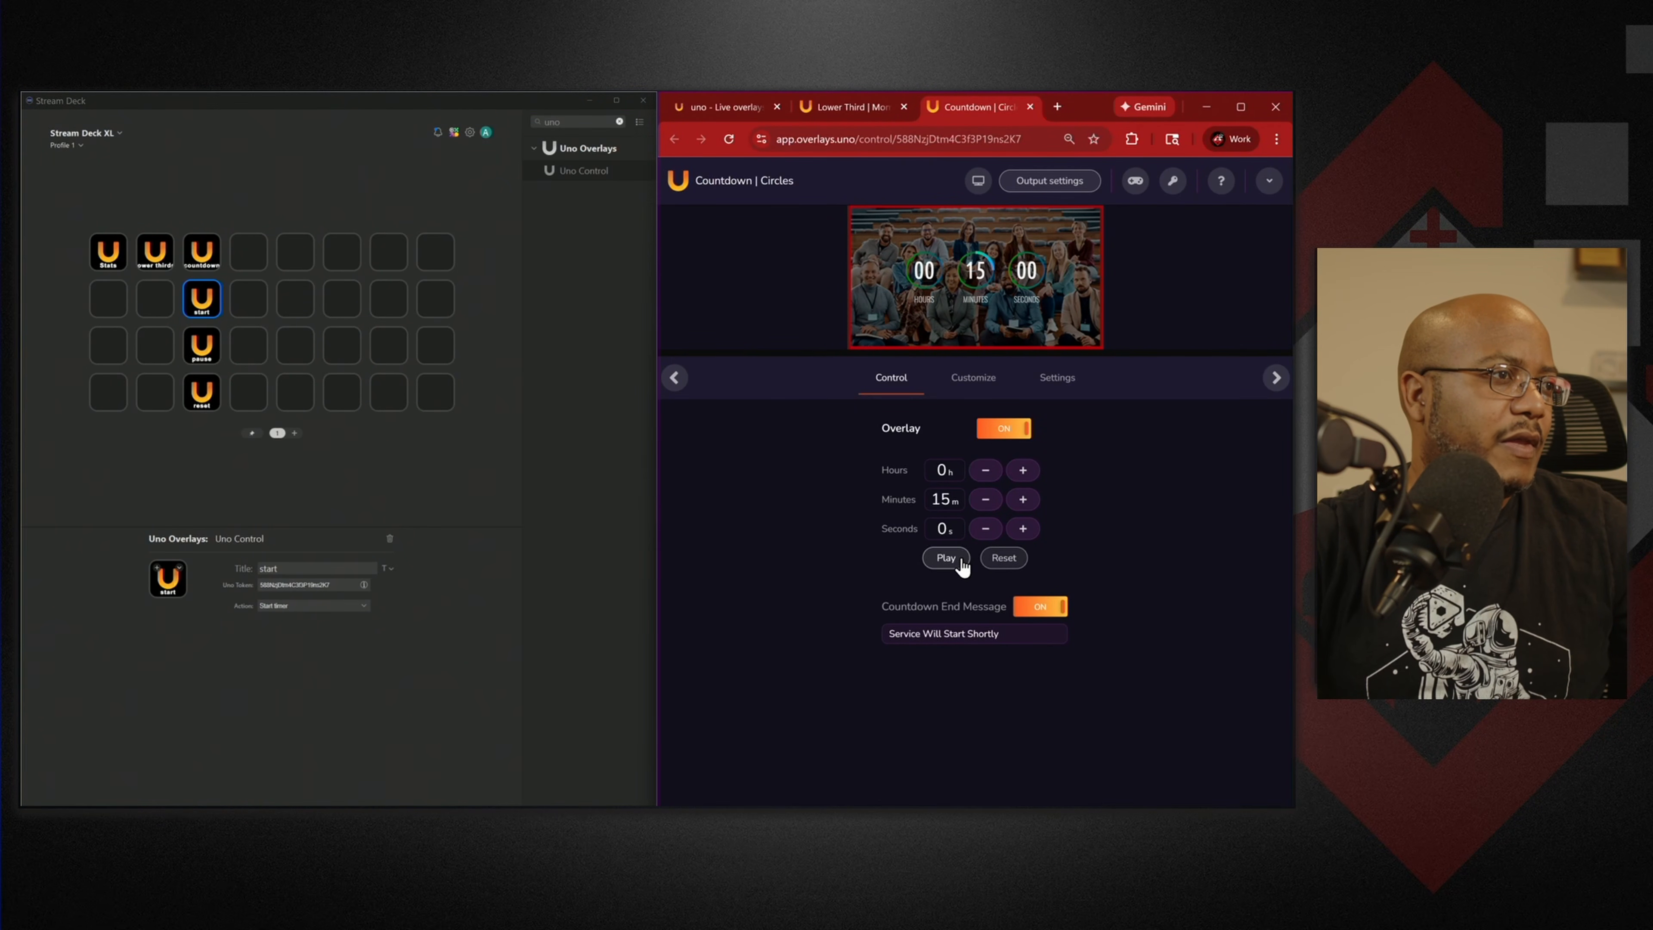
click(544, 559)
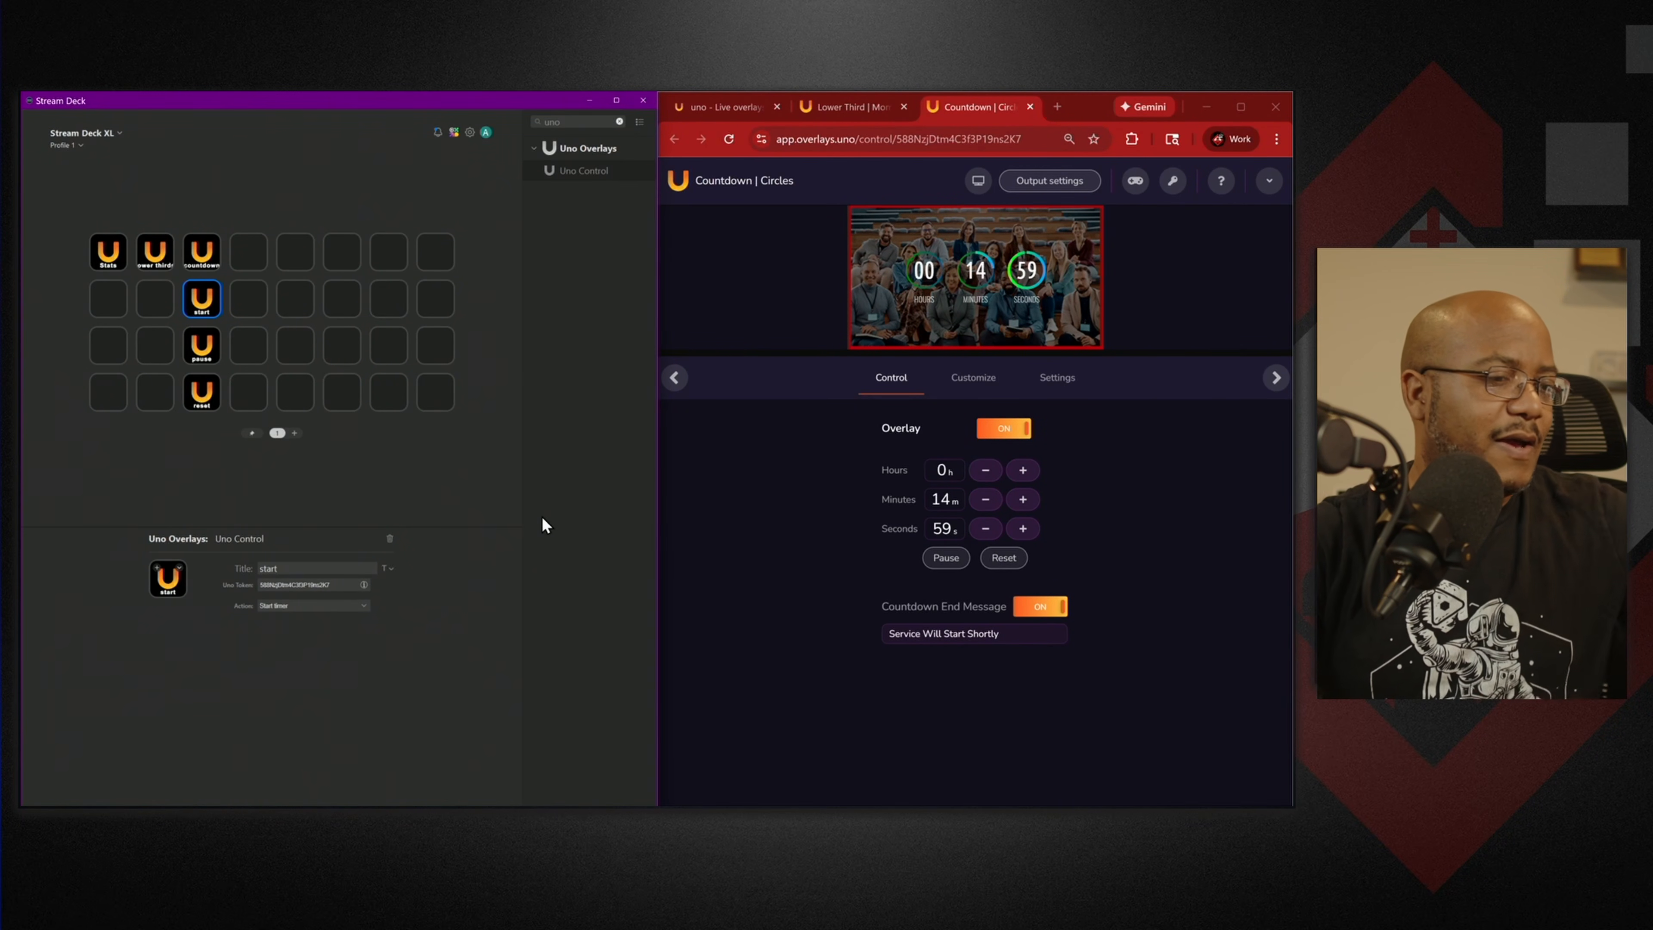
click(589, 101)
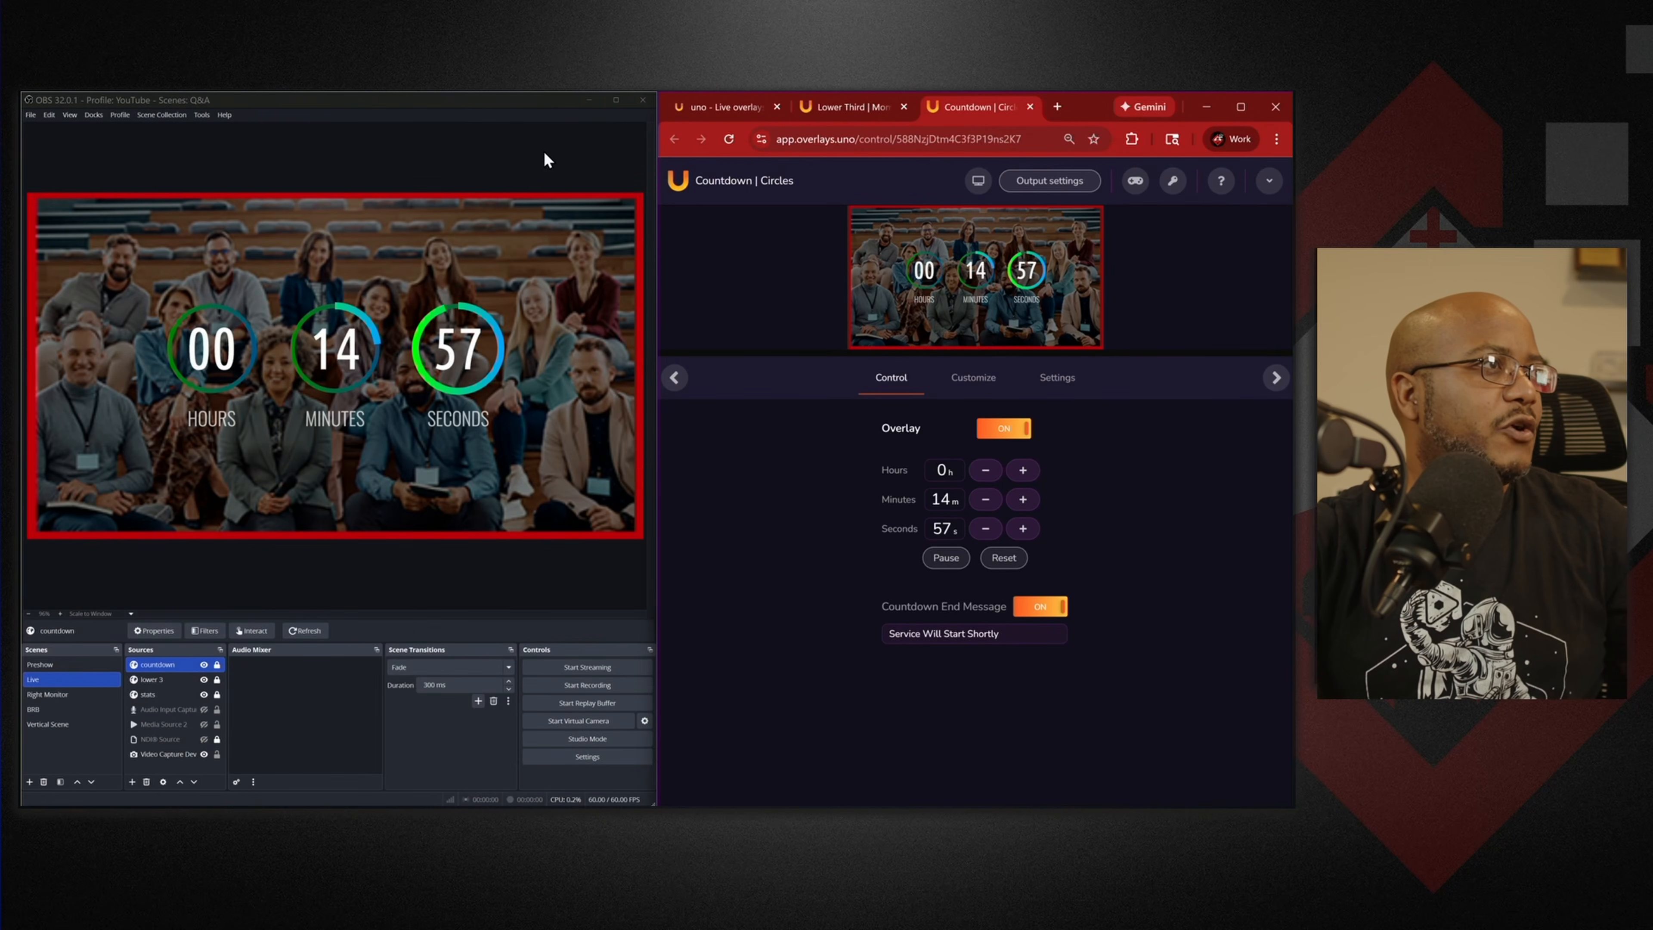
Maximize the OBS Studio window to see the program preview full screen.
click(616, 100)
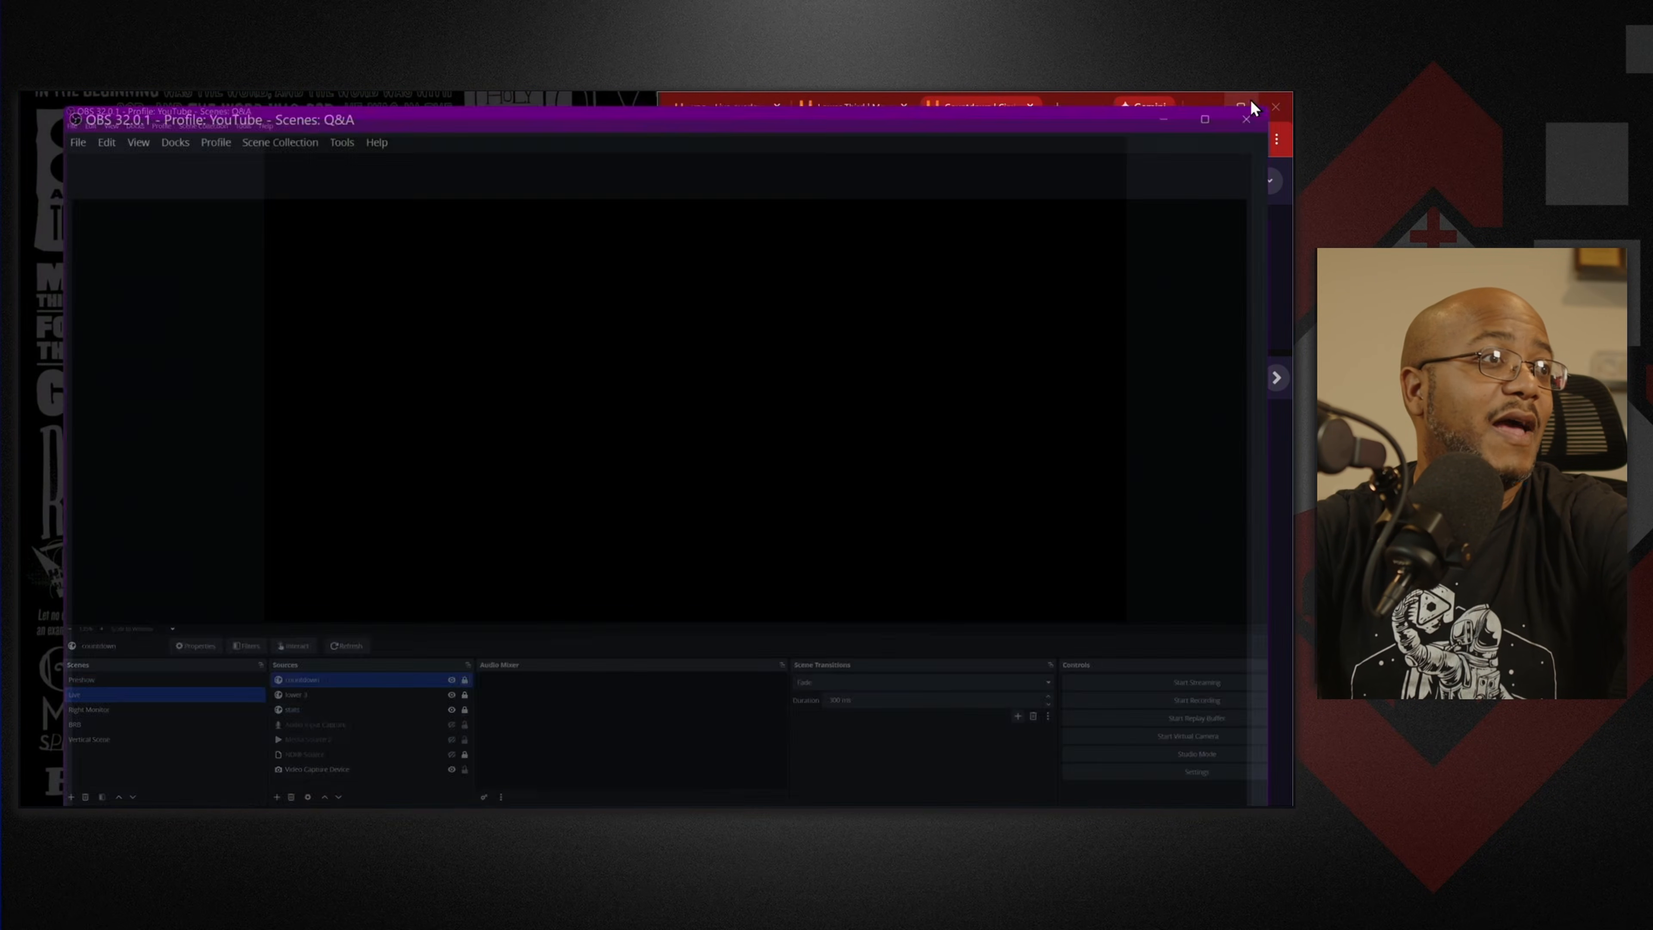
Open the Stats Lower Third (Google Sheets) control page in a new tab and turn its overlay on.
click(1251, 97)
click(729, 111)
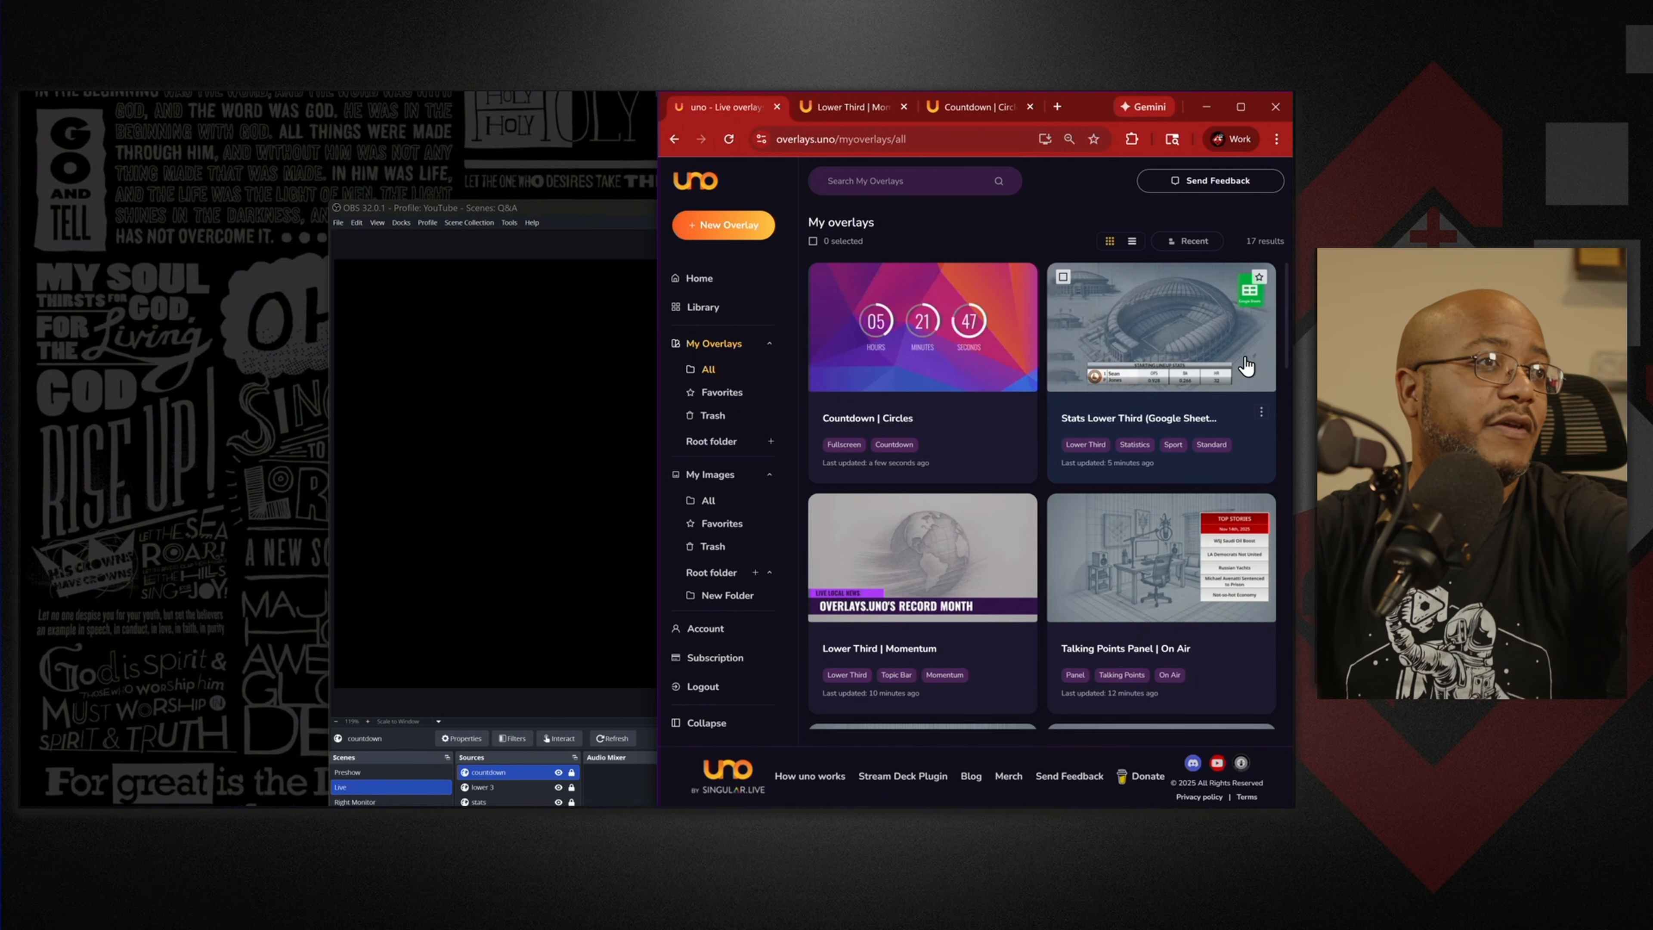
click(1262, 411)
click(1243, 443)
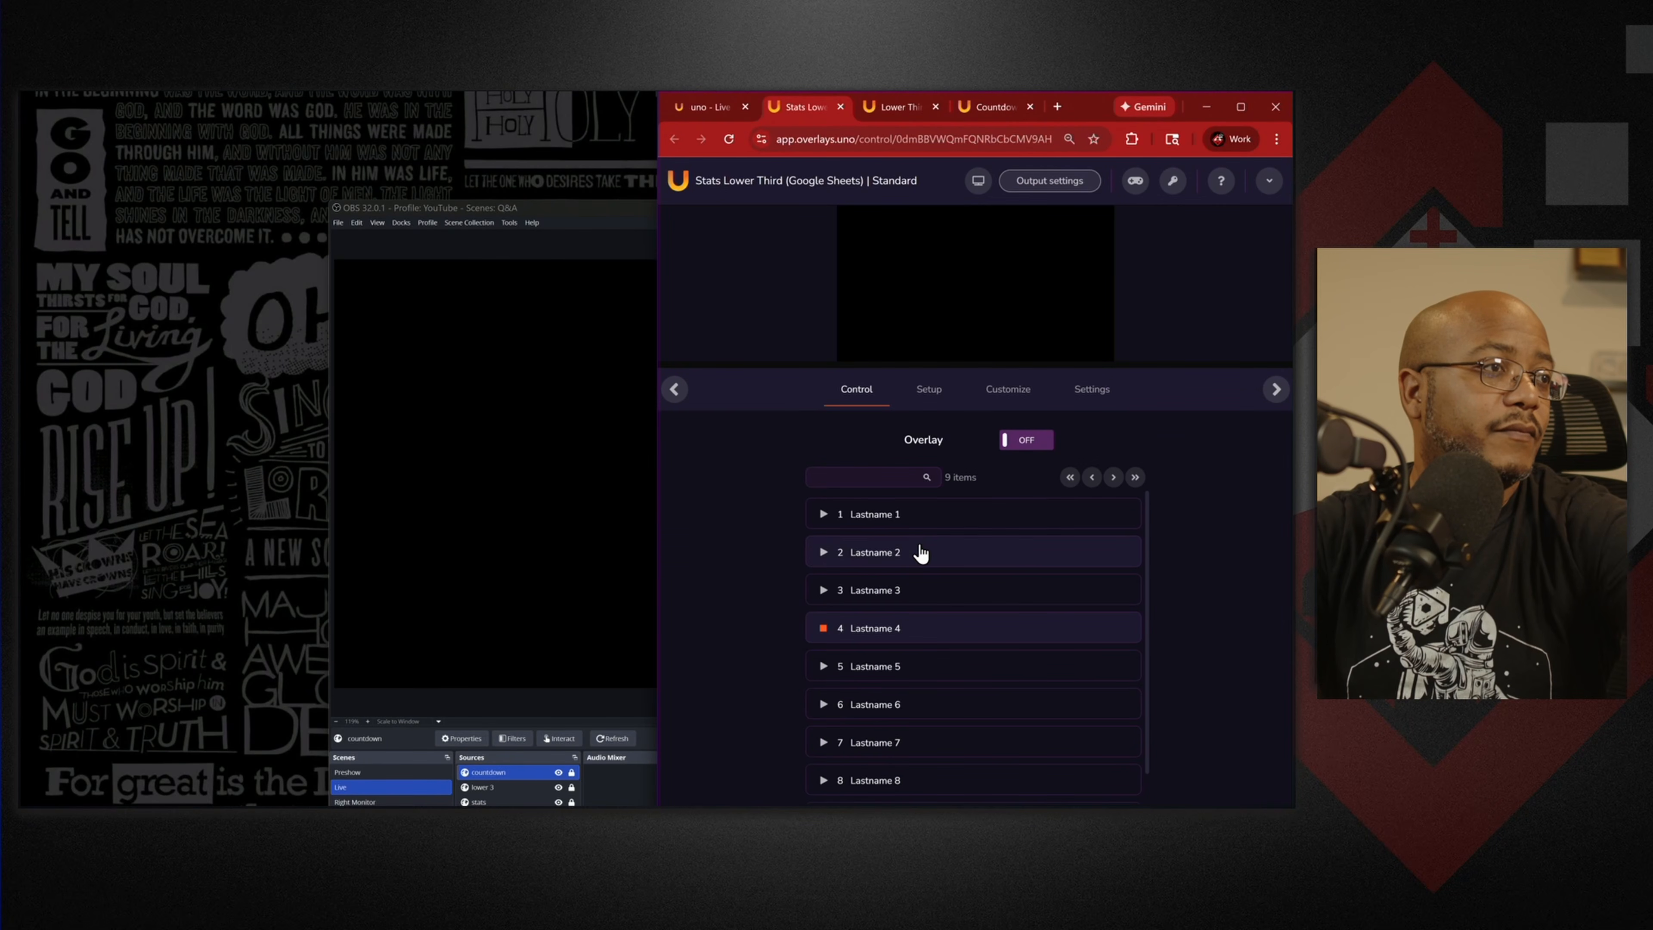
click(1011, 446)
Check the stats lower third in a maximized OBS, then close OBS.
click(581, 209)
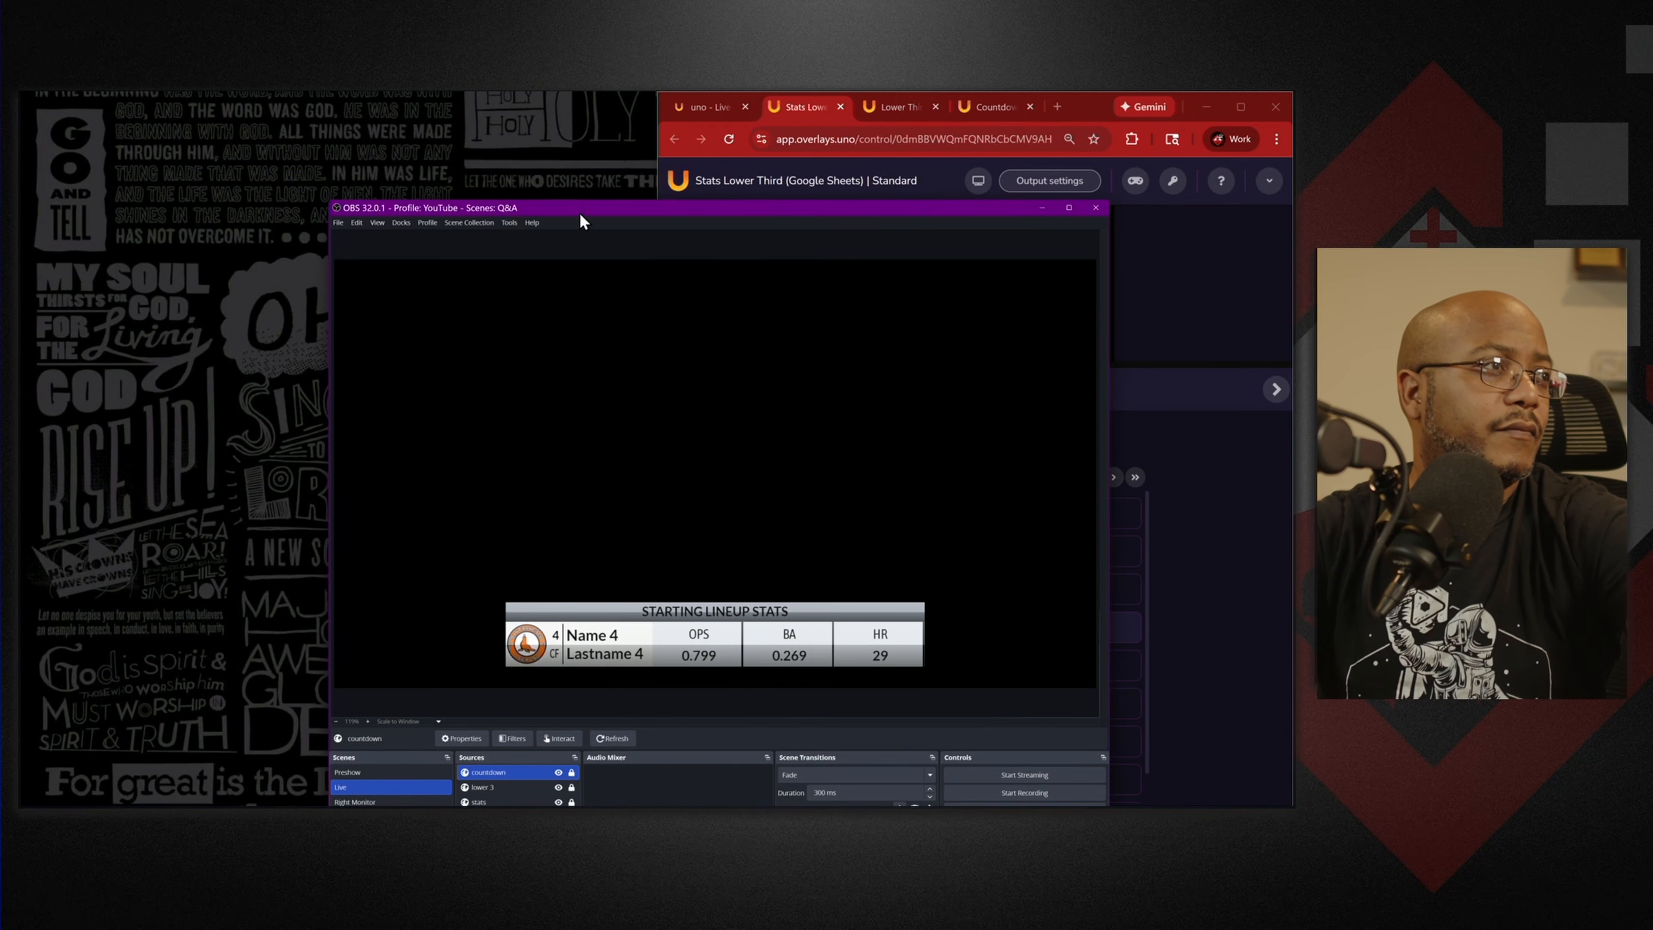
click(1070, 208)
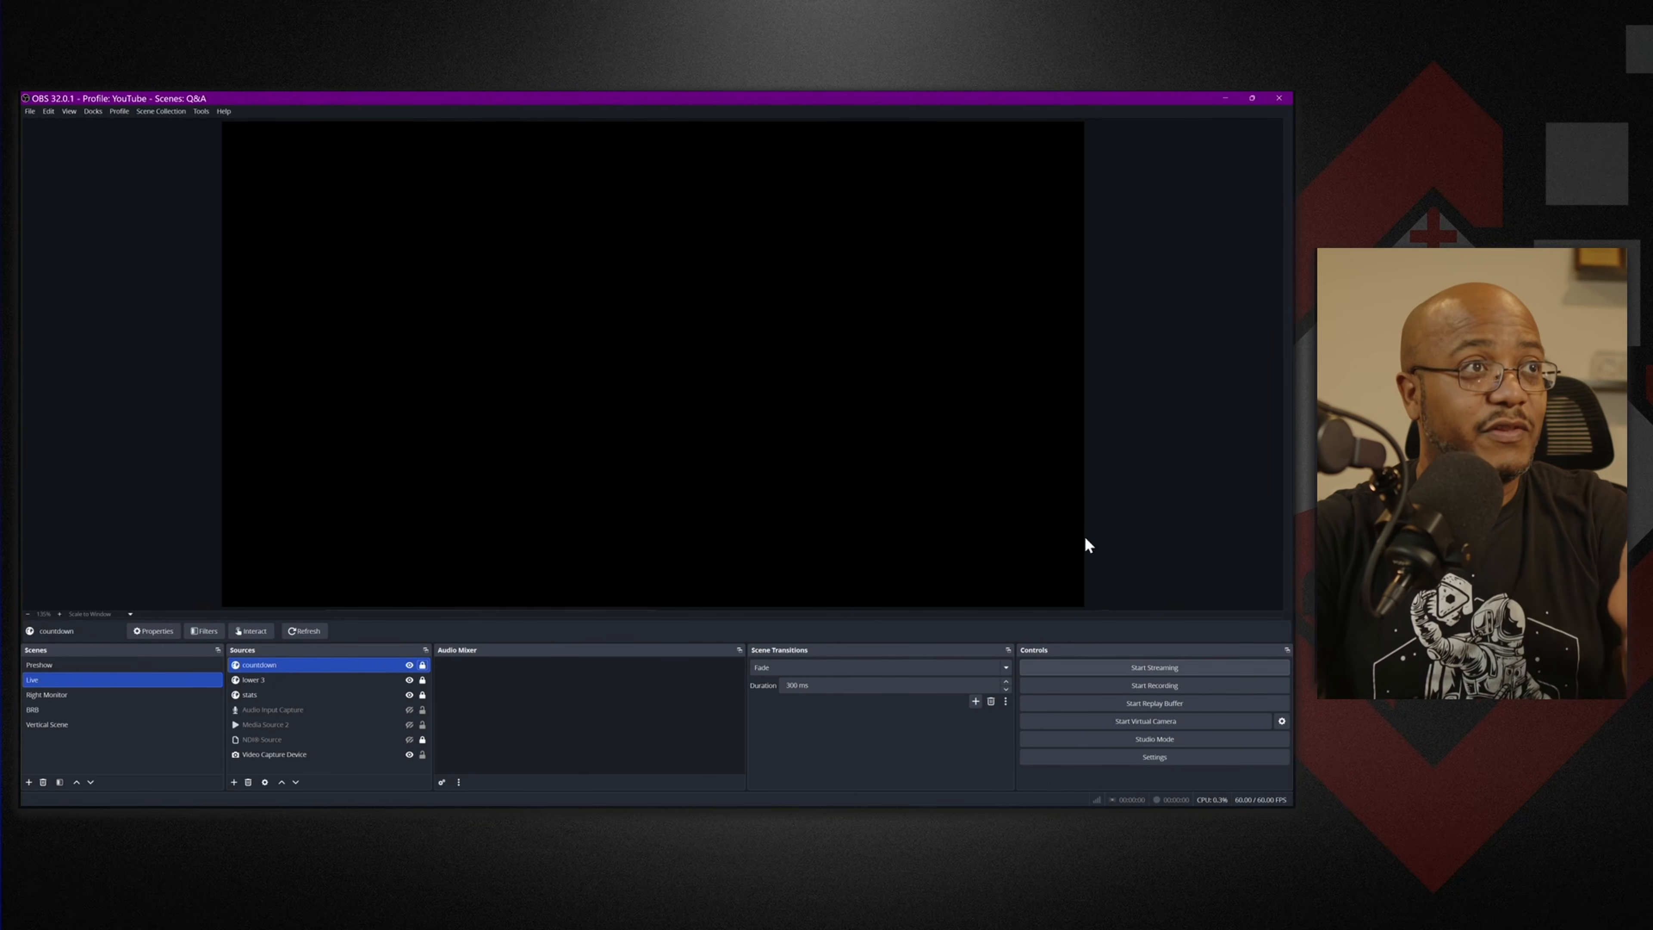
click(1280, 98)
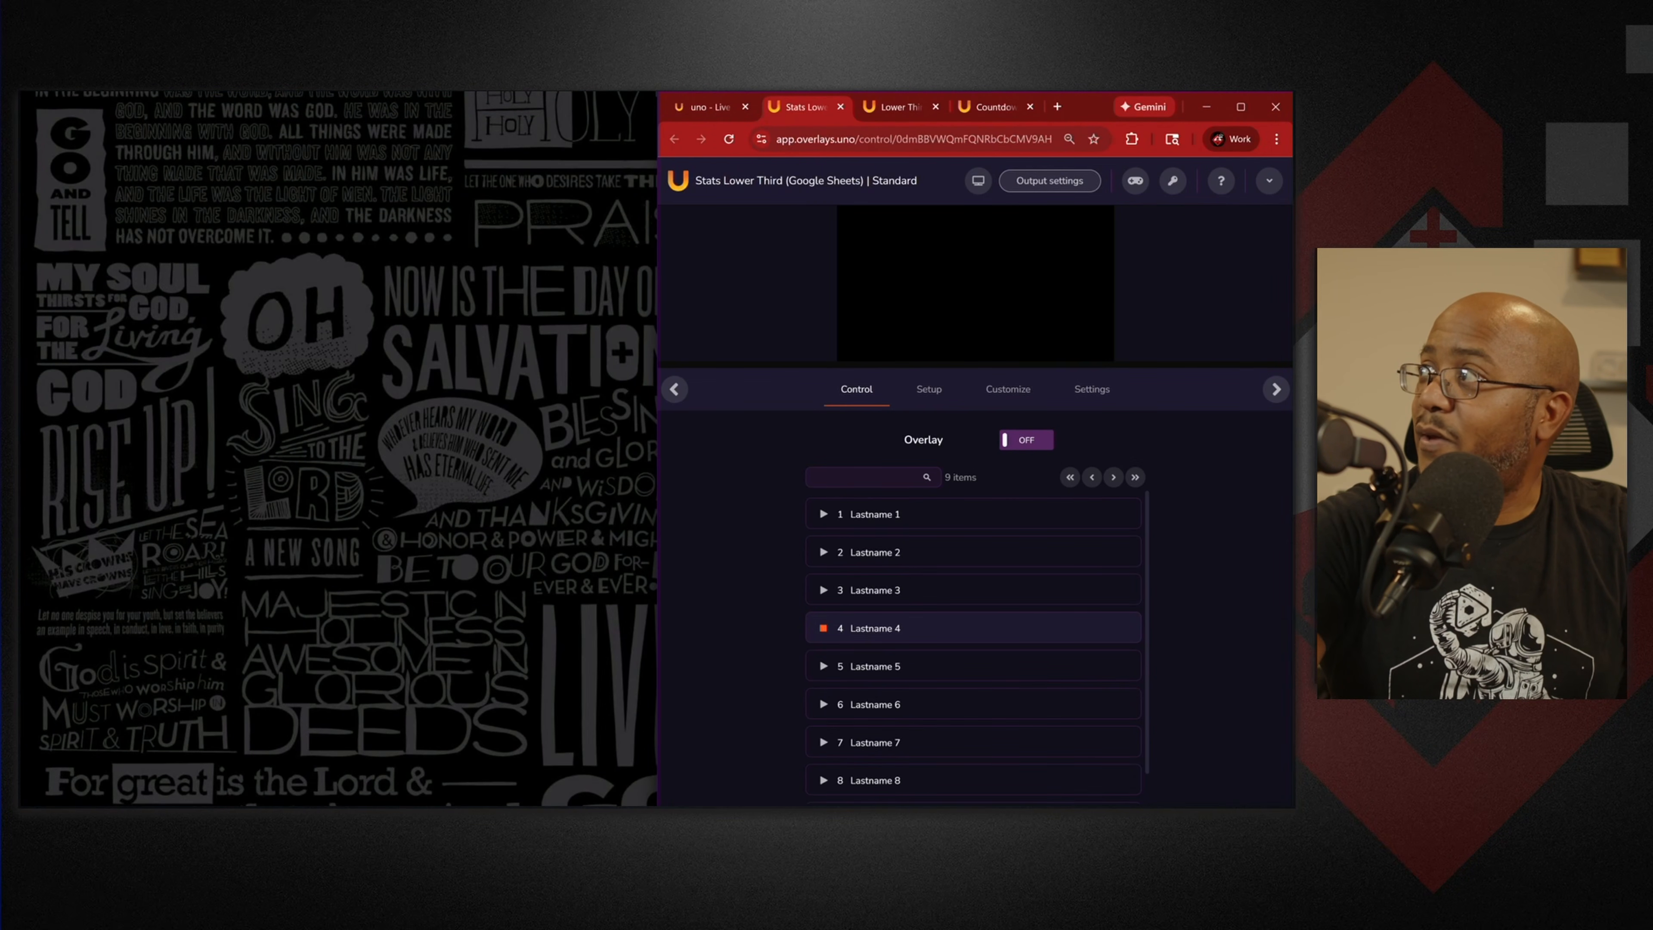